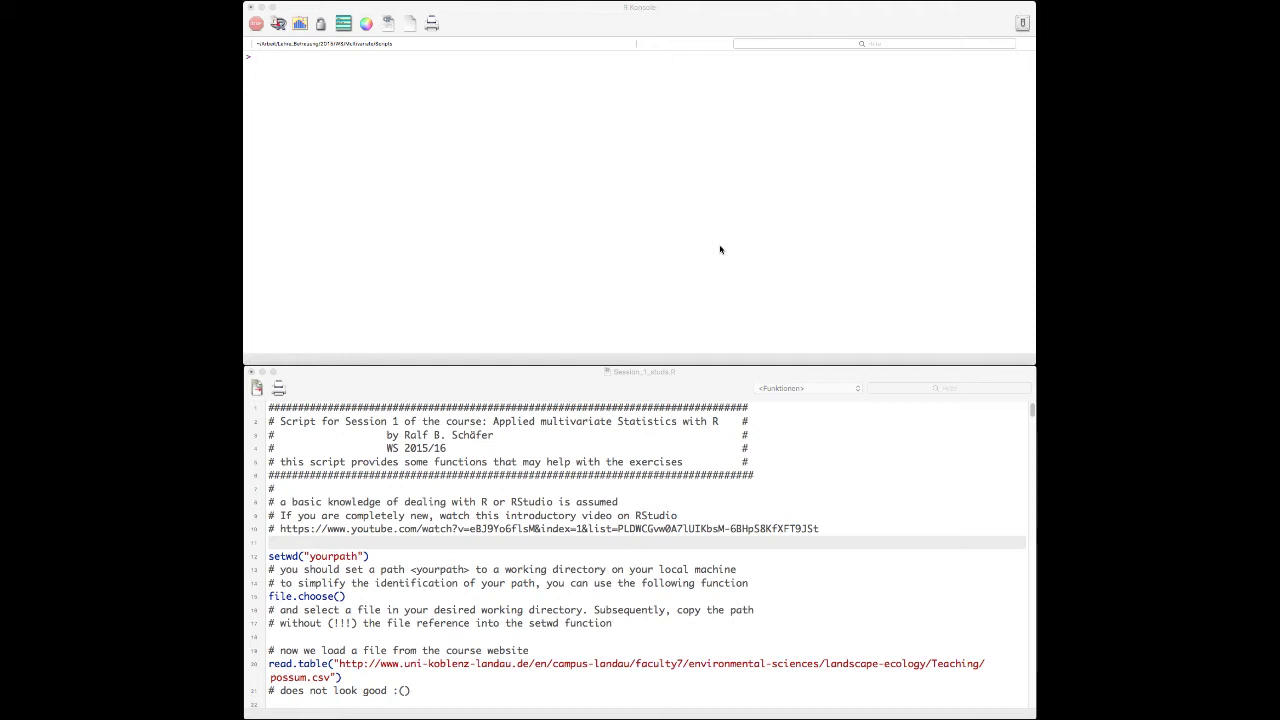
# Highlight the link to the introductory RStudio video in the opening comments of the Session_1_studs.R script.
pyautogui.doubleClick(720, 18)
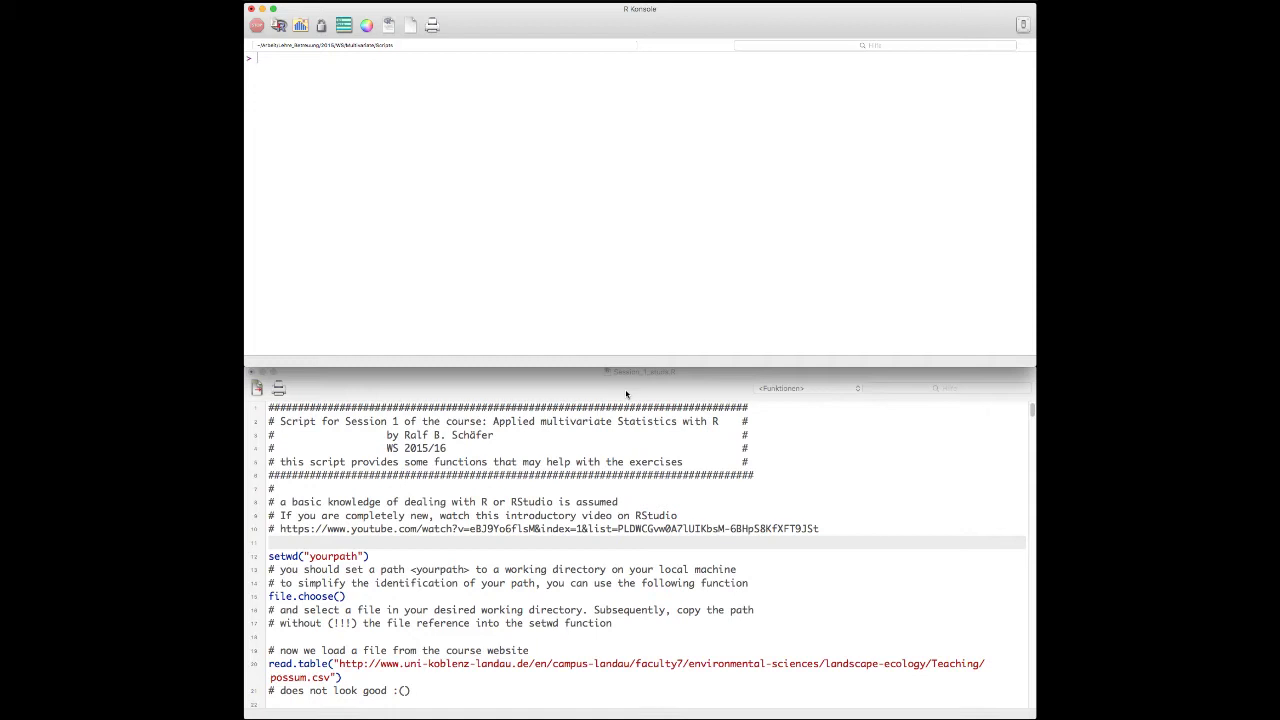
pyautogui.click(626, 393)
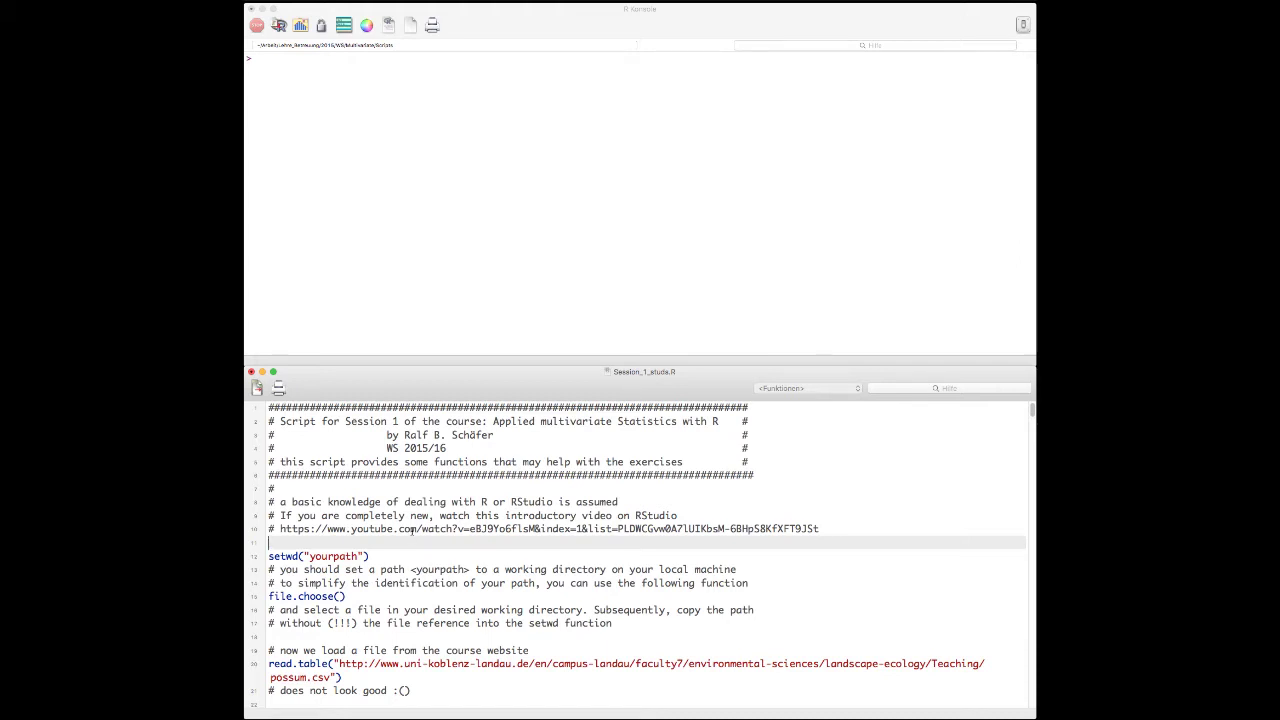
pyautogui.click(410, 529)
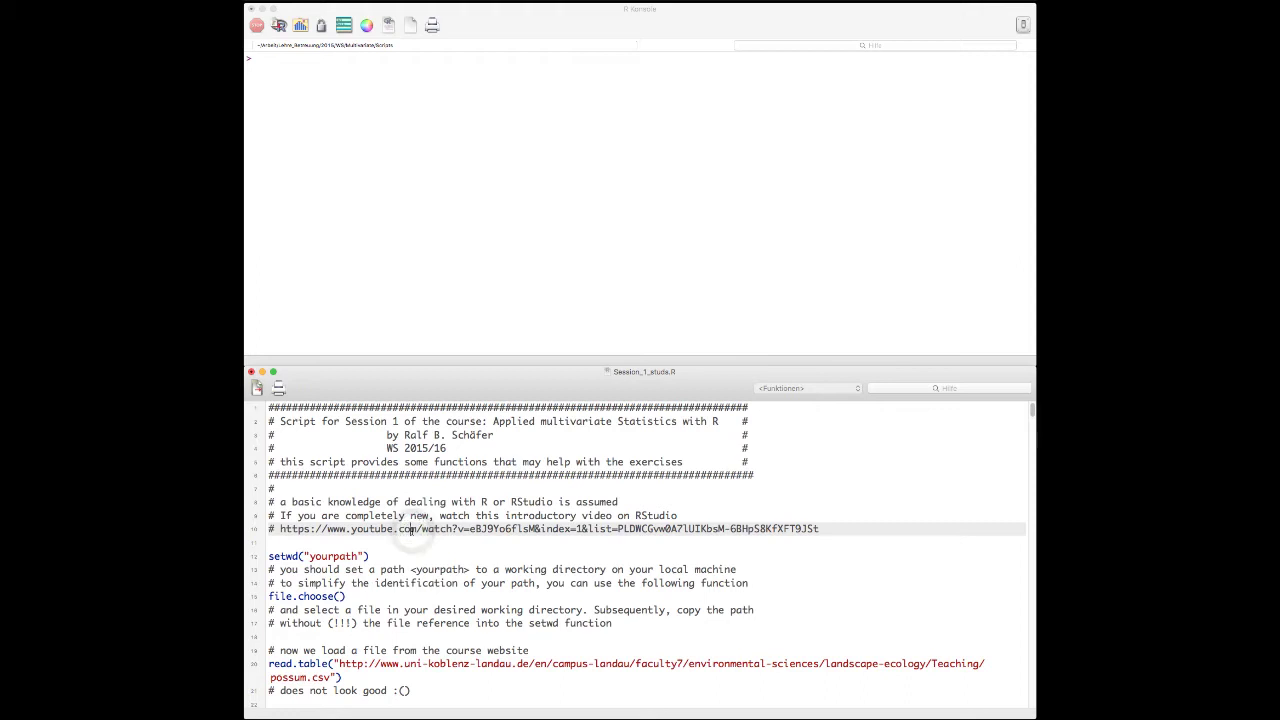
pyautogui.click(280, 530)
pyautogui.moveTo(280, 530); pyautogui.dragTo(822, 529)
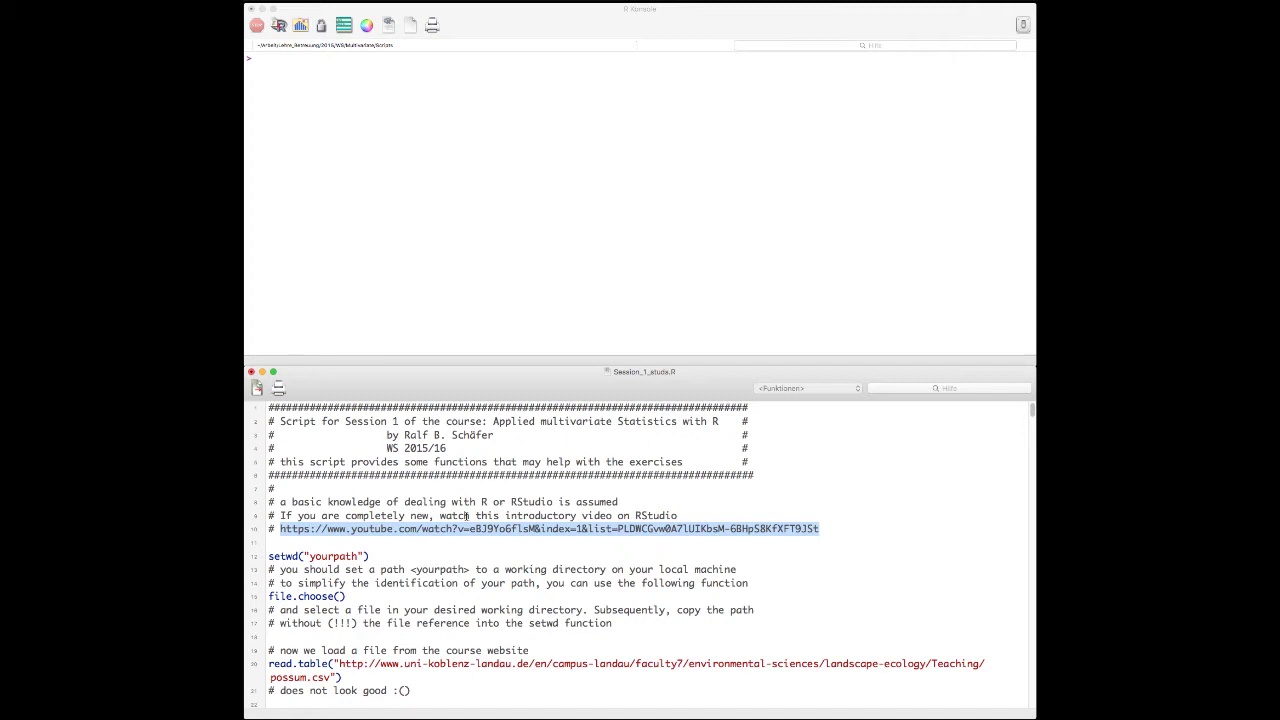
pyautogui.scroll(-3, 466, 516)
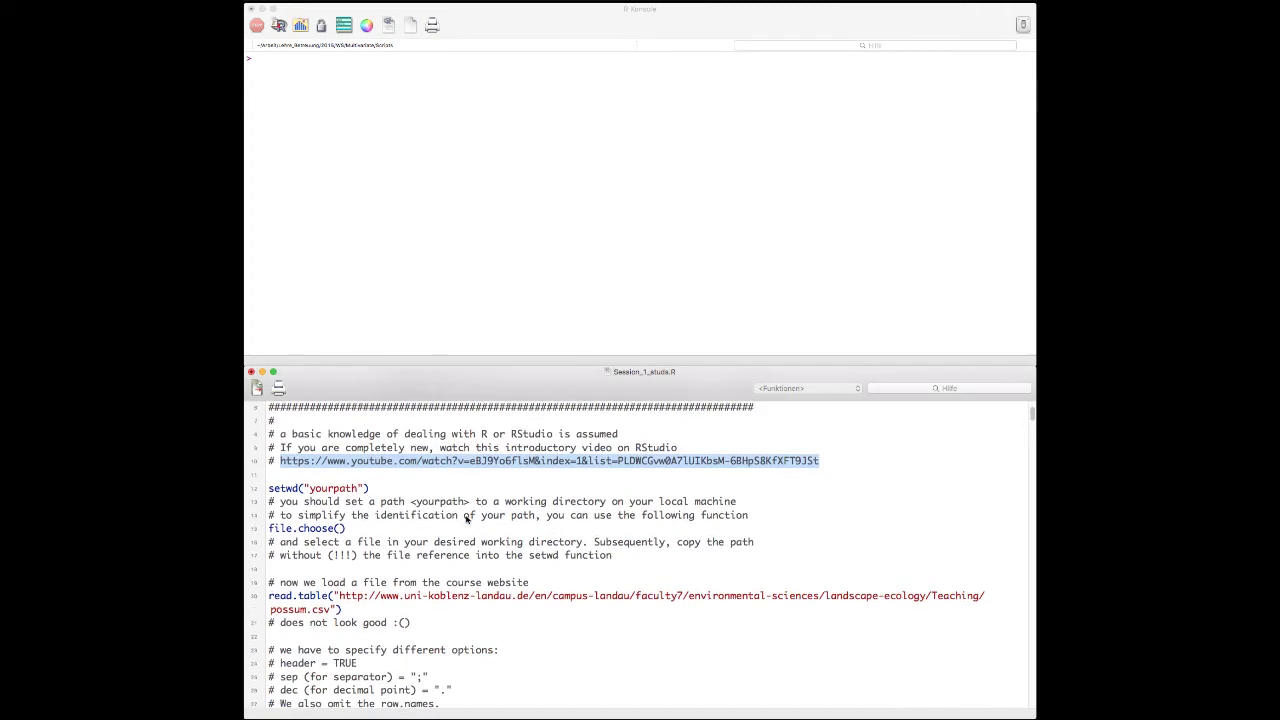
# Run the file.choose() line from the script to bring up the file selection dialog.
pyautogui.click(378, 490)
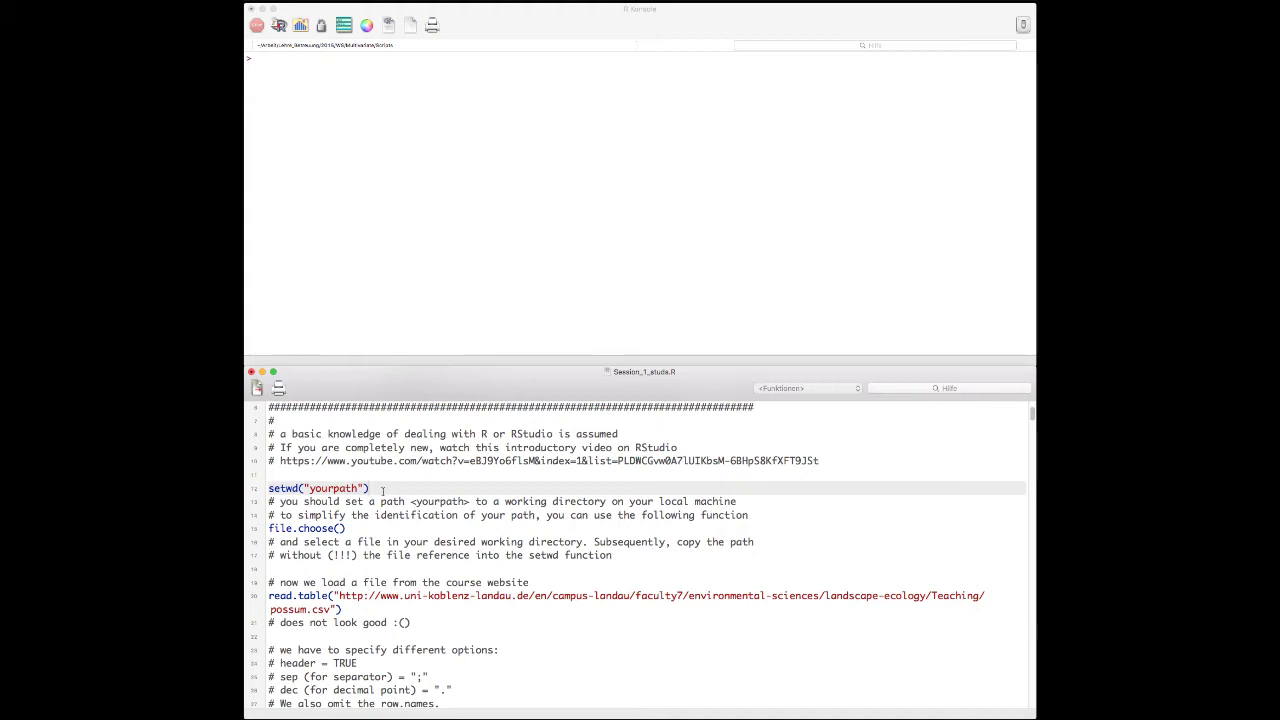
pyautogui.click(349, 528)
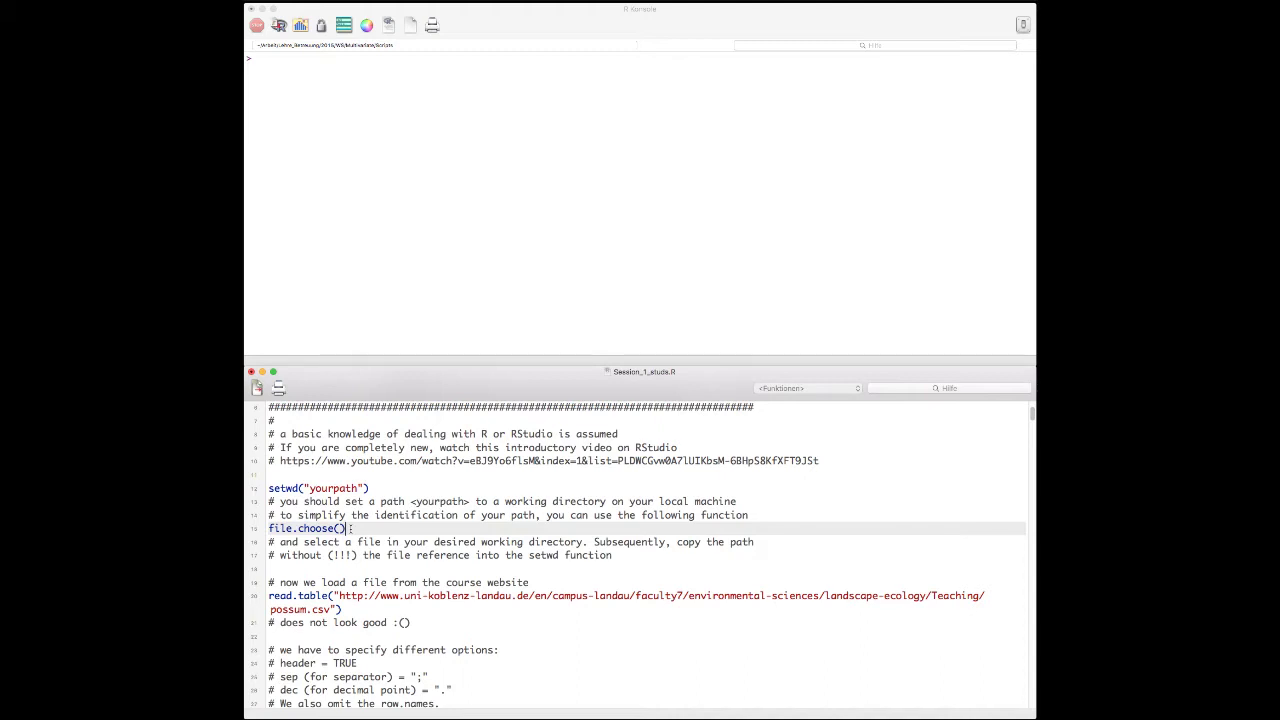
pyautogui.press('super+Return')
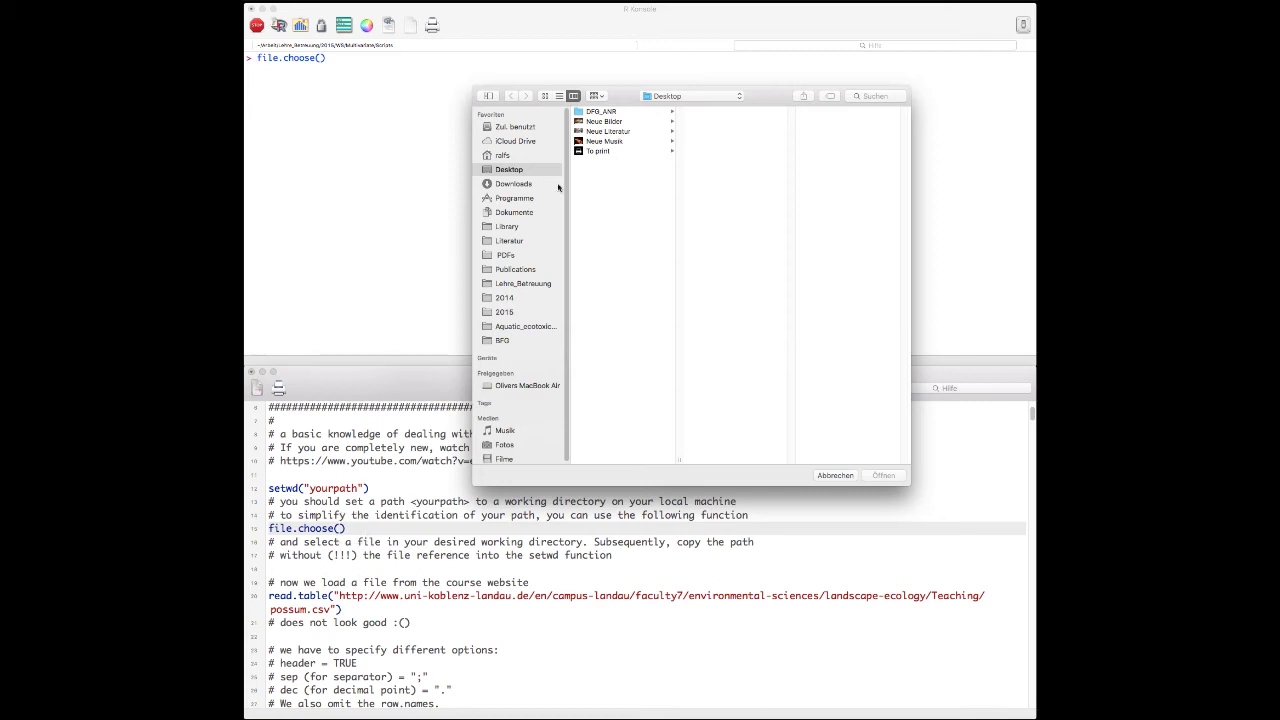
pyautogui.moveTo(620, 95); pyautogui.dragTo(532, 159)
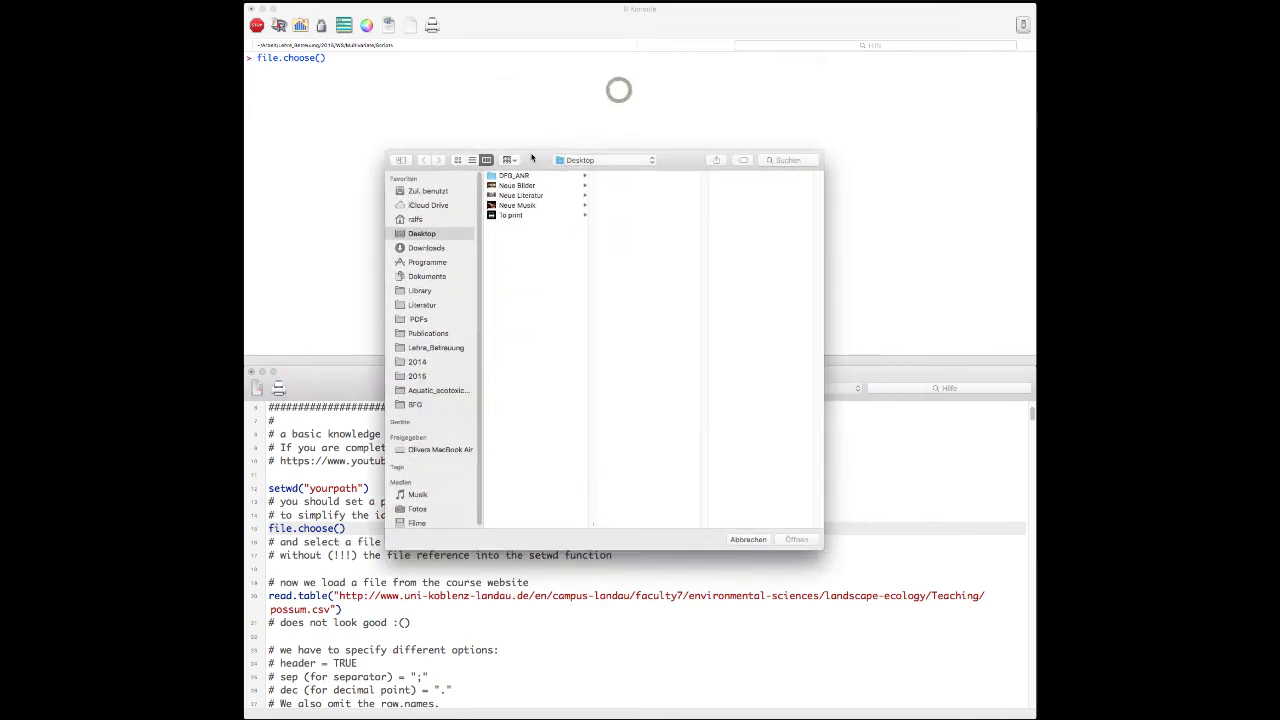
# Choose the file Session_2.R in the 2015/WS/Multivariate/Scripts folder and open it to return its path.
pyautogui.click(432, 219)
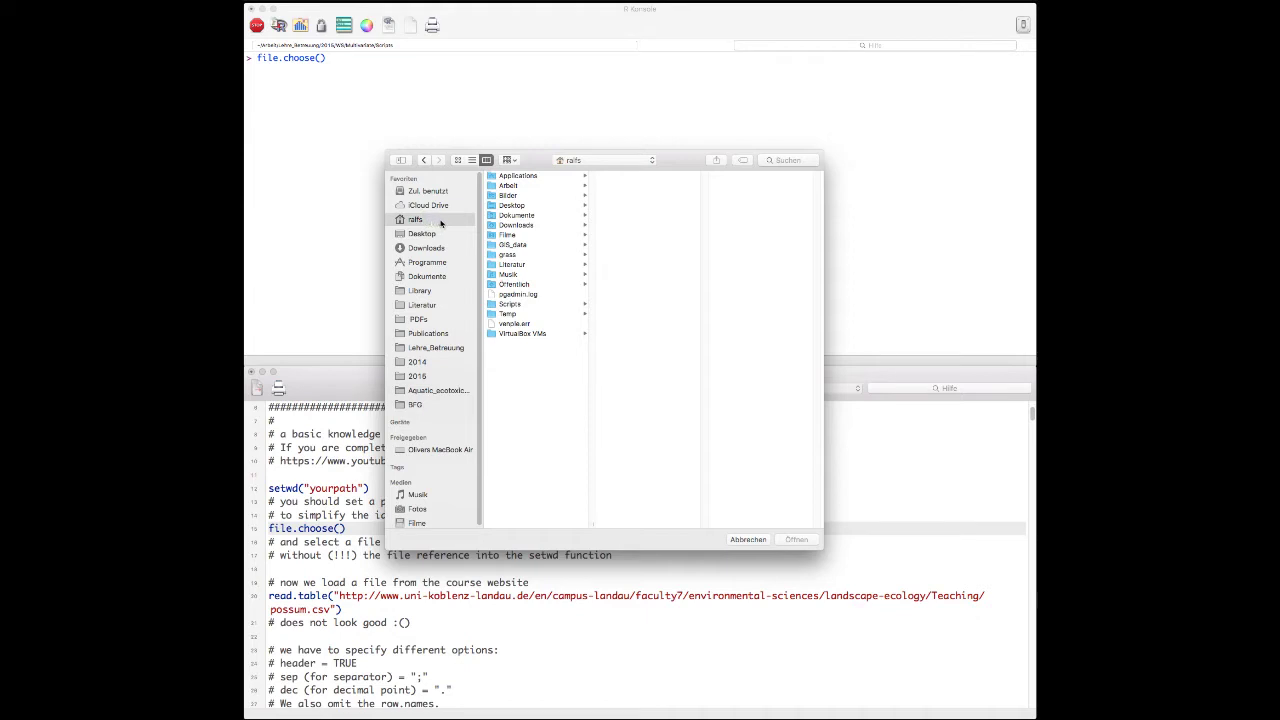
pyautogui.click(443, 375)
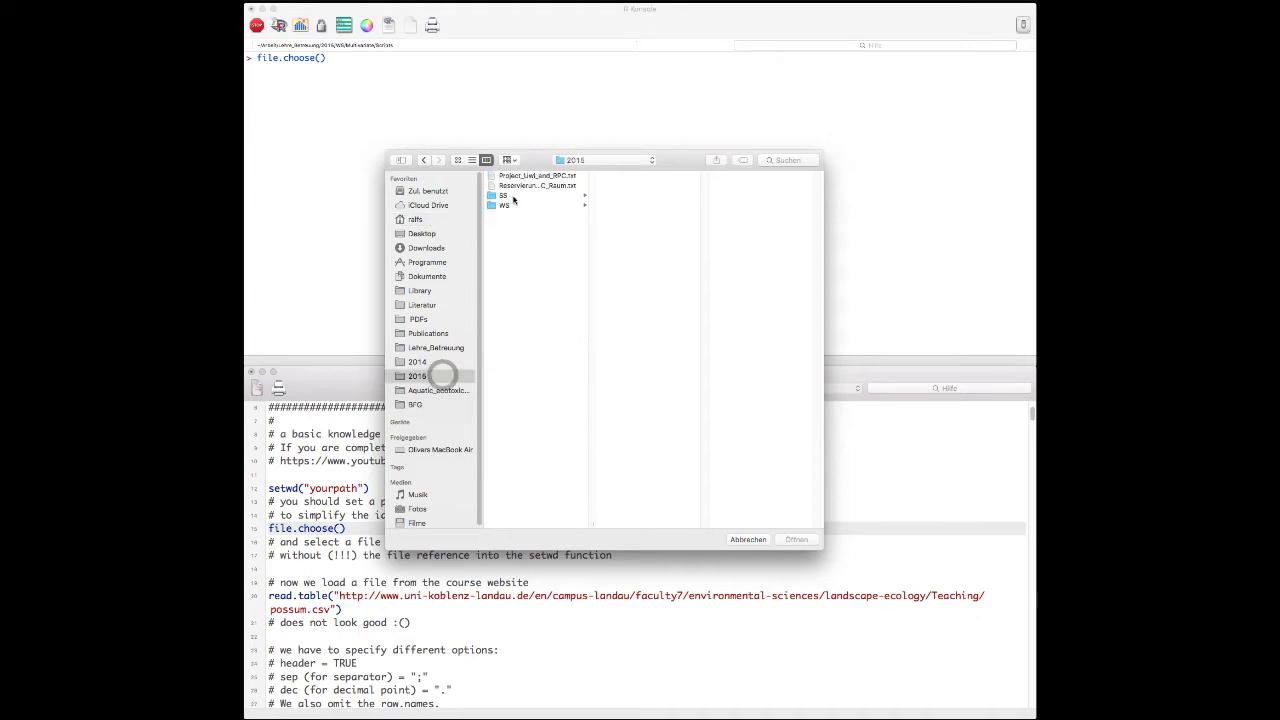
pyautogui.click(515, 204)
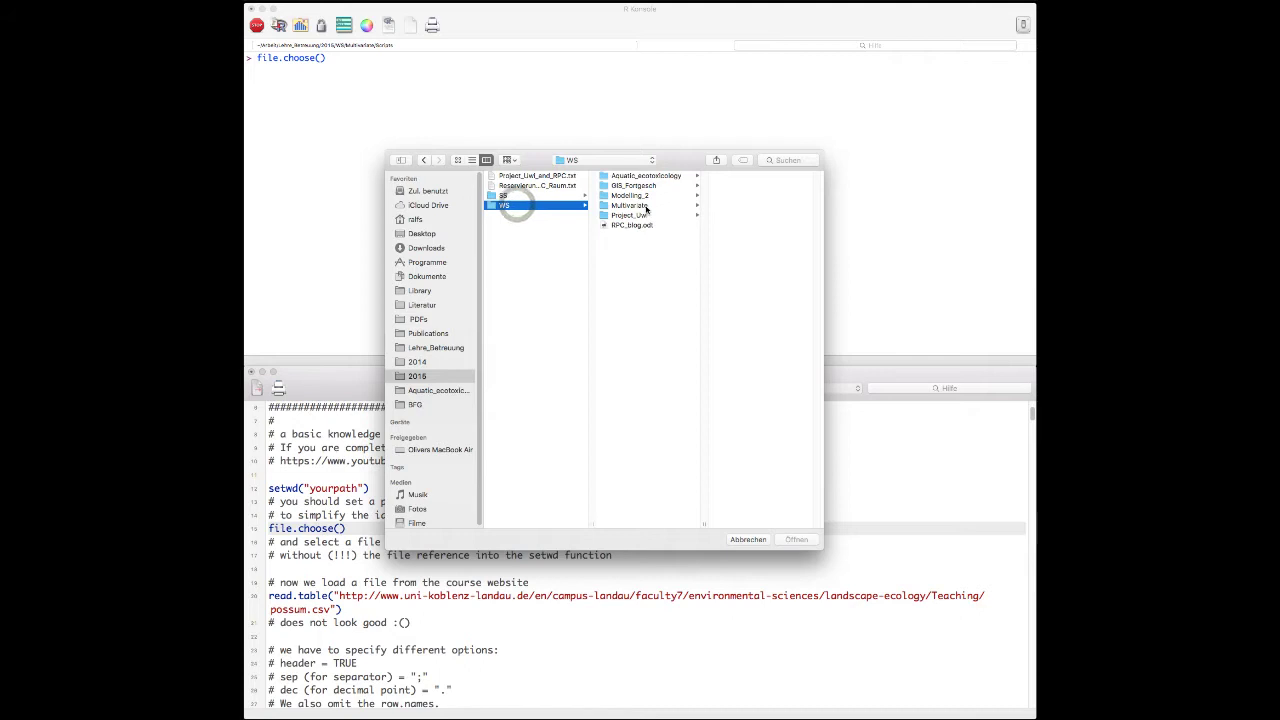
pyautogui.click(641, 205)
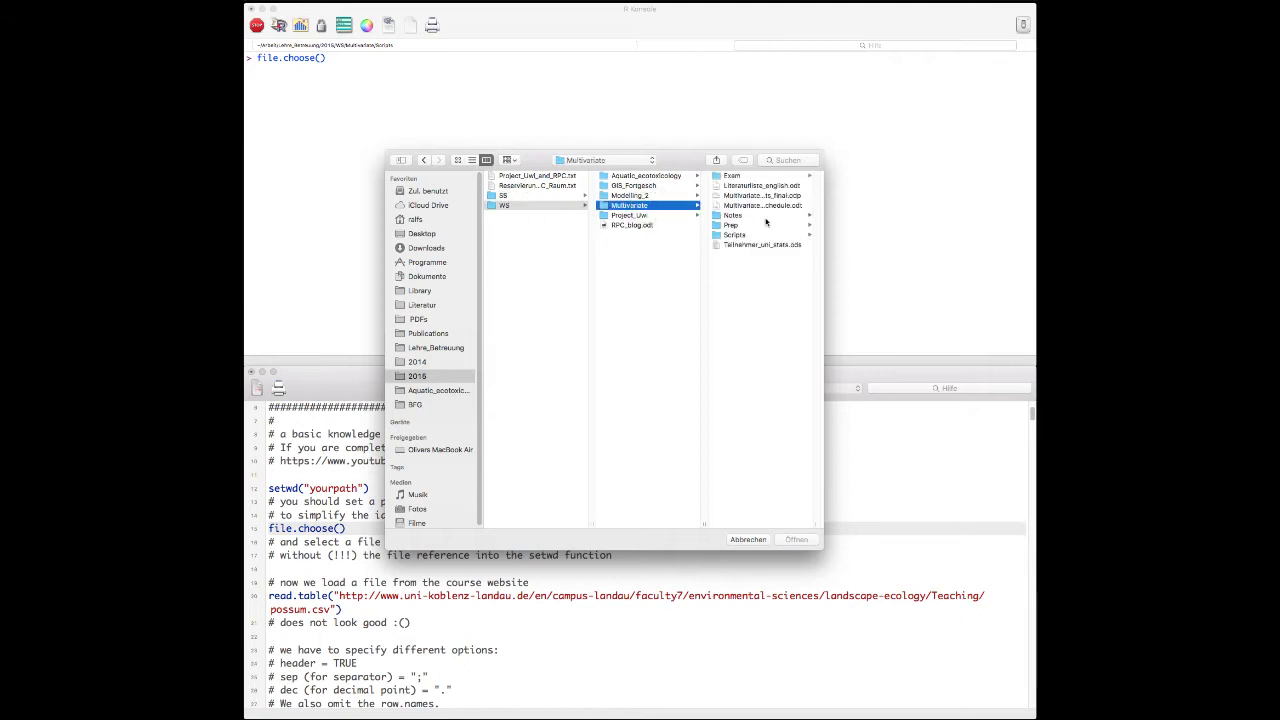
pyautogui.click(736, 235)
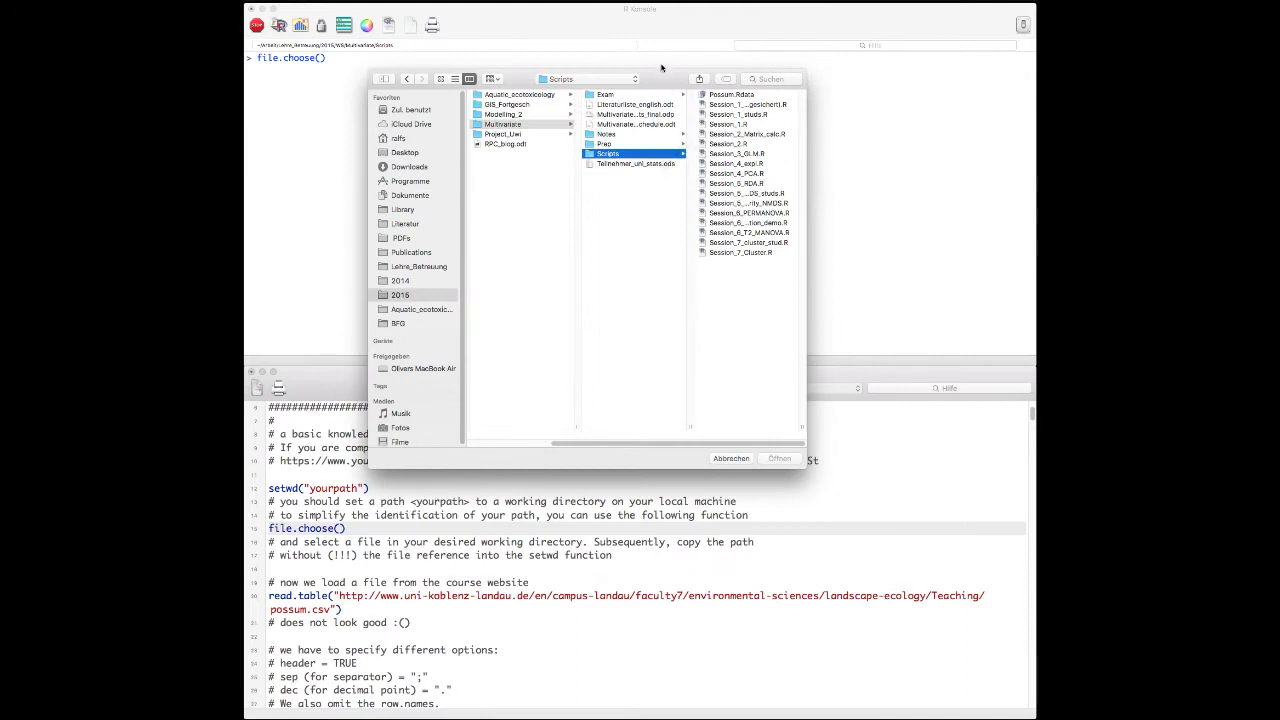
pyautogui.moveTo(661, 72); pyautogui.dragTo(661, 107)
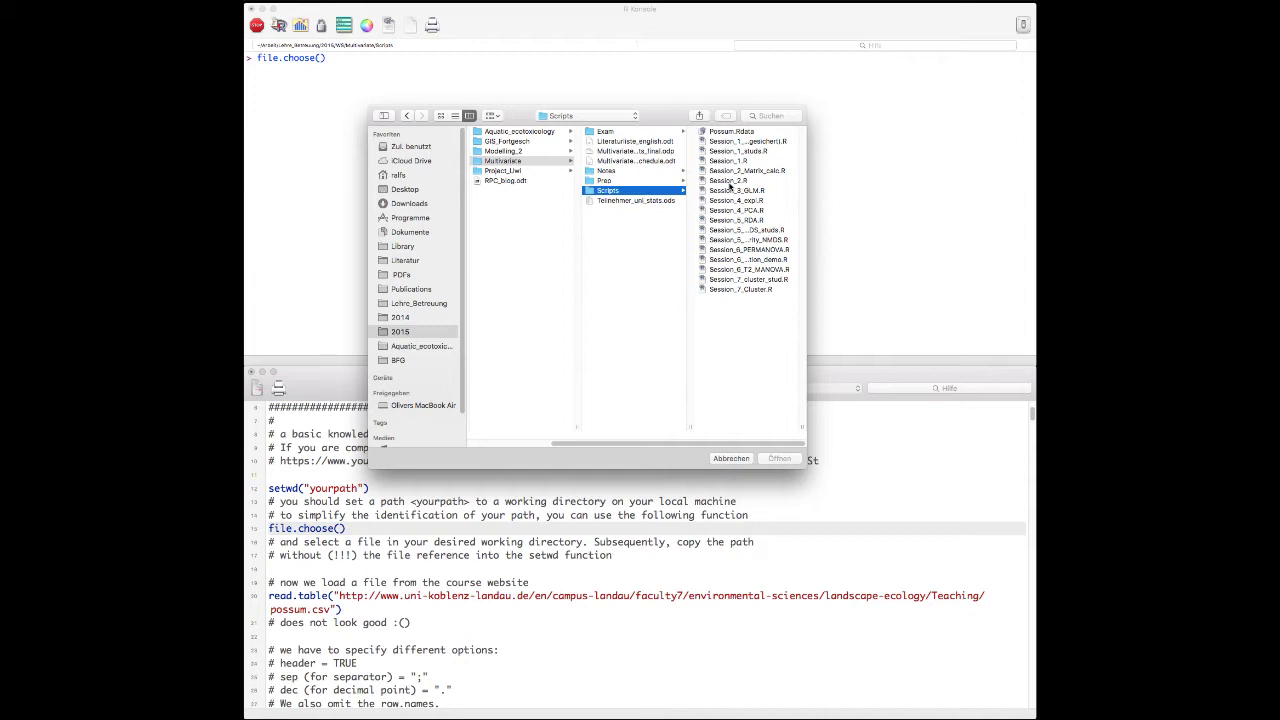
pyautogui.click(731, 181)
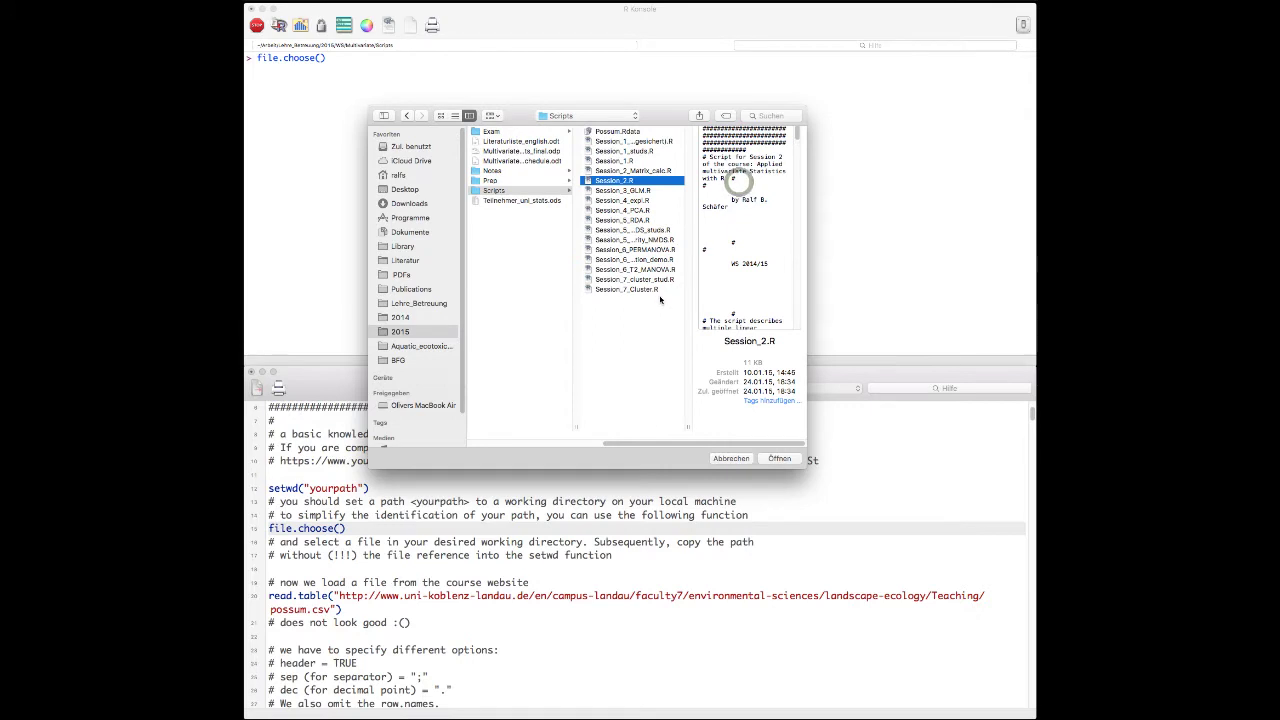
pyautogui.click(780, 459)
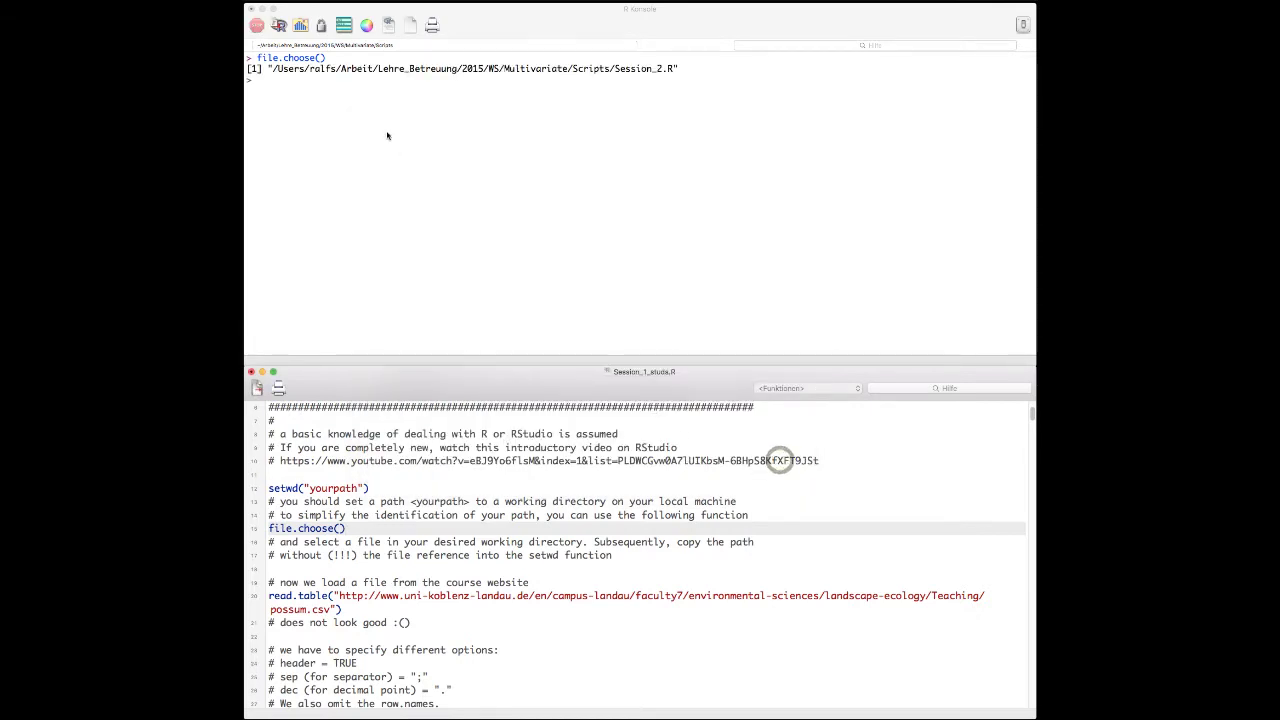
# Set the working directory in the console using setwd() with the returned path minus the file name, and check it with getwd().
pyautogui.click(270, 66)
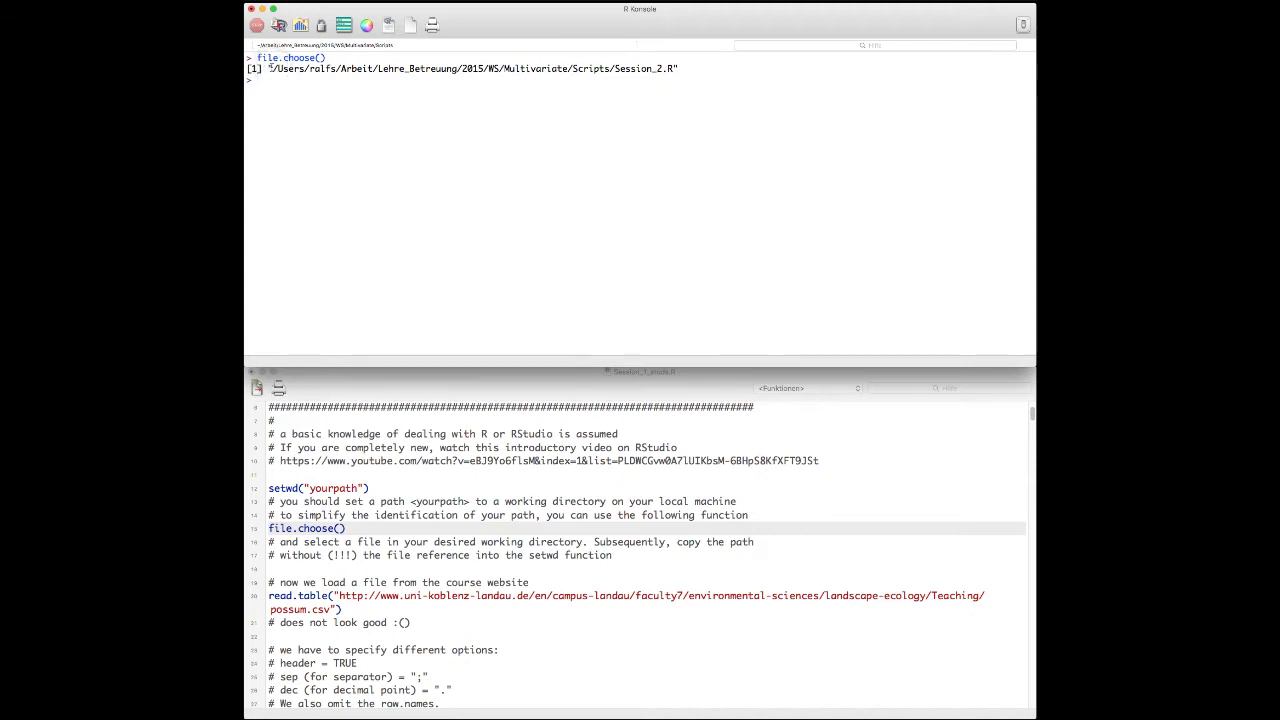
pyautogui.write('setwd("')
pyautogui.moveTo(270, 68); pyautogui.dragTo(613, 66)
pyautogui.press('super+c')
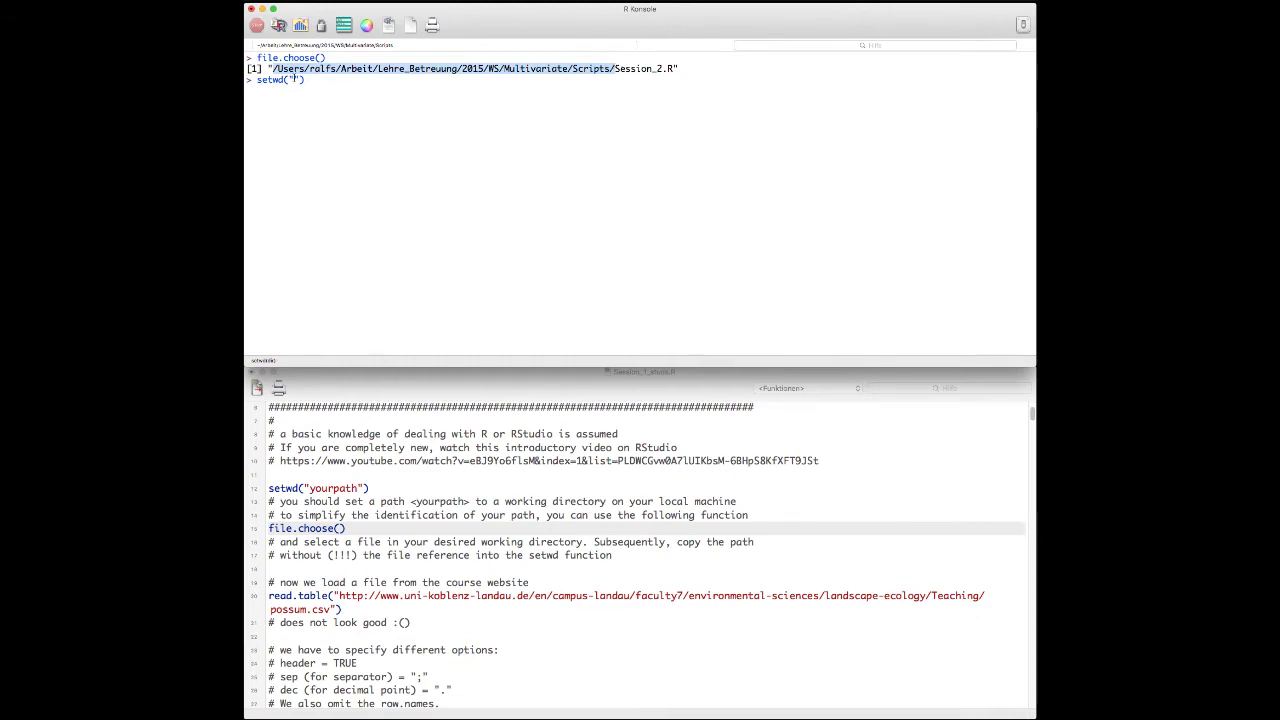
pyautogui.click(294, 80)
pyautogui.press('super+v')
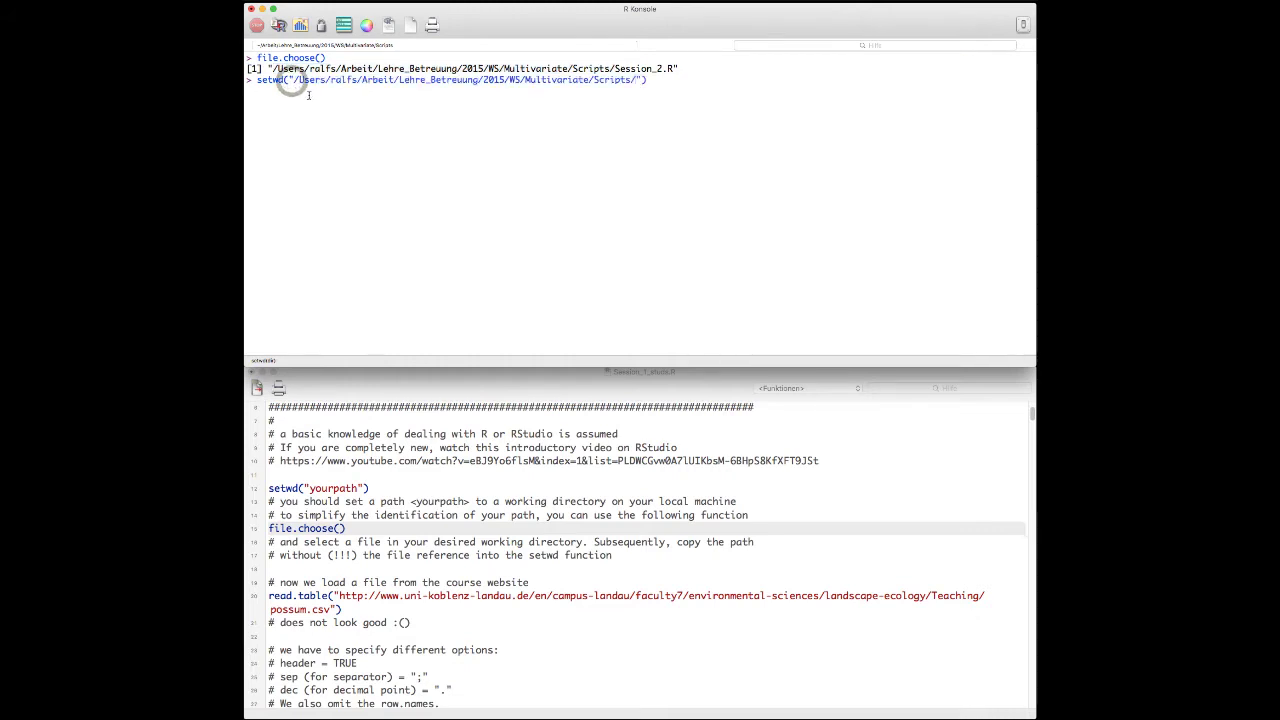
pyautogui.click(659, 79)
pyautogui.press('Return')
pyautogui.write('getwd()')
pyautogui.press('Return')
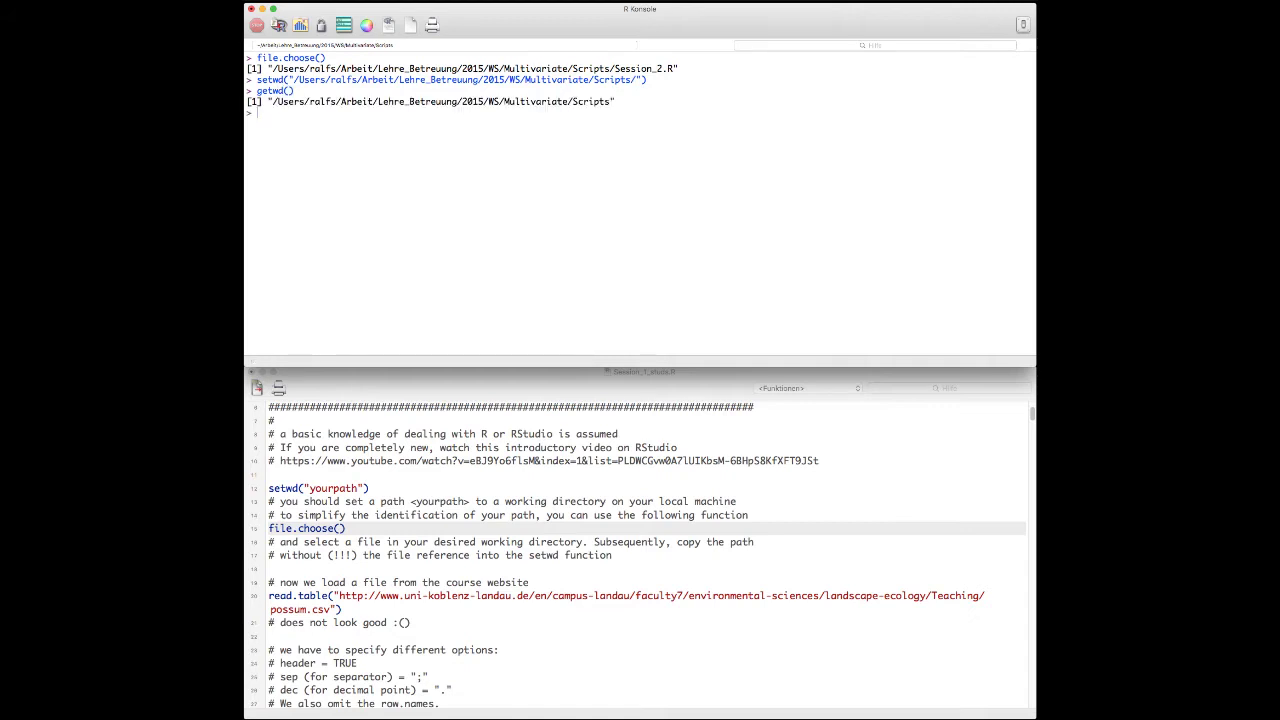
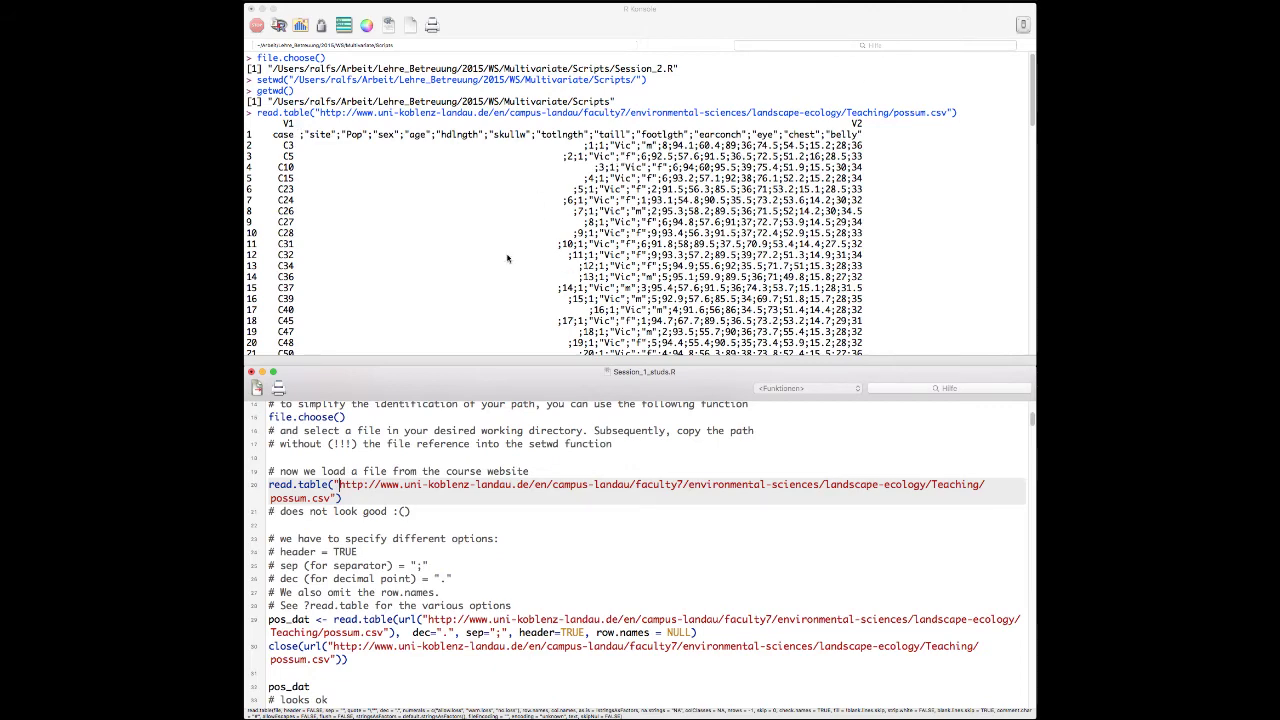
# Examine the printed possum.csv table in the console for its header row, separators and decimal points, comparing with the option comments in the script.
pyautogui.scroll(-15, 507, 258)
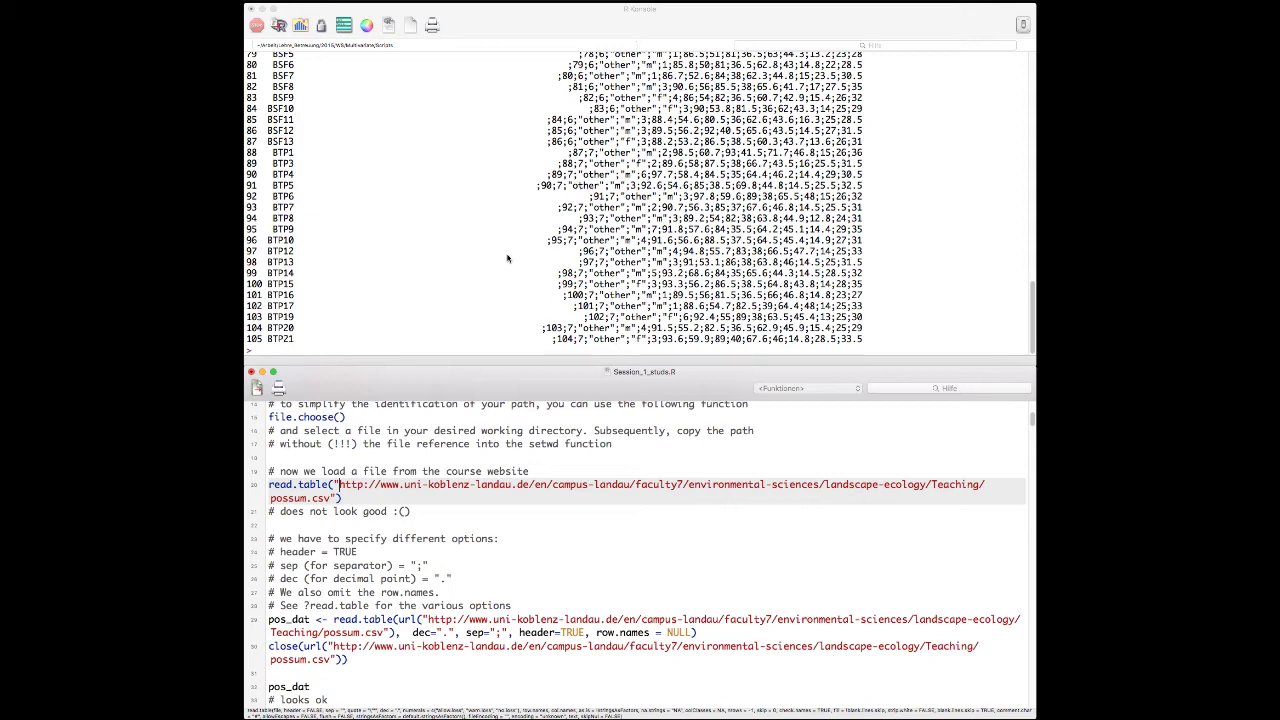
pyautogui.click(315, 557)
pyautogui.scroll(6, 694, 170)
pyautogui.scroll(10, 694, 171)
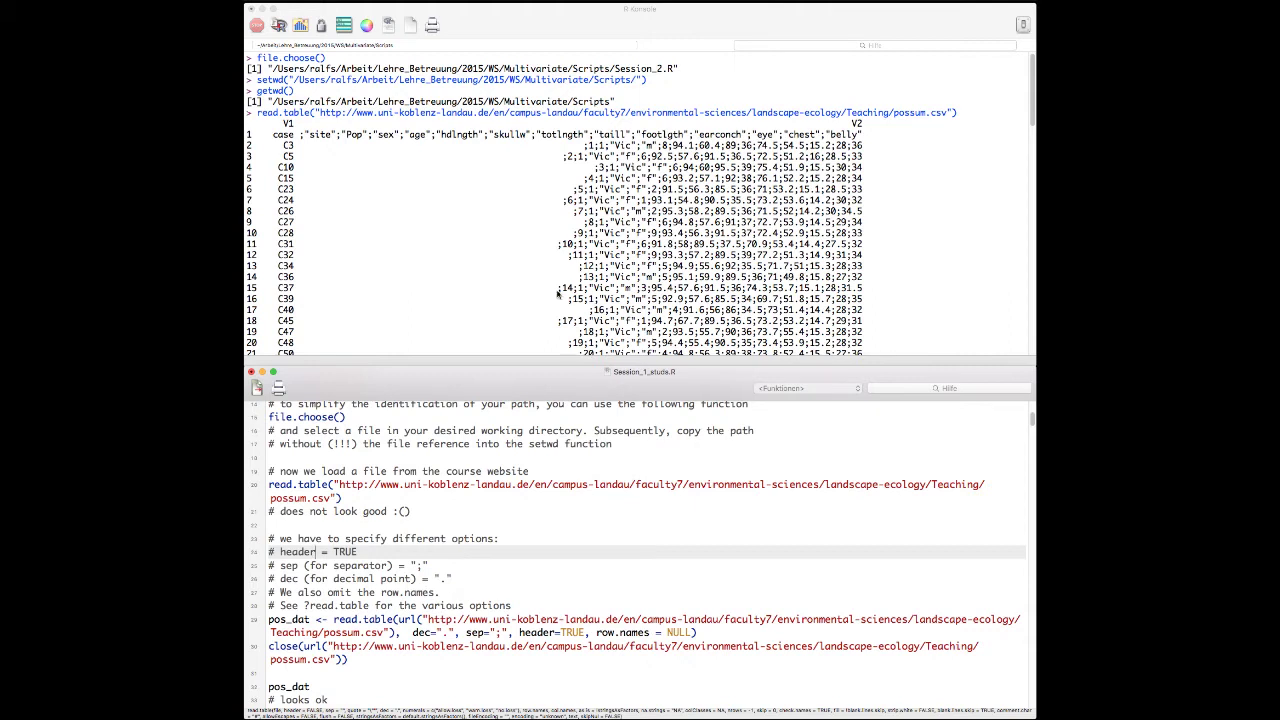
pyautogui.scroll(-3, 510, 304)
pyautogui.scroll(-4, 326, 584)
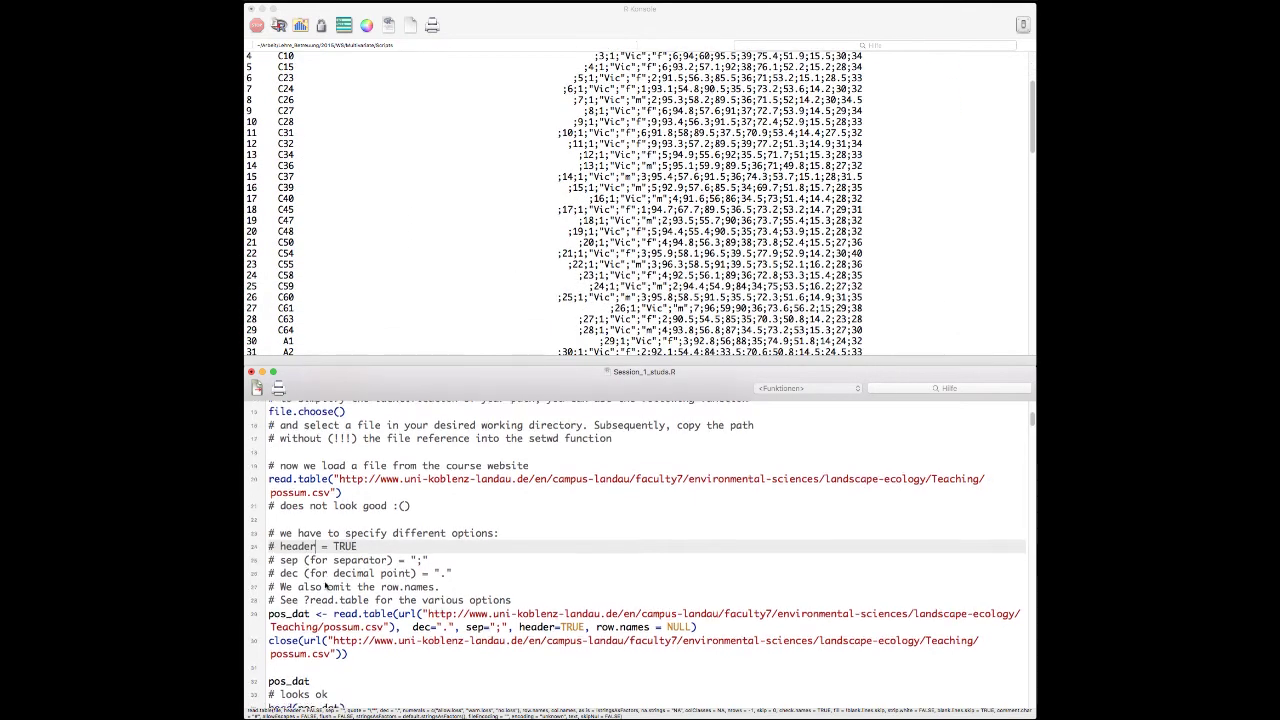
# Run the script's read.table command that loads possum.csv into pos_dat with dec=".", sep=";", header=TRUE and row.names = NULL.
pyautogui.moveTo(272, 537); pyautogui.dragTo(702, 548)
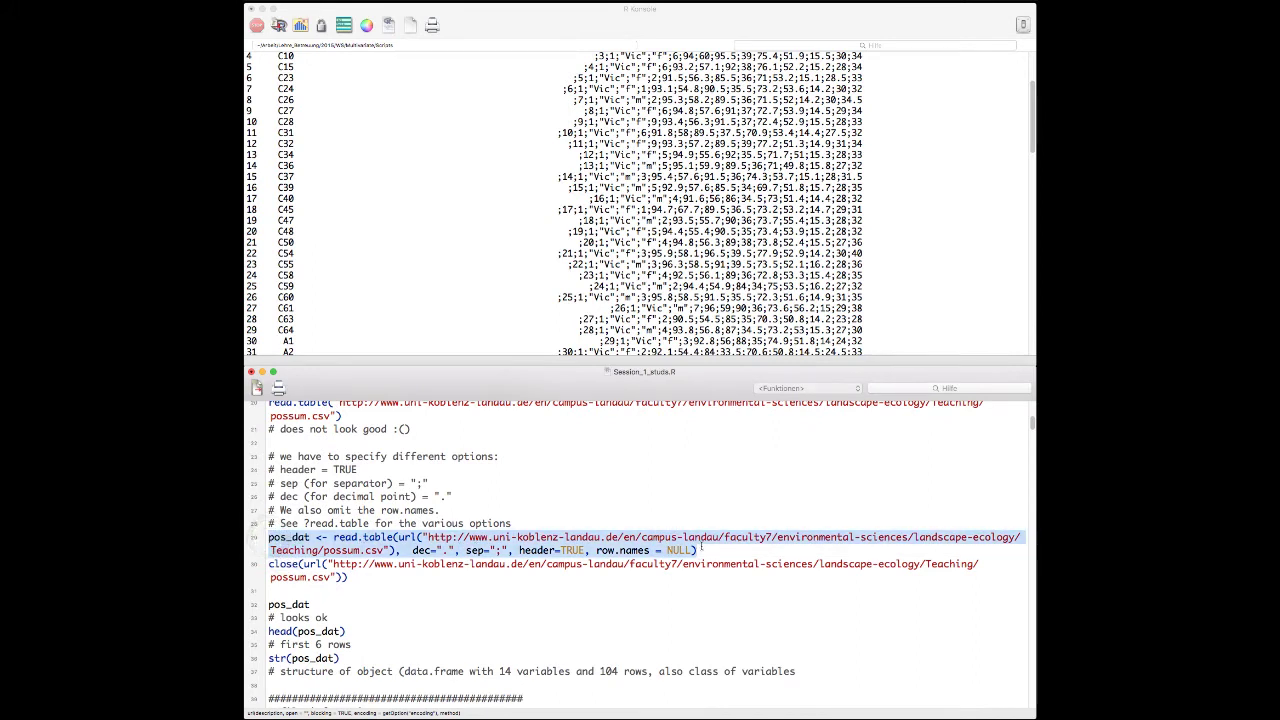
pyautogui.press('super+Return')
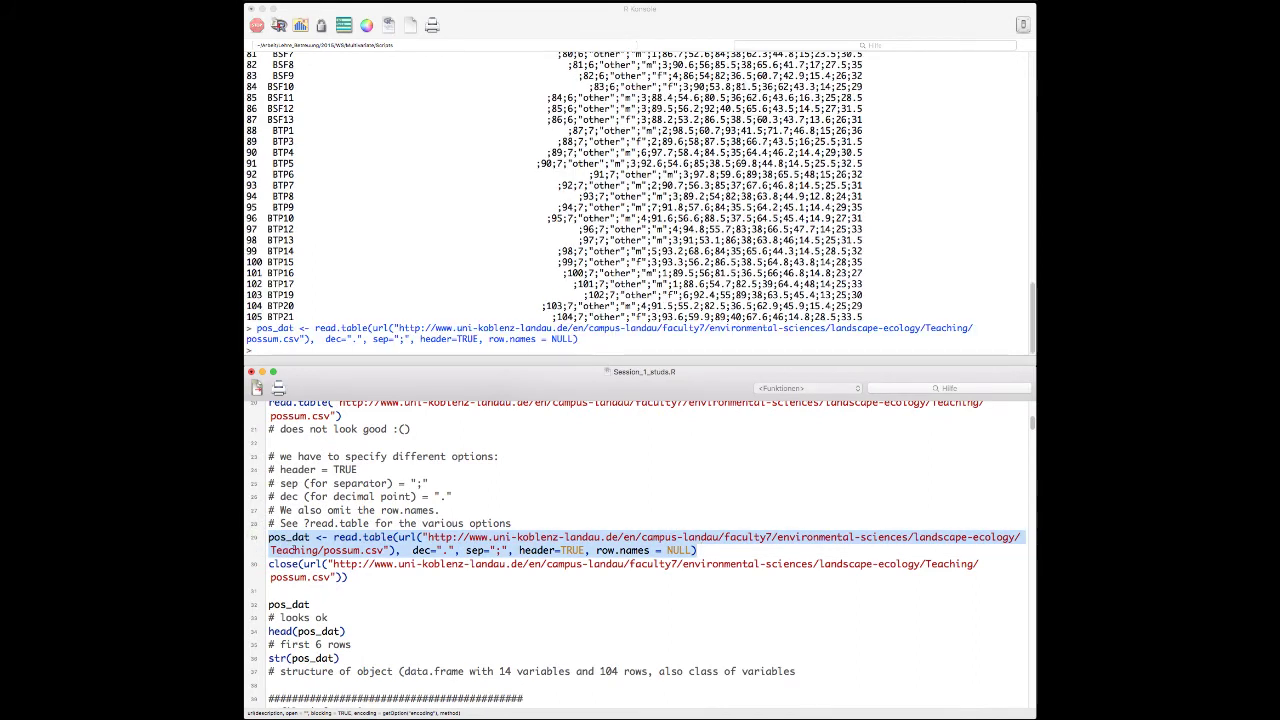
pyautogui.click(309, 538)
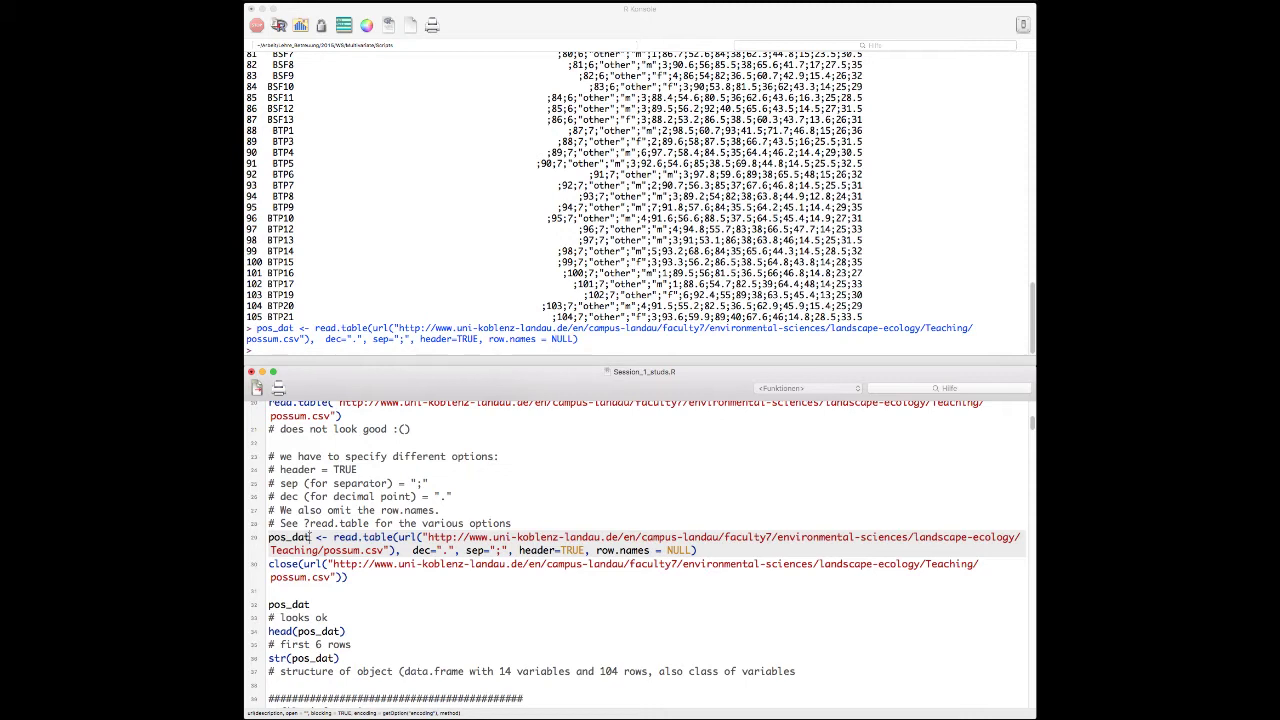
# Run the close(url()) line to close the connection to the online possum.csv file.
pyautogui.scroll(-2, 310, 537)
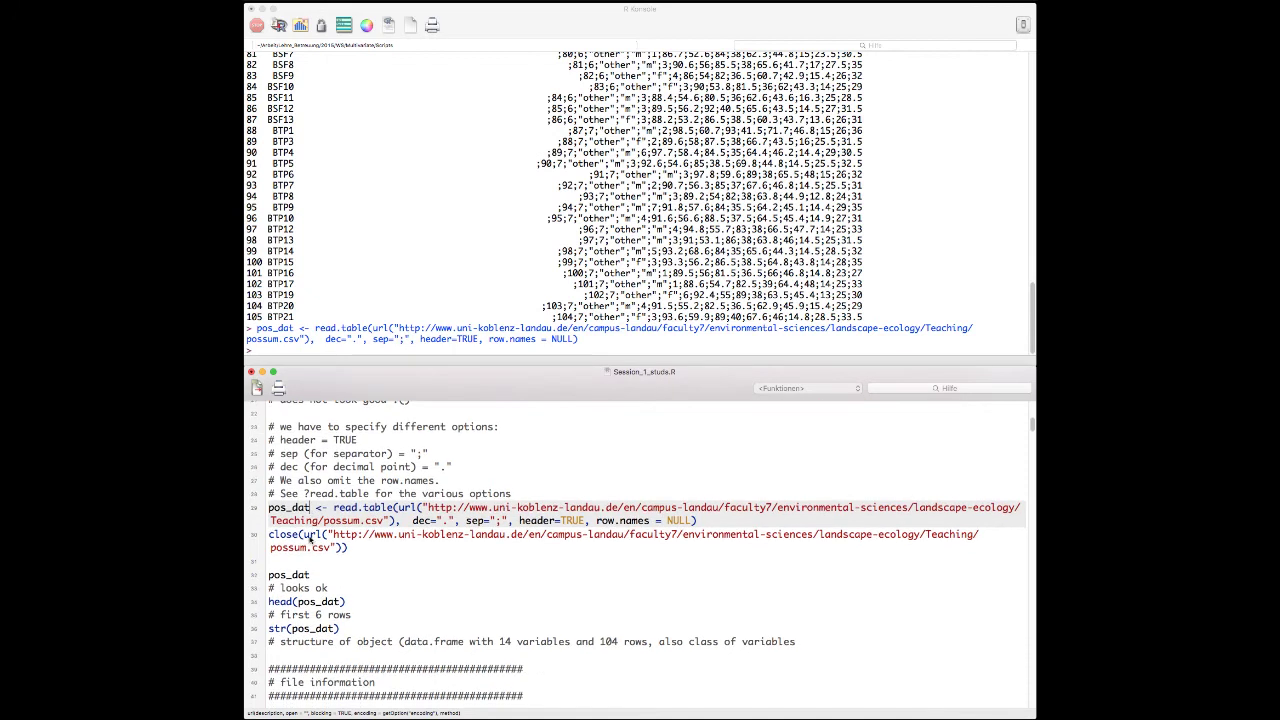
pyautogui.click(270, 534)
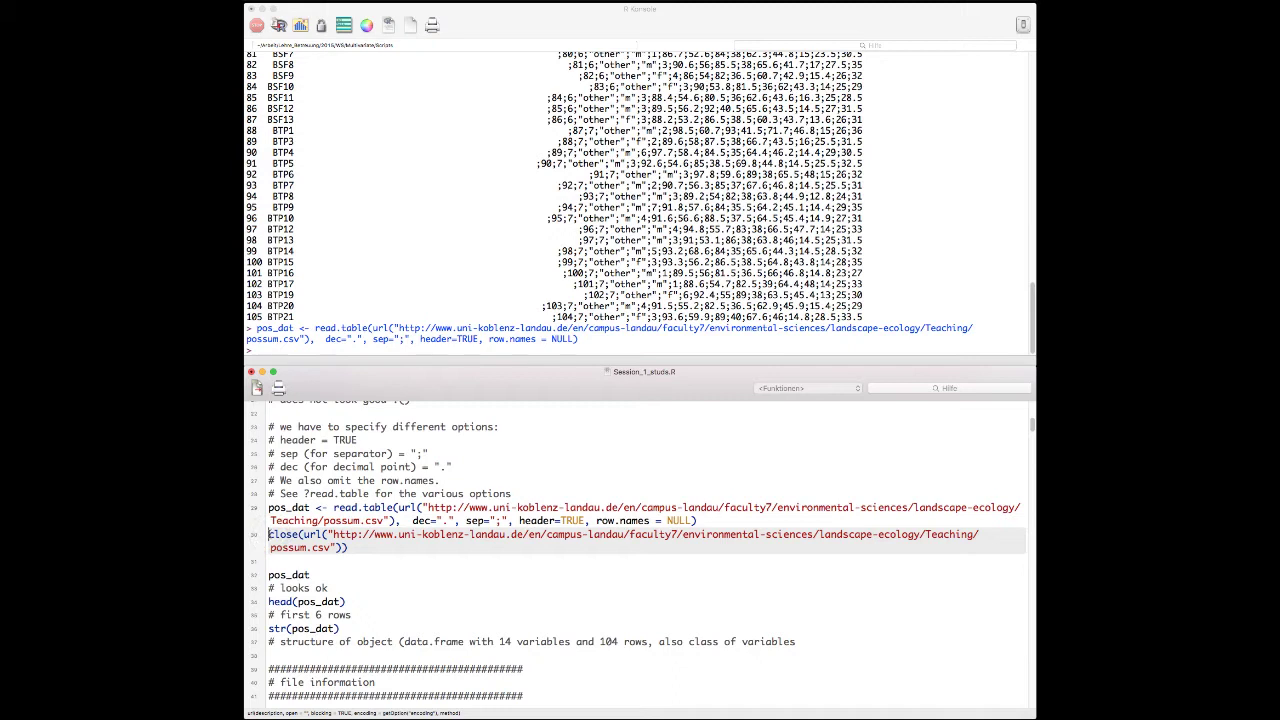
pyautogui.tripleClick(270, 534)
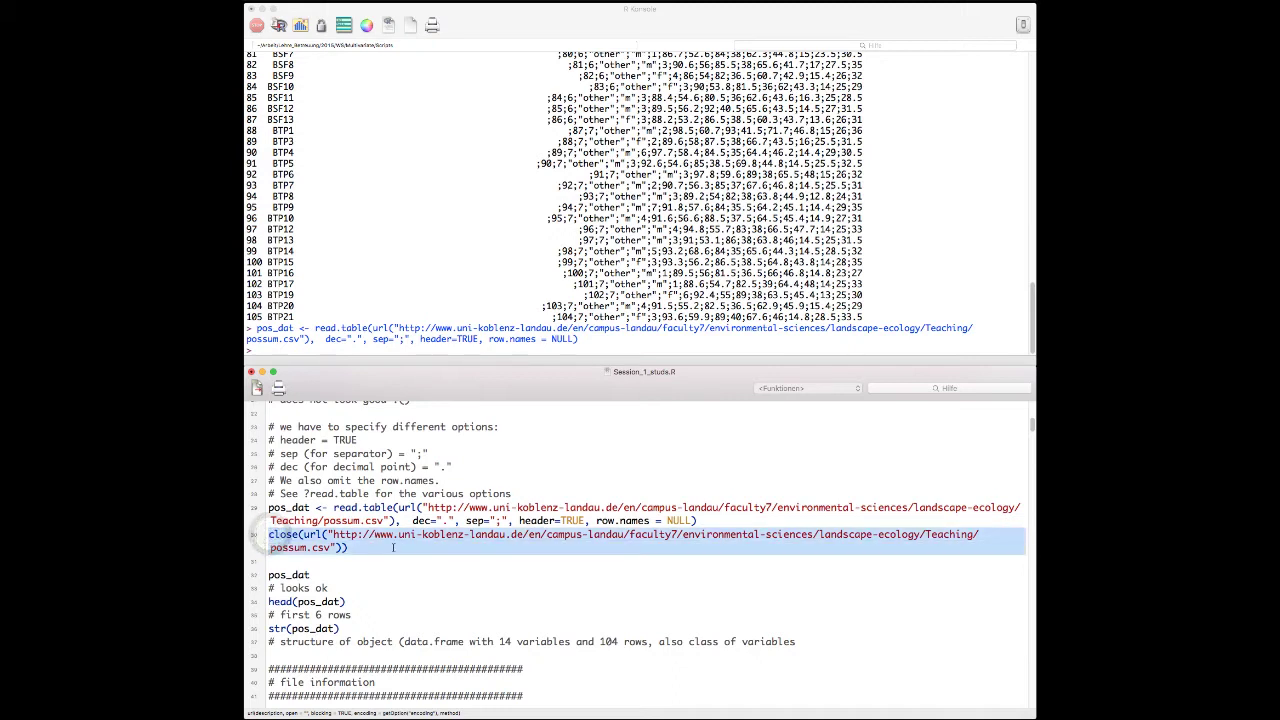
pyautogui.press('super+Return')
# Print pos_dat from the script and look through its column headings and rows in the console.
pyautogui.scroll(-3, 386, 541)
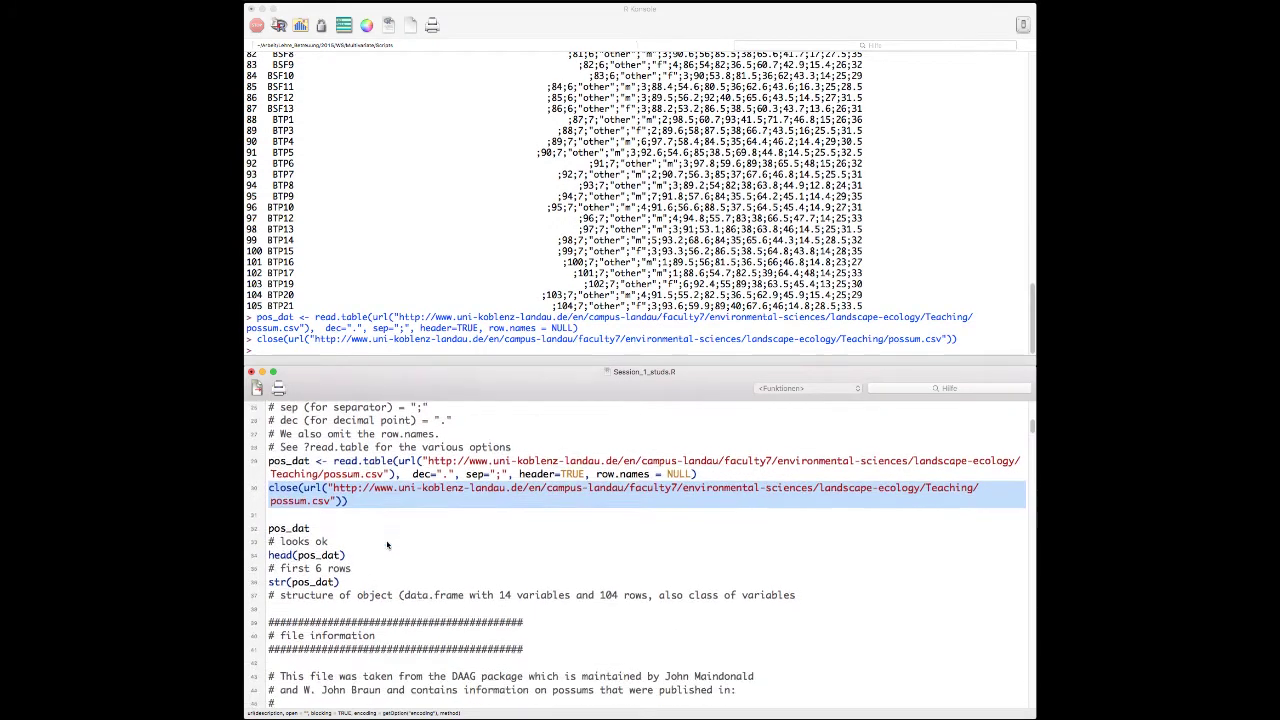
pyautogui.click(303, 488)
pyautogui.press('super+Return')
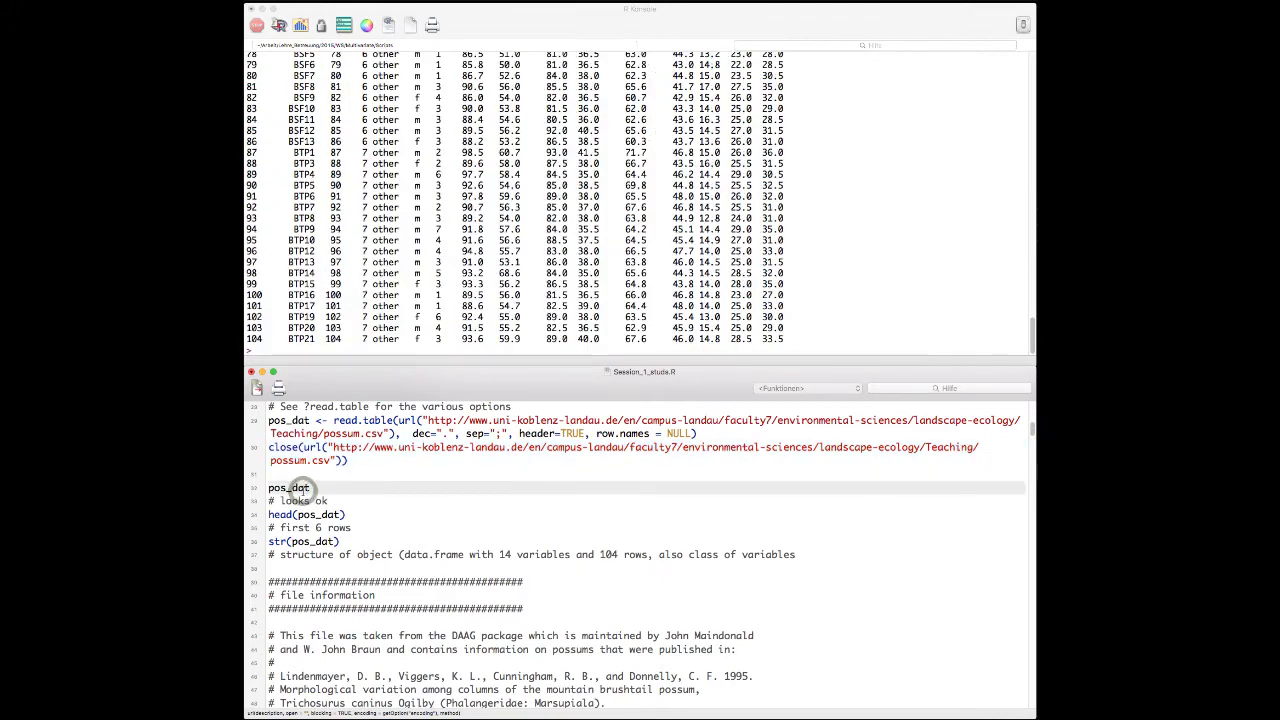
pyautogui.scroll(10, 635, 210)
pyautogui.scroll(10, 634, 213)
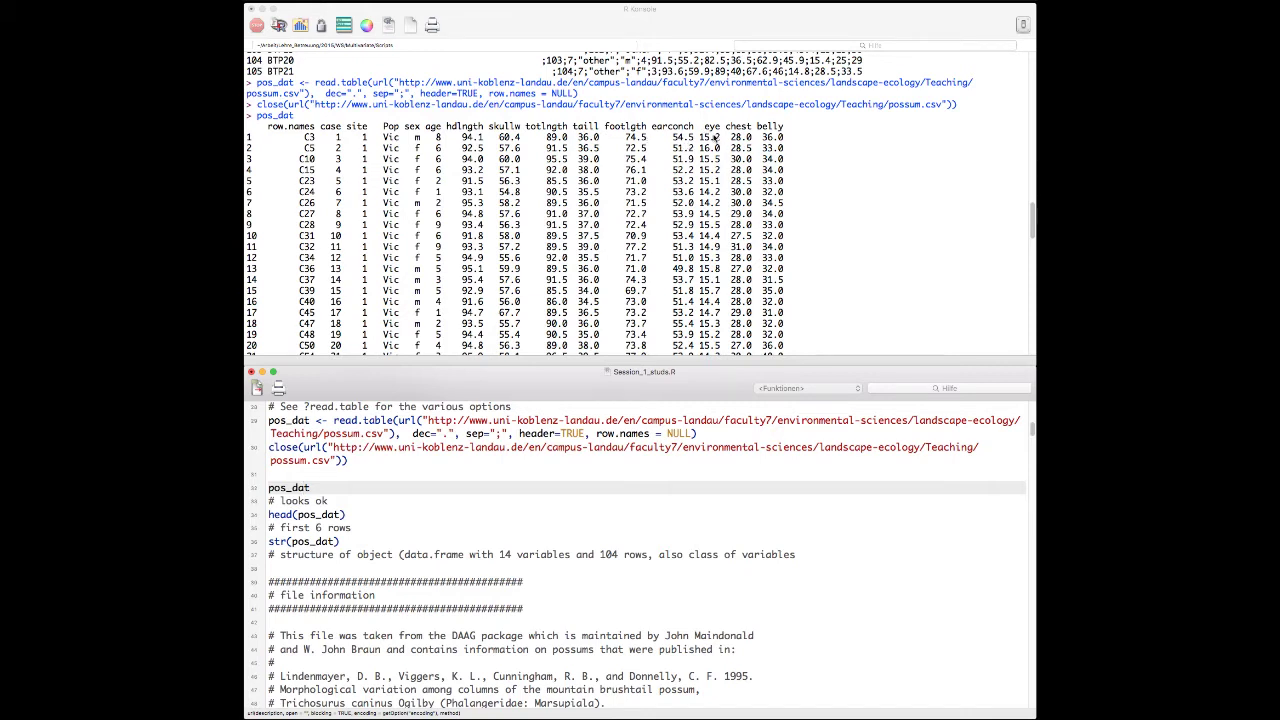
pyautogui.scroll(-15, 441, 178)
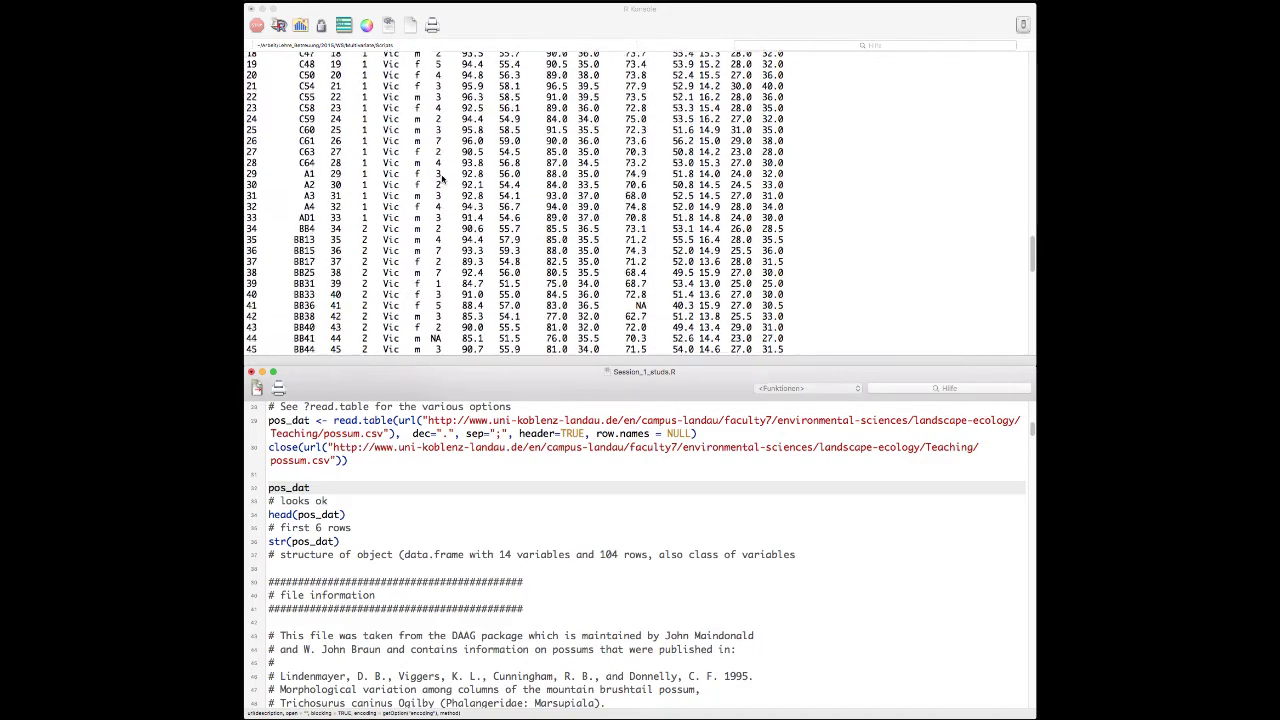
# Go through the rest of the printed pos_dat rows, run head(pos_dat) from the script and inspect its output.
pyautogui.scroll(-8, 441, 178)
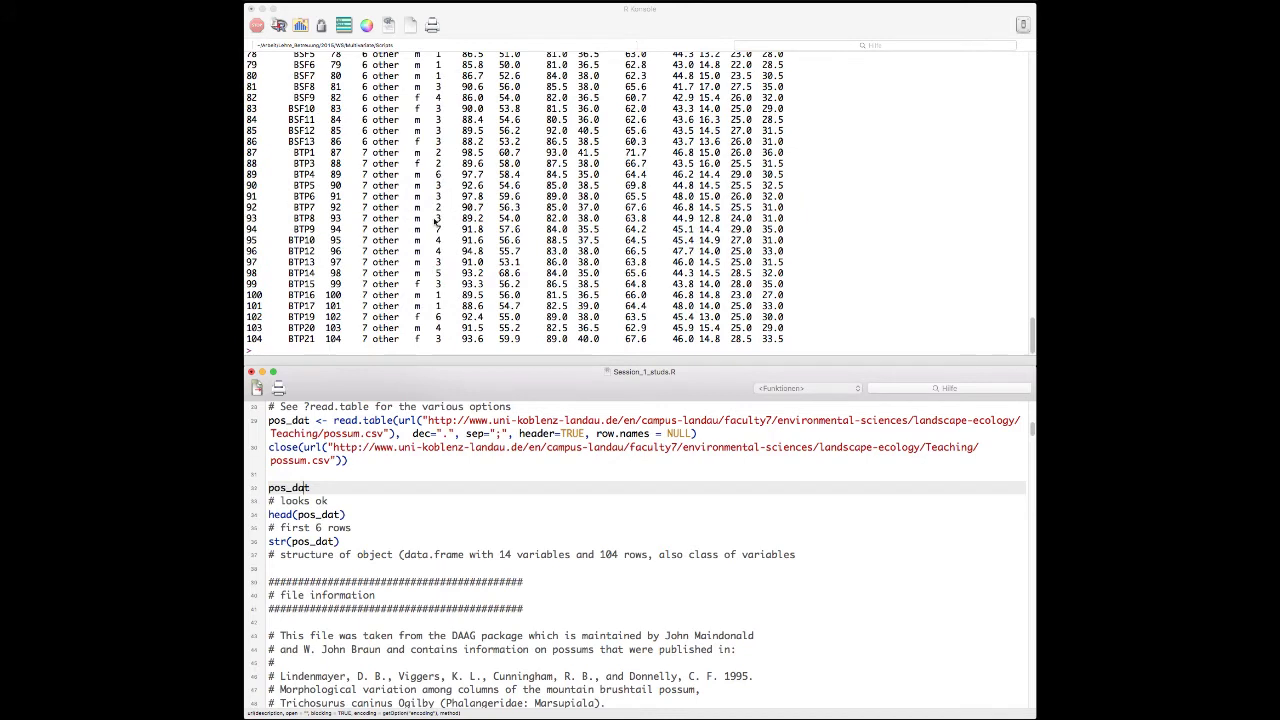
pyautogui.click(312, 516)
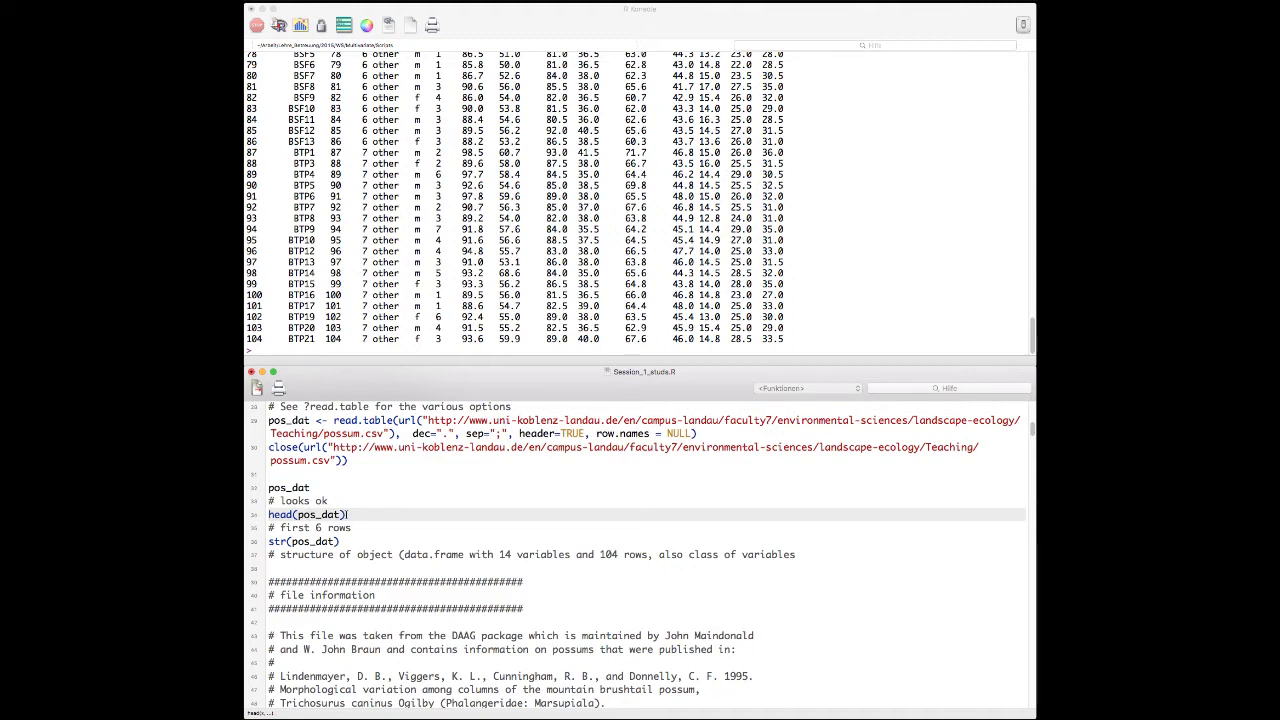
pyautogui.press('super+Return')
pyautogui.click(275, 263)
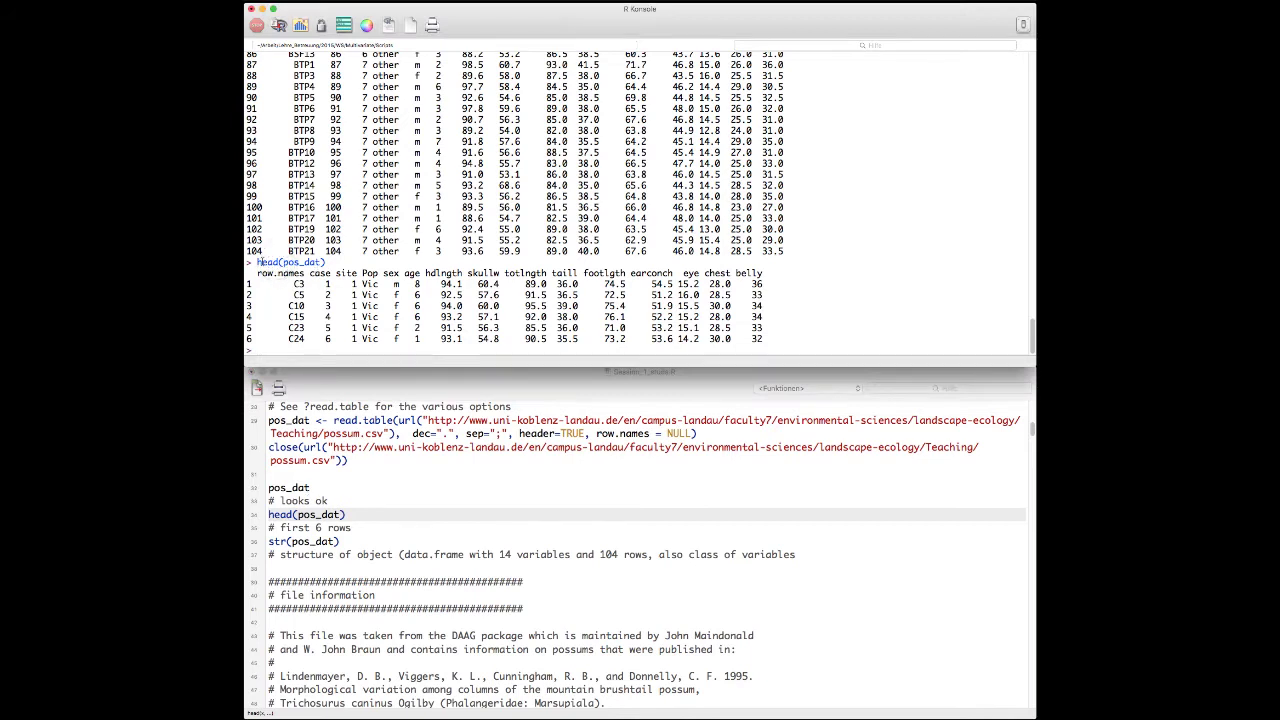
pyautogui.doubleClick(284, 262)
# Run str(pos_dat) from the script and examine the data frame's structure and variable classes in the console.
pyautogui.click(344, 541)
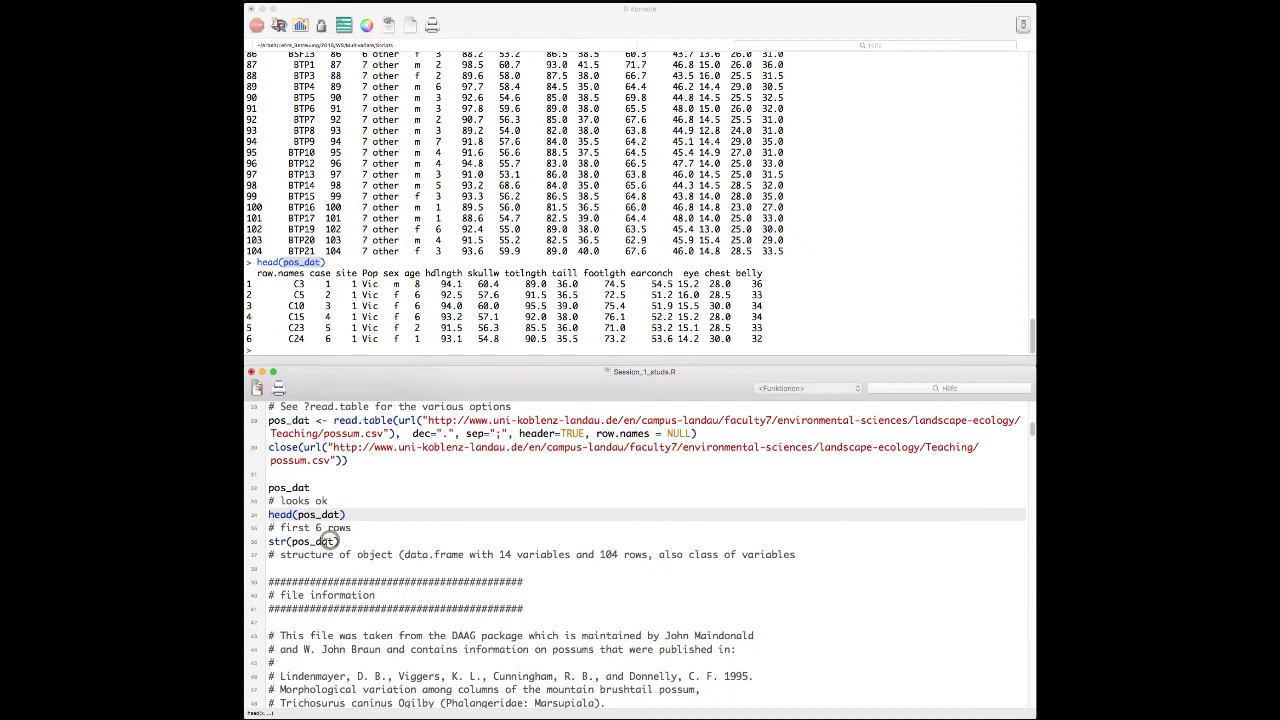
pyautogui.click(310, 547)
pyautogui.press('super+Return')
pyautogui.click(354, 264)
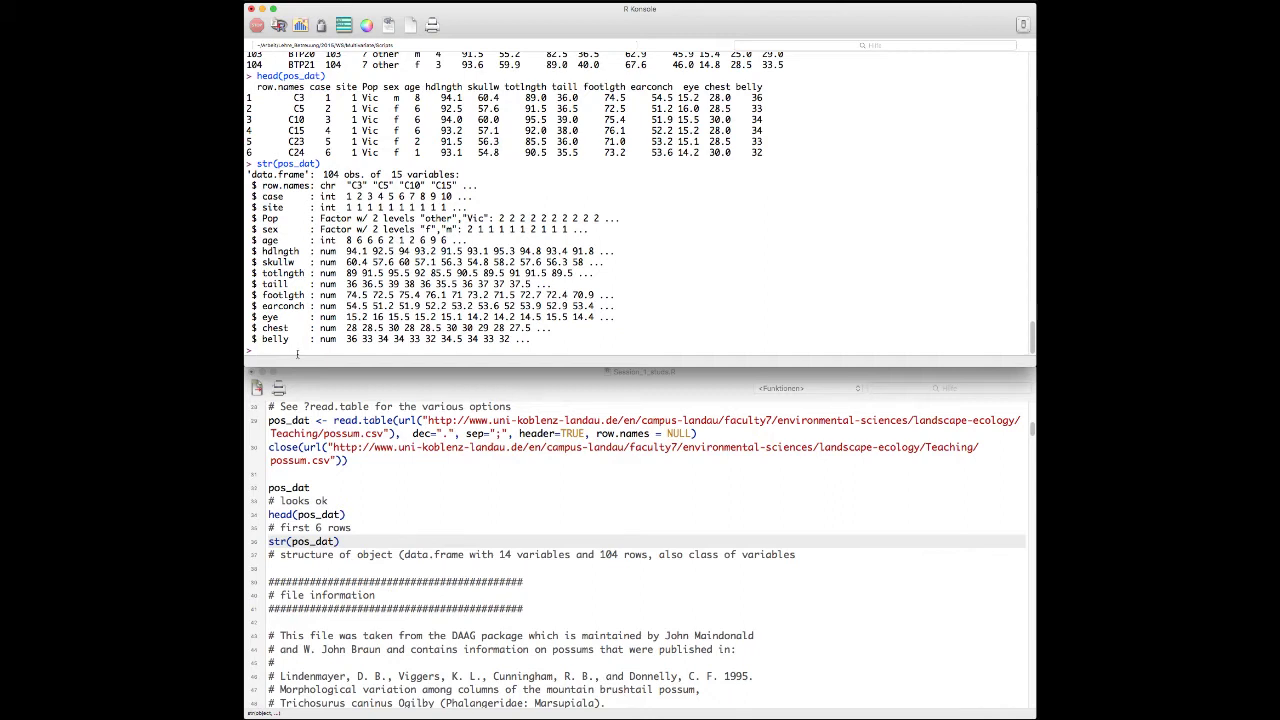
# Run the script's save(pos_dat, file = "Possum.Rdata") line to store the data frame in the working directory.
pyautogui.scroll(-10, 437, 481)
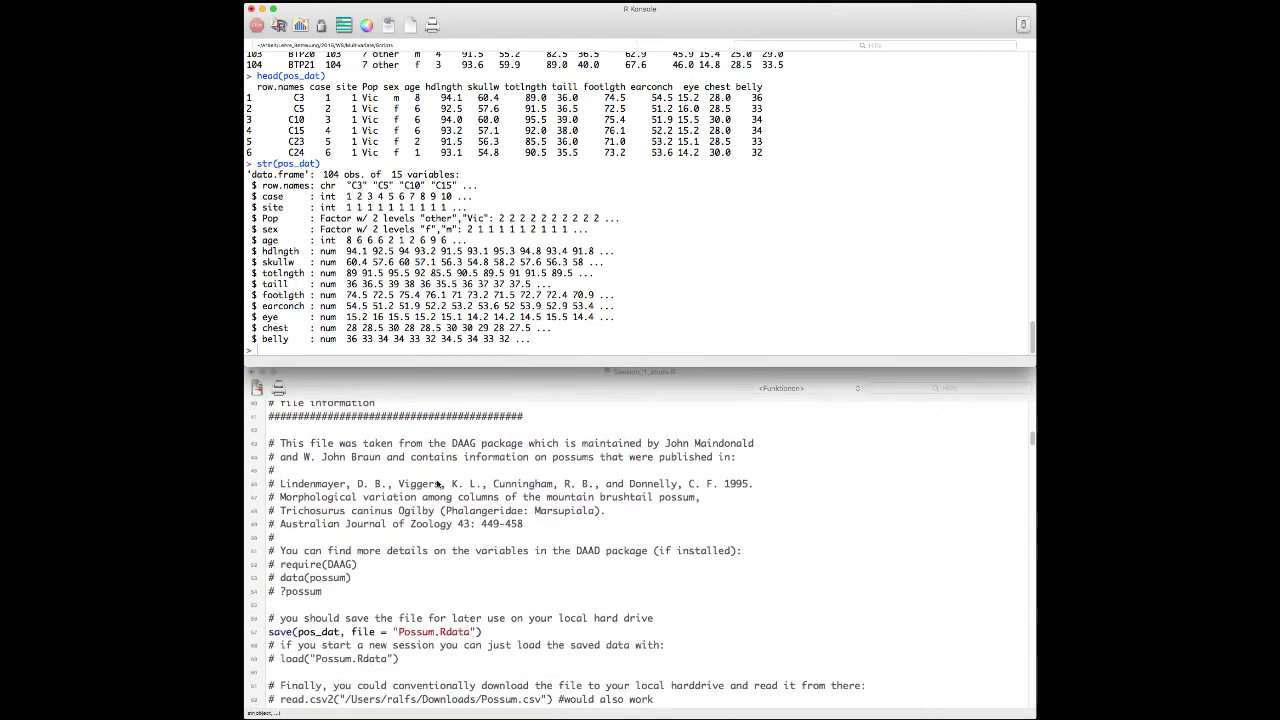
pyautogui.scroll(-2, 437, 483)
pyautogui.scroll(2, 437, 483)
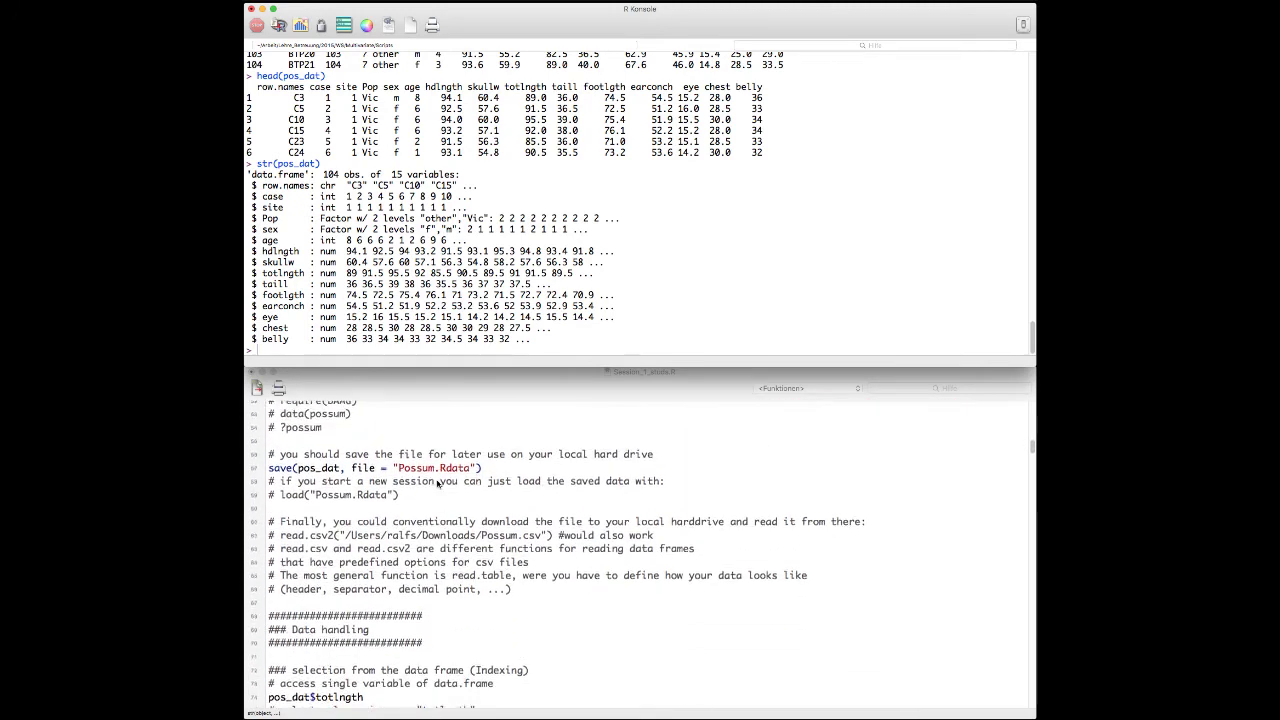
pyautogui.click(332, 484)
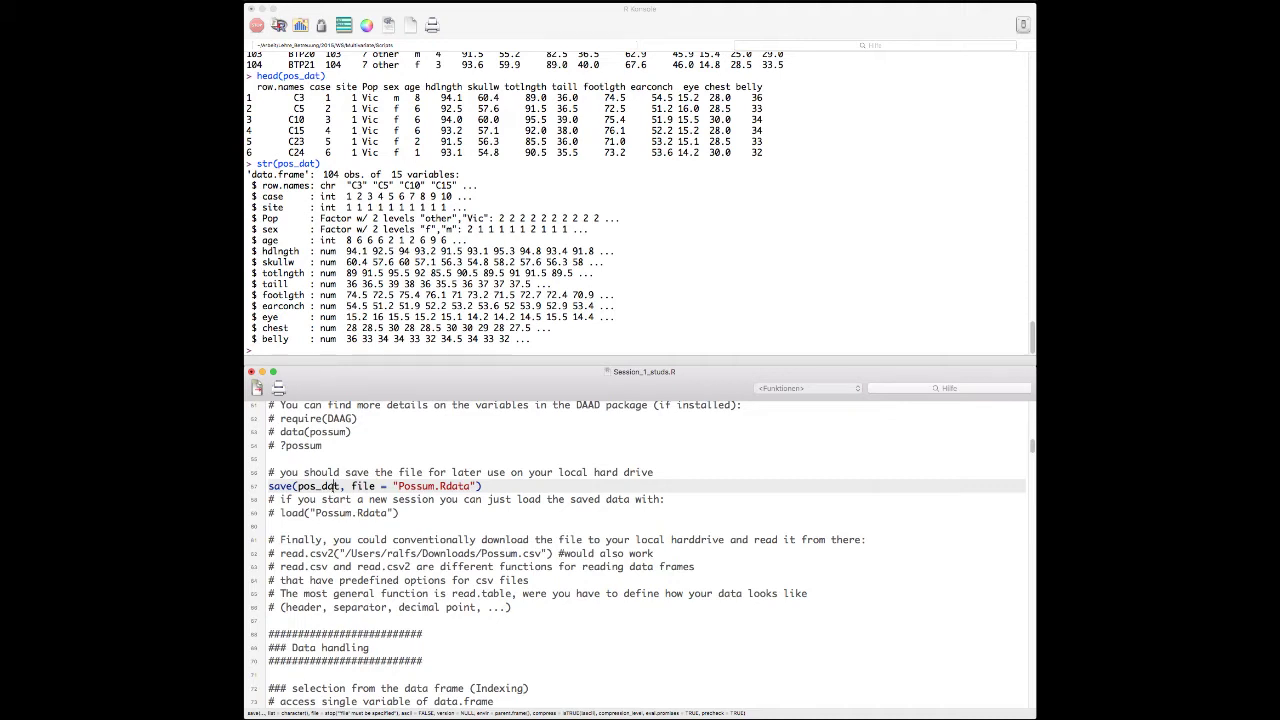
pyautogui.press('super+Return')
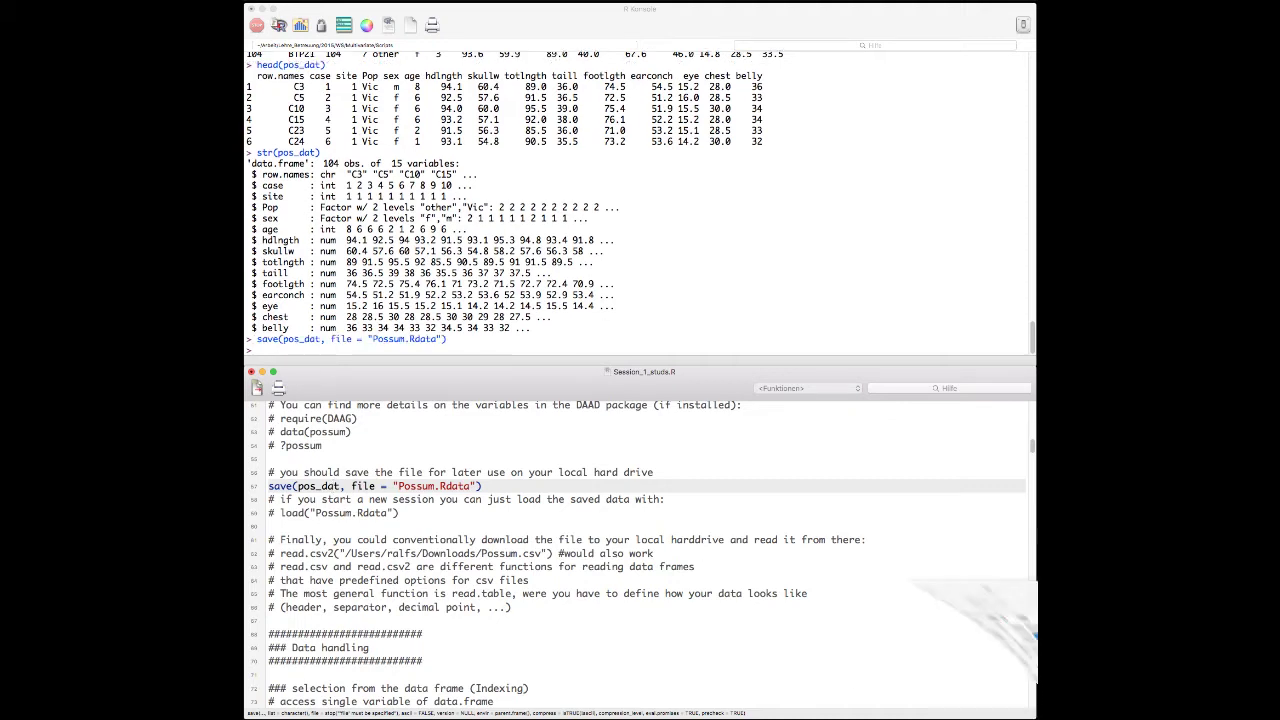
# Switch to Finder, check for Possum.Rdata in the Scripts folder, close that window and return to the R script.
pyautogui.press('super+Tab')
pyautogui.click(592, 197)
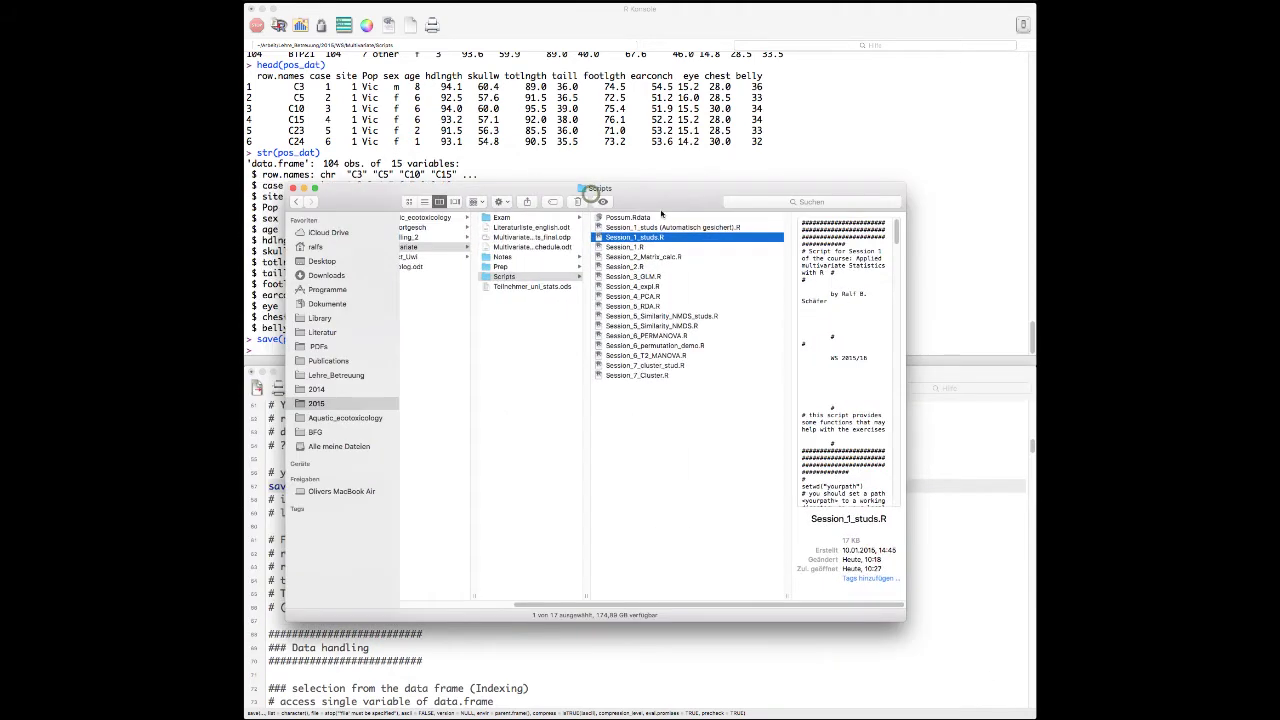
pyautogui.click(640, 218)
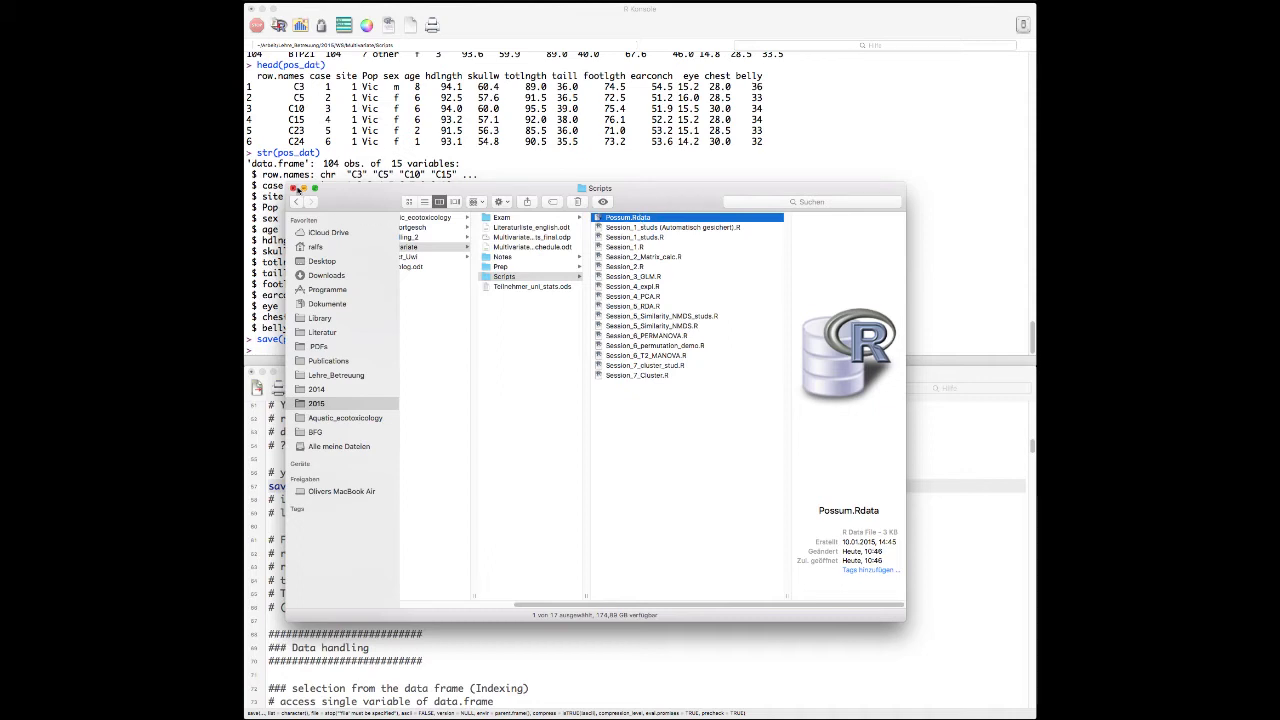
pyautogui.click(300, 188)
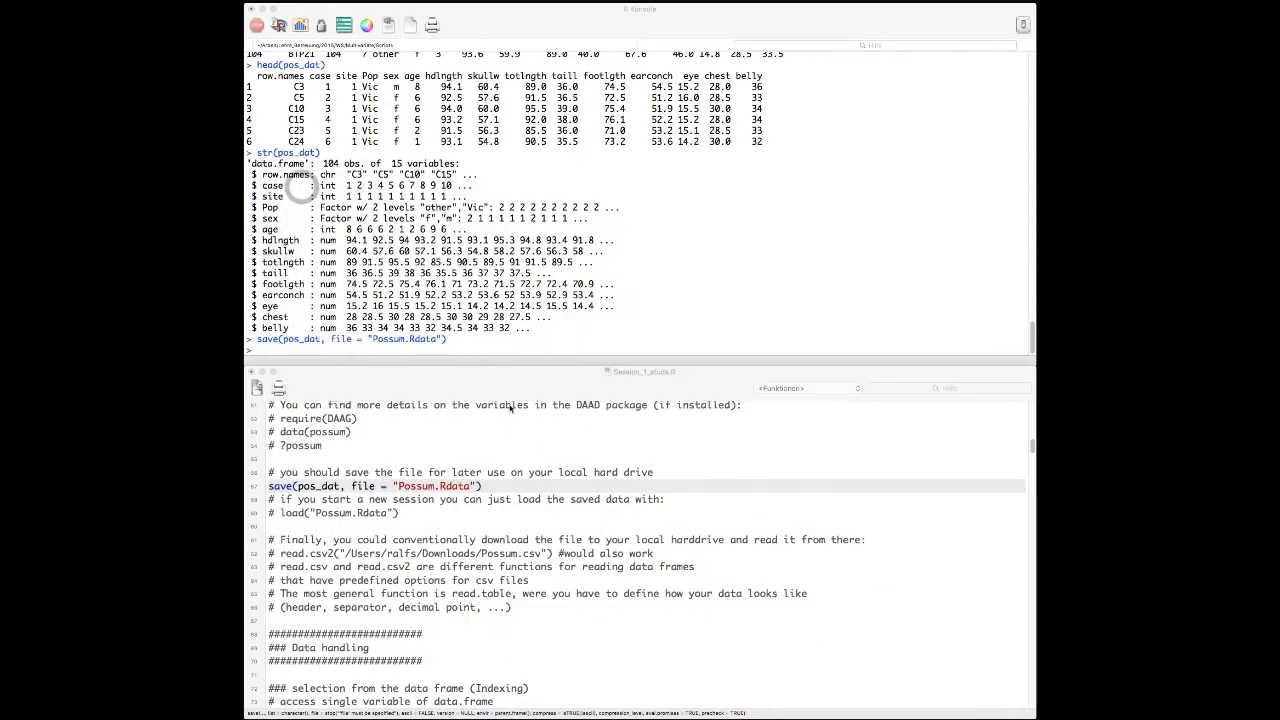
pyautogui.click(491, 437)
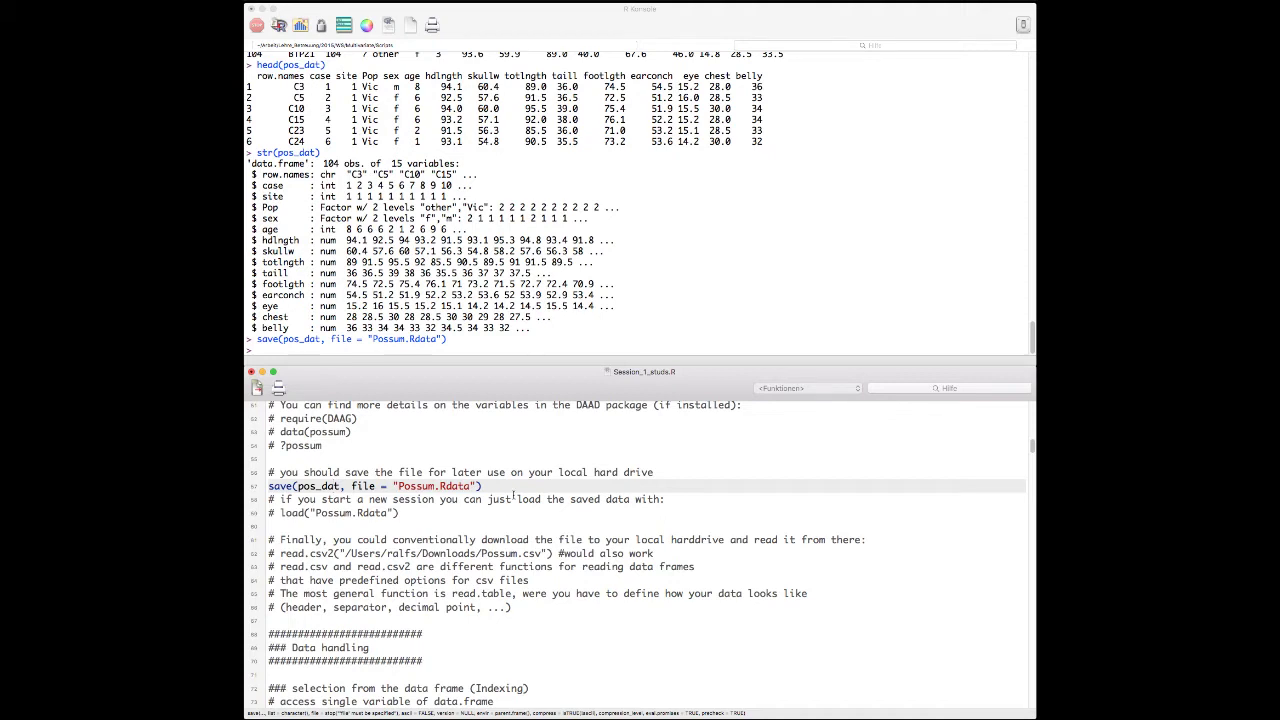
# Look through the script's file-reading comments, Data handling indexing and sorting examples, and relational and logical operator overview.
pyautogui.scroll(-3, 513, 496)
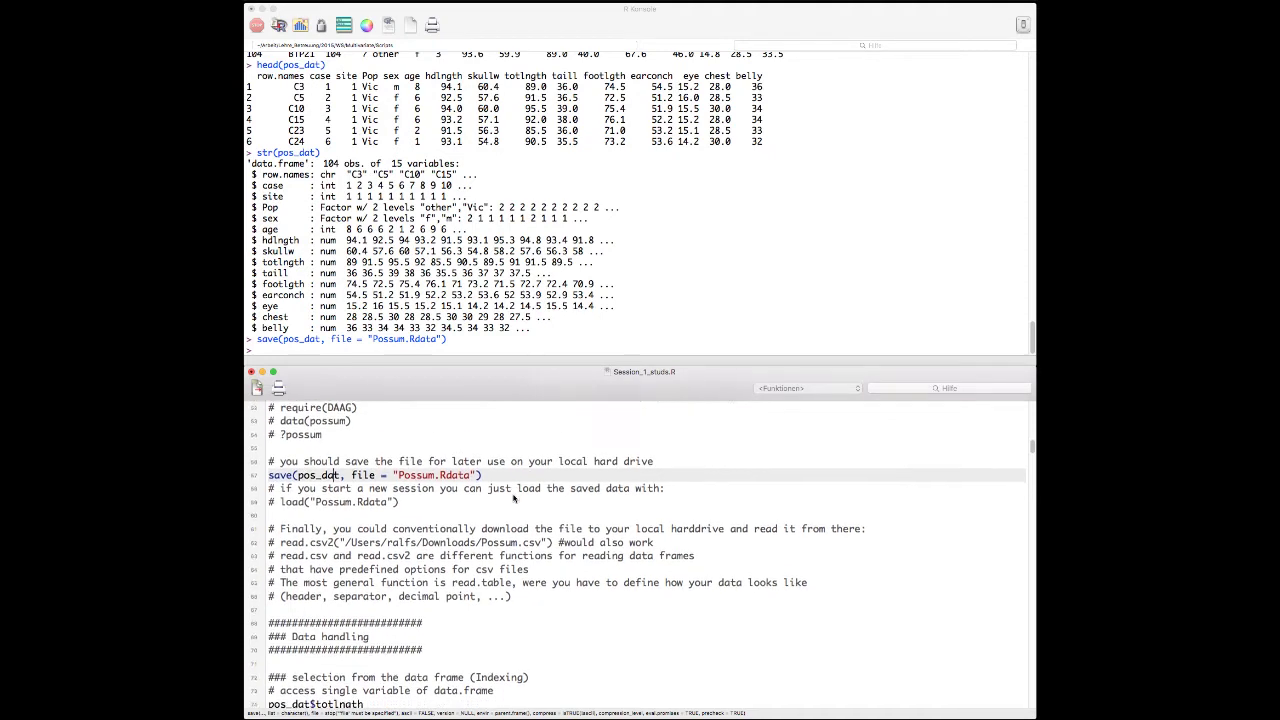
pyautogui.click(299, 446)
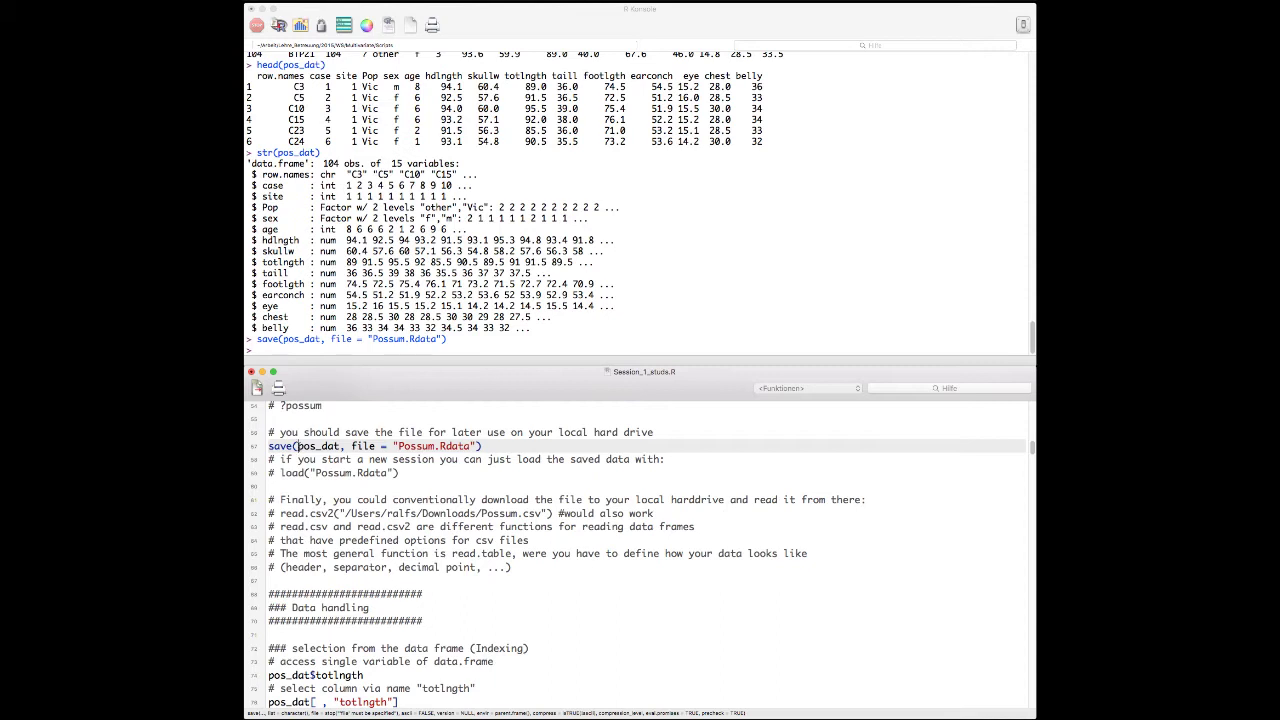
pyautogui.scroll(-5, 297, 447)
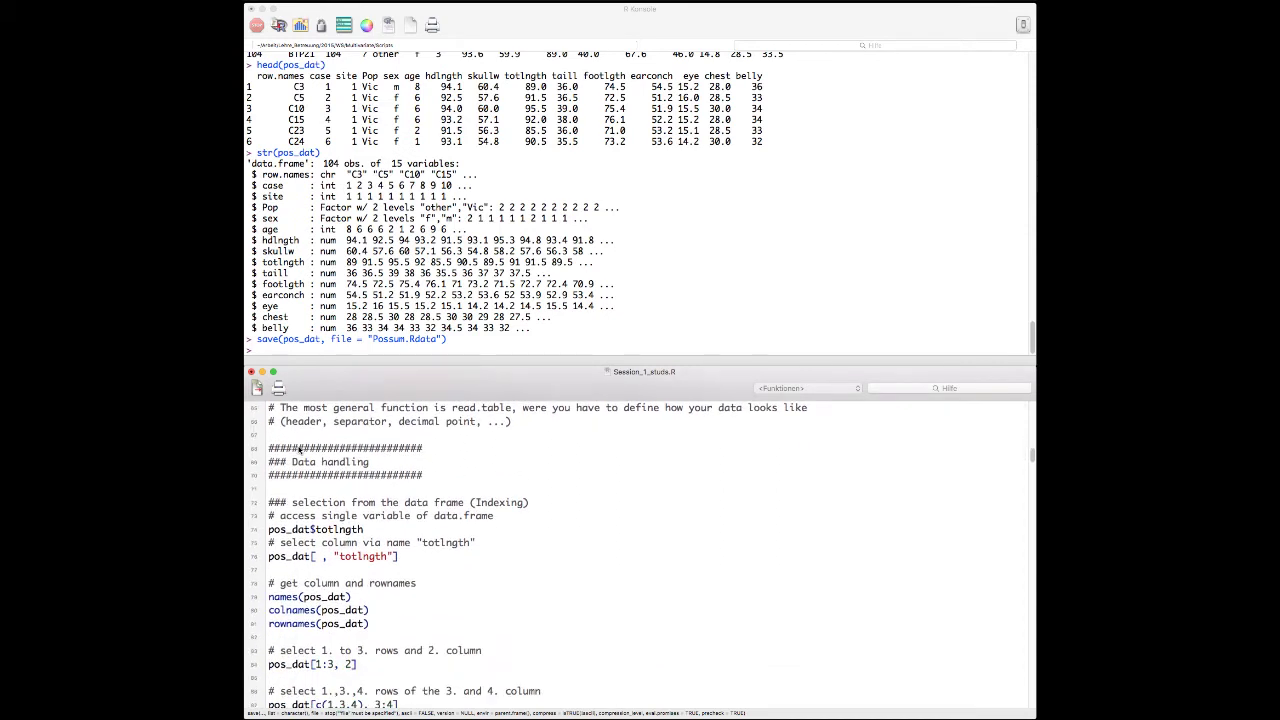
pyautogui.scroll(-2, 298, 450)
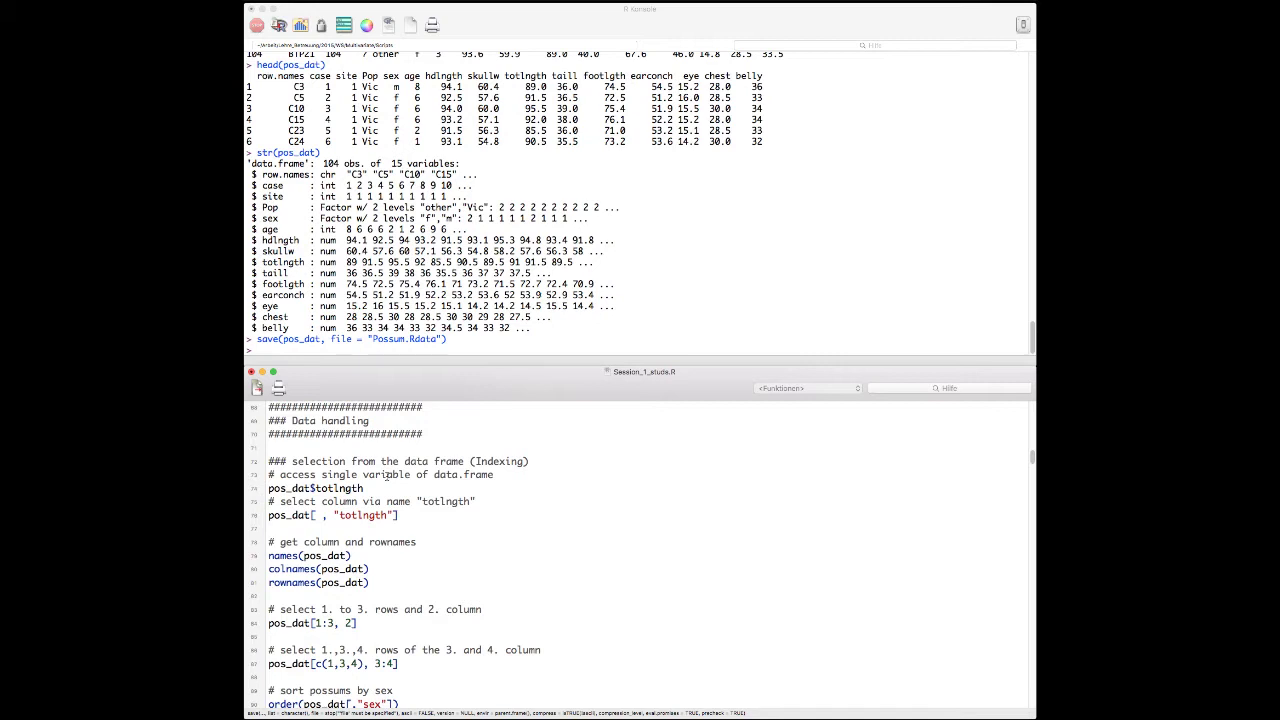
pyautogui.scroll(-4, 385, 477)
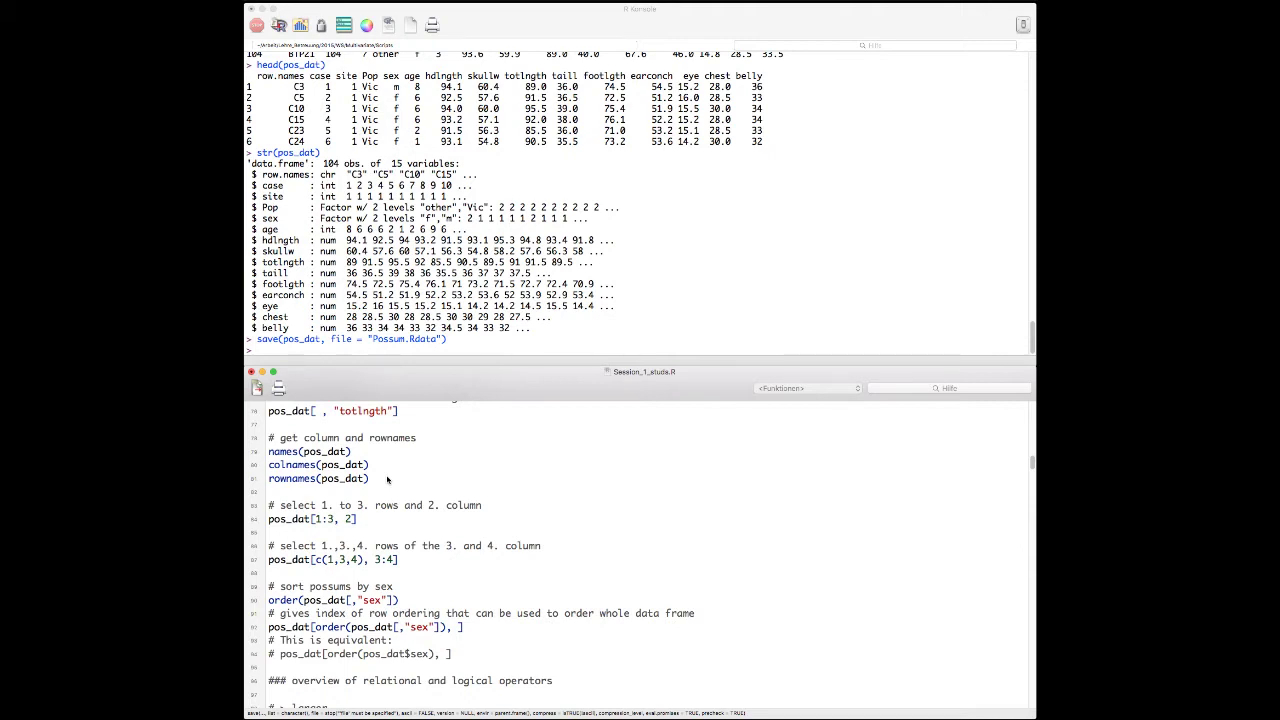
pyautogui.scroll(-3, 387, 479)
pyautogui.scroll(-4, 387, 478)
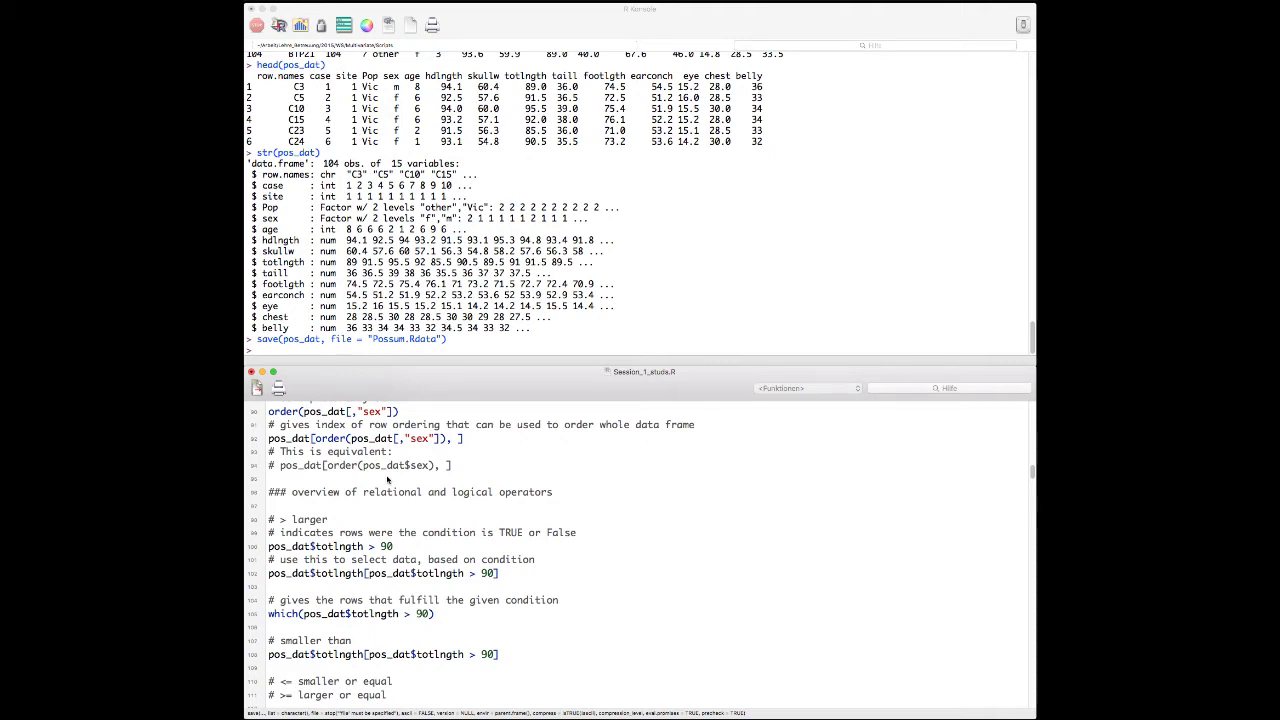
pyautogui.scroll(-2, 387, 479)
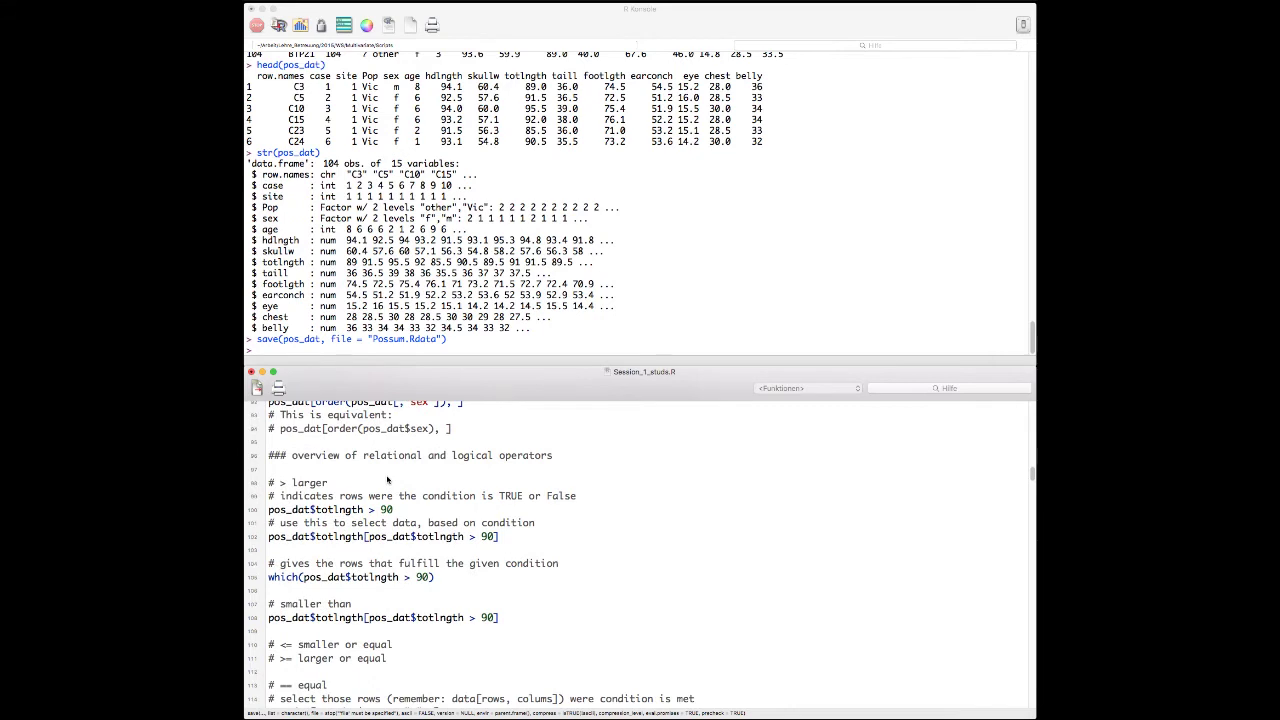
pyautogui.scroll(-6, 387, 479)
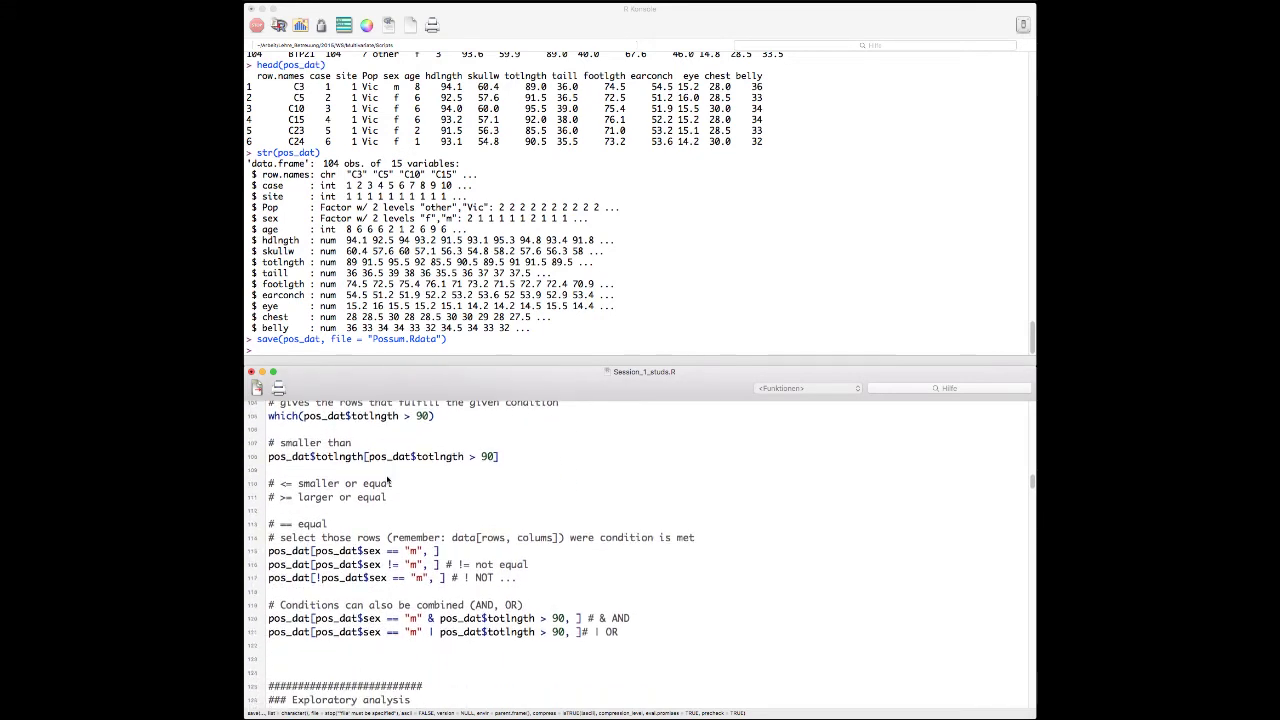
# Remove the surplus blank lines above the Exploratory analysis section and delete its duplicate header block.
pyautogui.click(284, 671)
pyautogui.press('BackSpace')
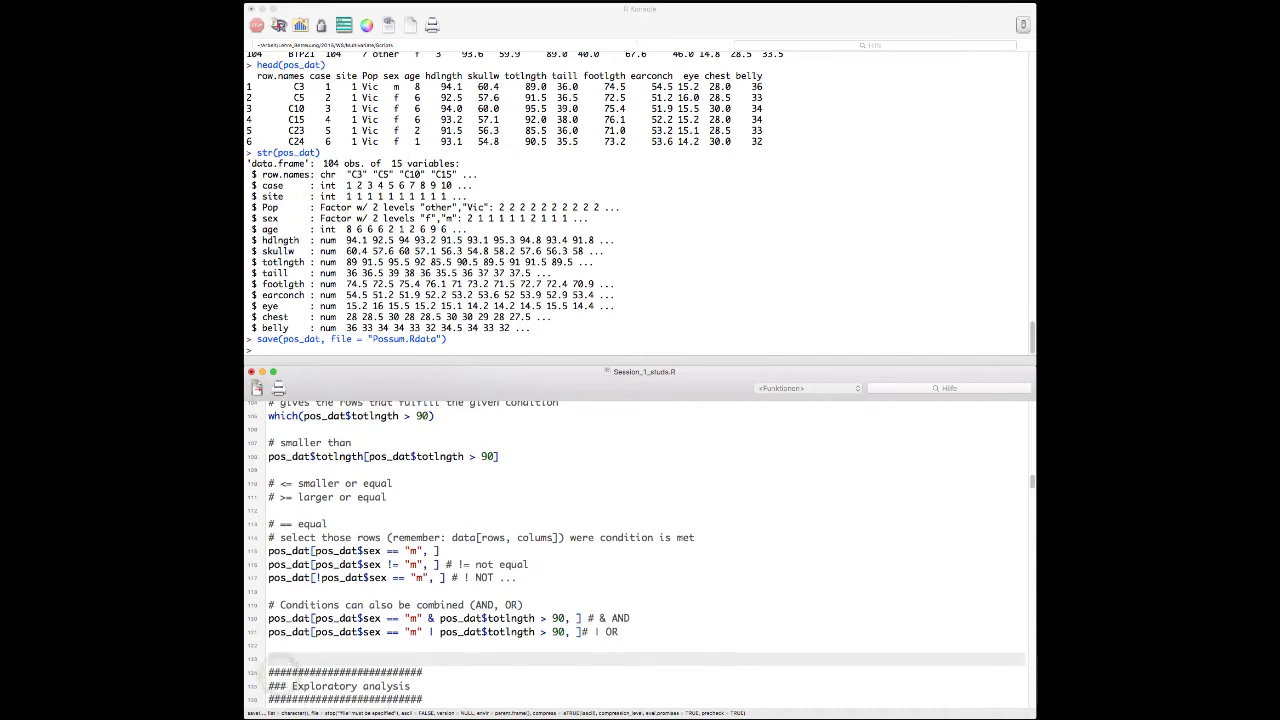
pyautogui.press('BackSpace')
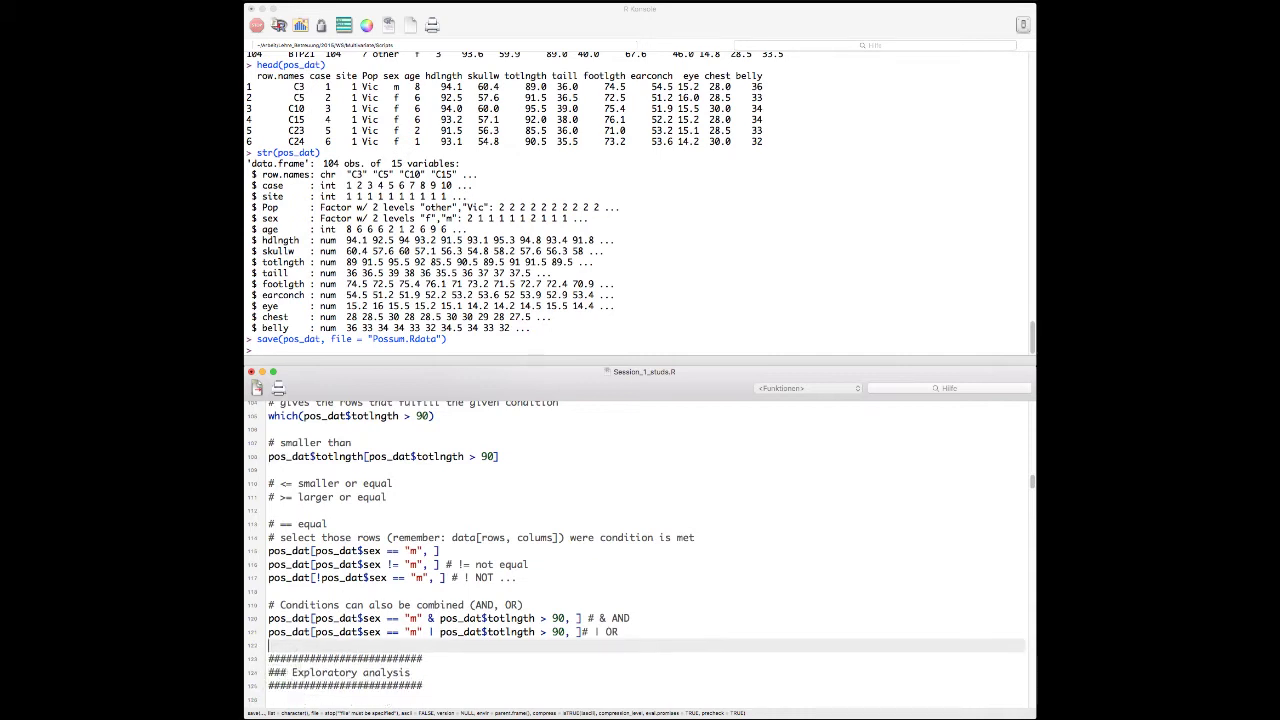
pyautogui.scroll(-4, 404, 545)
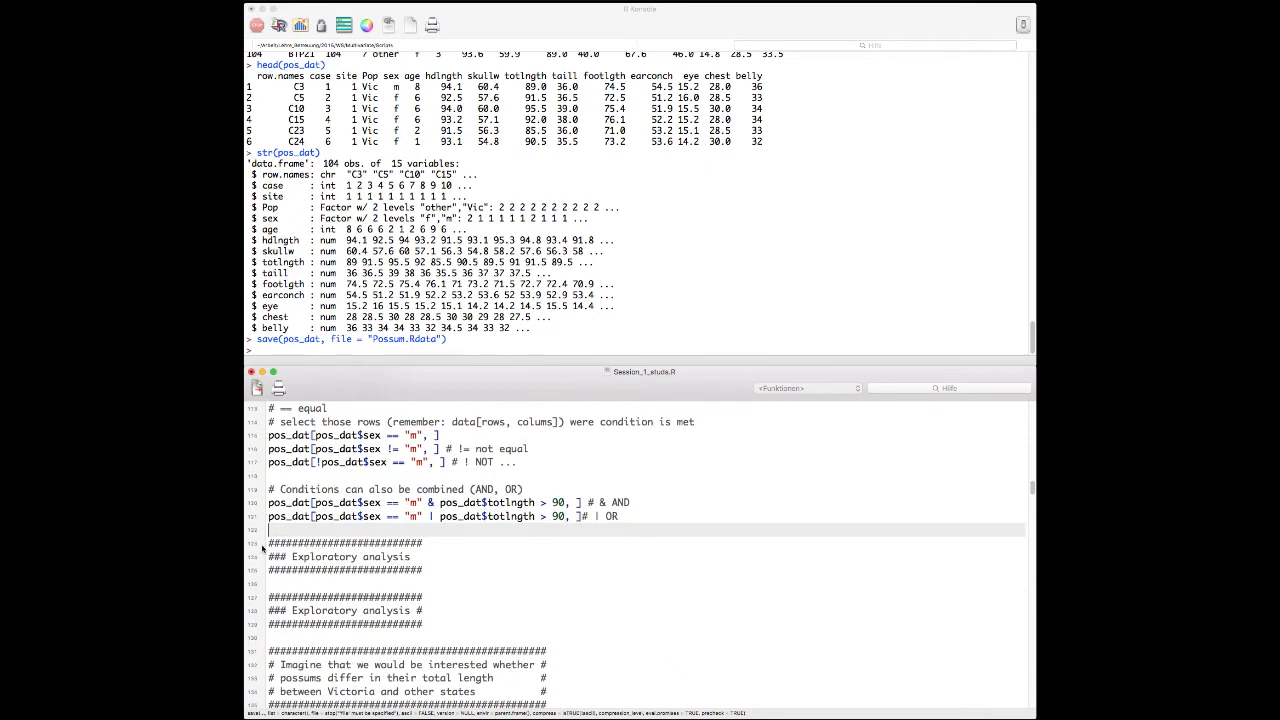
pyautogui.moveTo(266, 543); pyautogui.dragTo(268, 597)
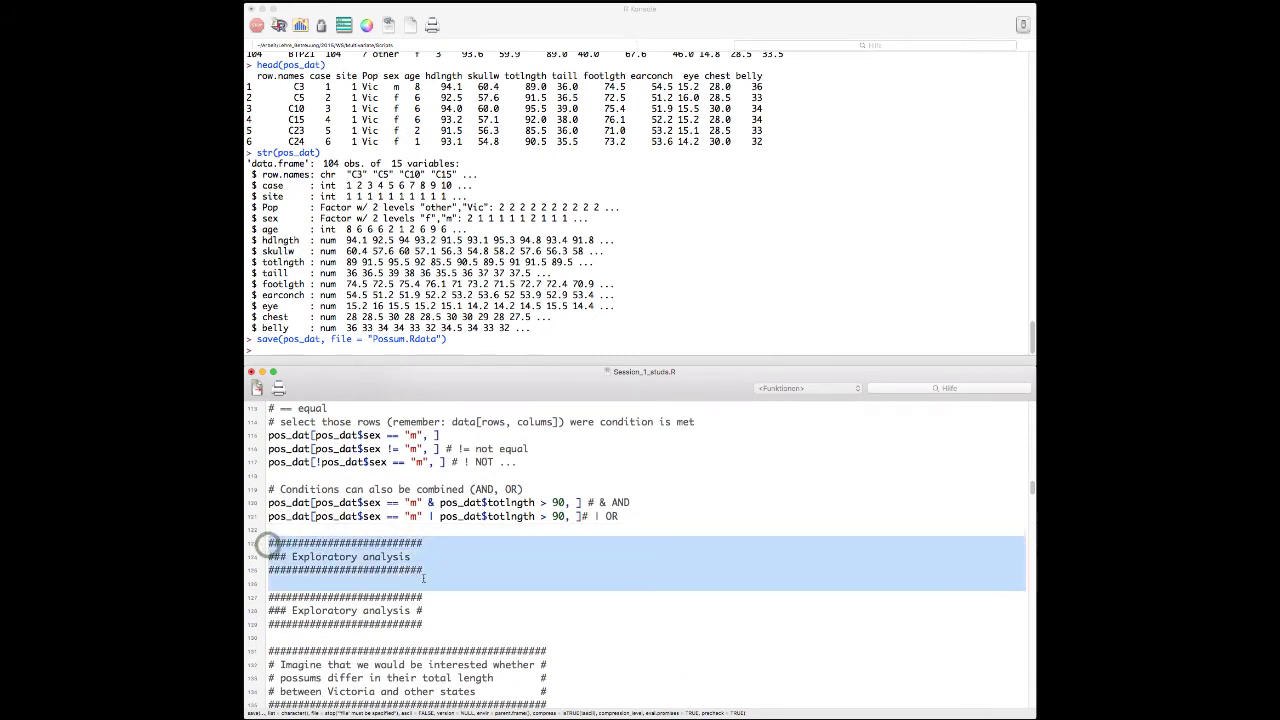
pyautogui.press('BackSpace')
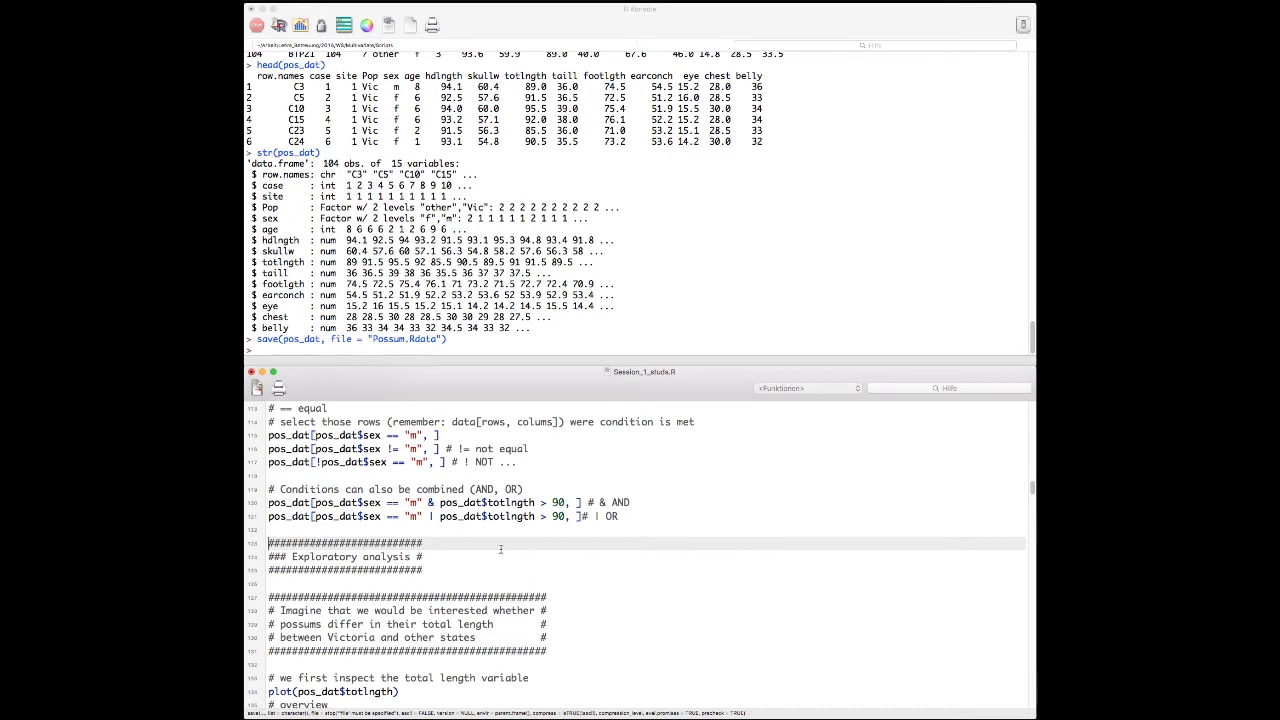
# Review the question in the Exploratory analysis section, then run plot(pos_dat$totlngth) to plot the total length variable.
pyautogui.scroll(5, 502, 552)
pyautogui.scroll(2, 502, 552)
pyautogui.scroll(-6, 502, 552)
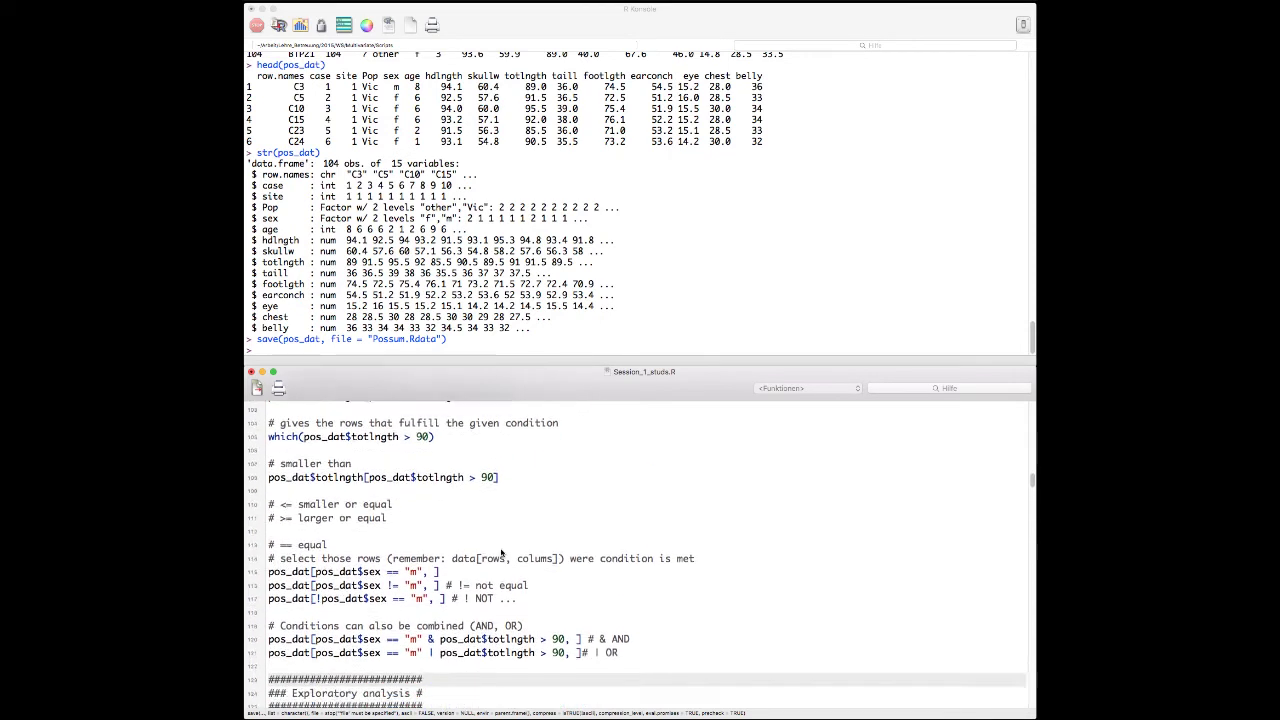
pyautogui.scroll(-3, 502, 552)
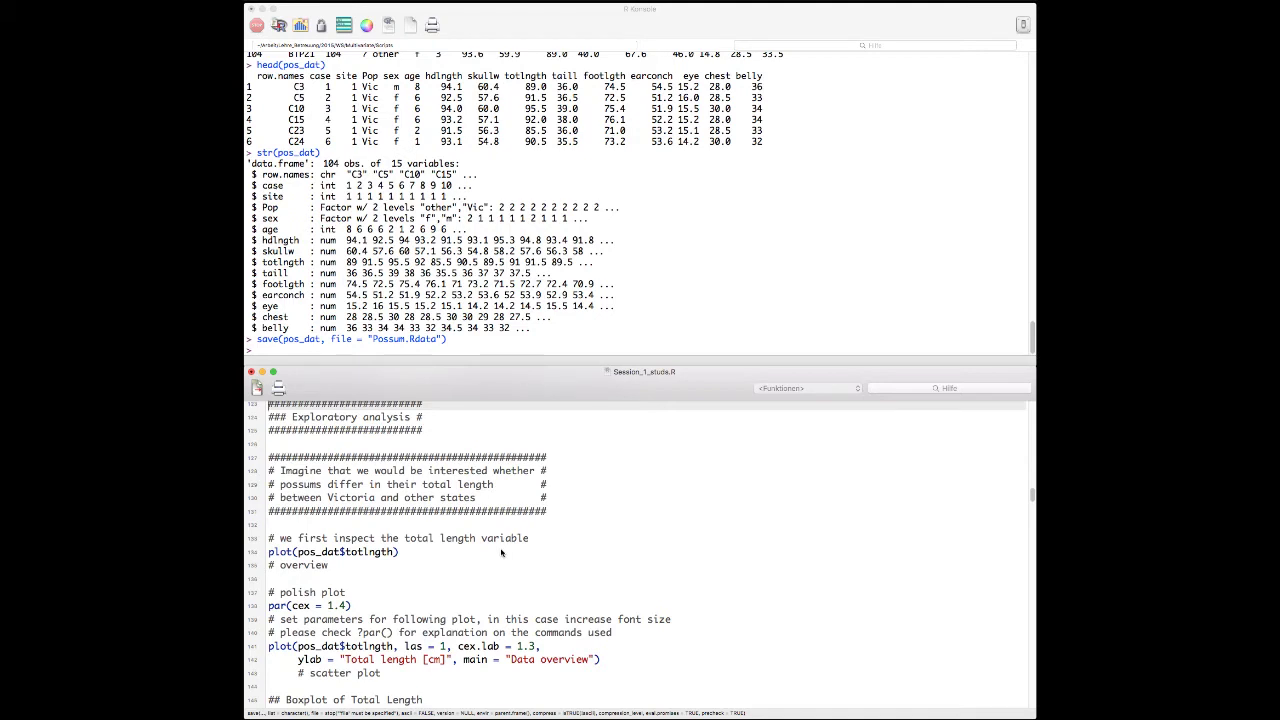
pyautogui.click(298, 204)
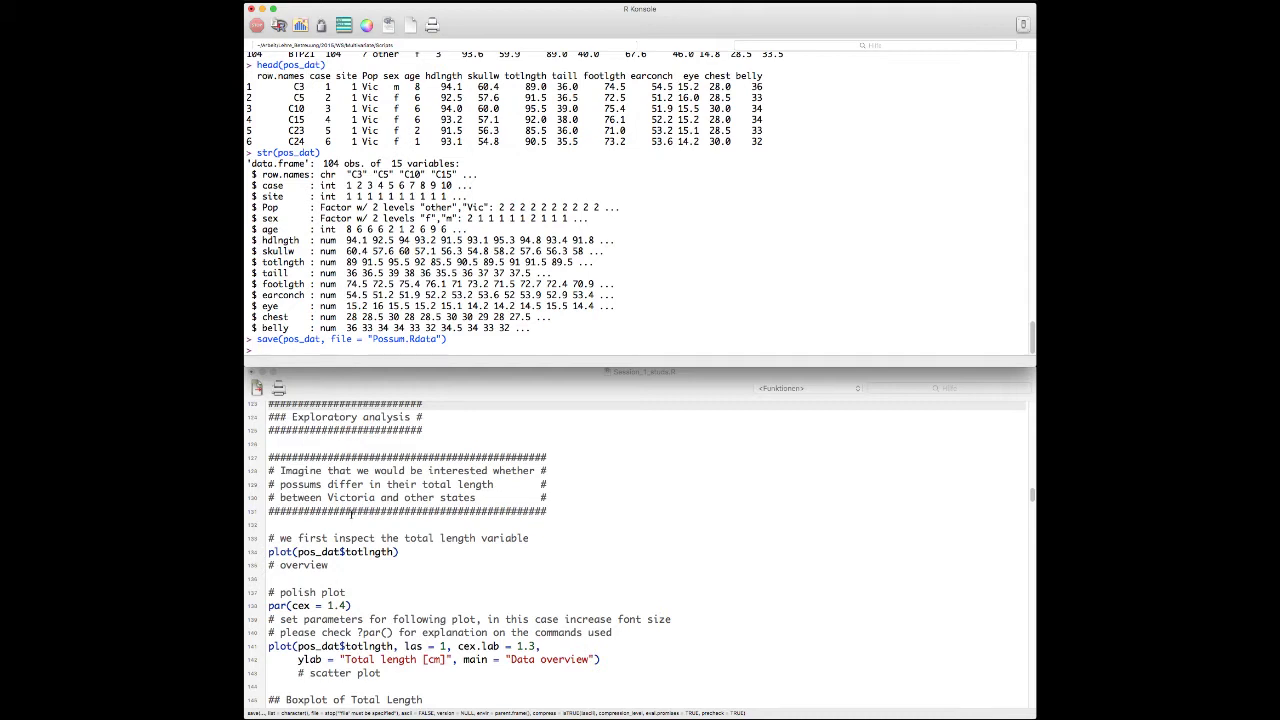
pyautogui.scroll(-3, 351, 517)
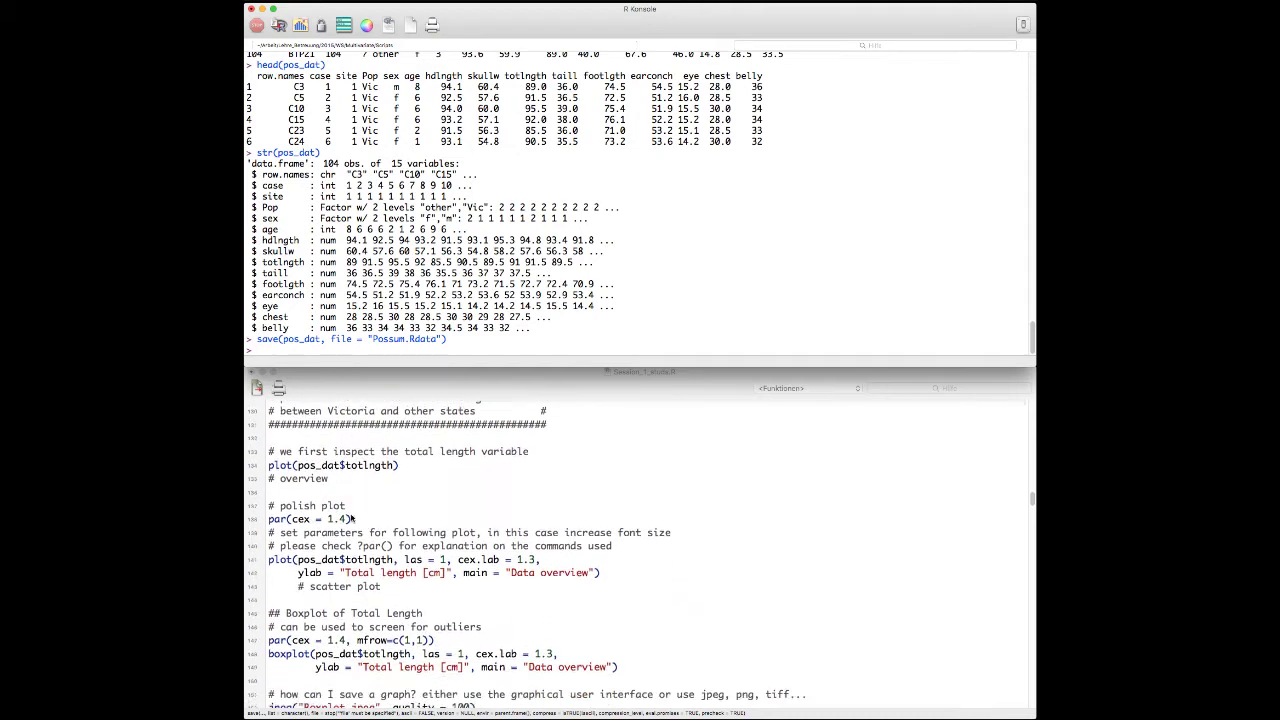
pyautogui.click(348, 450)
pyautogui.click(350, 456)
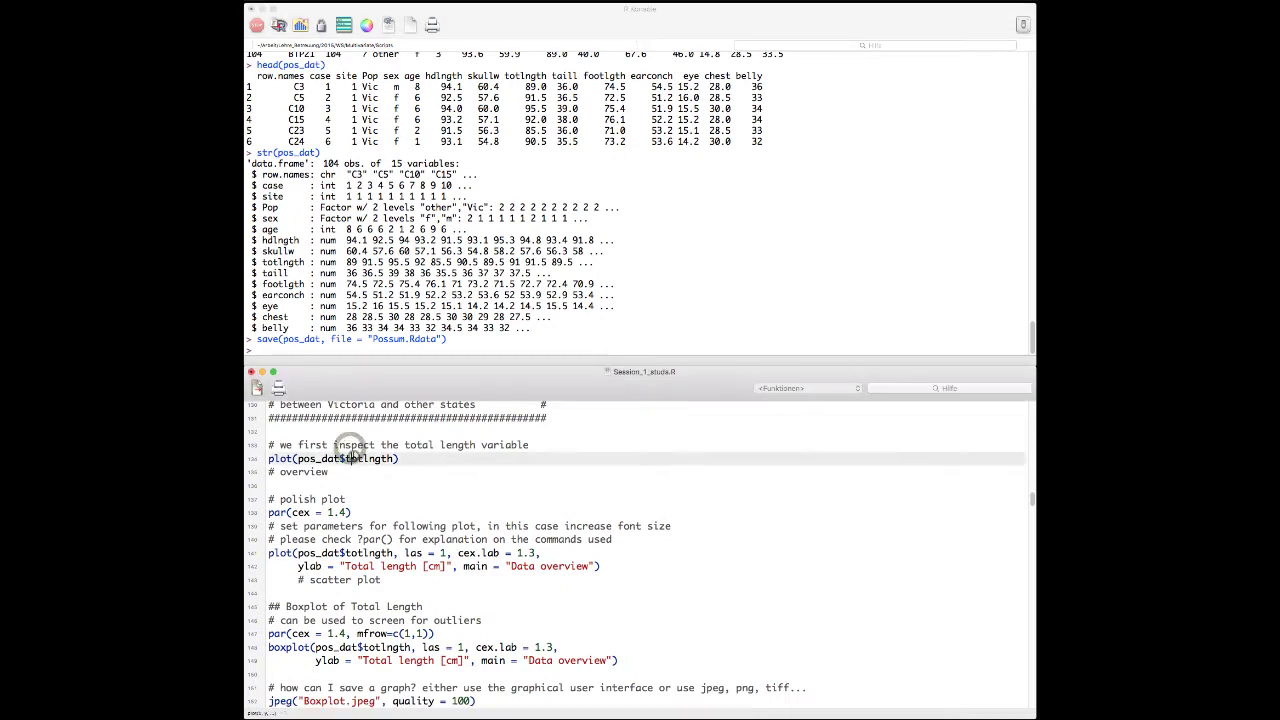
pyautogui.press('super+Return')
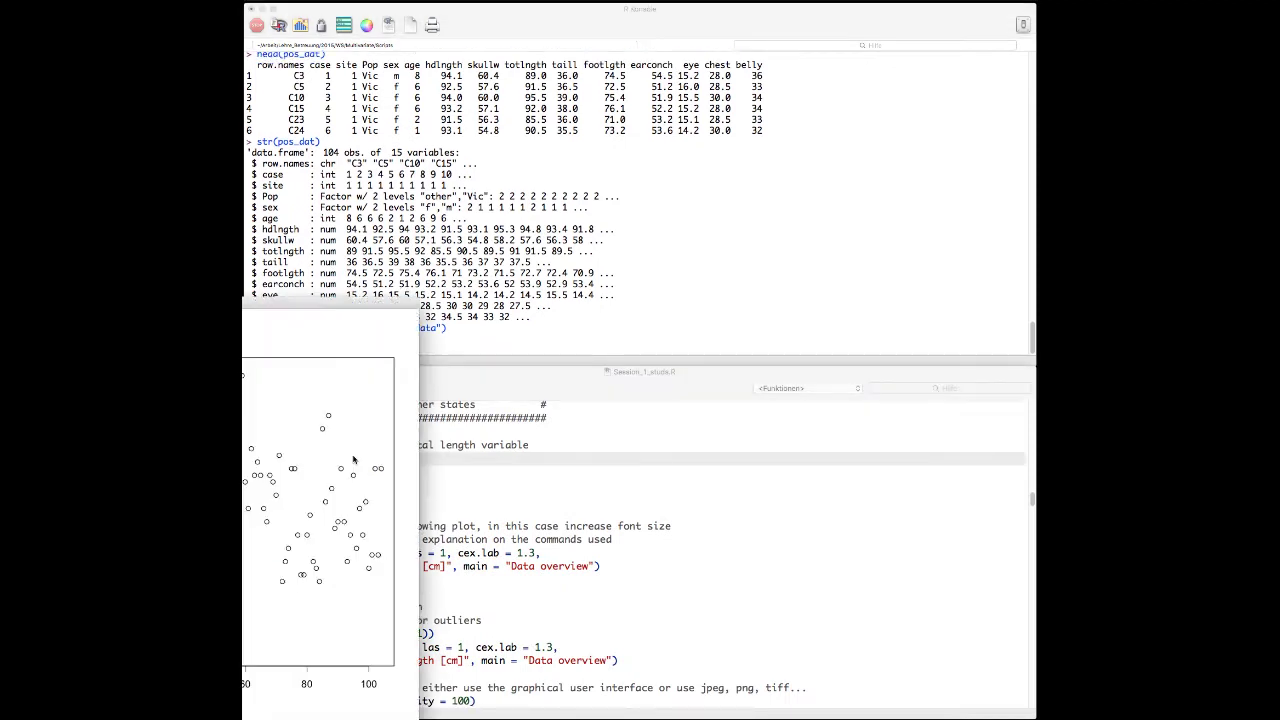
# Move the Quartz plot window mostly clear of the script text and return to the script's polish plot section.
pyautogui.moveTo(581, 172); pyautogui.dragTo(671, 102)
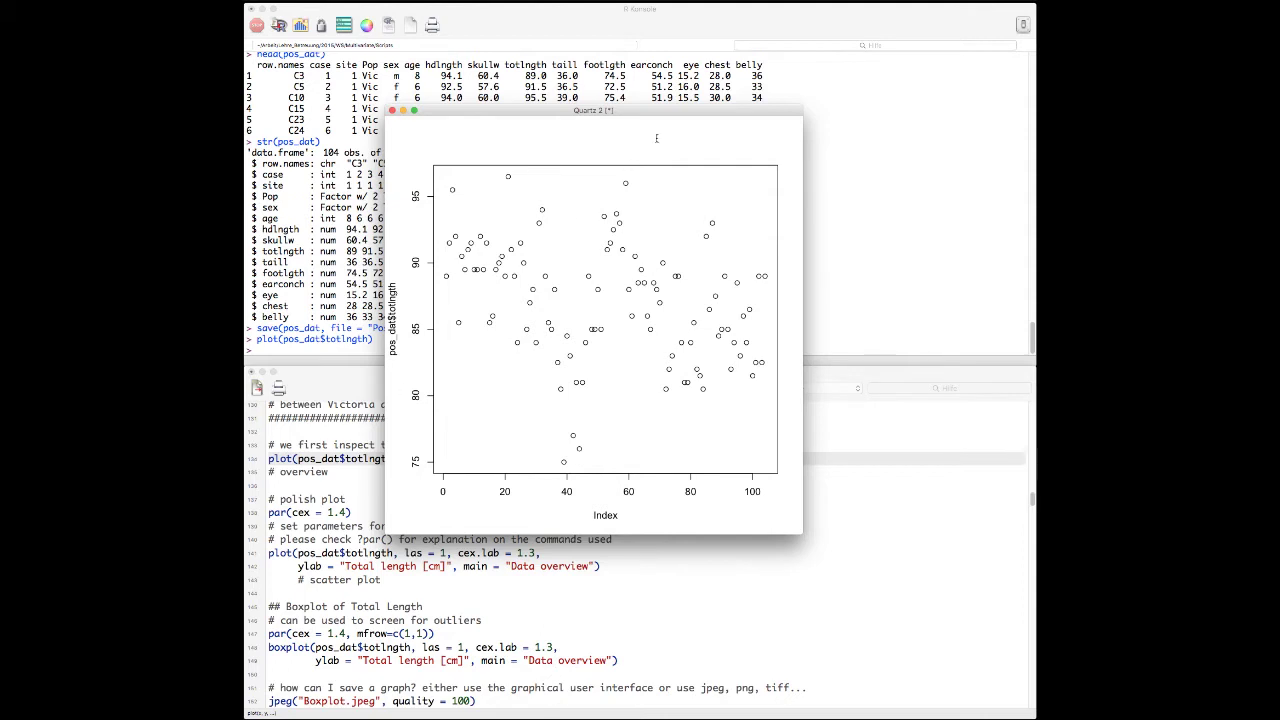
pyautogui.moveTo(668, 112); pyautogui.dragTo(869, 49)
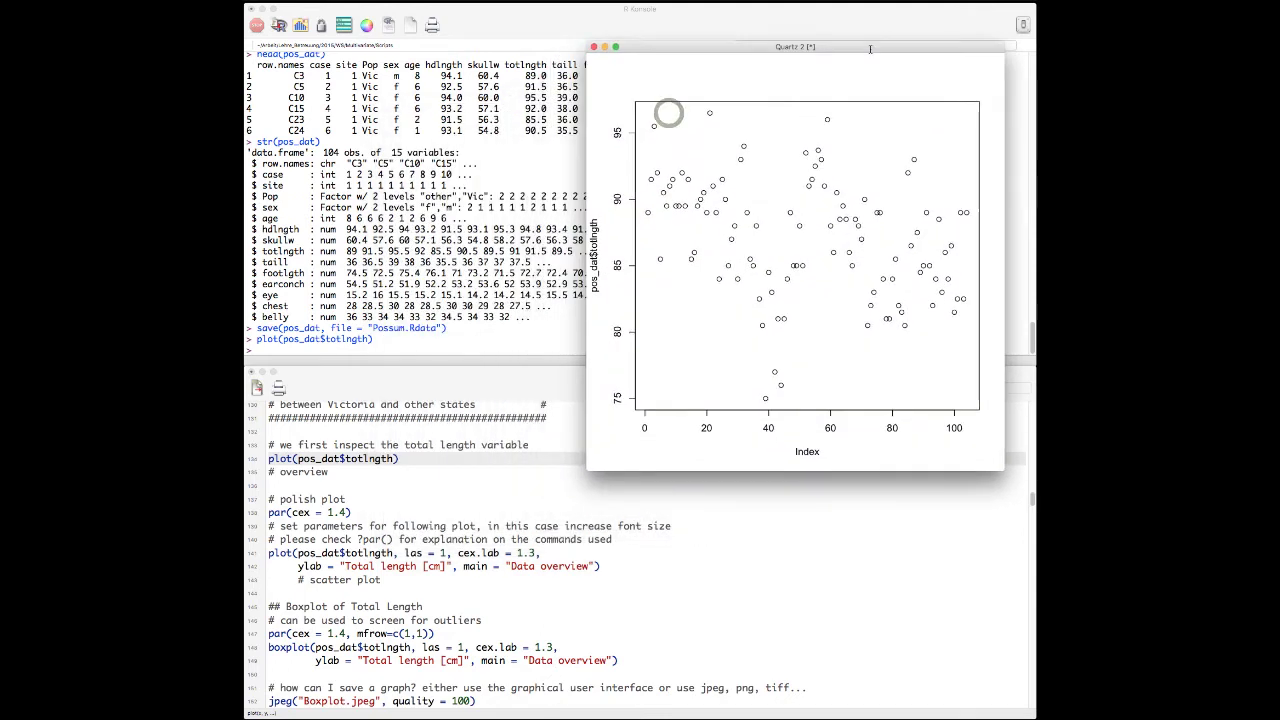
pyautogui.click(333, 514)
pyautogui.scroll(-3, 333, 514)
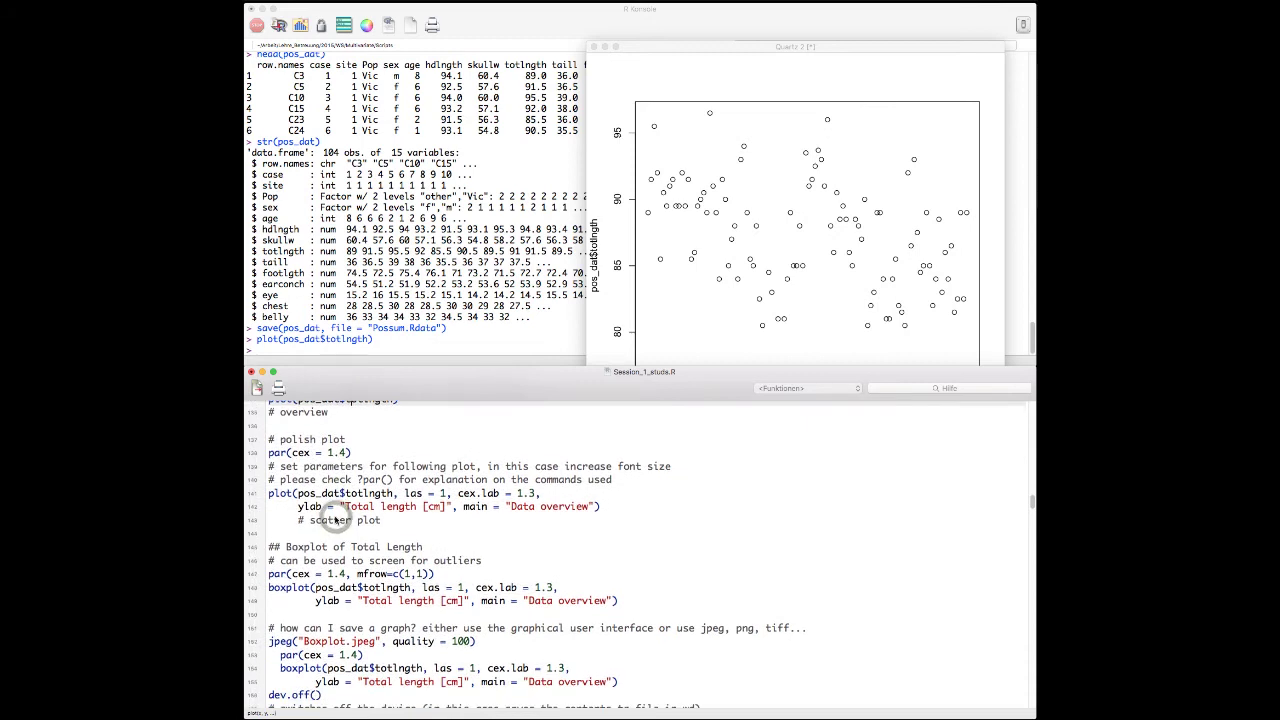
# Run par(cex = 1.4) from the script's polish plot section to enlarge the text in following plots.
pyautogui.click(268, 452)
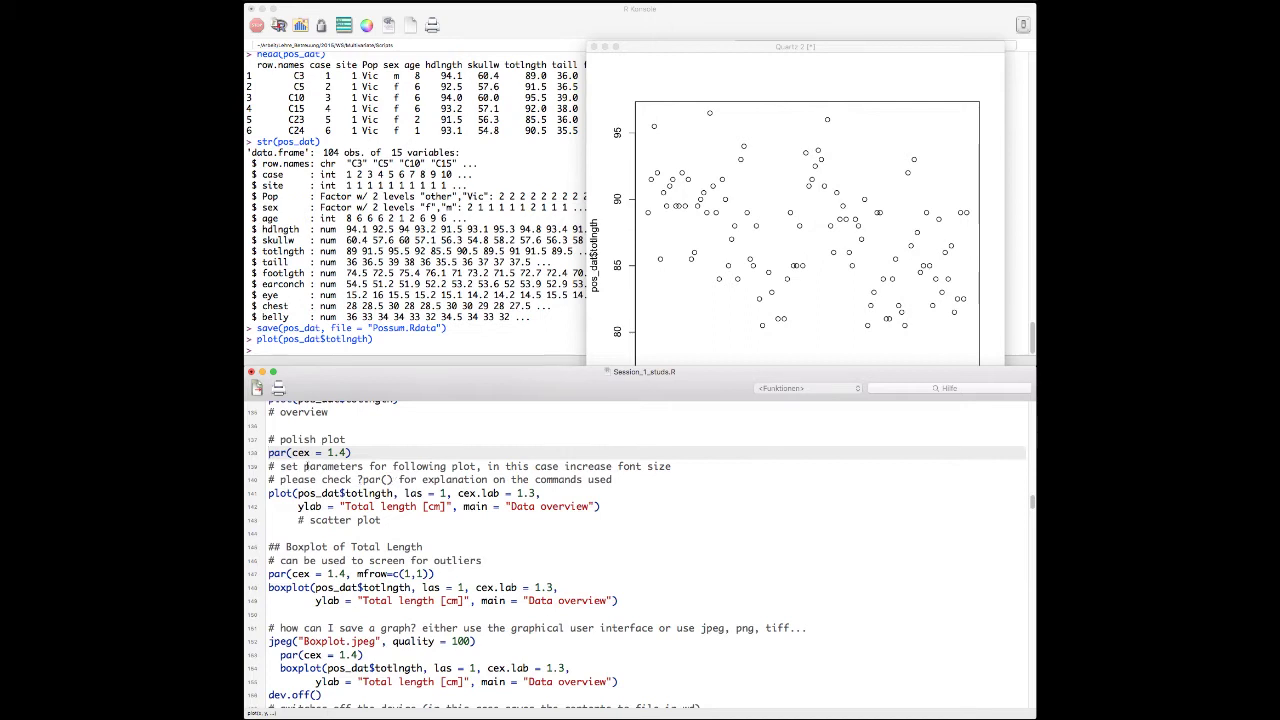
pyautogui.hotkey('shift', 'Right')
pyautogui.hotkey('shift', 'Right')
pyautogui.hotkey('shift', 'Right')
pyautogui.hotkey('shift', 'Right')
pyautogui.hotkey('shift', 'Right')
pyautogui.hotkey('shift', 'Right')
pyautogui.hotkey('shift', 'Right')
pyautogui.hotkey('shift', 'Right')
pyautogui.hotkey('shift', 'Right')
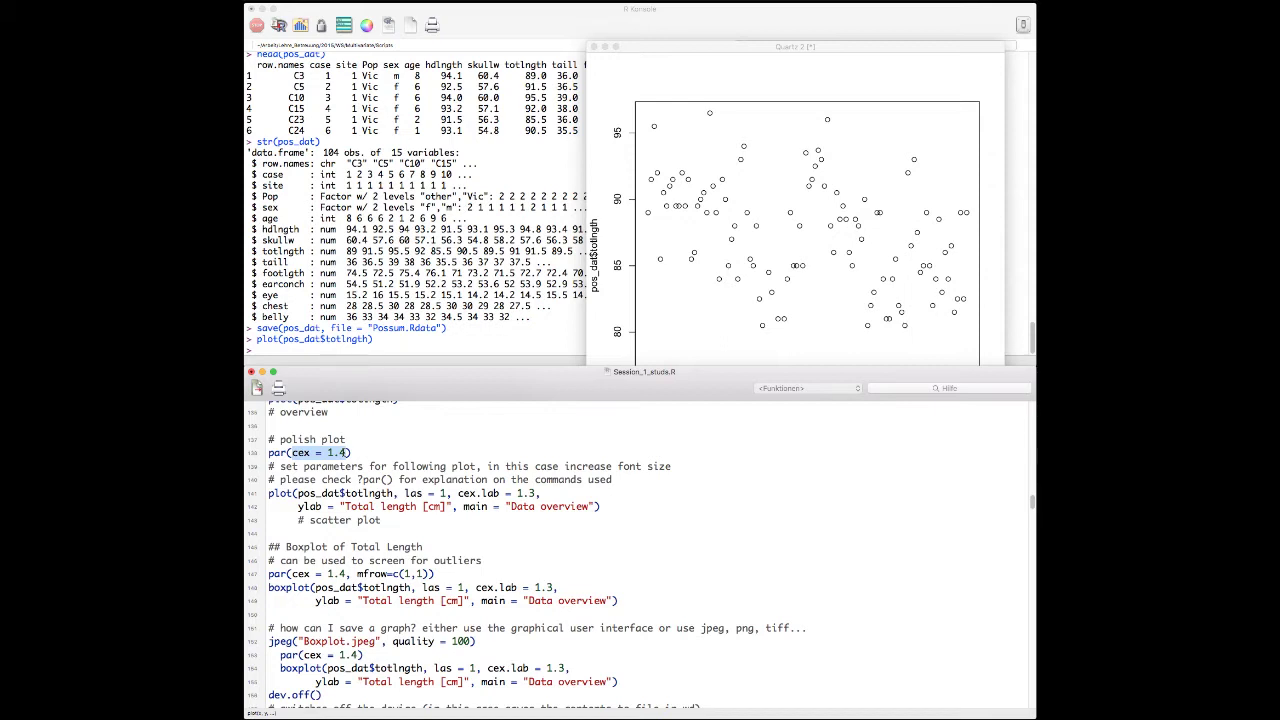
pyautogui.click(371, 456)
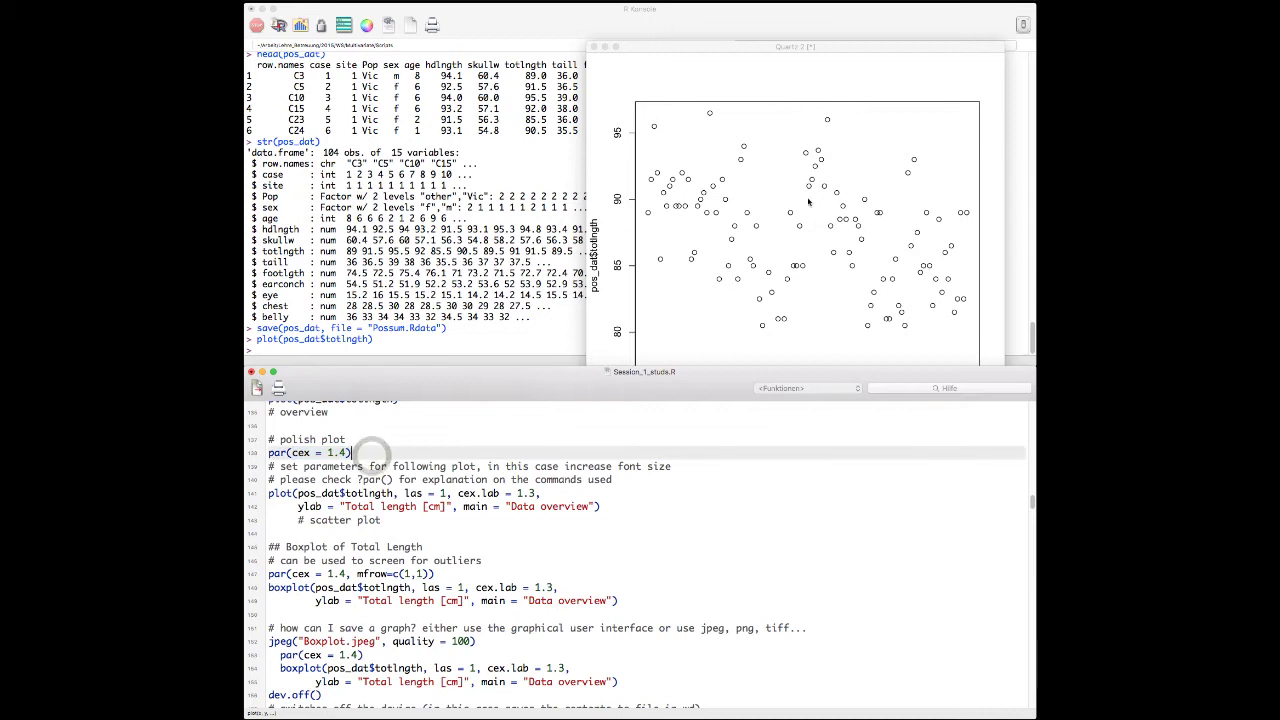
pyautogui.press('super+Return')
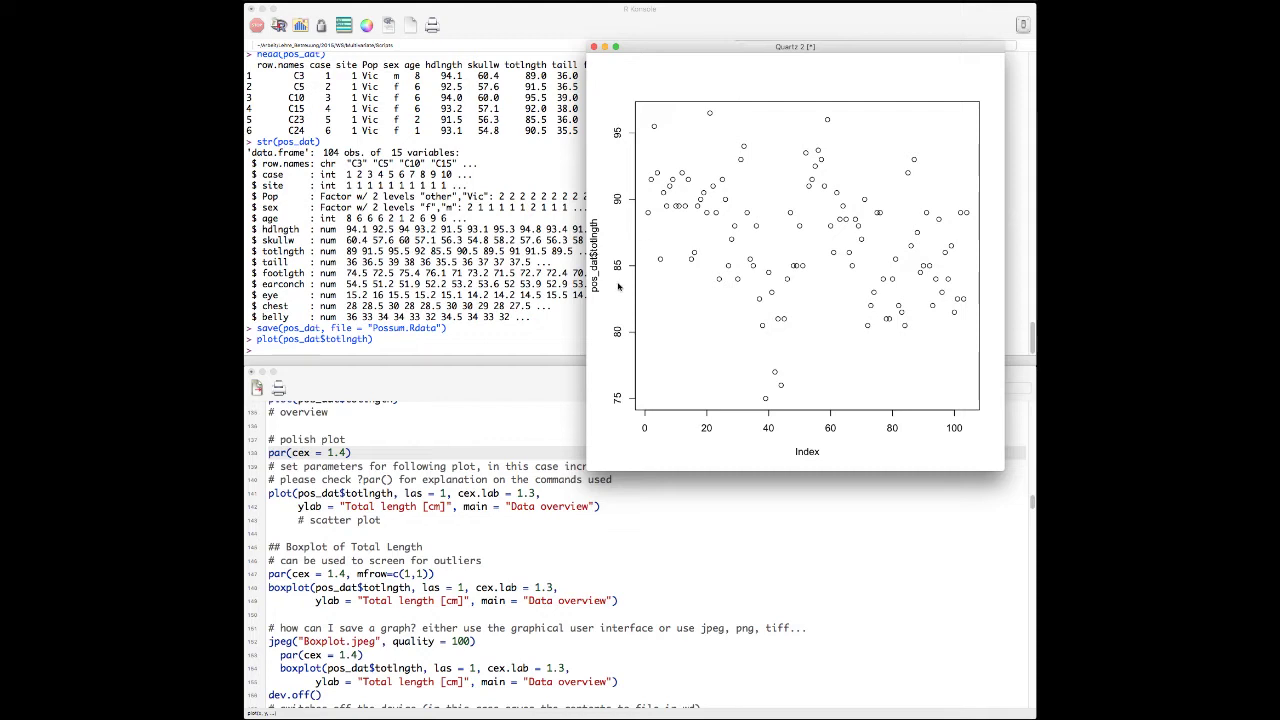
pyautogui.click(369, 453)
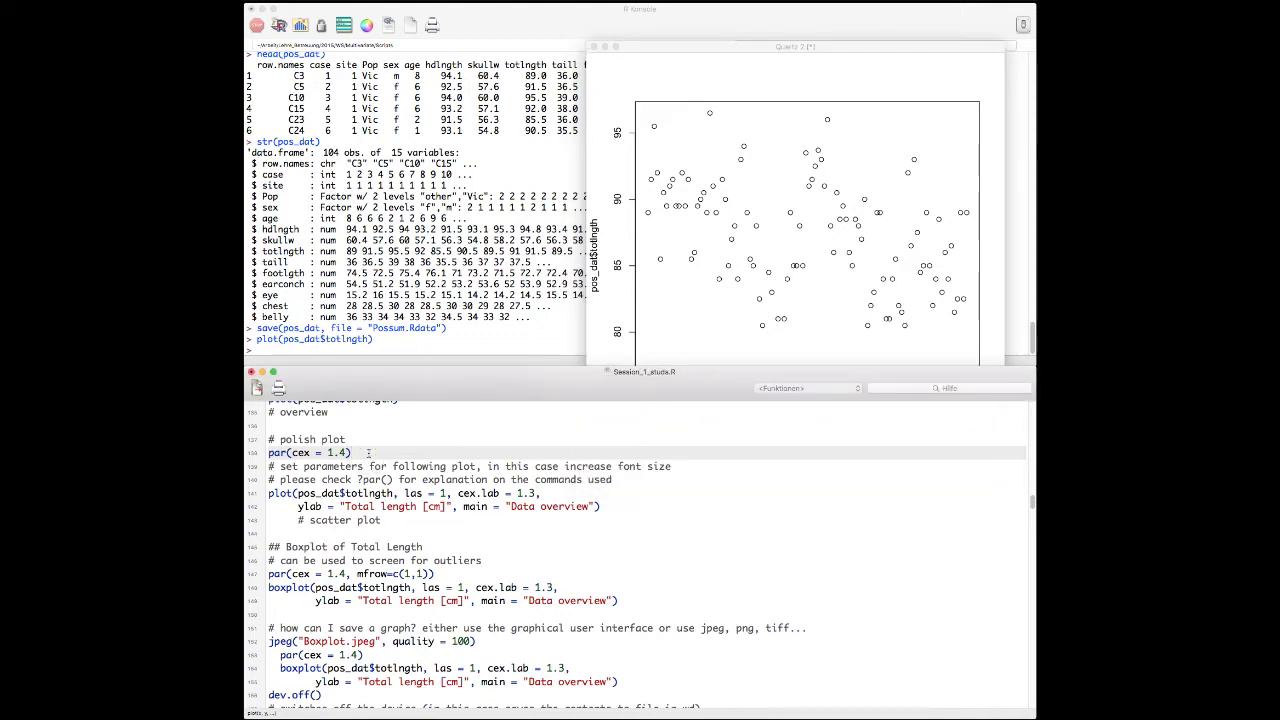
pyautogui.press('super+Return')
pyautogui.click(762, 186)
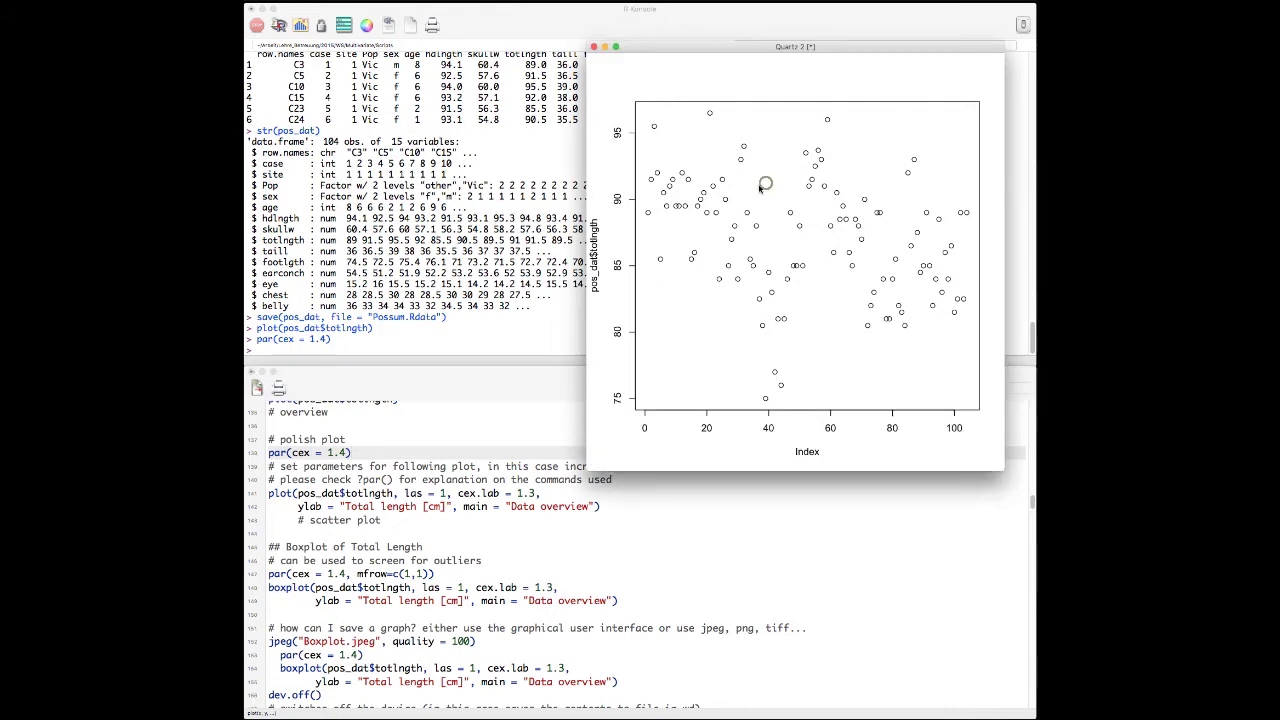
# Examine the polished plot call's arguments, including las, cex.lab, ylab and main, against the current scatter plot.
pyautogui.click(300, 491)
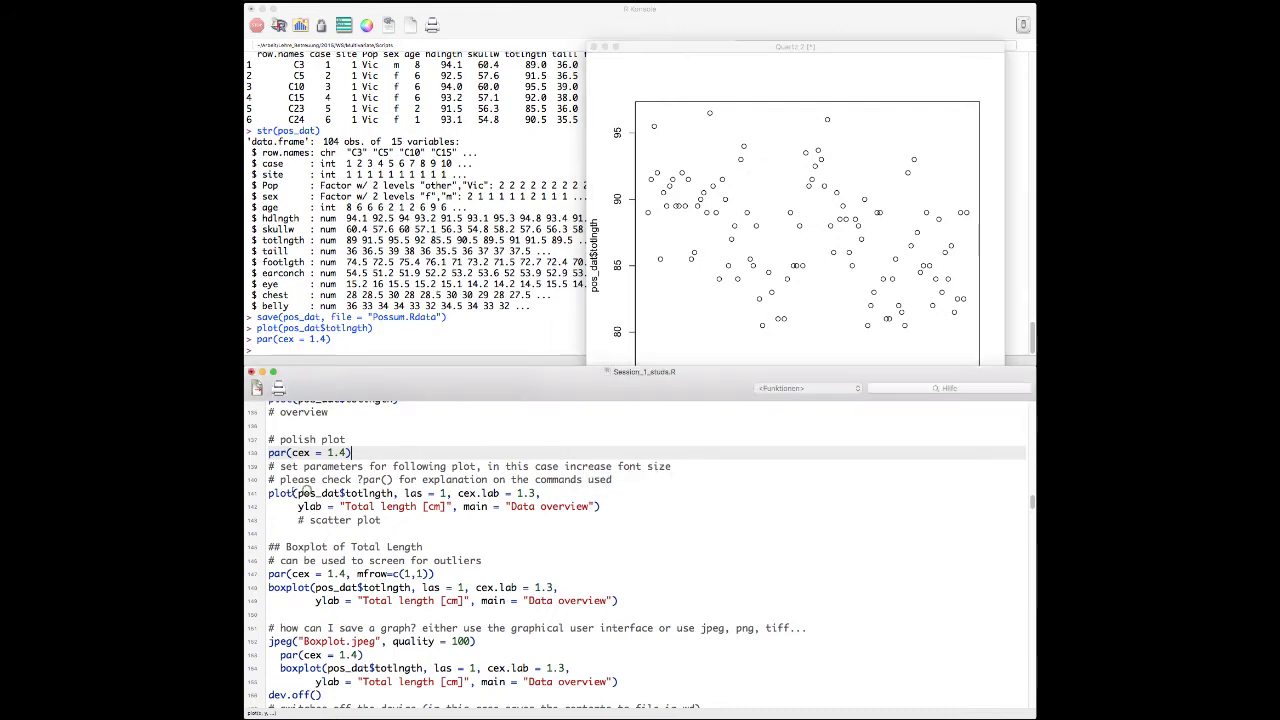
pyautogui.moveTo(268, 493); pyautogui.dragTo(604, 511)
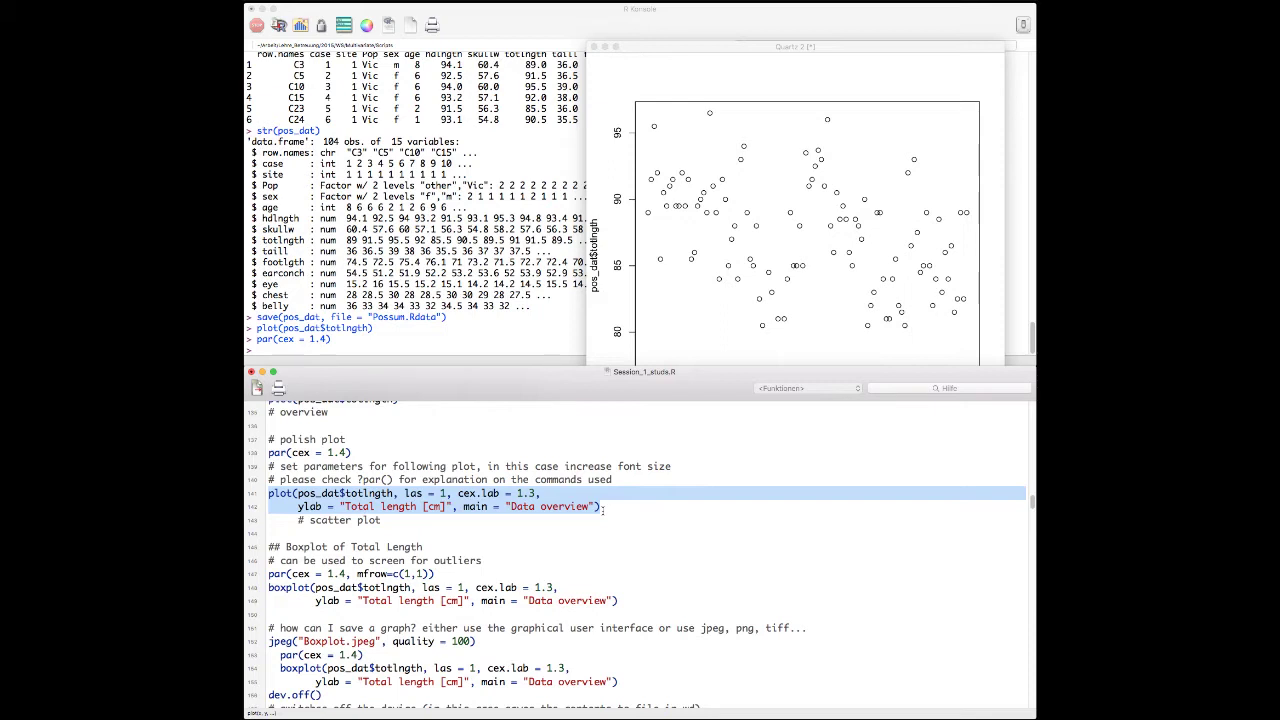
pyautogui.scroll(2, 475, 520)
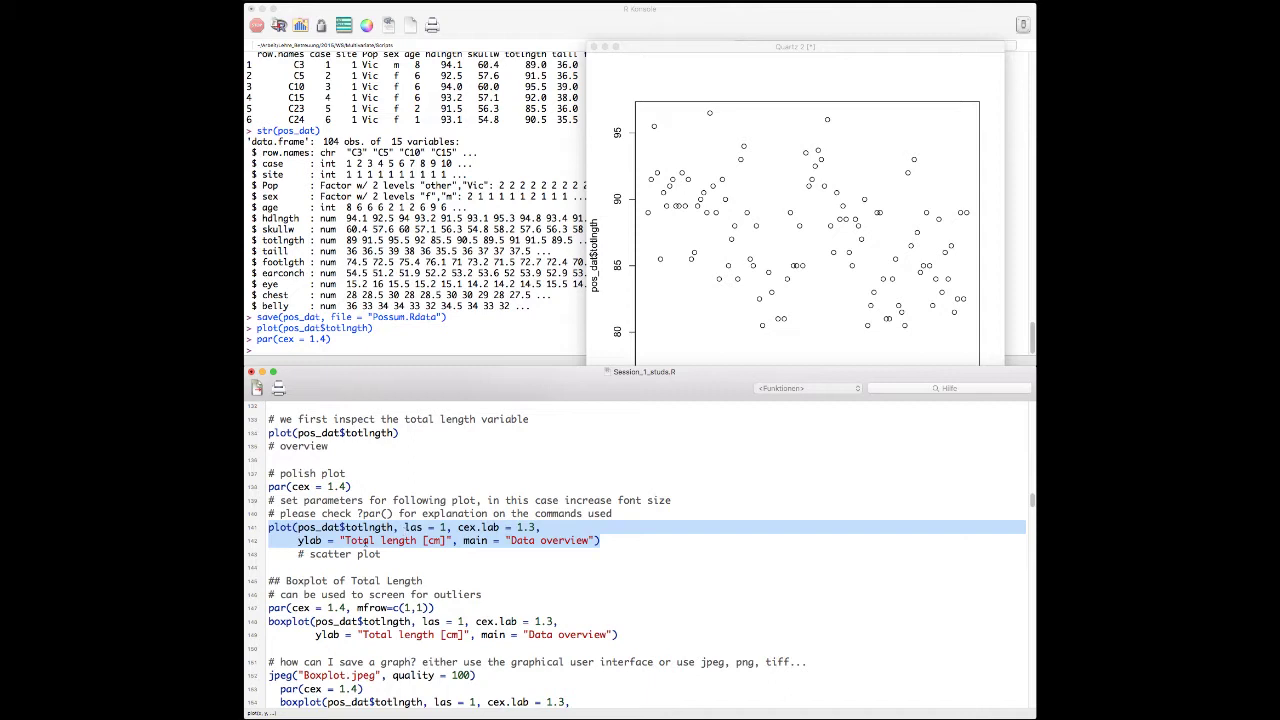
pyautogui.click(336, 527)
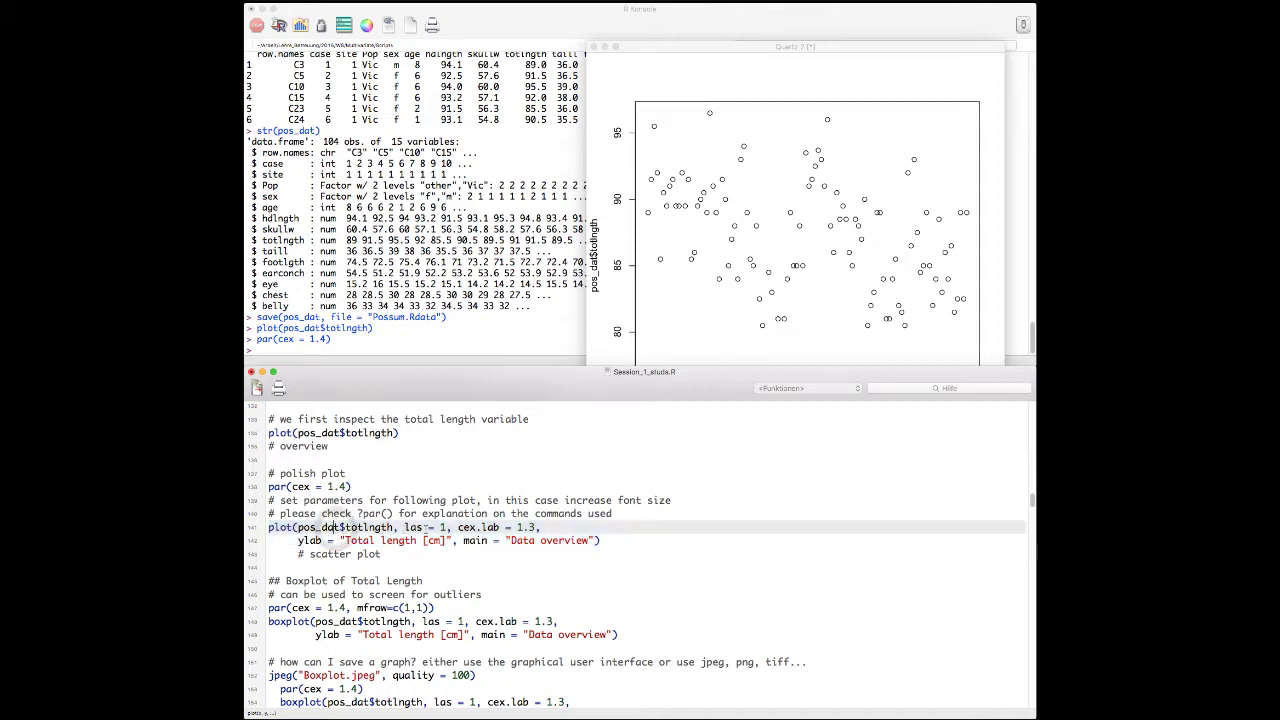
pyautogui.click(622, 250)
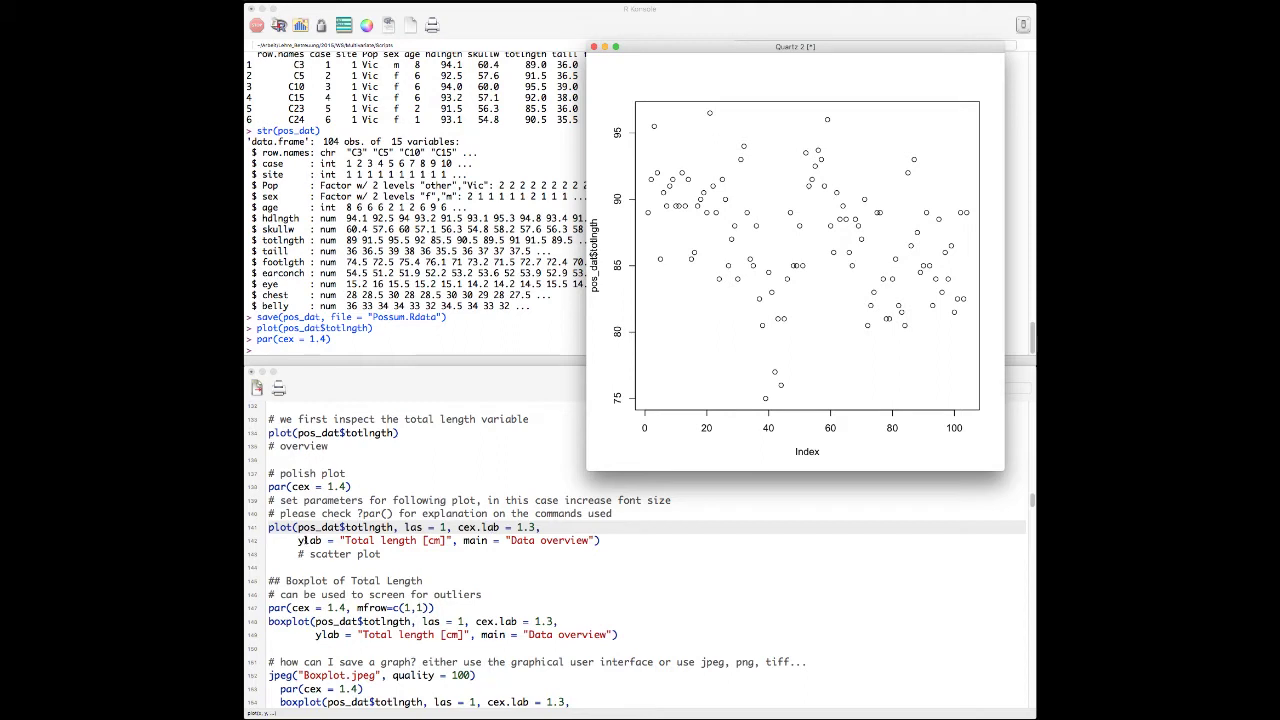
pyautogui.click(298, 540)
pyautogui.moveTo(298, 540); pyautogui.dragTo(381, 553)
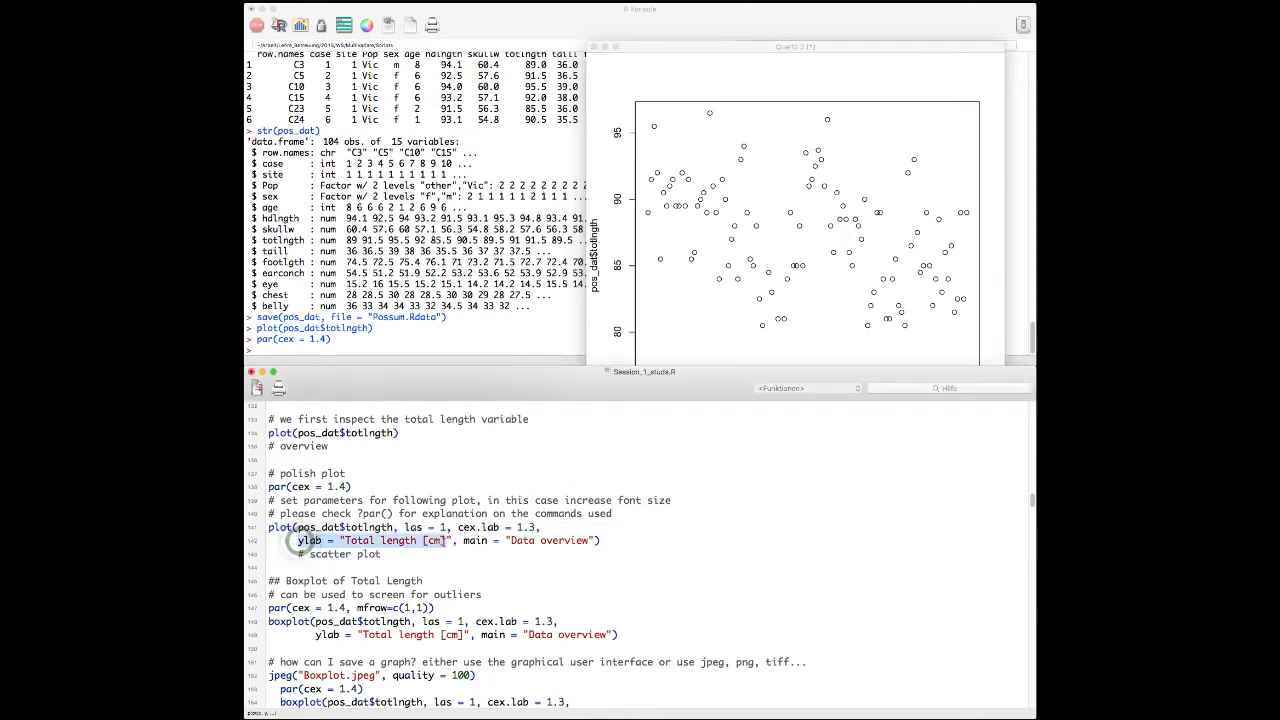
pyautogui.click(386, 552)
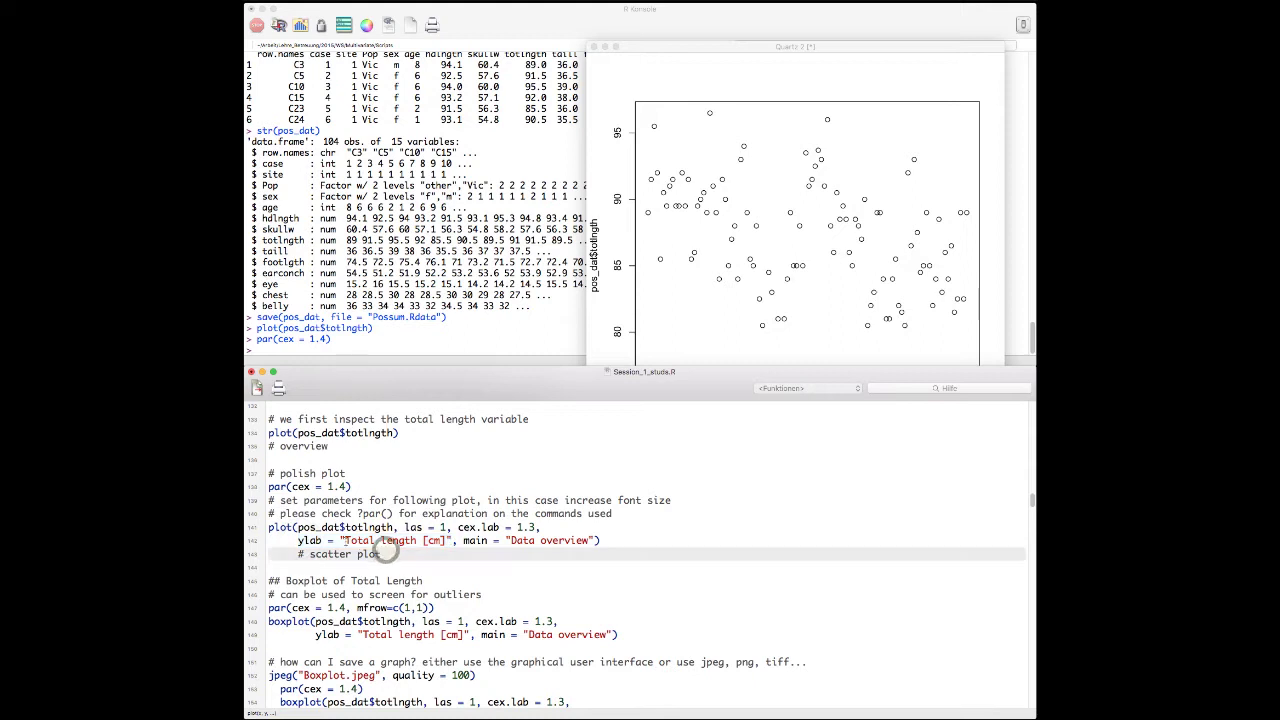
pyautogui.click(346, 540)
pyautogui.moveTo(341, 540); pyautogui.dragTo(452, 540)
pyautogui.click(395, 542)
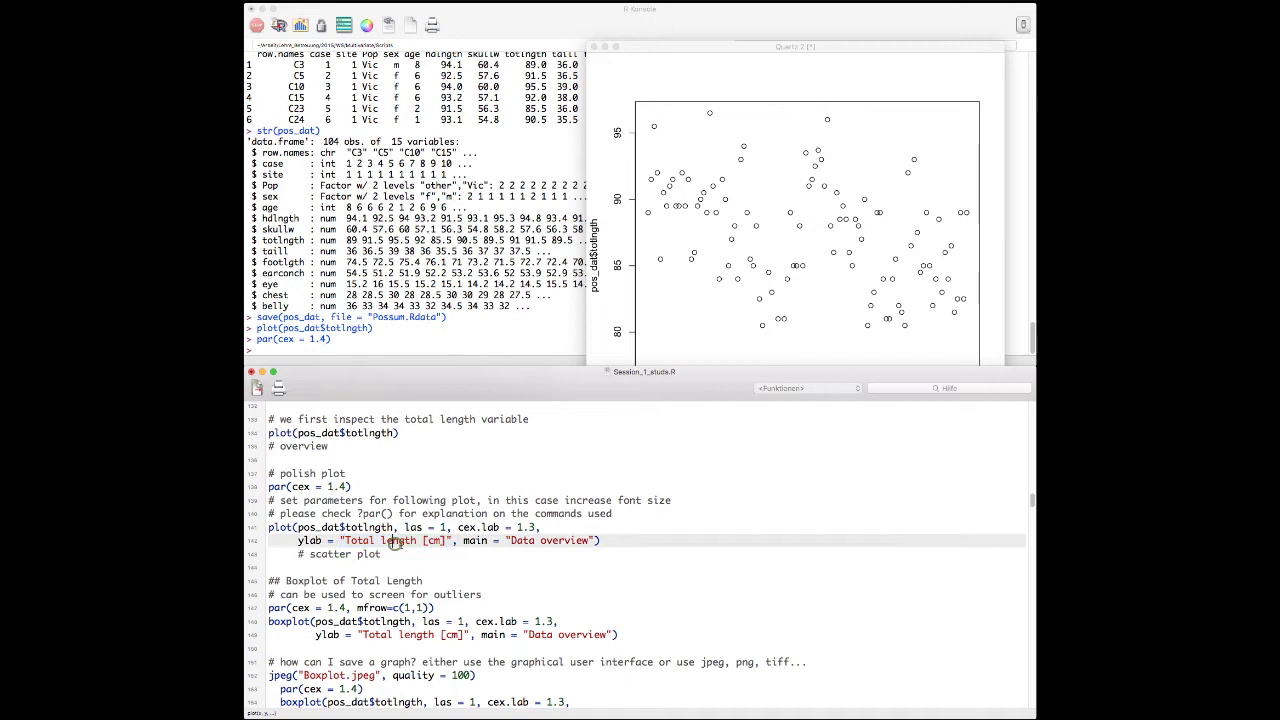
pyautogui.click(506, 545)
pyautogui.click(622, 540)
pyautogui.click(480, 541)
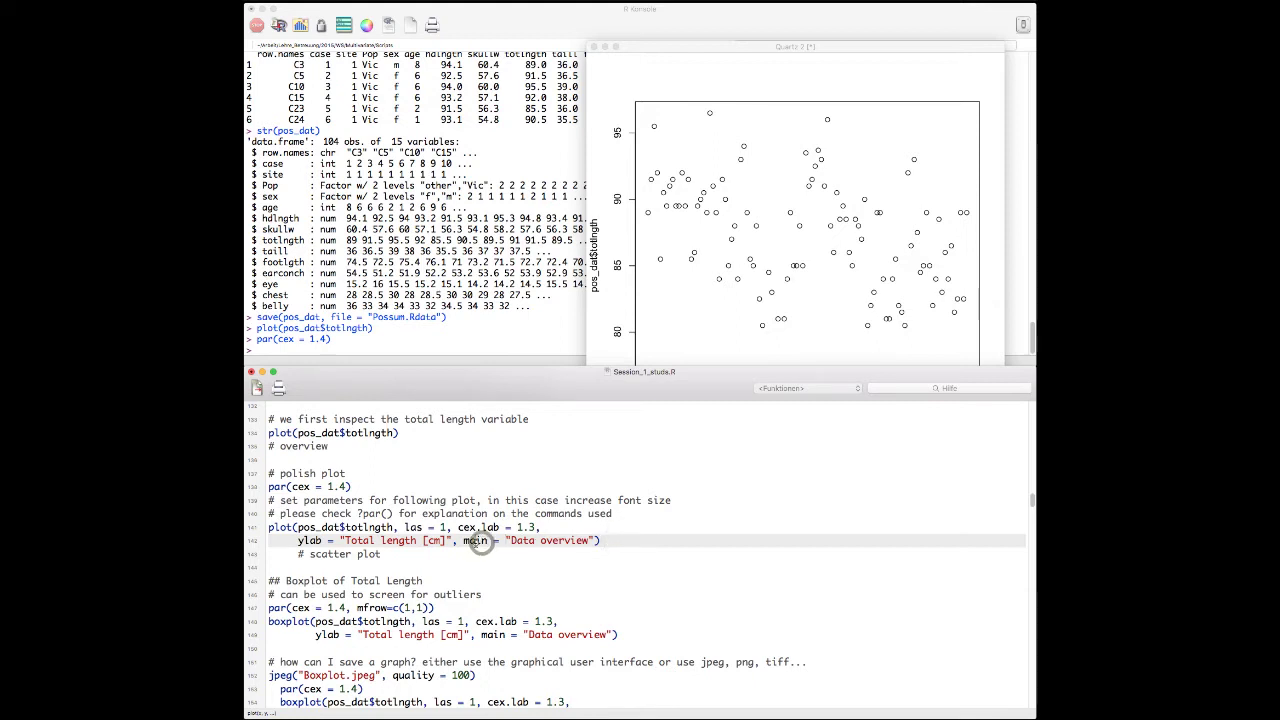
# Run the two-line polished plot call for pos_dat$totlngth with the "Total length [cm]" y label and "Data overview" title.
pyautogui.press('Up')
pyautogui.press('super+Left')
pyautogui.moveTo(268, 527); pyautogui.dragTo(604, 541)
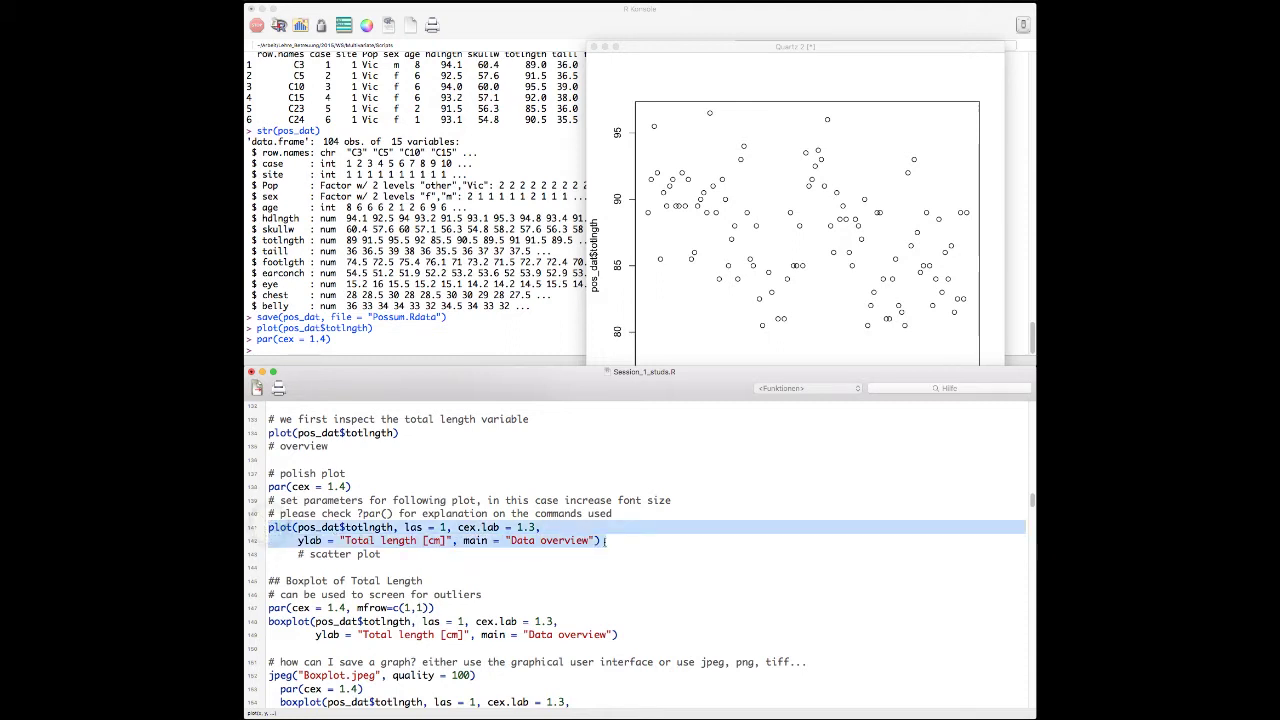
pyautogui.press('super+Return')
pyautogui.click(806, 280)
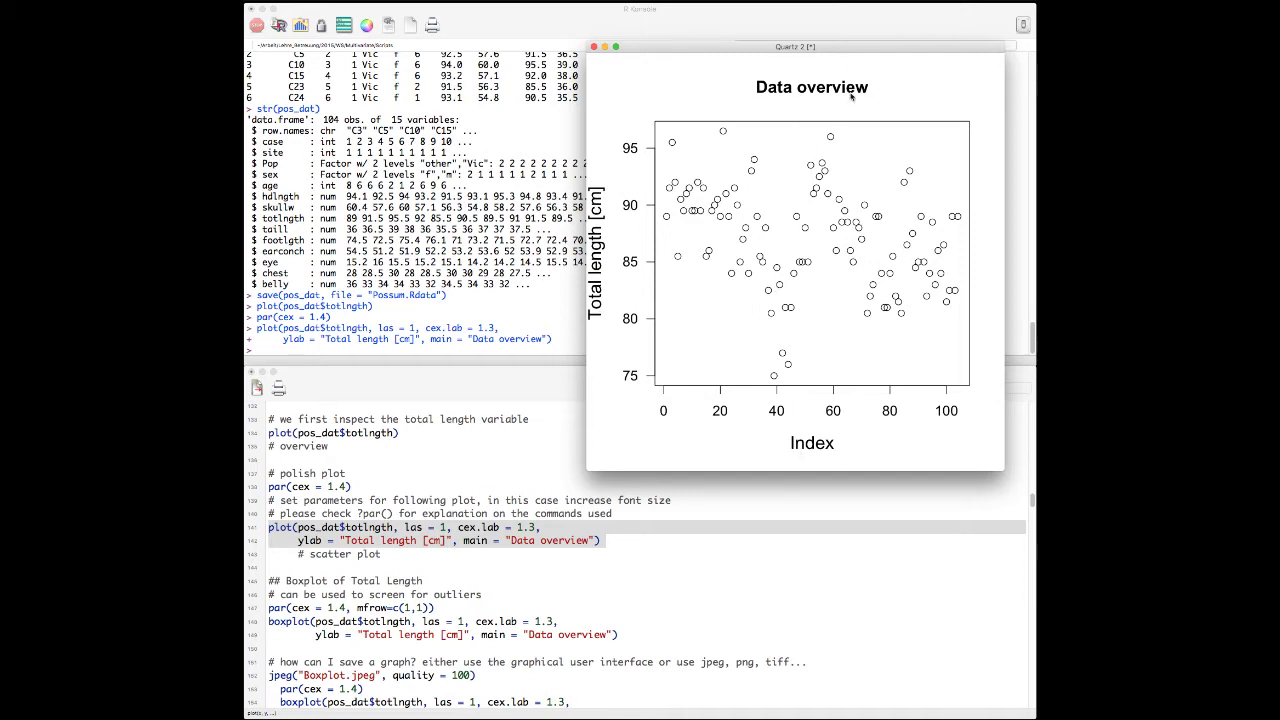
# Run par(cex = 1.4, mfrow=c(1,1)) from the Boxplot of Total Length section.
pyautogui.click(556, 497)
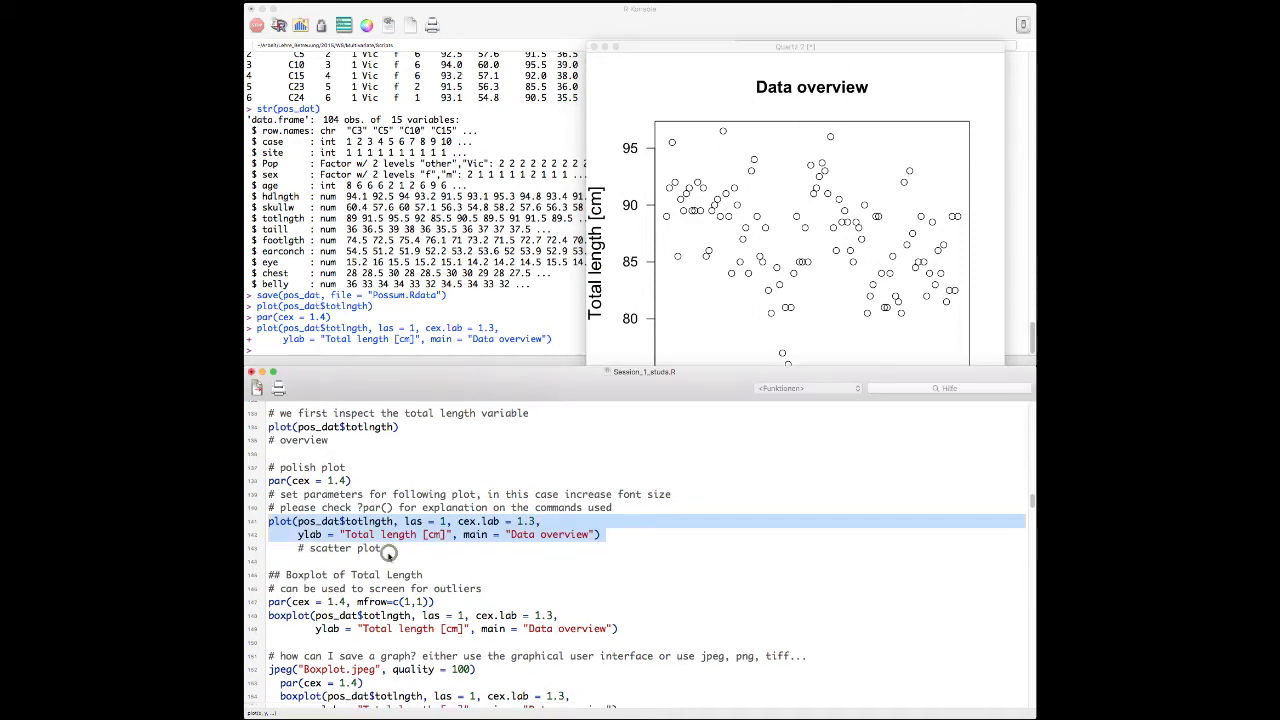
pyautogui.scroll(-3, 389, 555)
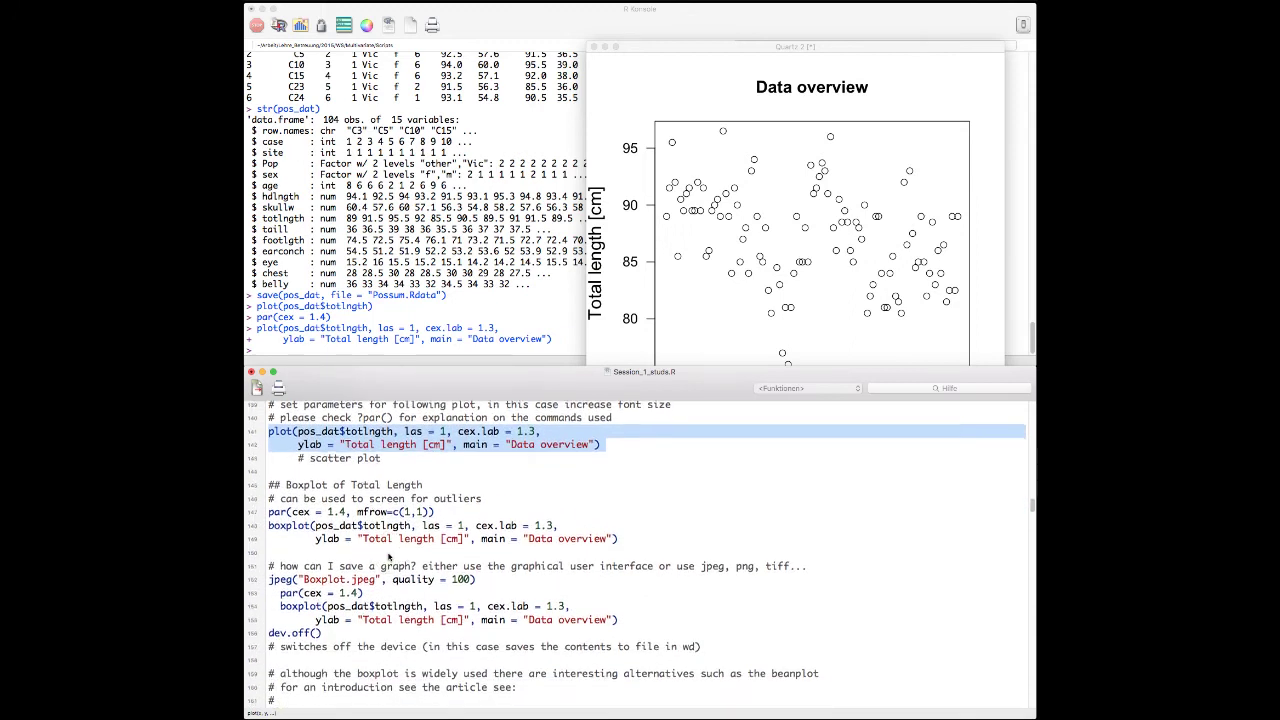
pyautogui.click(289, 535)
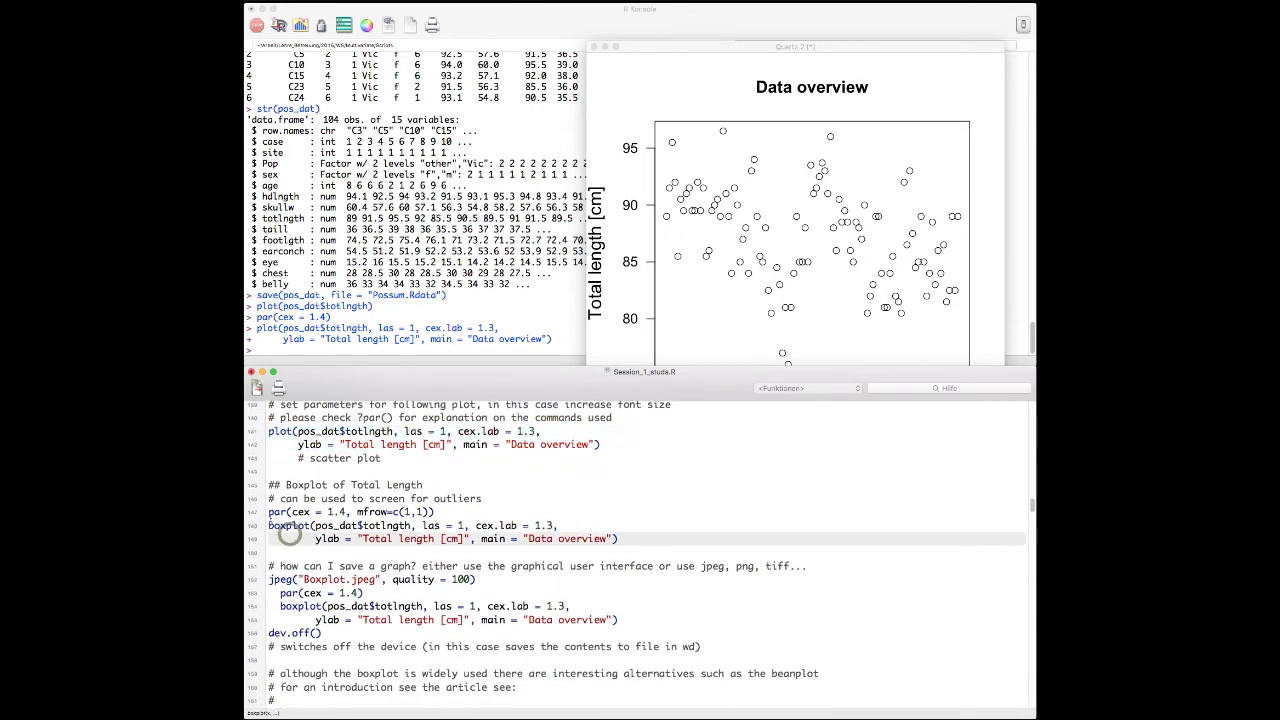
pyautogui.click(268, 513)
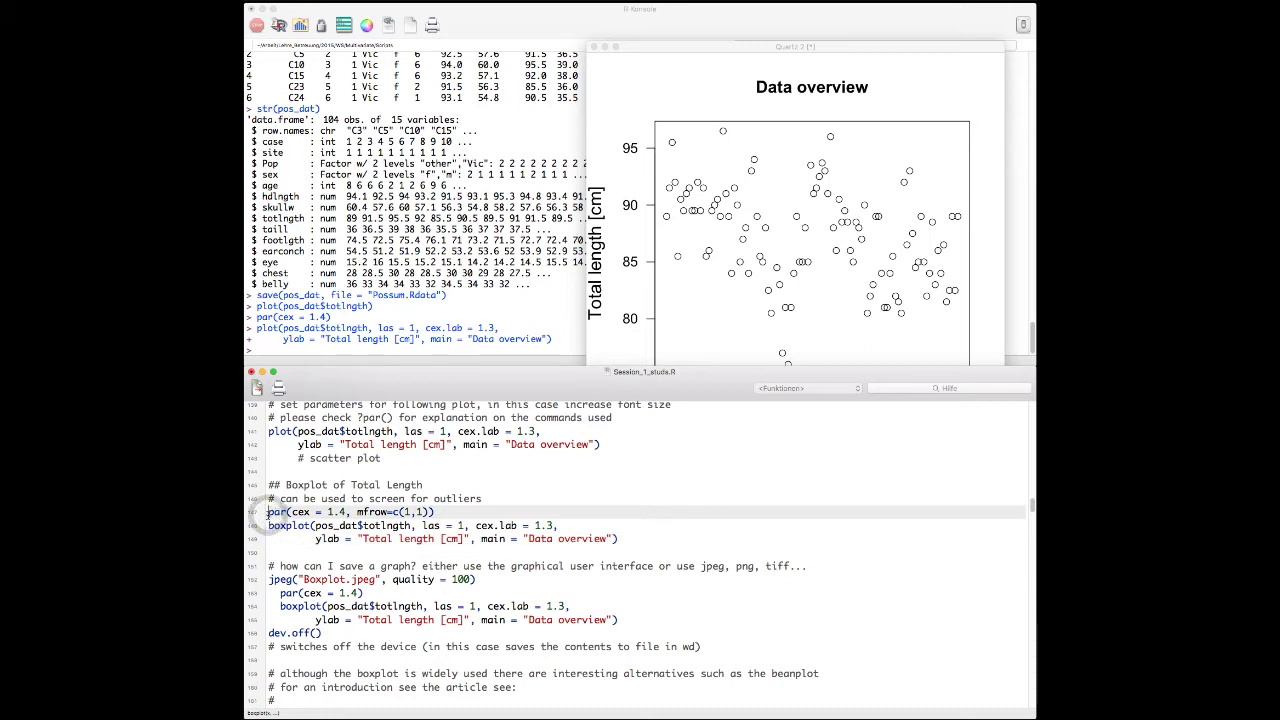
pyautogui.moveTo(268, 512); pyautogui.dragTo(450, 513)
pyautogui.press('super+Return')
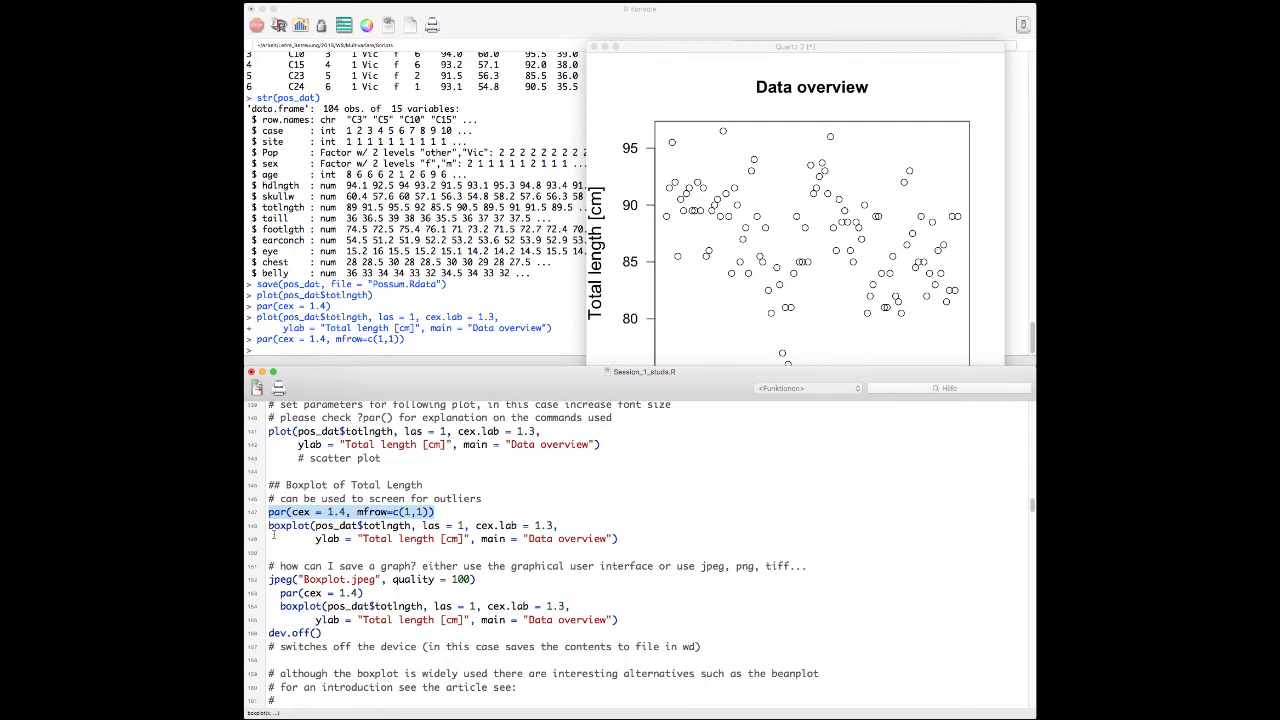
# Remove the mfrow=c(1,1) argument from the boxplot section's par call and run the shortened line.
pyautogui.click(340, 512)
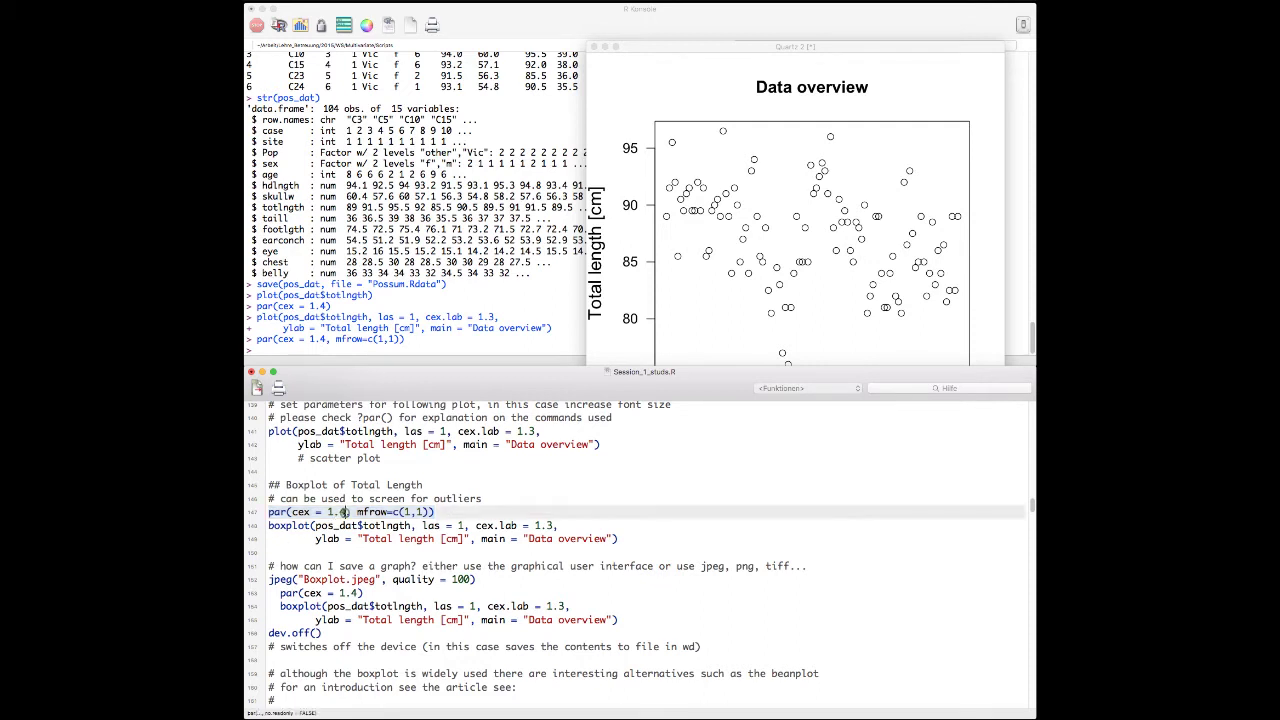
pyautogui.moveTo(357, 512)
pyautogui.mouseDown()
pyautogui.moveTo(434, 512)
pyautogui.moveTo(345, 512)
pyautogui.mouseUp()
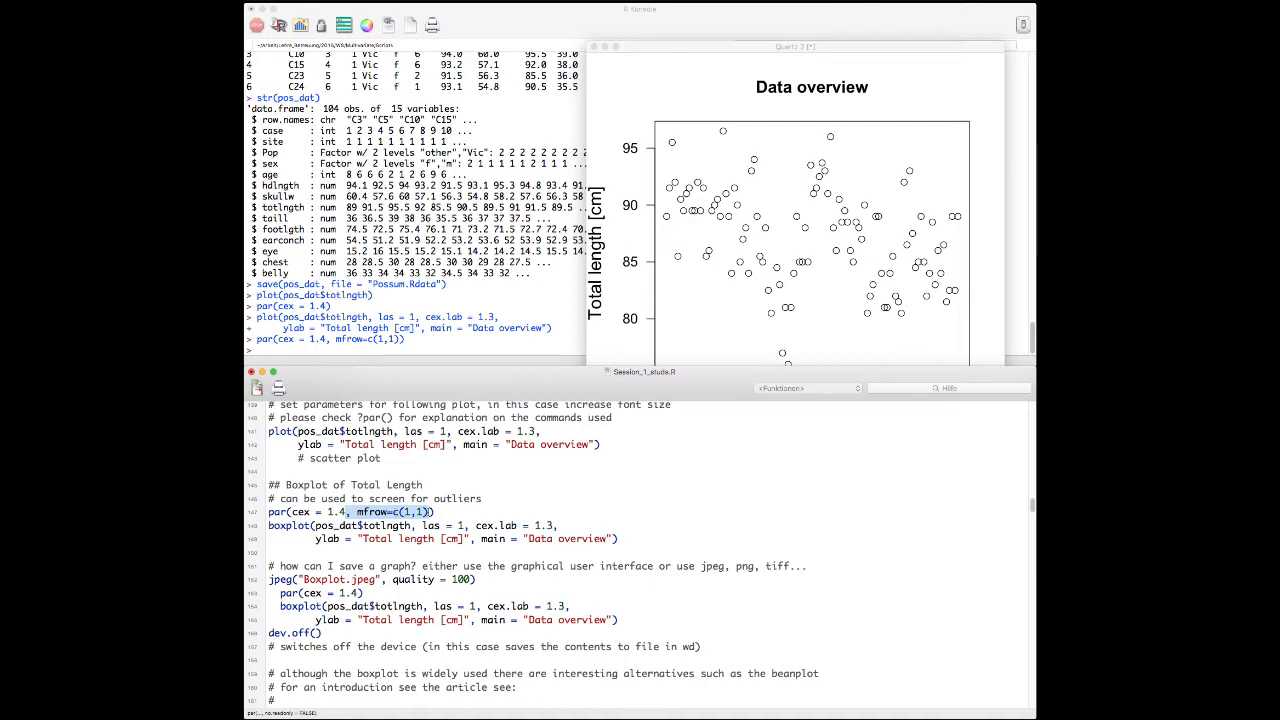
pyautogui.press('BackSpace')
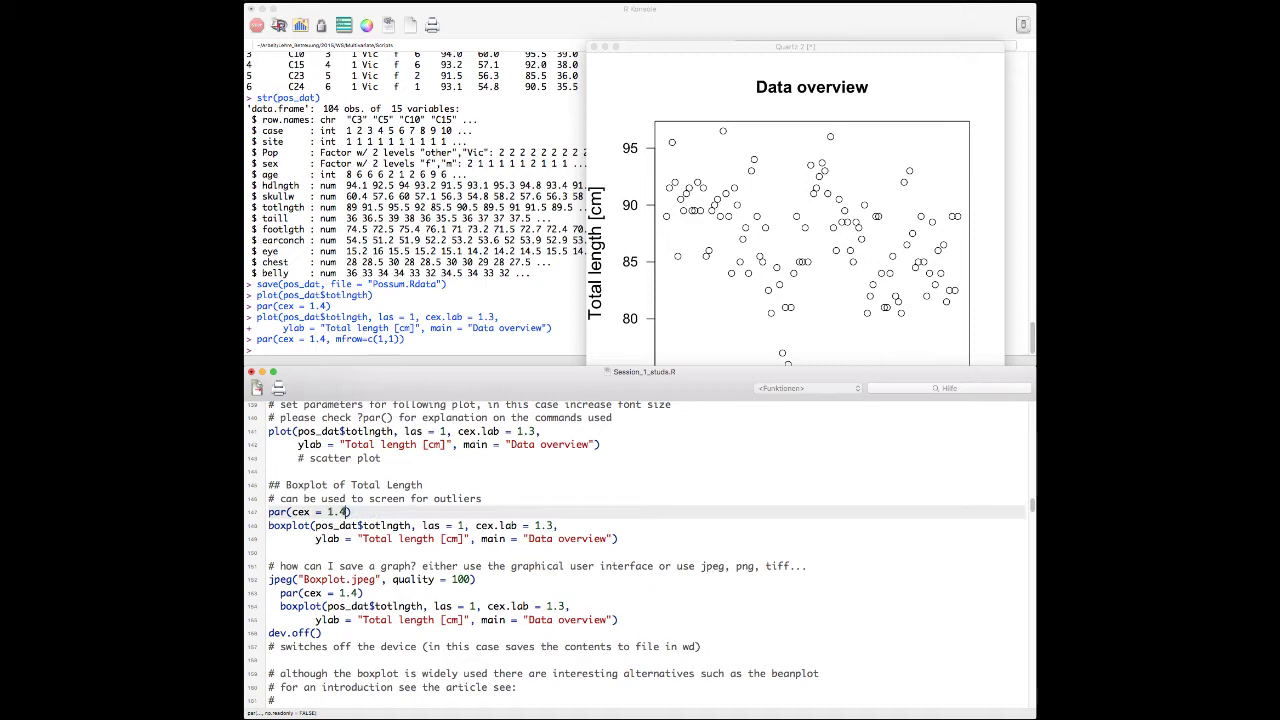
pyautogui.press('super+Return')
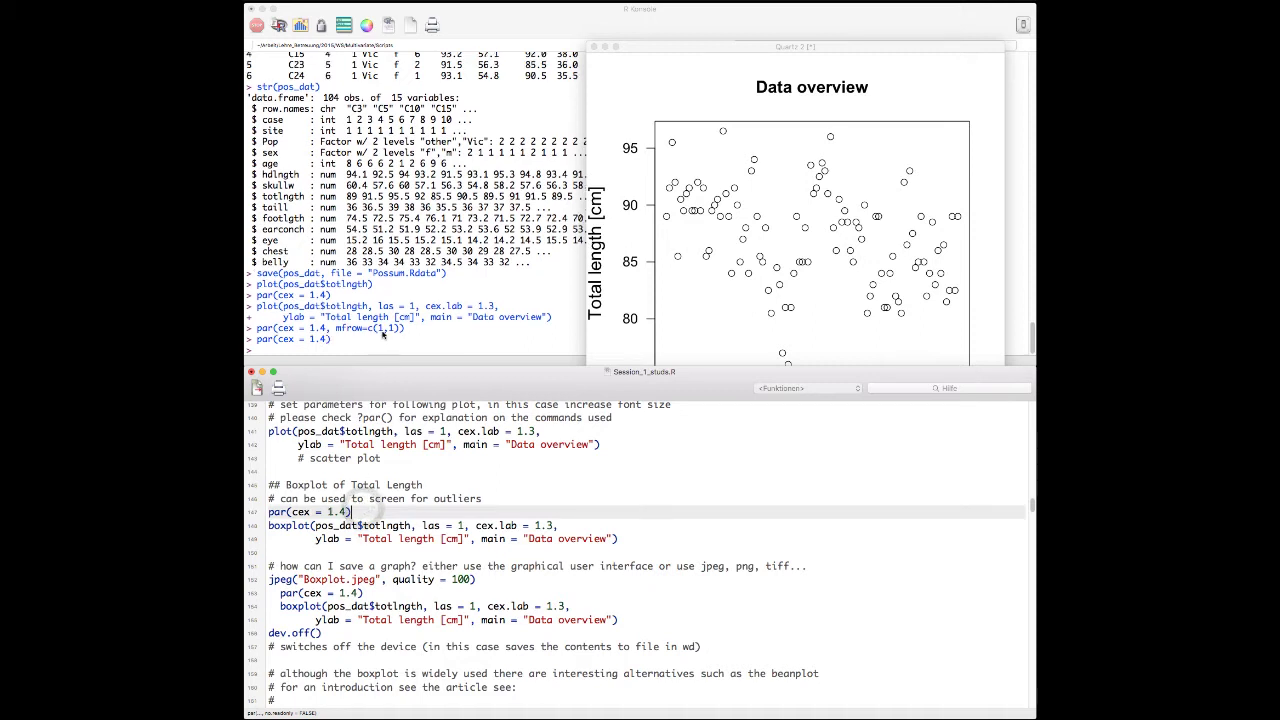
# Delete the redundant par(cex = 1.4) line above the boxplot call in the Boxplot of Total Length section.
pyautogui.tripleClick(316, 512)
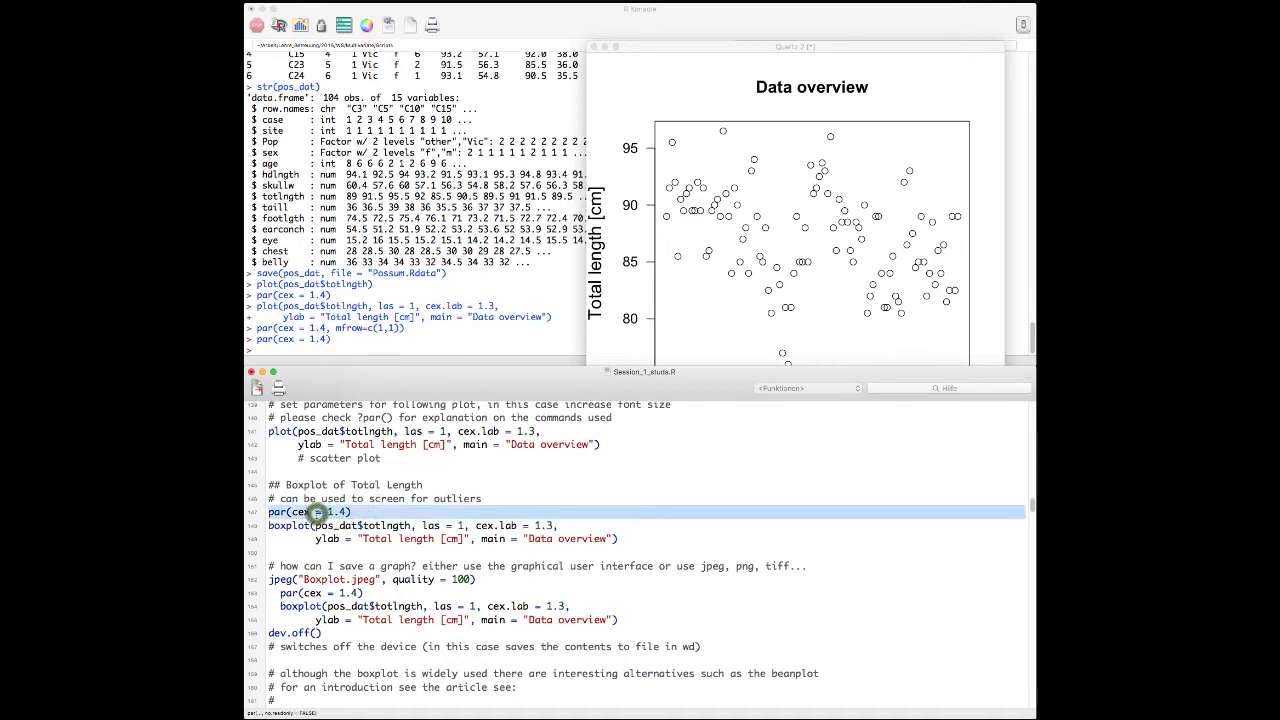
pyautogui.press('BackSpace')
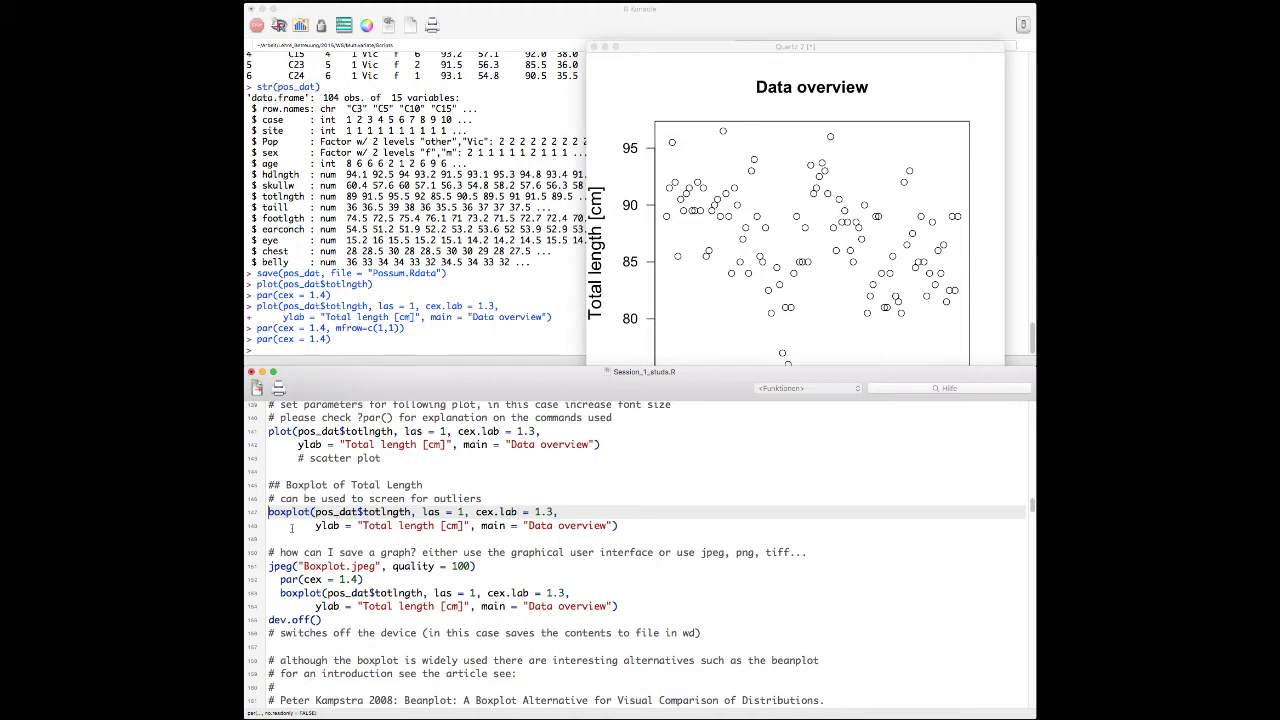
# Review the boxplot call's arguments against the plot call, run both of its lines for pos_dat$totlngth, and bring the plot window forward.
pyautogui.moveTo(268, 512); pyautogui.dragTo(624, 525)
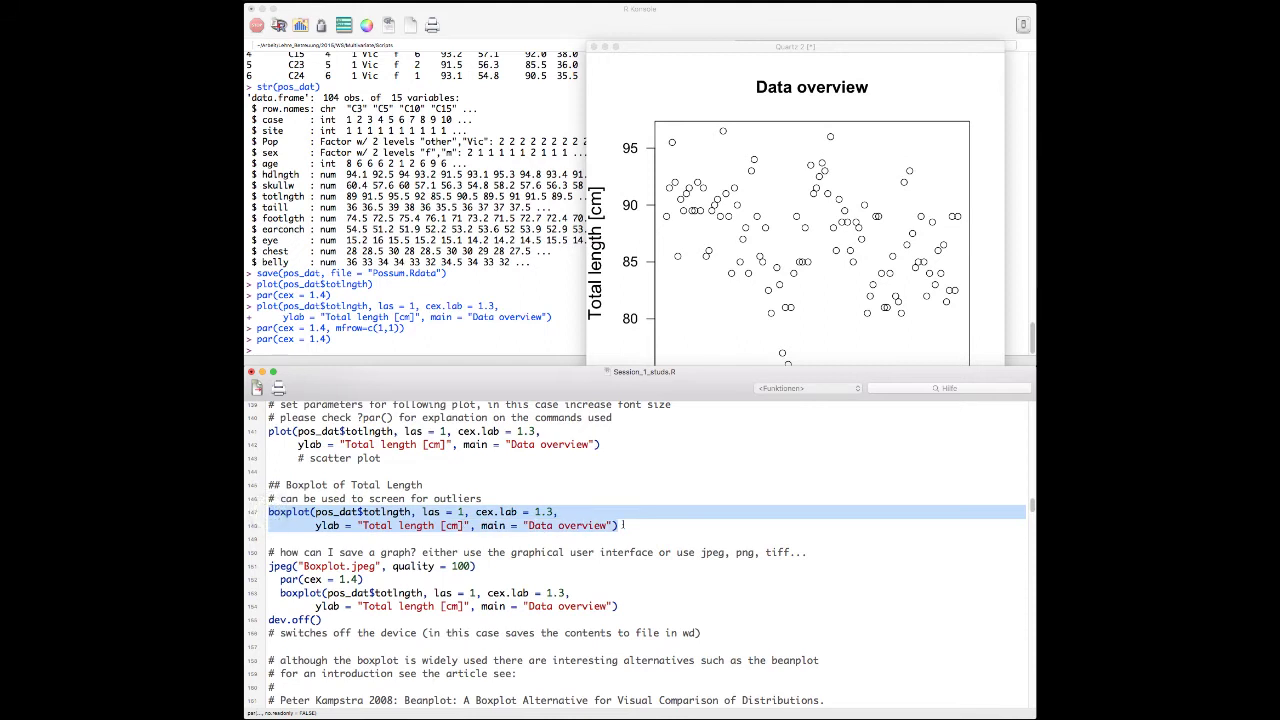
pyautogui.click(360, 521)
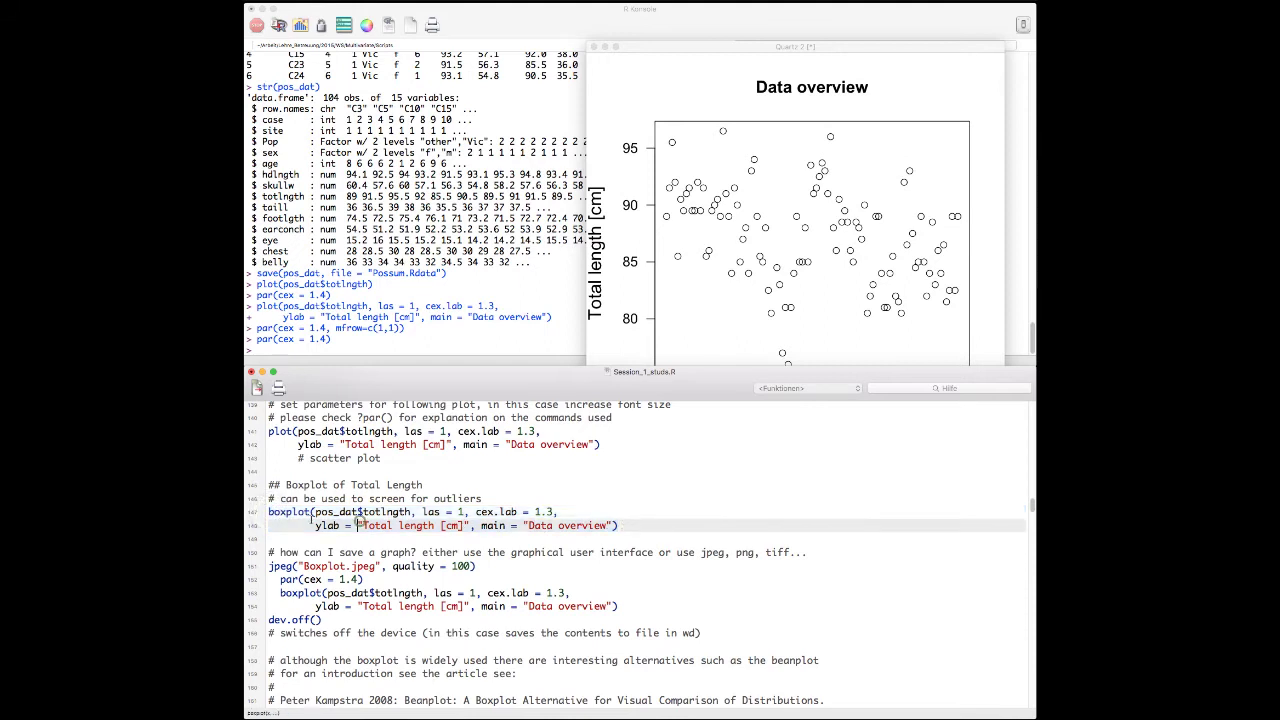
pyautogui.click(269, 431)
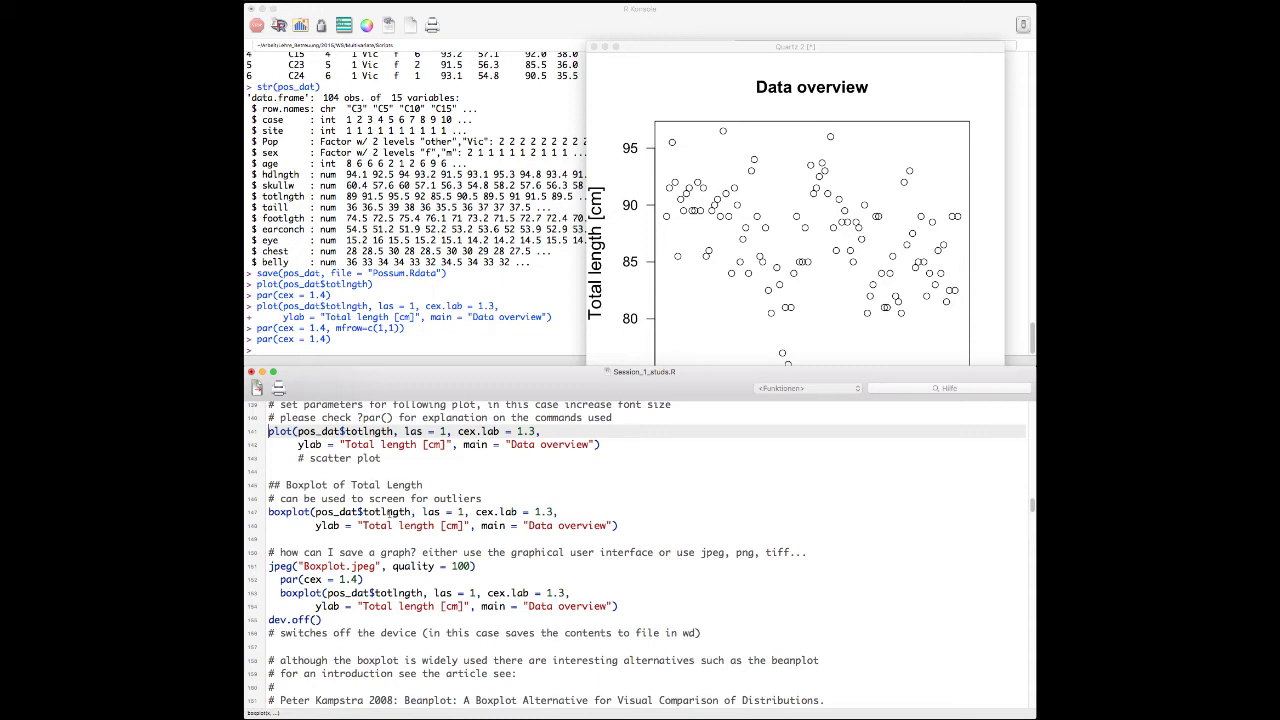
pyautogui.click(352, 512)
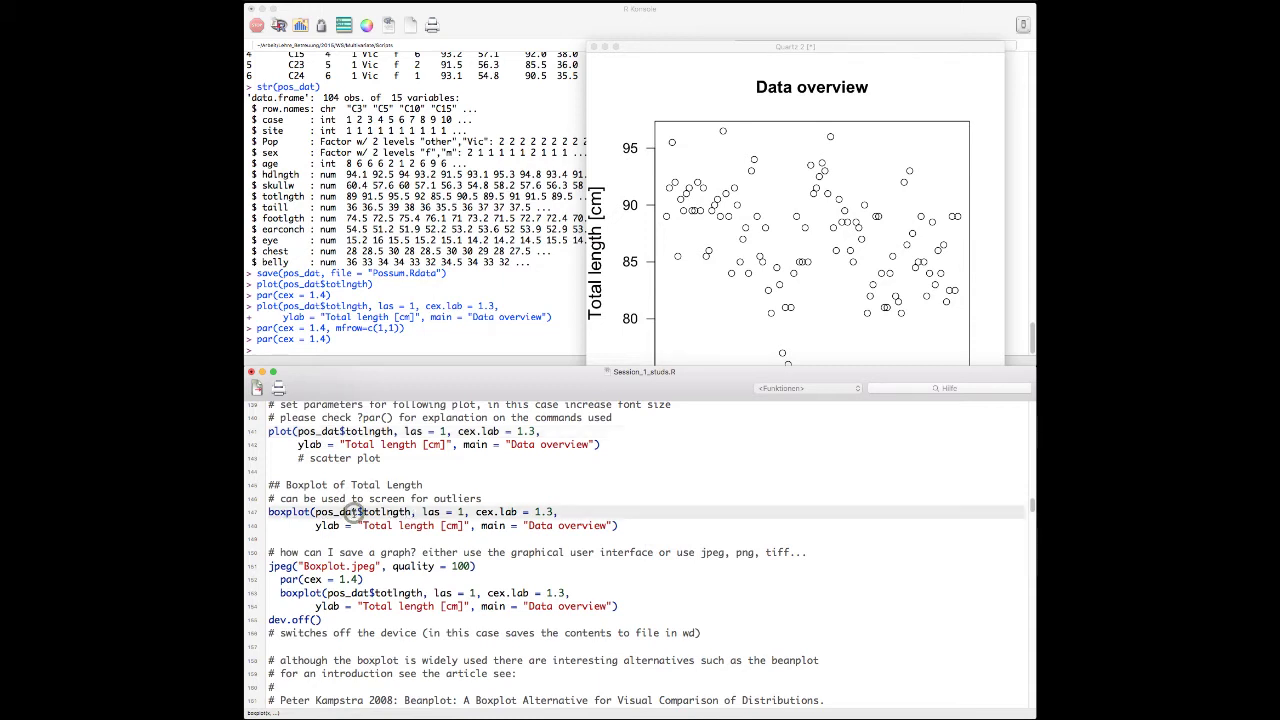
pyautogui.click(423, 512)
pyautogui.moveTo(646, 527); pyautogui.dragTo(268, 512)
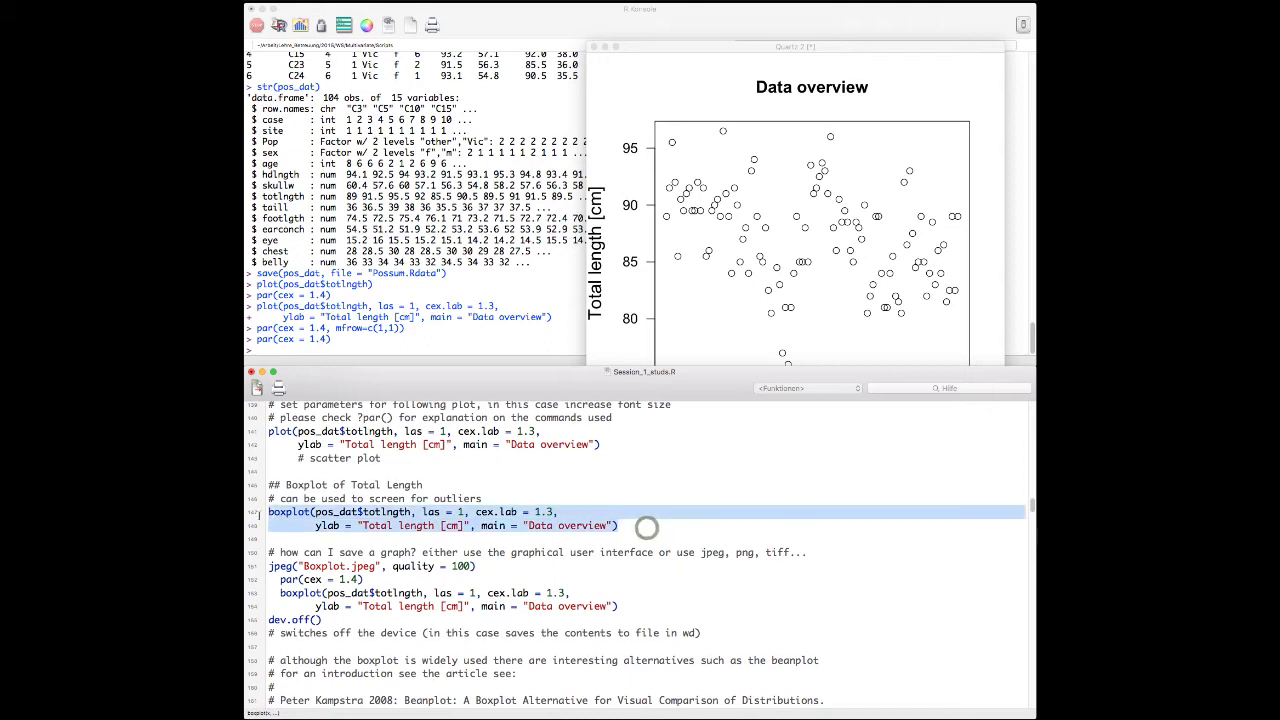
pyautogui.press('super+Return')
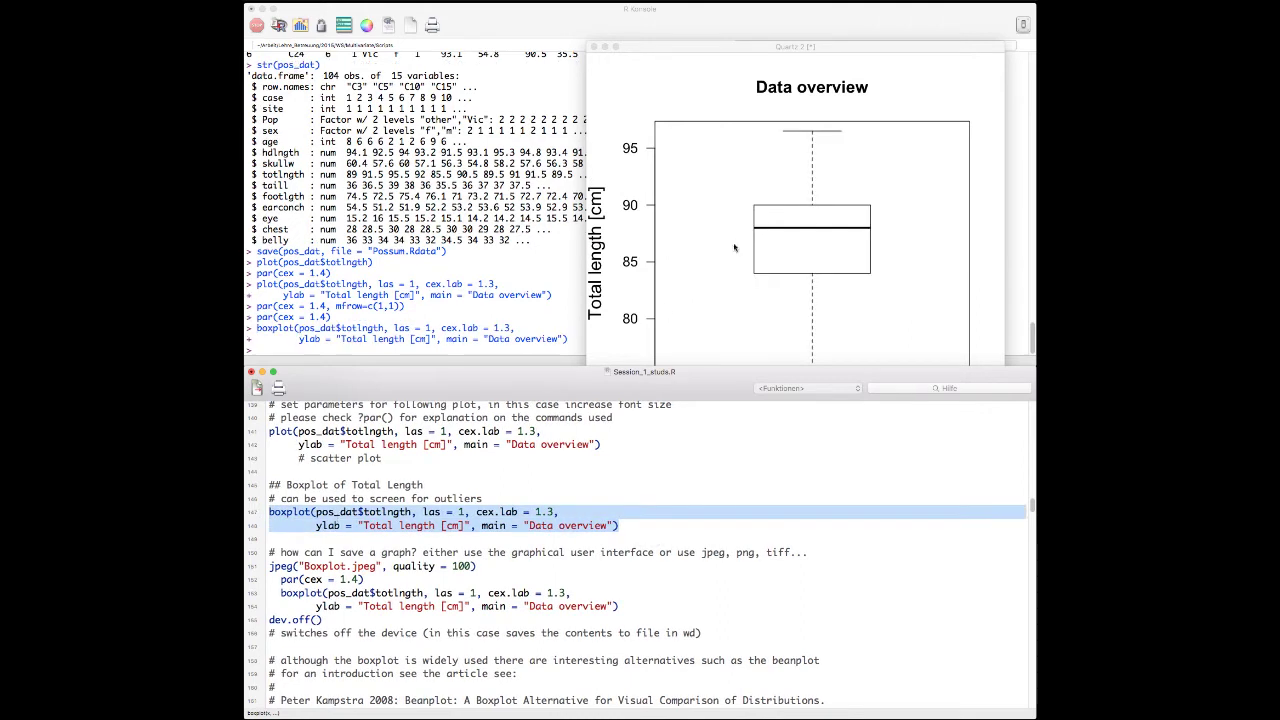
pyautogui.click(734, 247)
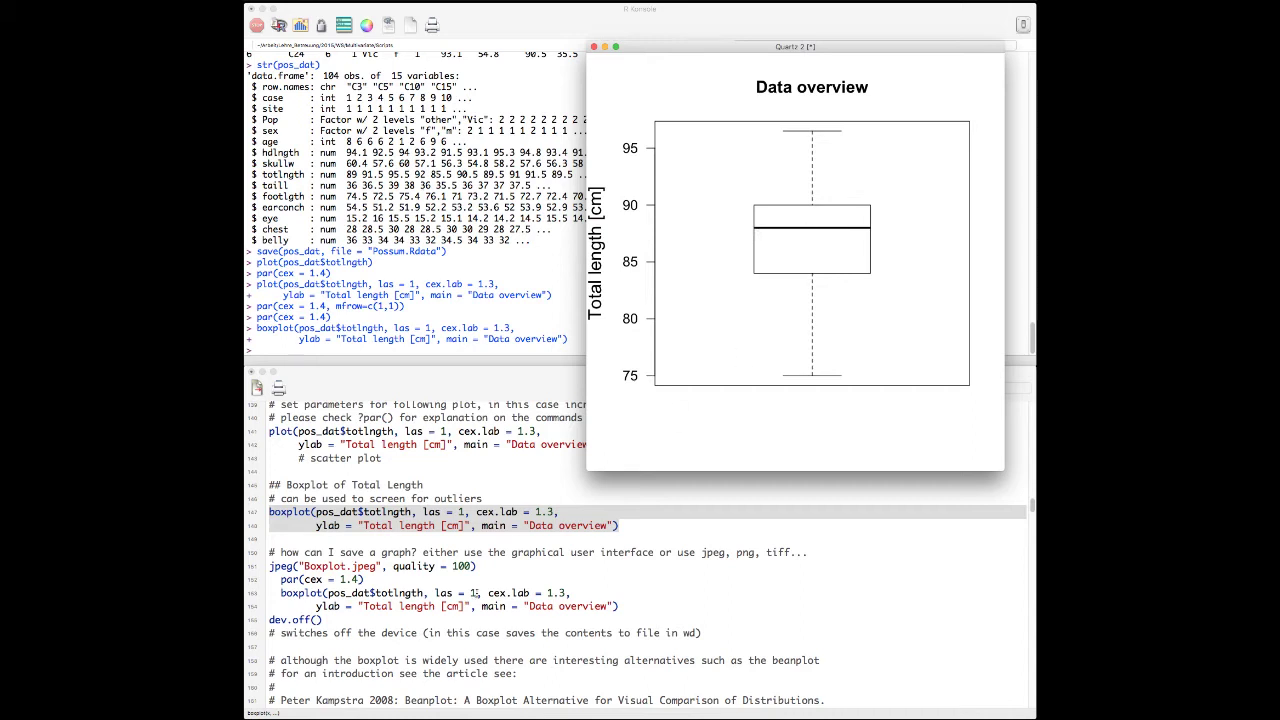
# Examine the jpeg("Boxplot.jpeg", quality = 100) call in the script's section on saving a graph.
pyautogui.click(383, 570)
pyautogui.scroll(-5, 420, 566)
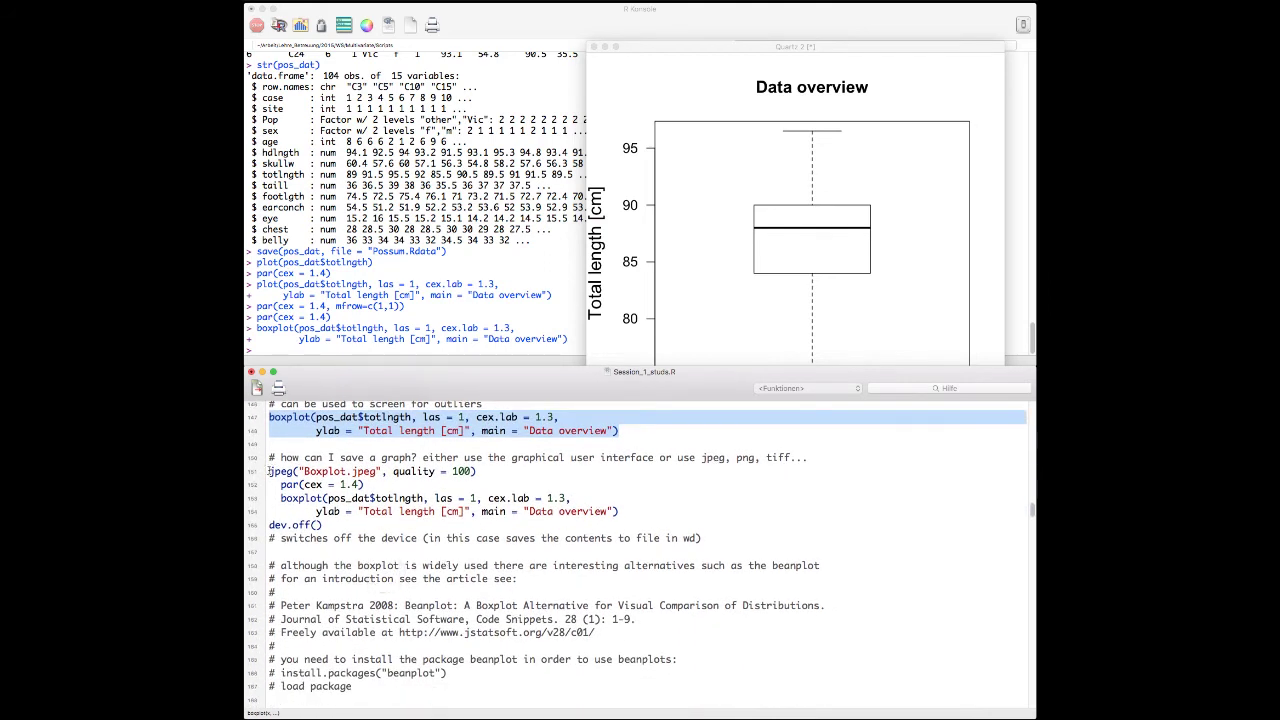
pyautogui.moveTo(268, 471); pyautogui.dragTo(476, 471)
pyautogui.scroll(-1, 475, 470)
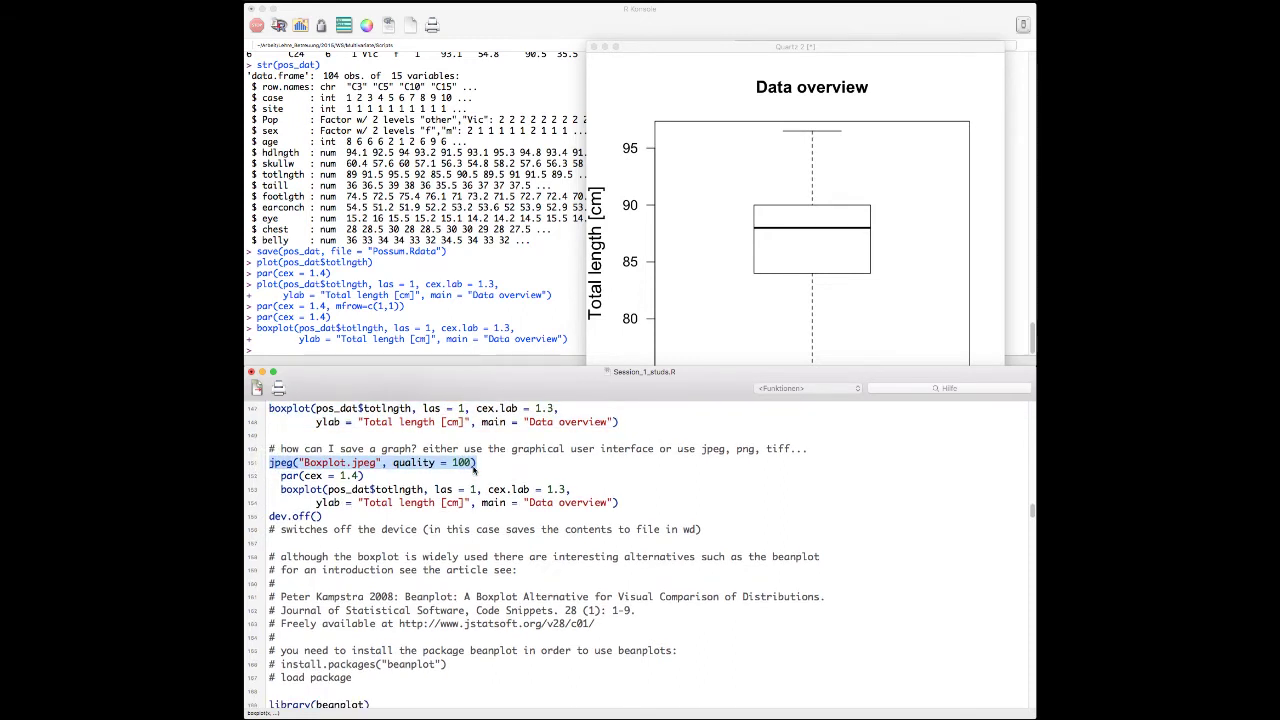
pyautogui.click(287, 471)
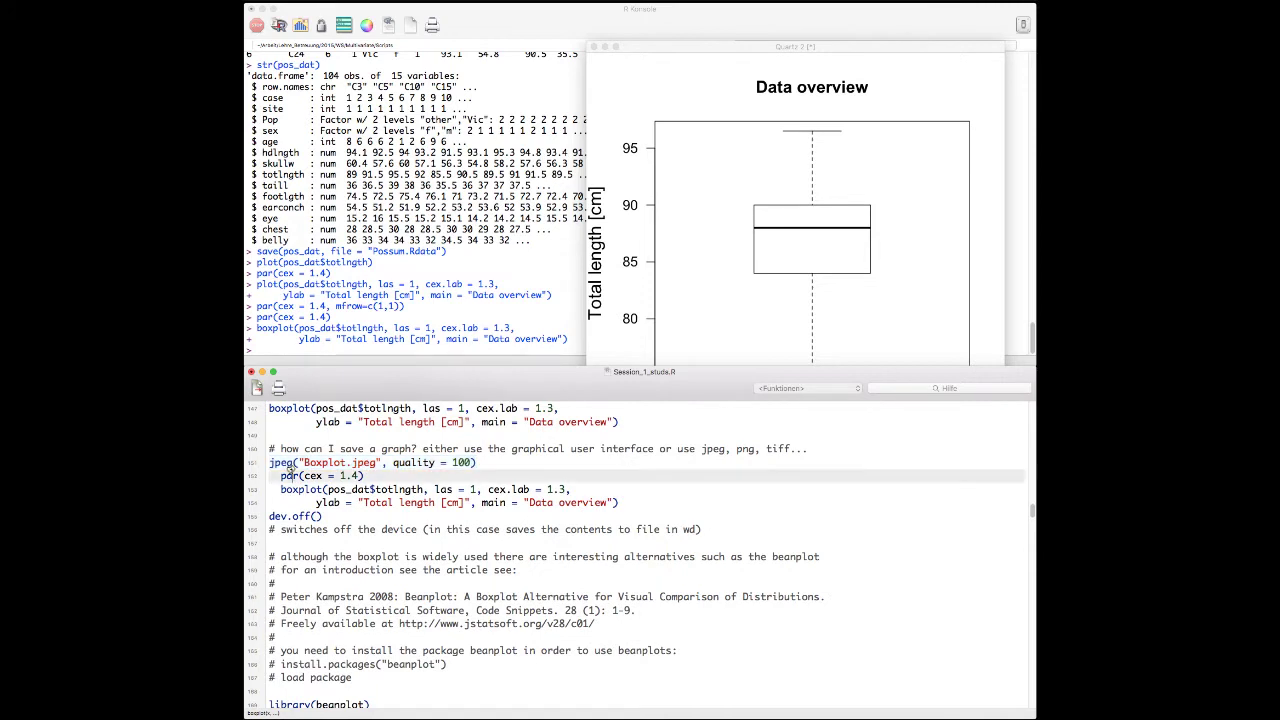
pyautogui.click(268, 463)
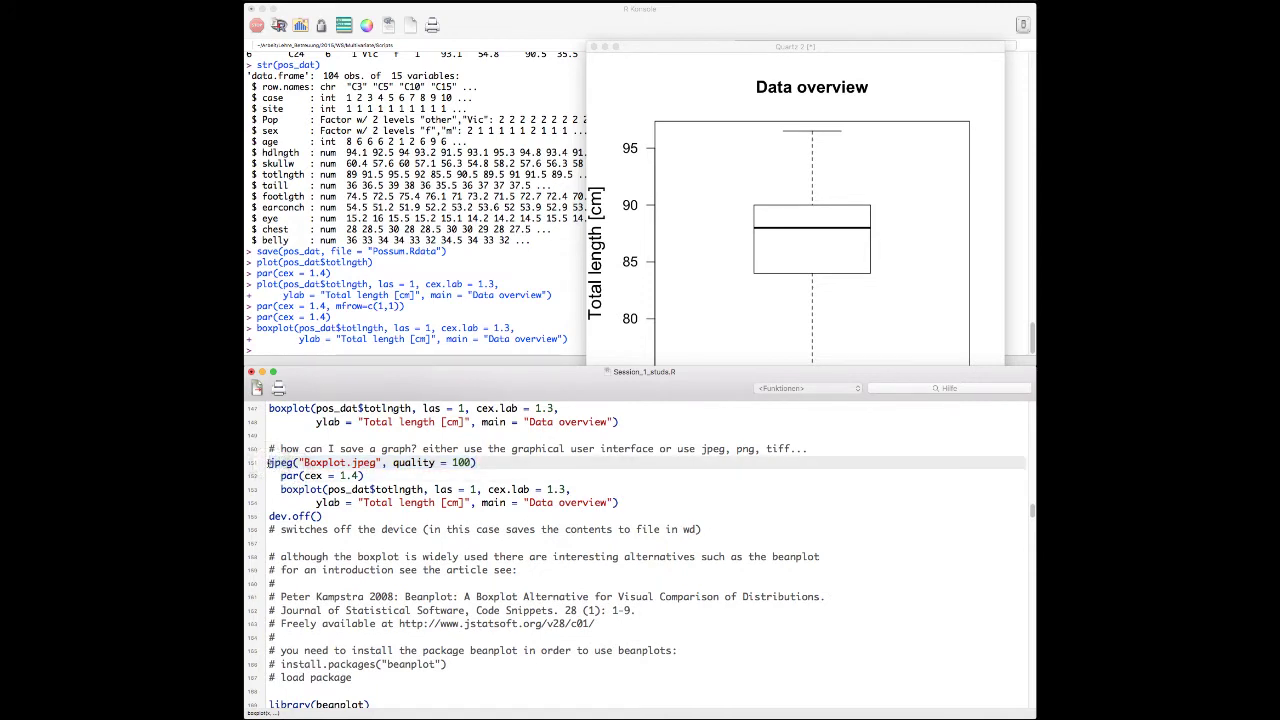
pyautogui.click(268, 463)
pyautogui.click(297, 463)
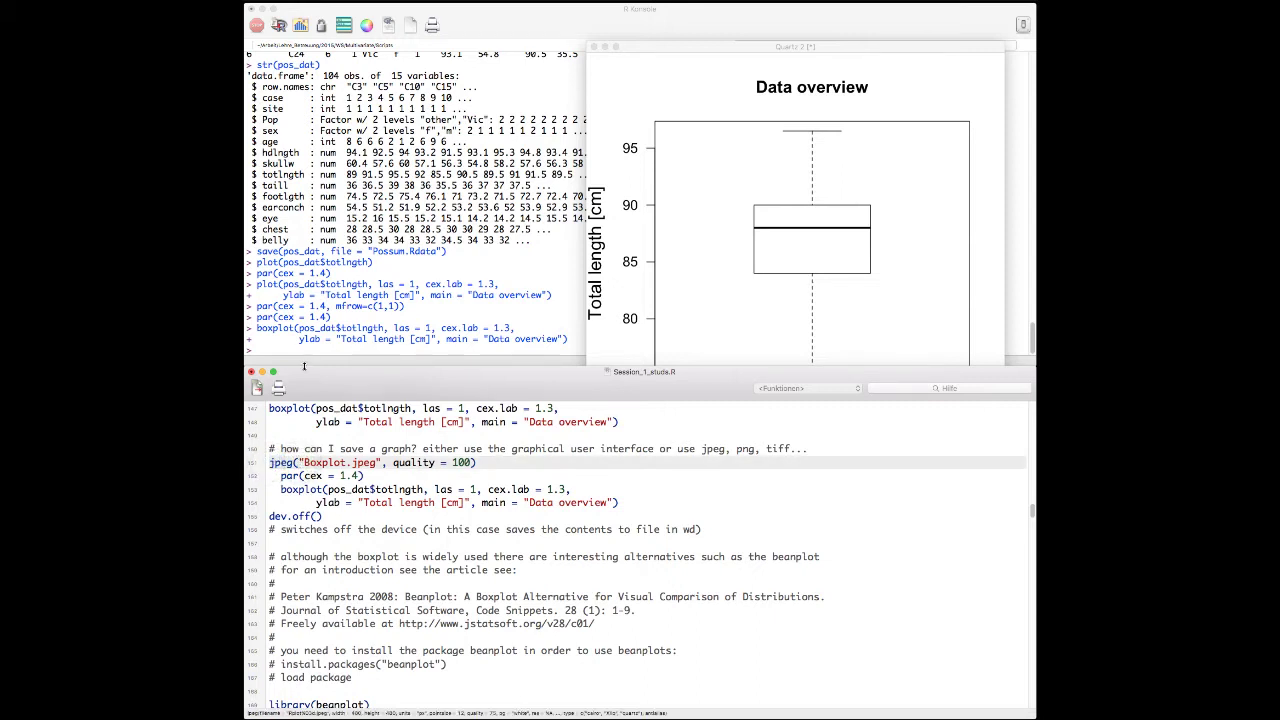
# Open the R help page for jpeg from the console, look over its usage and arguments, and close it.
pyautogui.click(305, 355)
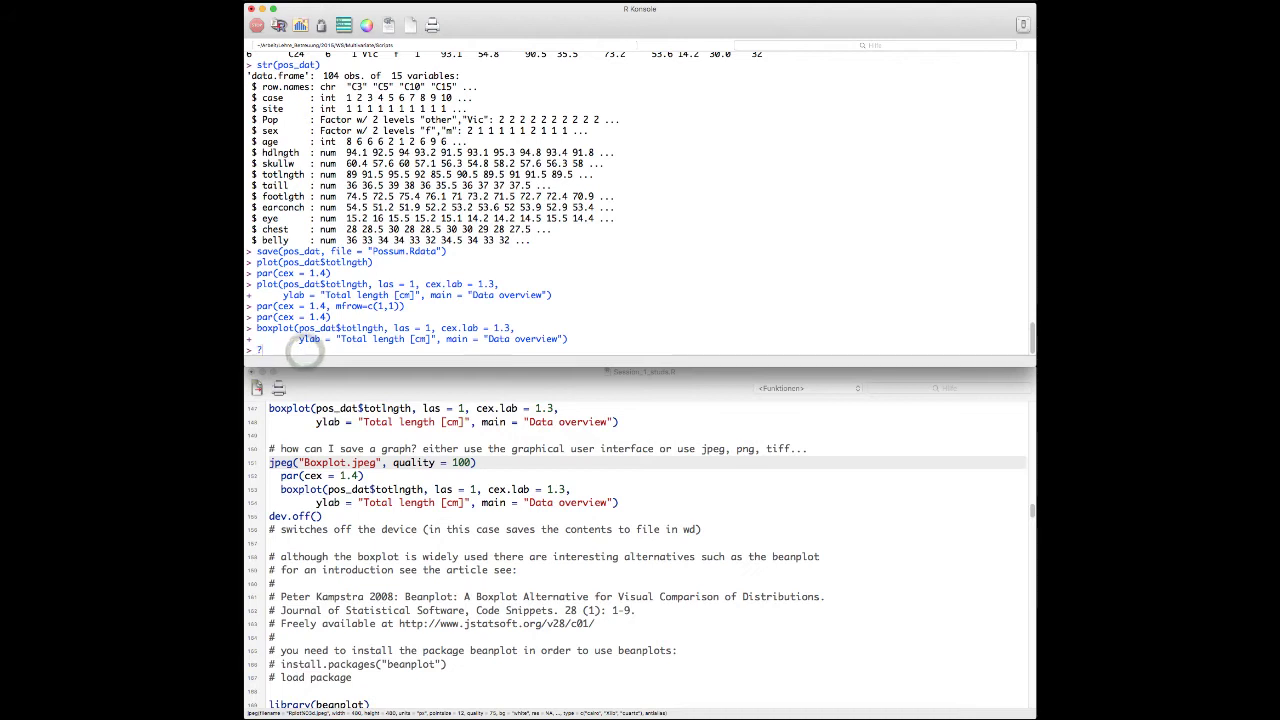
pyautogui.write('?jpeg')
pyautogui.press('Return')
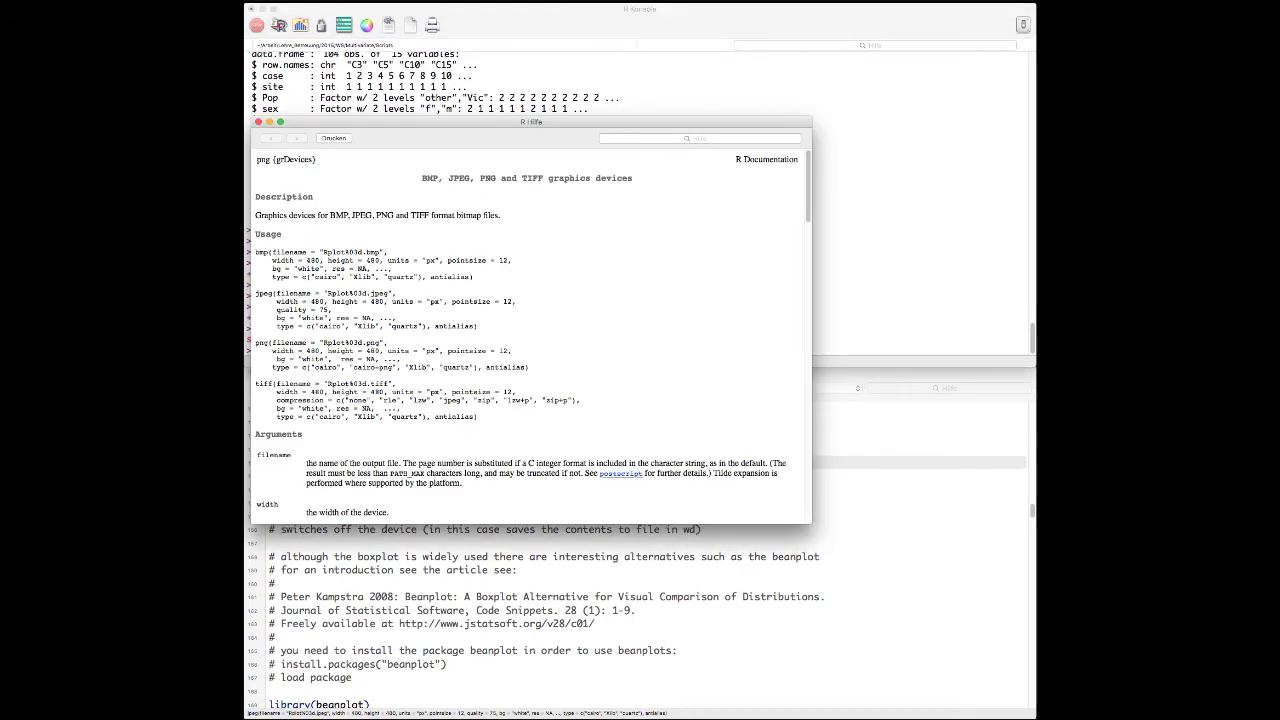
pyautogui.scroll(-2, 305, 233)
pyautogui.scroll(2, 300, 236)
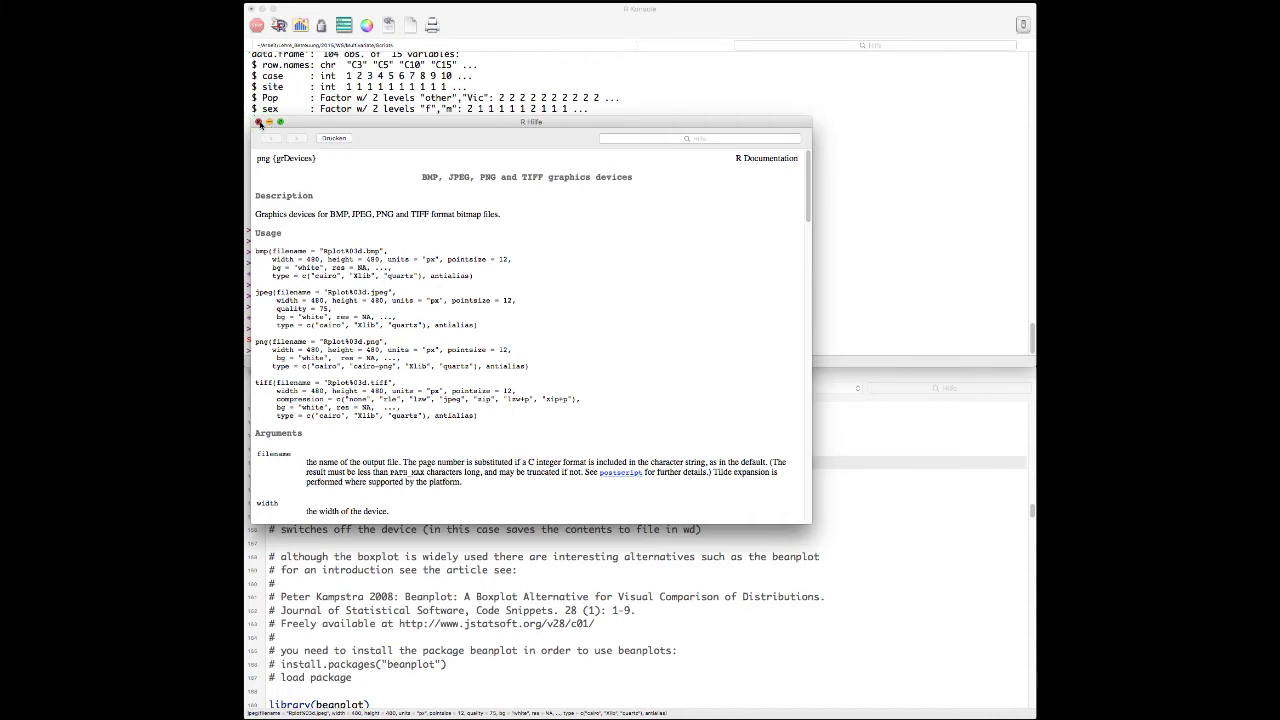
pyautogui.click(259, 122)
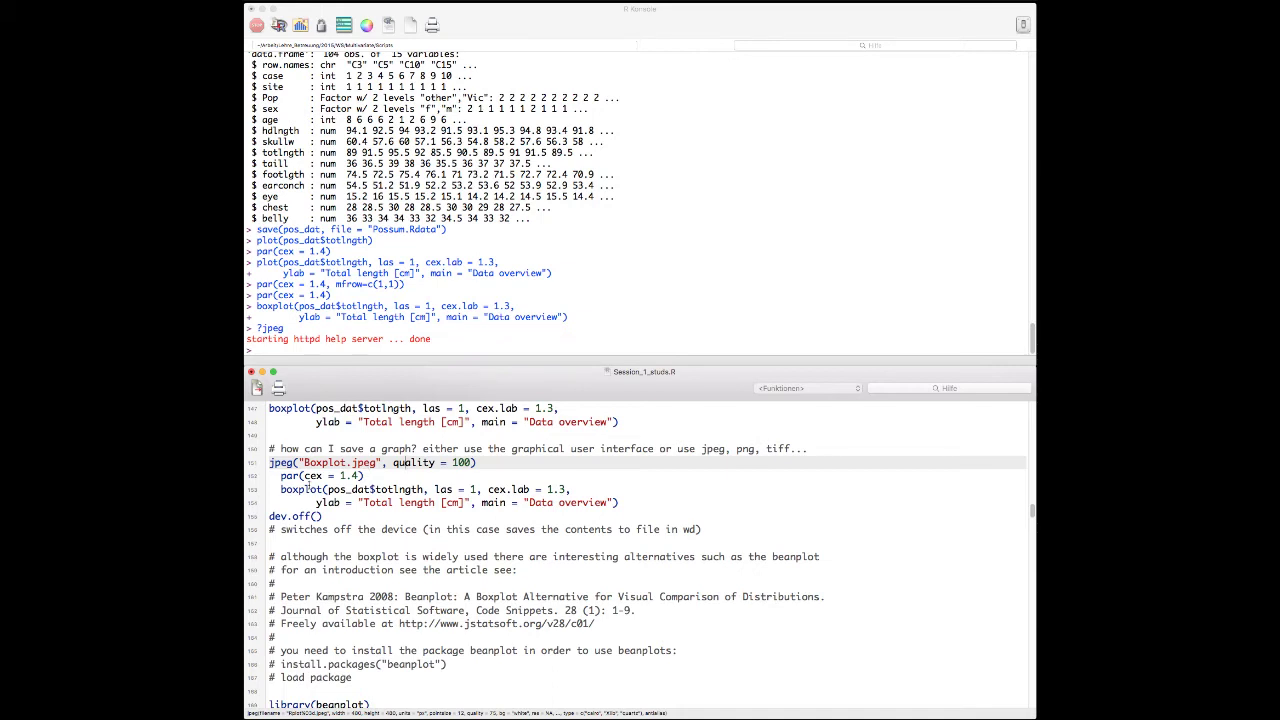
# Review the graph-saving block, then run its jpeg("Boxplot.jpeg", quality = 100), par(cex = 1.4) and boxplot lines without dev.off().
pyautogui.moveTo(280, 476); pyautogui.dragTo(629, 507)
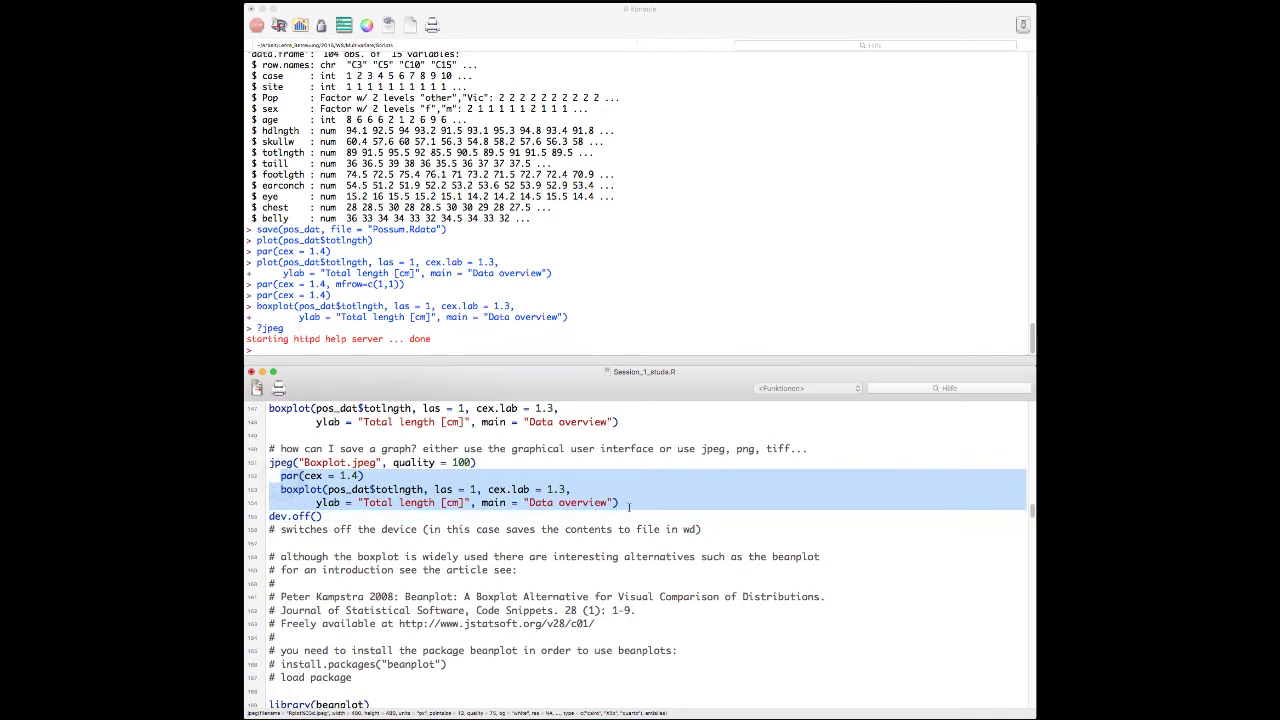
pyautogui.click(342, 518)
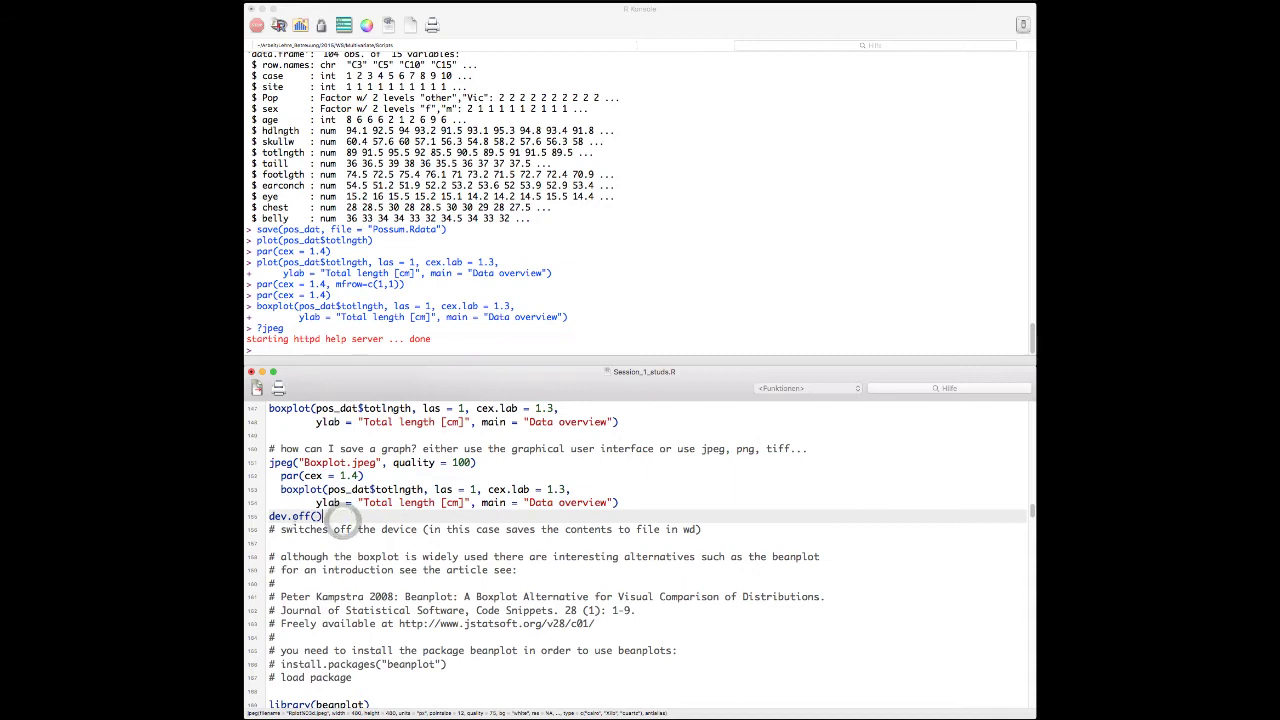
pyautogui.moveTo(268, 517); pyautogui.dragTo(346, 516)
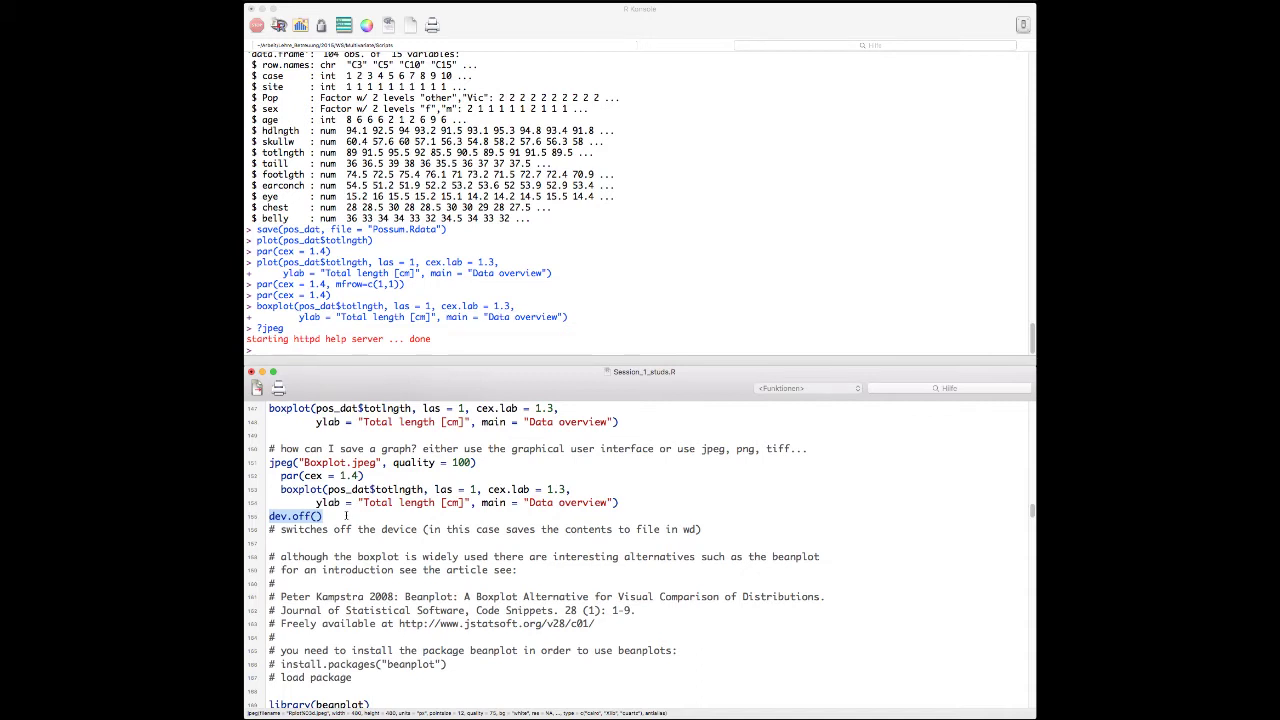
pyautogui.moveTo(264, 463); pyautogui.dragTo(630, 495)
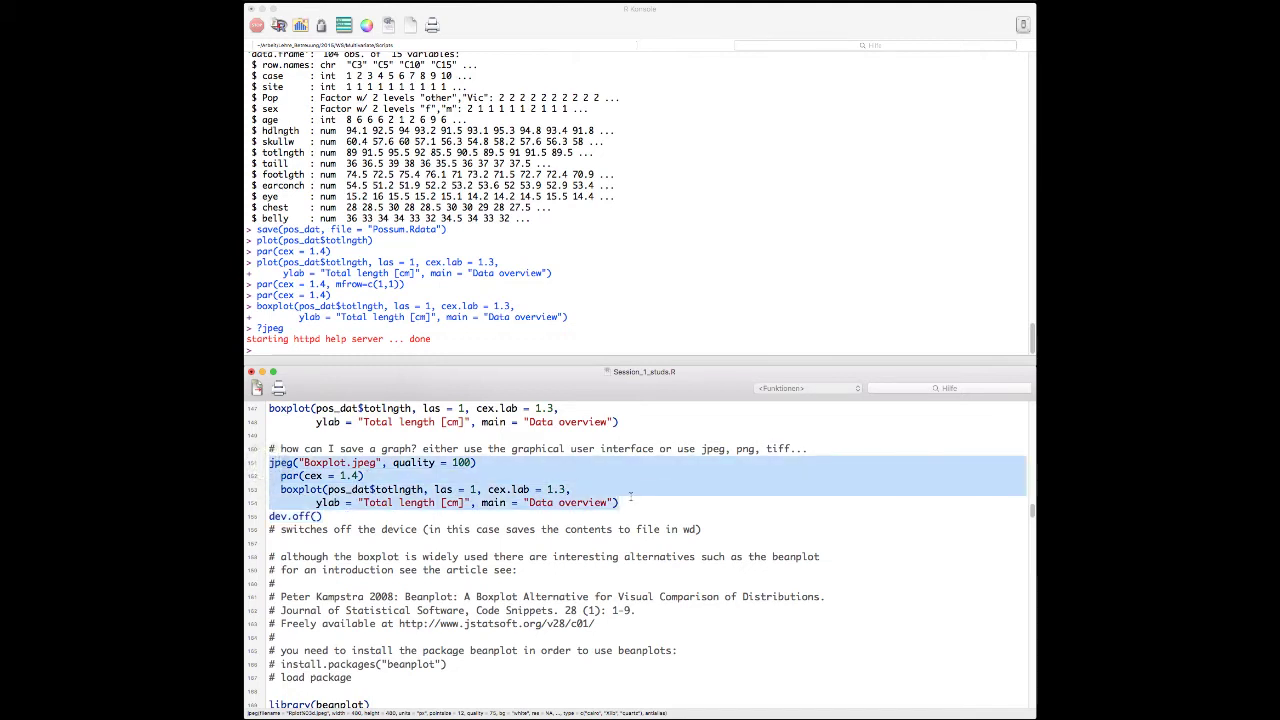
pyautogui.press('super+Return')
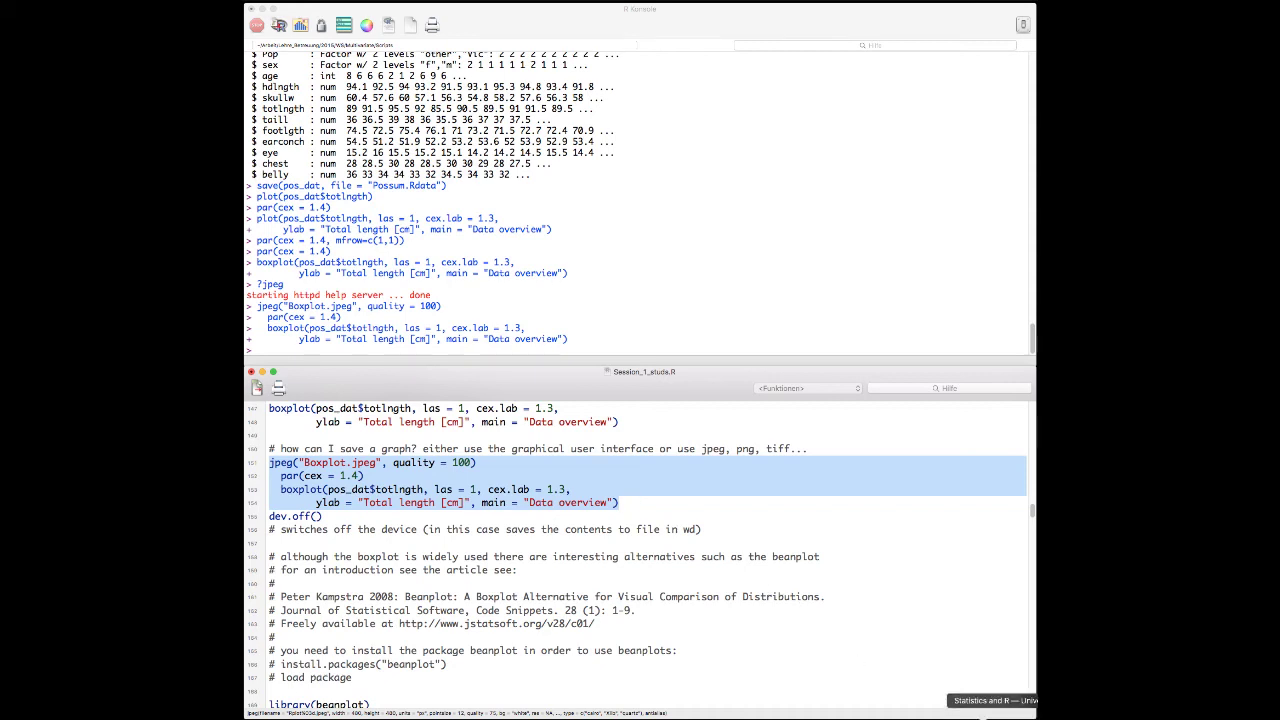
# Switch to the Finder's Scripts folder, place its window beside the script, and run dev.off() to write the image file.
pyautogui.press('super+Tab')
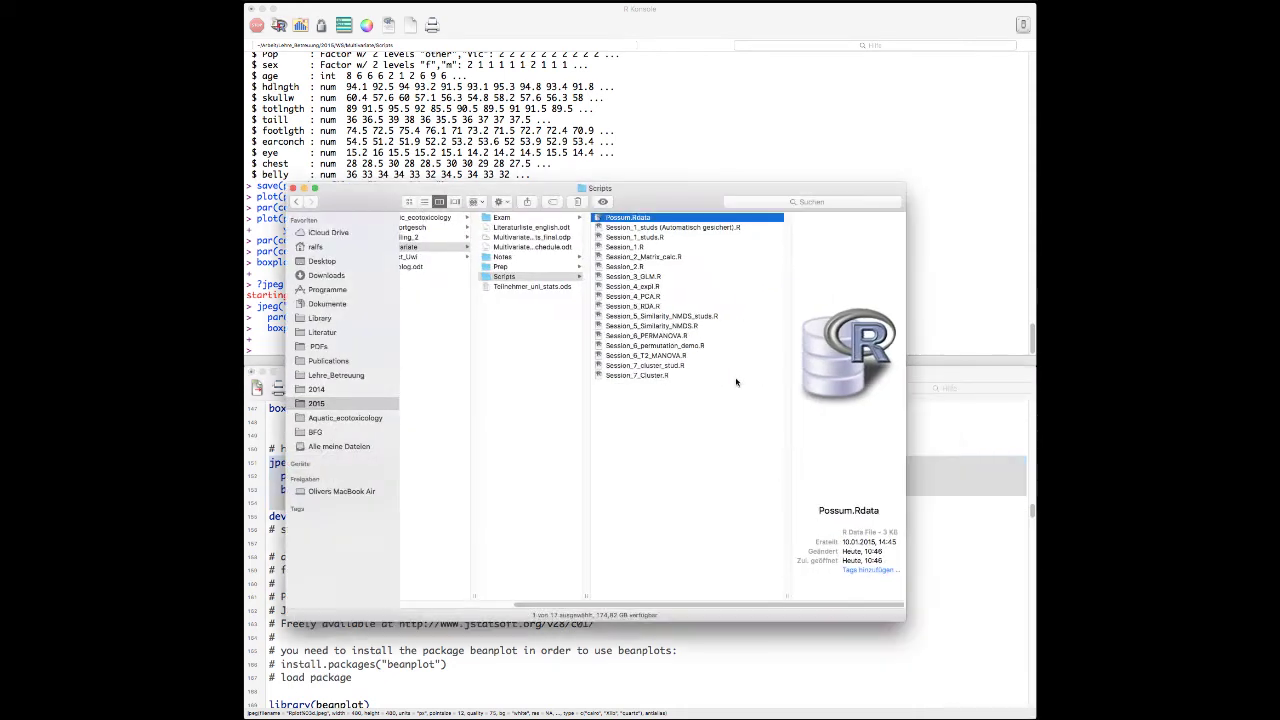
pyautogui.moveTo(671, 204); pyautogui.dragTo(893, 46)
pyautogui.click(274, 506)
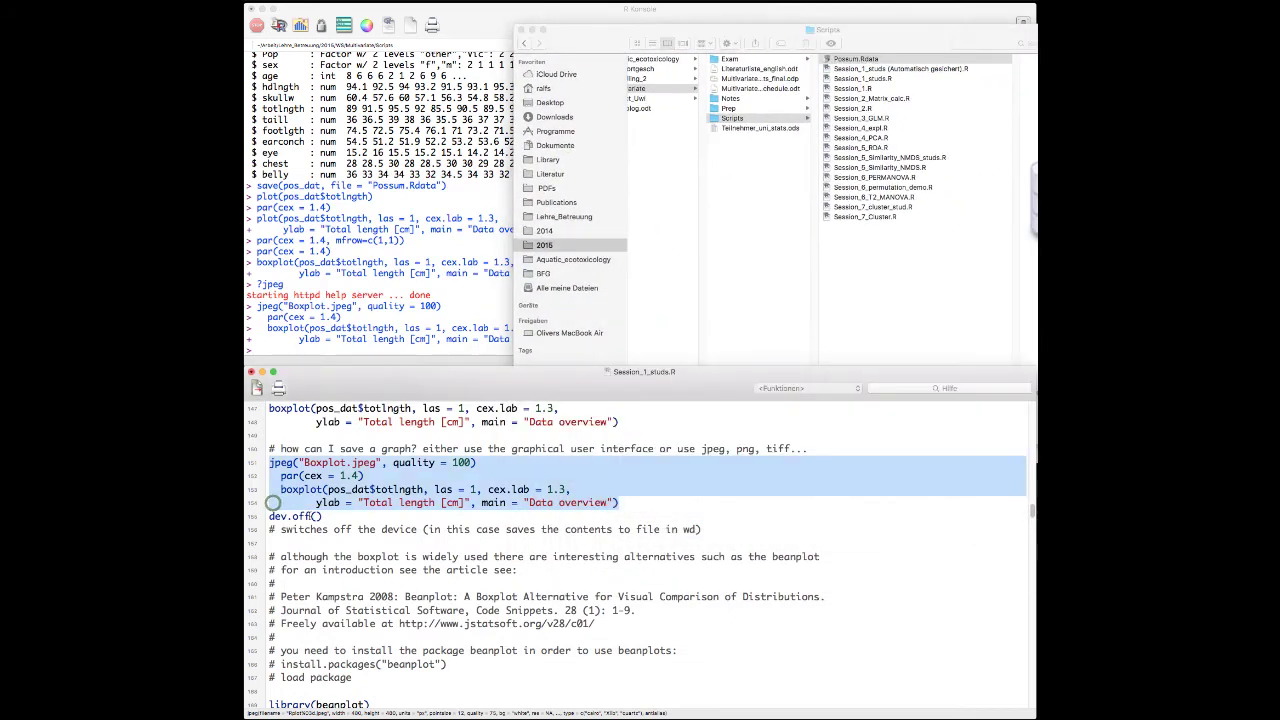
pyautogui.click(300, 516)
pyautogui.press('super+Return')
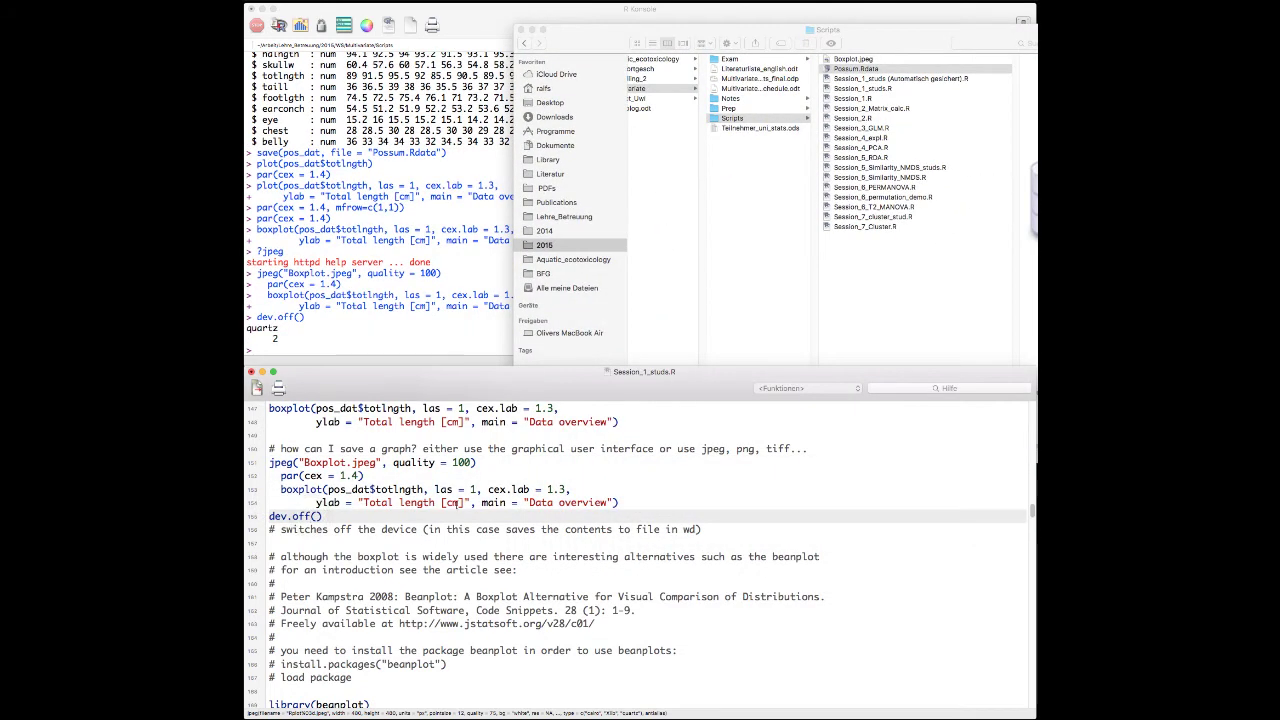
# Open the exported Boxplot.jpeg from the Scripts folder, enlarge its window to inspect the image, and close it.
pyautogui.doubleClick(934, 36)
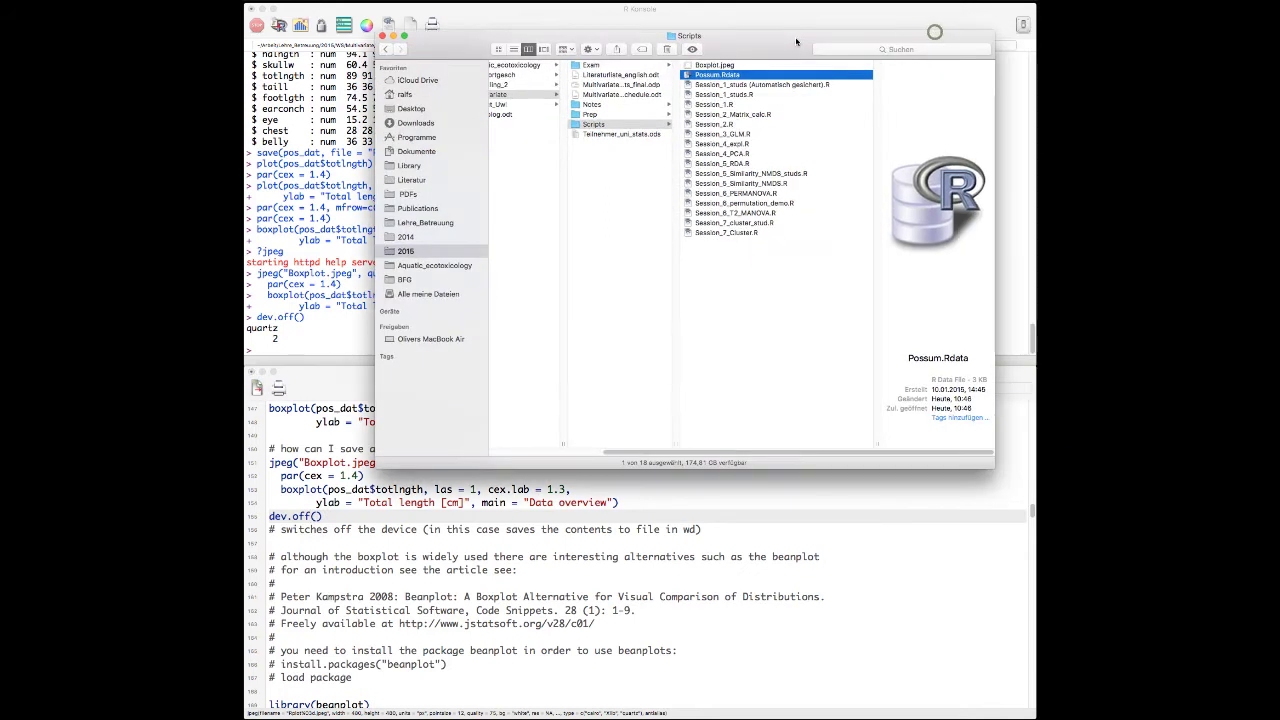
pyautogui.doubleClick(727, 64)
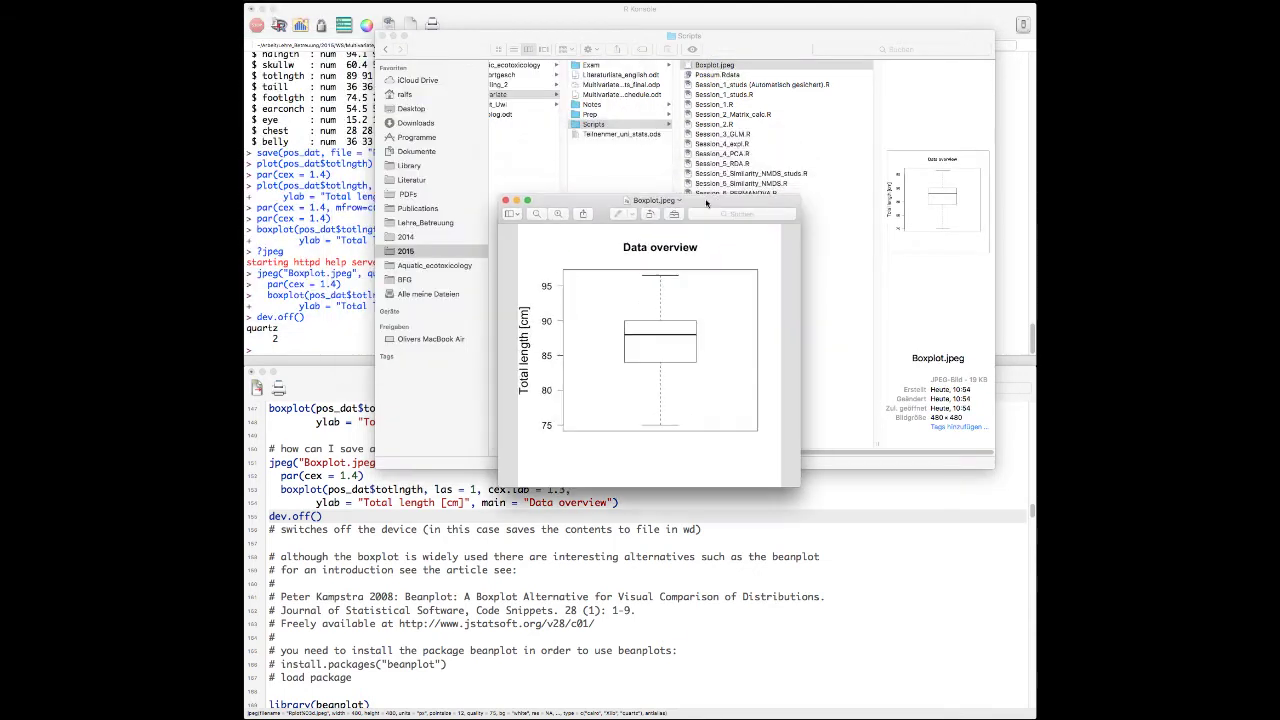
pyautogui.click(797, 484)
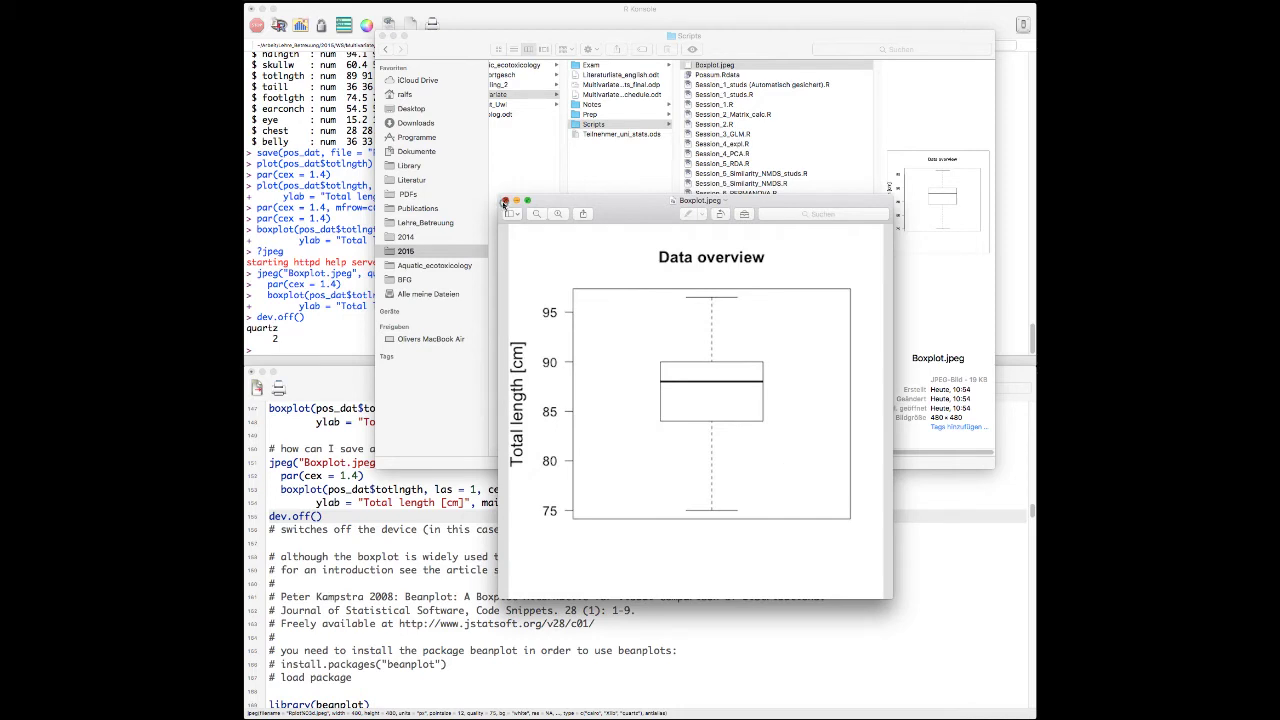
pyautogui.click(504, 203)
# Delete Boxplot.jpeg from the Scripts folder and close the folder window.
pyautogui.click(730, 40)
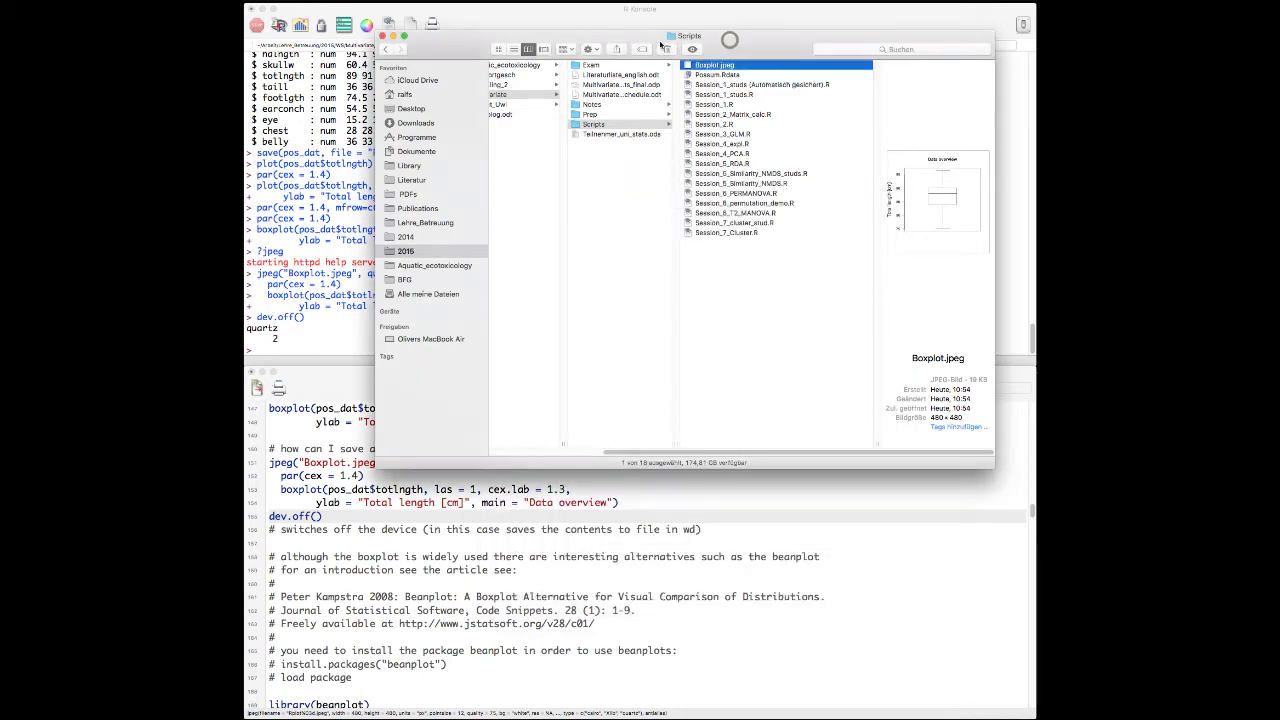
pyautogui.click(666, 48)
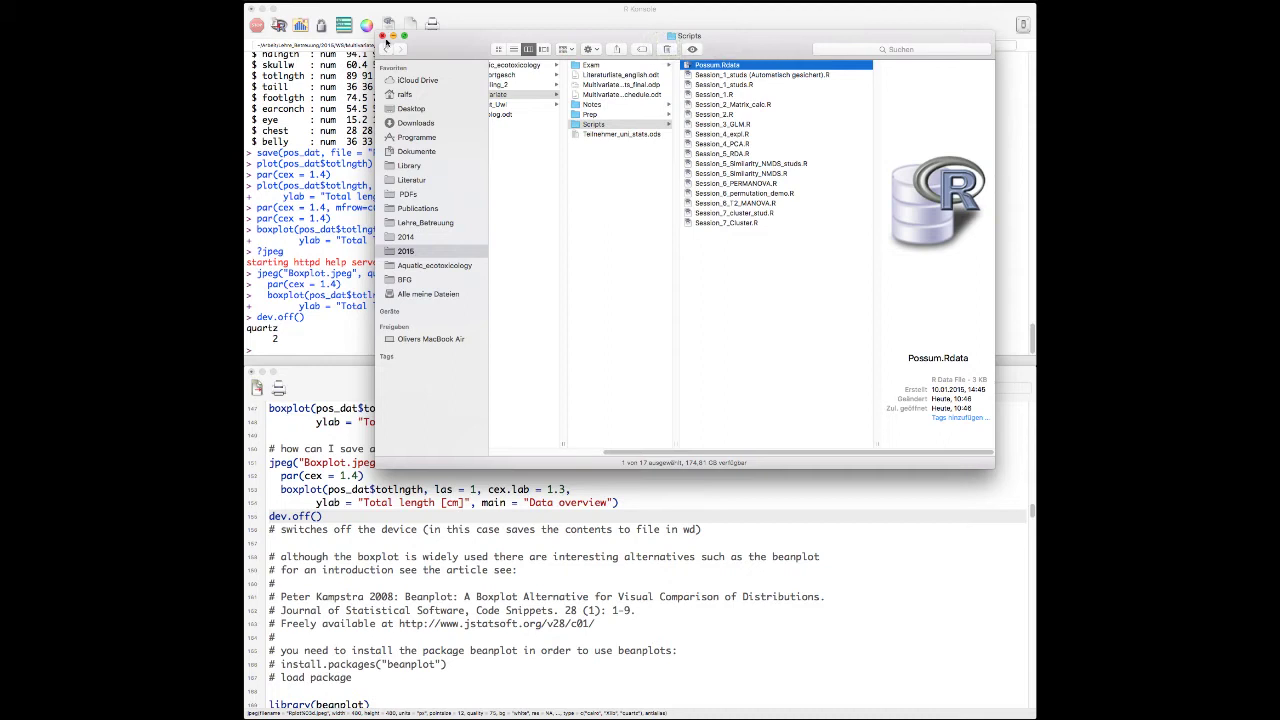
pyautogui.click(383, 36)
# Read the script's notes on the beanplot alternative and load the package by running library(beanplot).
pyautogui.click(418, 488)
pyautogui.scroll(-1, 418, 488)
pyautogui.scroll(-8, 418, 488)
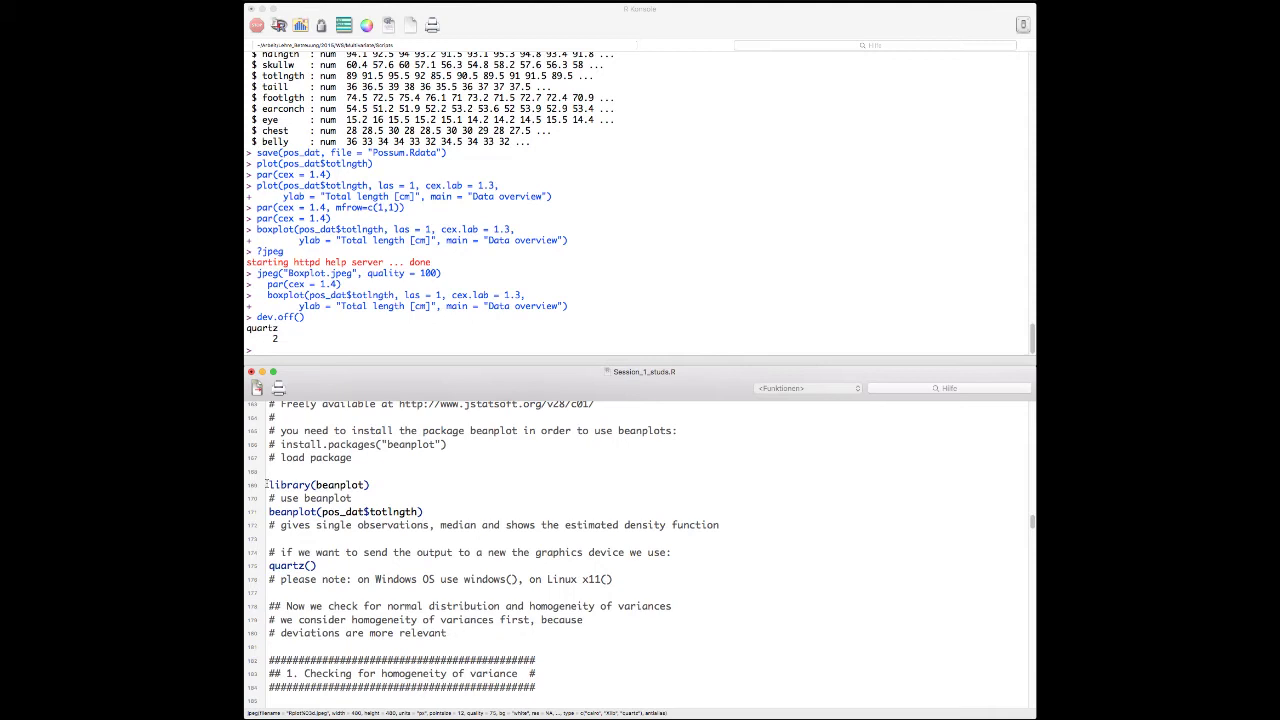
pyautogui.moveTo(267, 484); pyautogui.dragTo(378, 491)
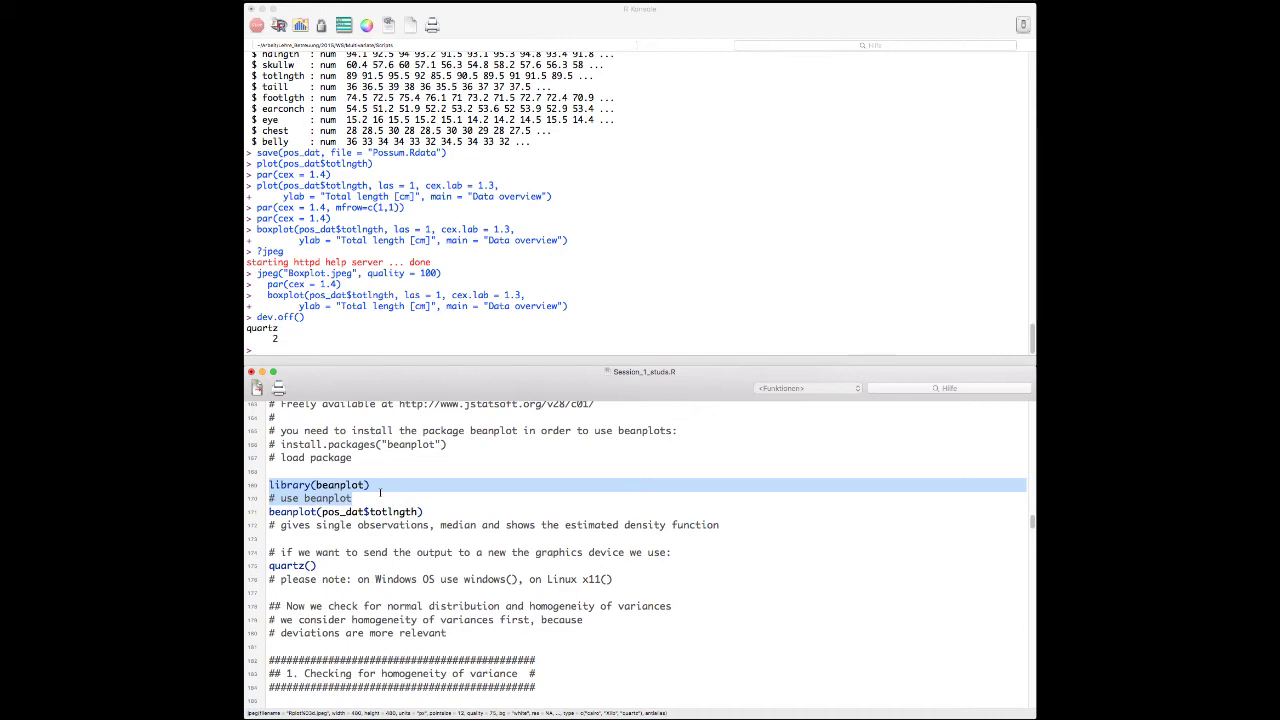
pyautogui.click(380, 491)
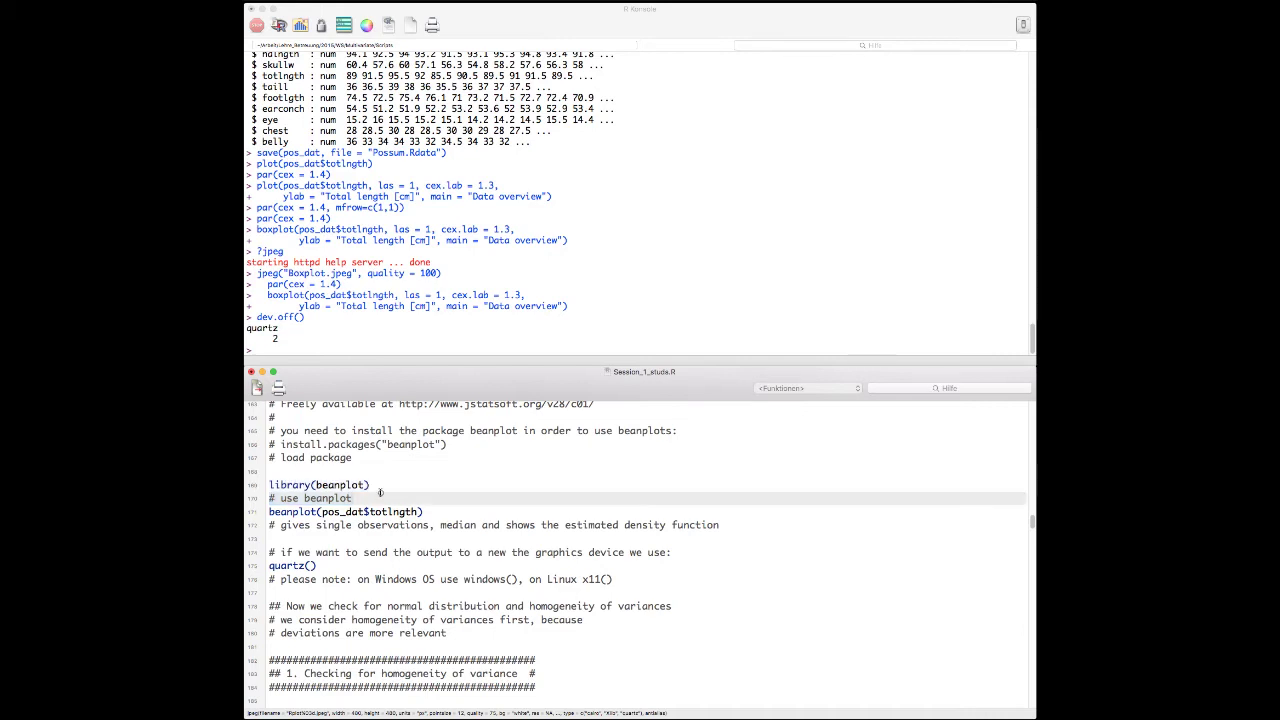
pyautogui.scroll(5, 380, 491)
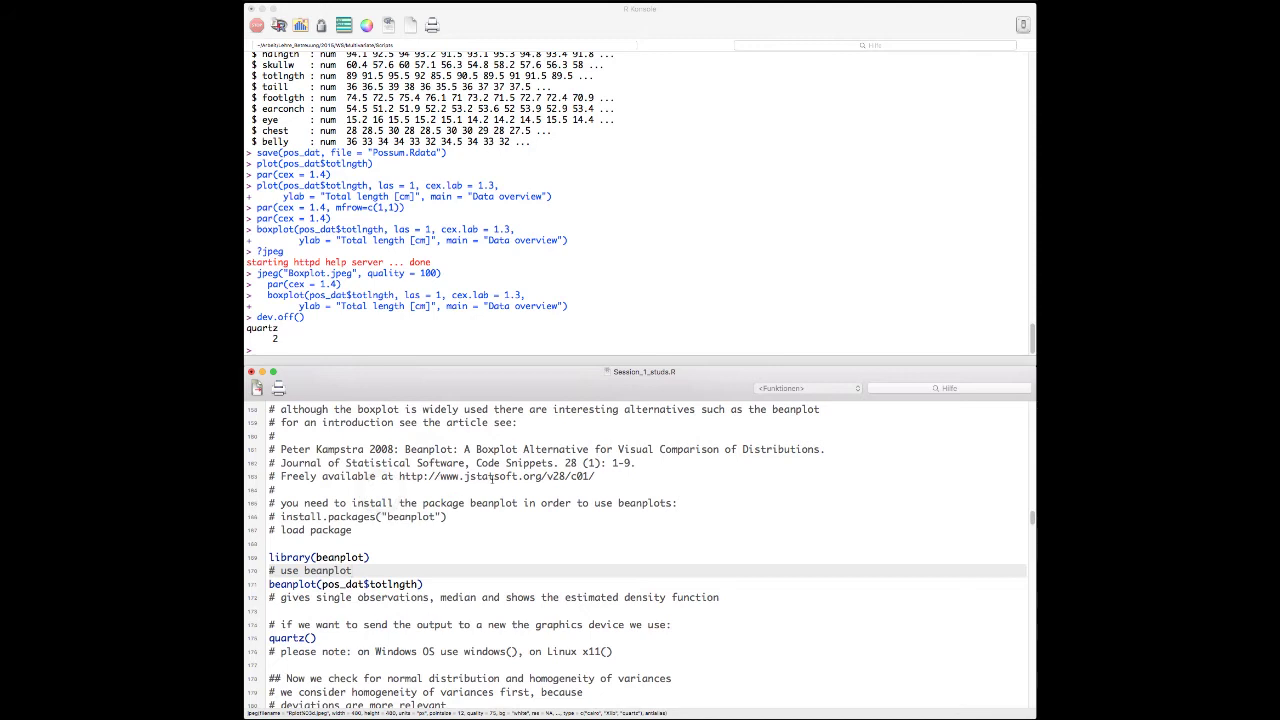
pyautogui.scroll(-4, 384, 563)
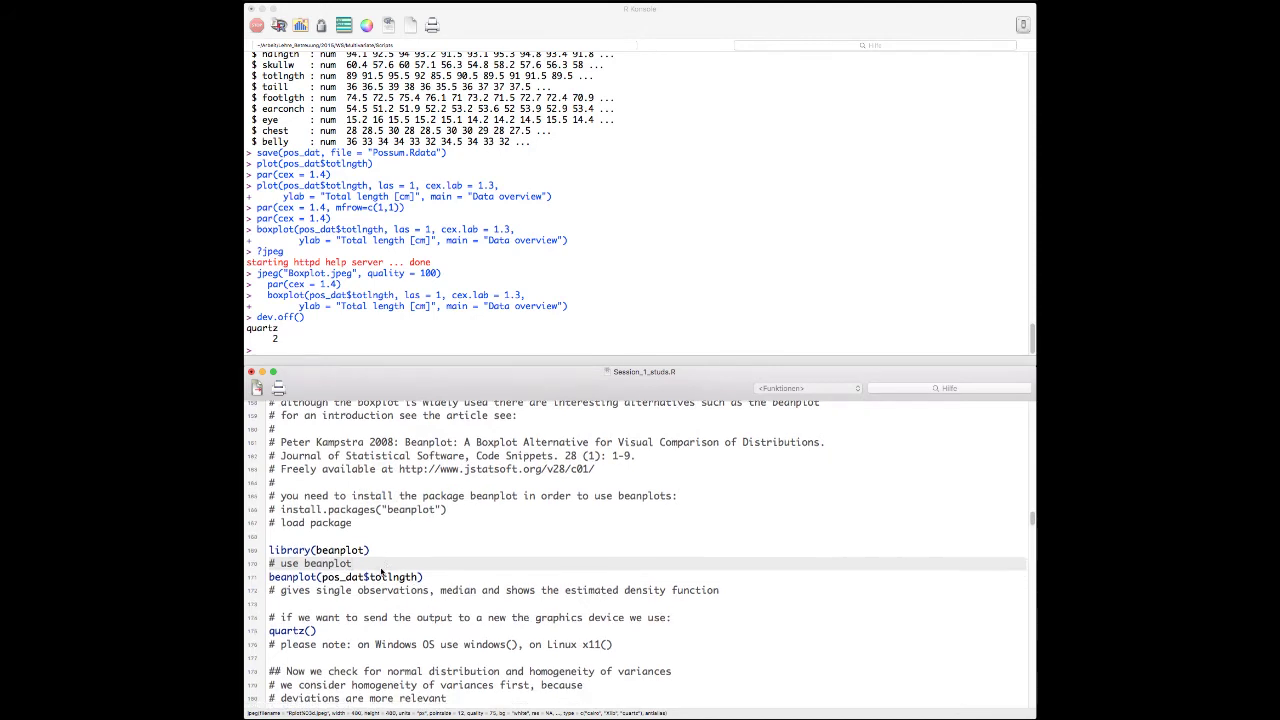
pyautogui.moveTo(270, 494); pyautogui.dragTo(370, 497)
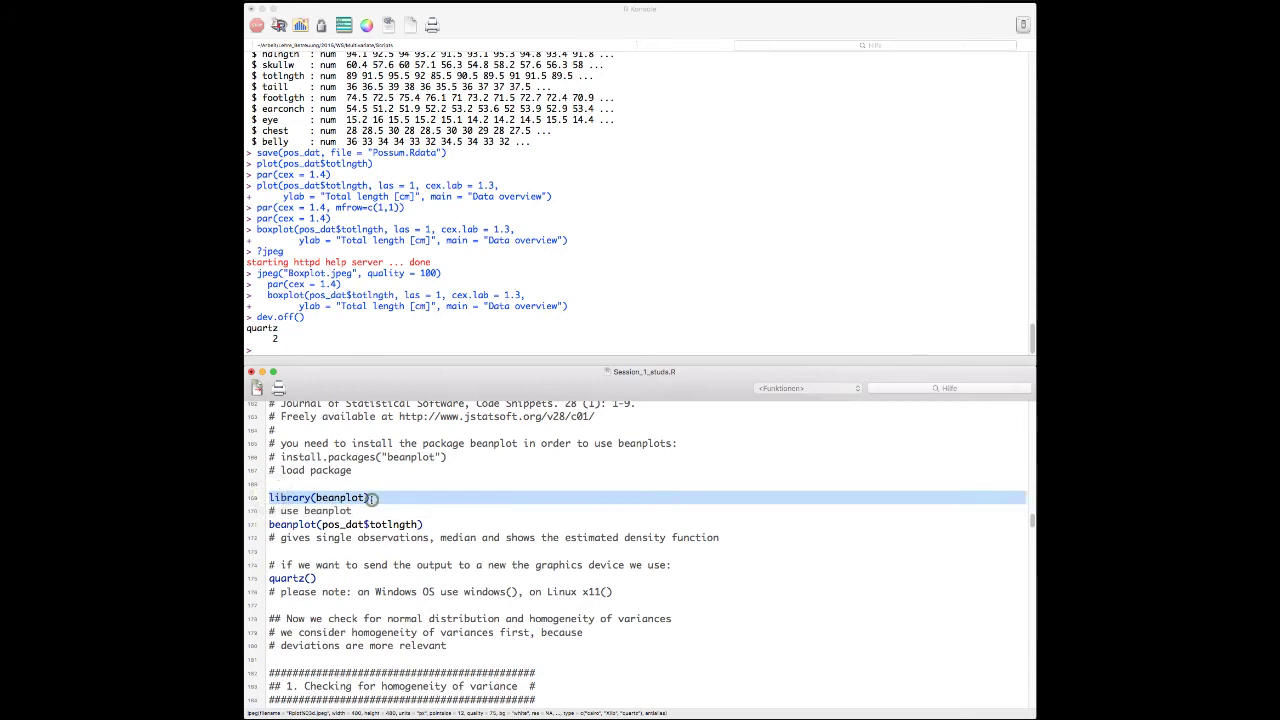
pyautogui.press('super+Return')
# Run beanplot(pos_dat$totlngth) and rearrange the console and script windows to bring the plot window into clear view.
pyautogui.click(290, 526)
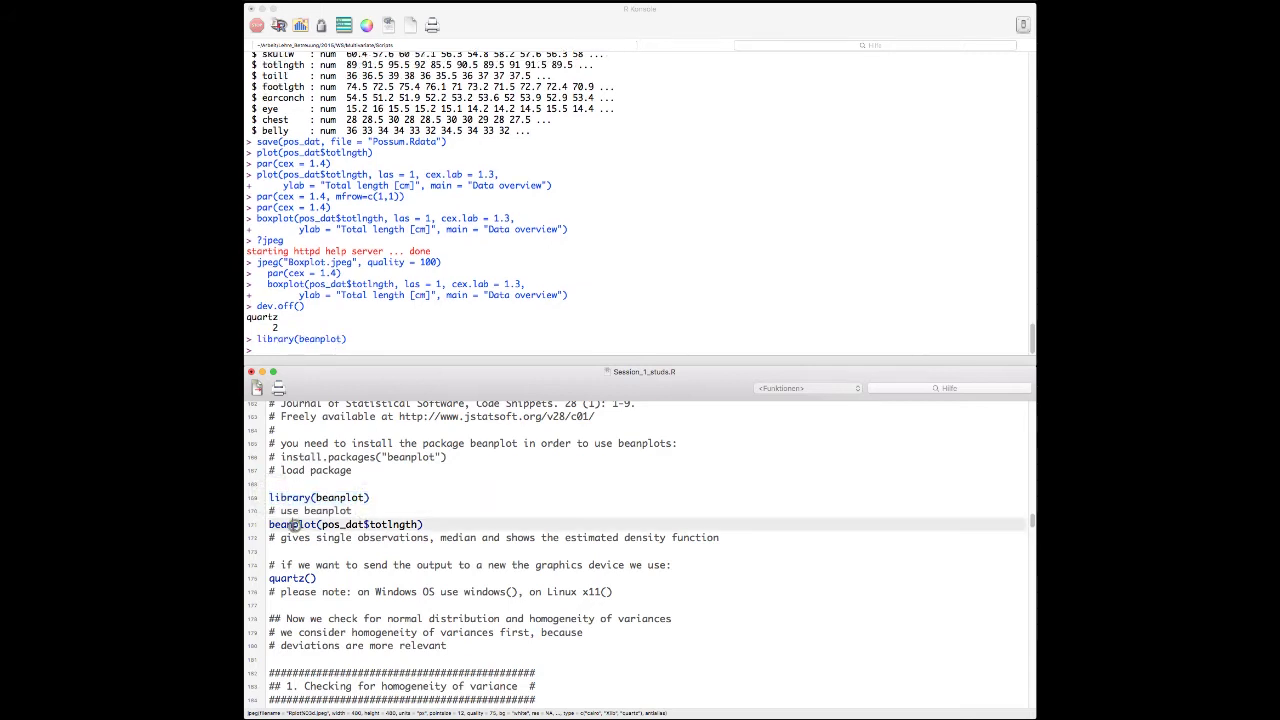
pyautogui.press('super+Return')
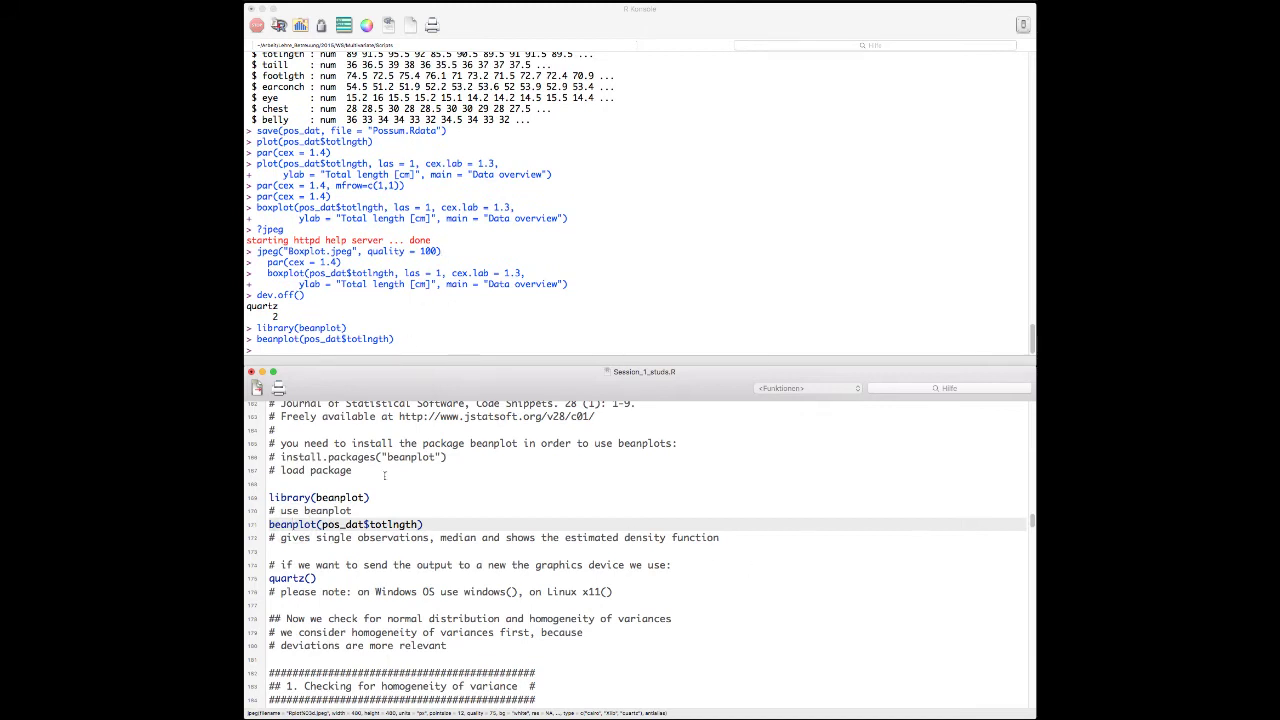
pyautogui.moveTo(602, 25); pyautogui.dragTo(818, 23)
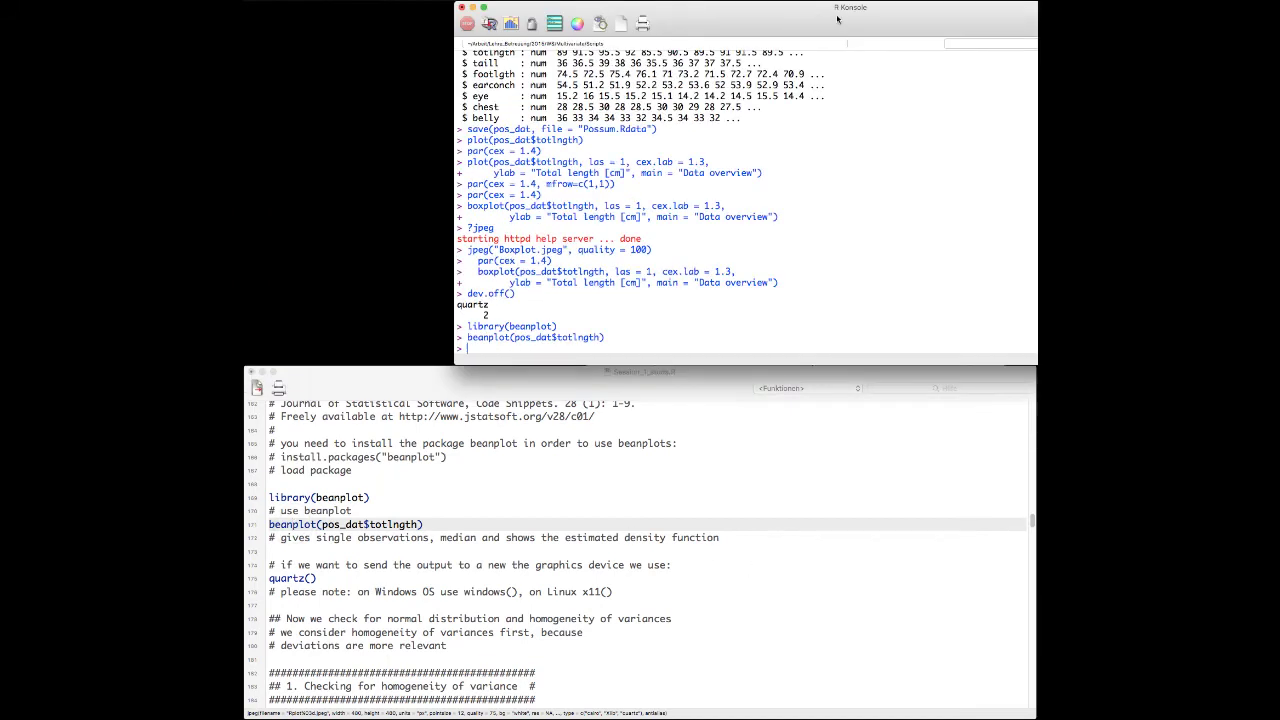
pyautogui.doubleClick(605, 24)
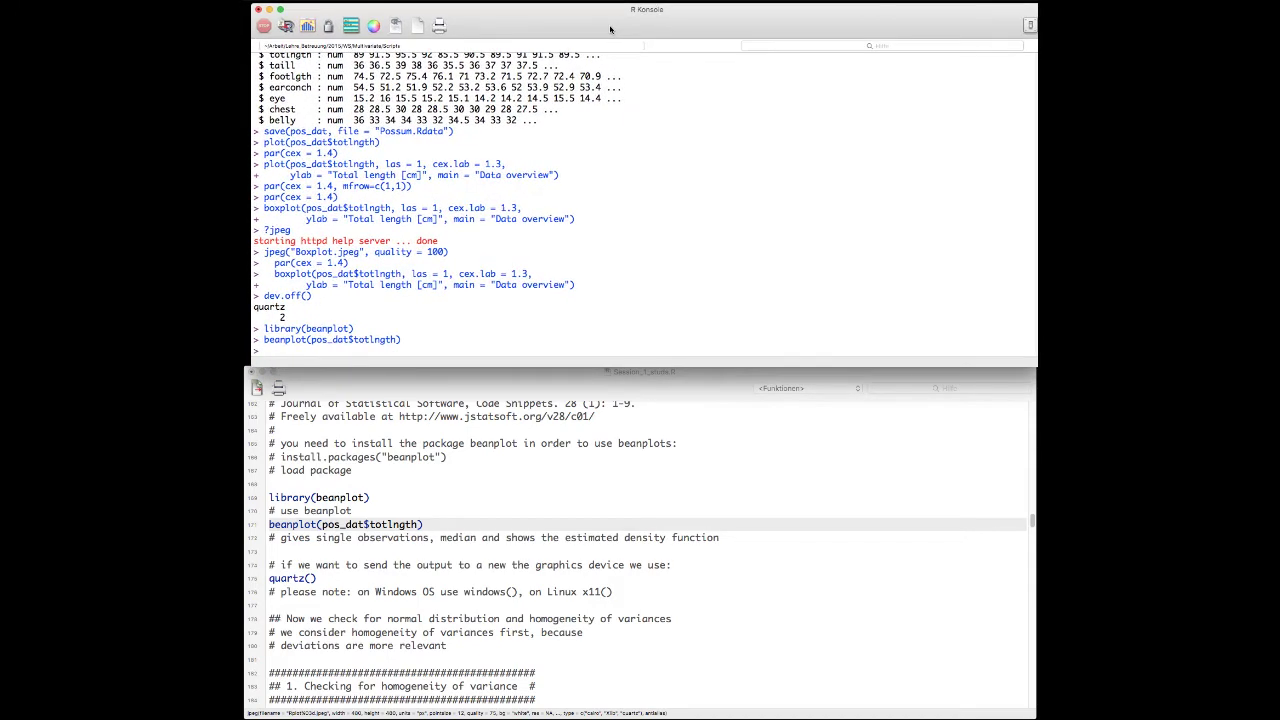
pyautogui.moveTo(589, 372)
pyautogui.mouseDown()
pyautogui.moveTo(647, 600)
pyautogui.moveTo(571, 375)
pyautogui.moveTo(585, 407)
pyautogui.moveTo(583, 396)
pyautogui.mouseUp()
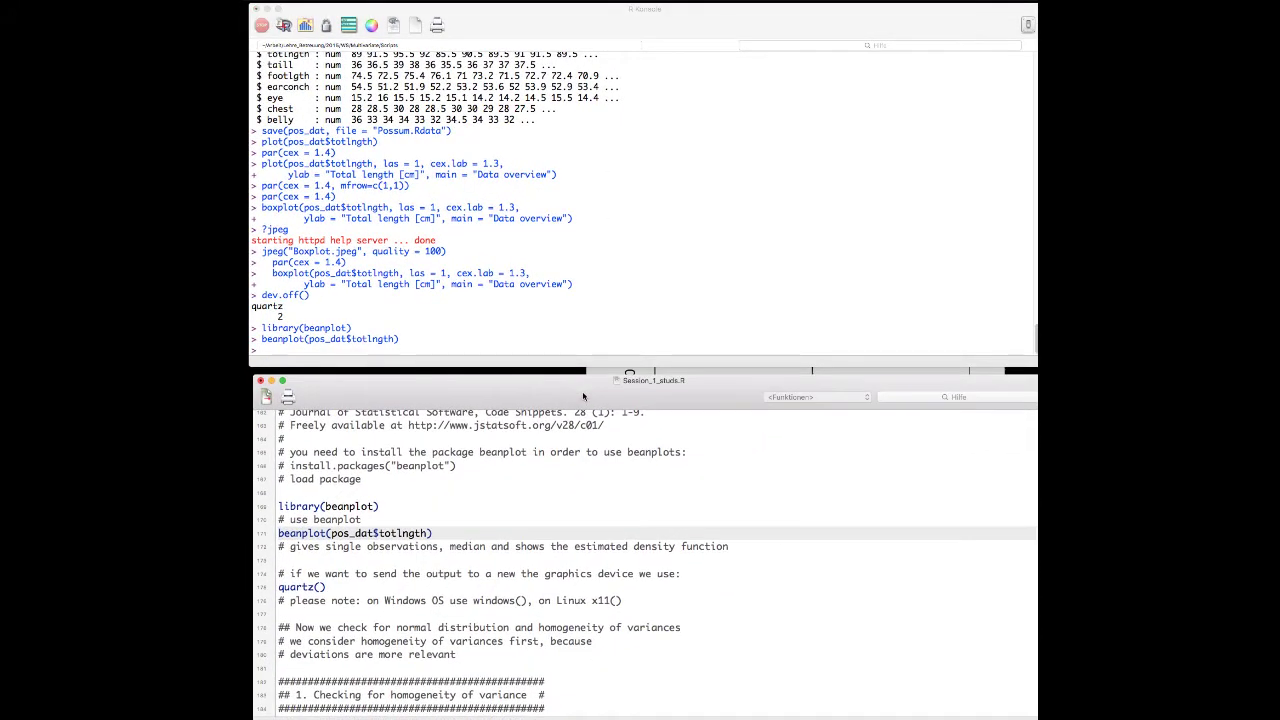
pyautogui.click(684, 373)
pyautogui.moveTo(737, 53); pyautogui.dragTo(689, 60)
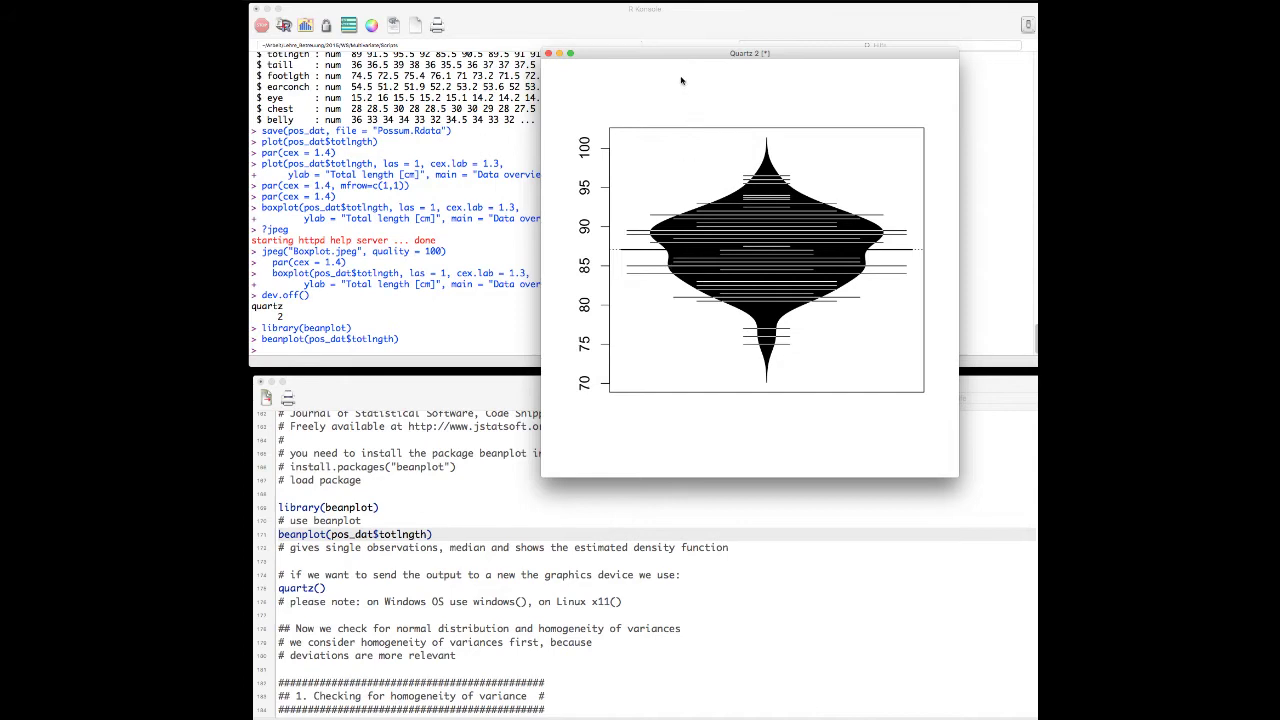
pyautogui.moveTo(681, 57); pyautogui.dragTo(552, 76)
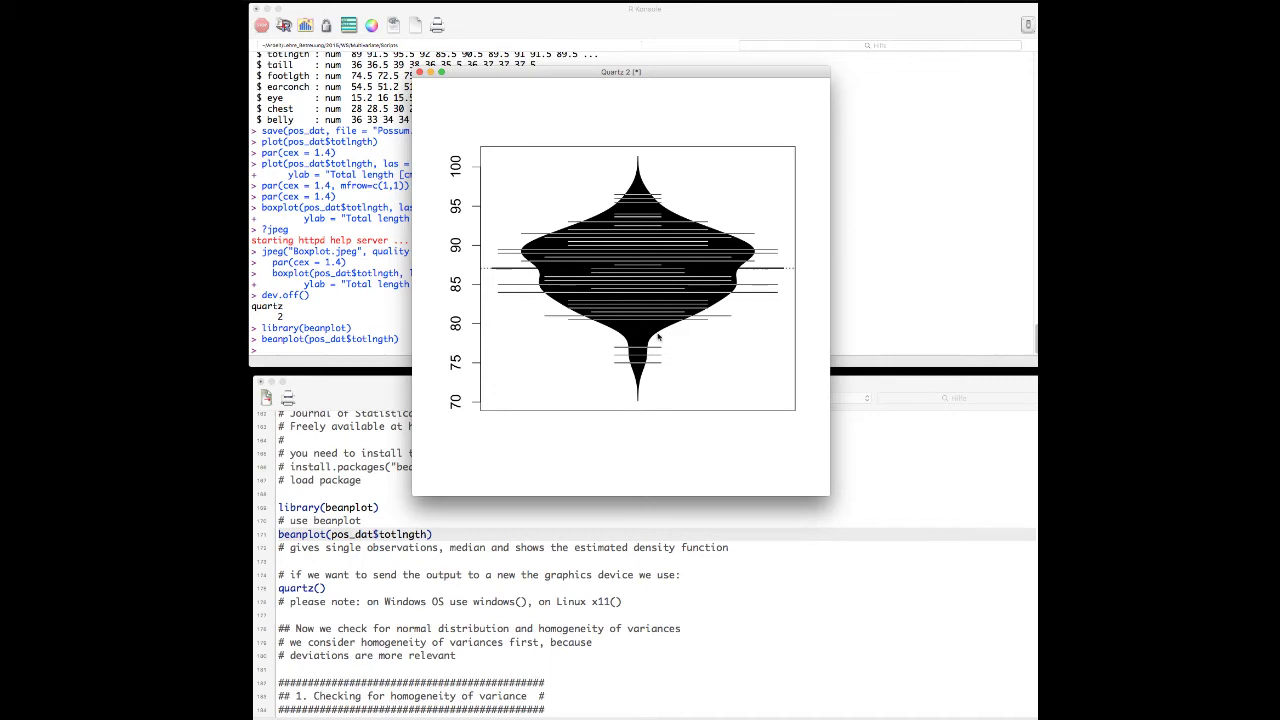
# Go to the script's section on checking homogeneity of variance and rearrange the script and plot windows so the code and console stay readable.
pyautogui.click(389, 549)
pyautogui.scroll(-3, 419, 550)
pyautogui.scroll(-8, 419, 550)
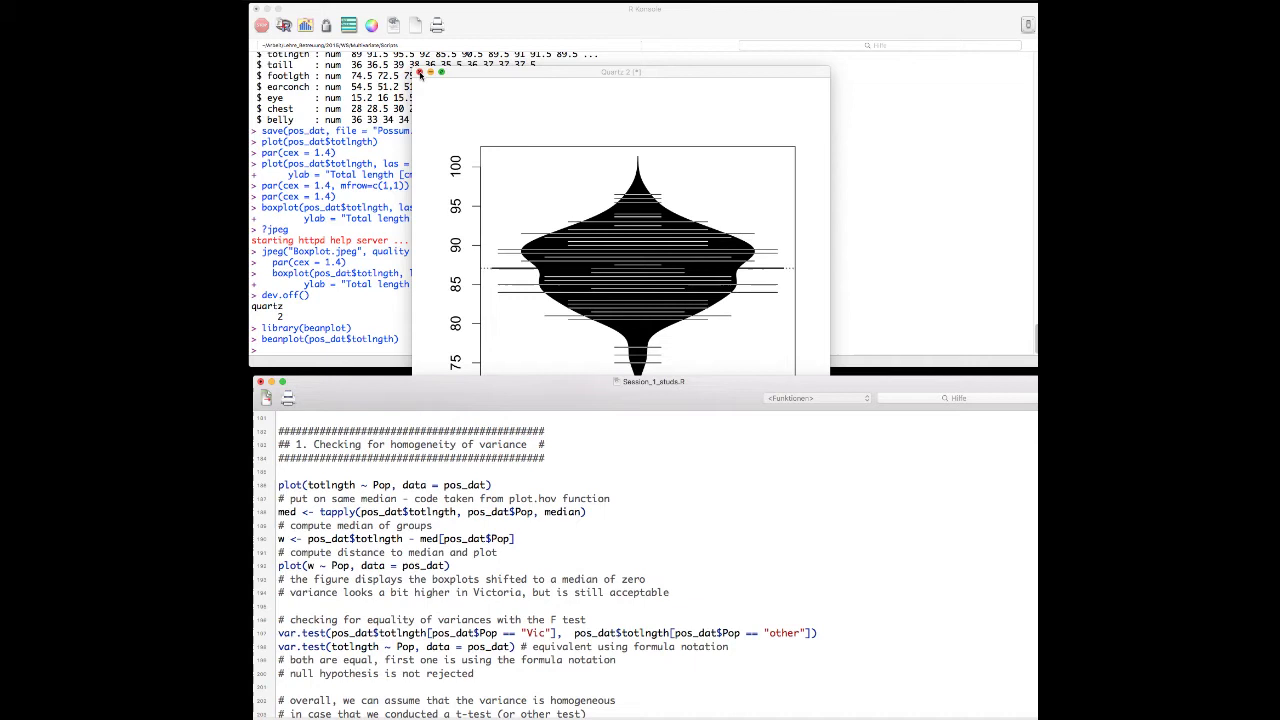
pyautogui.moveTo(612, 400); pyautogui.dragTo(605, 392)
pyautogui.click(331, 479)
pyautogui.doubleClick(331, 479)
pyautogui.click(421, 477)
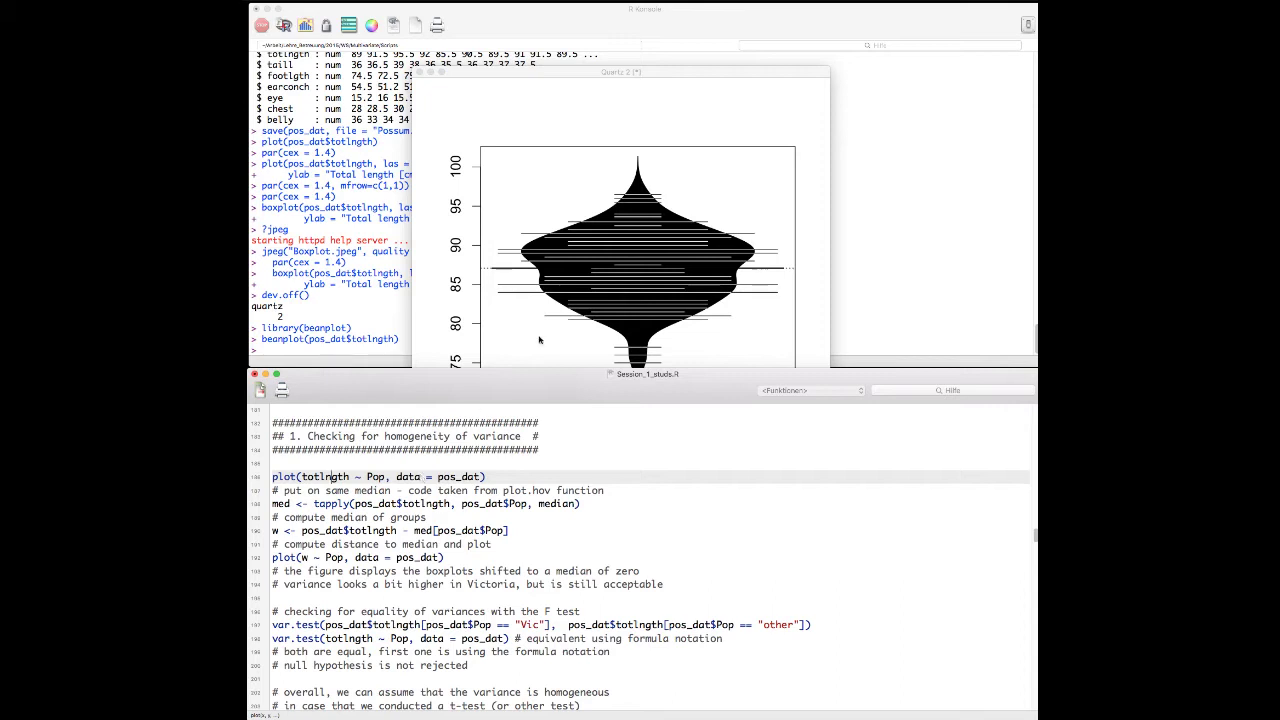
pyautogui.click(672, 72)
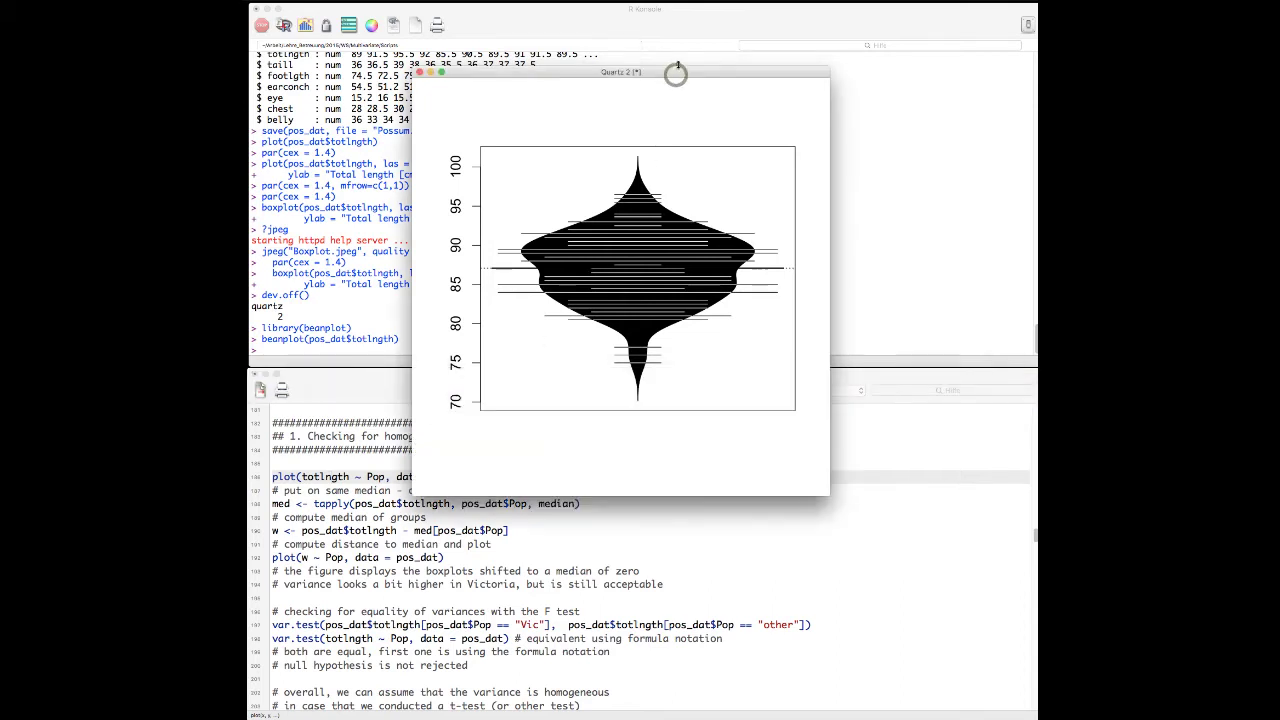
pyautogui.moveTo(676, 66); pyautogui.dragTo(816, 30)
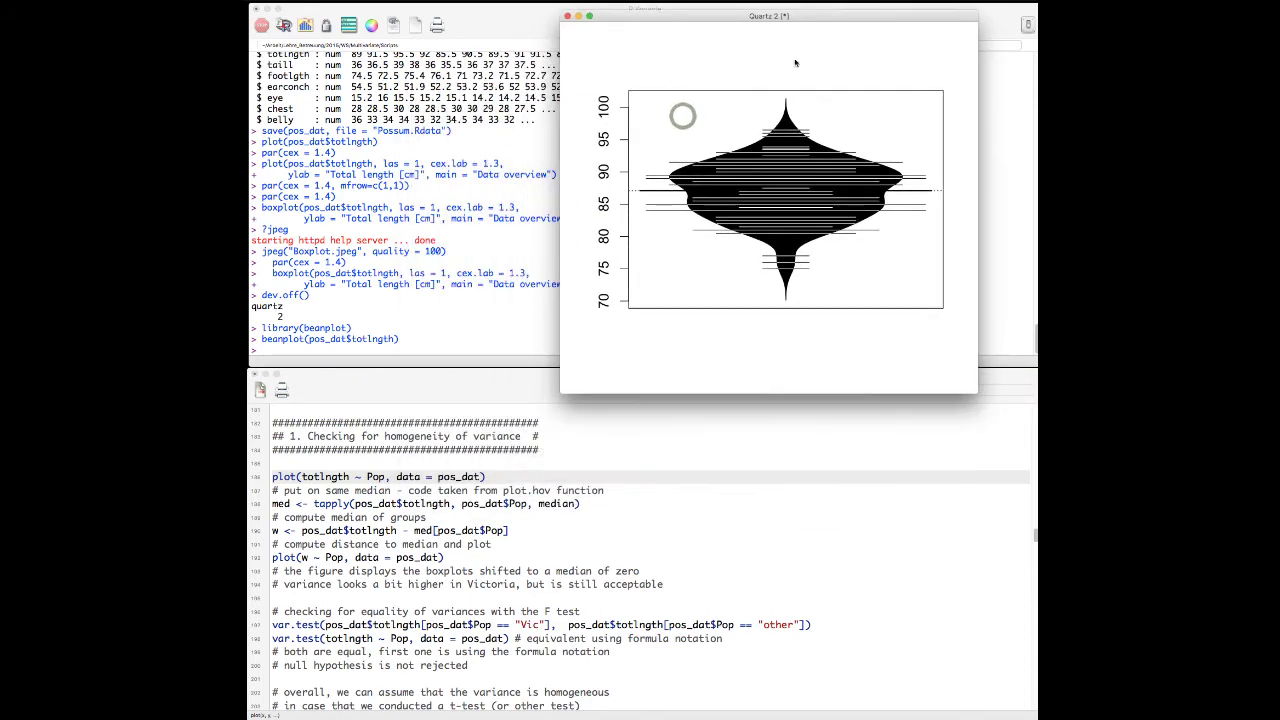
# Run plot(totlngth ~ Pop, data = pos_dat) and bring the plot window to the front.
pyautogui.click(346, 485)
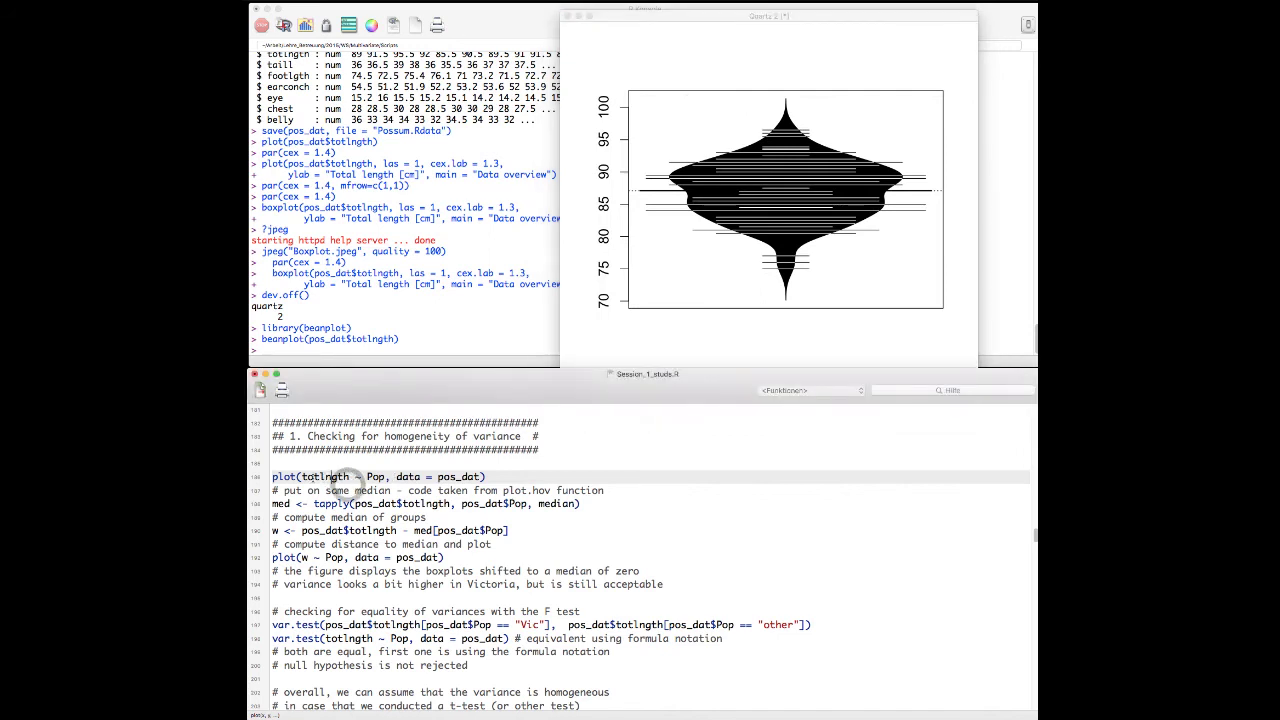
pyautogui.click(273, 477)
pyautogui.press('super+Return')
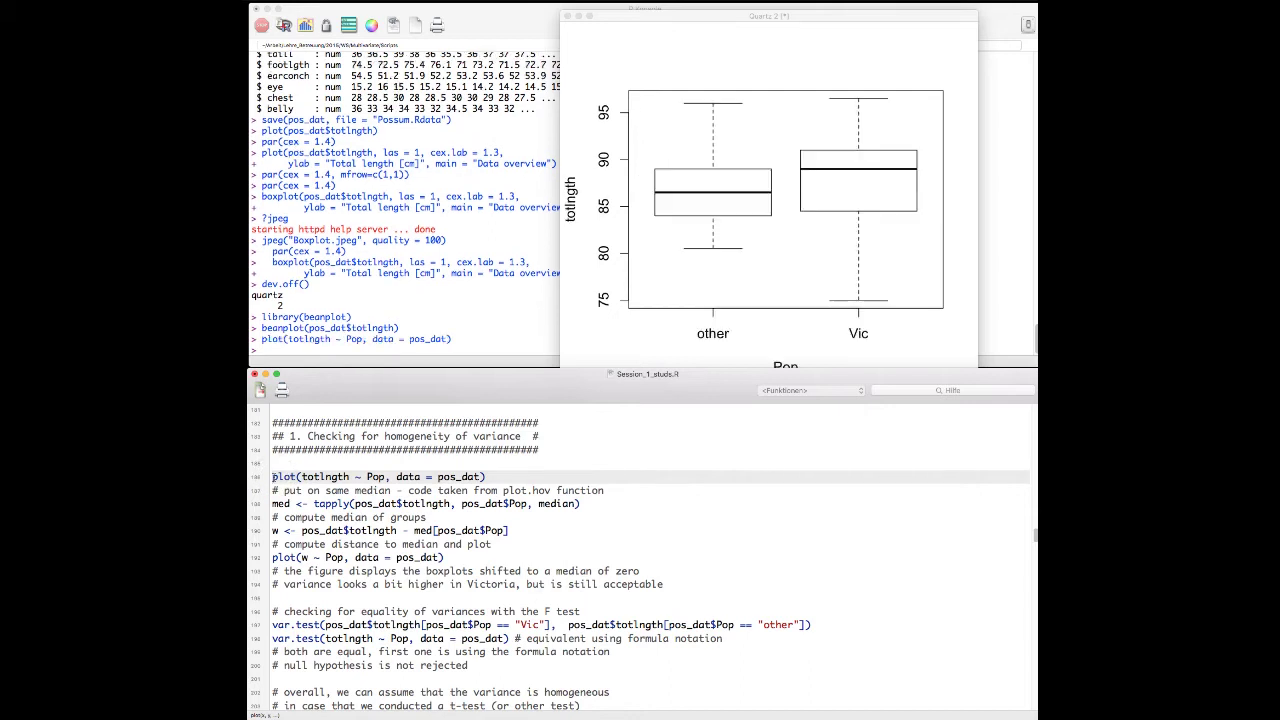
pyautogui.click(743, 262)
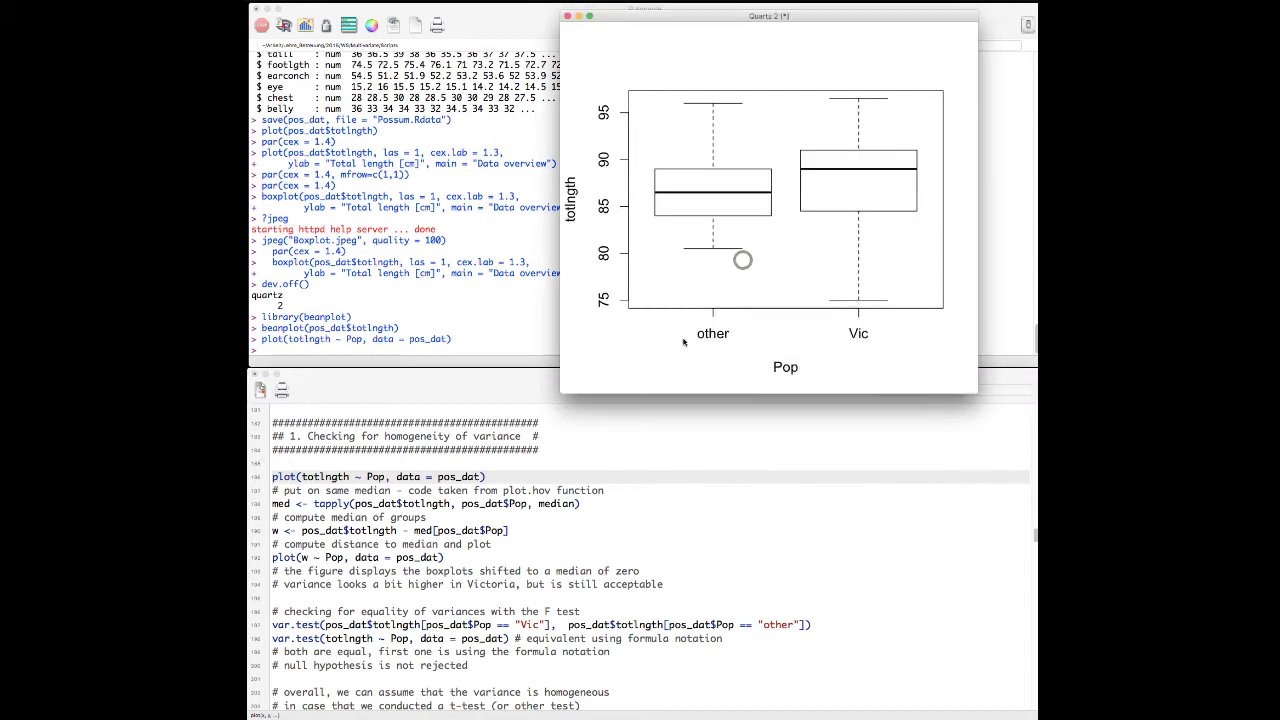
# Examine the formula totlngth ~ Pop in the plot call and compare its two variables with the axes of the boxplot.
pyautogui.click(369, 477)
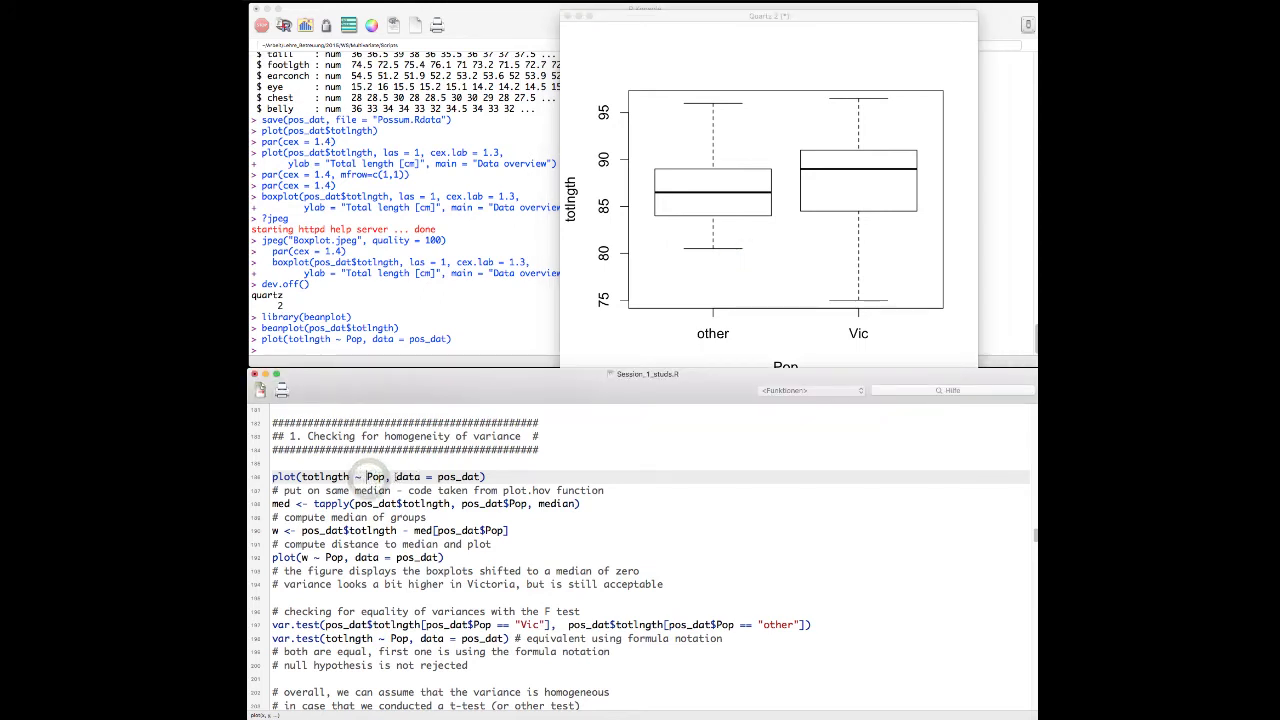
pyautogui.moveTo(300, 477); pyautogui.dragTo(386, 477)
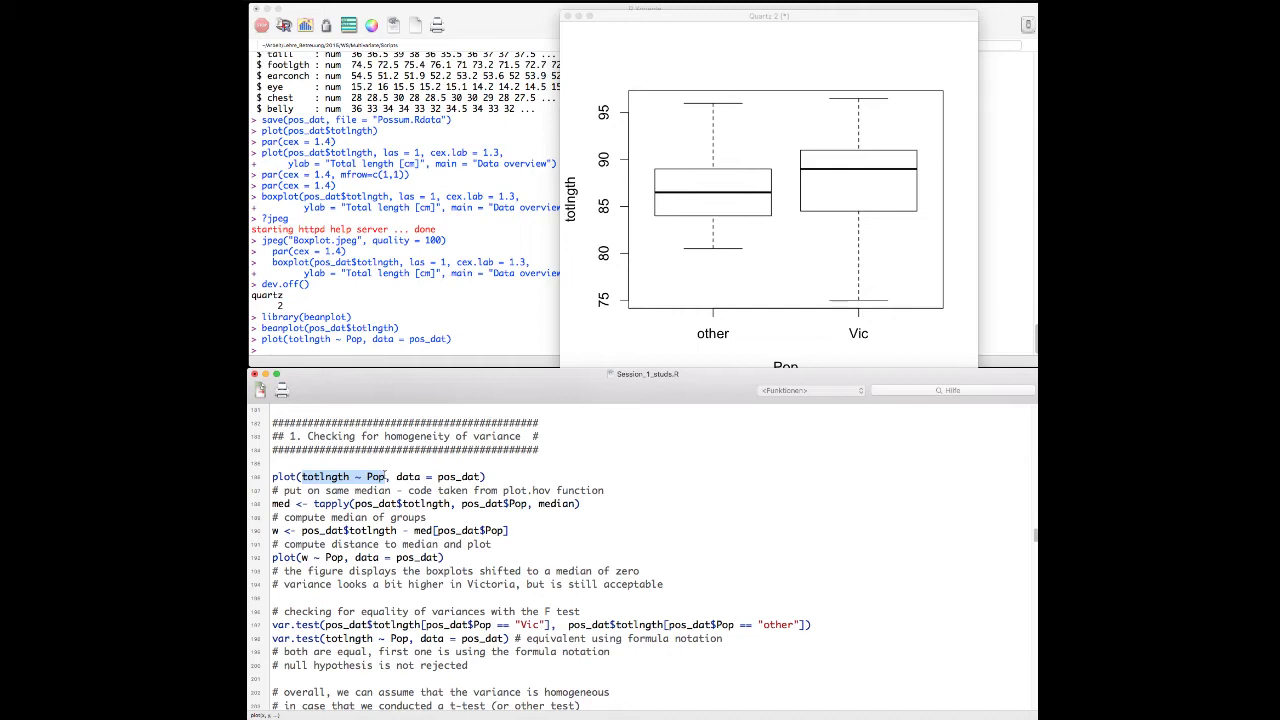
pyautogui.click(353, 477)
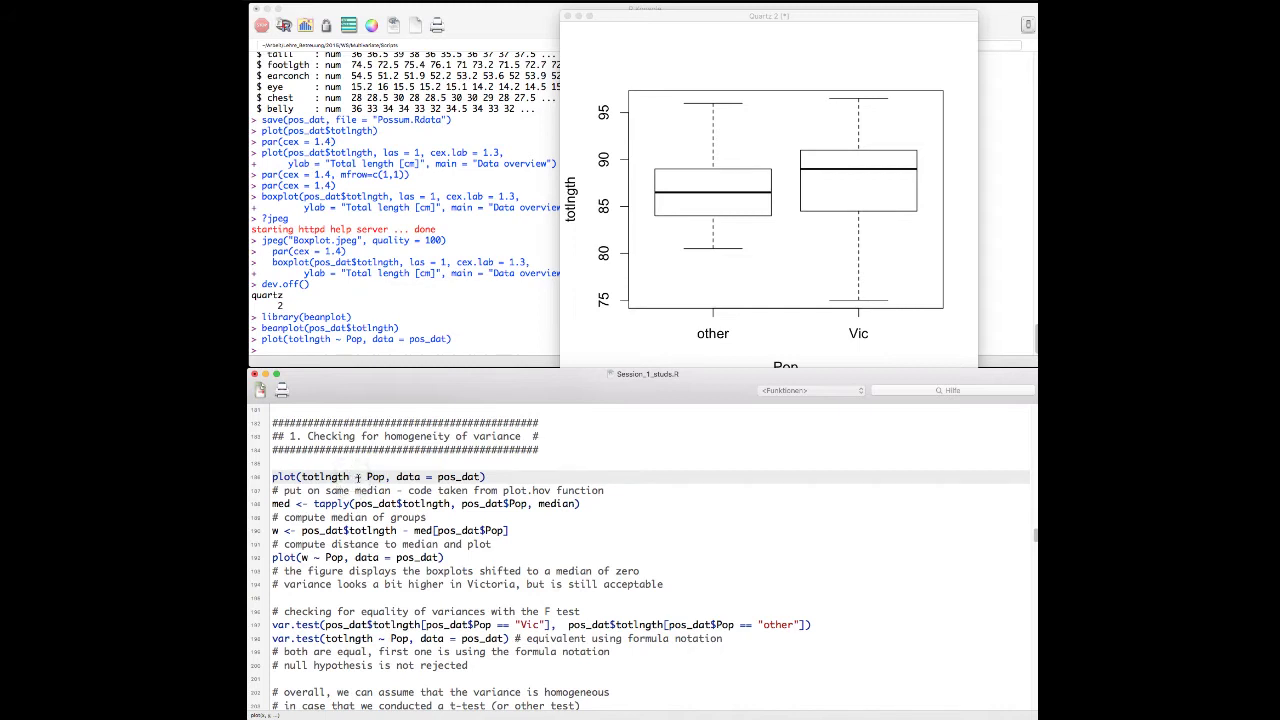
pyautogui.click(371, 477)
pyautogui.doubleClick(371, 477)
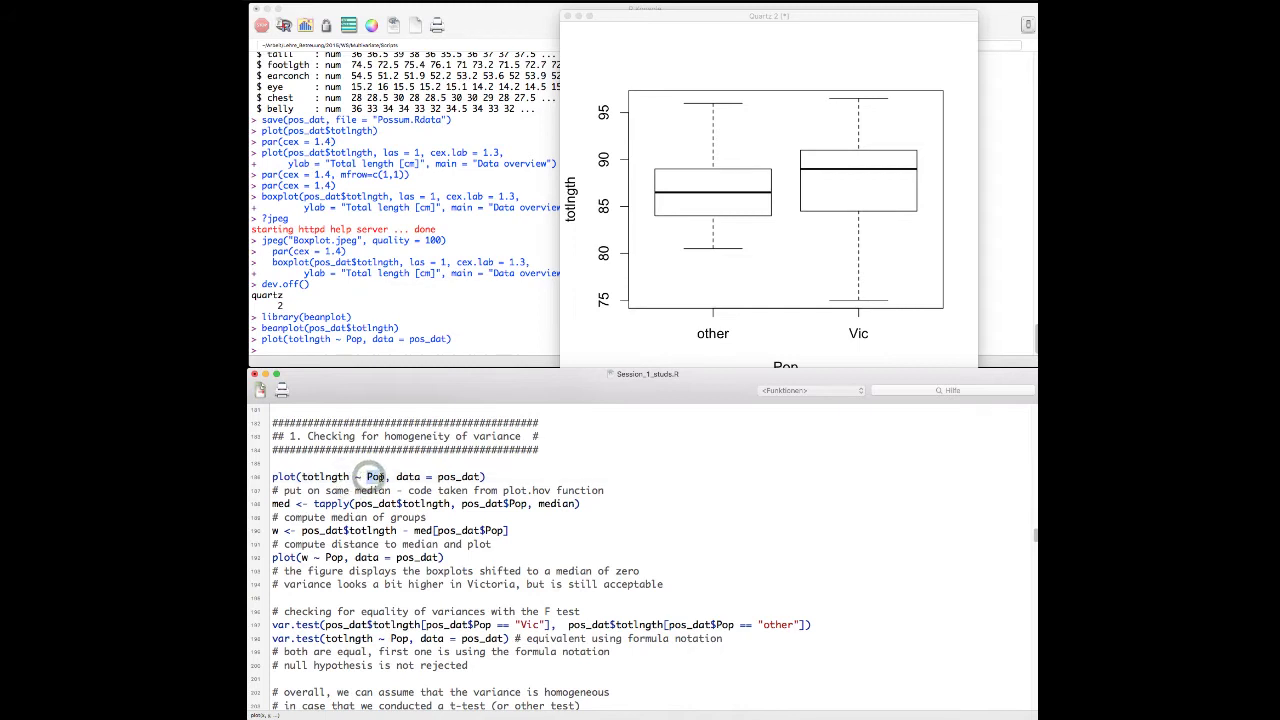
pyautogui.click(303, 477)
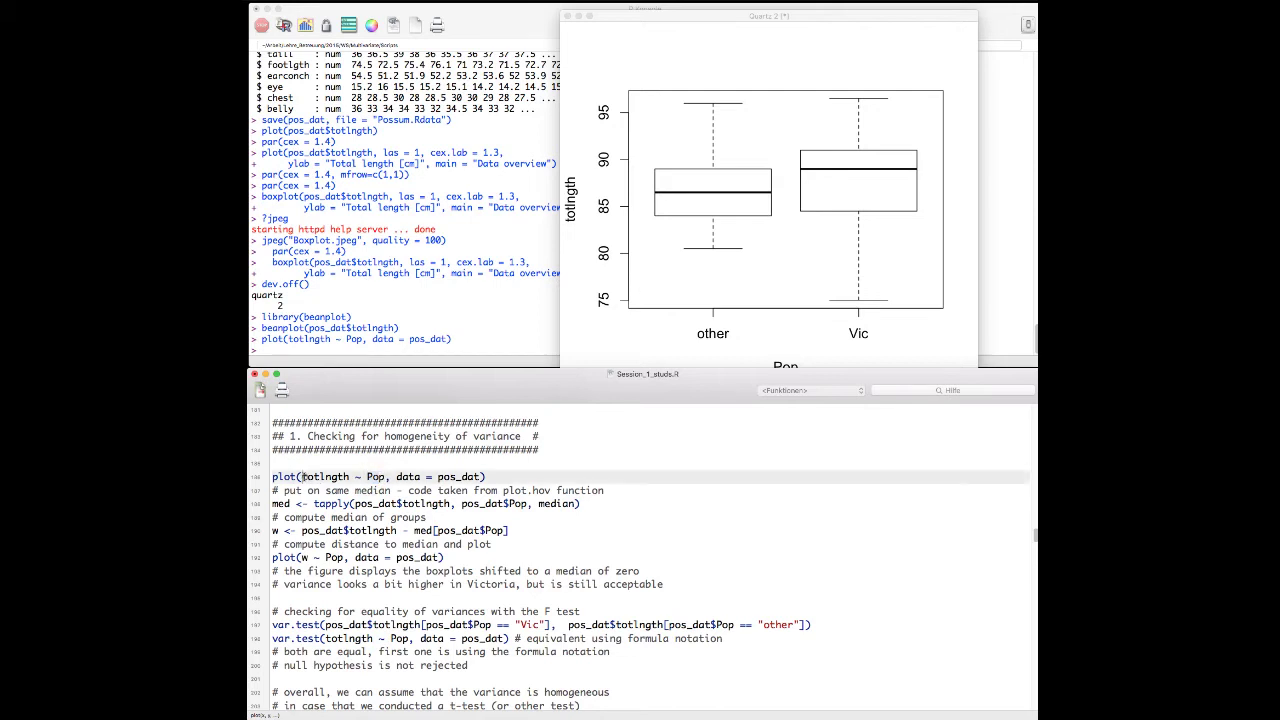
pyautogui.click(362, 477)
pyautogui.doubleClick(304, 477)
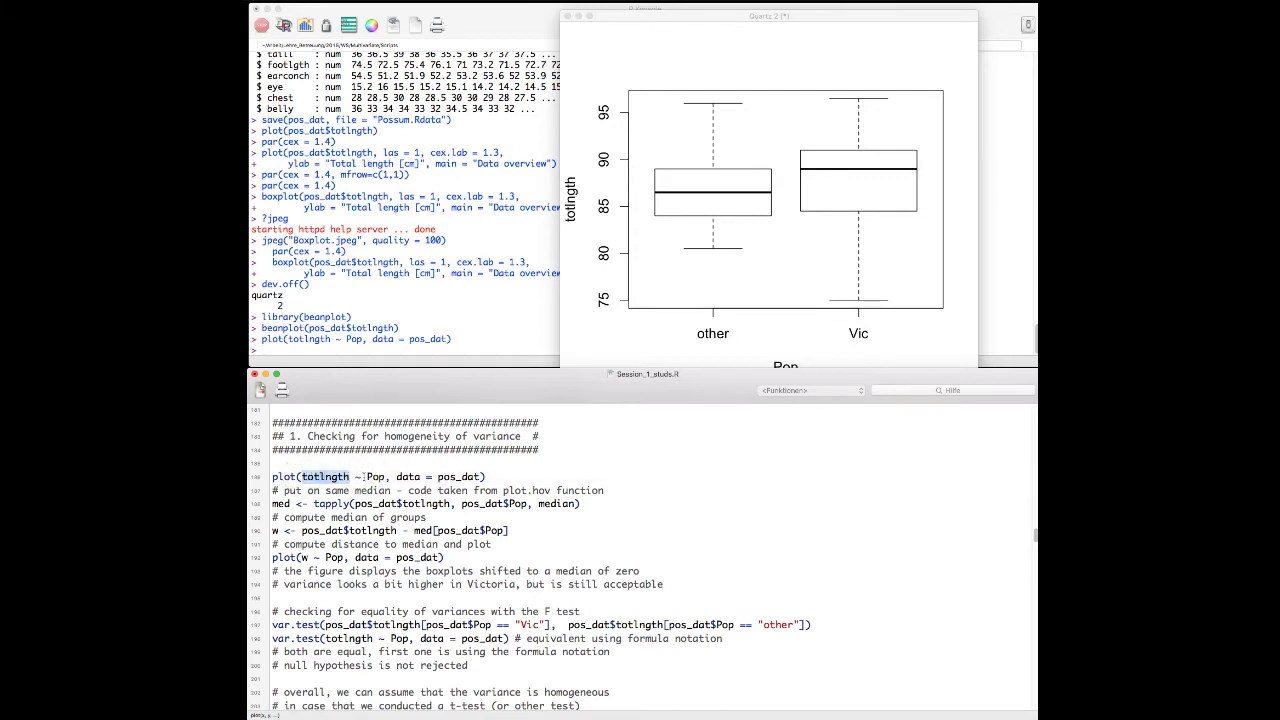
pyautogui.doubleClick(372, 477)
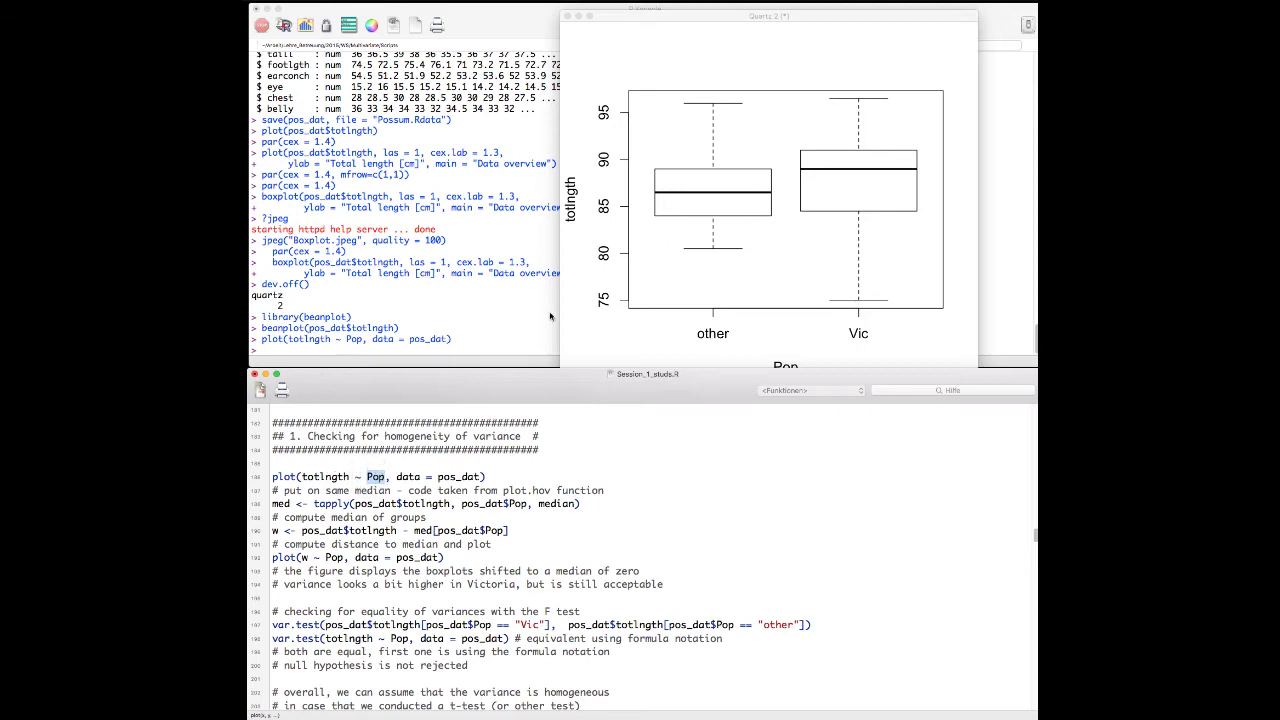
pyautogui.click(588, 248)
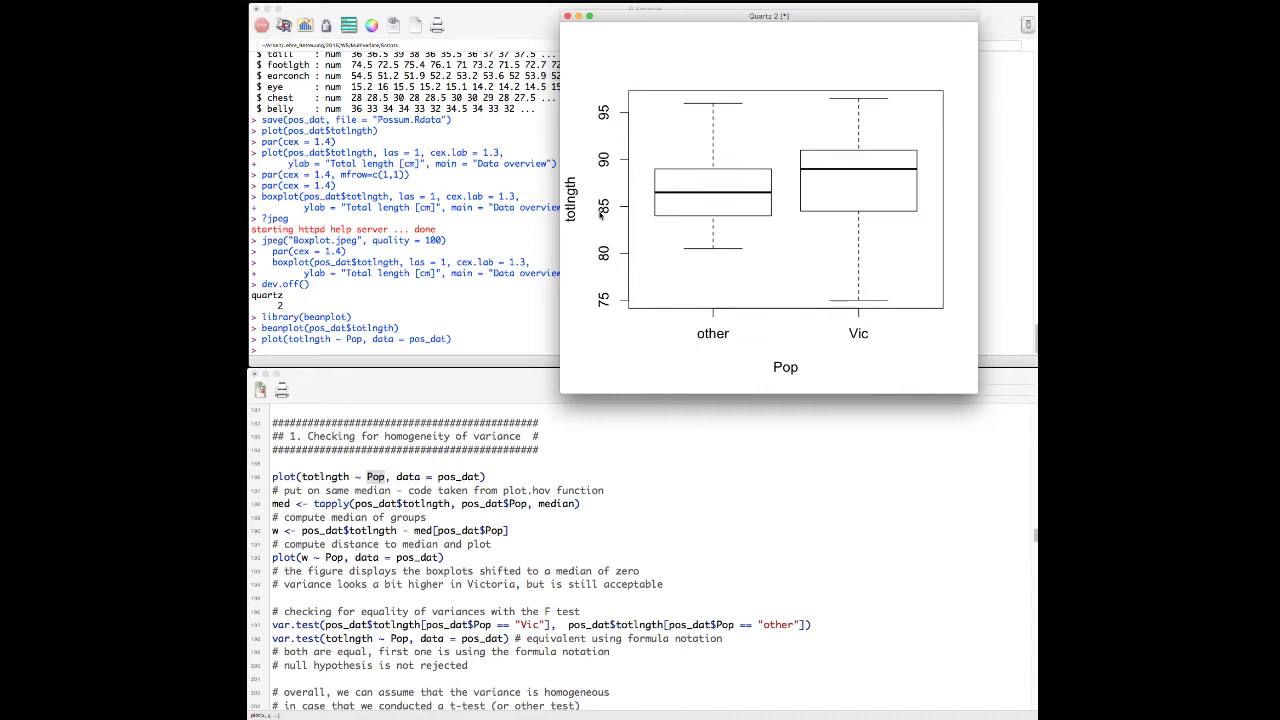
pyautogui.click(605, 199)
# Compute the group medians by running med <- tapply(pos_dat$totlngth, pos_dat$Pop, median).
pyautogui.click(305, 503)
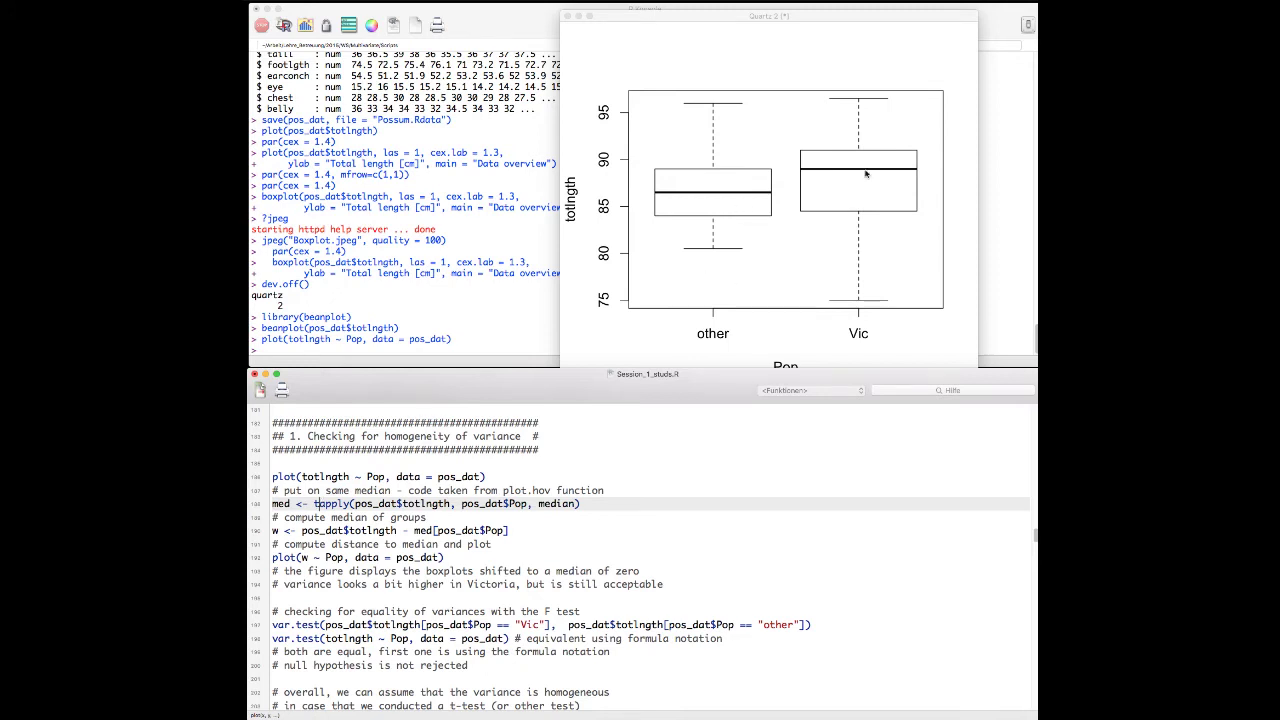
pyautogui.click(357, 504)
pyautogui.click(328, 503)
pyautogui.click(386, 504)
pyautogui.press('super+Return')
# Compute each observation's distance to its group median by running w <- pos_dat$totlngth - med[pos_dat$Pop].
pyautogui.scroll(-2, 386, 506)
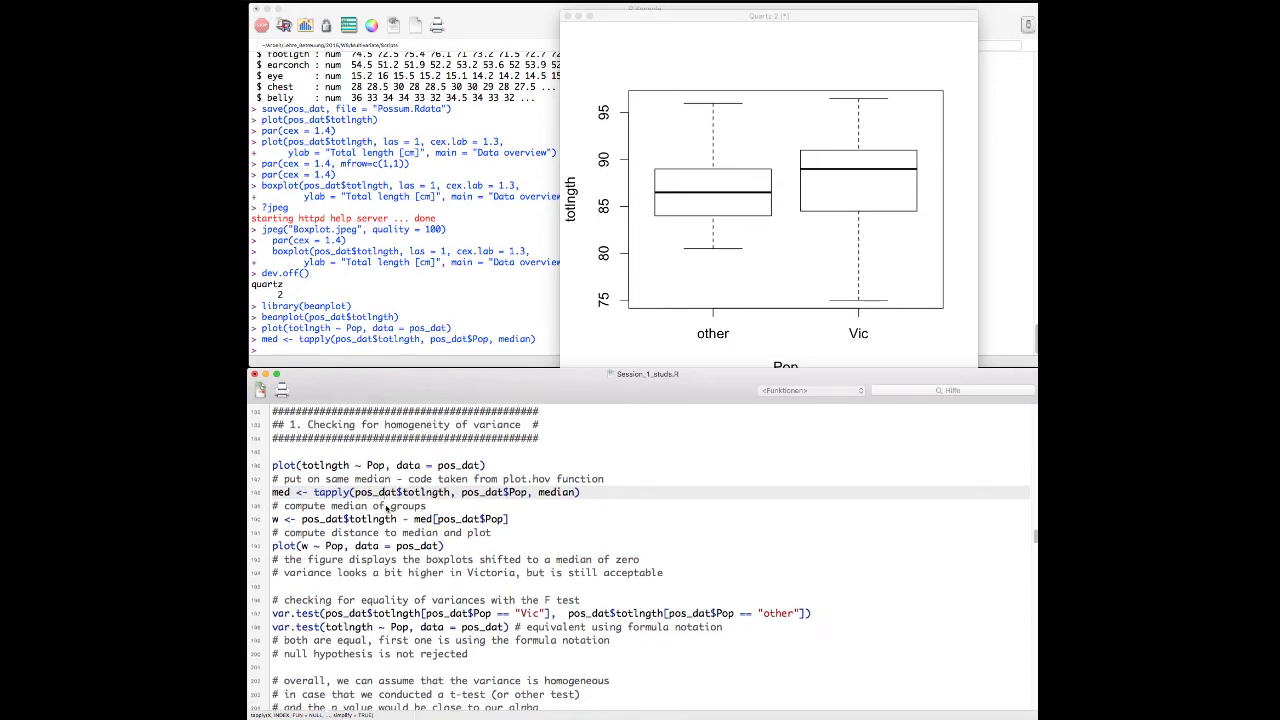
pyautogui.click(387, 497)
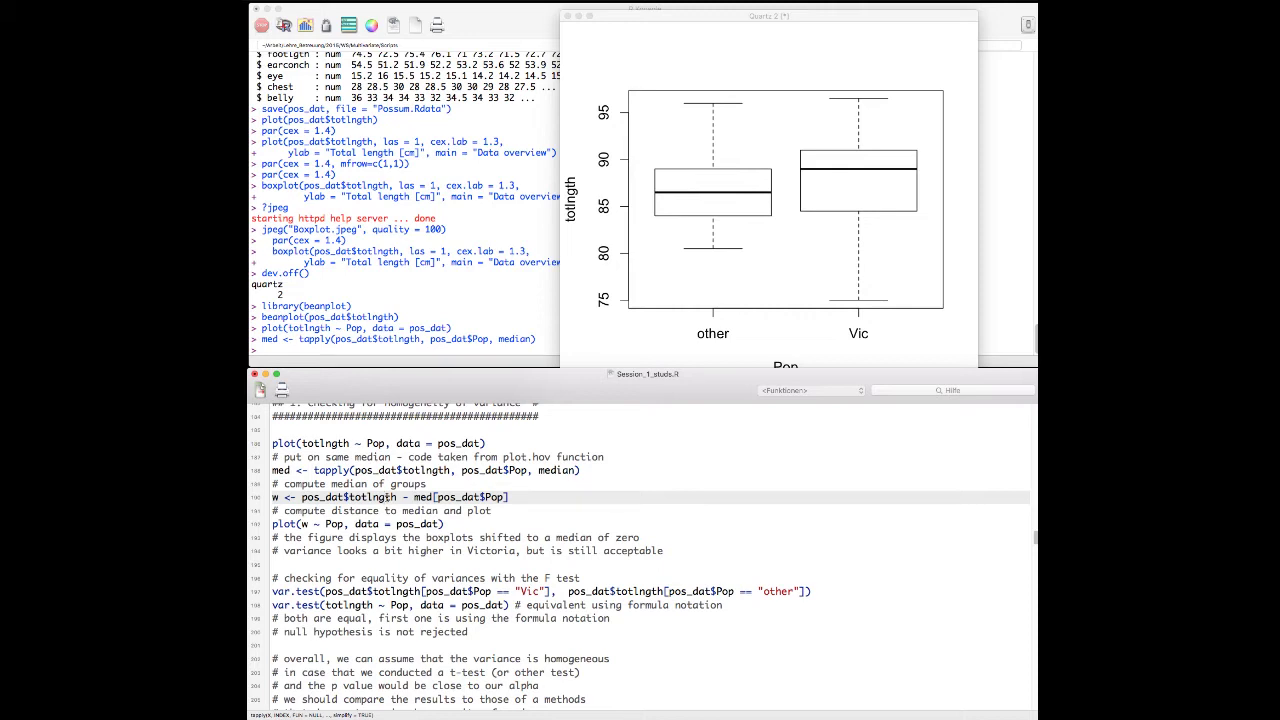
pyautogui.press('super+Return')
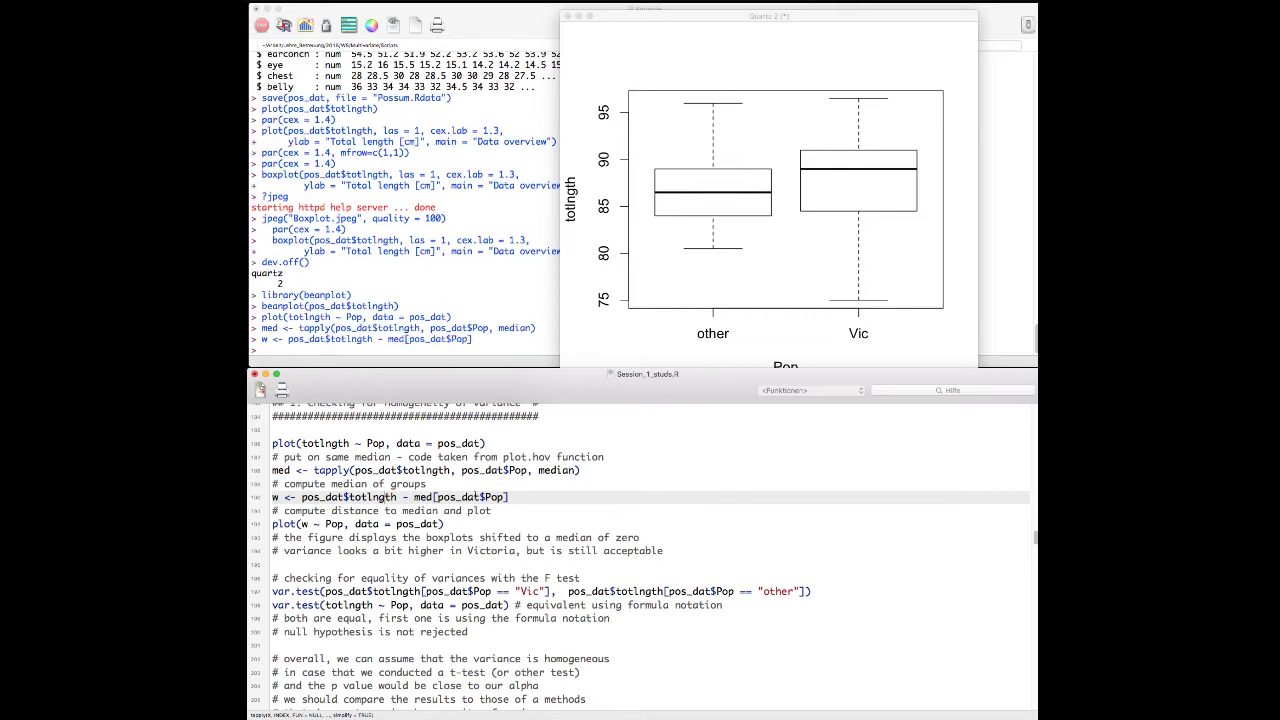
# Run plot(w ~ Pop, data = pos_dat), inspect the median-shifted boxplots in the plot window, and return to the script.
pyautogui.click(309, 524)
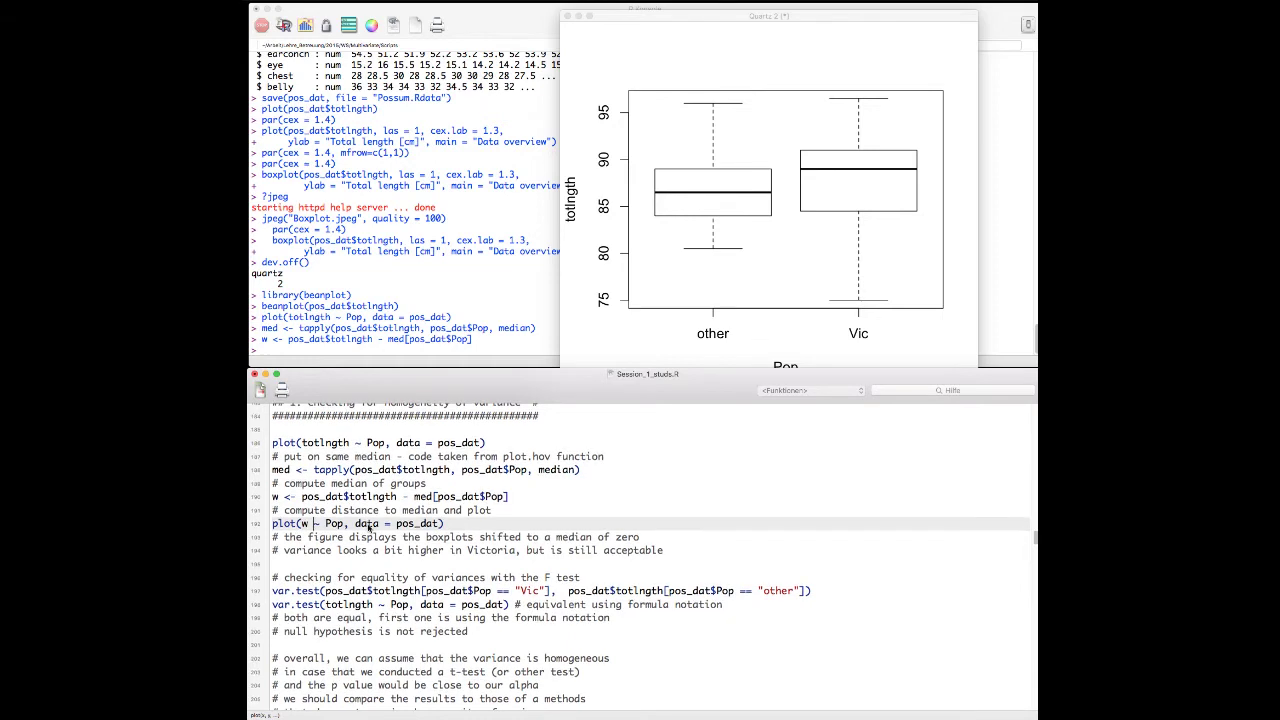
pyautogui.click(370, 525)
pyautogui.press('super+Return')
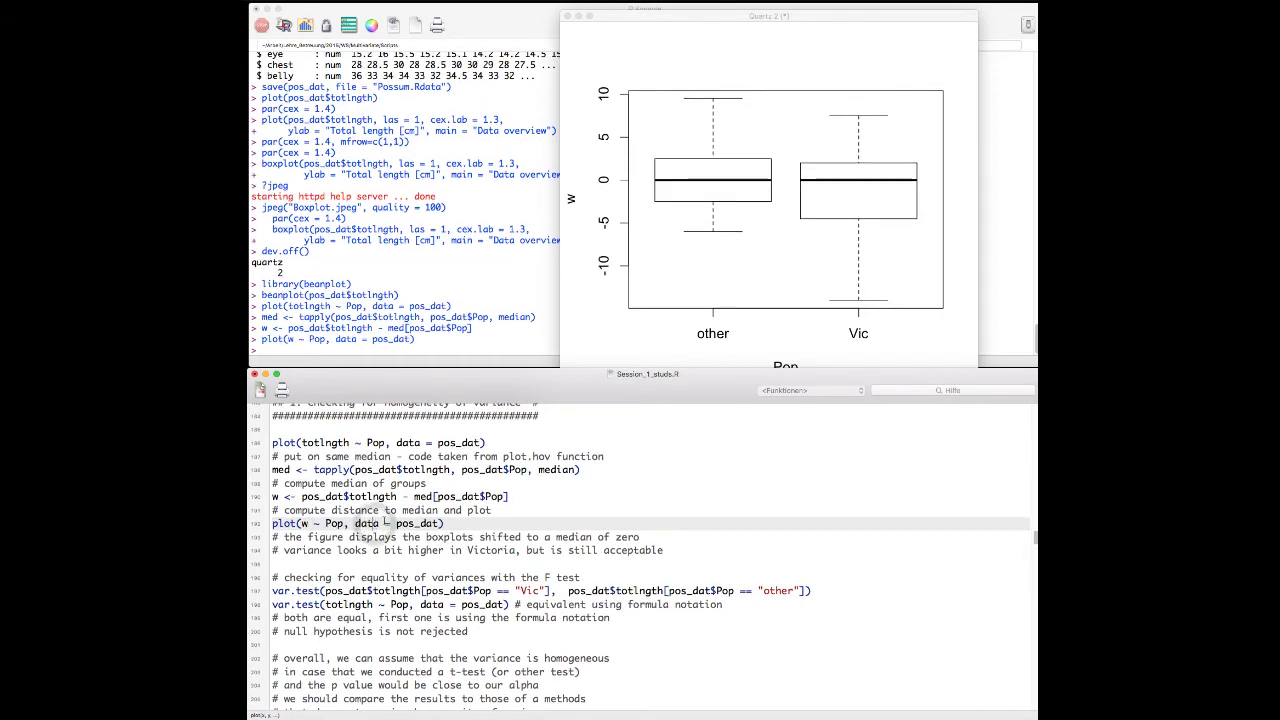
pyautogui.click(765, 267)
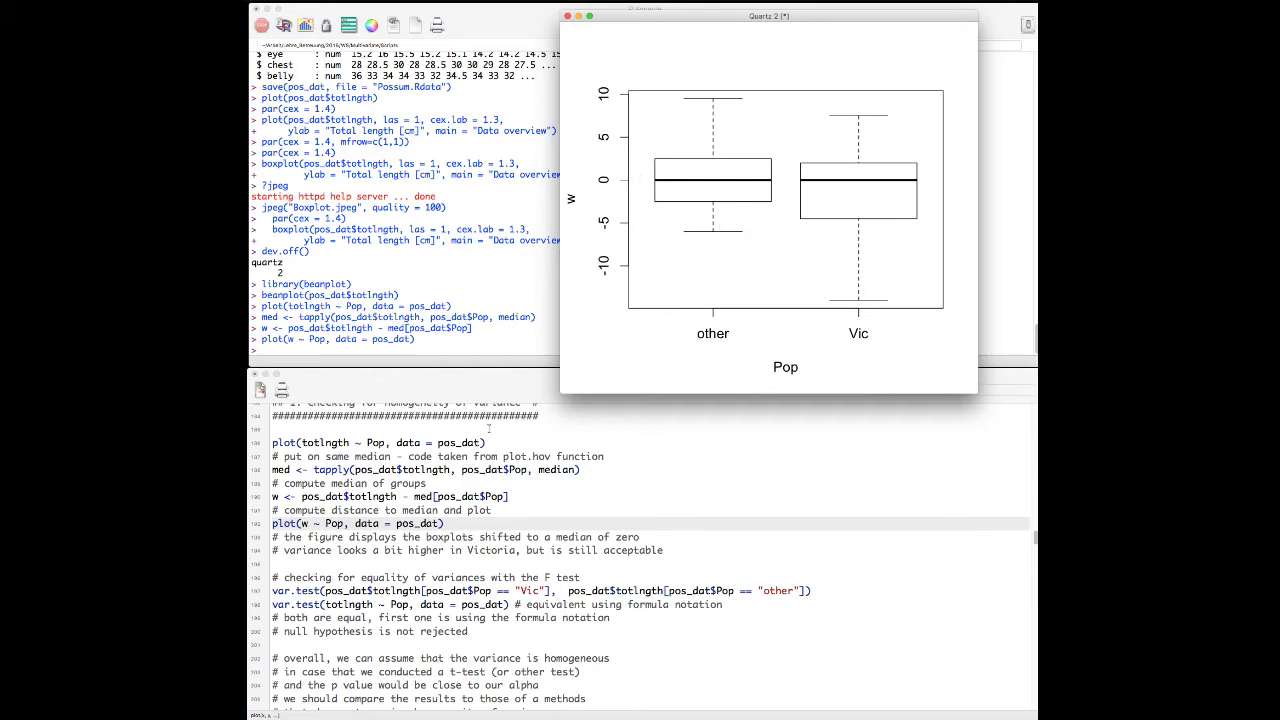
pyautogui.click(432, 522)
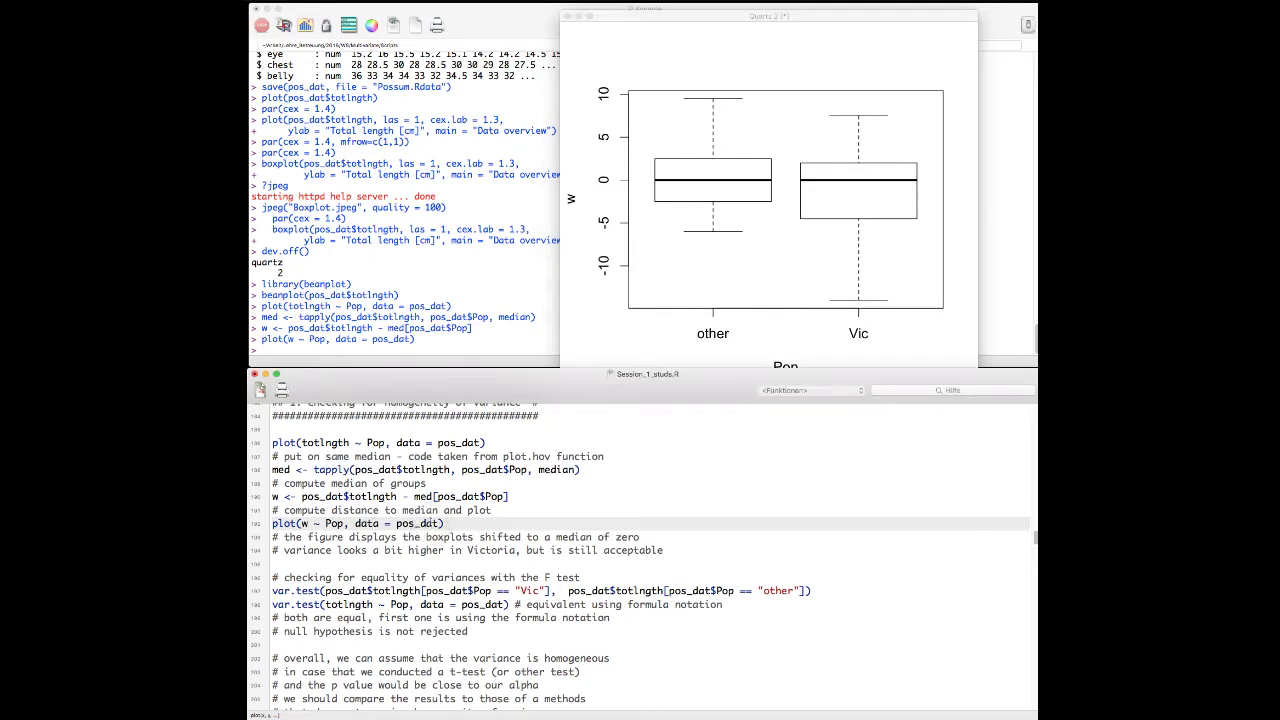
# Go to the F test code and highlight the first var.test argument, pos_dat$totlngth[pos_dat$Pop == "Vic"].
pyautogui.scroll(-3, 372, 523)
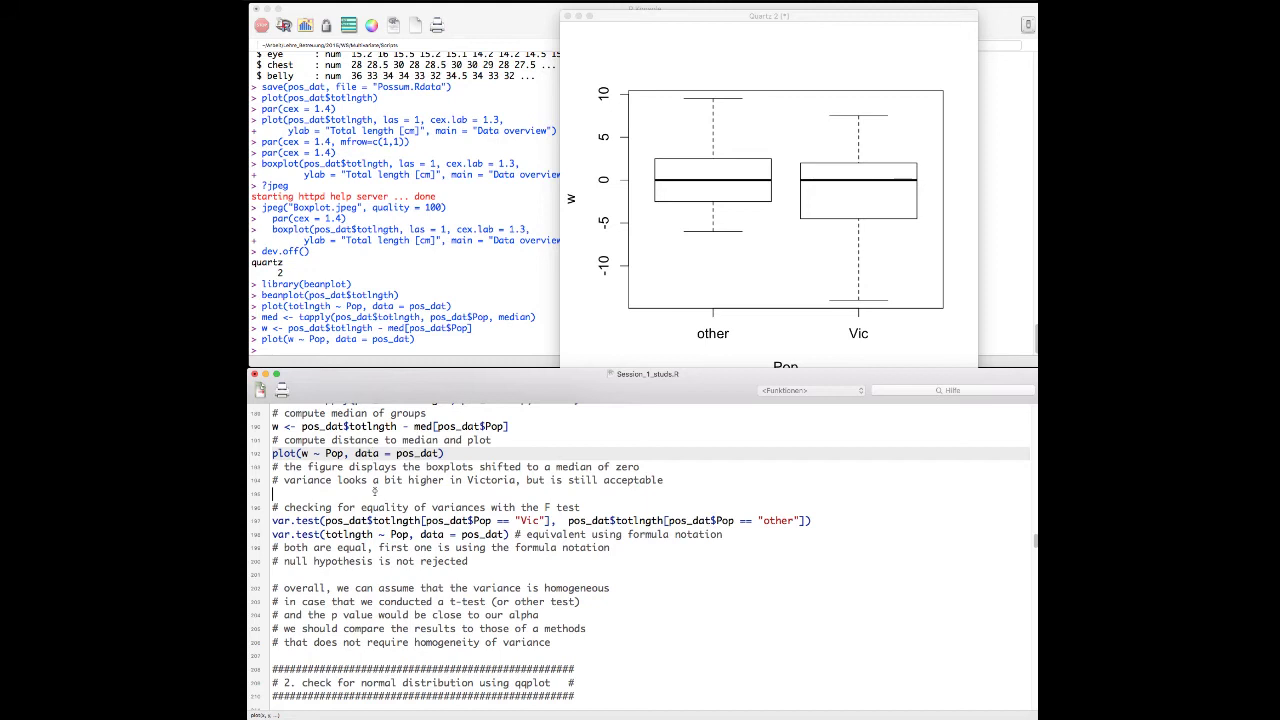
pyautogui.click(375, 491)
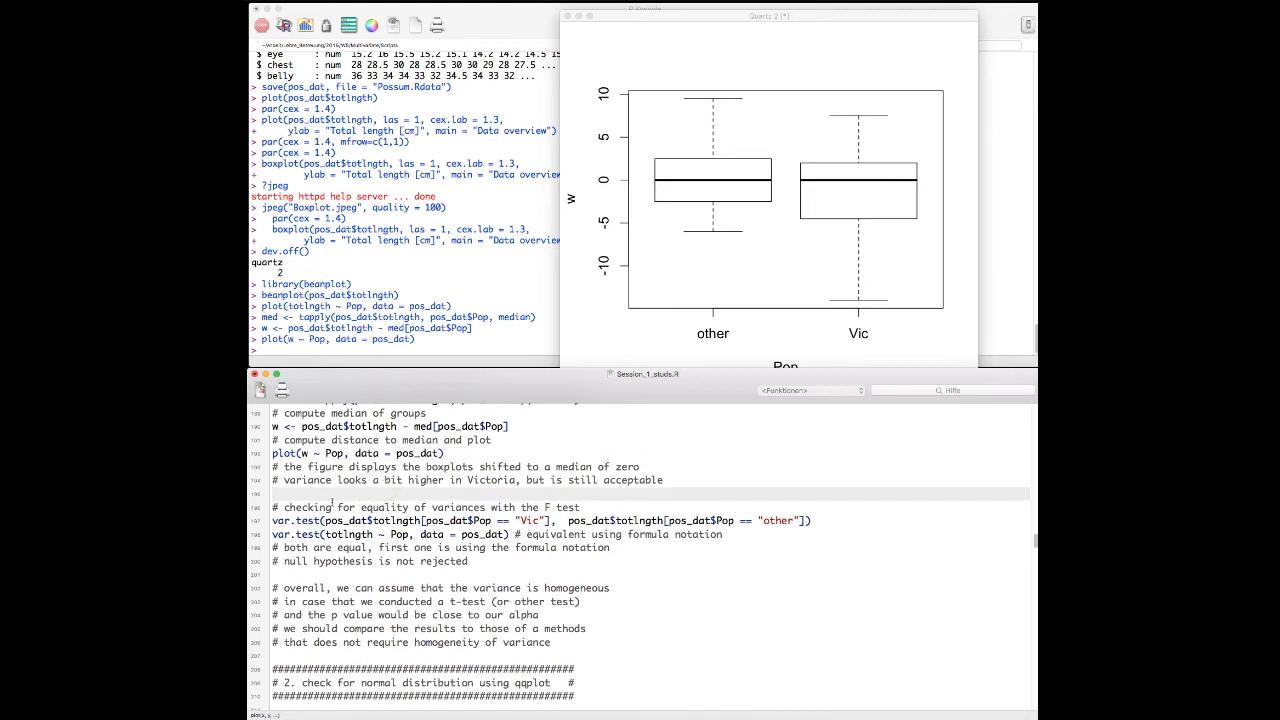
pyautogui.click(274, 520)
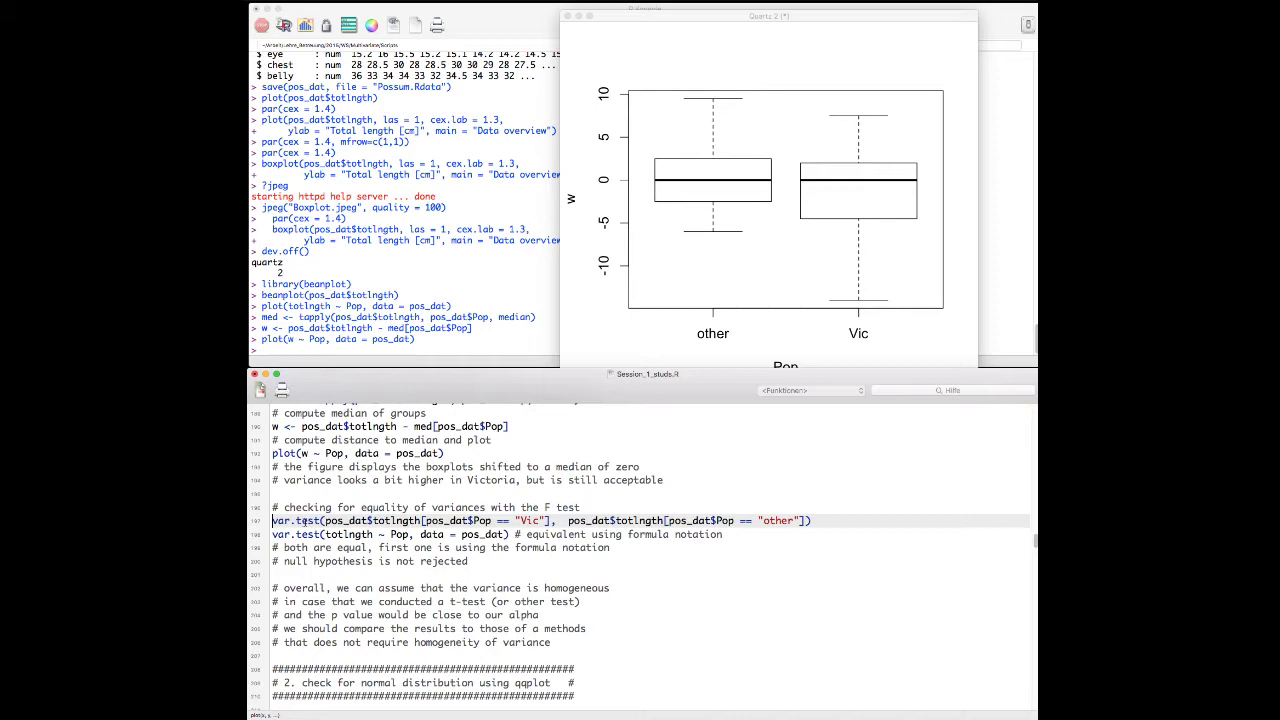
pyautogui.moveTo(322, 522); pyautogui.dragTo(550, 521)
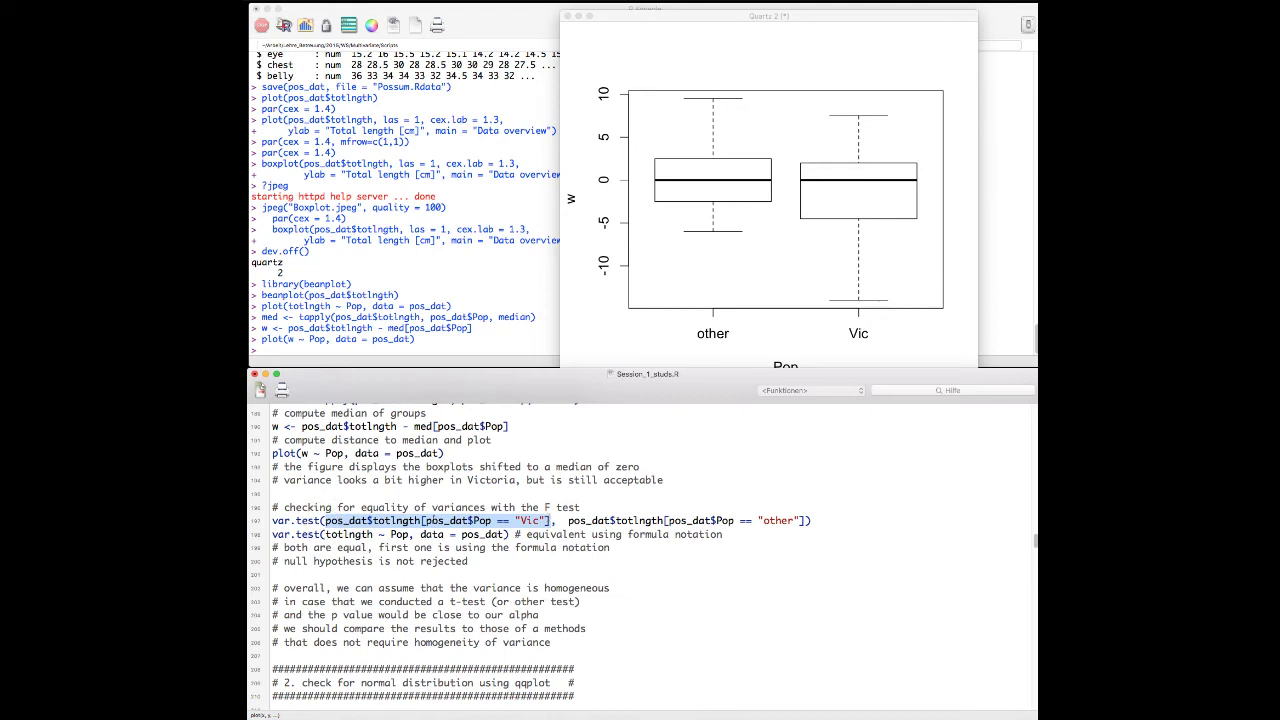
pyautogui.tripleClick(326, 521)
pyautogui.moveTo(326, 521); pyautogui.dragTo(548, 519)
pyautogui.click(320, 520)
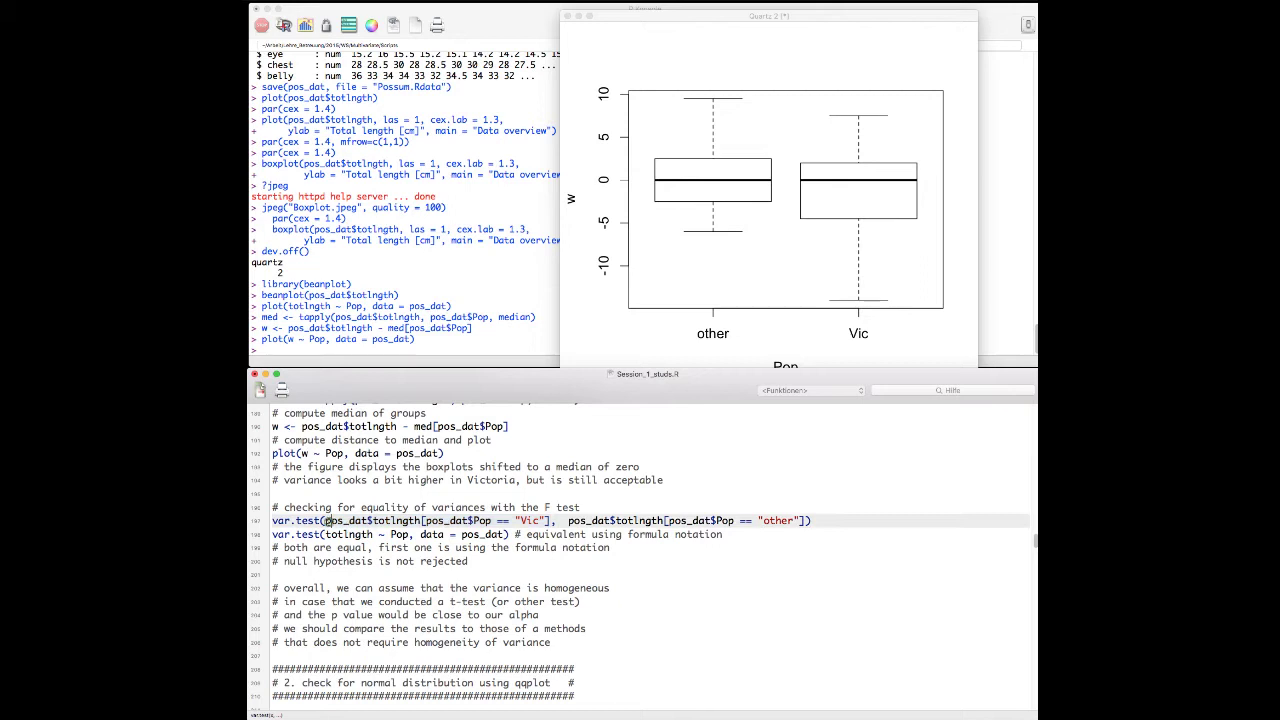
pyautogui.hotkey('shift', 'Right')
pyautogui.hotkey('shift', 'Right')
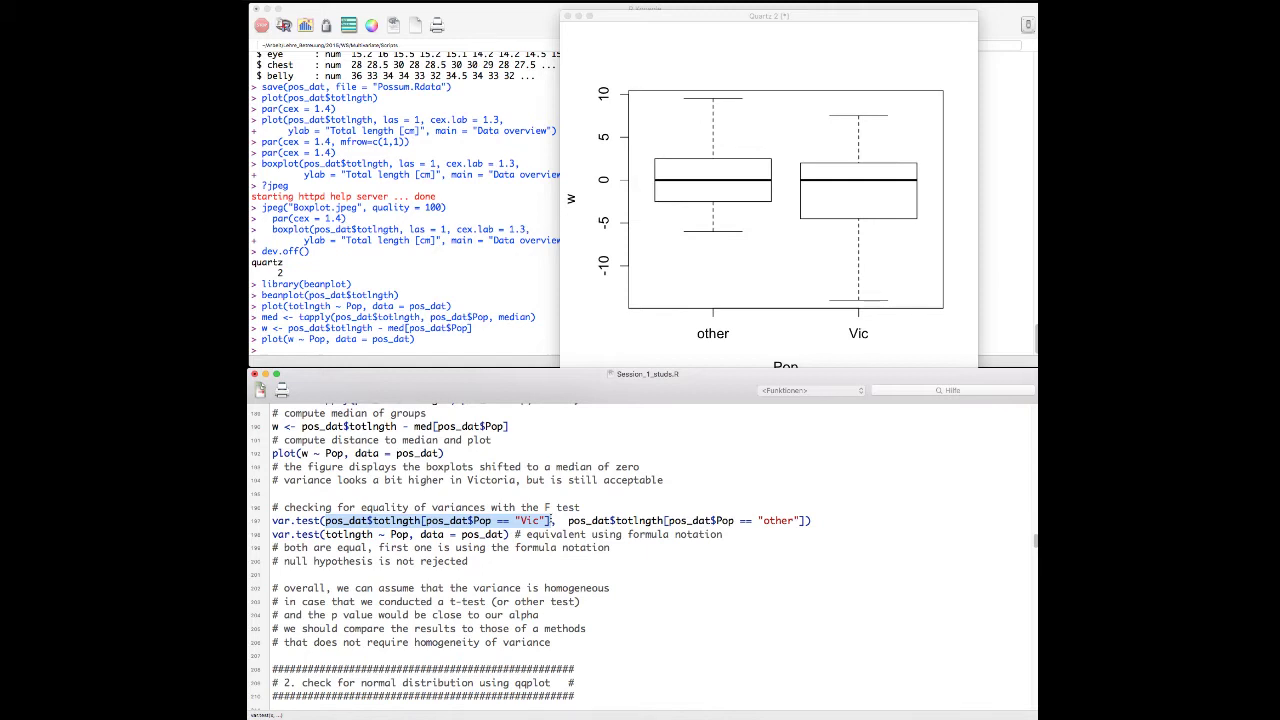
# Highlight the second var.test argument, pos_dat$totlngth[pos_dat$Pop == "other"], to compare it with the first.
pyautogui.click(566, 520)
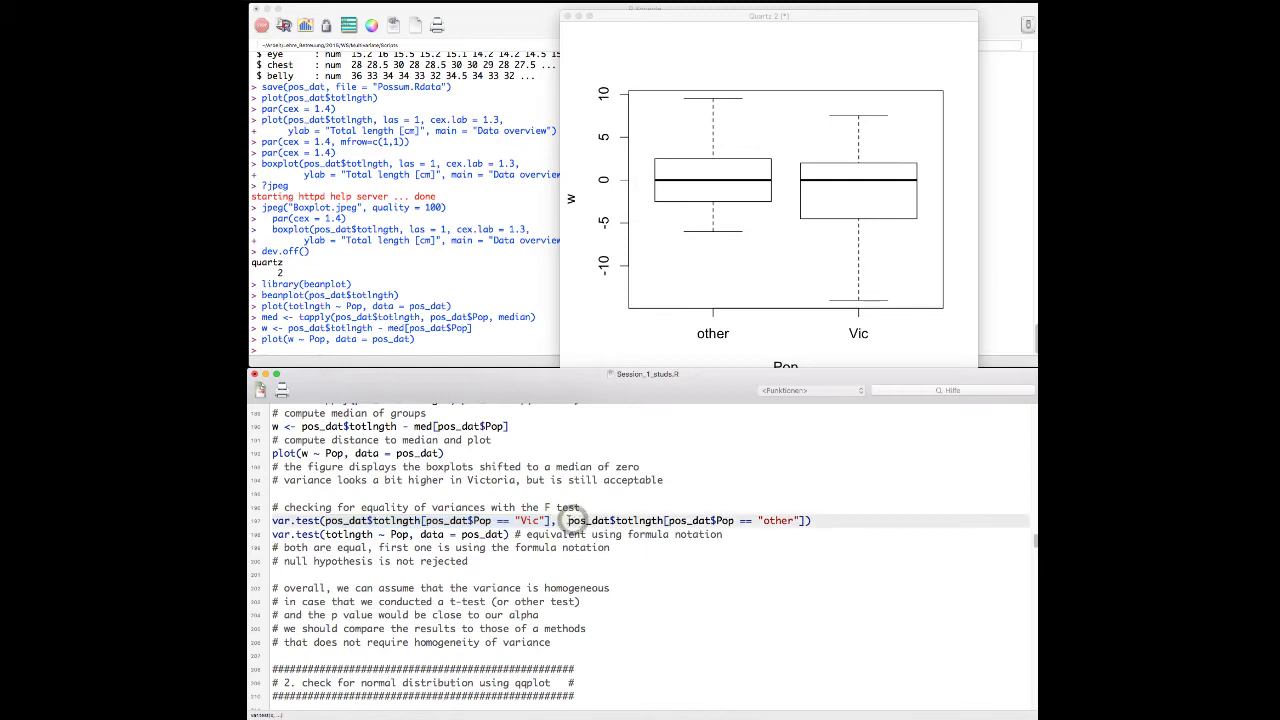
pyautogui.doubleClick(566, 520)
pyautogui.hotkey('shift', 'Right')
pyautogui.hotkey('shift', 'Right')
pyautogui.hotkey('shift', 'Right')
pyautogui.hotkey('shift', 'Right')
pyautogui.hotkey('shift', 'Right')
pyautogui.hotkey('shift', 'Right')
pyautogui.hotkey('shift', 'Right')
pyautogui.hotkey('shift', 'Right')
pyautogui.hotkey('shift', 'Right')
pyautogui.hotkey('shift', 'Right')
pyautogui.hotkey('shift', 'Right')
pyautogui.hotkey('shift', 'Right')
pyautogui.hotkey('shift', 'Right')
pyautogui.hotkey('shift', 'Right')
pyautogui.hotkey('shift', 'Right')
pyautogui.hotkey('shift', 'Right')
pyautogui.hotkey('shift', 'Right')
pyautogui.hotkey('shift', 'Right')
pyautogui.hotkey('shift', 'Right')
pyautogui.hotkey('shift', 'Right')
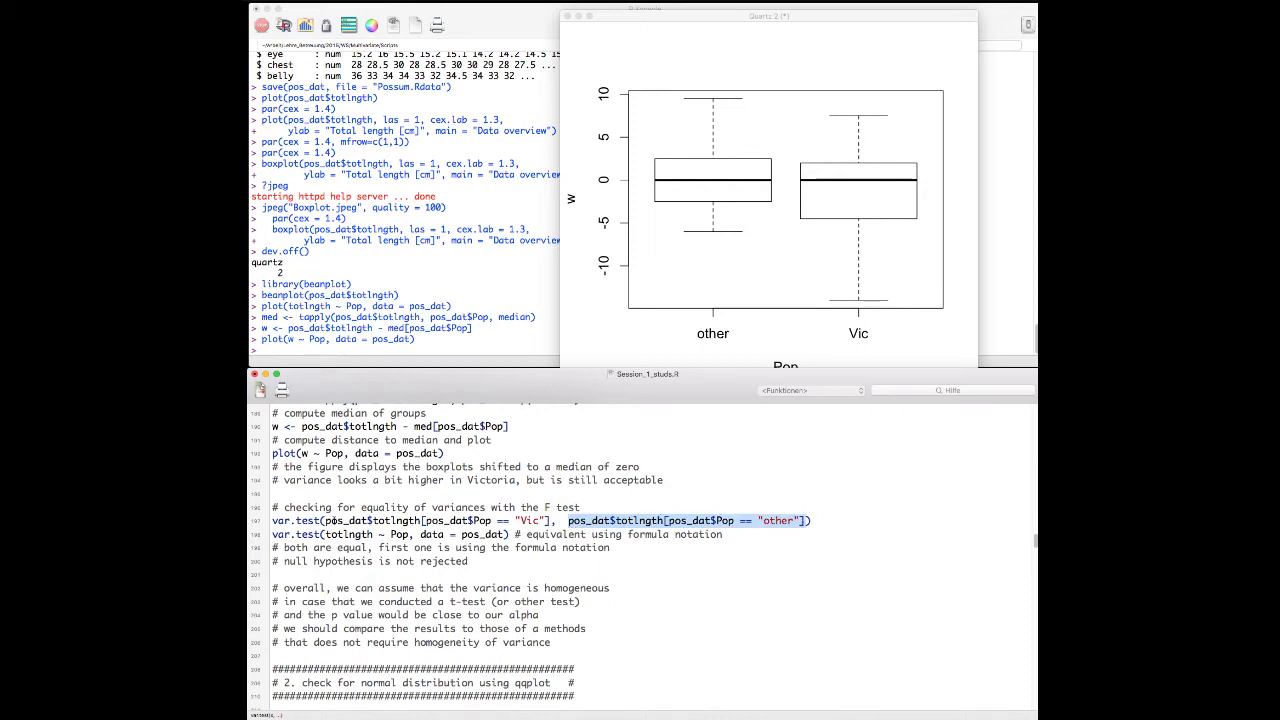
# Run only the expression pos_dat$totlngth[pos_dat$Pop == "Vic"] from the var.test line to list the Victorian total lengths, and clear the selection.
pyautogui.click(324, 520)
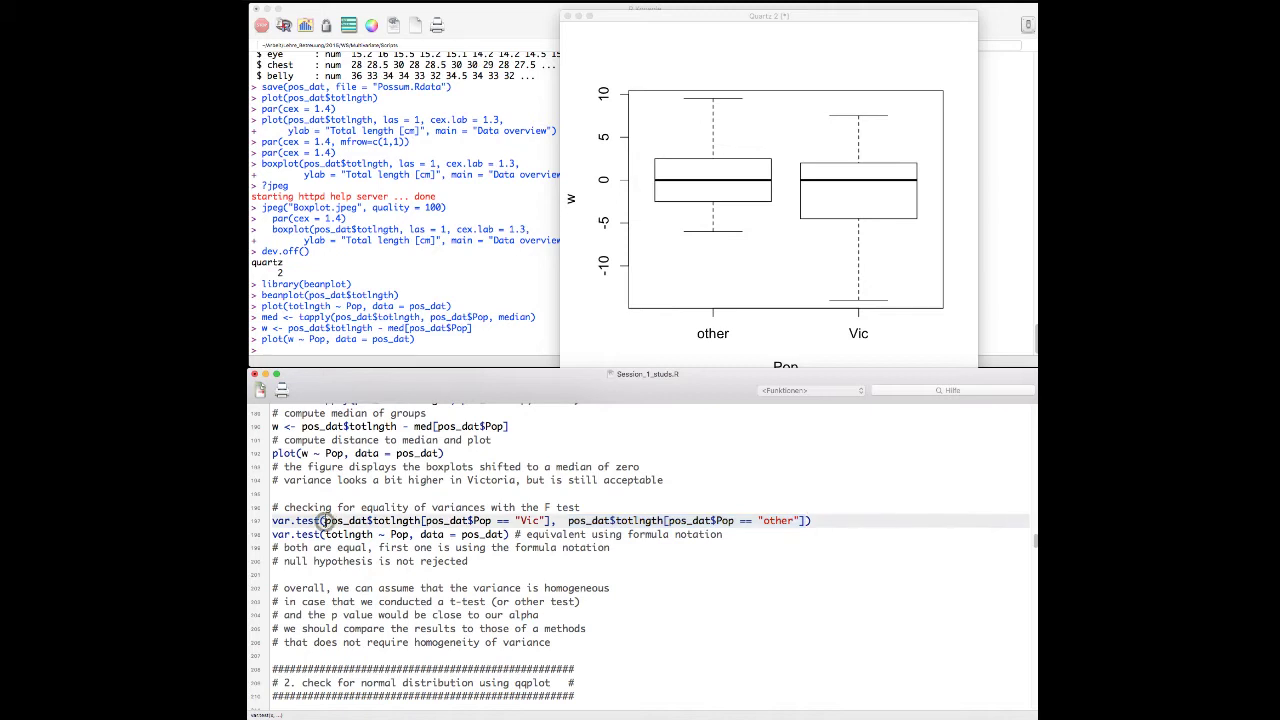
pyautogui.hotkey('shift', 'Right')
pyautogui.hotkey('shift', 'Right')
pyautogui.hotkey('shift', 'Right')
pyautogui.hotkey('shift', 'Right')
pyautogui.hotkey('shift', 'Right')
pyautogui.hotkey('shift', 'Right')
pyautogui.hotkey('shift', 'Right')
pyautogui.hotkey('shift', 'Right')
pyautogui.hotkey('shift', 'Right')
pyautogui.hotkey('shift', 'Right')
pyautogui.hotkey('shift', 'Right')
pyautogui.hotkey('shift', 'Right')
pyautogui.hotkey('shift', 'Right')
pyautogui.hotkey('shift', 'Right')
pyautogui.hotkey('shift', 'Right')
pyautogui.hotkey('shift', 'Right')
pyautogui.hotkey('shift', 'Right')
pyautogui.hotkey('shift', 'Right')
pyautogui.hotkey('shift', 'Right')
pyautogui.hotkey('shift', 'Right')
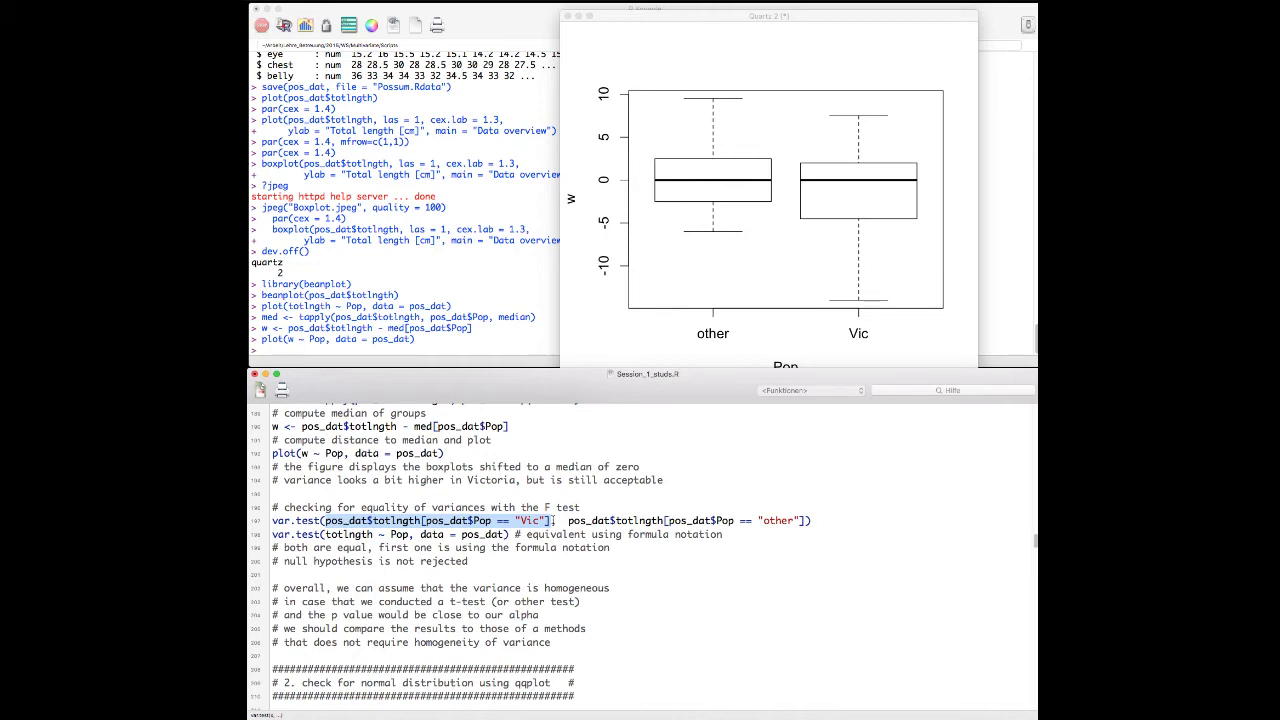
pyautogui.press('super+Return')
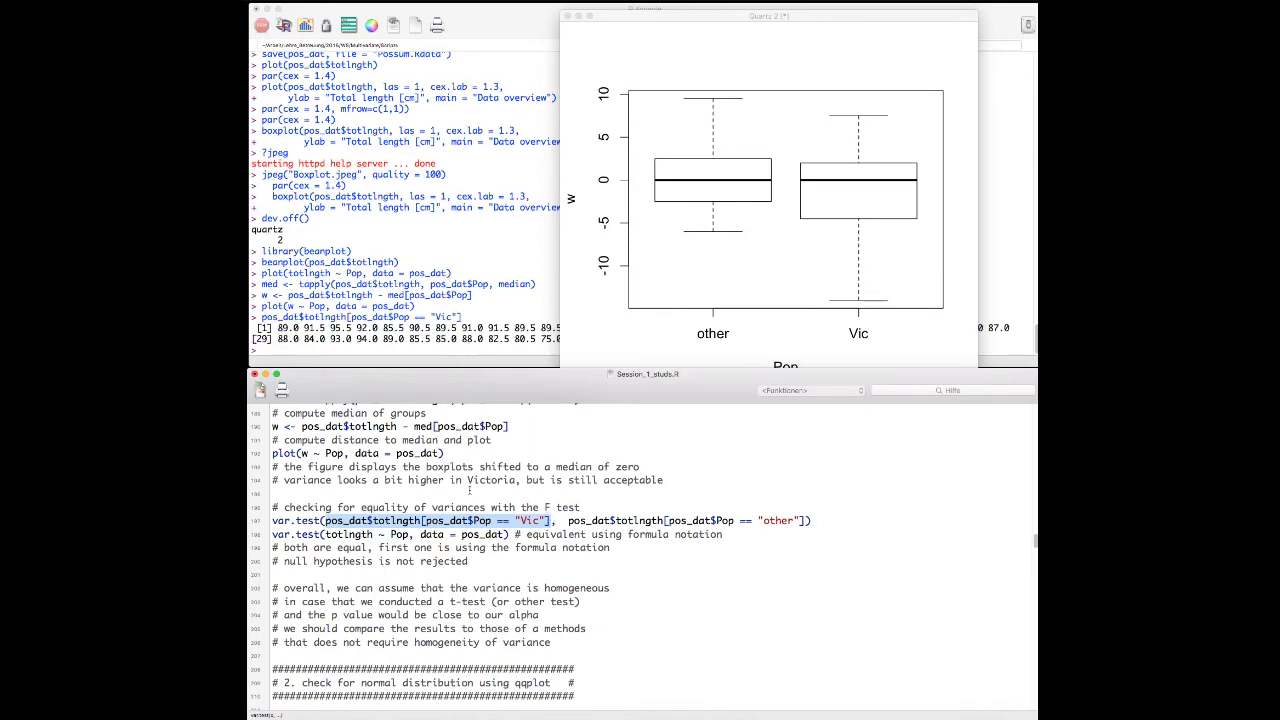
pyautogui.click(466, 506)
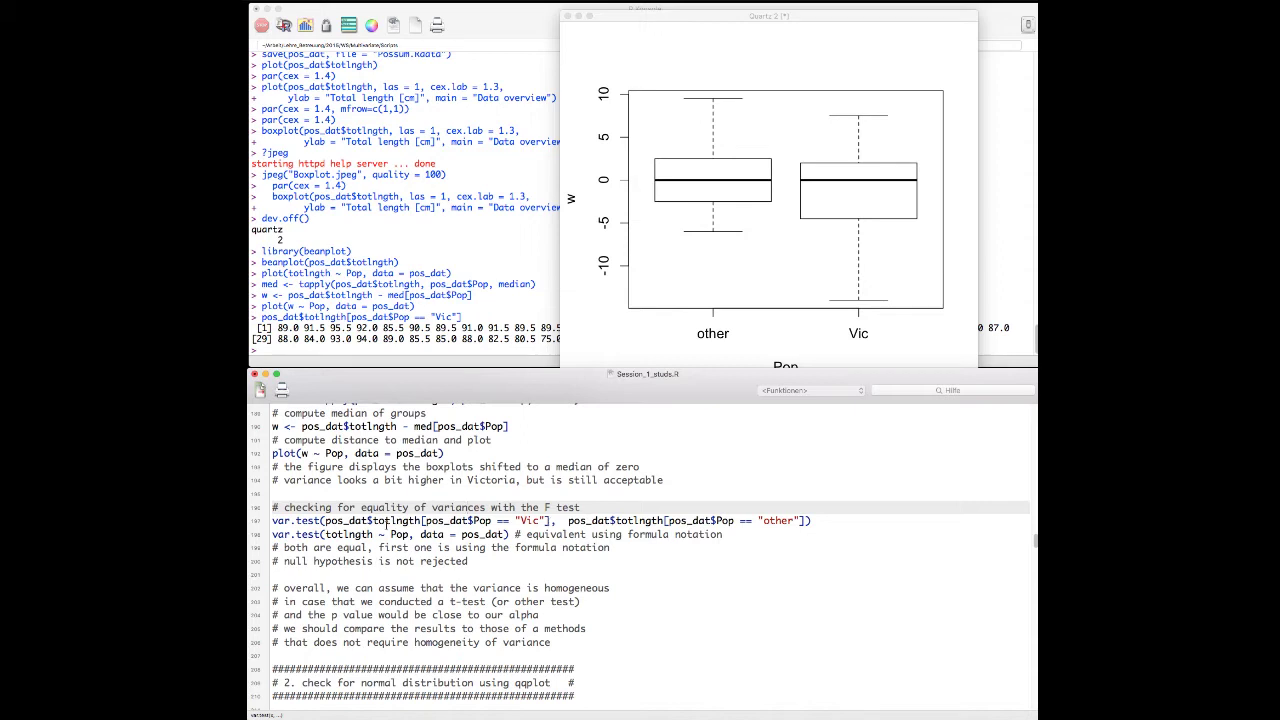
# Highlight totlngth and then the condition [pos_dat$Pop == "Vic"] in the first var.test argument to examine how the subset is built.
pyautogui.click(338, 520)
pyautogui.moveTo(334, 520); pyautogui.dragTo(552, 520)
pyautogui.click(378, 520)
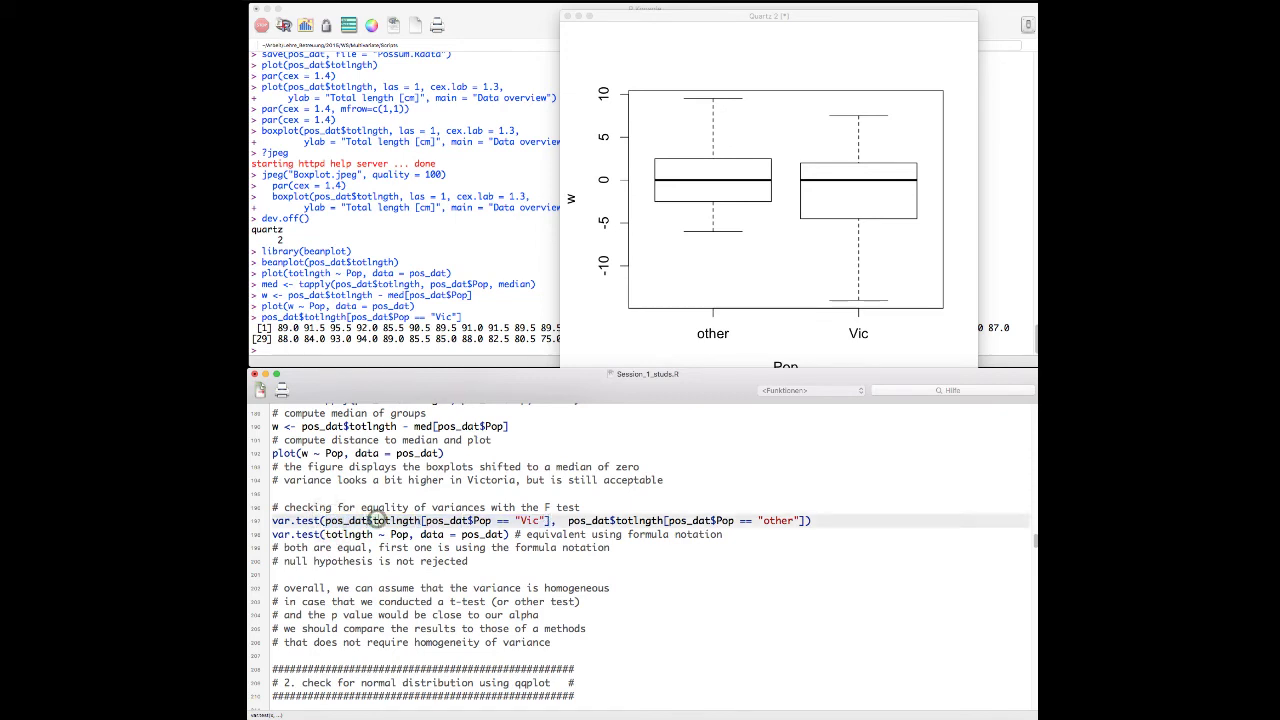
pyautogui.doubleClick(378, 520)
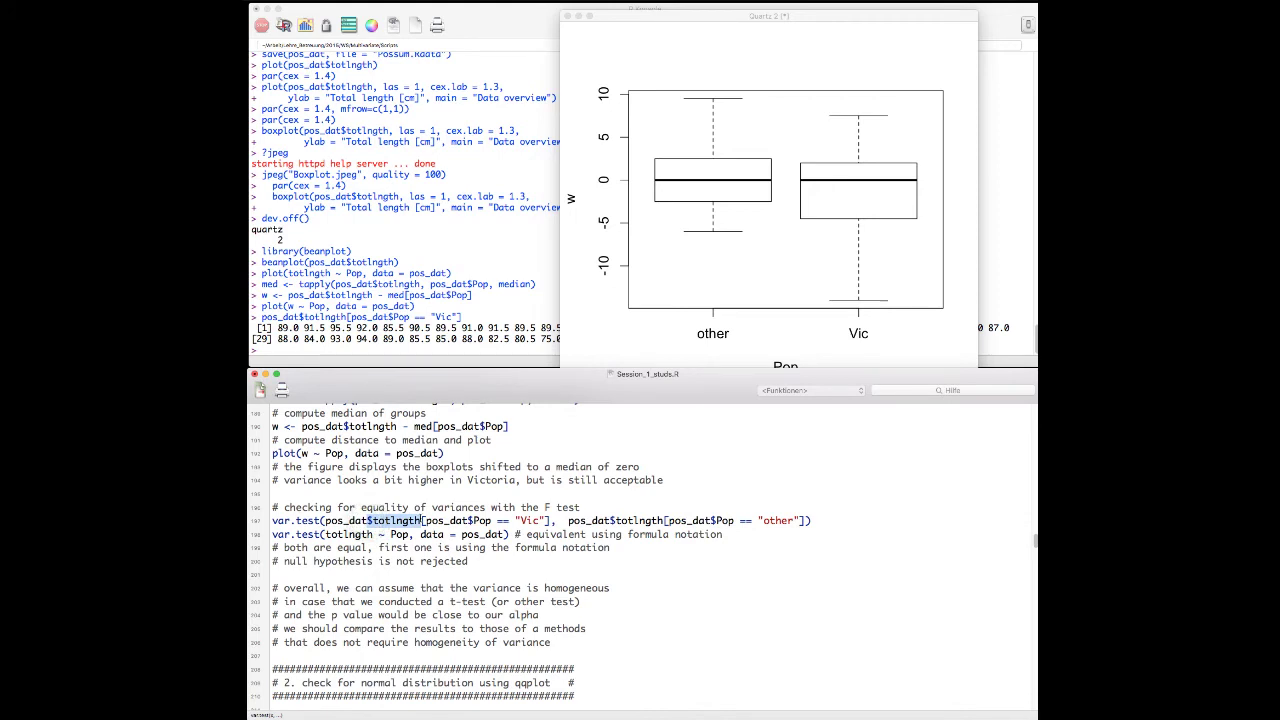
pyautogui.moveTo(421, 520); pyautogui.dragTo(551, 521)
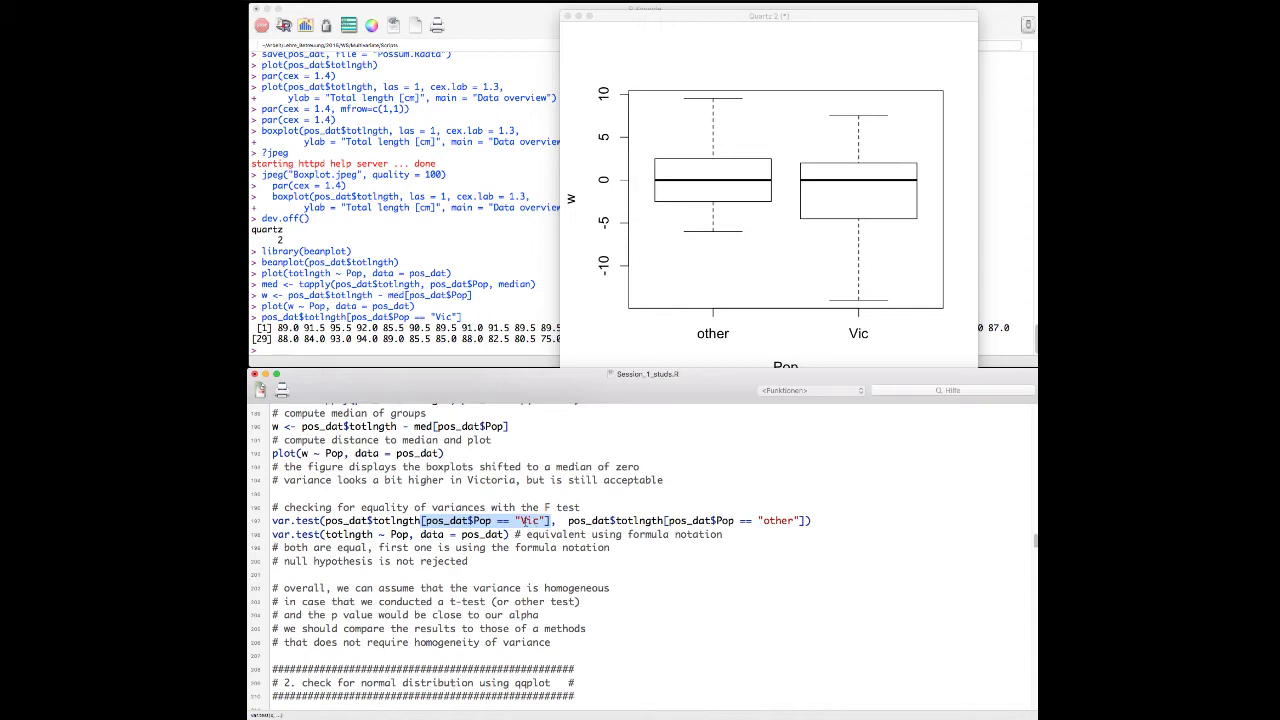
pyautogui.click(512, 520)
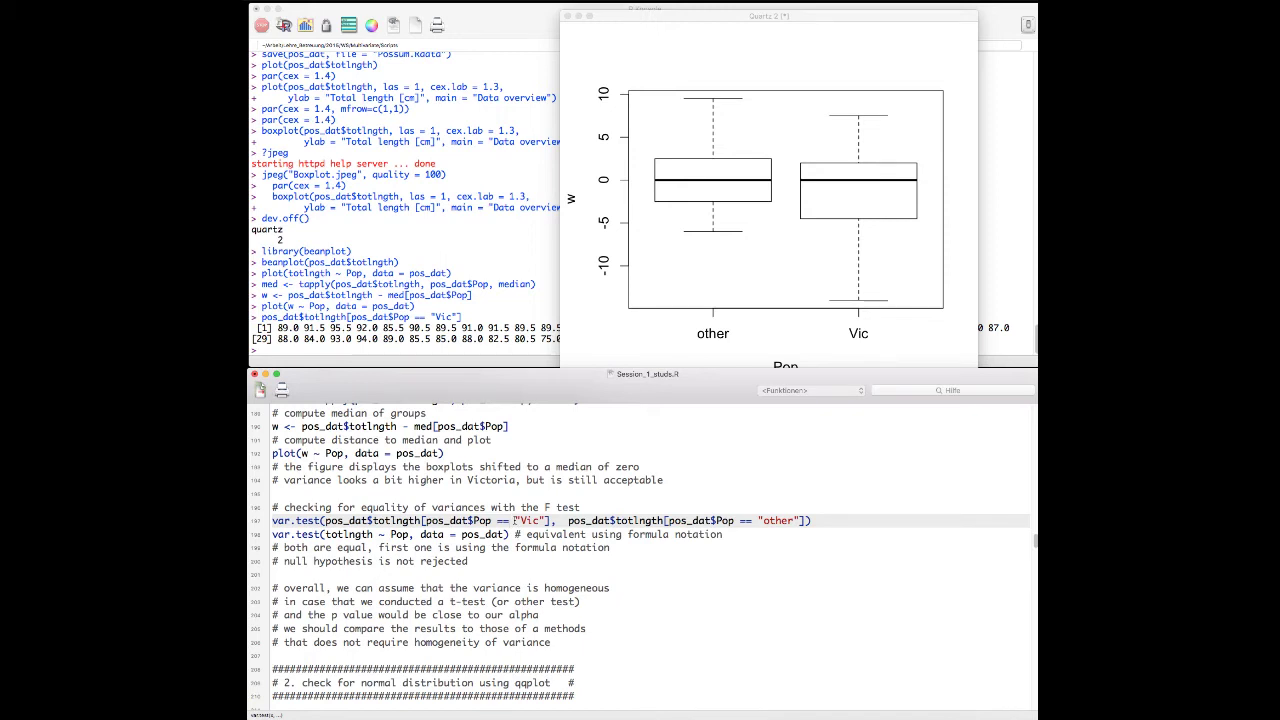
# Highlight the second argument for "other", then run the var.test line comparing total length variances of "Vic" and "other".
pyautogui.moveTo(568, 520); pyautogui.dragTo(805, 518)
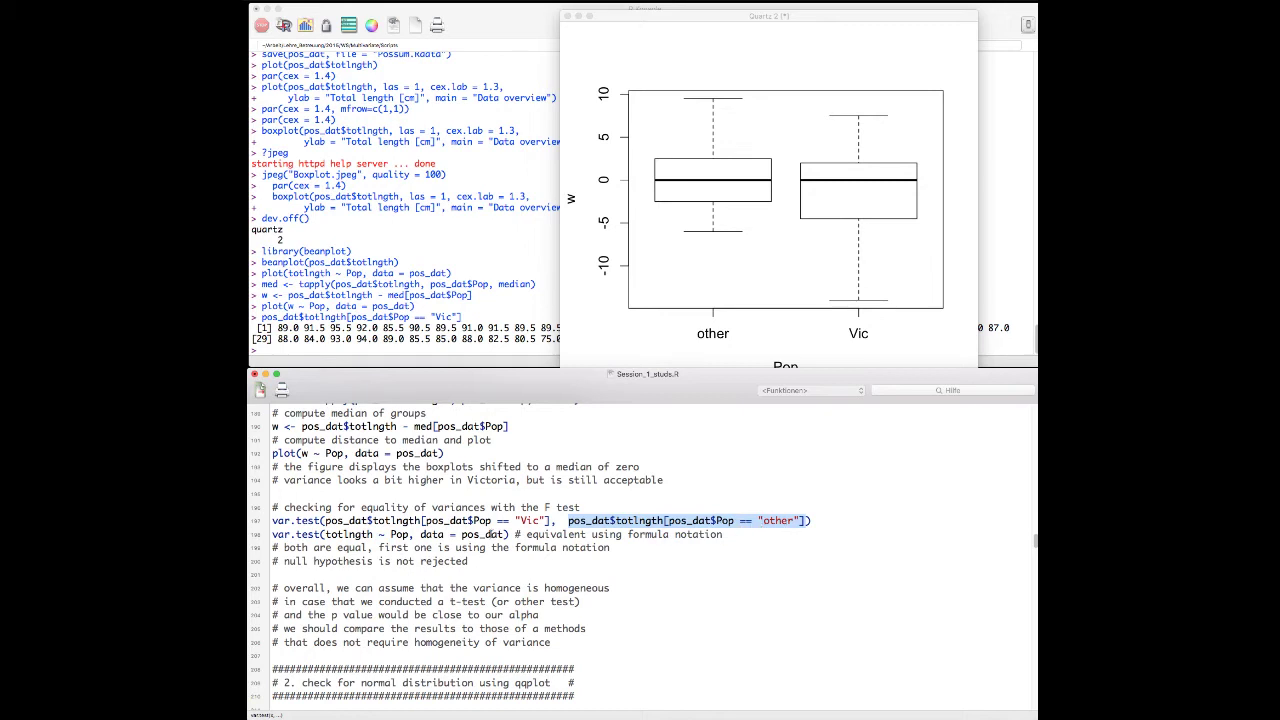
pyautogui.click(465, 520)
pyautogui.press('super+Return')
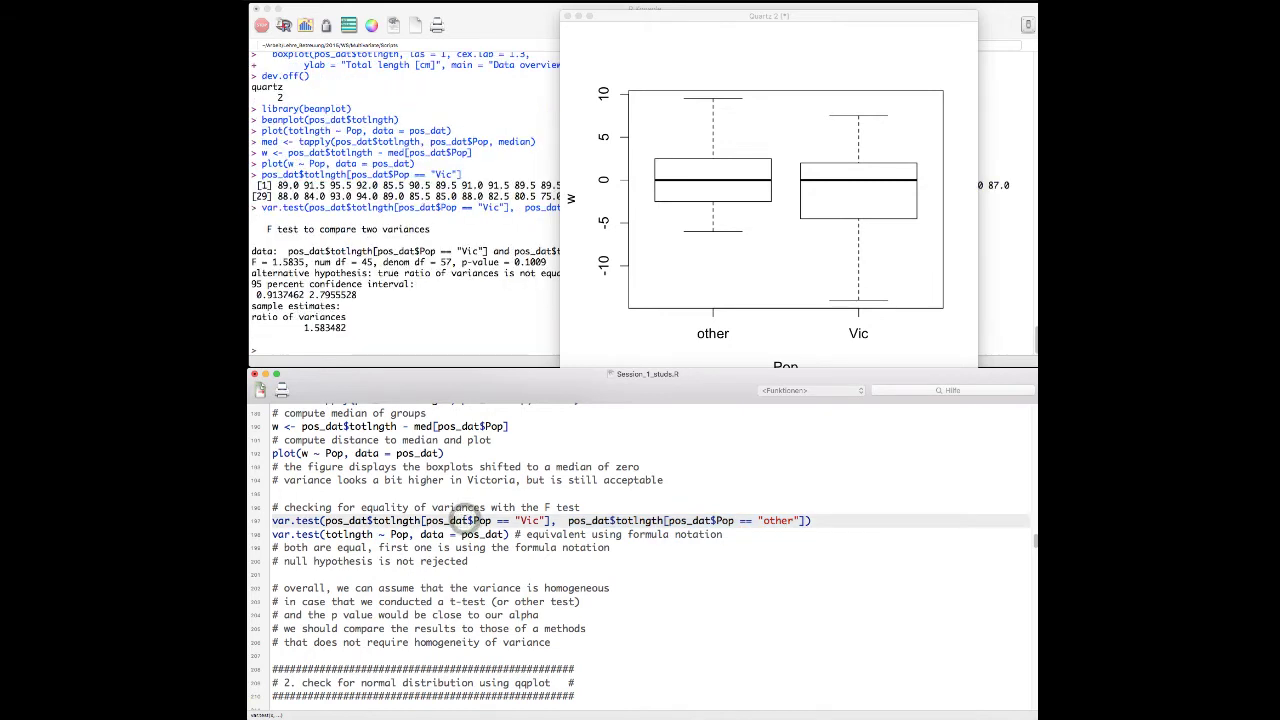
# Examine the F value in the console's F test output and return to the var.test line in the script.
pyautogui.click(404, 328)
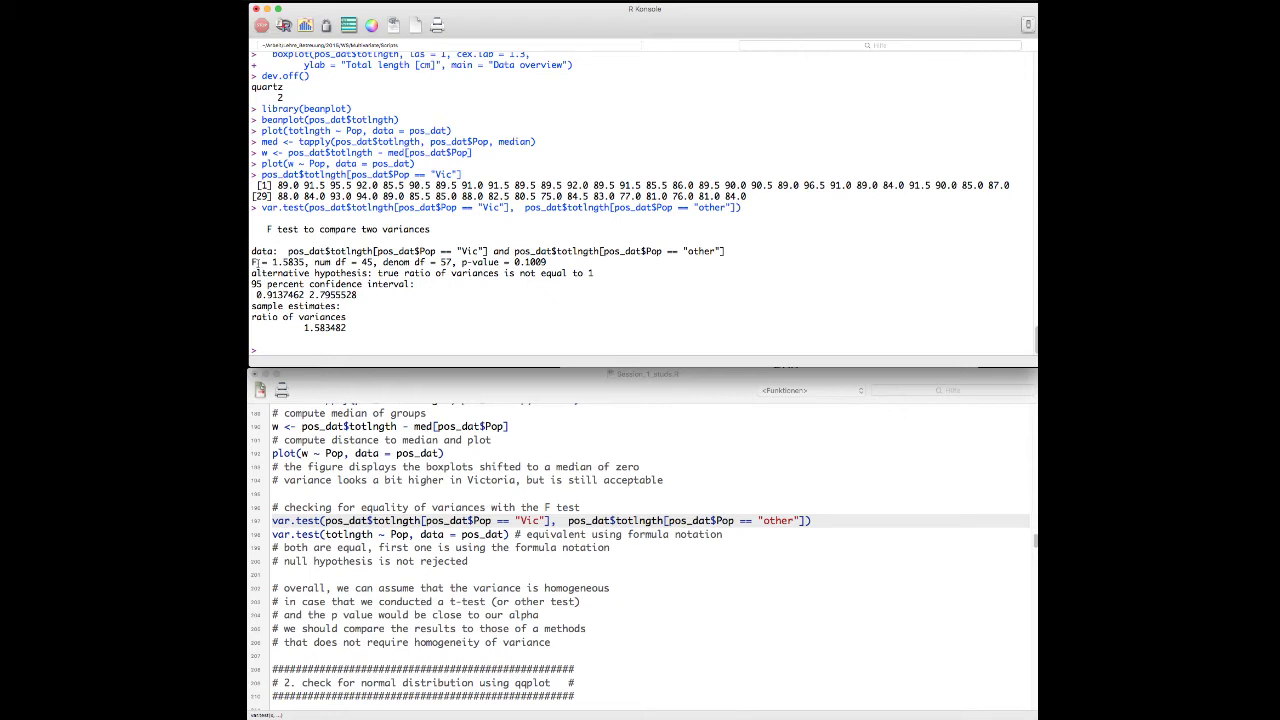
pyautogui.moveTo(256, 262); pyautogui.dragTo(300, 262)
pyautogui.click(322, 264)
pyautogui.click(484, 521)
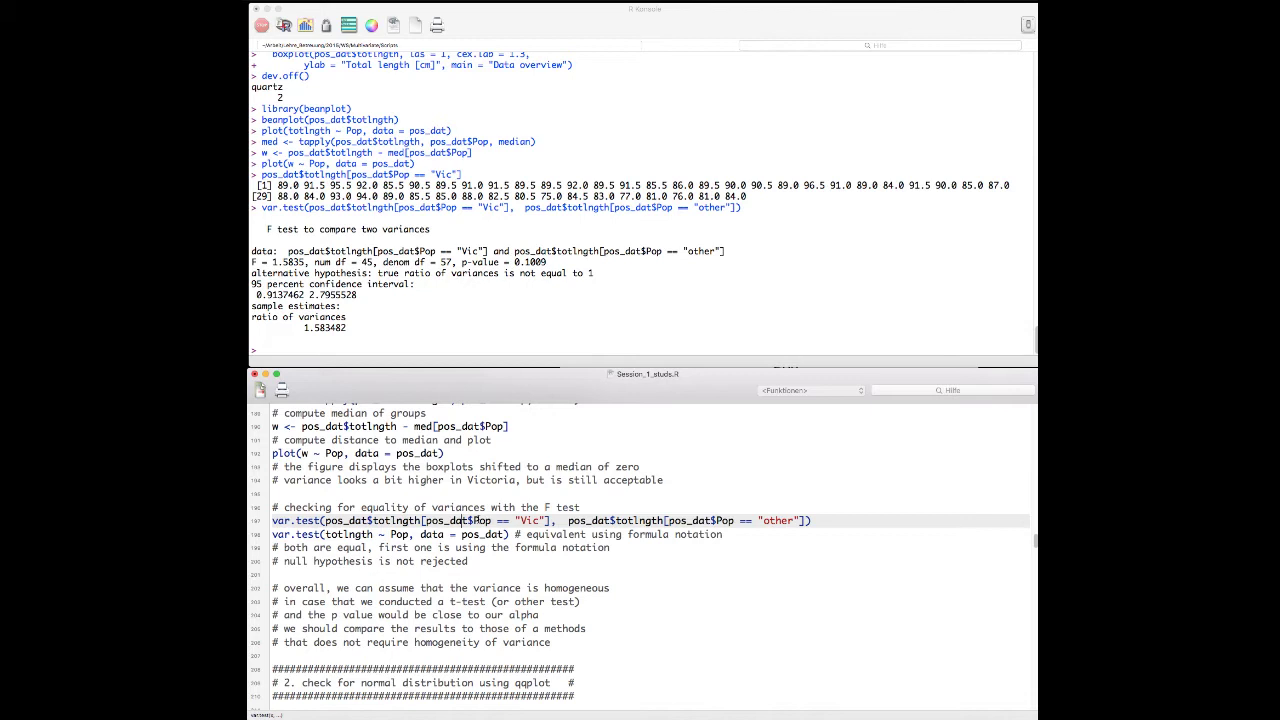
# Highlight the formula totlngth ~ Pop, then run the equivalent var.test(totlngth ~ Pop, data = pos_dat).
pyautogui.scroll(-5, 479, 521)
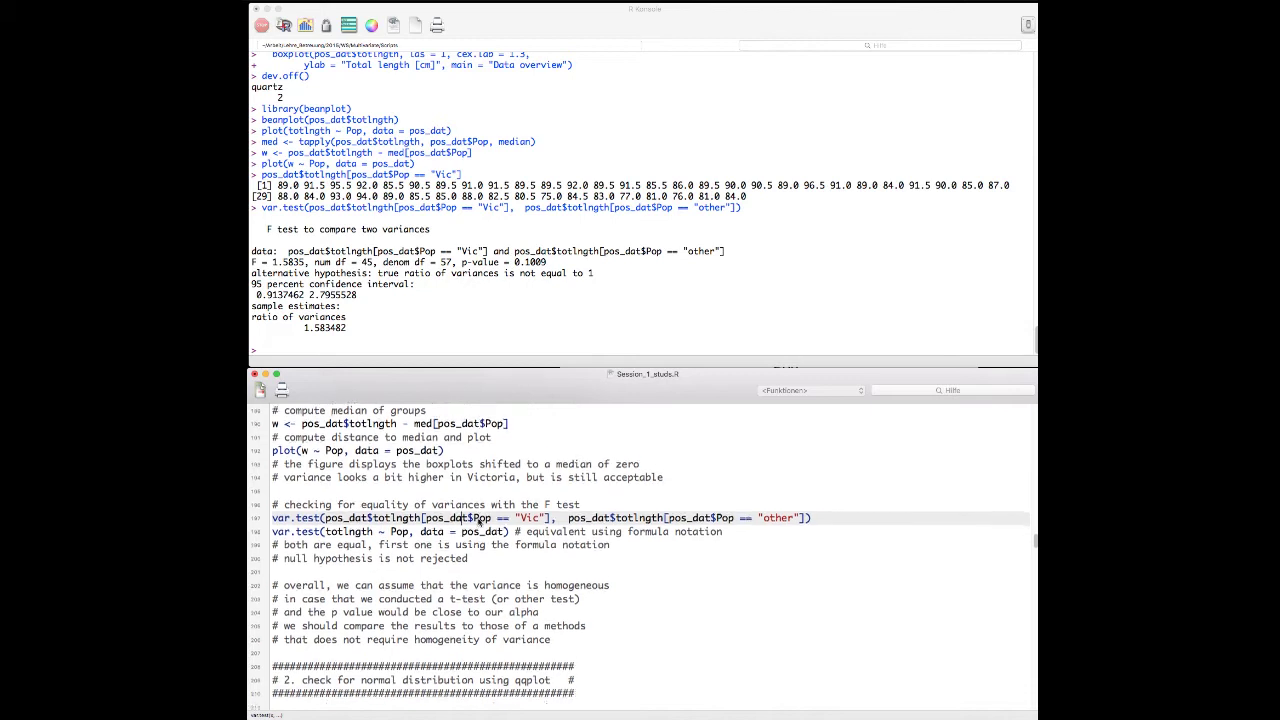
pyautogui.click(349, 466)
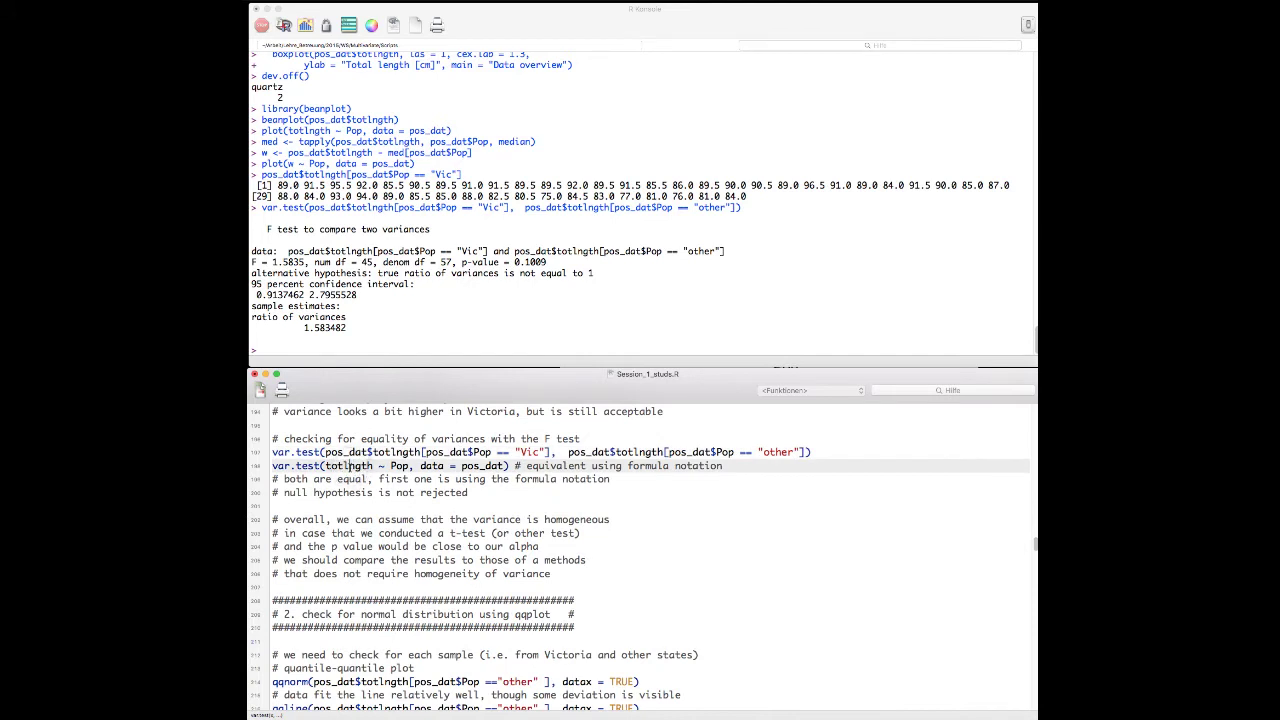
pyautogui.moveTo(326, 466); pyautogui.dragTo(408, 466)
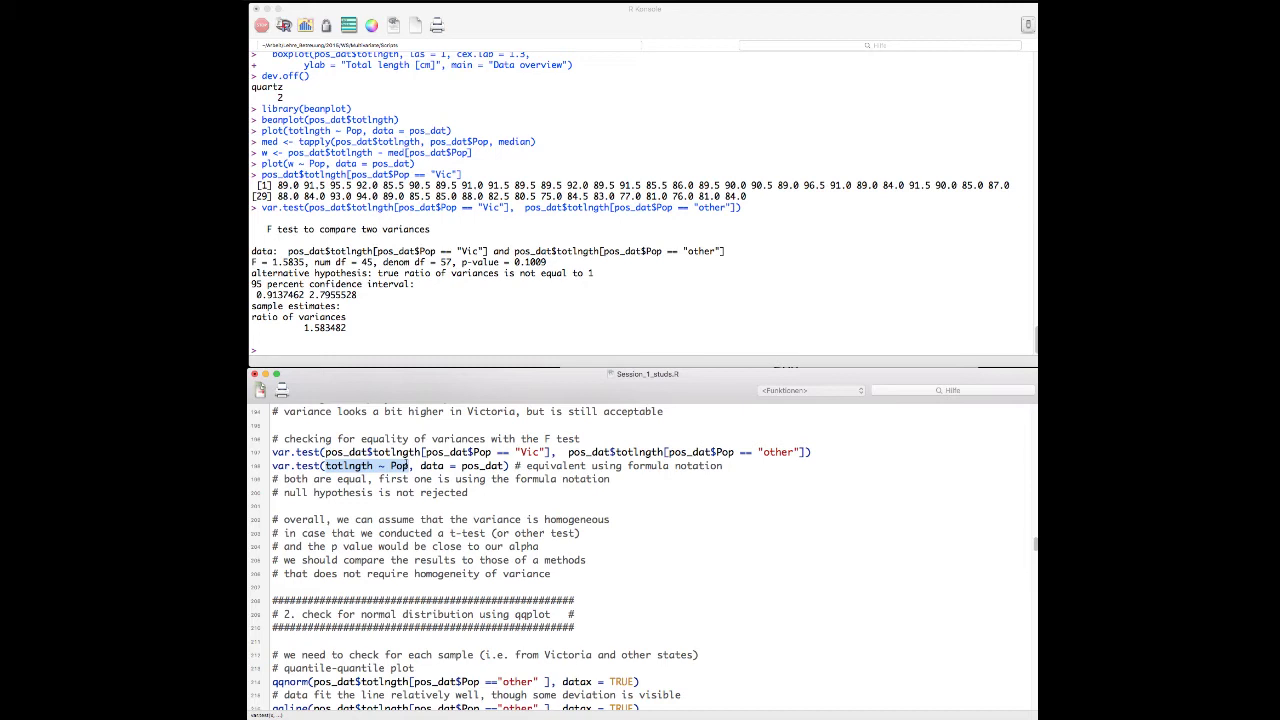
pyautogui.click(418, 466)
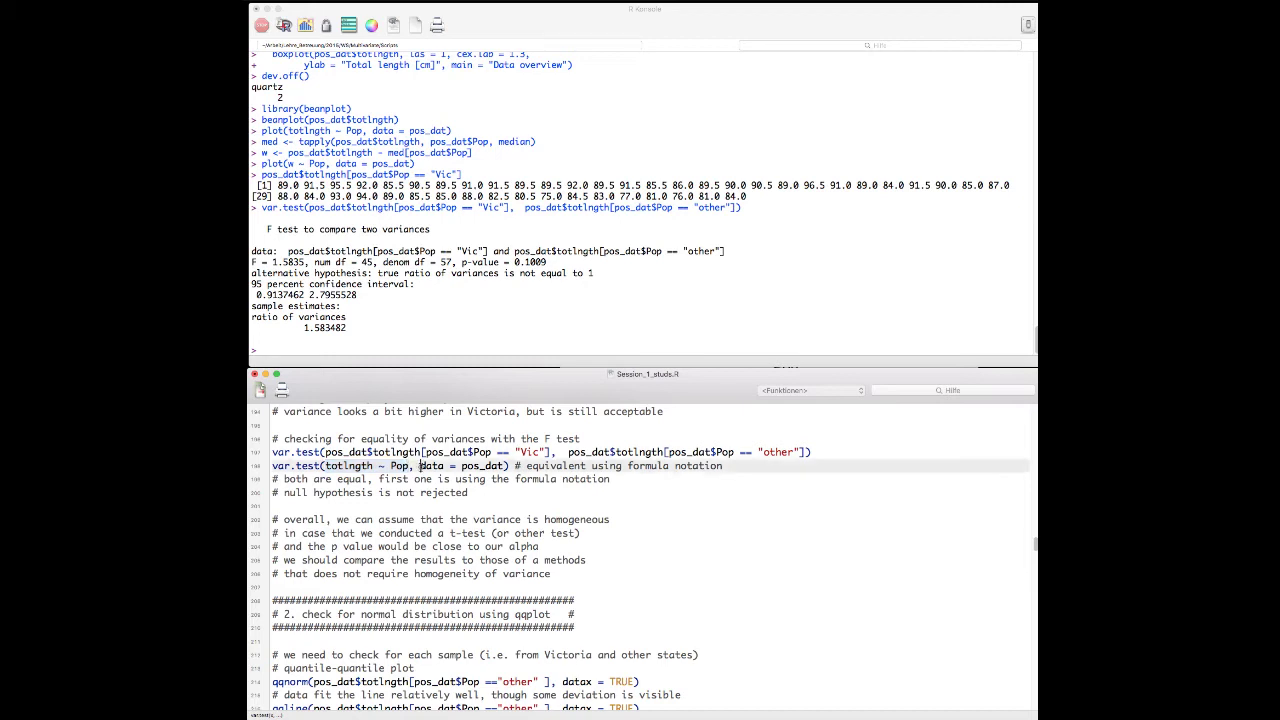
pyautogui.click(510, 466)
pyautogui.press('super+Return')
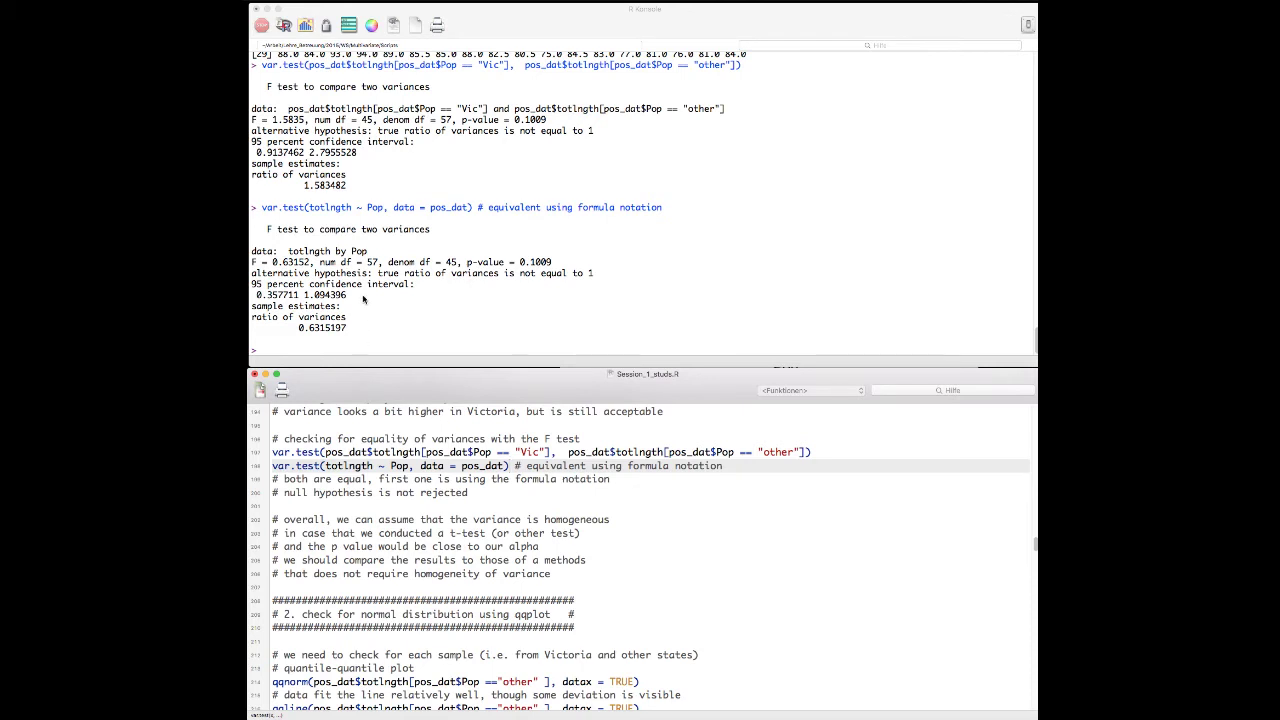
# Compare the formula-based F test output, including its degrees of freedom and p-value, with the two var.test lines in the script.
pyautogui.click(545, 262)
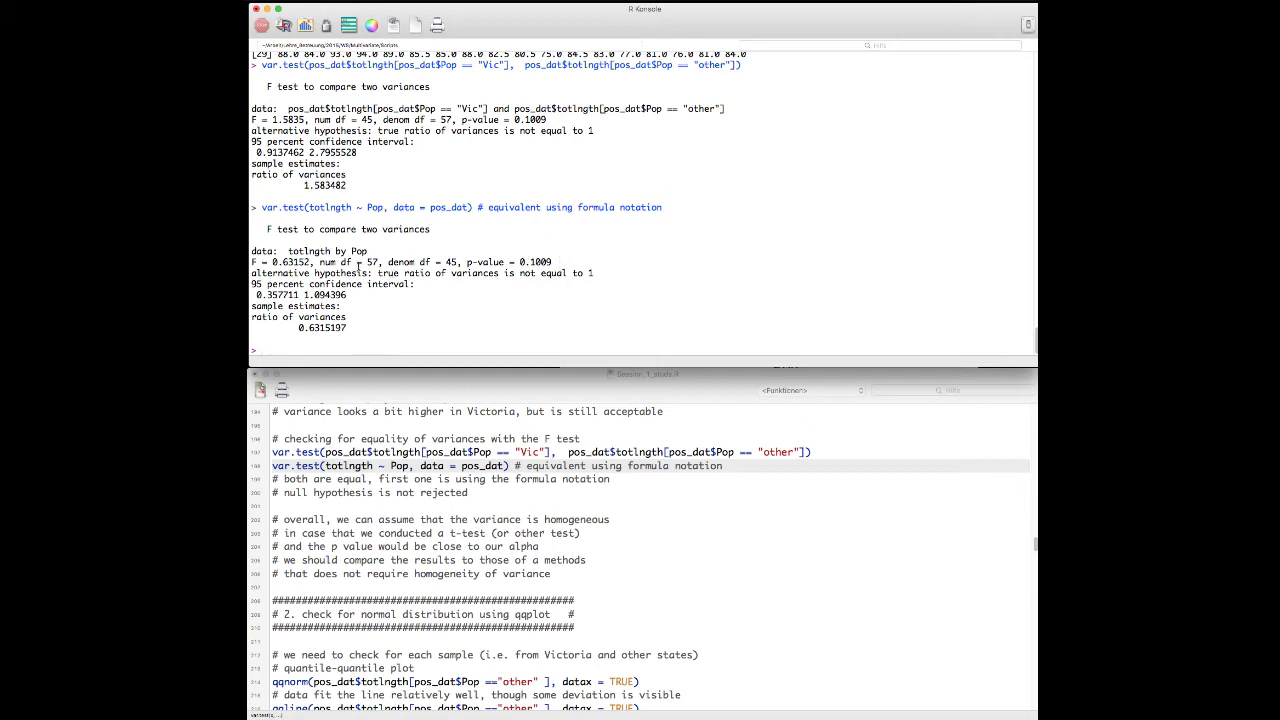
pyautogui.click(369, 463)
pyautogui.click(338, 267)
pyautogui.click(761, 451)
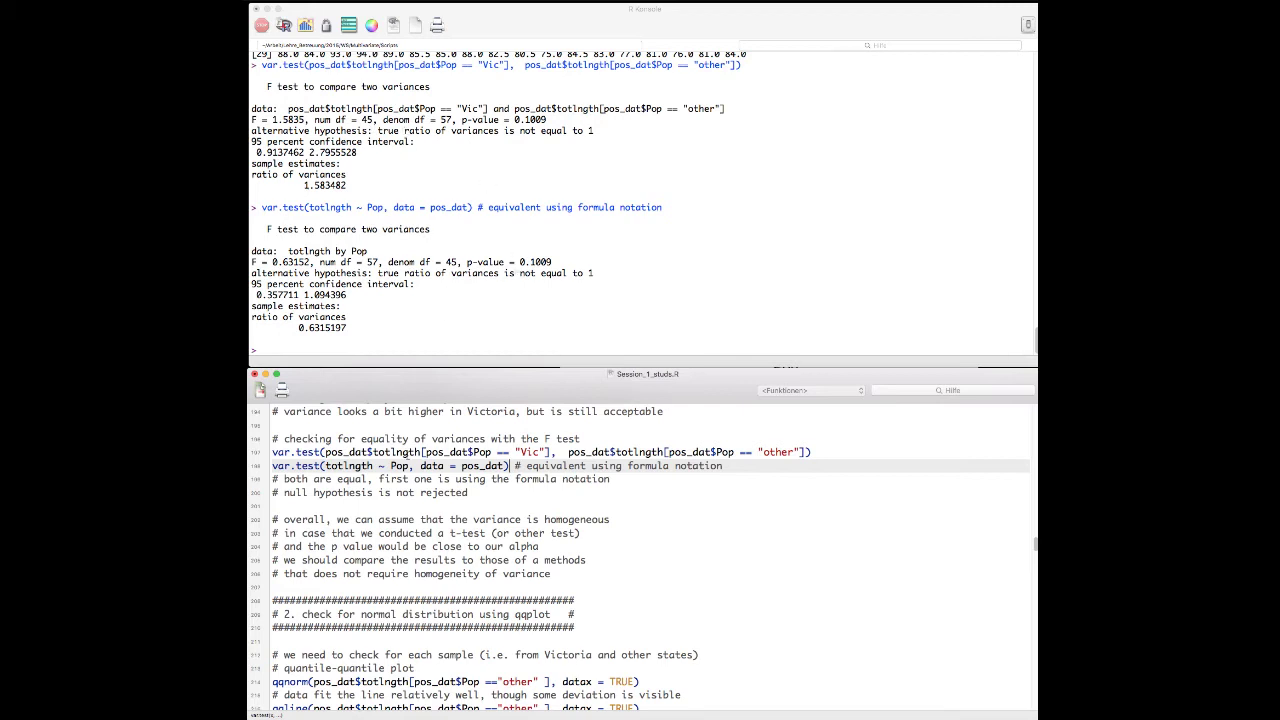
pyautogui.click(394, 450)
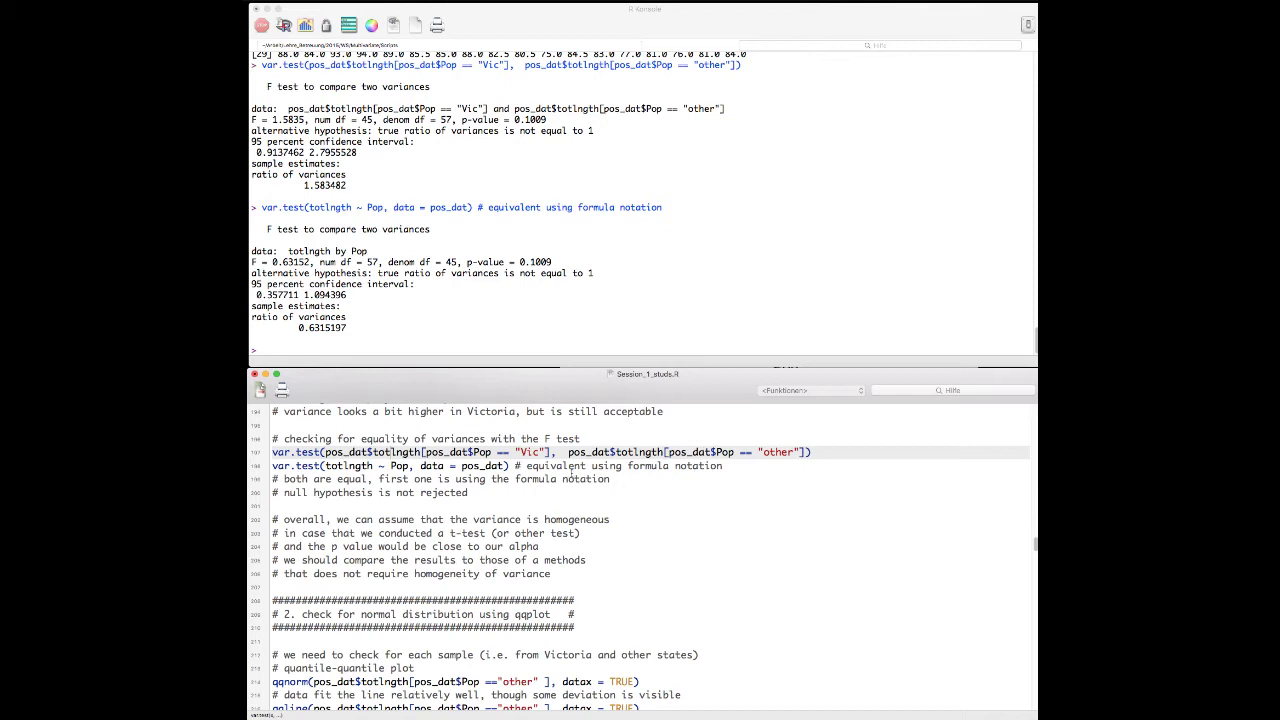
# Go to section 2 on normal distribution and run qqnorm(pos_dat$totlngth[pos_dat$Pop =="other" ], datax = TRUE).
pyautogui.scroll(-1, 571, 478)
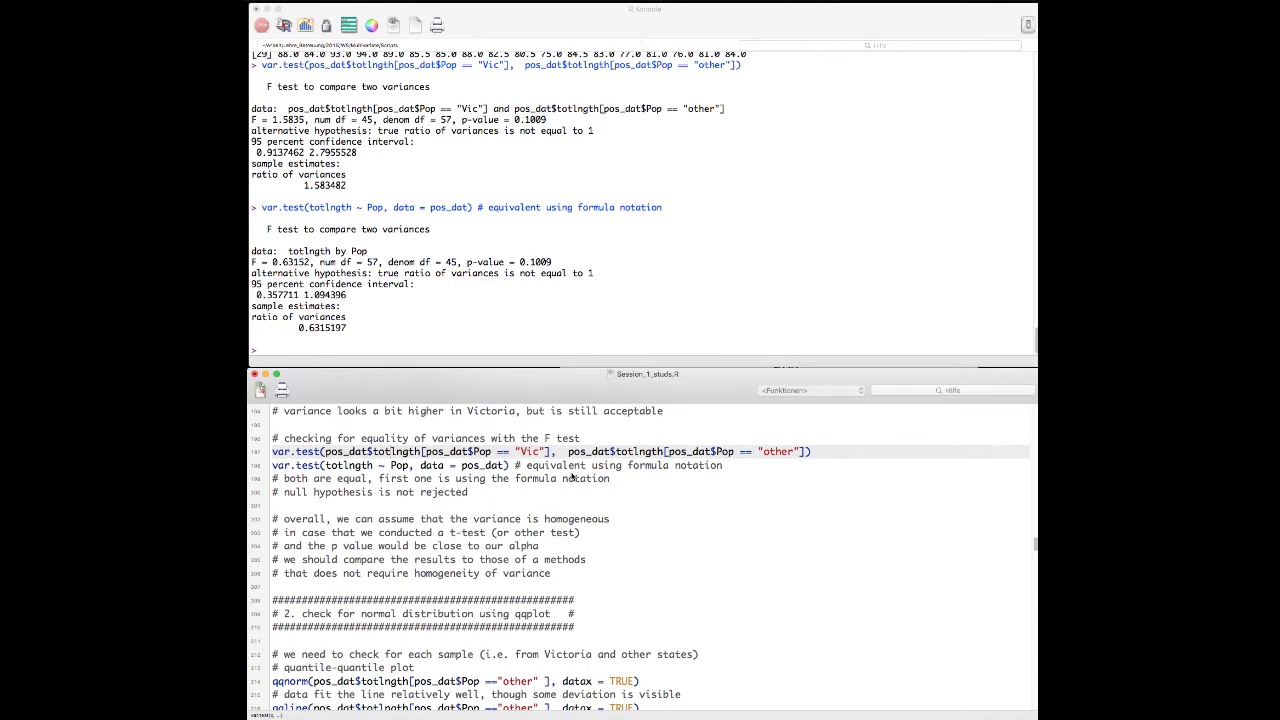
pyautogui.scroll(-6, 573, 478)
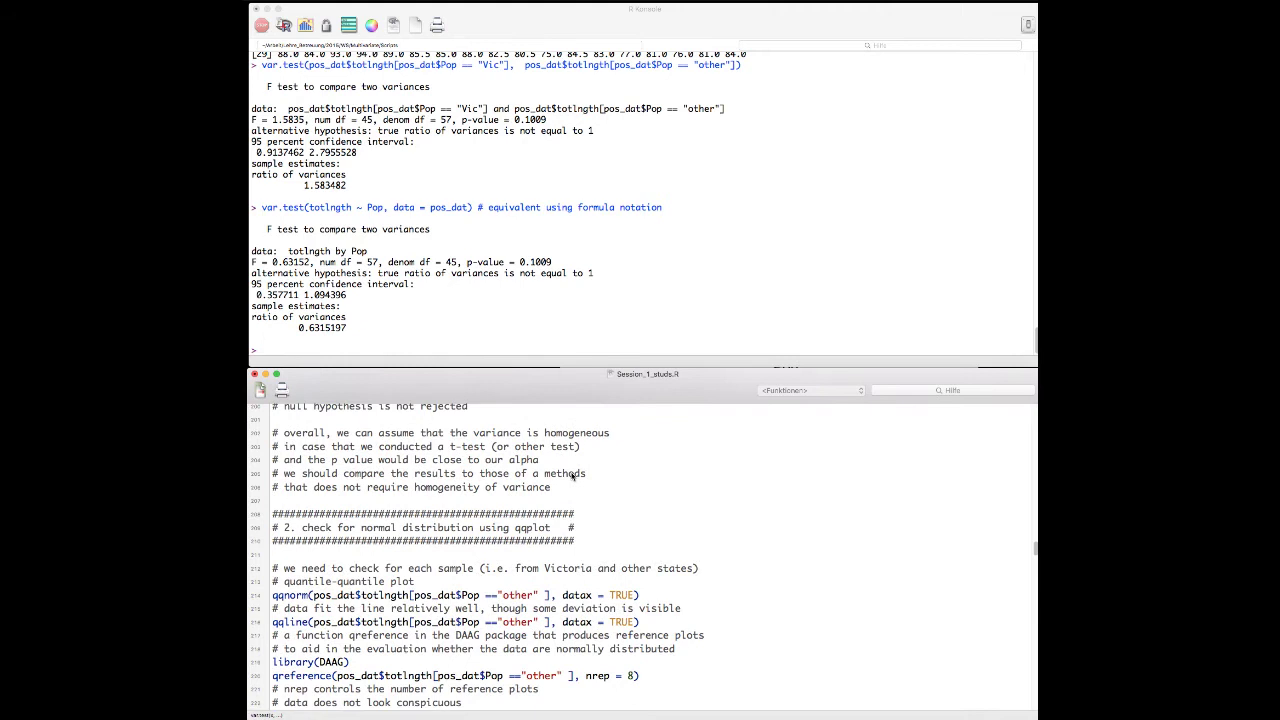
pyautogui.scroll(-5, 573, 477)
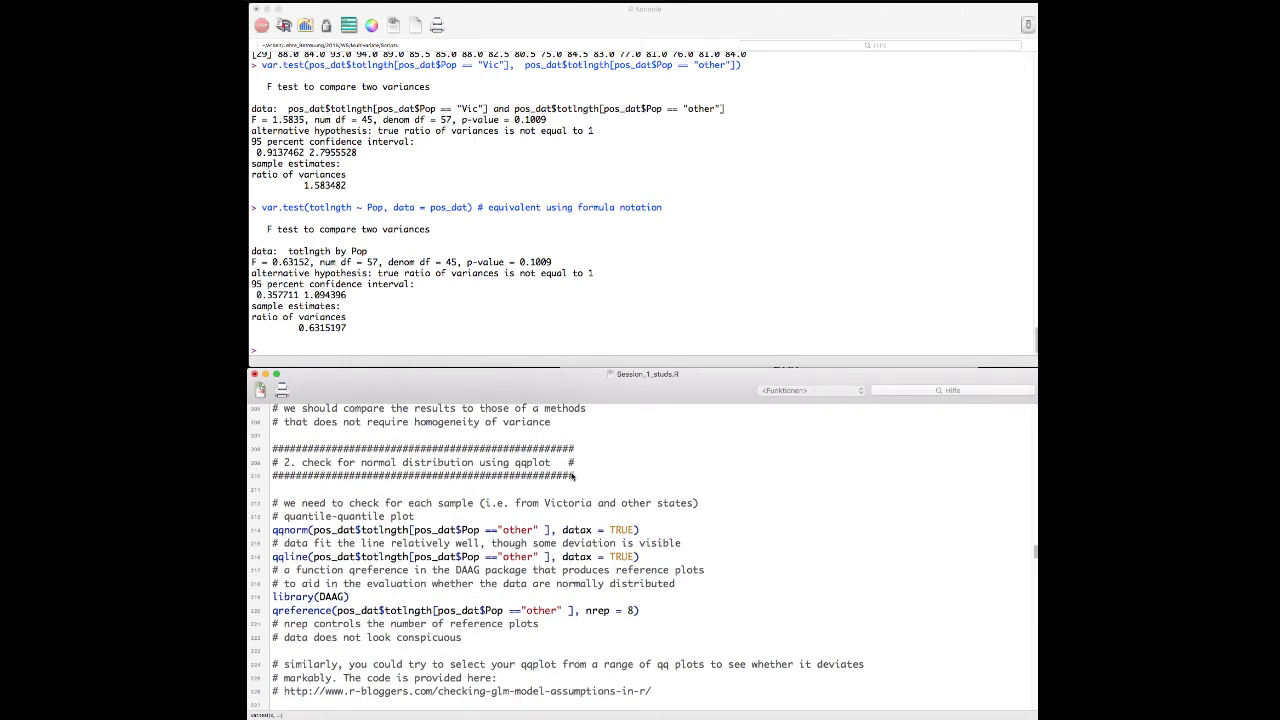
pyautogui.scroll(-1, 573, 477)
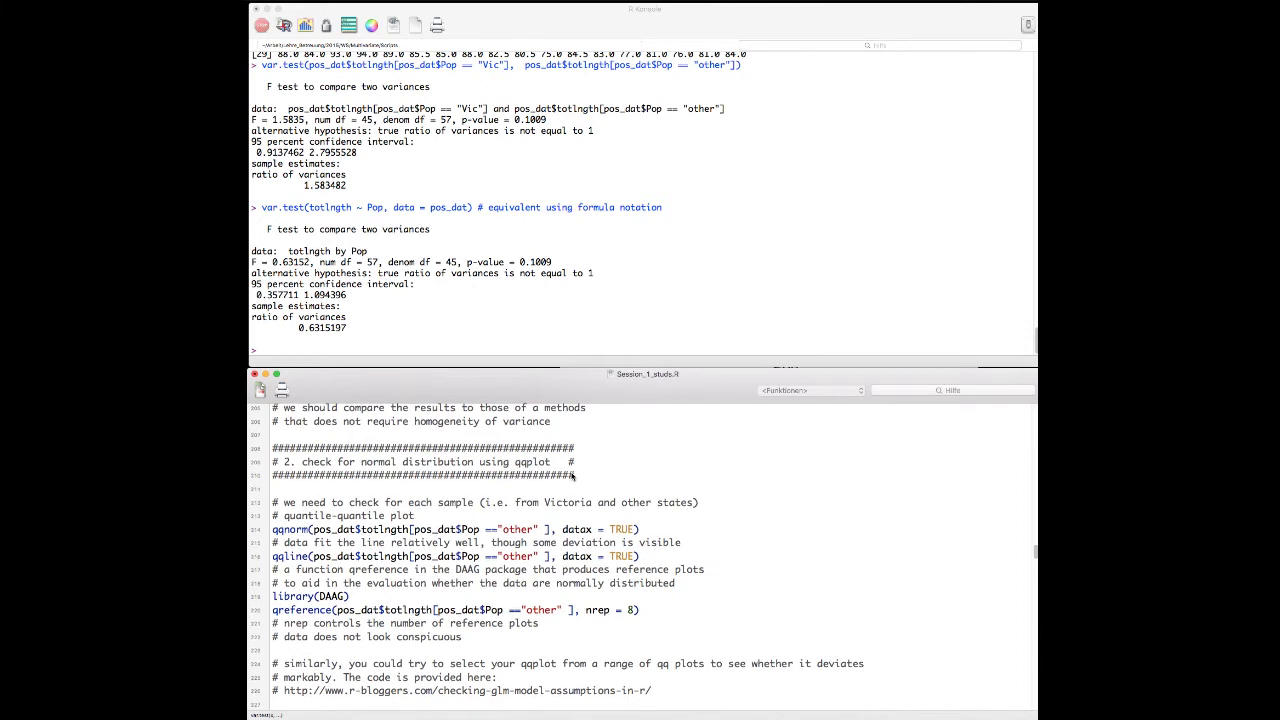
pyautogui.click(418, 515)
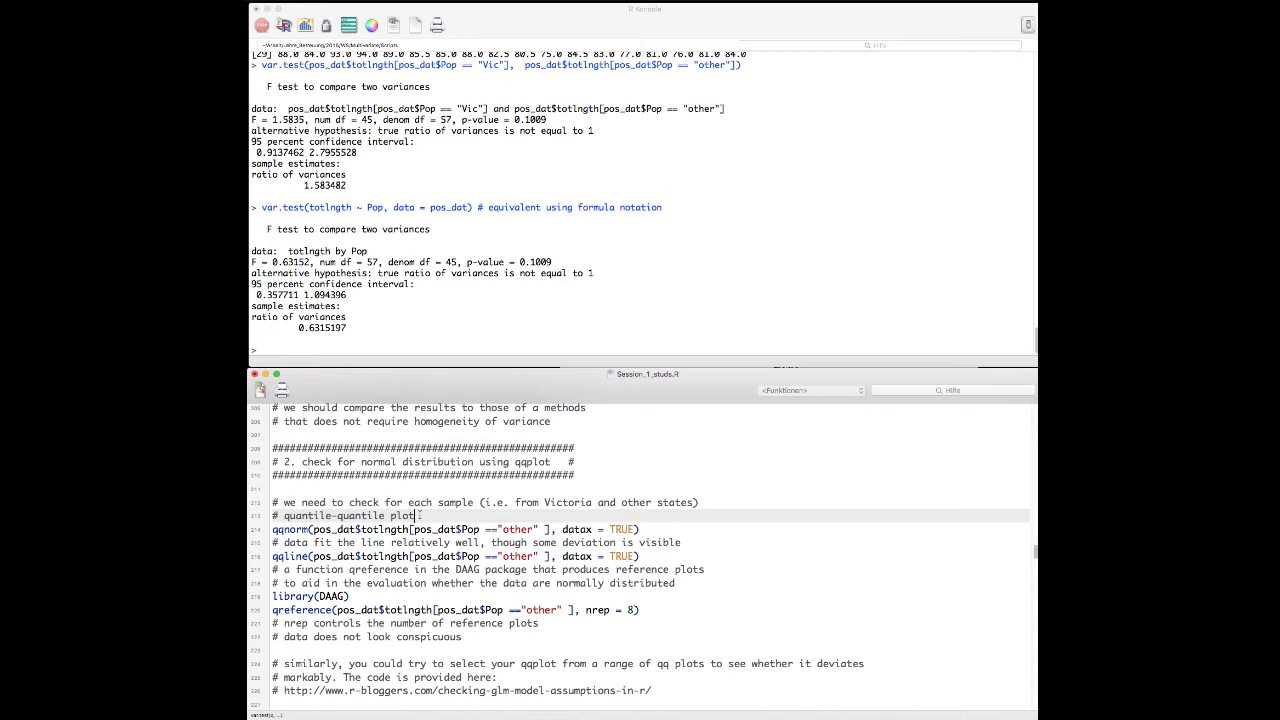
pyautogui.click(273, 529)
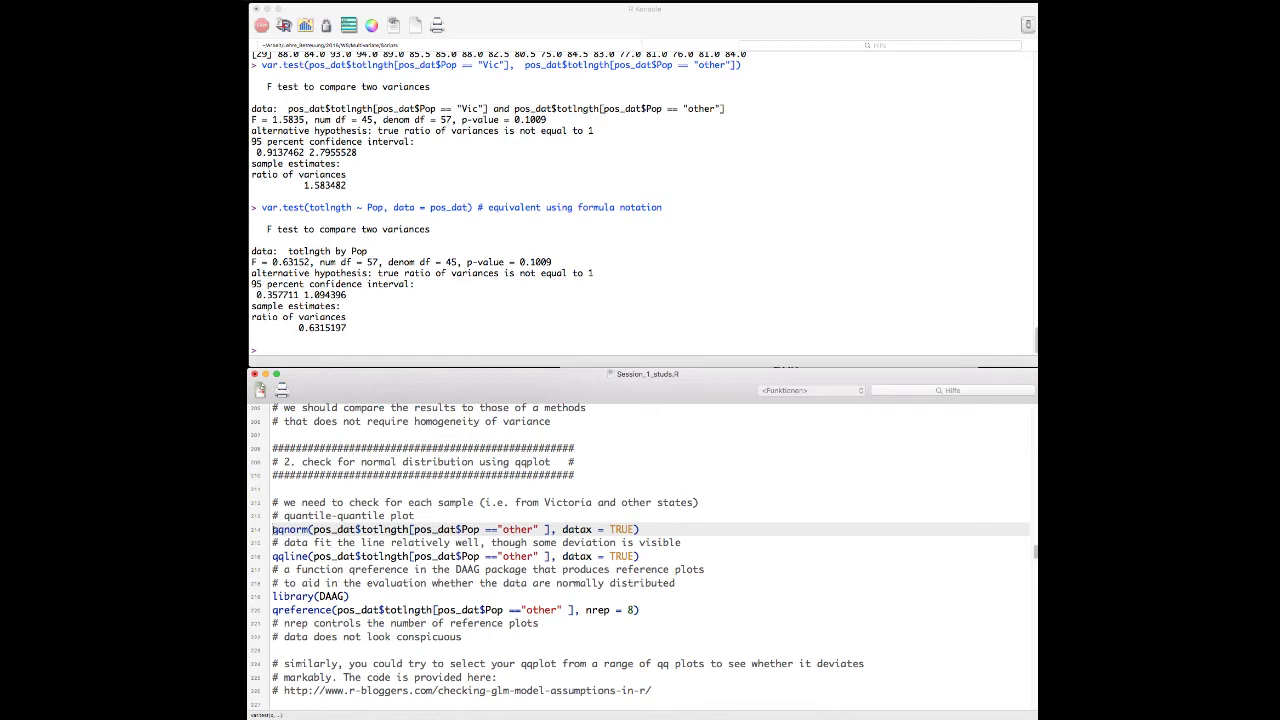
pyautogui.click(278, 529)
pyautogui.press('super+Return')
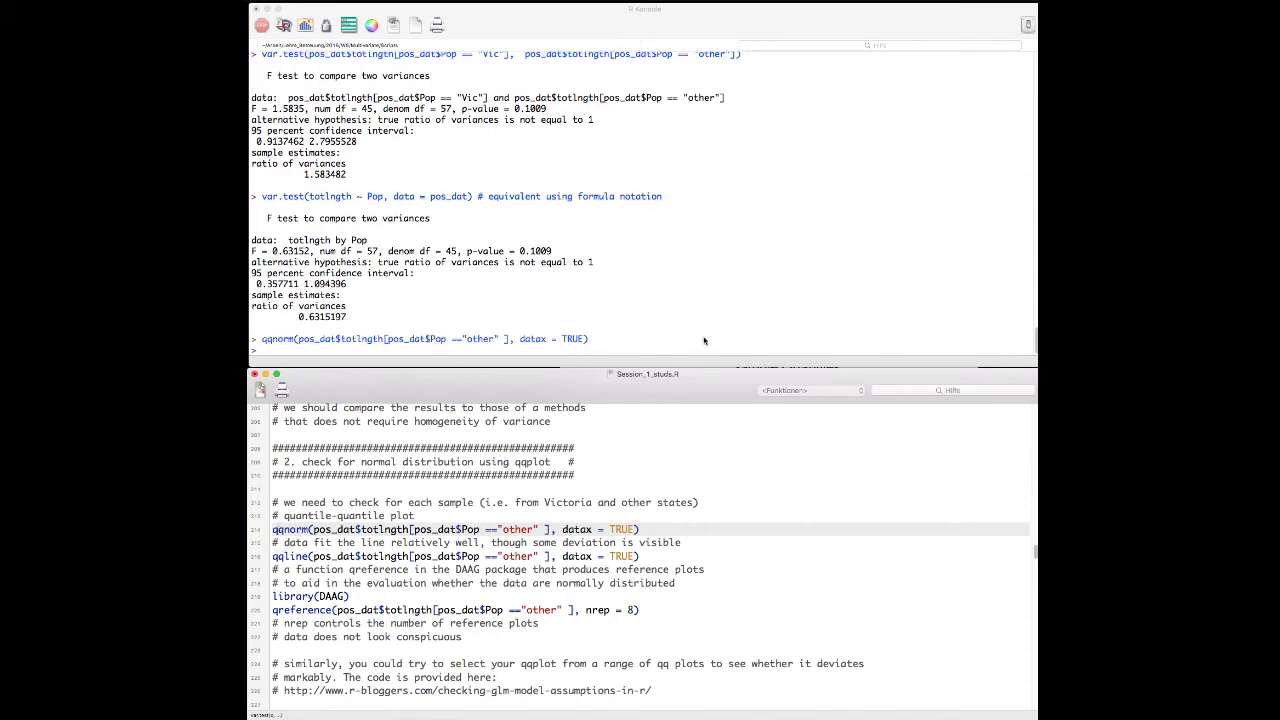
# Shift the script window slightly downward and bring the Quartz window with the Q-Q plot to the front.
pyautogui.moveTo(704, 373); pyautogui.dragTo(703, 377)
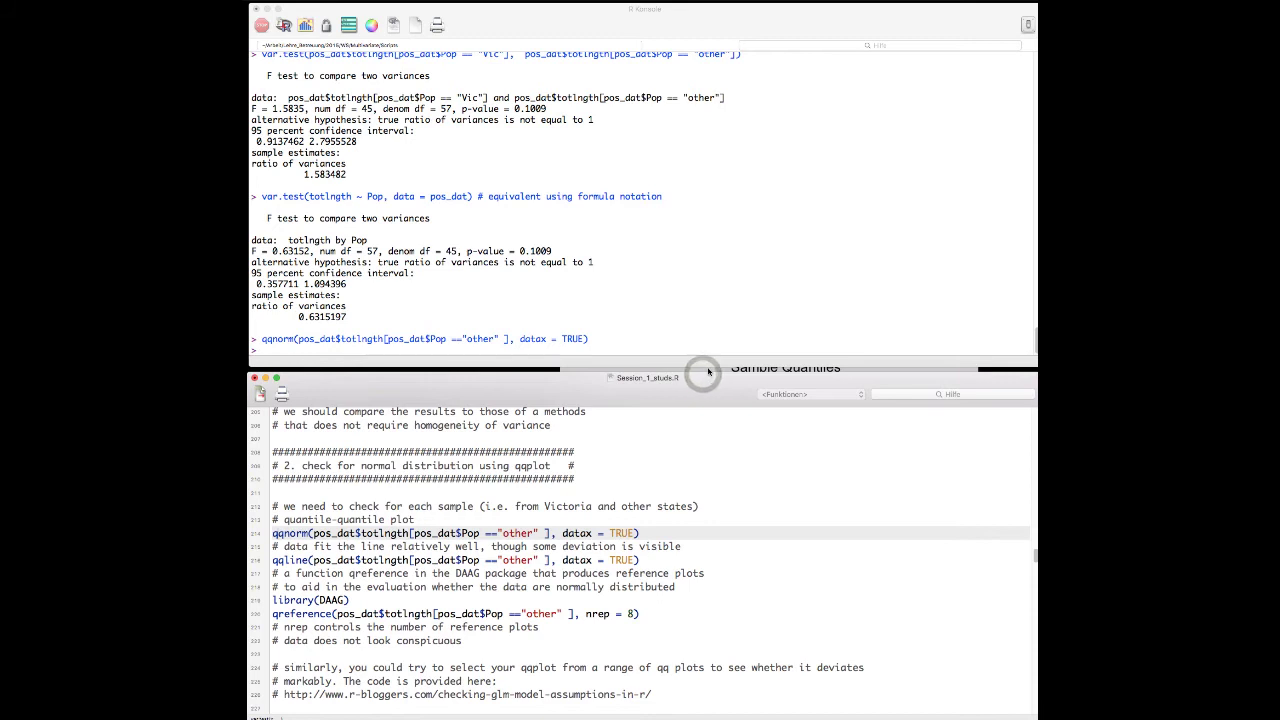
pyautogui.click(708, 369)
pyautogui.click(708, 372)
pyautogui.moveTo(746, 375); pyautogui.dragTo(746, 378)
pyautogui.click(746, 378)
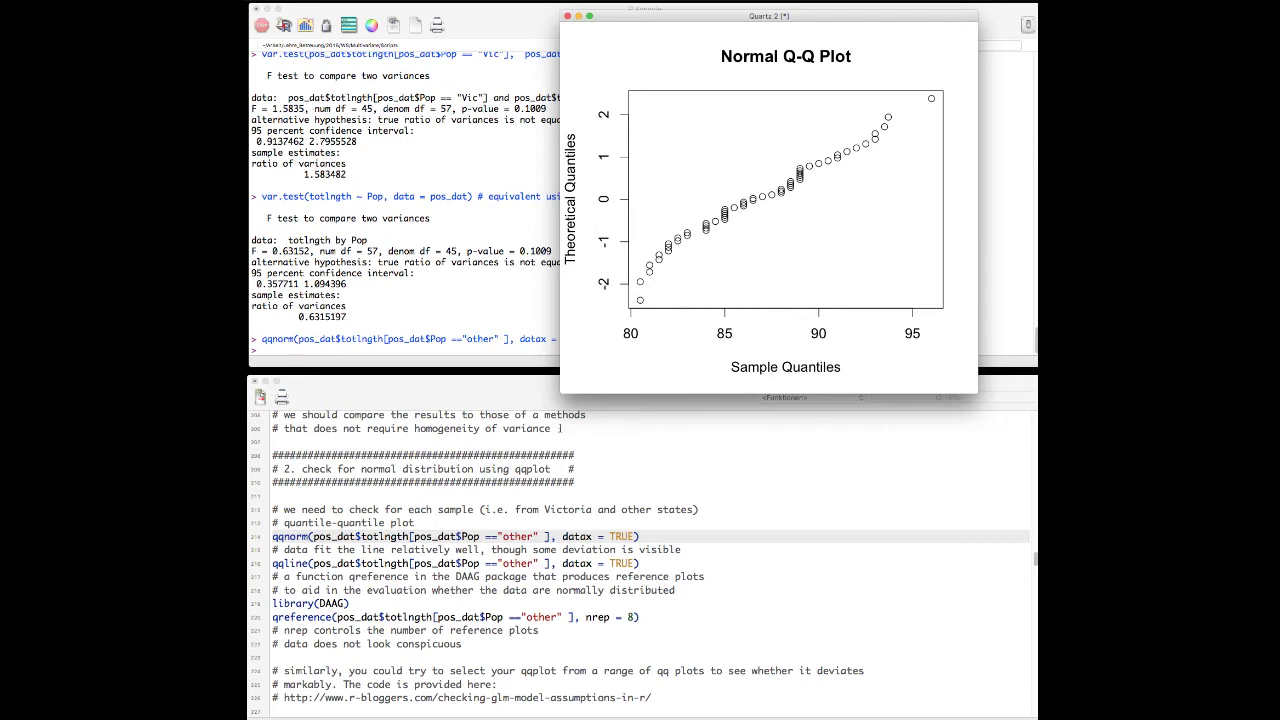
# Add the reference line to the Q-Q plot by running qqline(pos_dat$totlngth[pos_dat$Pop =="other" ], datax = TRUE) from the script.
pyautogui.click(413, 518)
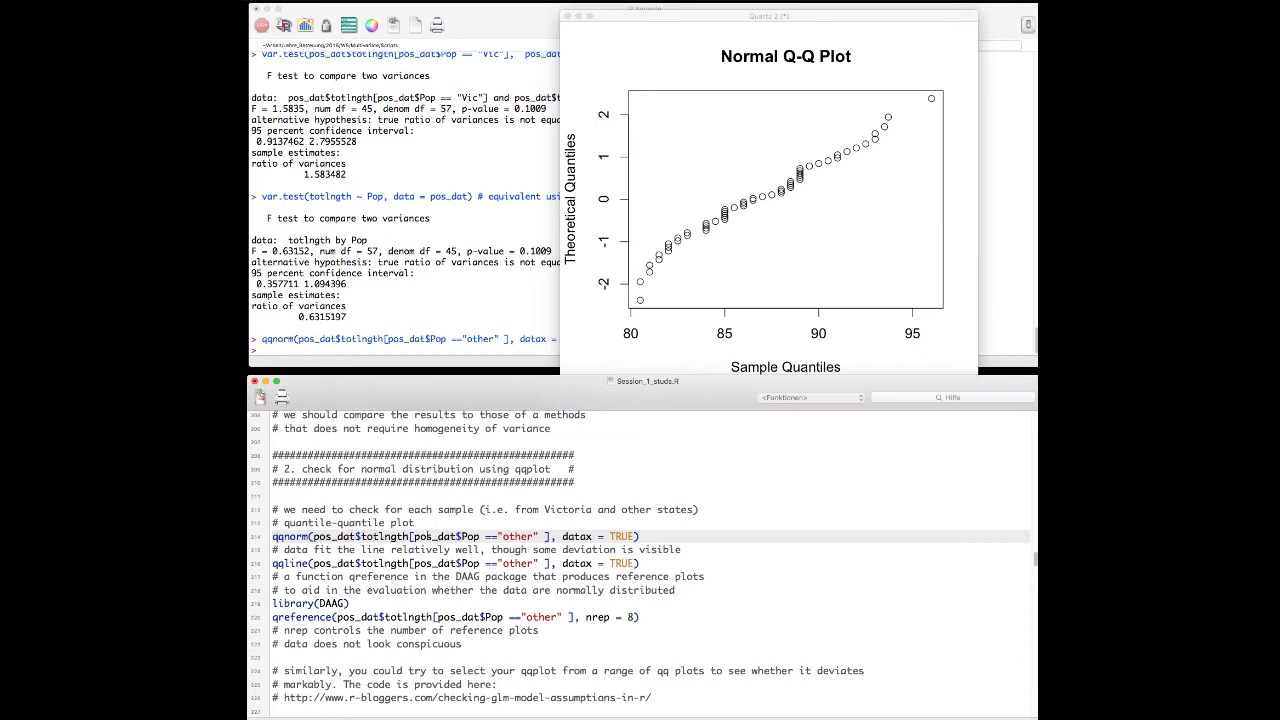
pyautogui.click(360, 538)
pyautogui.scroll(-3, 358, 537)
pyautogui.click(318, 522)
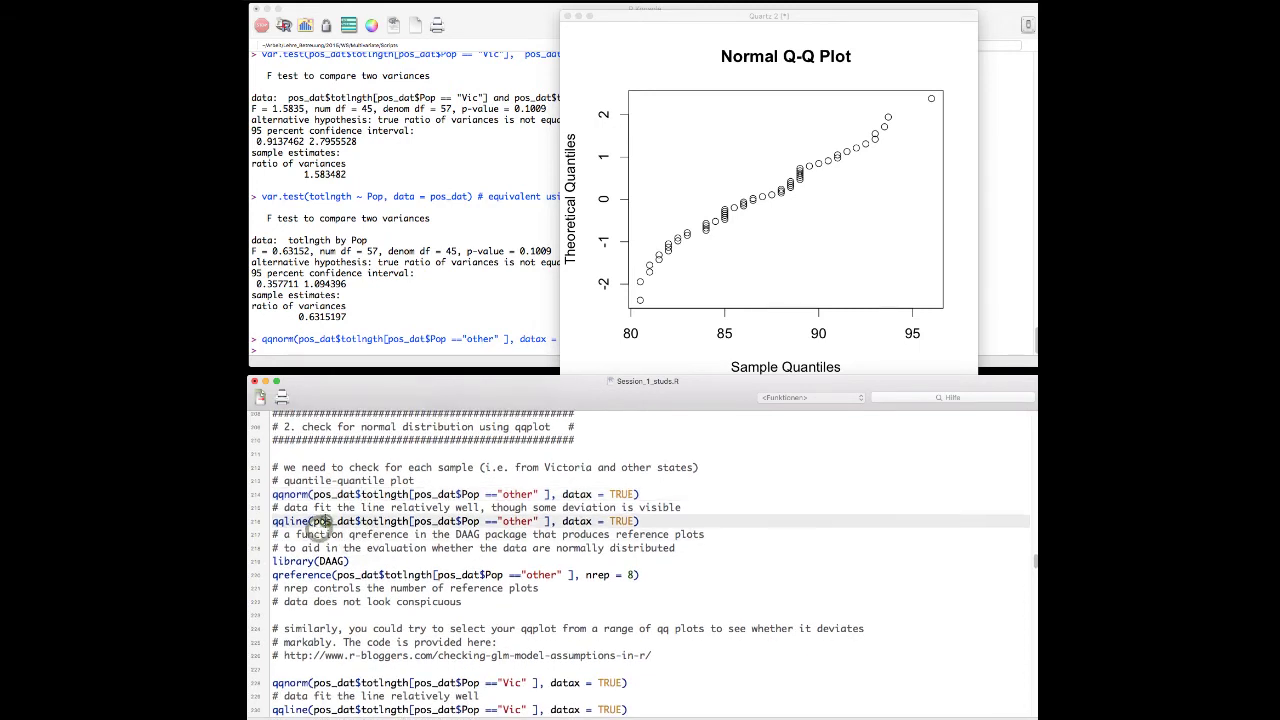
pyautogui.press('super+Return')
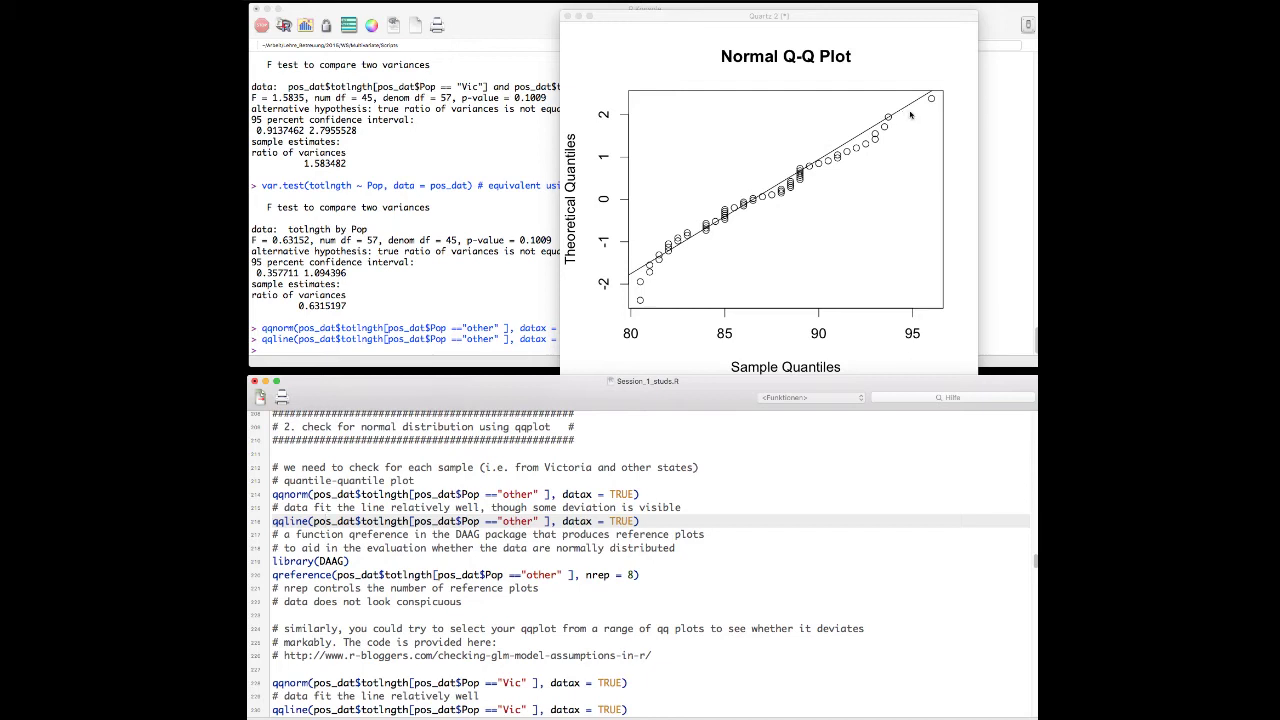
# Go past the qreference comment and load the DAAG package with the script's library(DAAG) line.
pyautogui.click(380, 534)
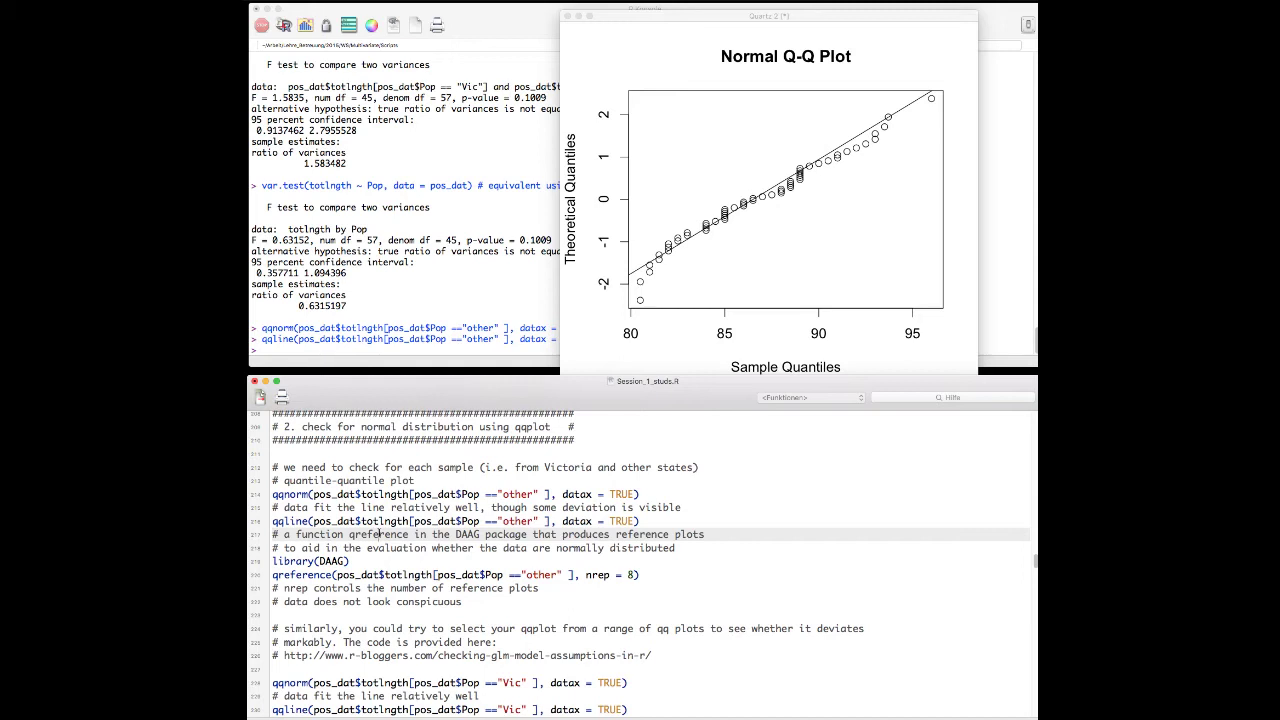
pyautogui.click(276, 563)
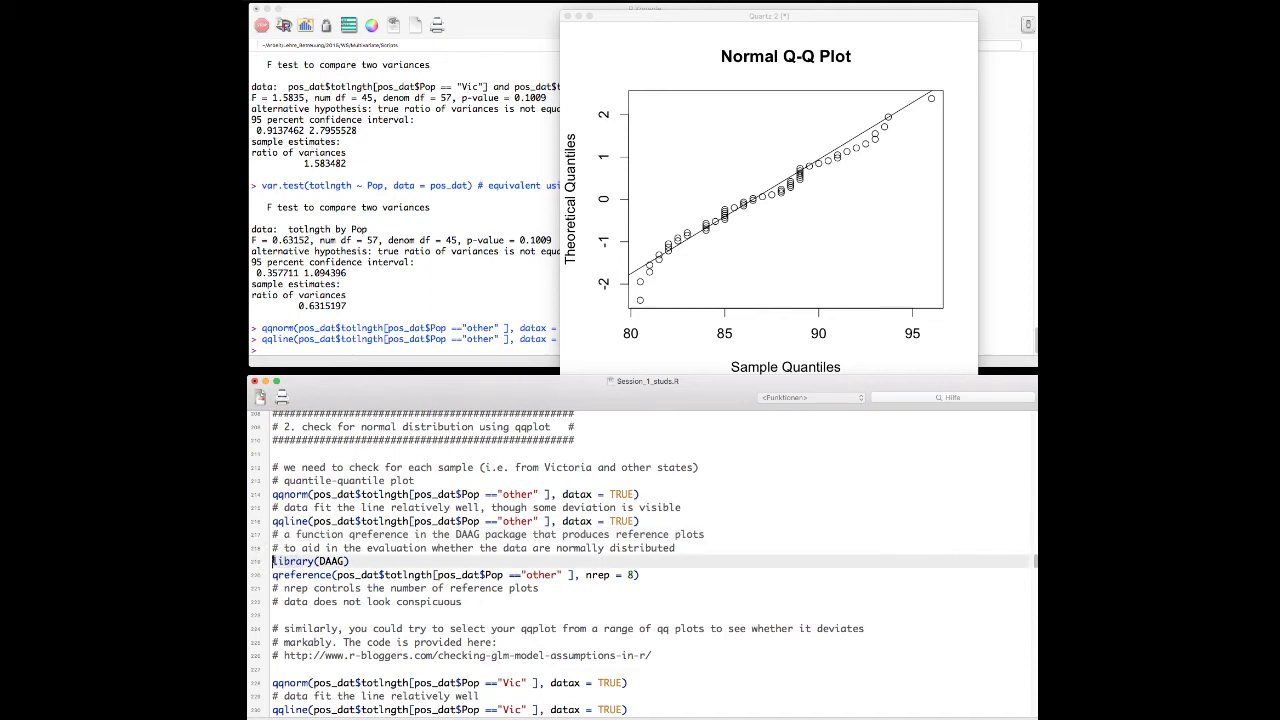
pyautogui.press('super+Return')
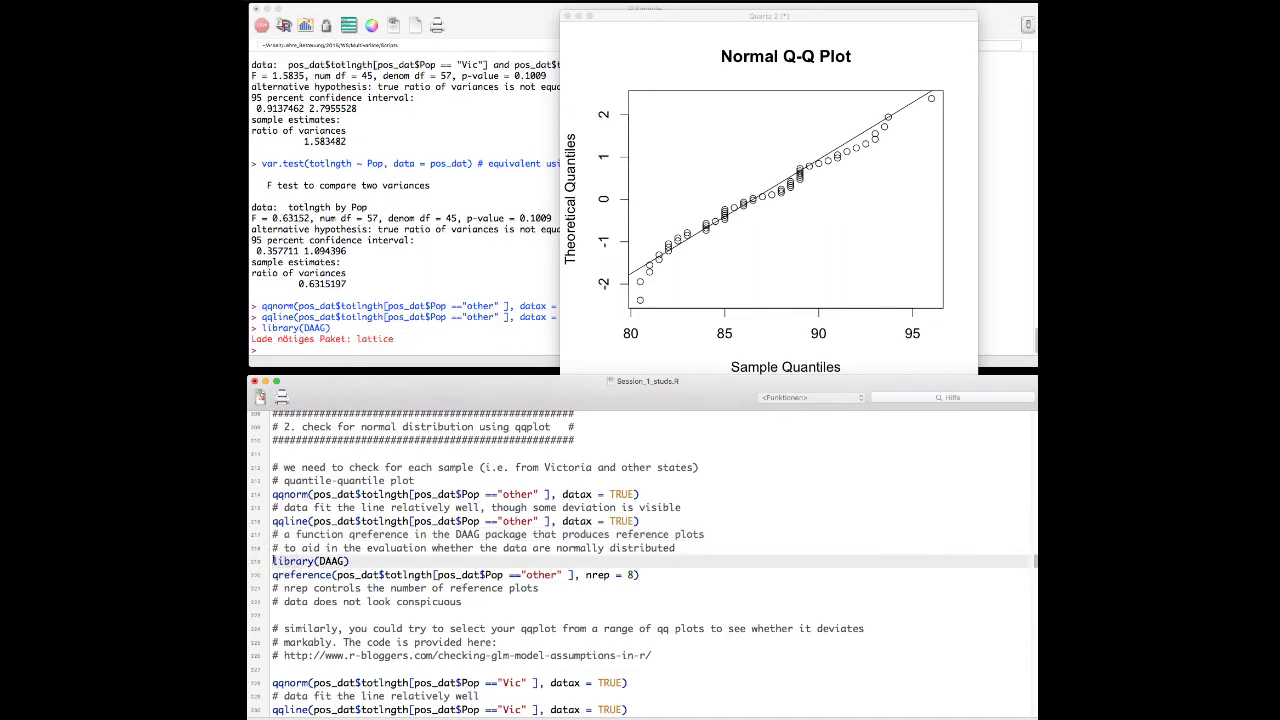
# Highlight the data argument pos_dat$totlngth[pos_dat$Pop =="other" ] and then nrep = 8 in the qreference line to examine them.
pyautogui.click(279, 575)
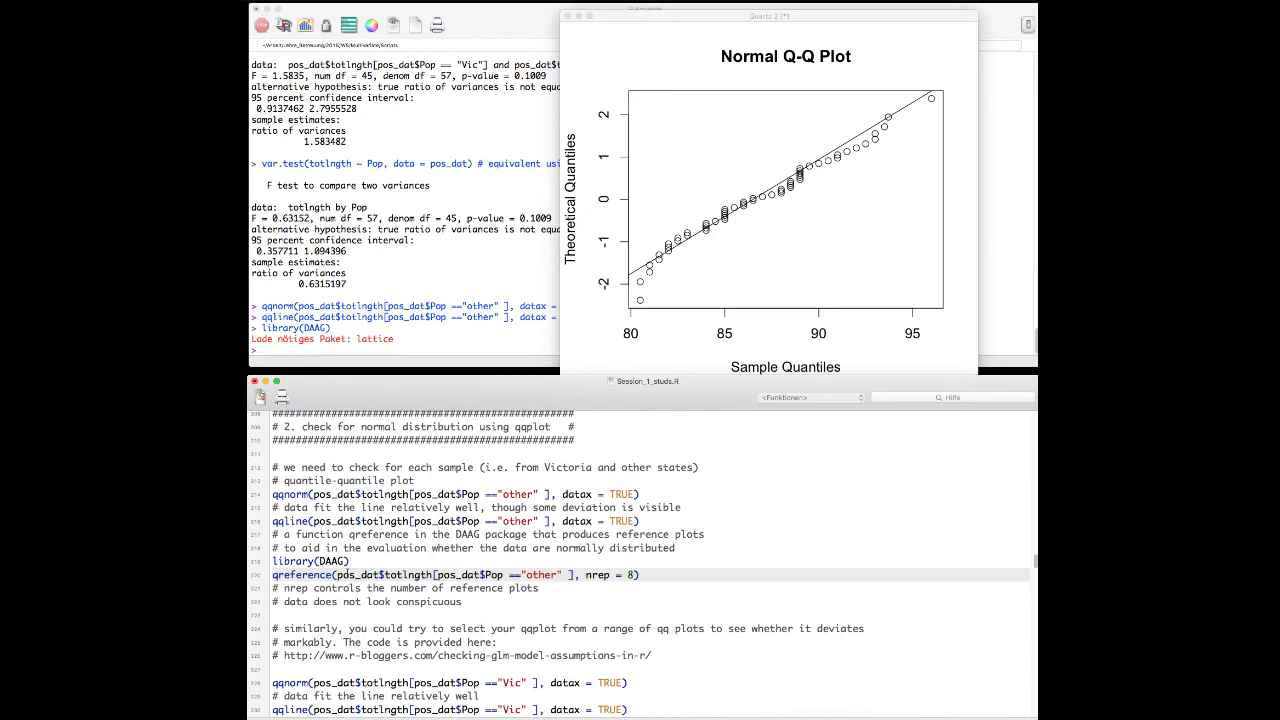
pyautogui.moveTo(336, 576); pyautogui.dragTo(576, 577)
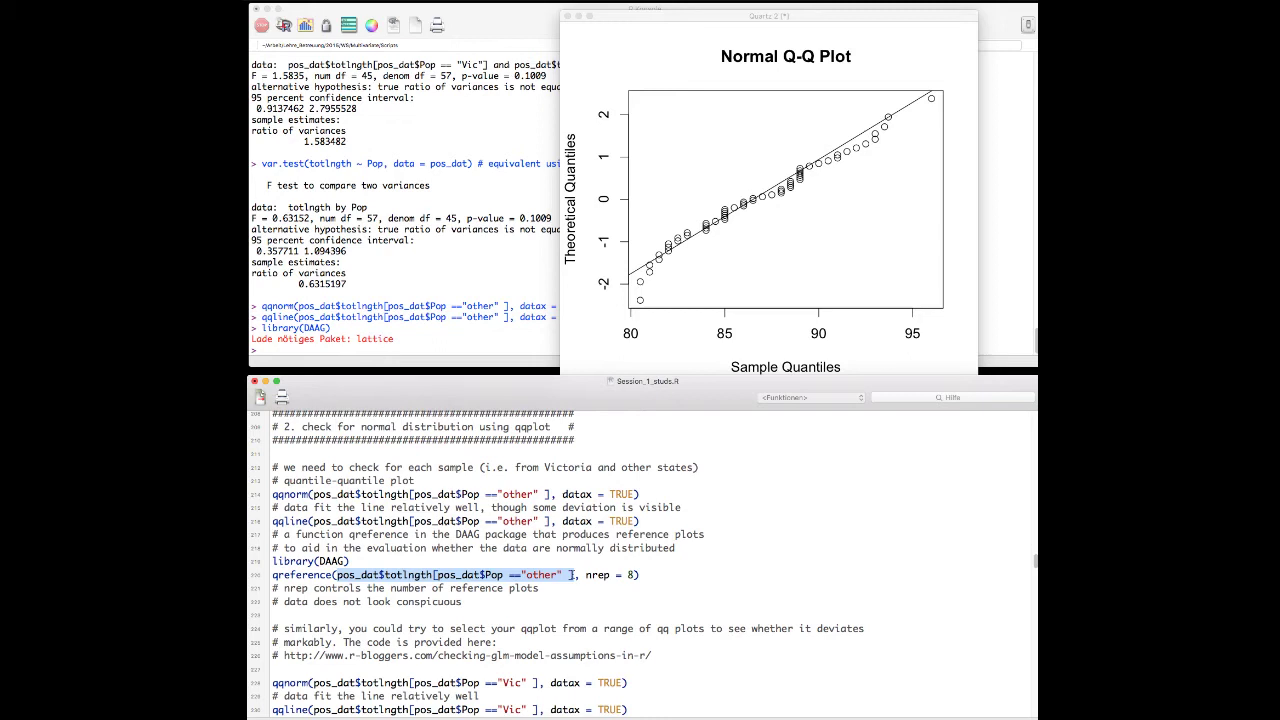
pyautogui.click(585, 574)
pyautogui.moveTo(586, 575); pyautogui.dragTo(633, 575)
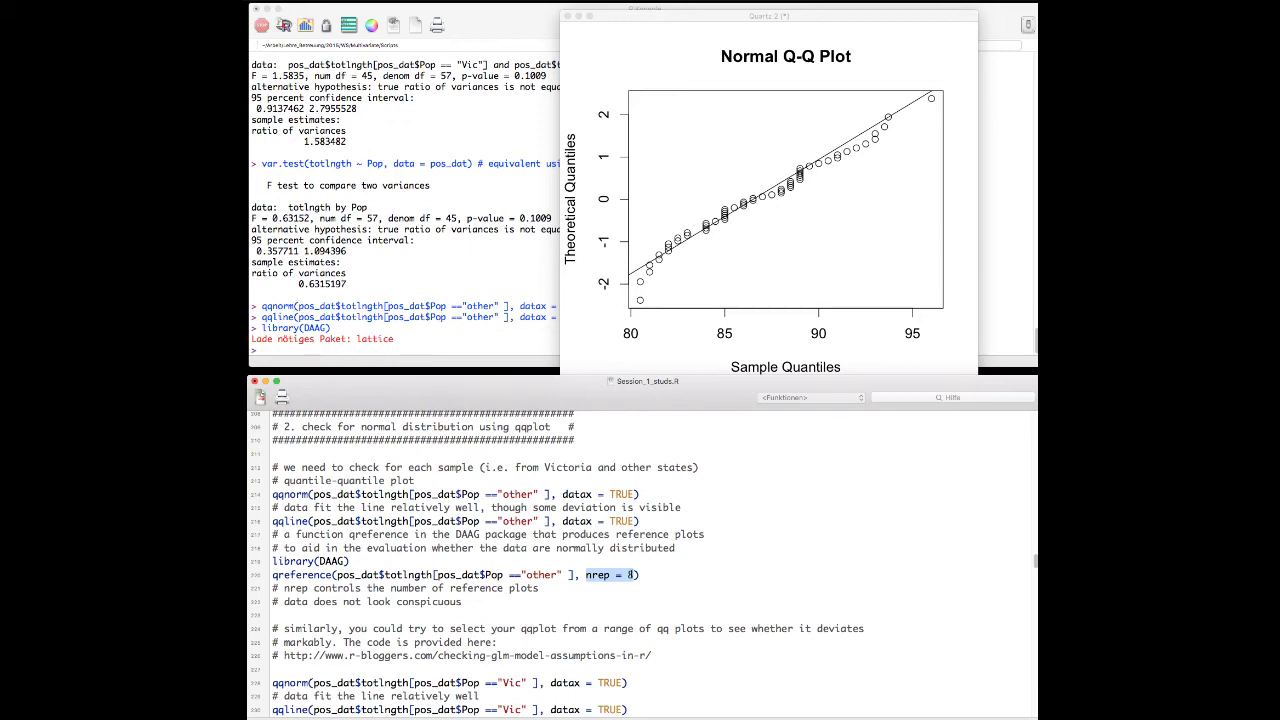
# Run the qreference line for the "other" population with nrep = 8, and move and enlarge the plot window.
pyautogui.click(651, 575)
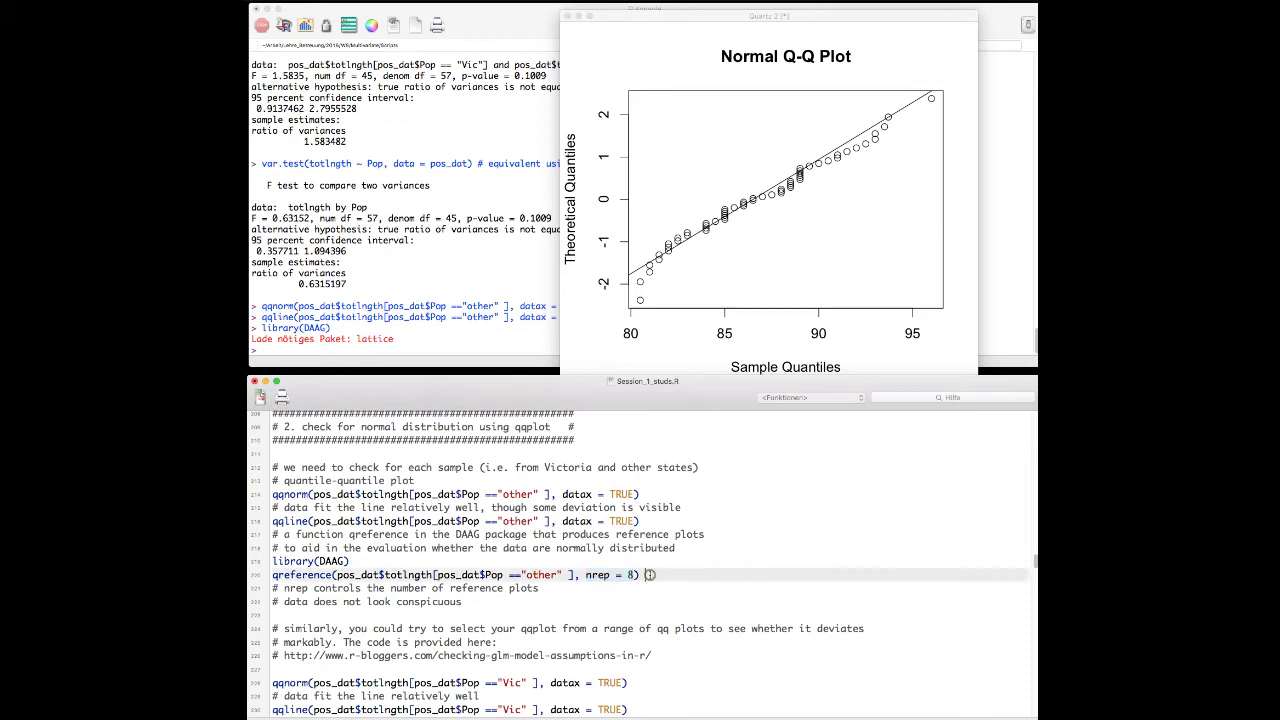
pyautogui.press('super+Return')
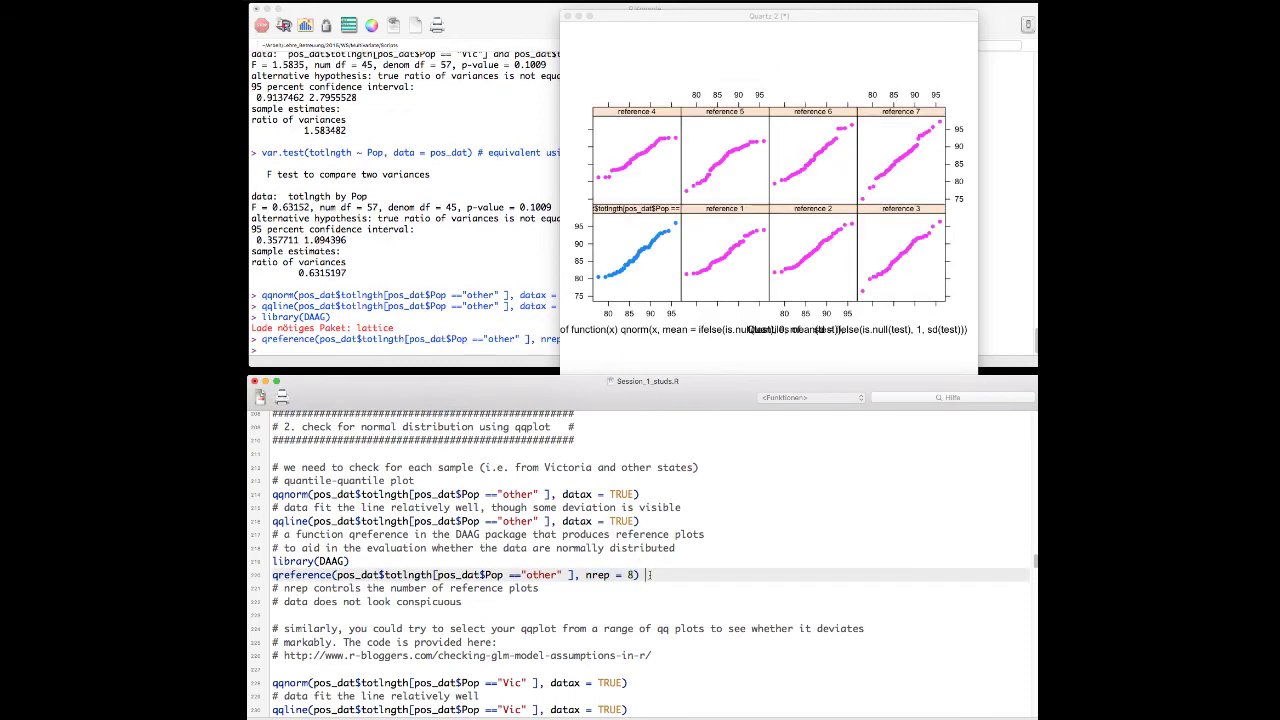
pyautogui.moveTo(719, 27); pyautogui.dragTo(500, 60)
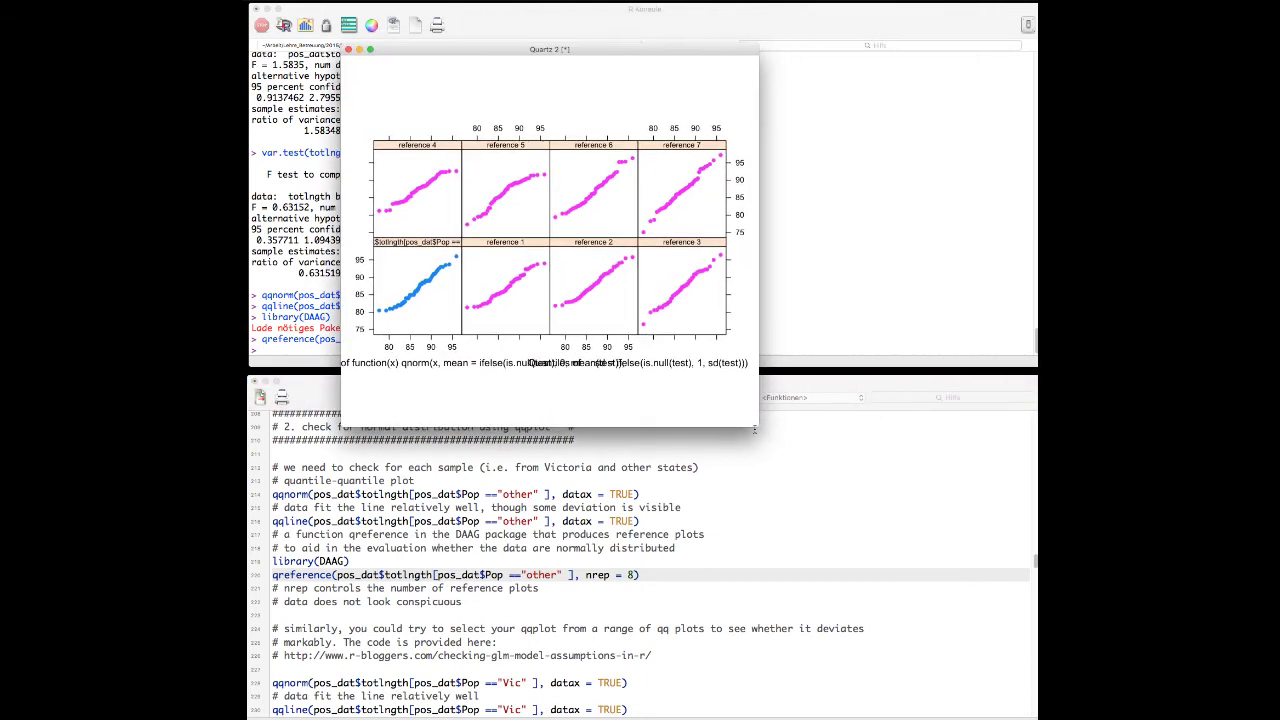
pyautogui.moveTo(756, 427); pyautogui.dragTo(985, 643)
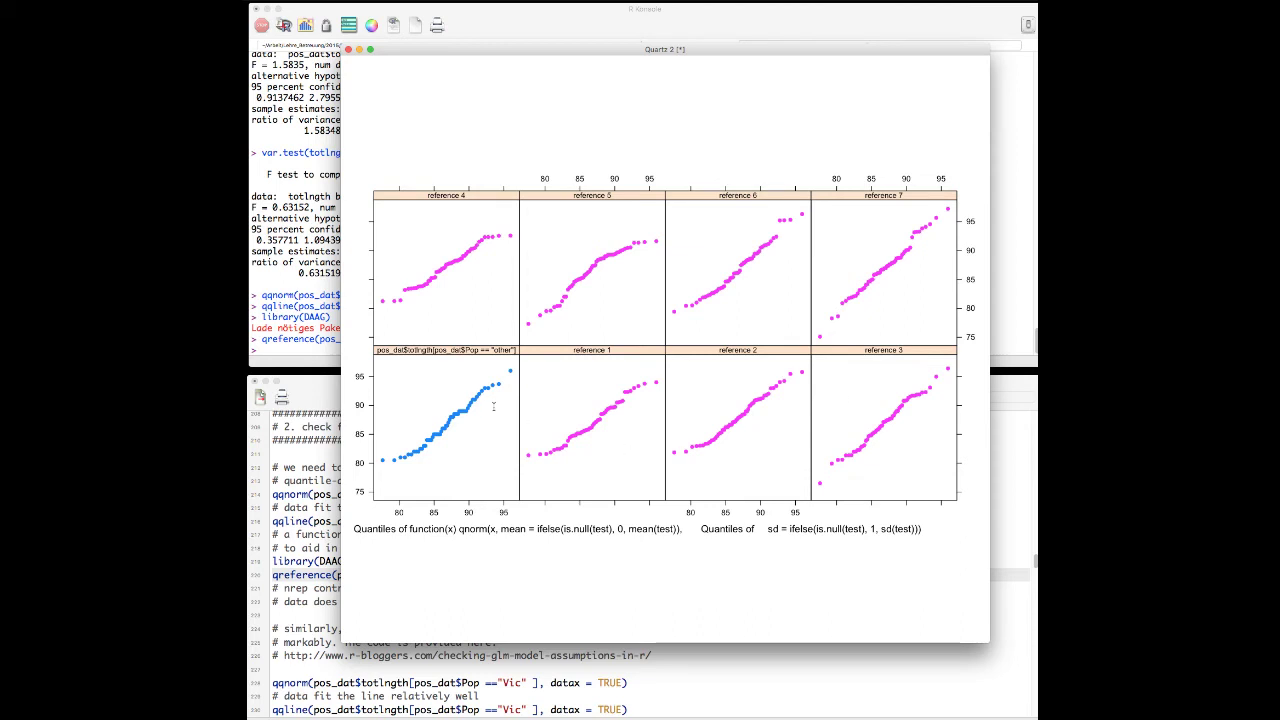
# Move the plot window up and compare the "other" sample's Q-Q plot with its reference plots and the script comments.
pyautogui.click(320, 529)
pyautogui.scroll(-3, 505, 515)
pyautogui.scroll(-1, 505, 515)
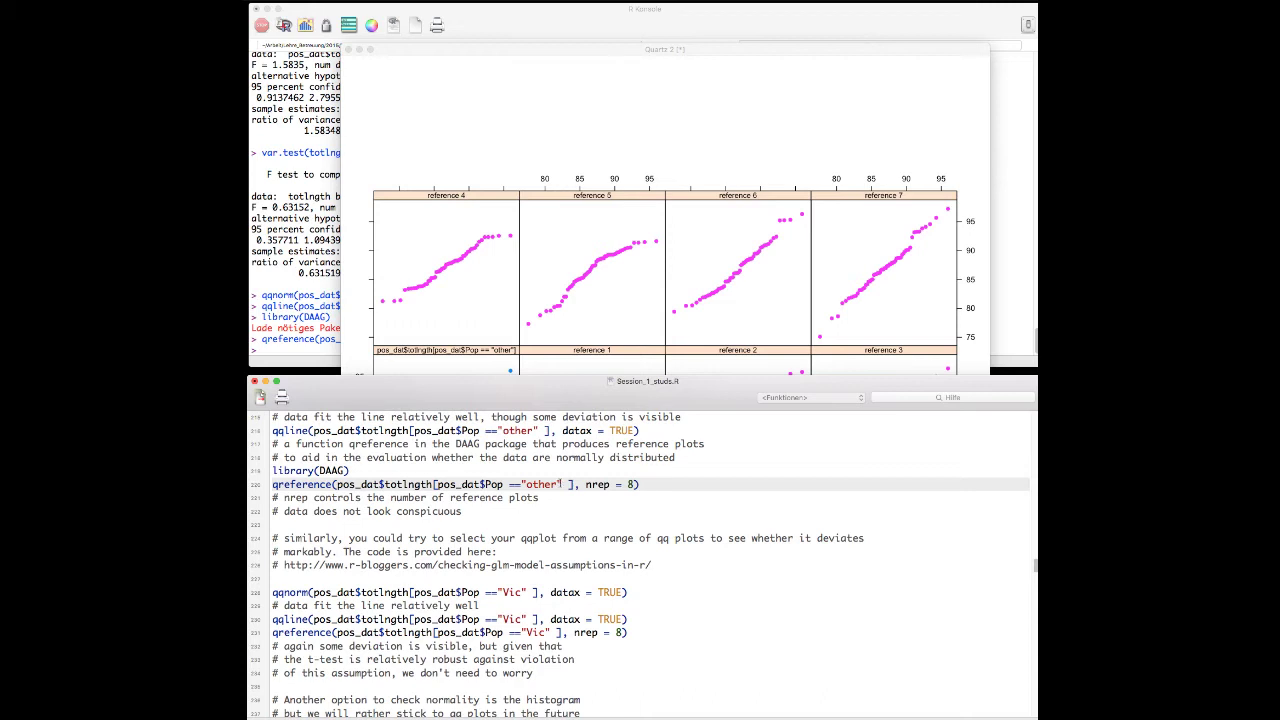
pyautogui.click(710, 56)
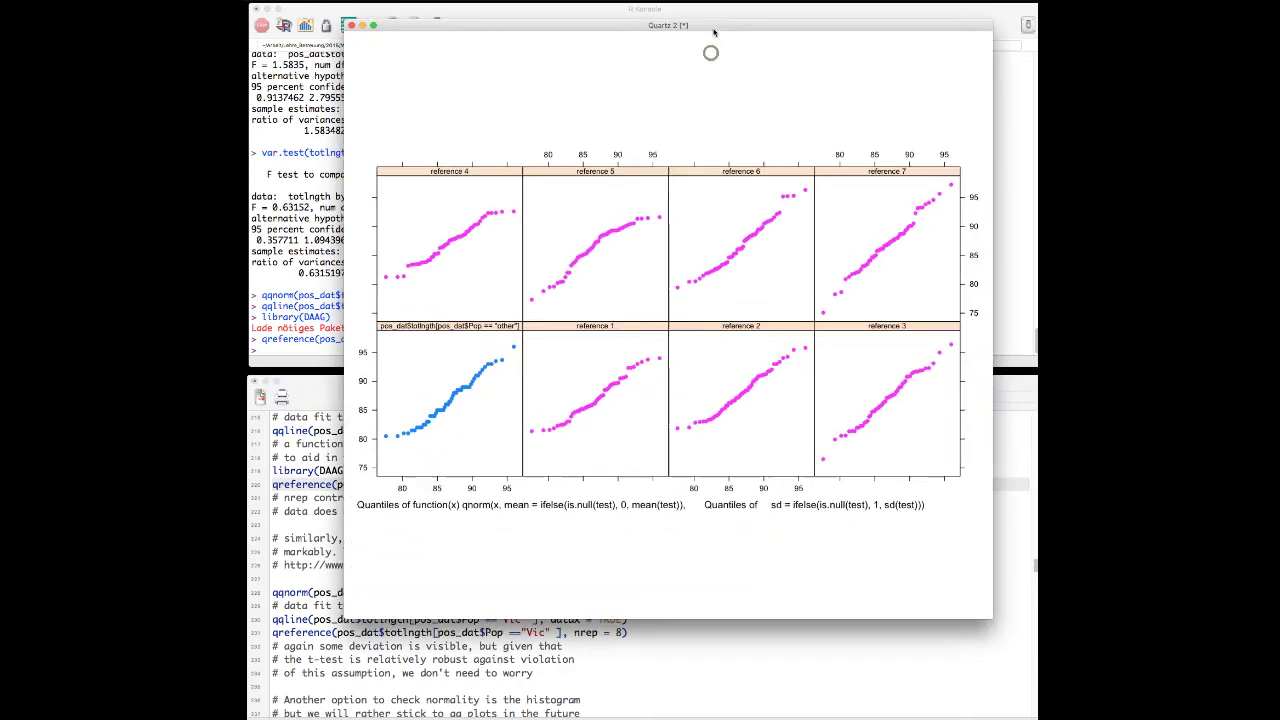
pyautogui.click(296, 537)
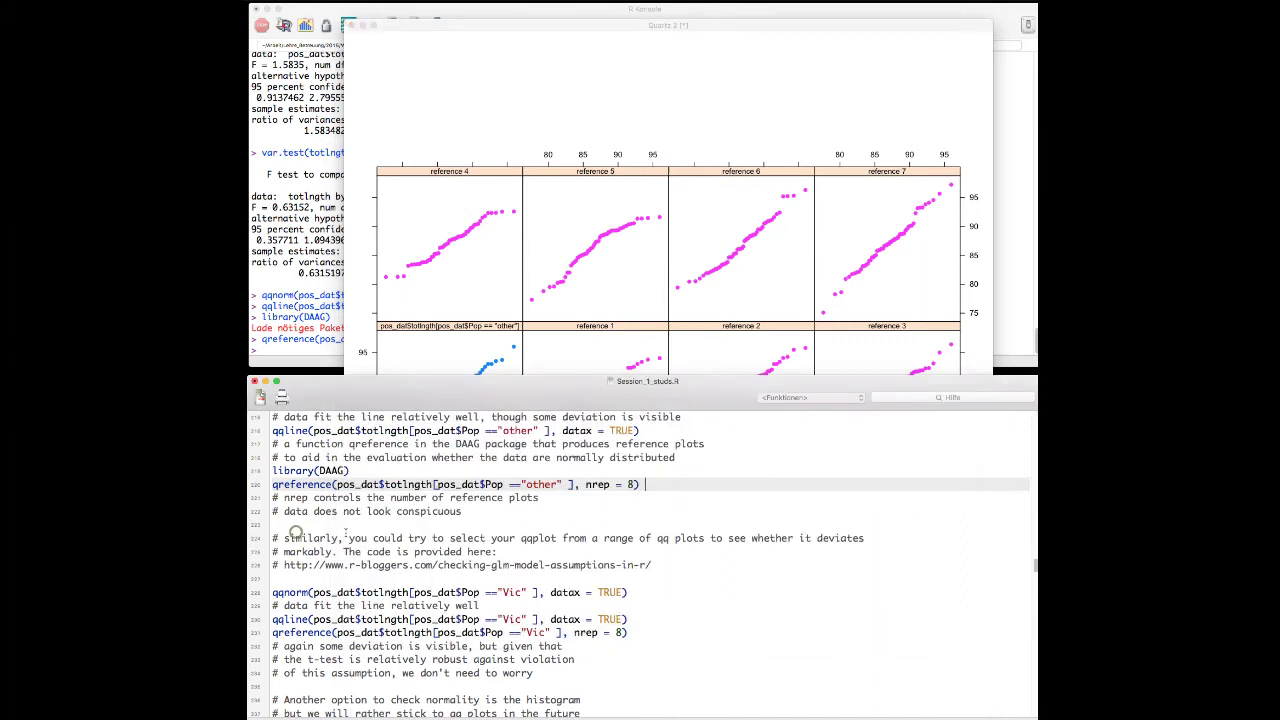
pyautogui.click(556, 364)
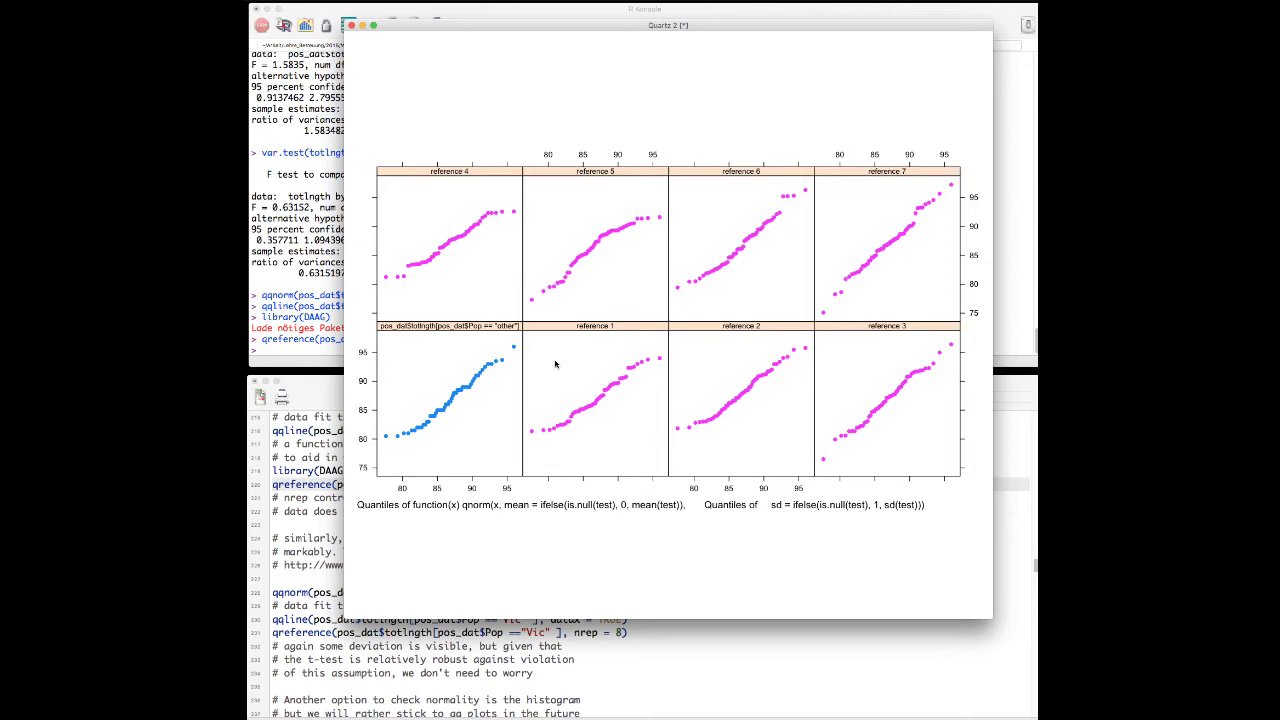
# Run the qqnorm and qqline lines for the "Vic" population's total length and show the full Q-Q plot.
pyautogui.click(314, 541)
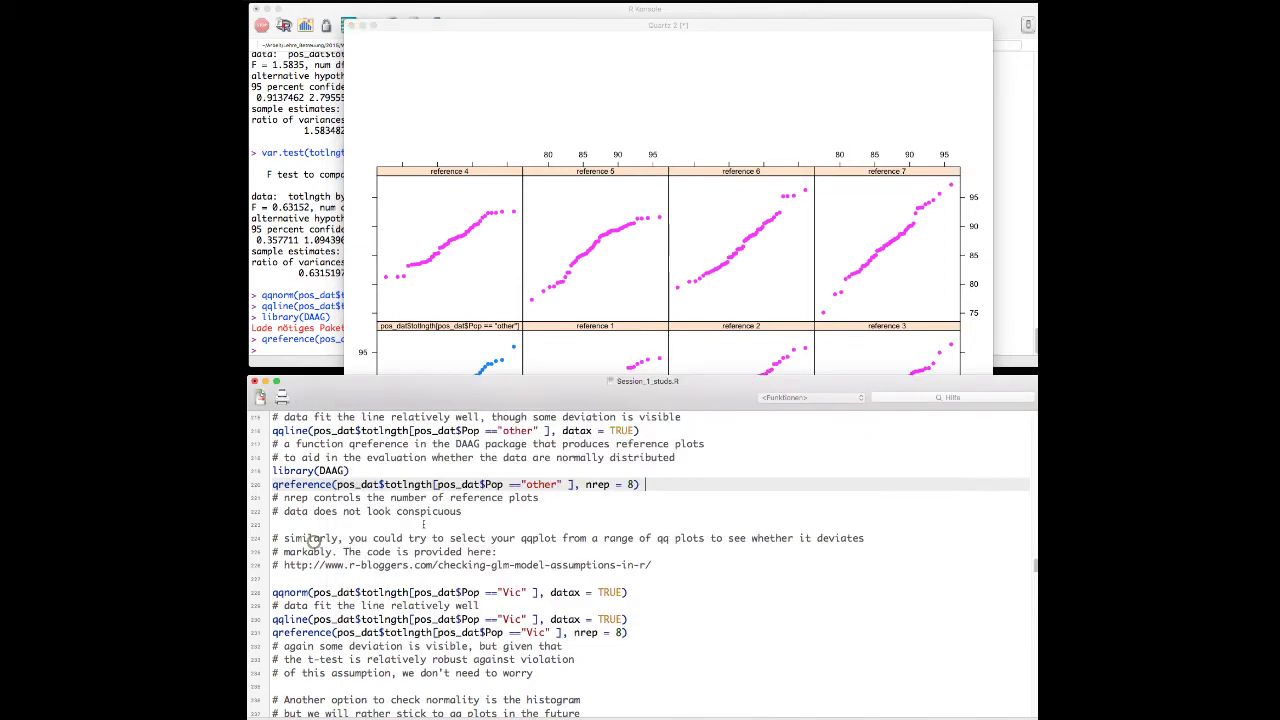
pyautogui.scroll(-3, 424, 527)
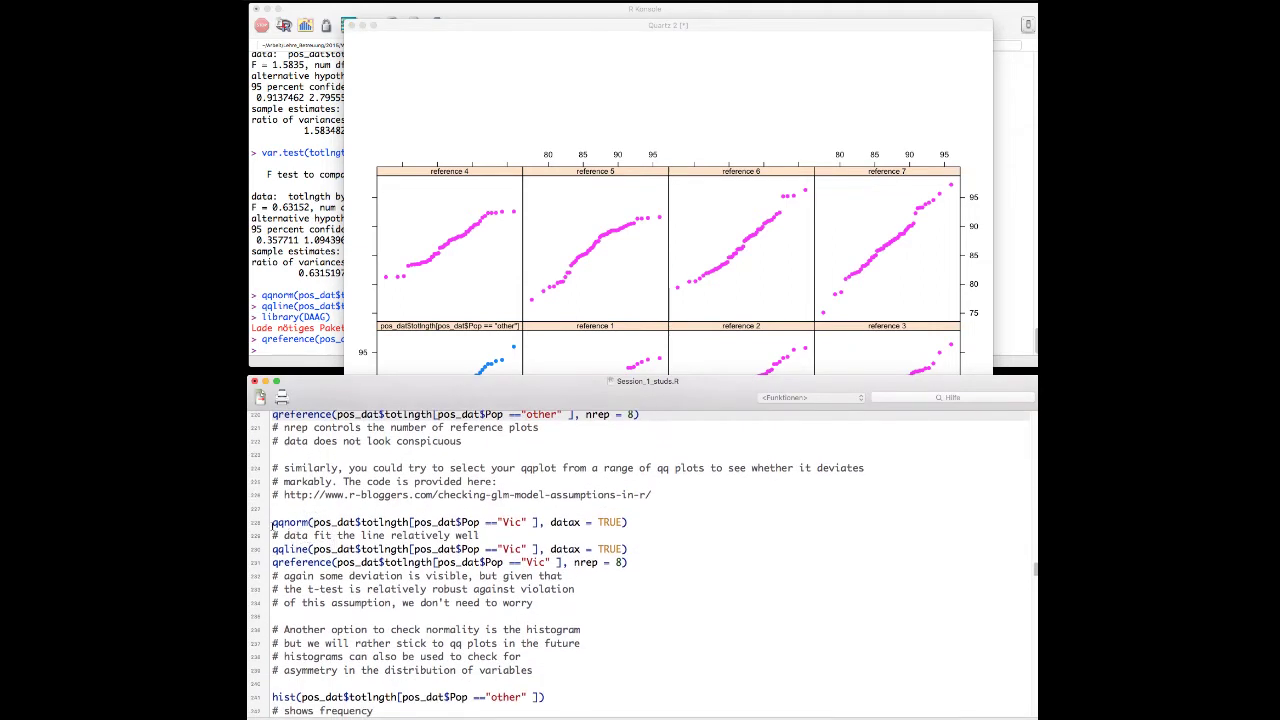
pyautogui.moveTo(272, 522); pyautogui.dragTo(635, 543)
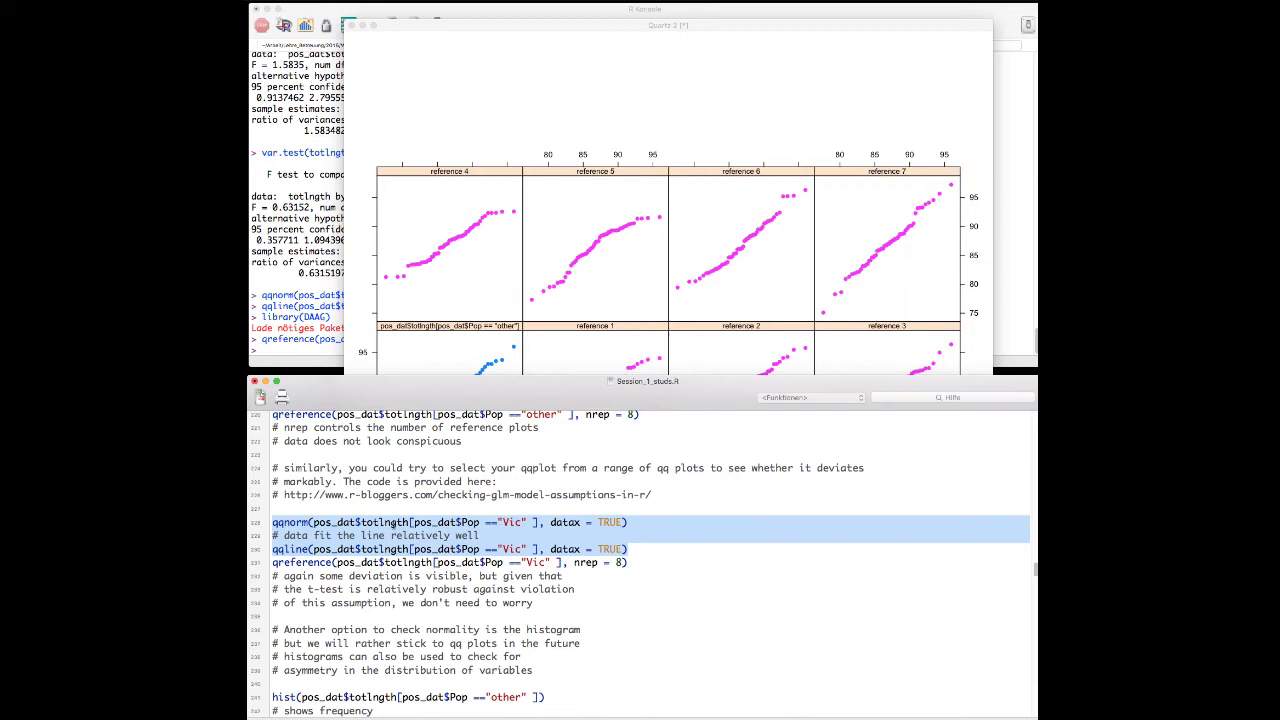
pyautogui.press('super+Return')
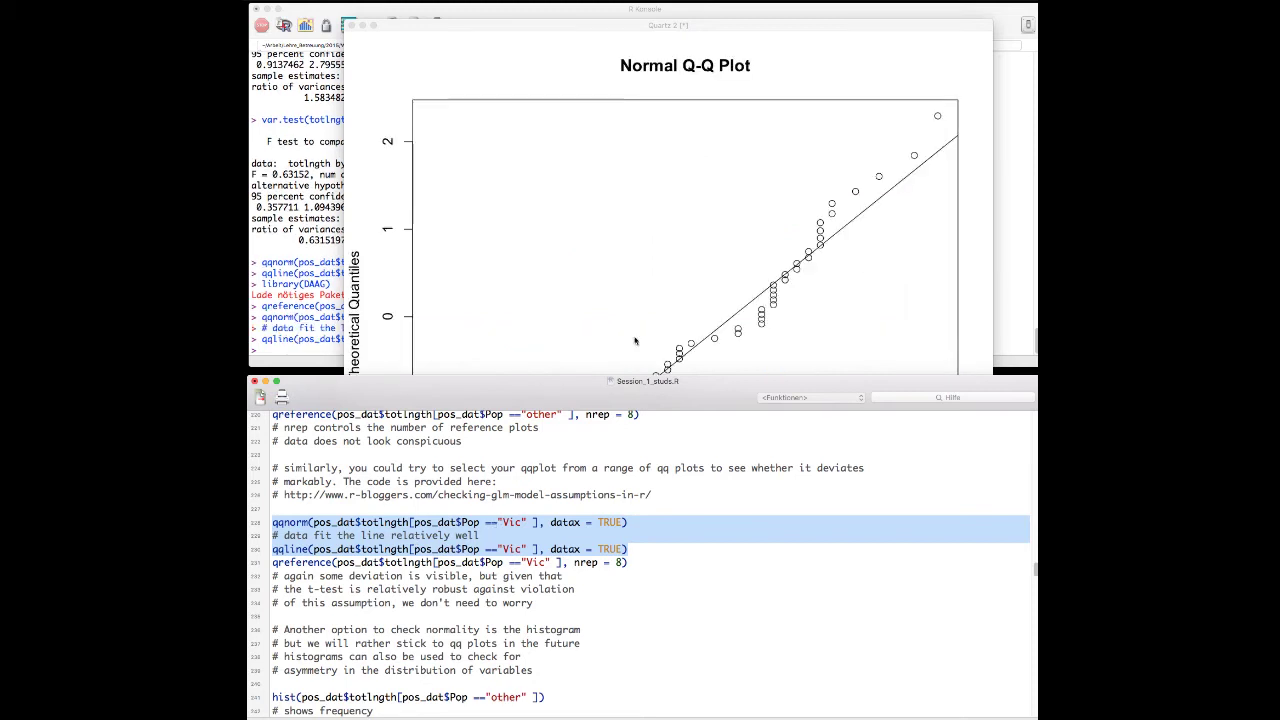
pyautogui.click(705, 256)
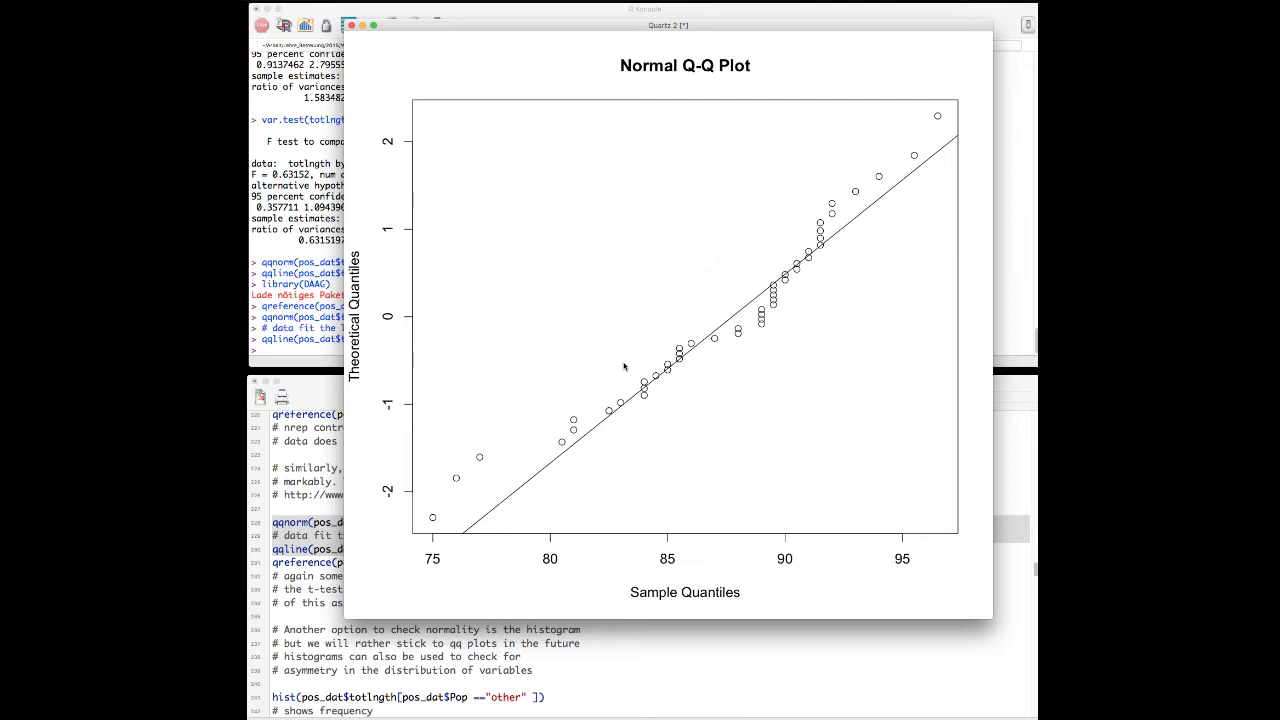
# Run the qreference line for the "Vic" population with nrep = 8 and show all the reference plots.
pyautogui.click(322, 597)
pyautogui.click(322, 560)
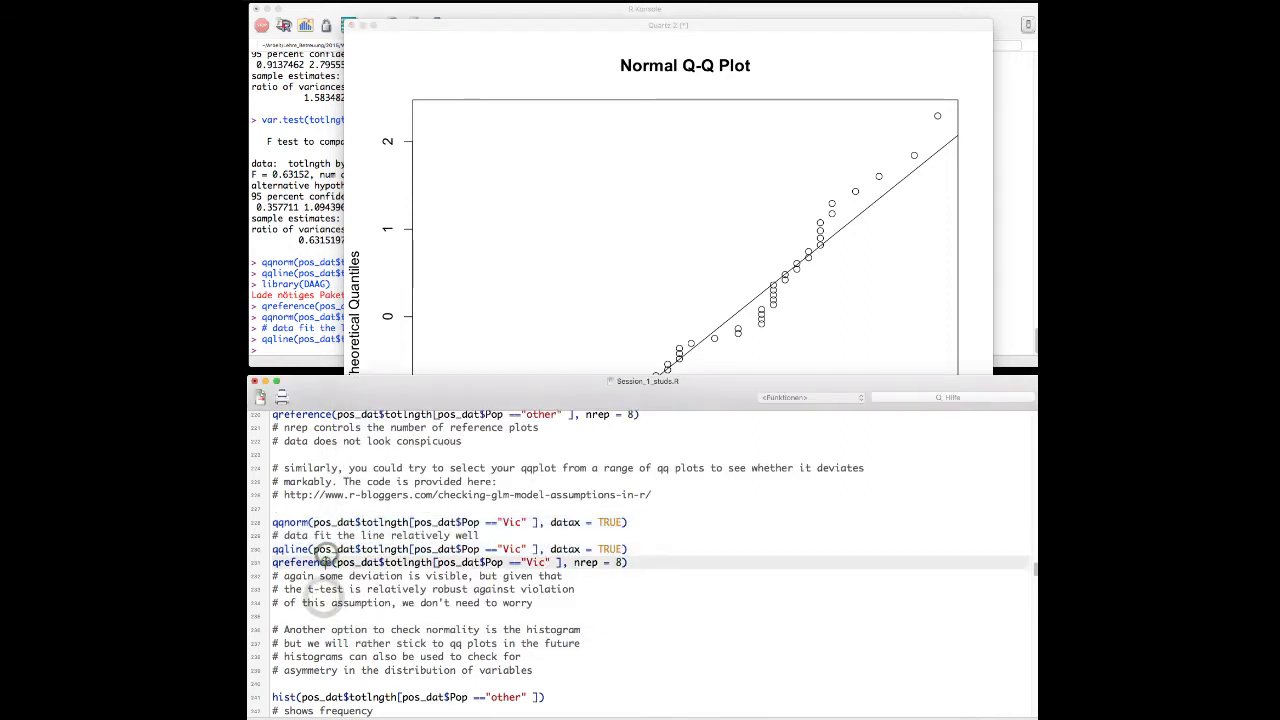
pyautogui.press('super+Return')
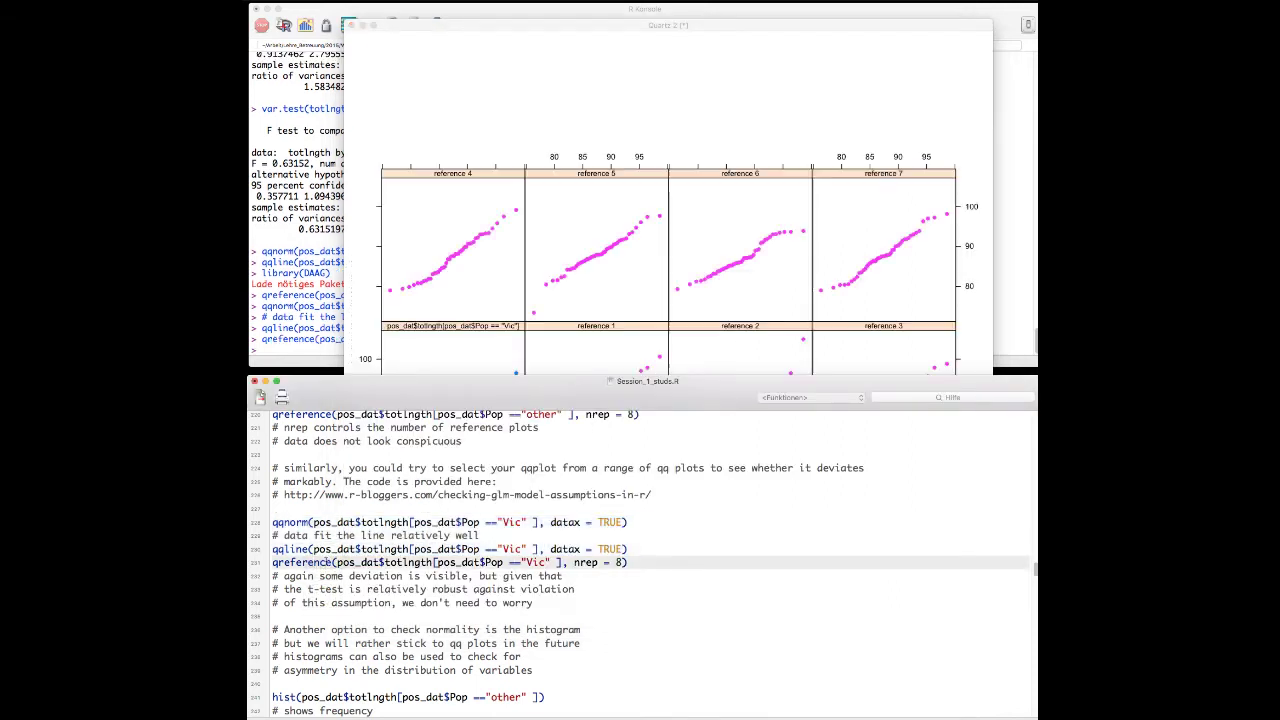
pyautogui.click(633, 274)
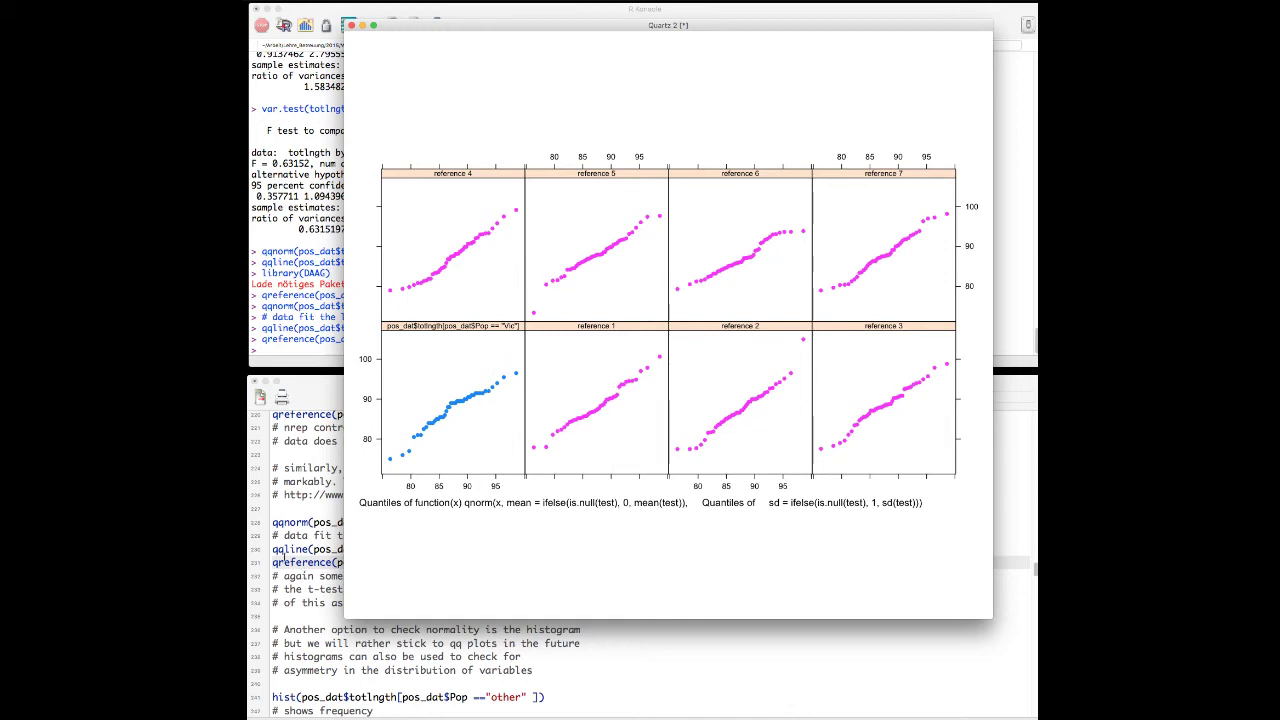
# Examine the "Vic" reference plots alongside the script's notes on qq plot selection, t-test robustness and histograms.
pyautogui.click(306, 596)
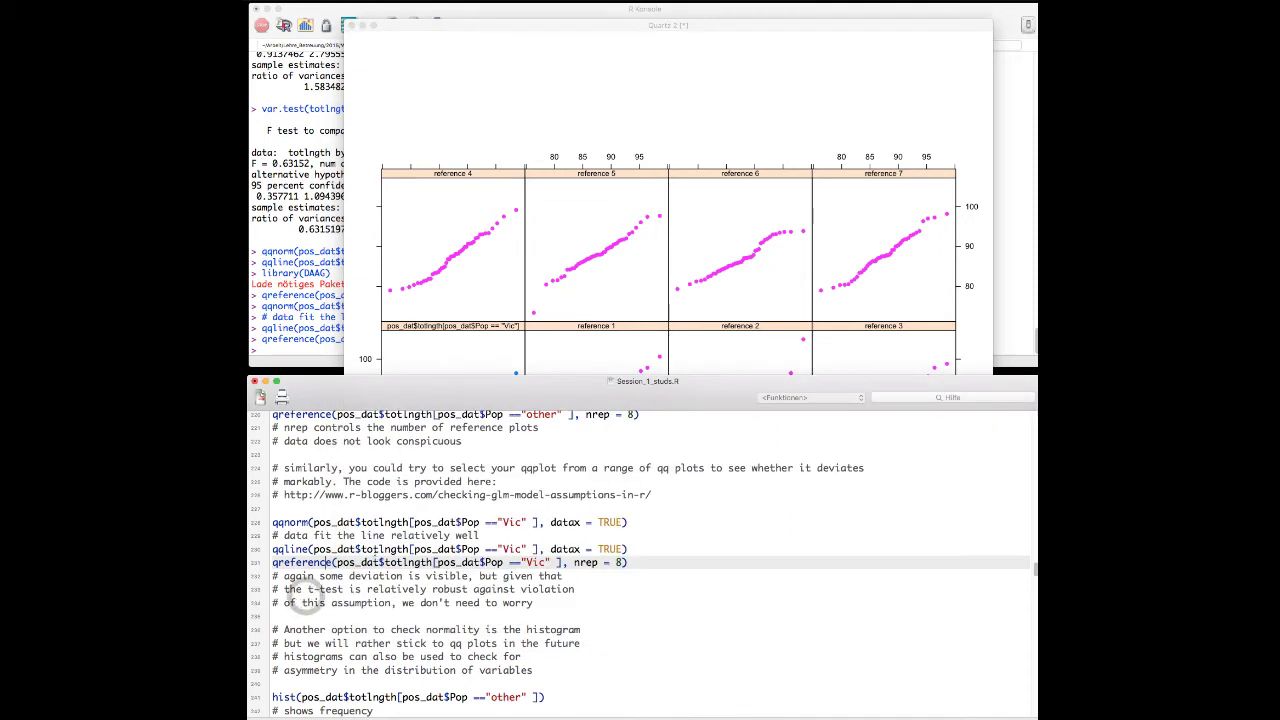
pyautogui.click(460, 481)
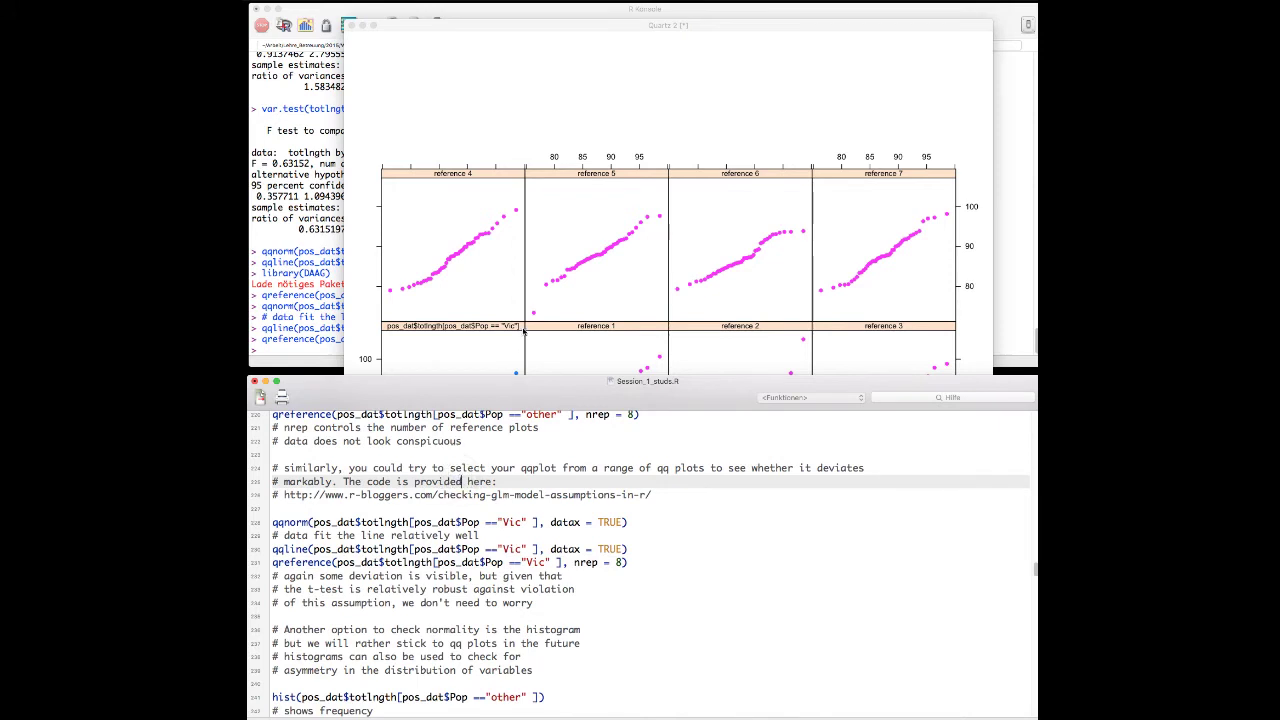
pyautogui.click(522, 328)
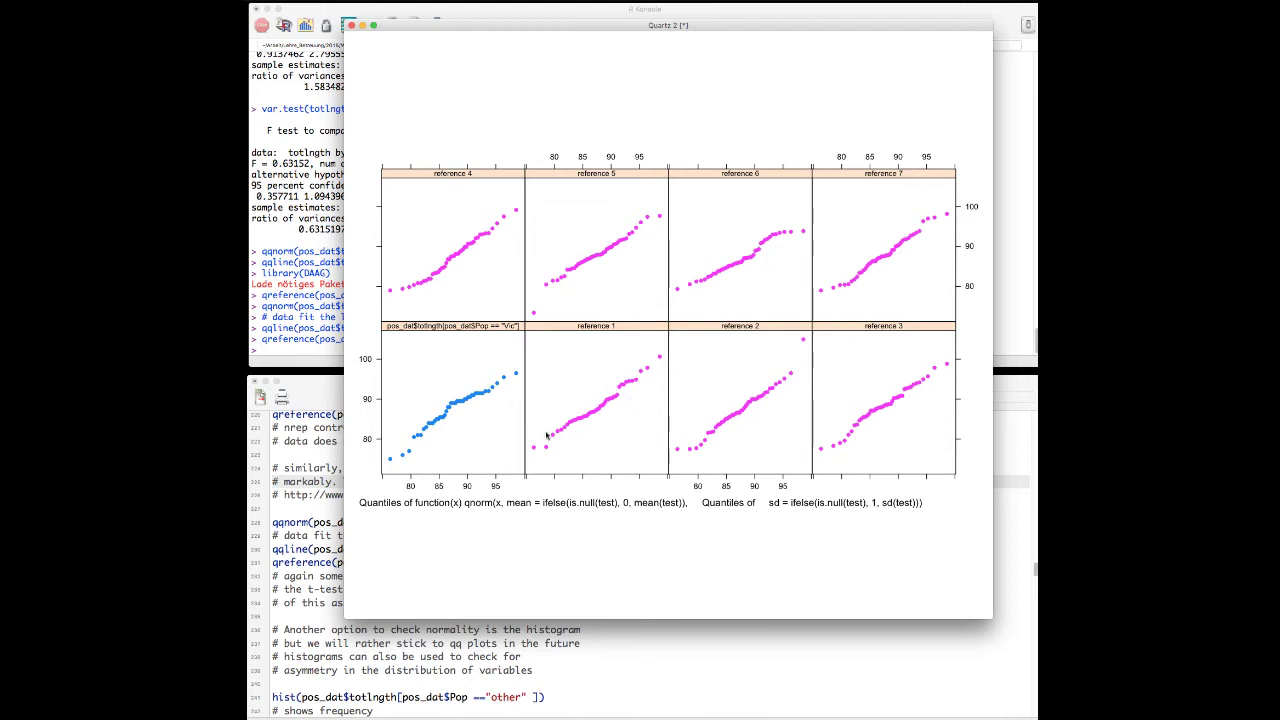
pyautogui.click(315, 481)
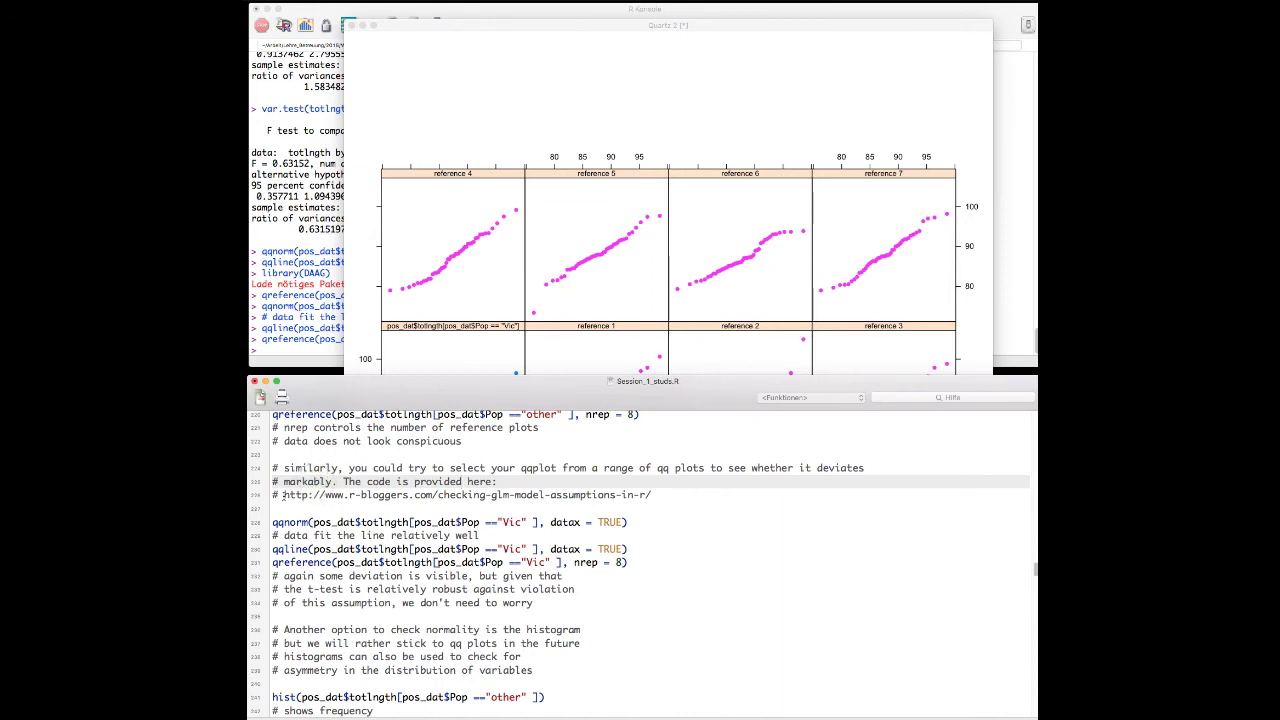
pyautogui.click(632, 237)
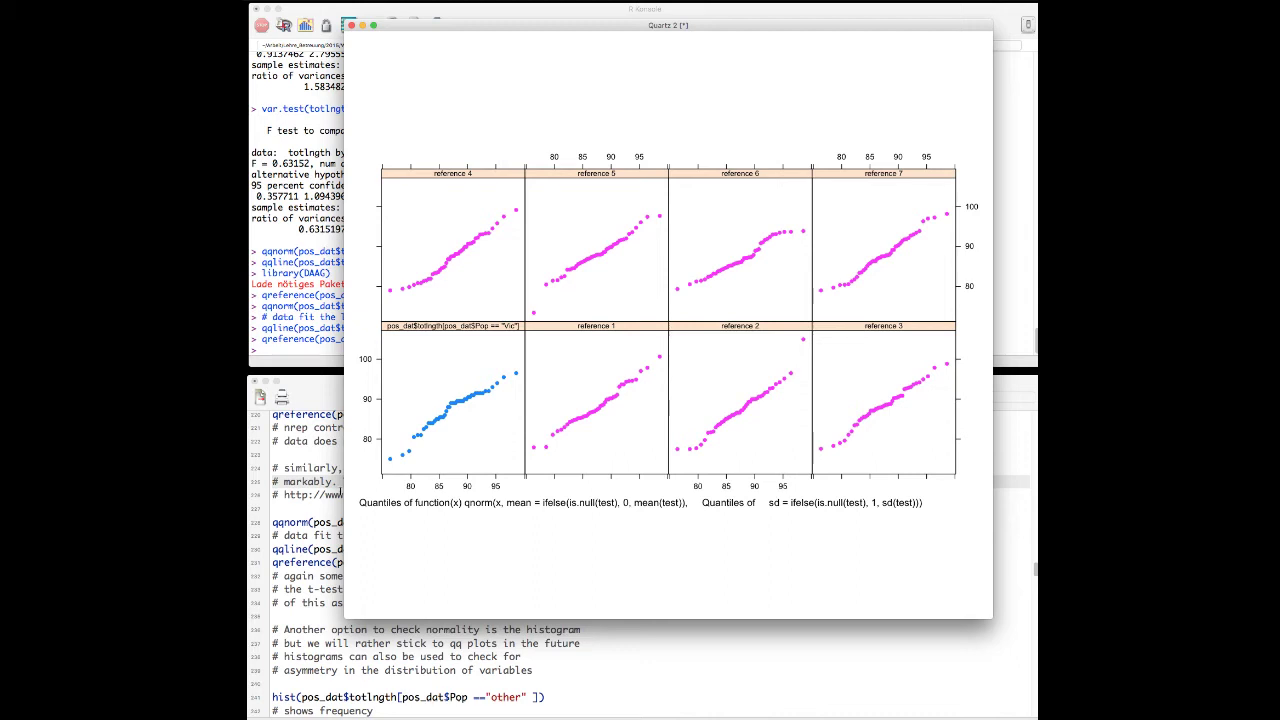
pyautogui.click(285, 517)
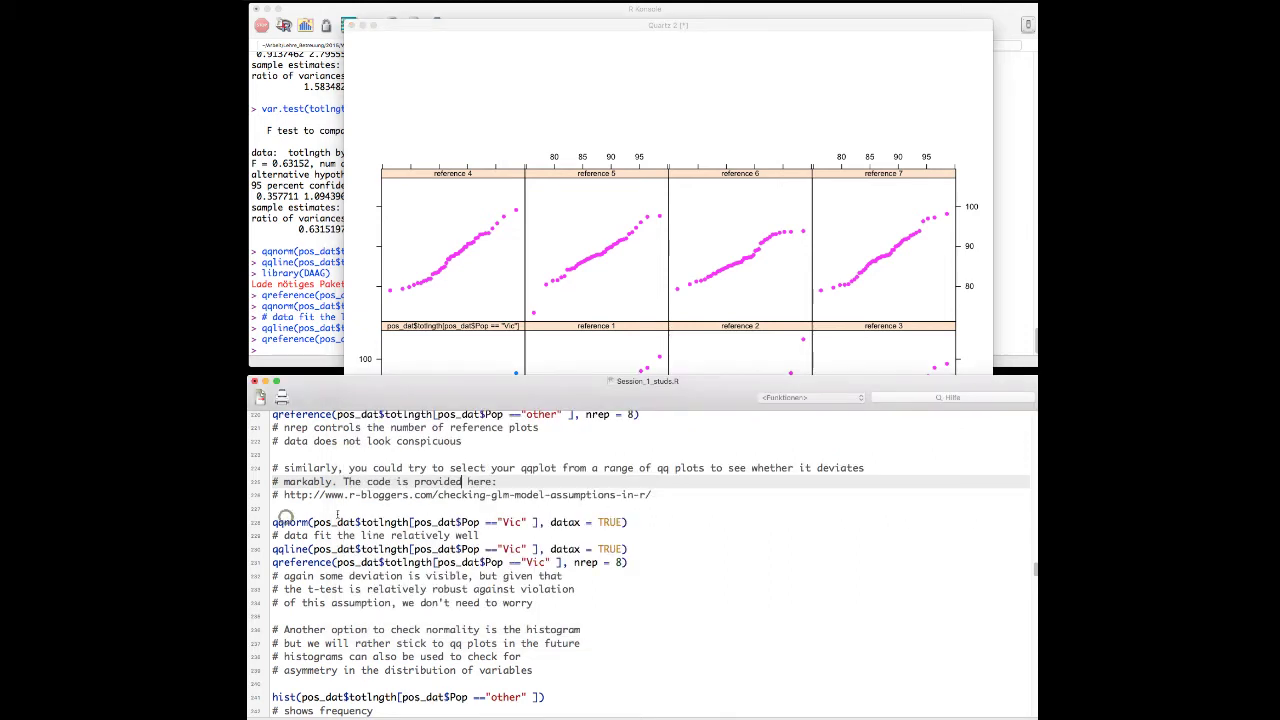
pyautogui.scroll(-2, 340, 515)
pyautogui.scroll(-3, 383, 513)
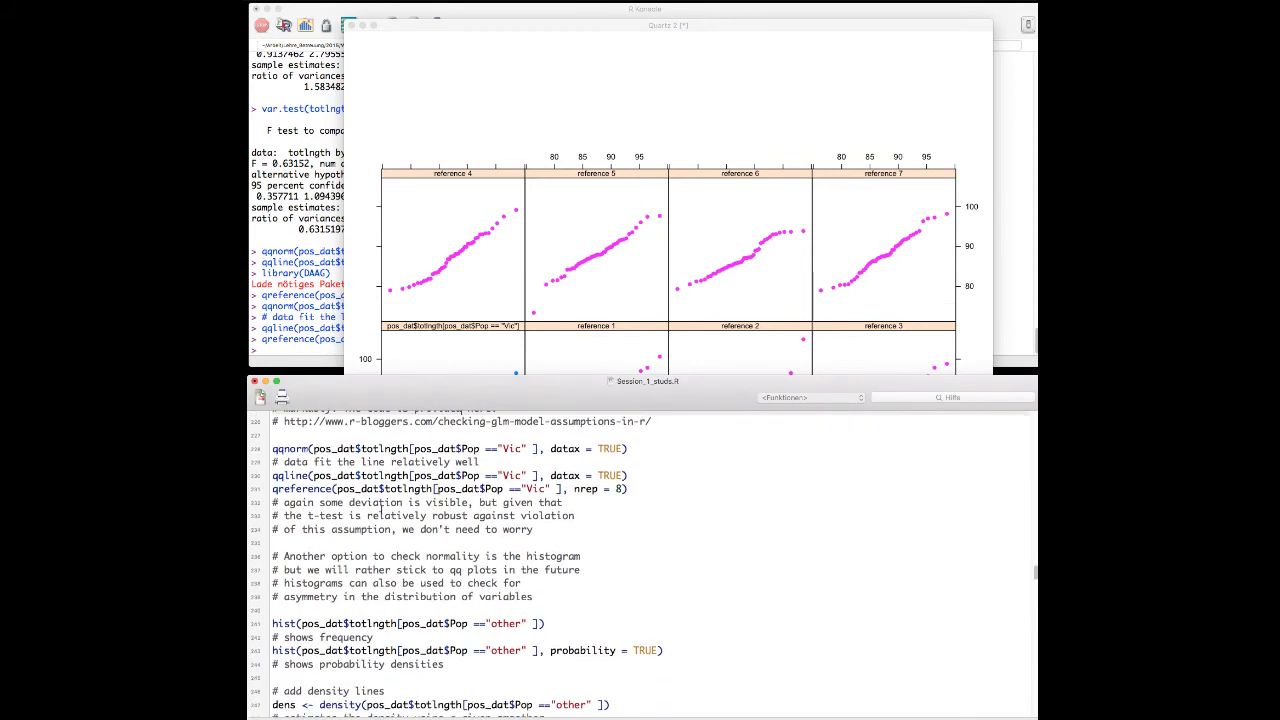
pyautogui.click(320, 501)
pyautogui.scroll(-5, 322, 505)
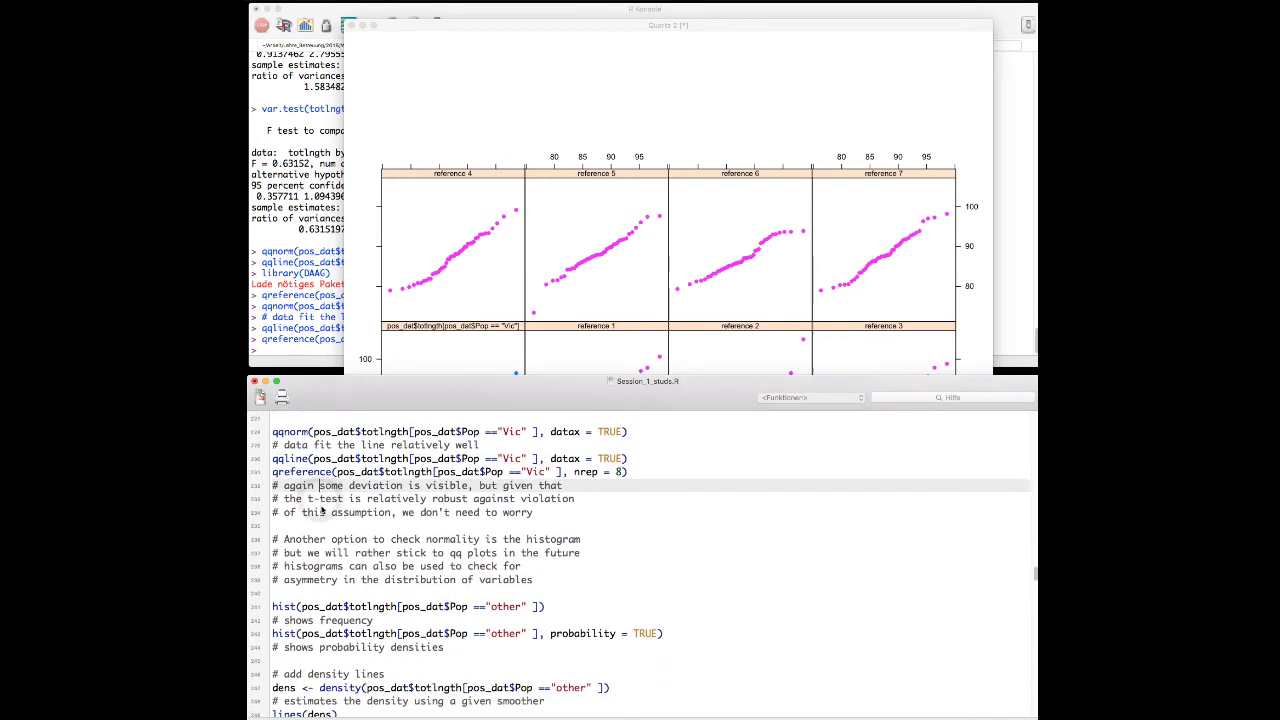
pyautogui.scroll(-1, 322, 508)
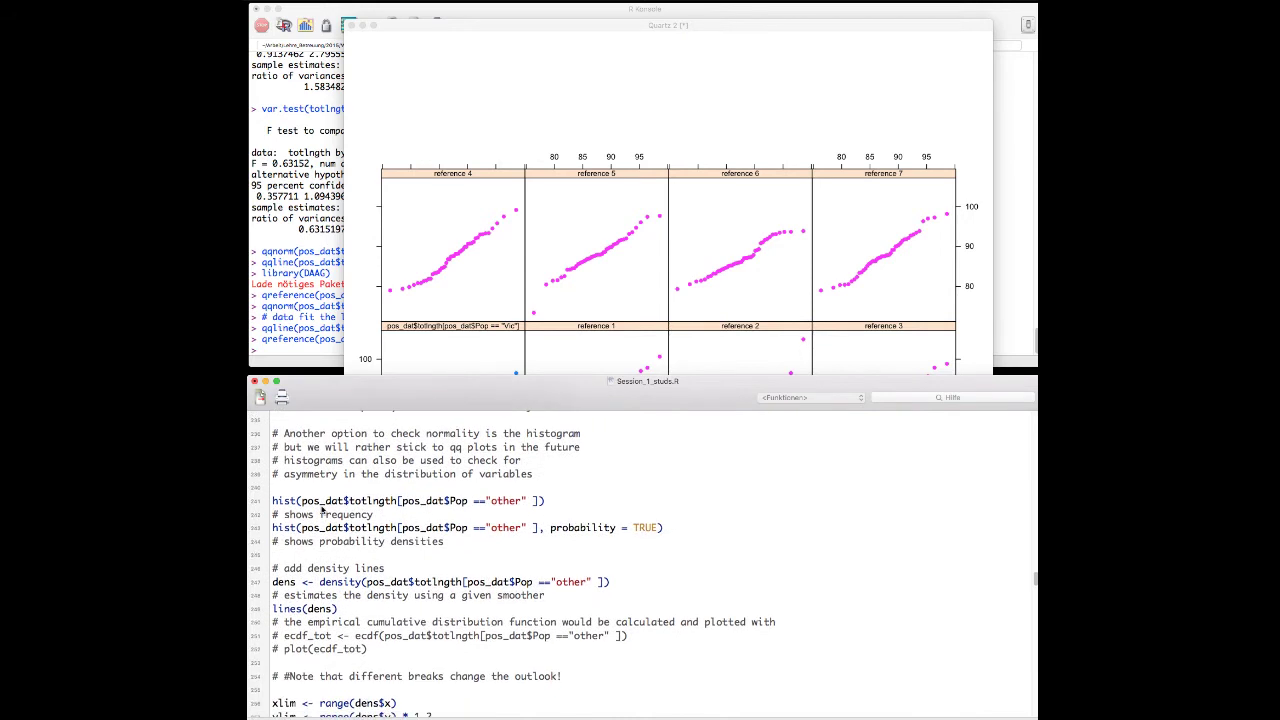
pyautogui.click(712, 193)
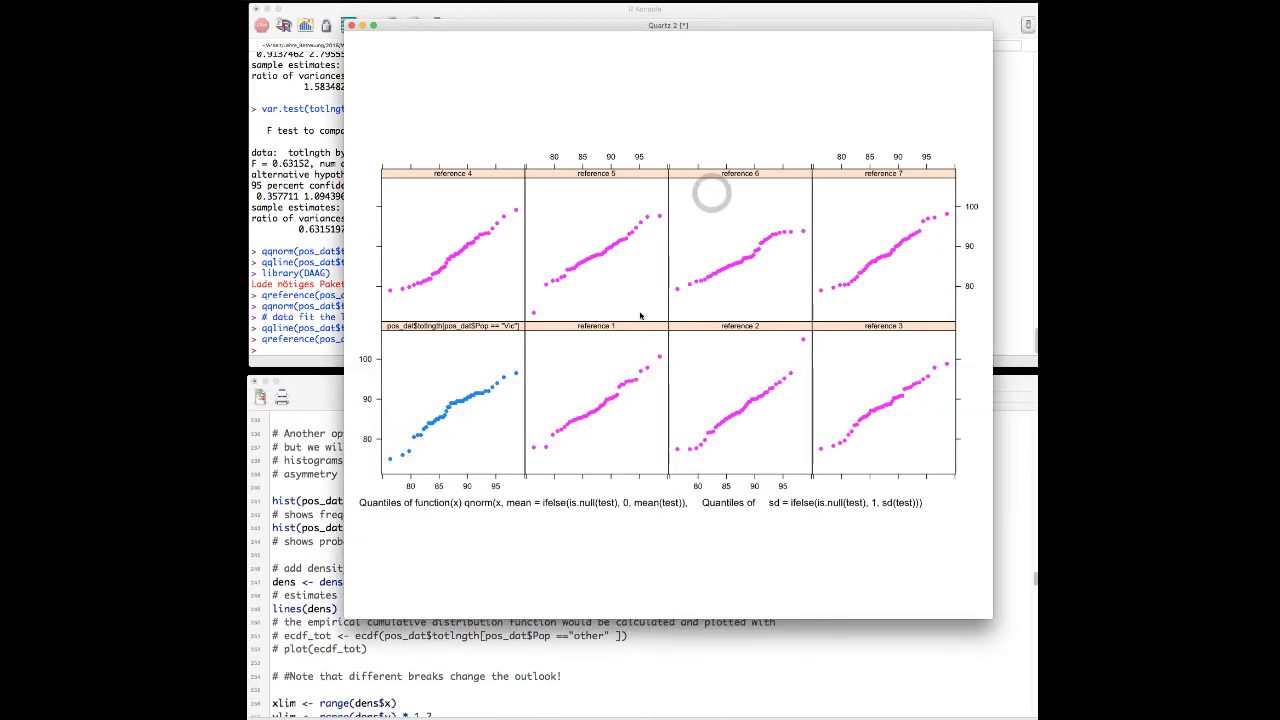
pyautogui.click(313, 479)
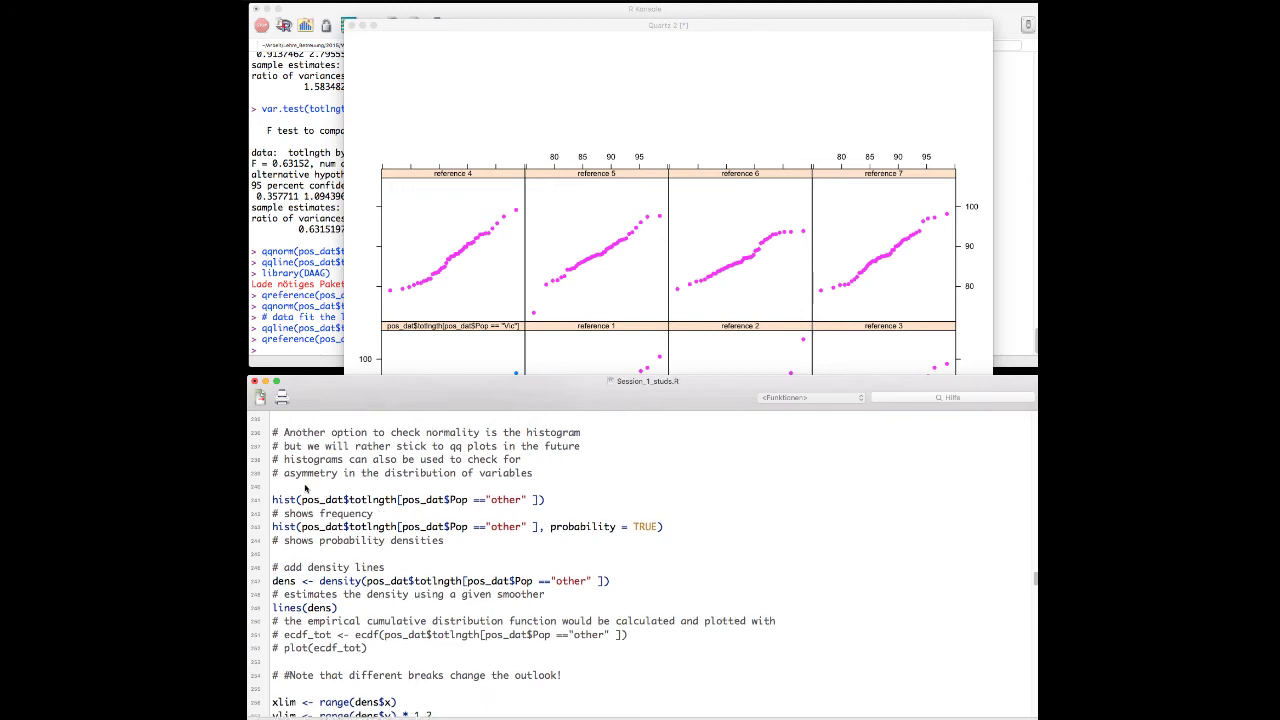
# Run the frequency histogram line for the "other" population's total length and show the full plot.
pyautogui.scroll(-2, 305, 487)
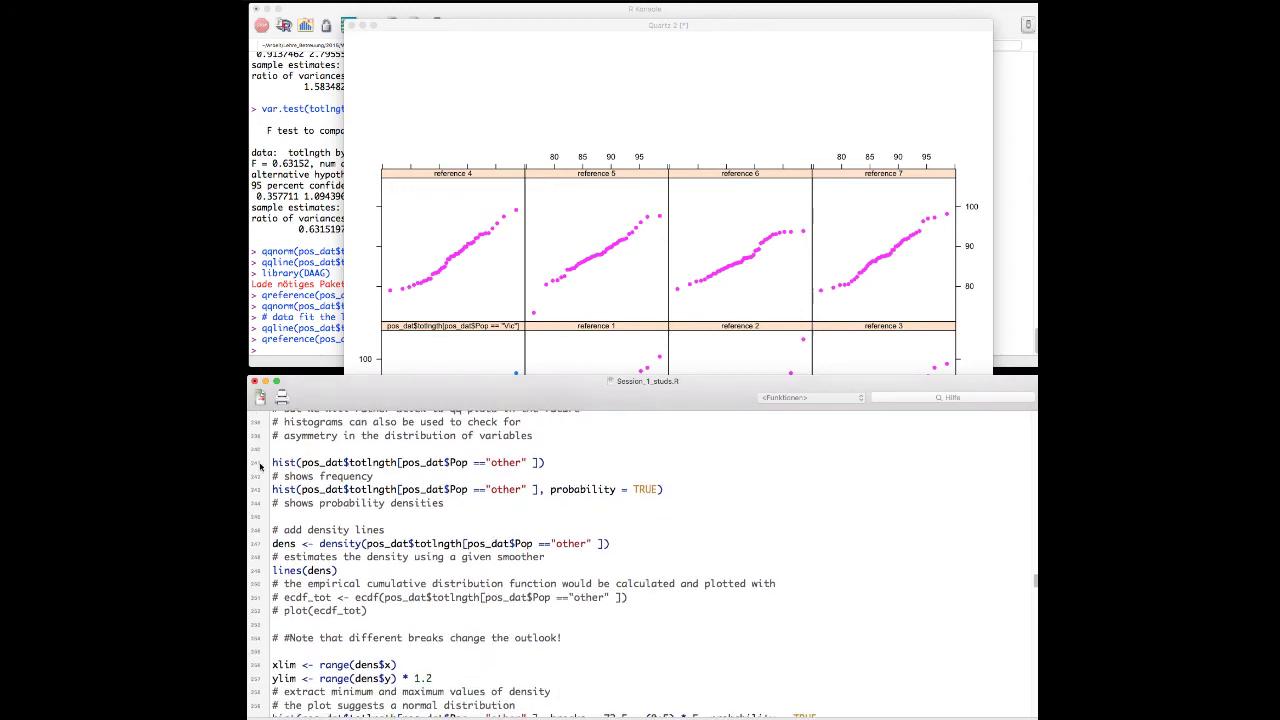
pyautogui.click(273, 462)
pyautogui.doubleClick(273, 462)
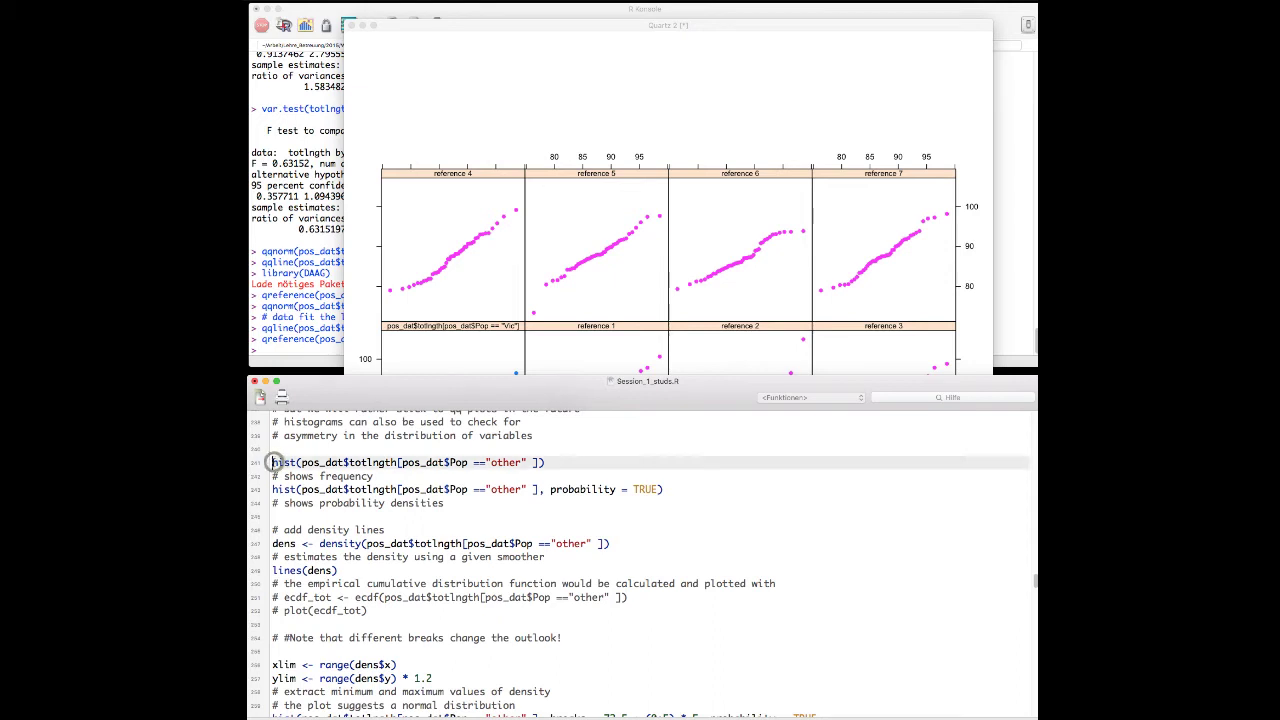
pyautogui.press('super+Return')
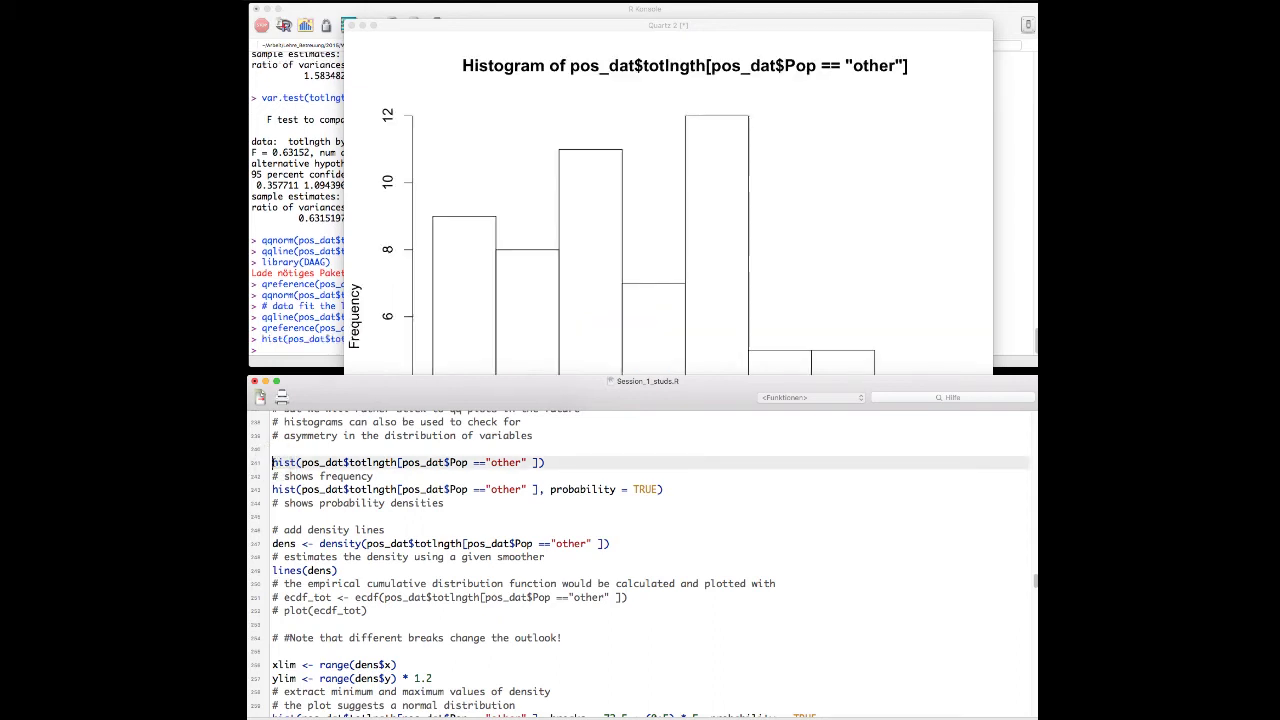
pyautogui.click(578, 262)
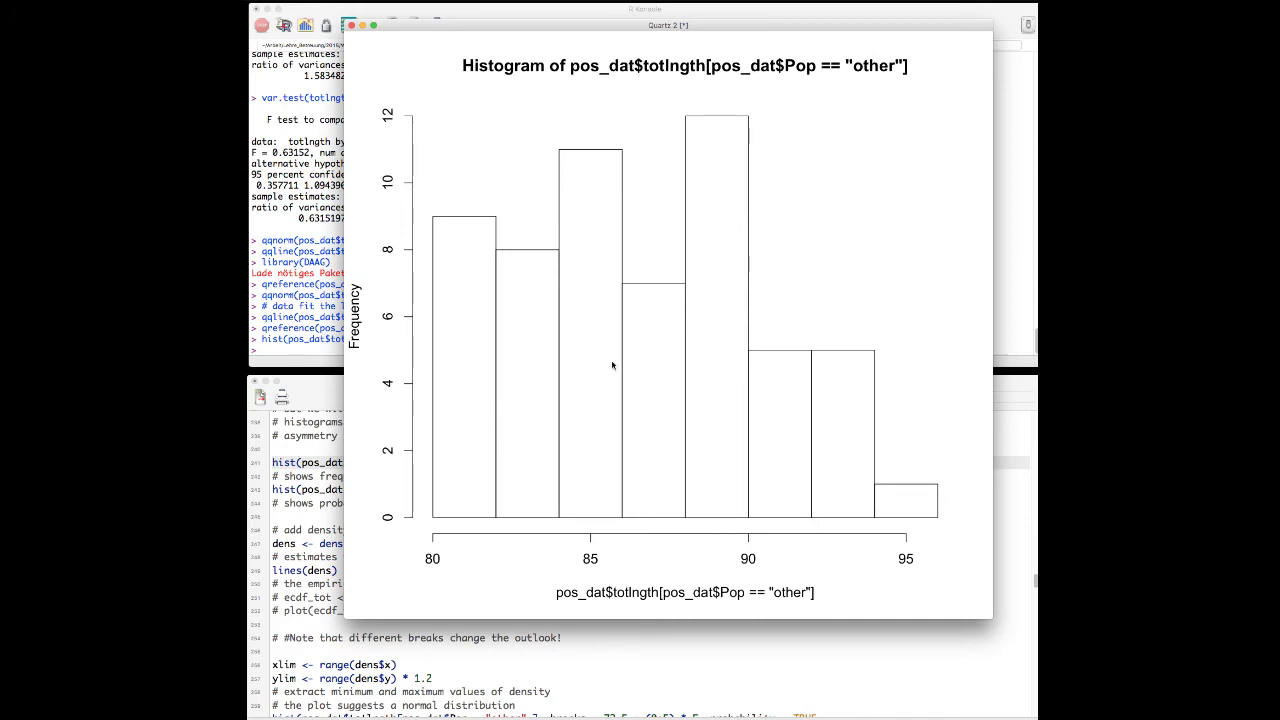
# Run the histogram line for the "other" population with probability = TRUE and view the density plot.
pyautogui.click(302, 485)
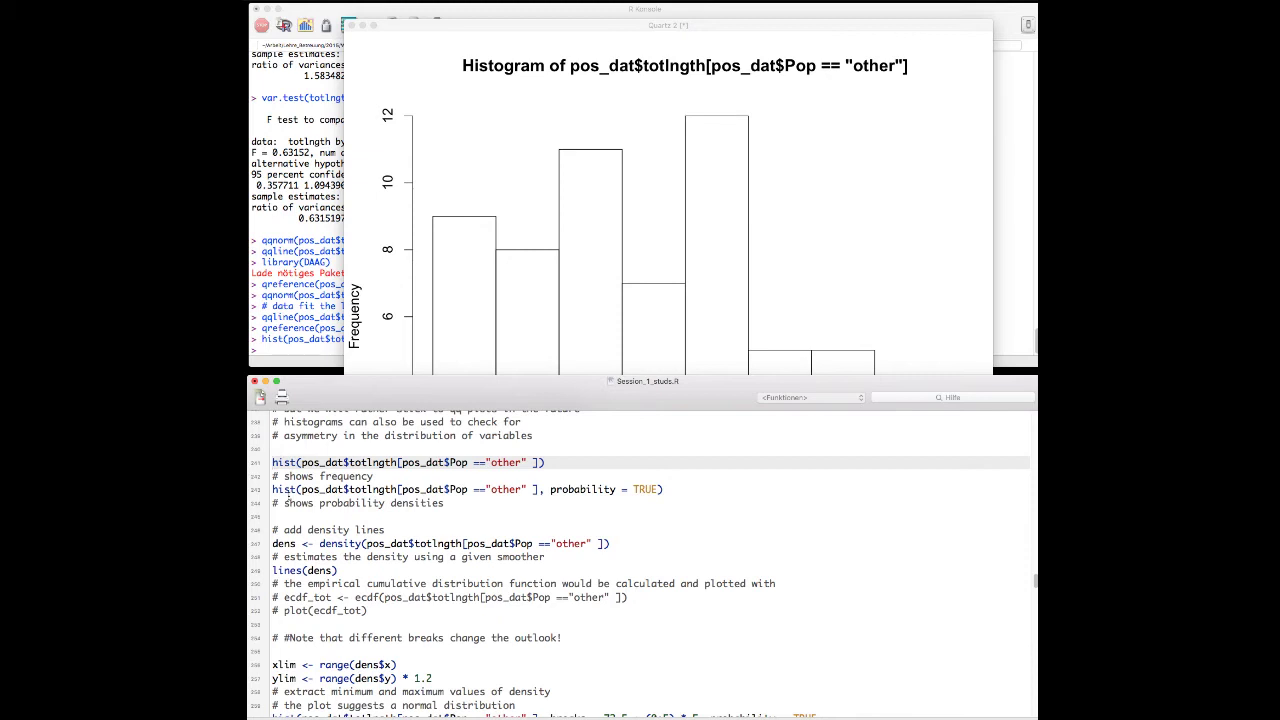
pyautogui.click(287, 492)
pyautogui.press('super+Return')
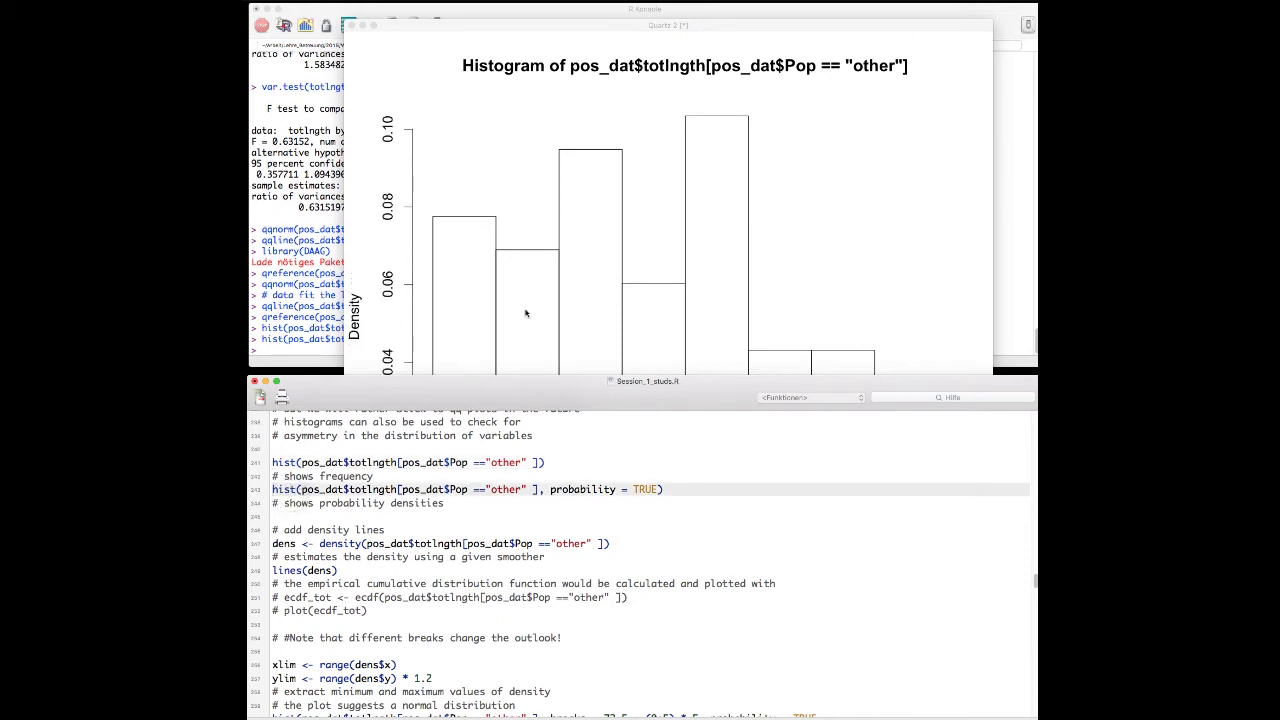
pyautogui.click(552, 255)
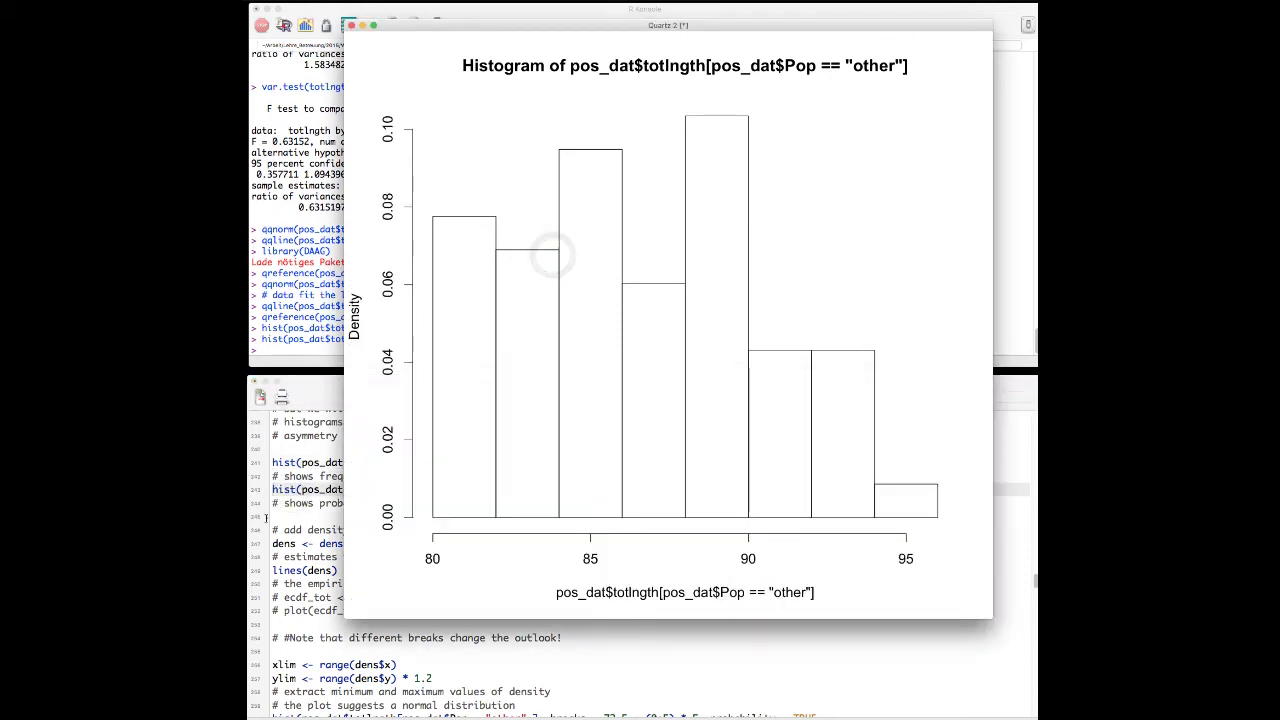
pyautogui.click(266, 517)
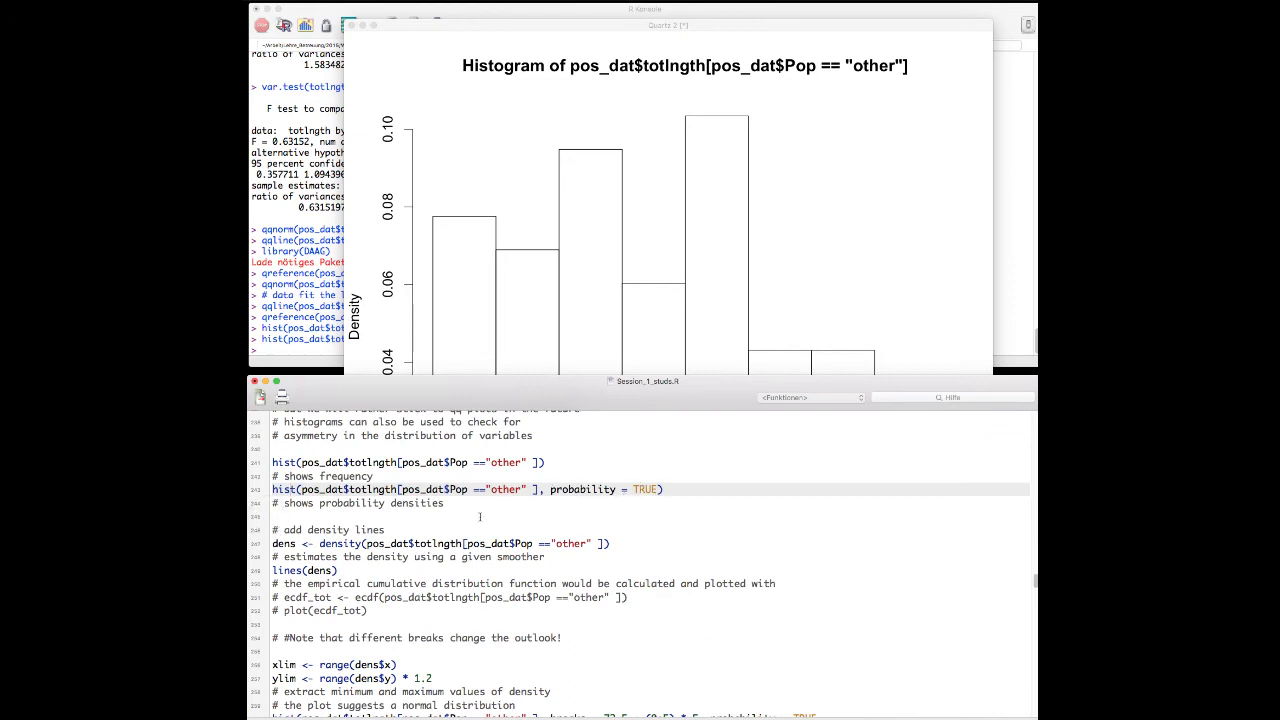
# Run the dens <- density(...) line to estimate the density of the "other" population's total length.
pyautogui.scroll(-5, 479, 517)
pyautogui.click(347, 452)
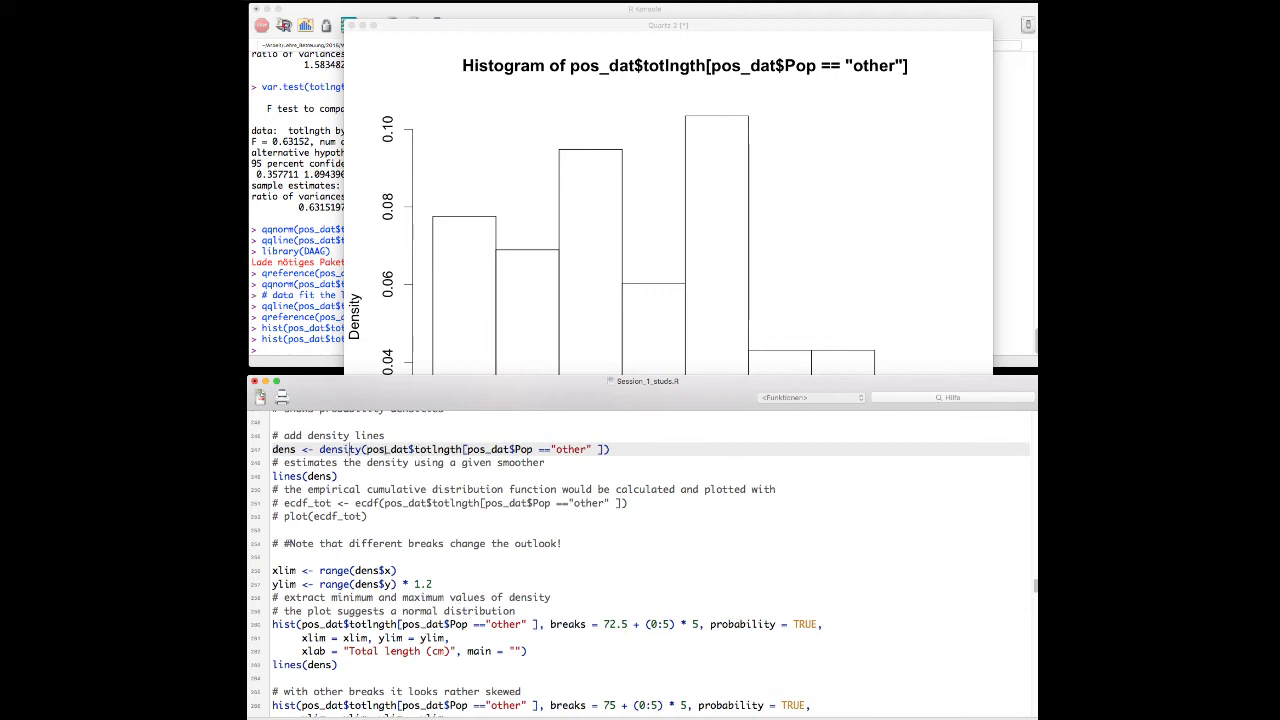
pyautogui.moveTo(364, 449); pyautogui.dragTo(596, 452)
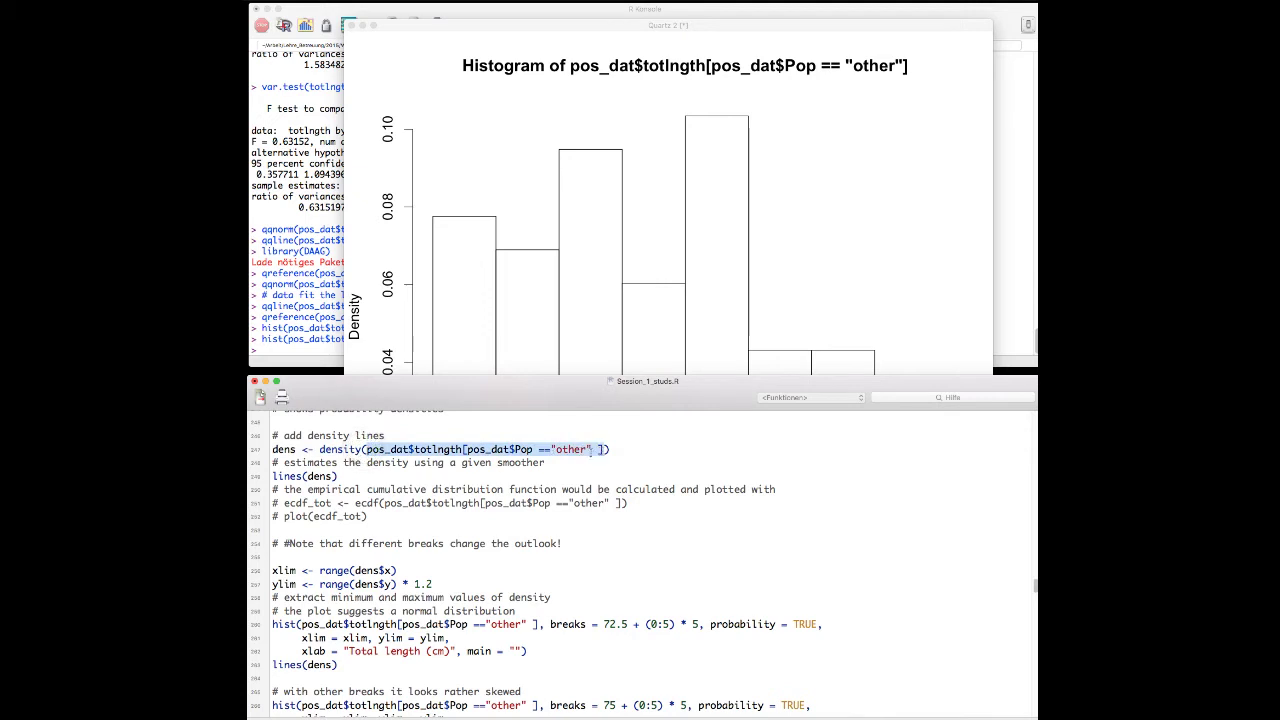
pyautogui.click(415, 449)
pyautogui.press('super+Return')
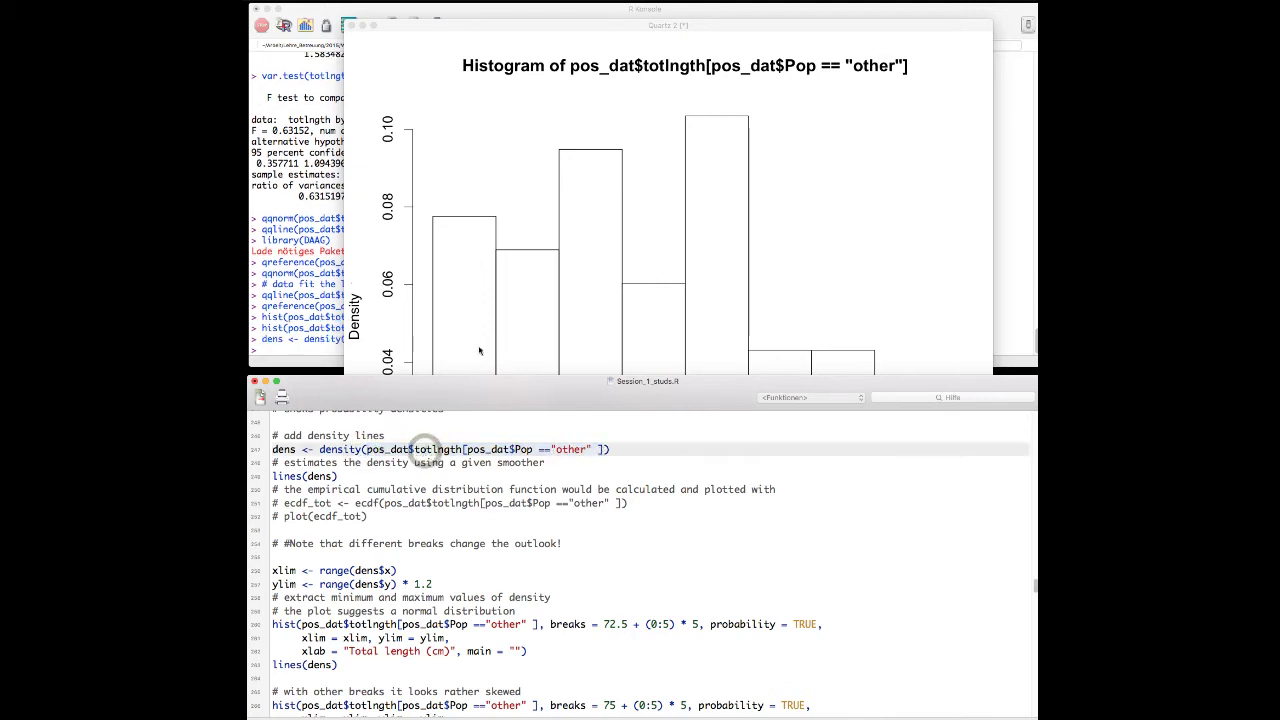
# Run lines(dens) to add the density curve to the "other" histogram and view the full plot.
pyautogui.click(293, 449)
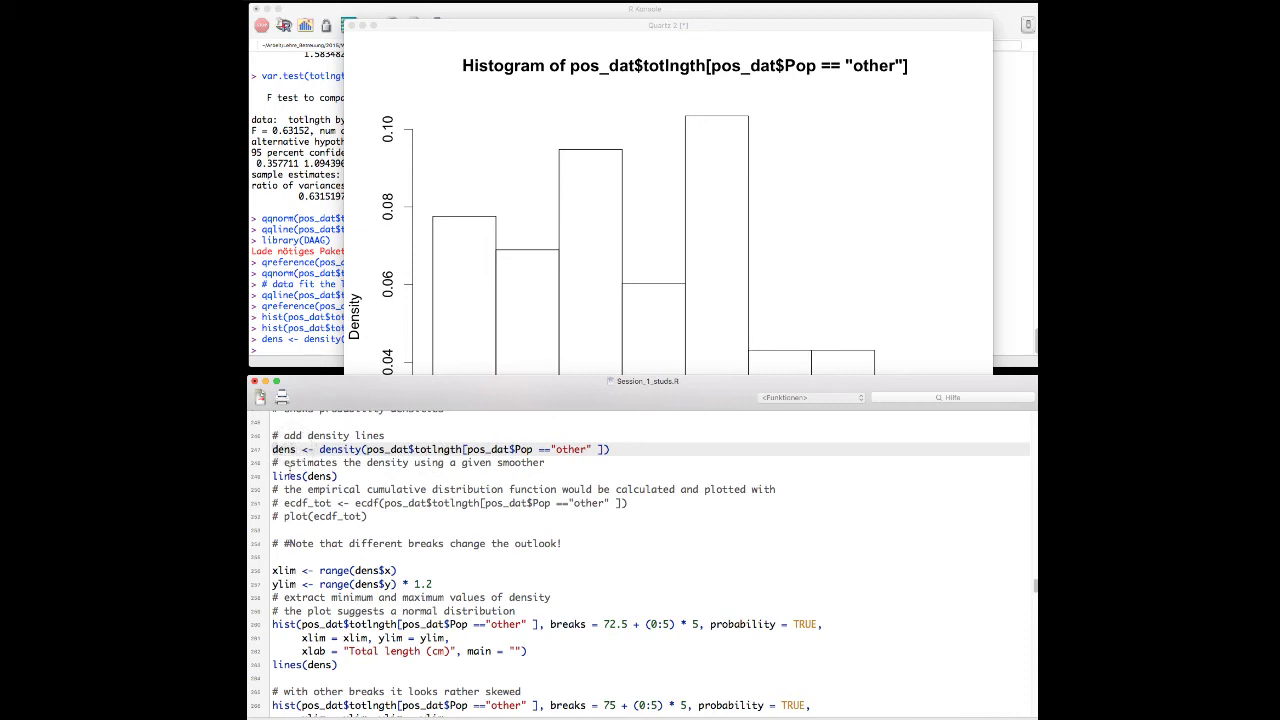
pyautogui.click(287, 476)
pyautogui.press('super+Return')
pyautogui.click(648, 270)
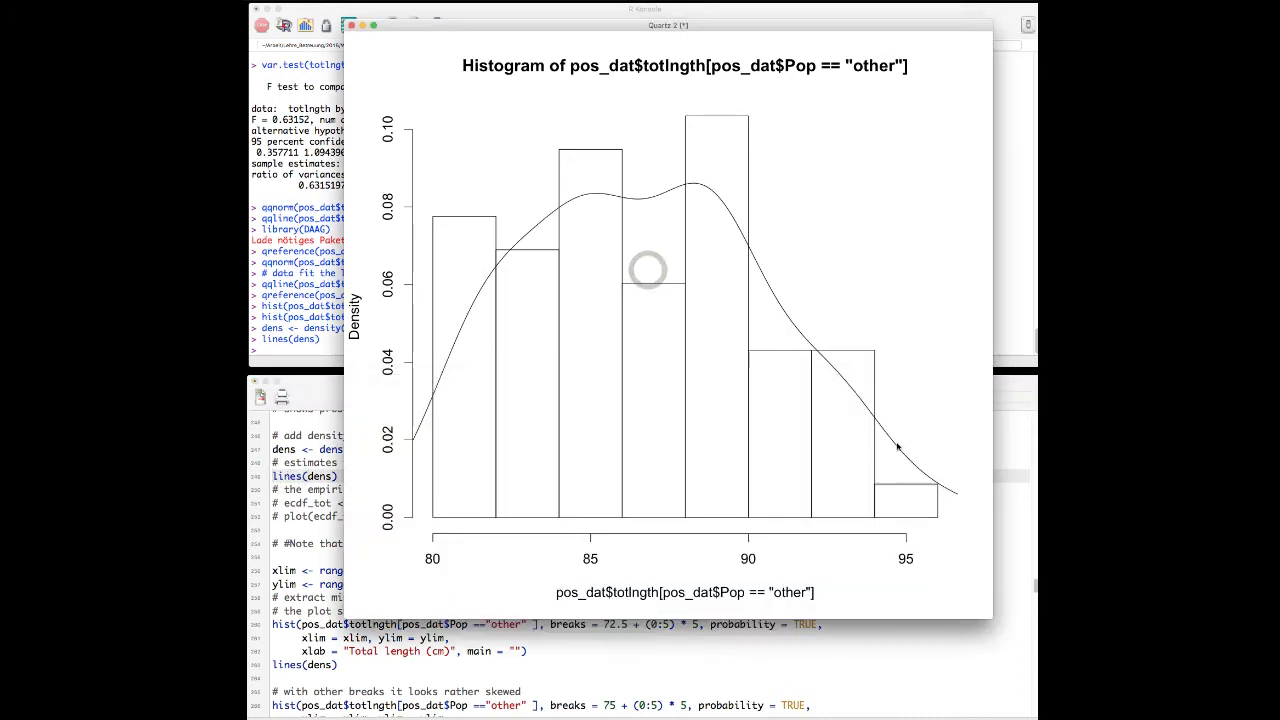
pyautogui.click(306, 532)
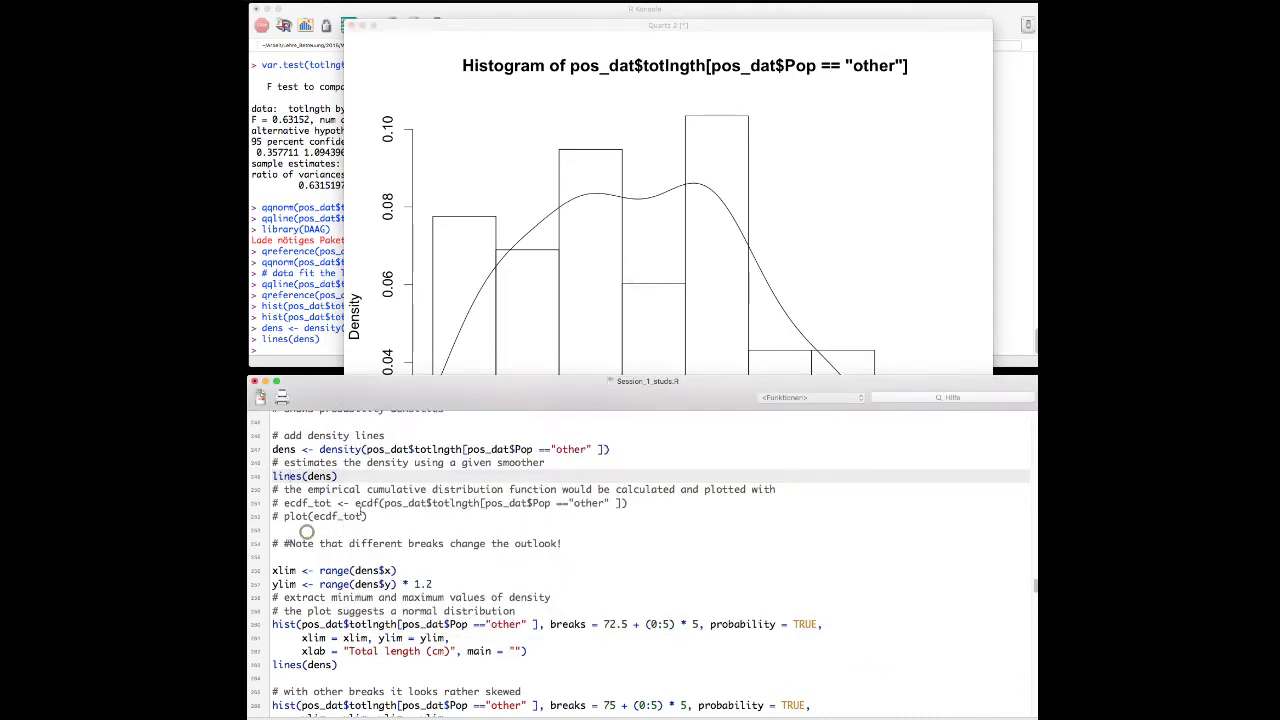
# Run the two lines defining xlim as range(dens$x) and ylim as range(dens$y) * 1.2.
pyautogui.scroll(-3, 306, 530)
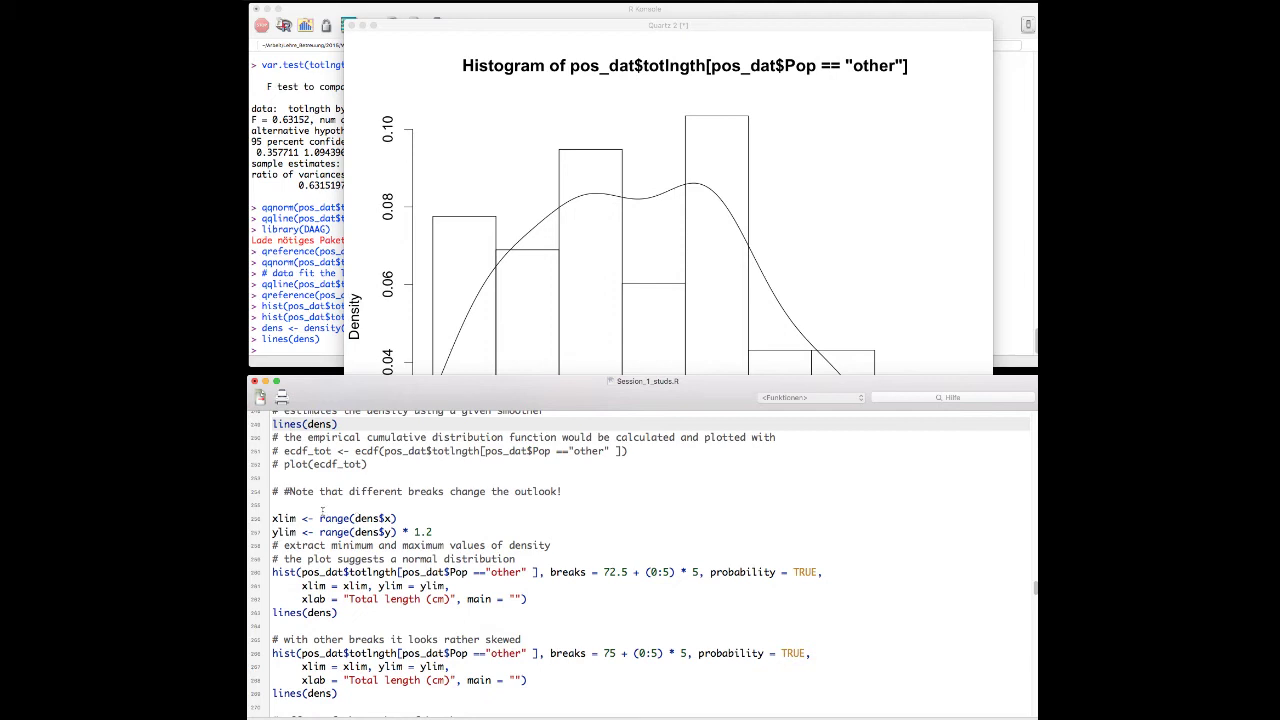
pyautogui.moveTo(272, 518); pyautogui.dragTo(445, 532)
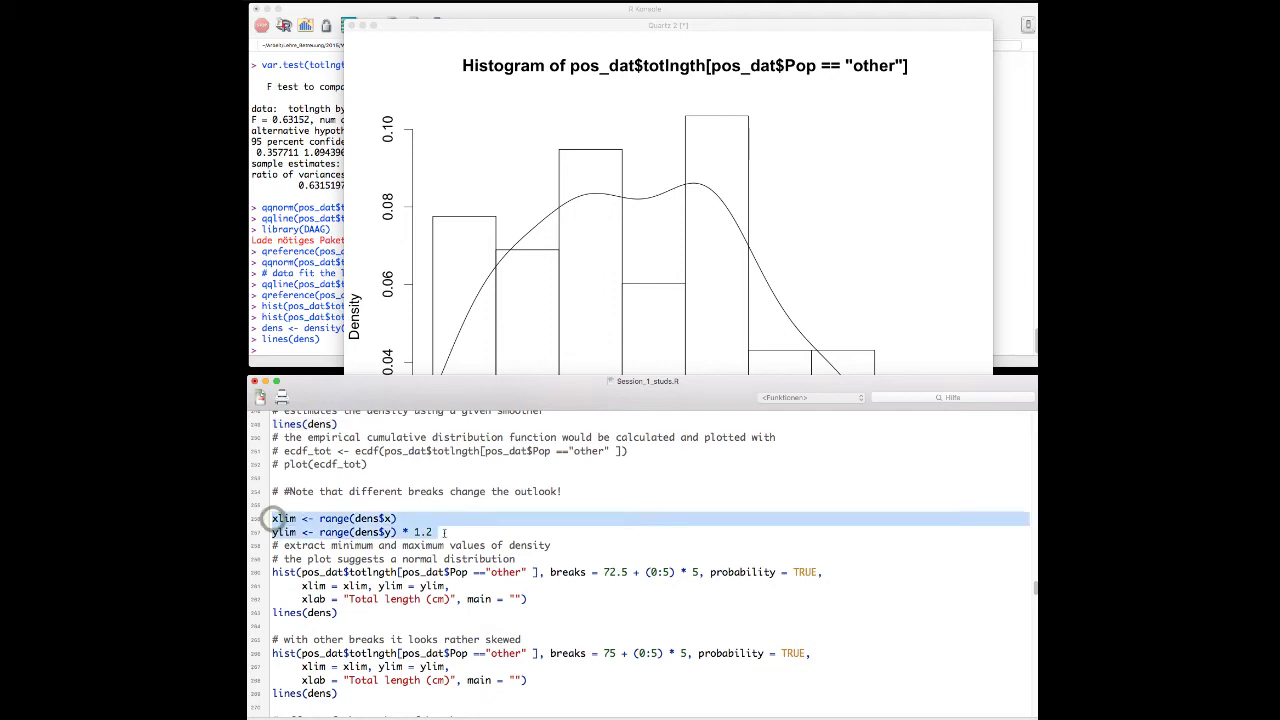
pyautogui.press('super+Return')
pyautogui.scroll(-3, 373, 489)
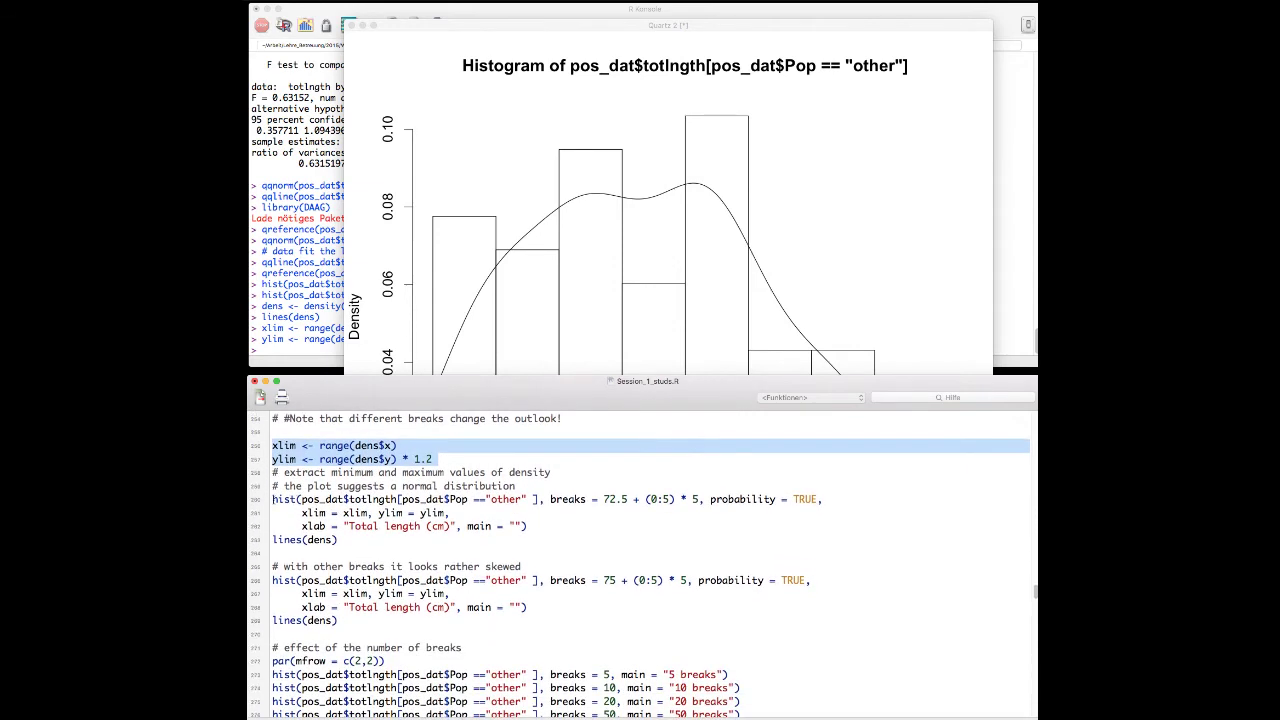
# Copy the breaks expression 72.5 + (0:5) * 5 from the script and evaluate it in the R console.
pyautogui.click(273, 499)
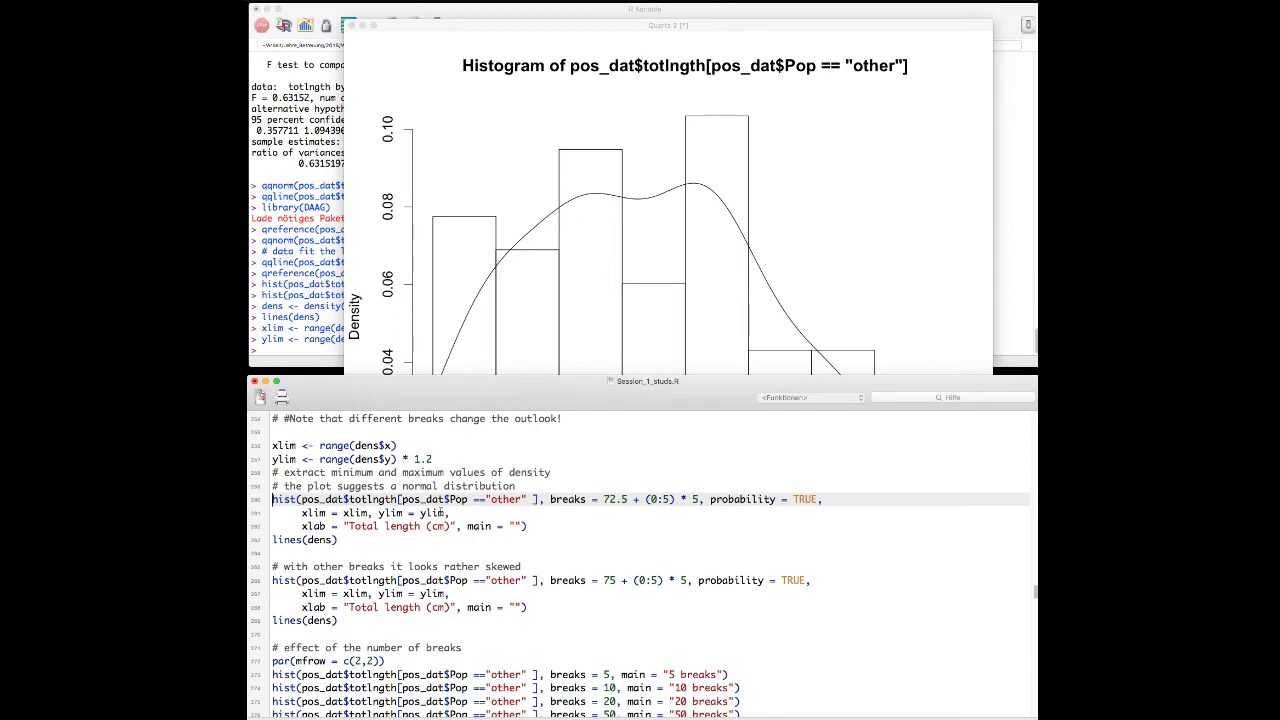
pyautogui.click(556, 487)
pyautogui.click(634, 498)
pyautogui.moveTo(604, 498); pyautogui.dragTo(698, 495)
pyautogui.press('super+c')
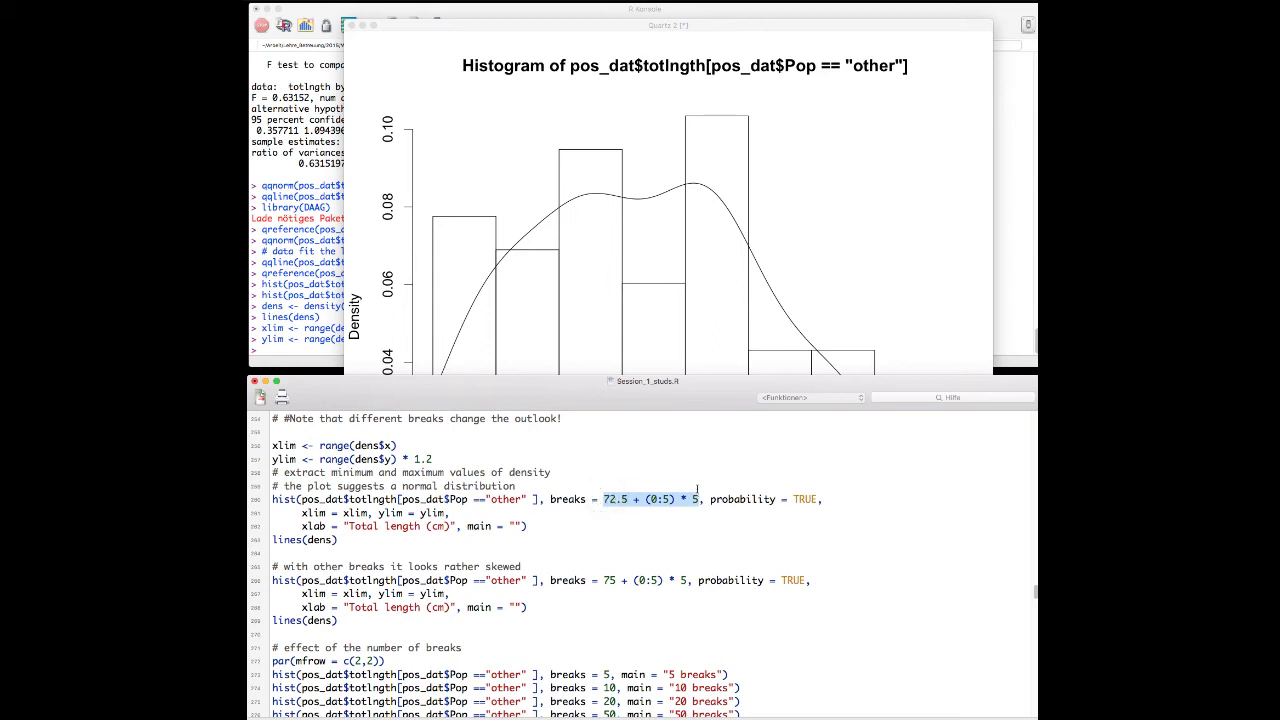
pyautogui.click(303, 341)
pyautogui.press('super+v')
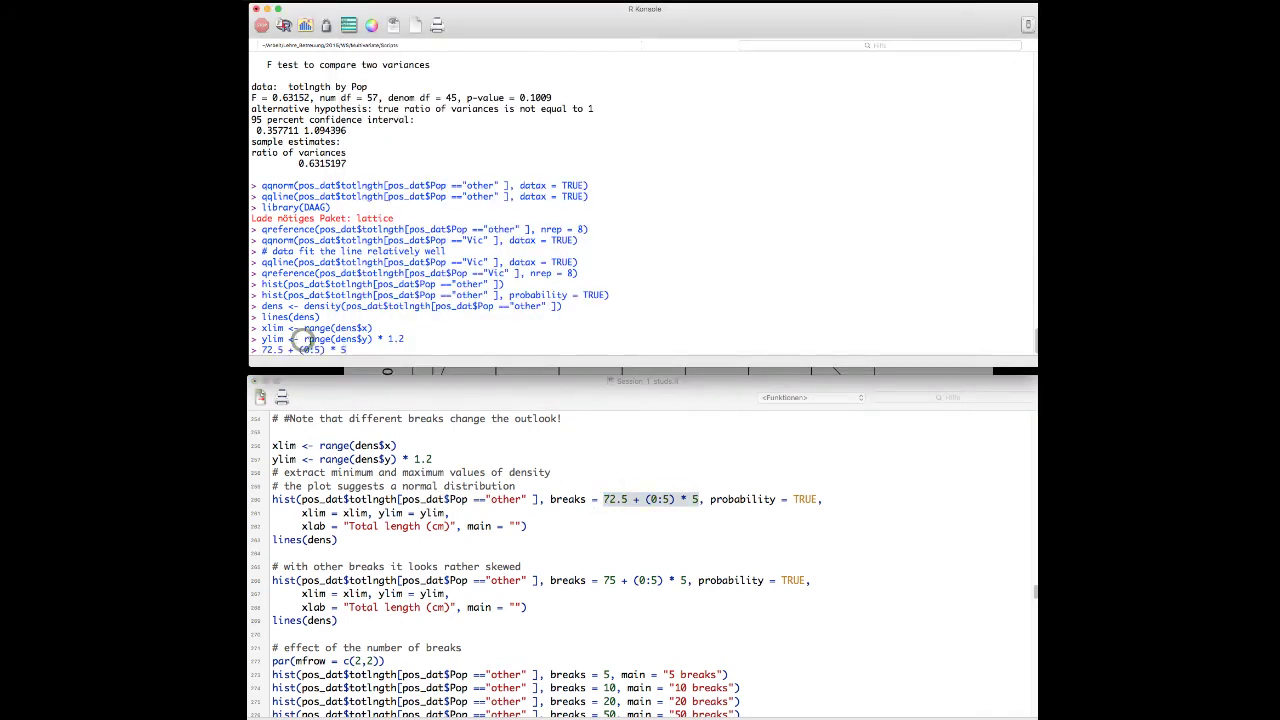
pyautogui.press('Return')
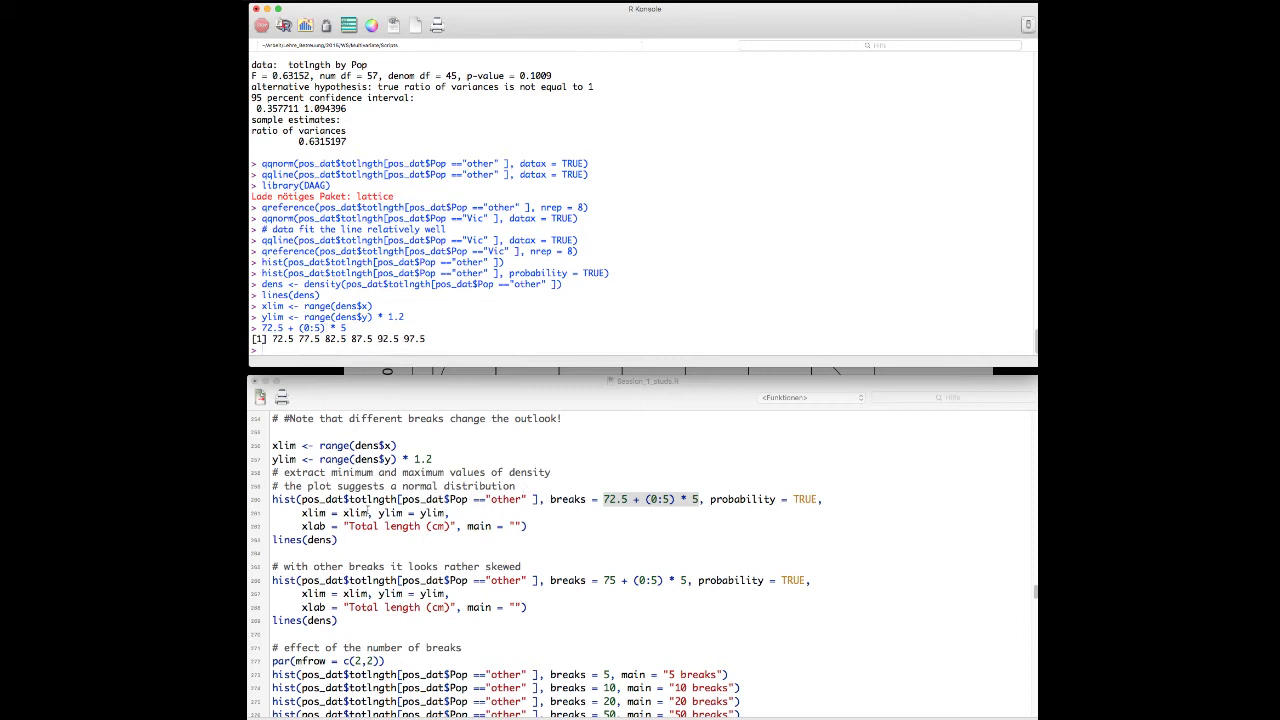
# Run the complete three-line histogram command for "other" with breaks = 72.5 + (0:5) * 5 and probability = TRUE.
pyautogui.click(368, 510)
pyautogui.moveTo(275, 500); pyautogui.dragTo(544, 520)
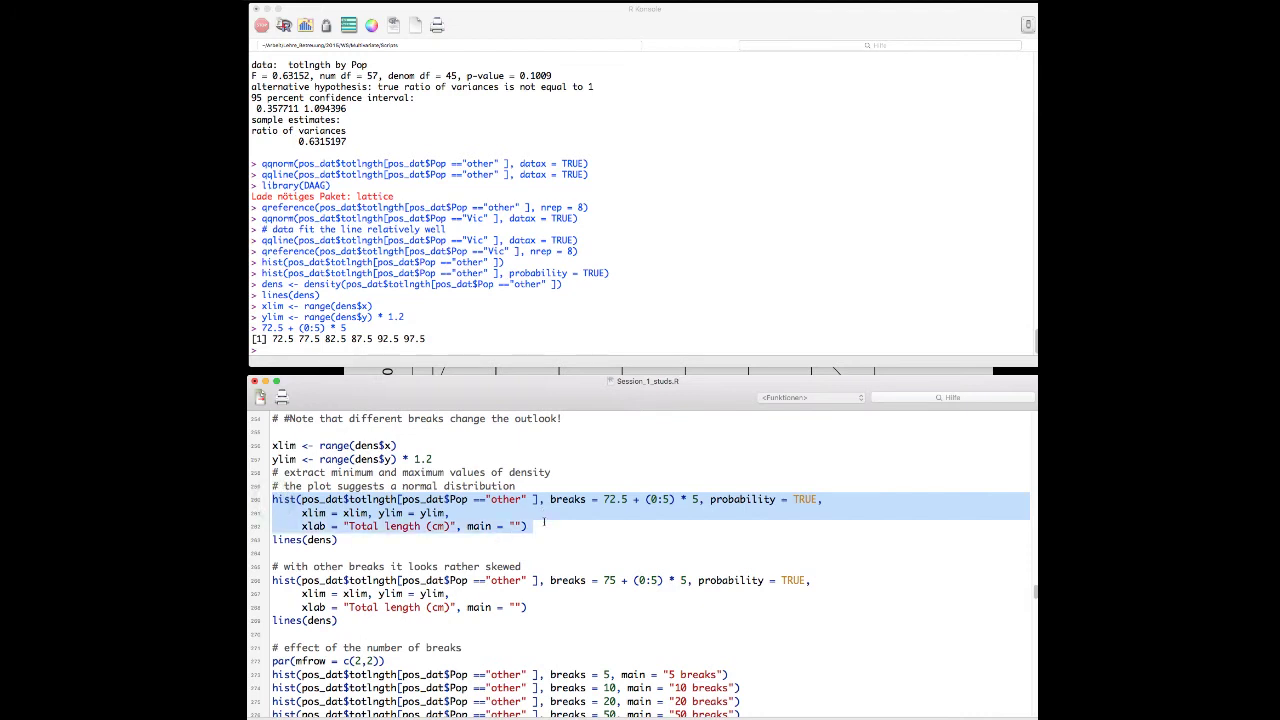
pyautogui.press('super+Return')
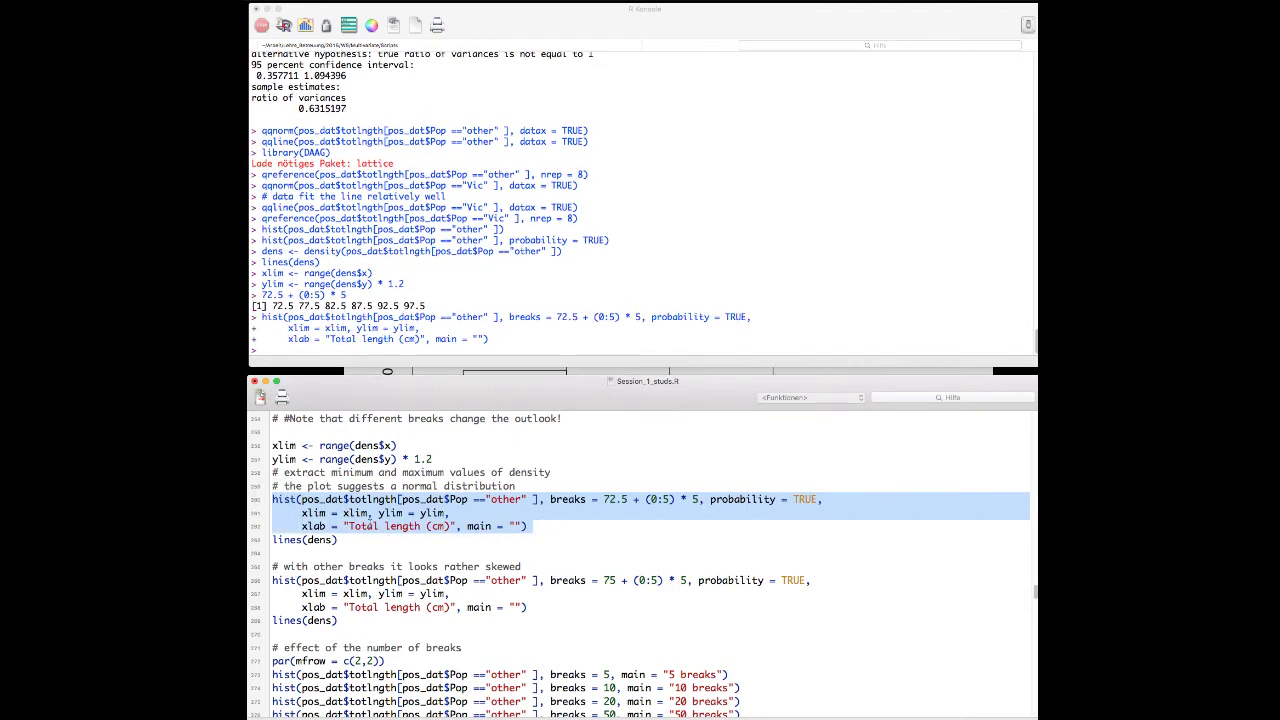
# Overlay the density curve on the histogram with the 72.5-based breaks using lines(dens) and inspect the plot.
pyautogui.scroll(-2, 369, 524)
pyautogui.click(340, 509)
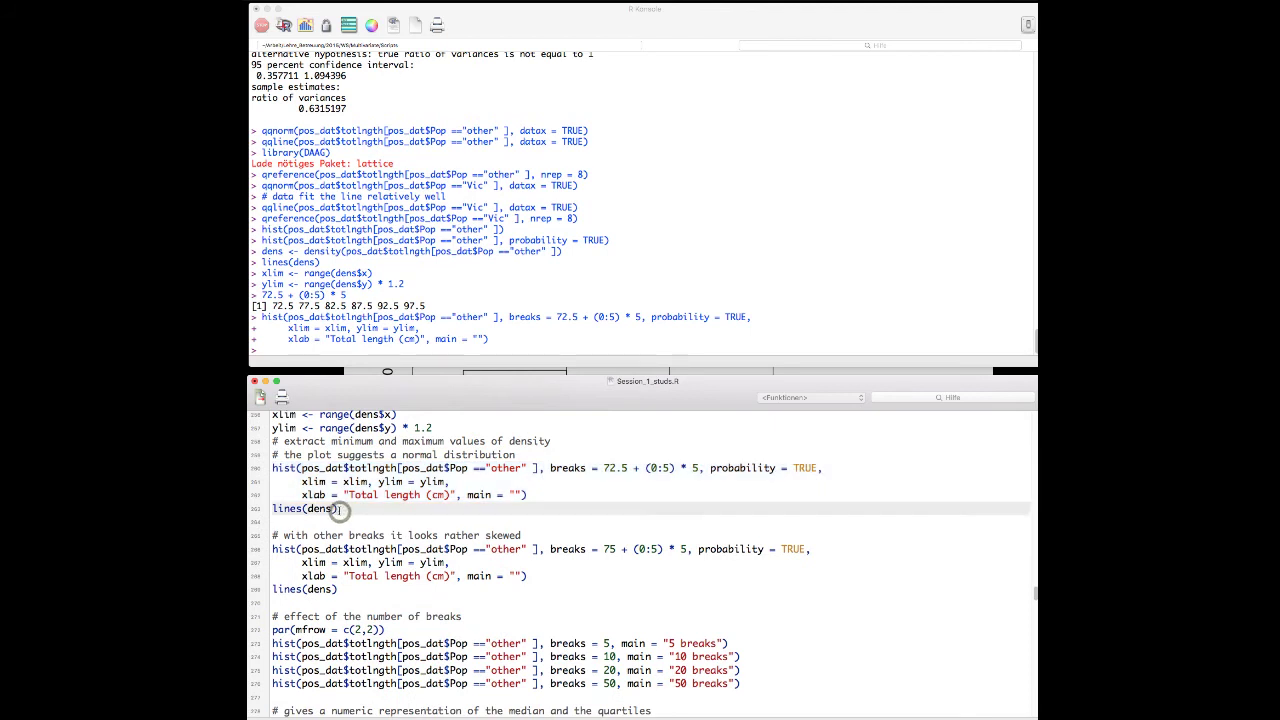
pyautogui.press('super+Return')
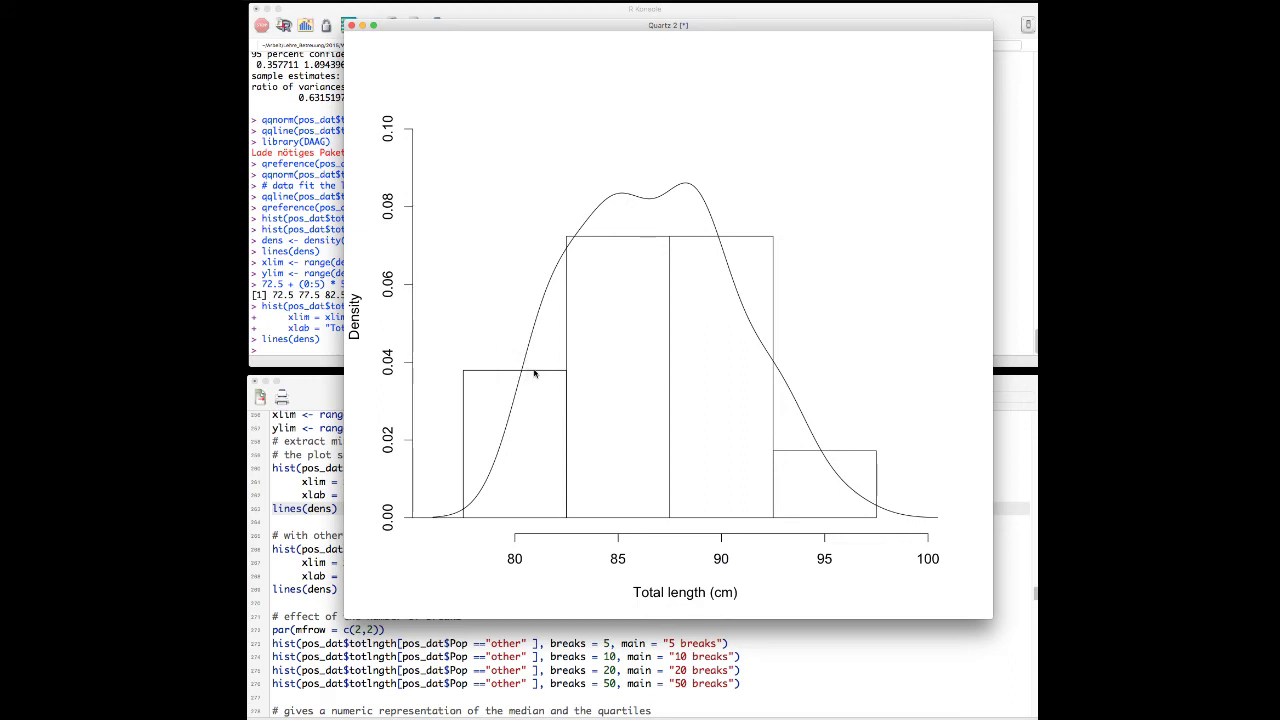
pyautogui.click(328, 536)
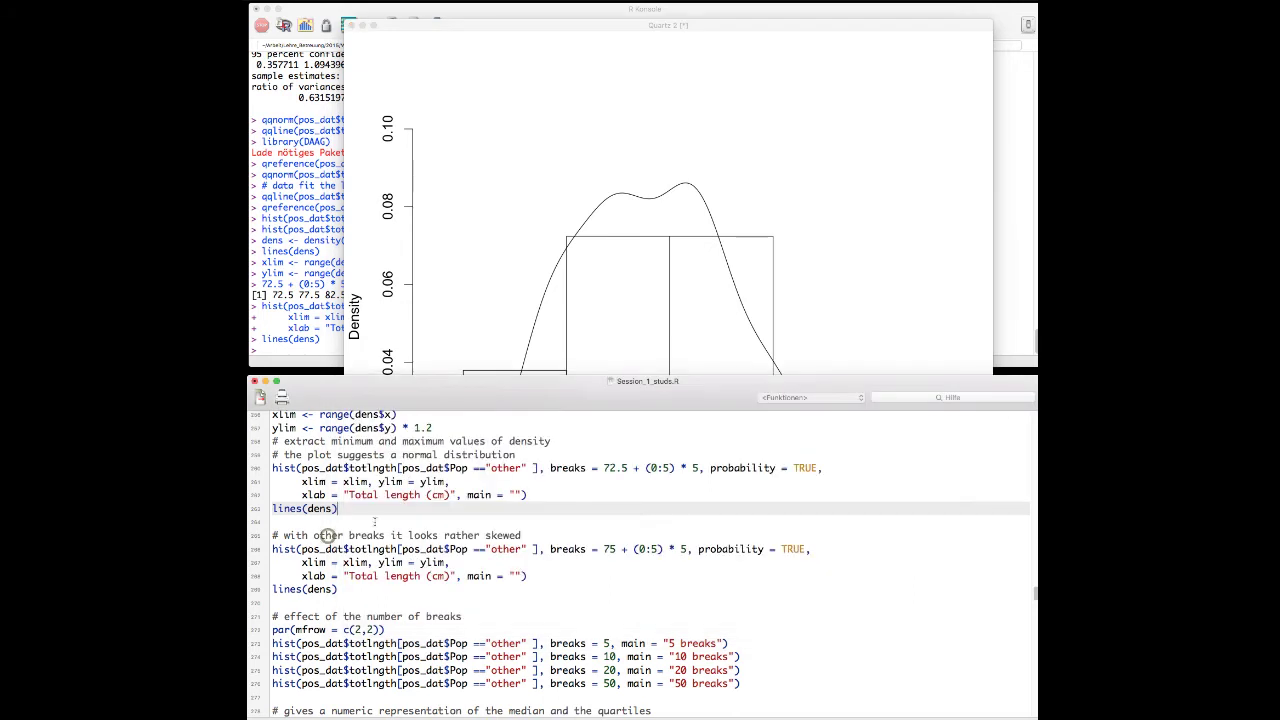
pyautogui.click(604, 330)
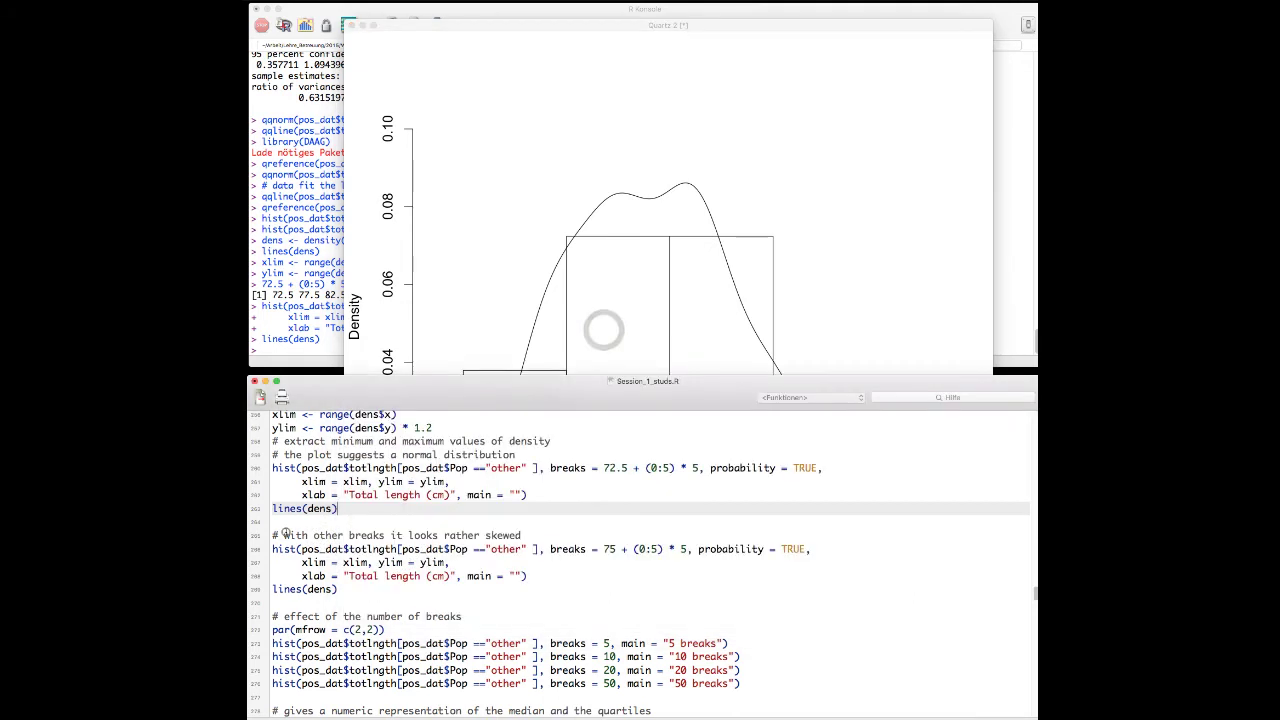
pyautogui.scroll(-1, 293, 533)
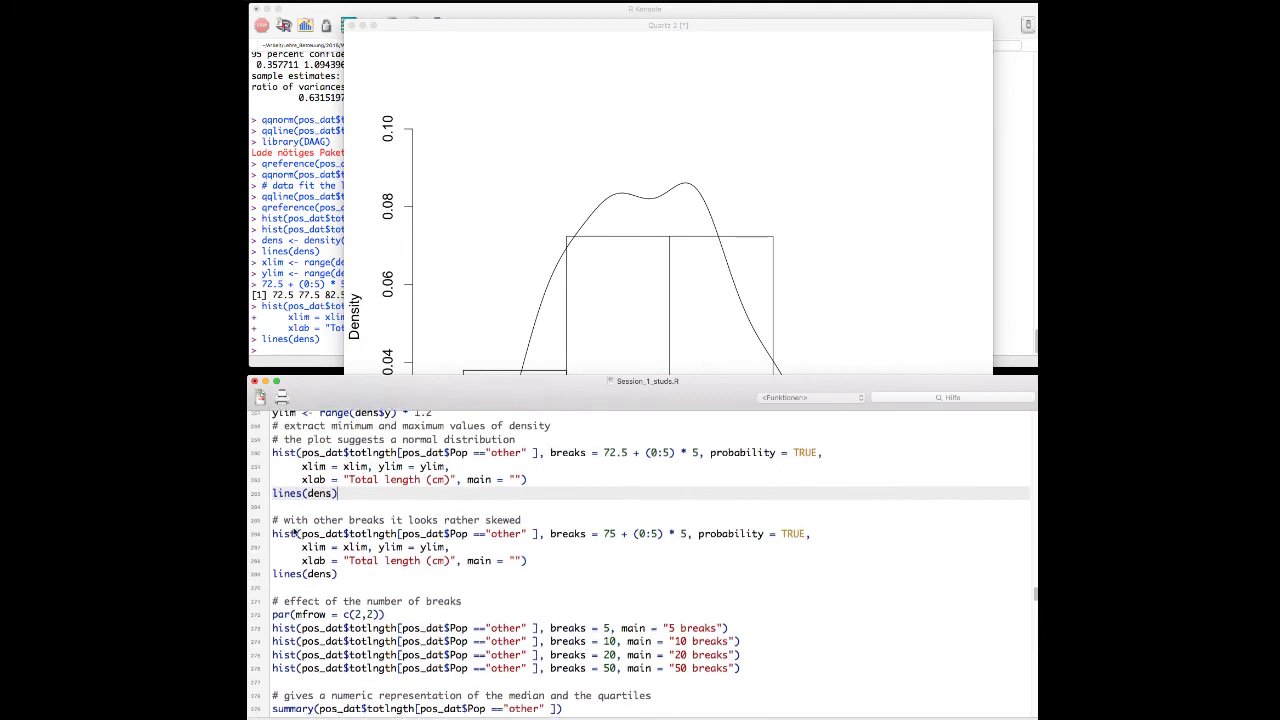
pyautogui.scroll(-1, 293, 533)
pyautogui.click(618, 306)
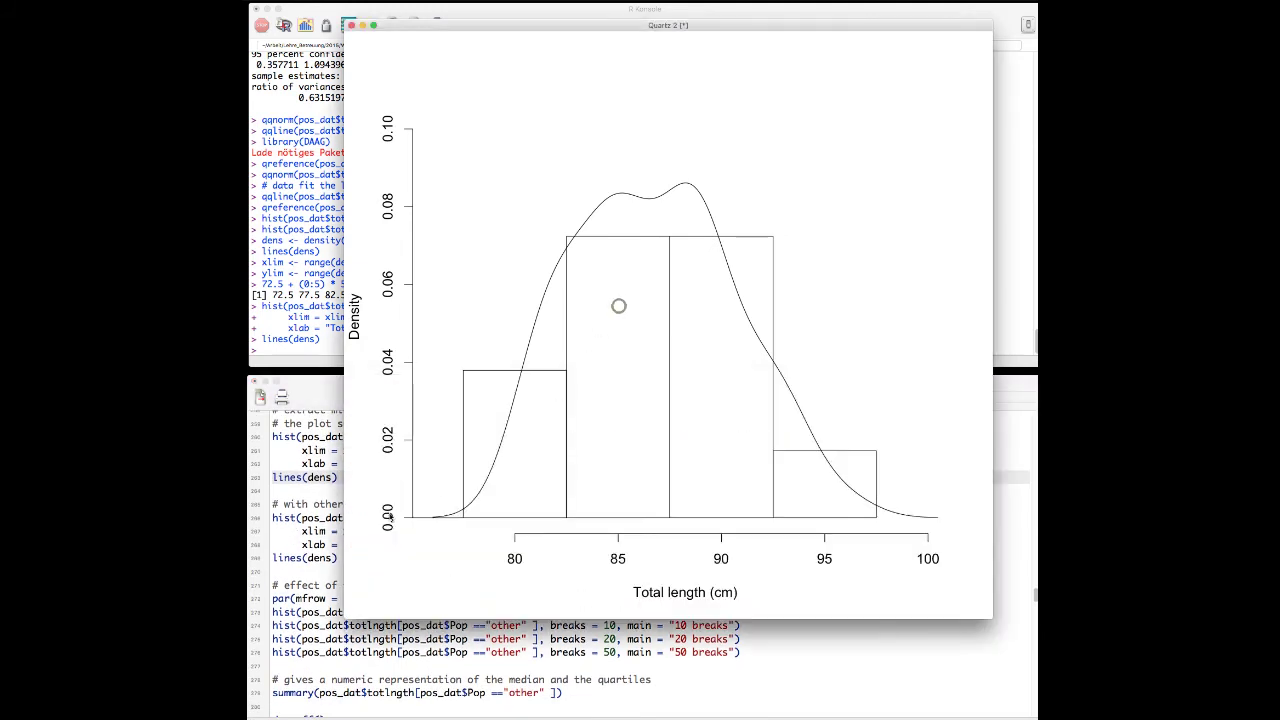
# Run the three-line histogram command for "other" with breaks = 75 + (0:5) * 5 and show the plot.
pyautogui.click(283, 520)
pyautogui.moveTo(272, 517); pyautogui.dragTo(398, 517)
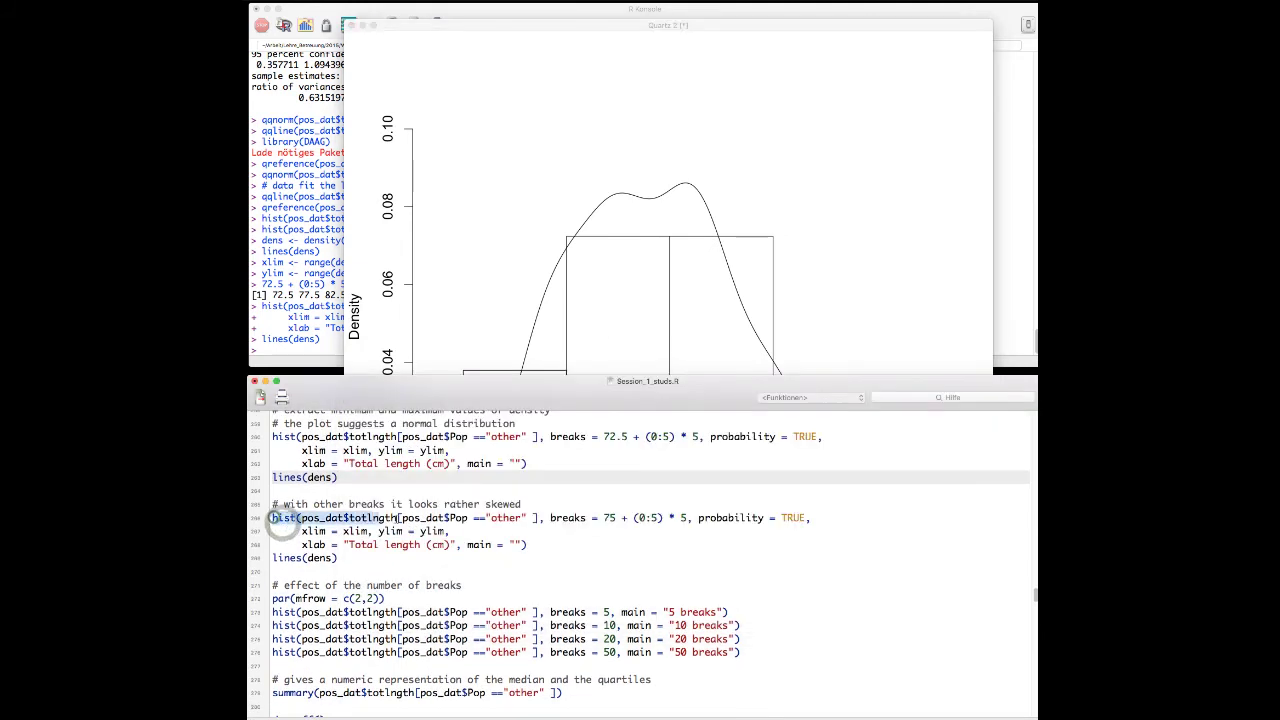
pyautogui.tripleClick(270, 517)
pyautogui.moveTo(270, 517); pyautogui.dragTo(553, 539)
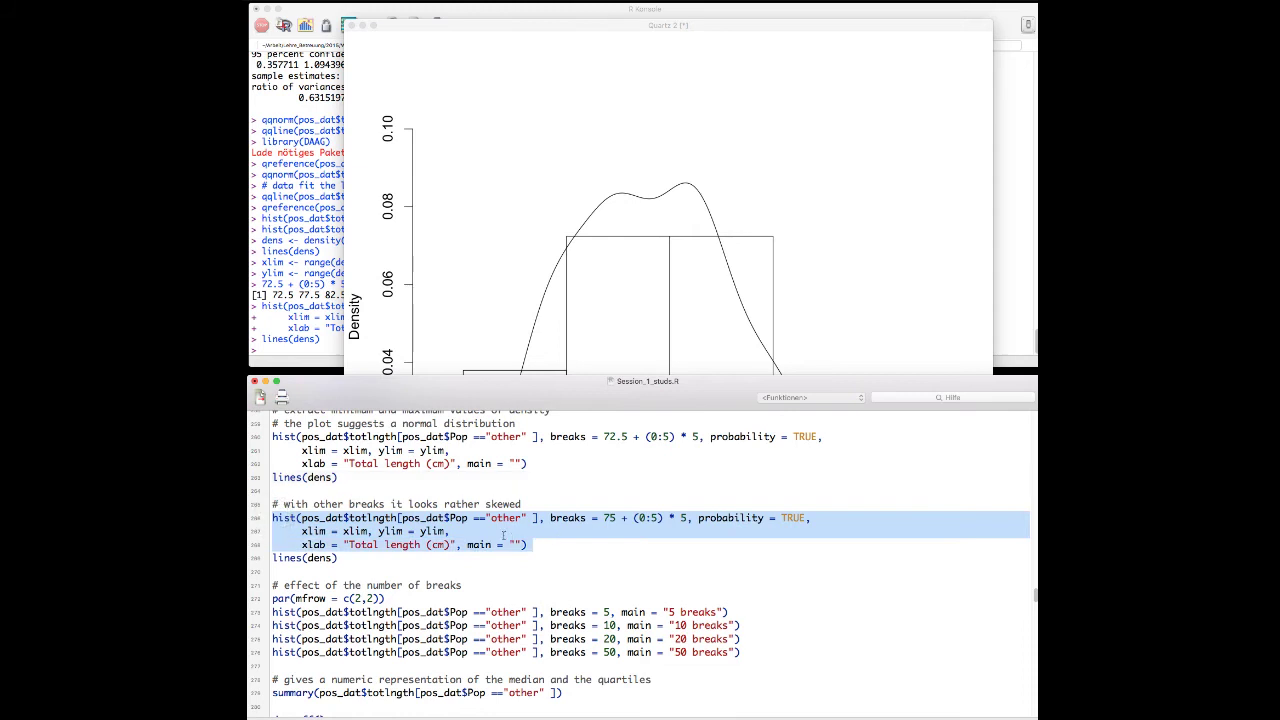
pyautogui.press('super+Return')
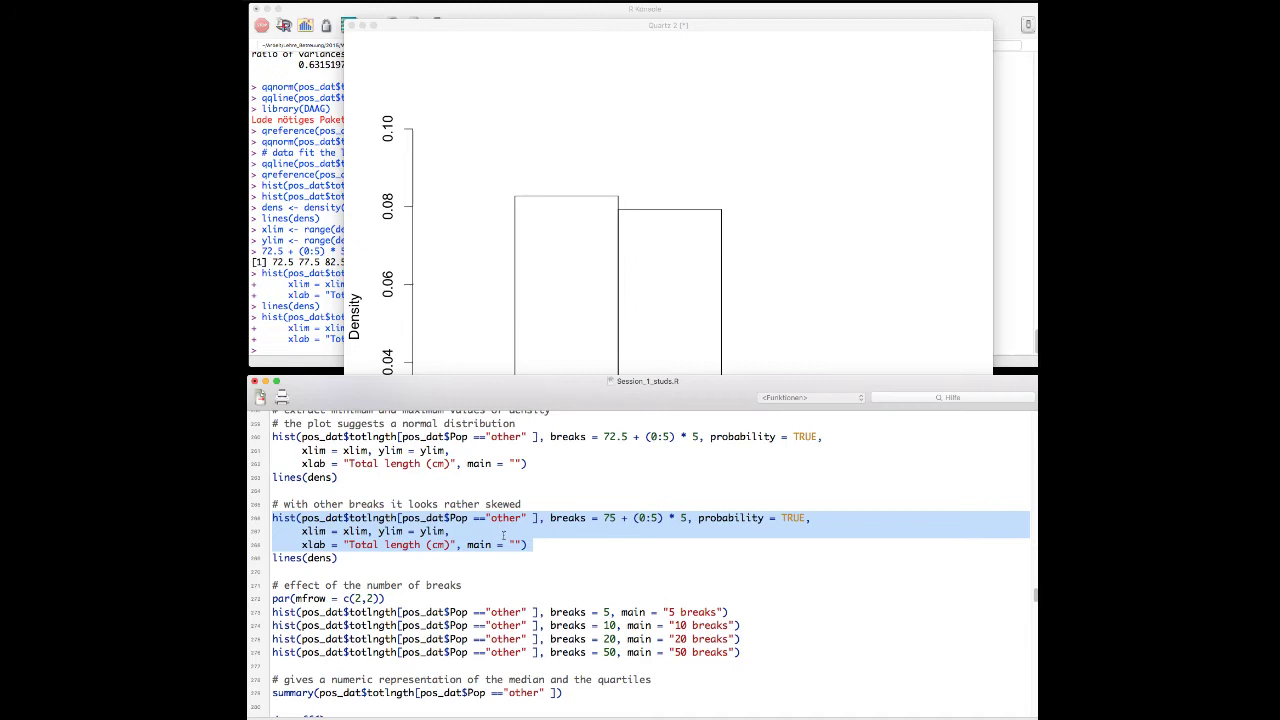
pyautogui.click(673, 227)
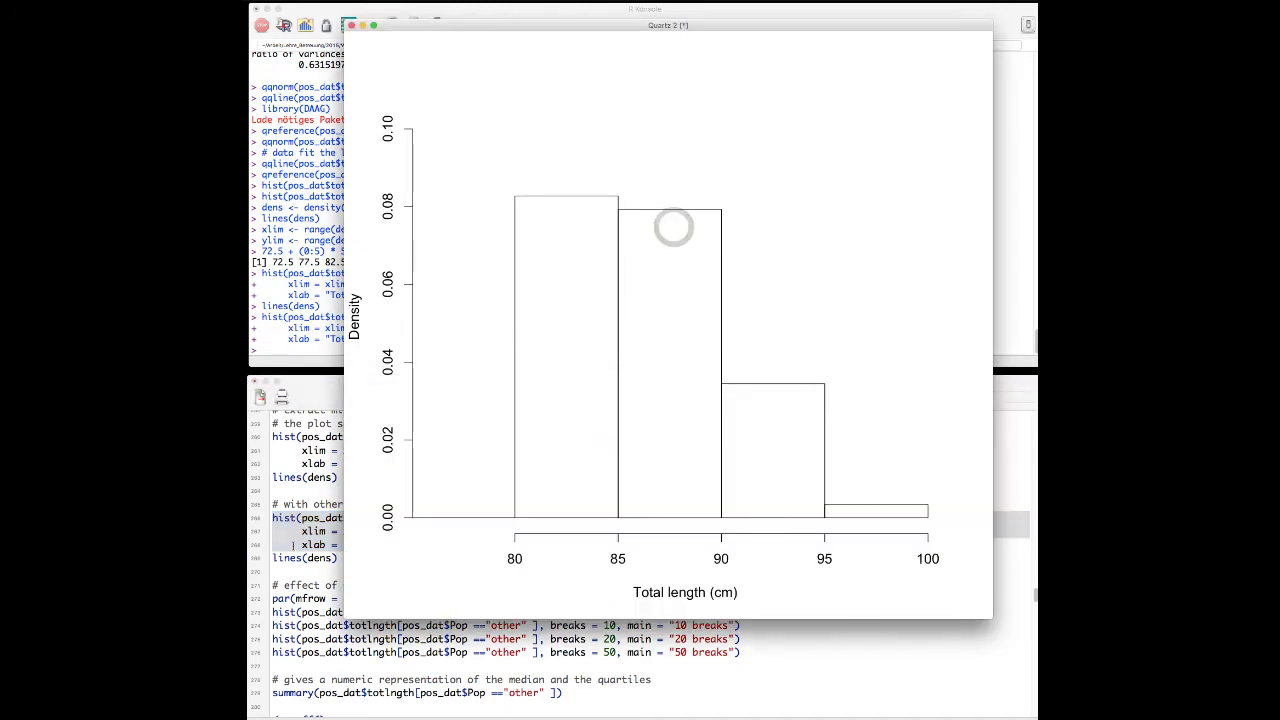
# Run lines(dens) below the 75-based histogram command to add the density curve, and examine the full plot.
pyautogui.click(294, 546)
pyautogui.click(359, 556)
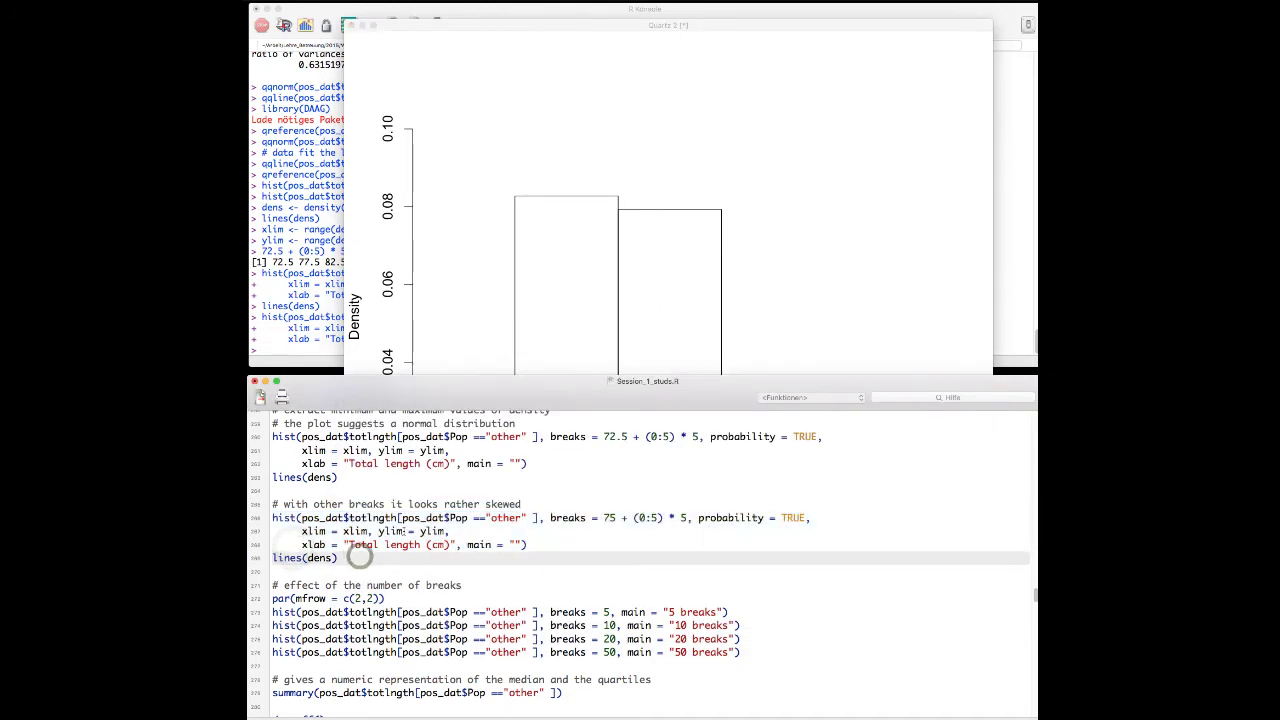
pyautogui.click(643, 280)
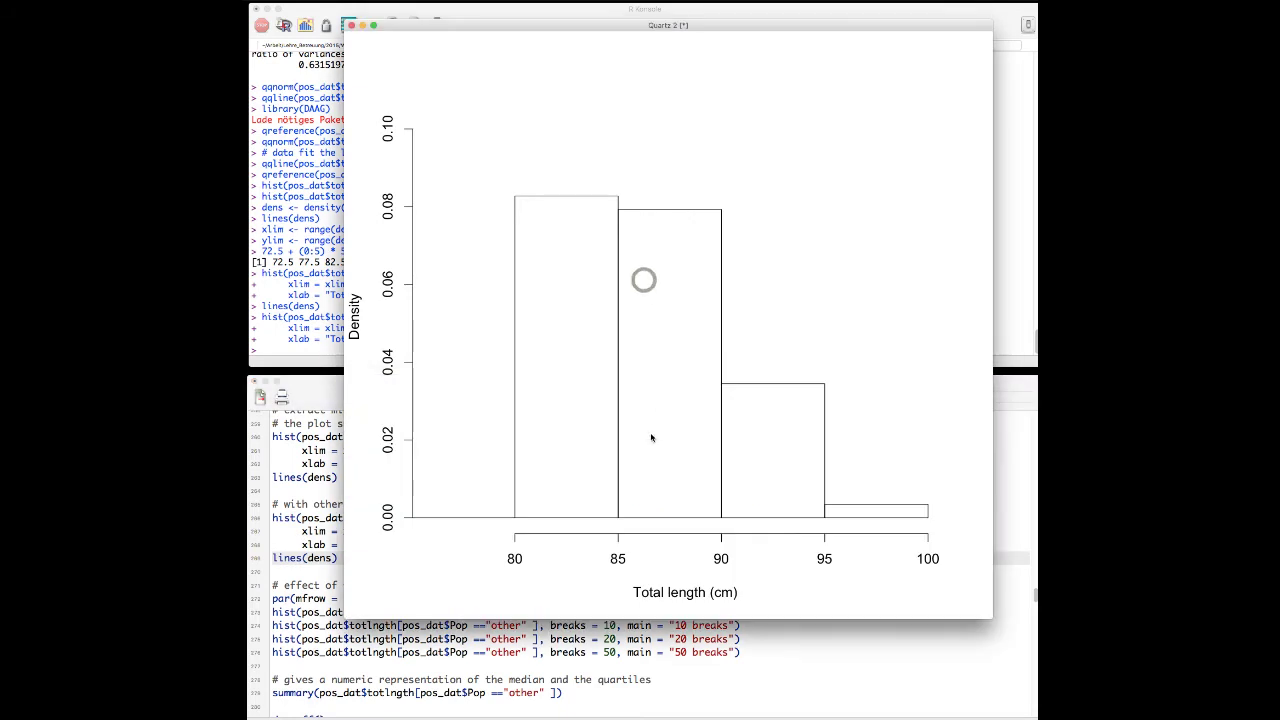
pyautogui.click(297, 552)
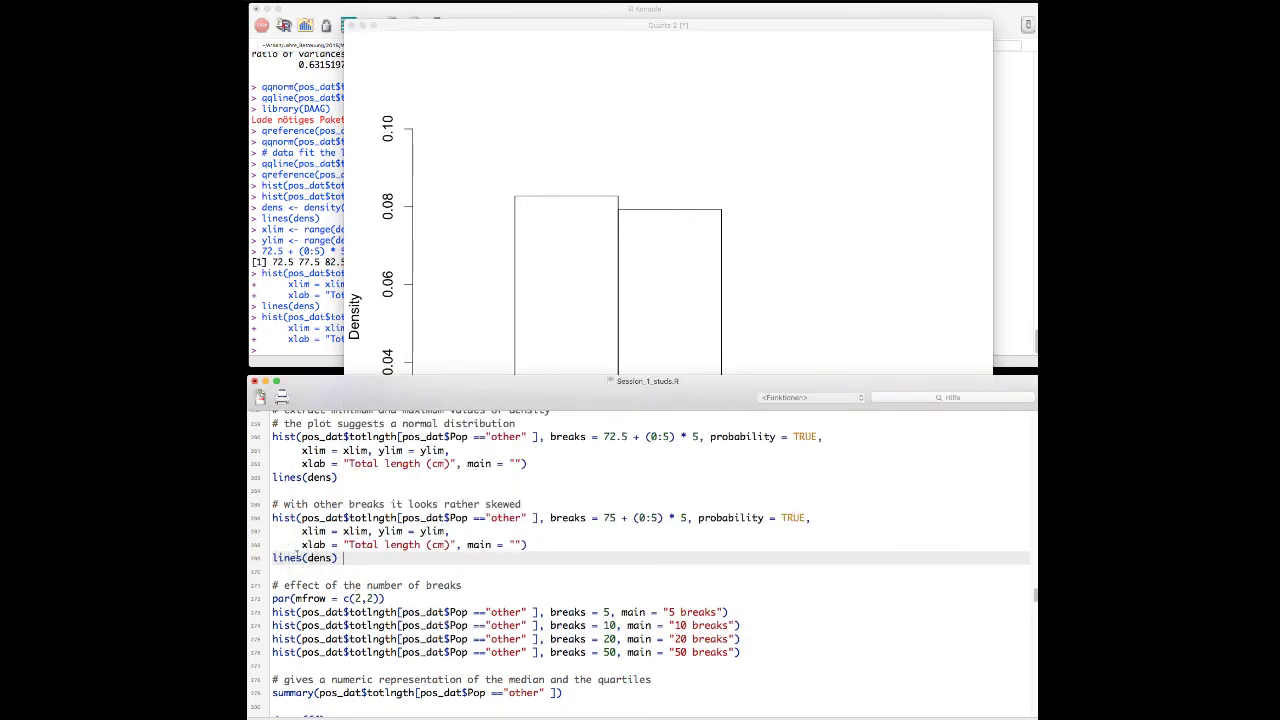
pyautogui.click(297, 552)
pyautogui.press('super+Return')
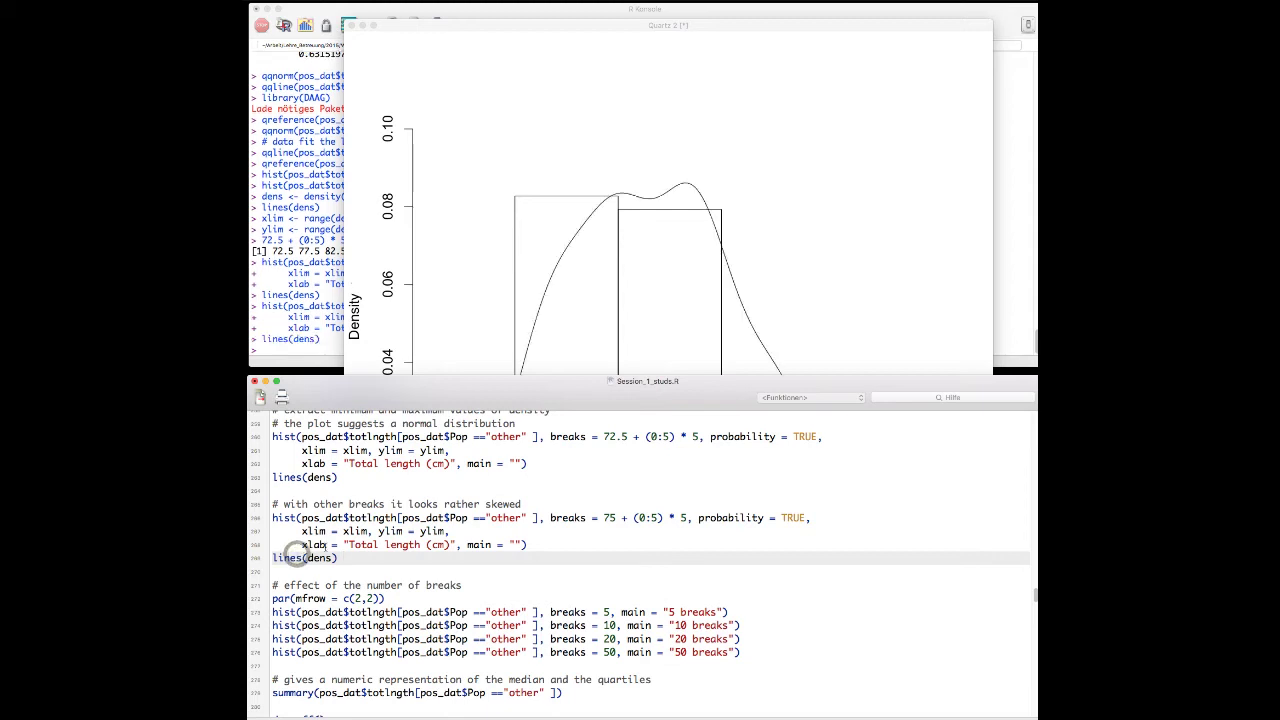
pyautogui.click(772, 207)
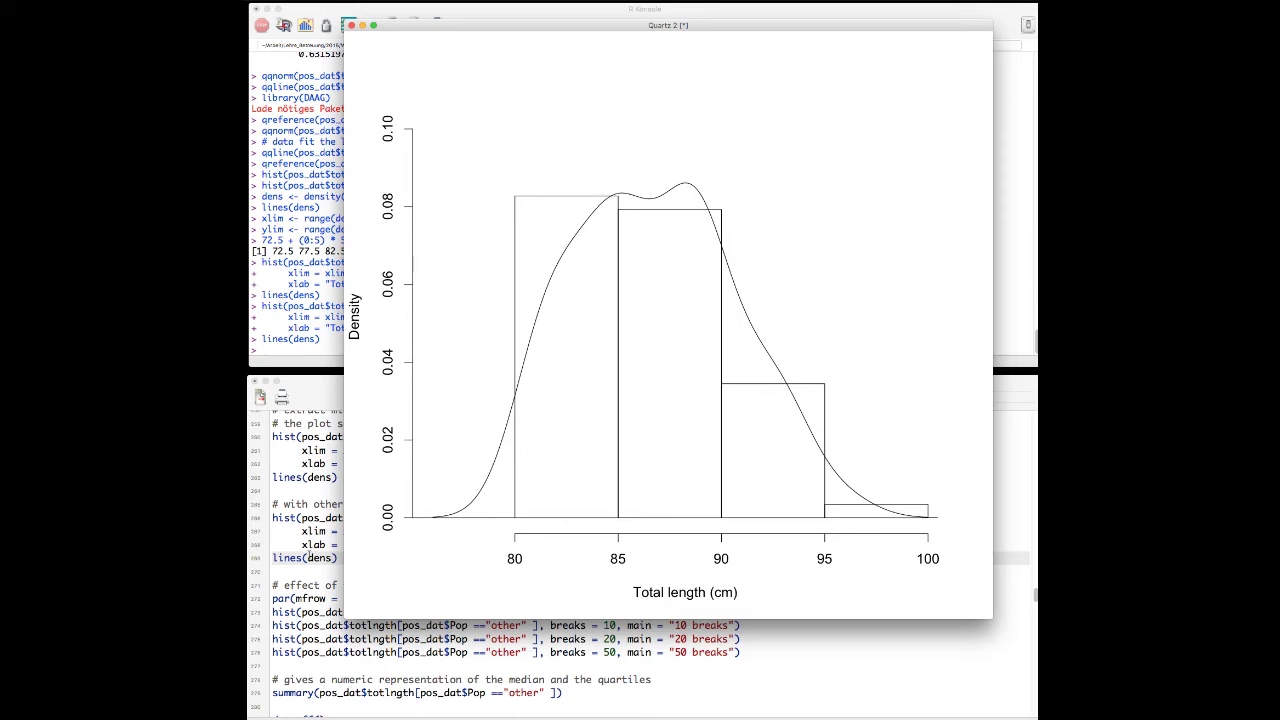
# Run the par(mfrow = c(2,2)) block with its four "other" histograms of 5, 10, 20 and 50 breaks, and view them.
pyautogui.click(296, 580)
pyautogui.scroll(-3, 296, 580)
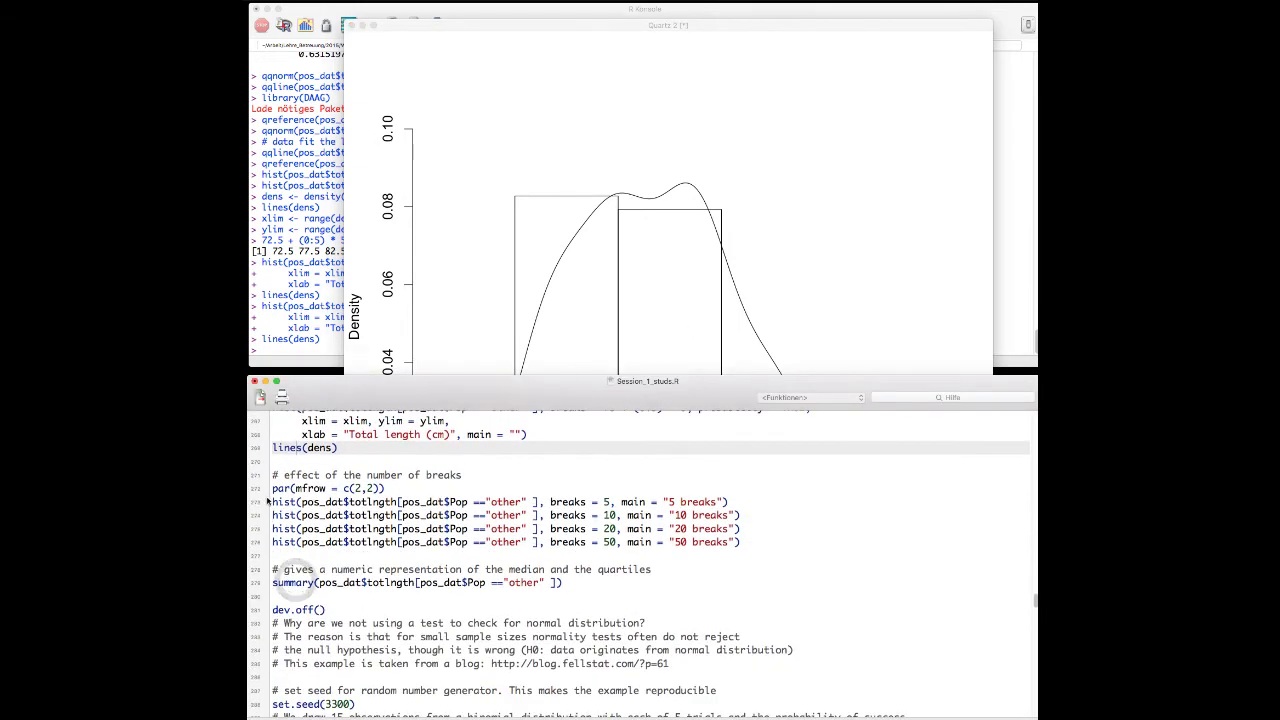
pyautogui.moveTo(272, 488); pyautogui.dragTo(777, 540)
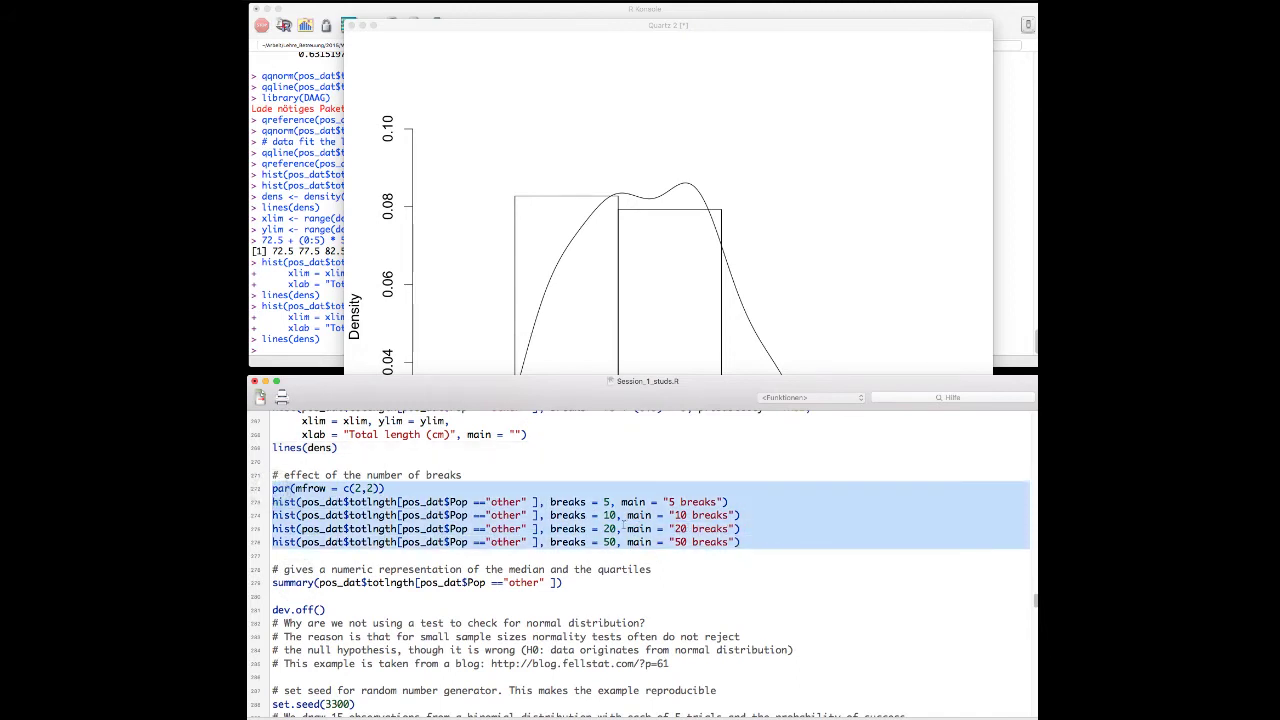
pyautogui.press('super+Return')
pyautogui.click(664, 266)
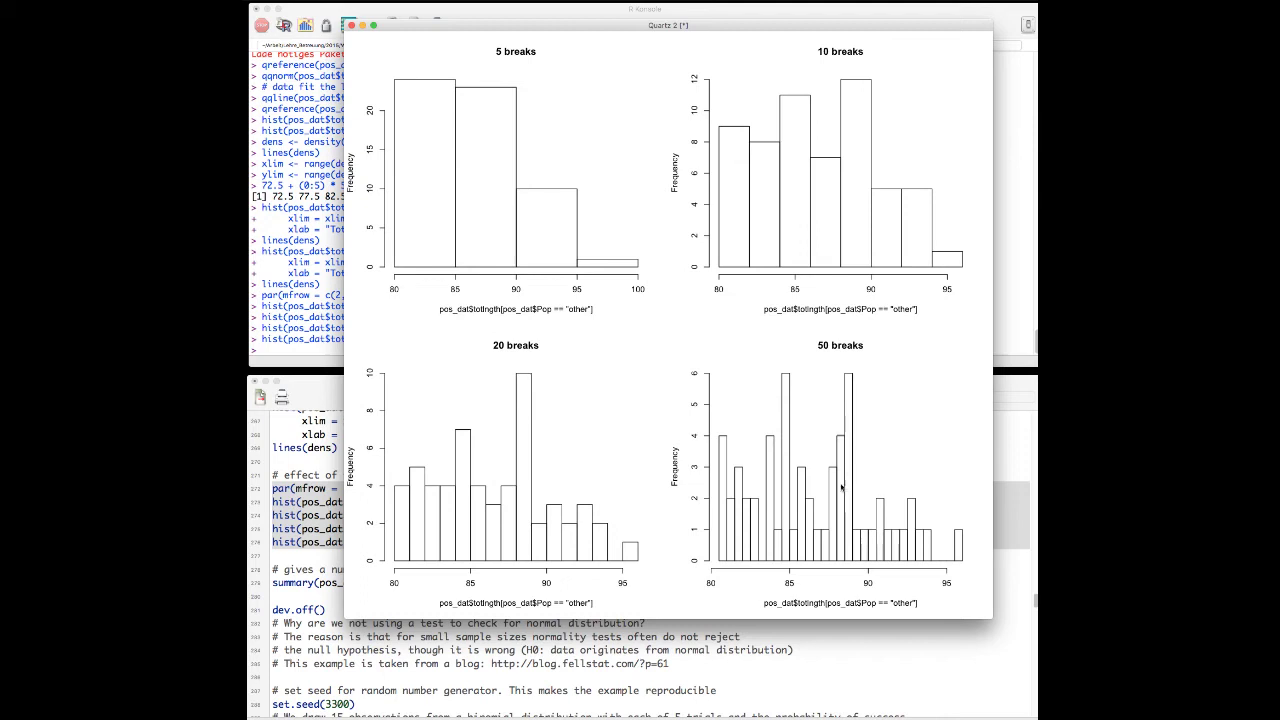
# Run the summary() command for the total length of the "other" population and view its console output.
pyautogui.click(612, 667)
pyautogui.scroll(-5, 612, 667)
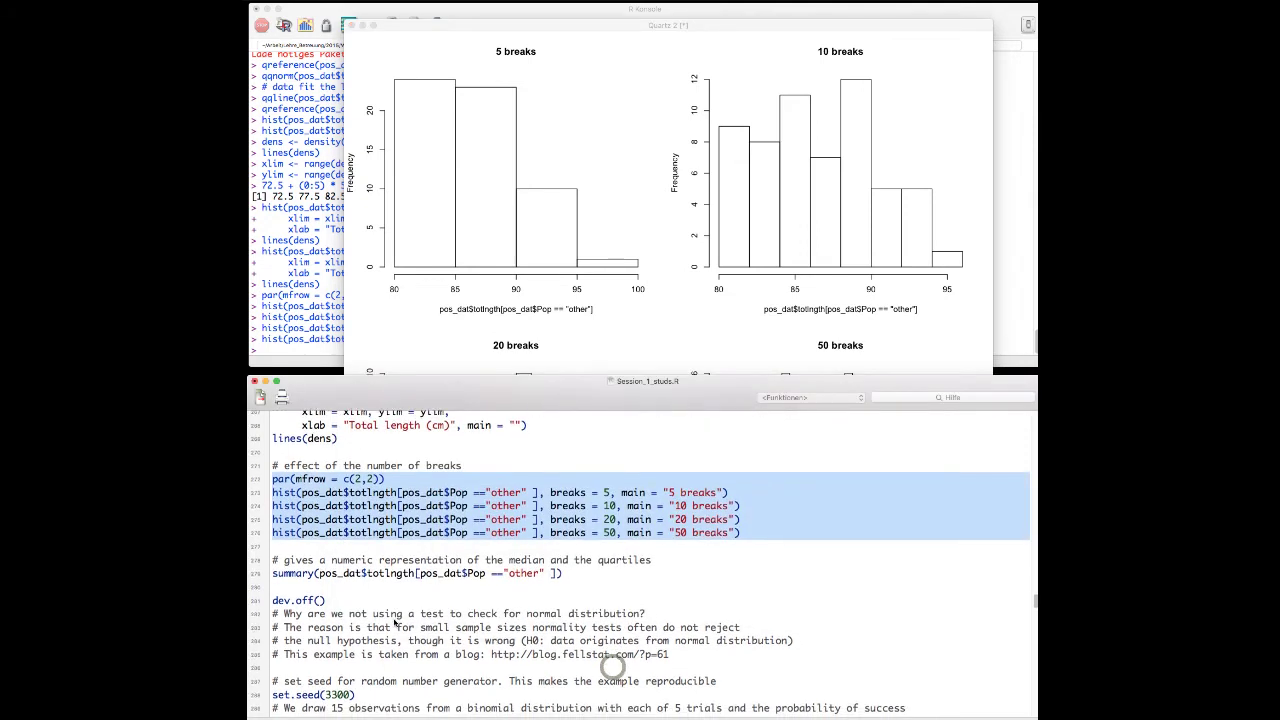
pyautogui.tripleClick(283, 517)
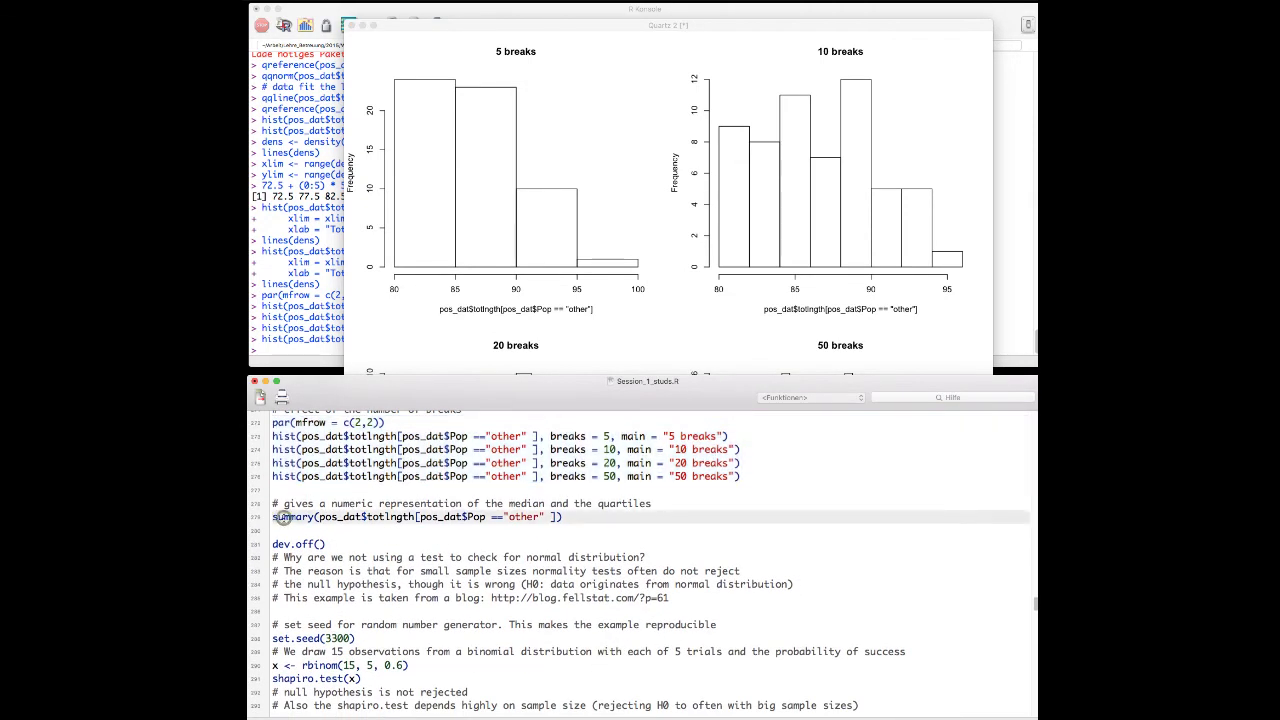
pyautogui.press('super+Return')
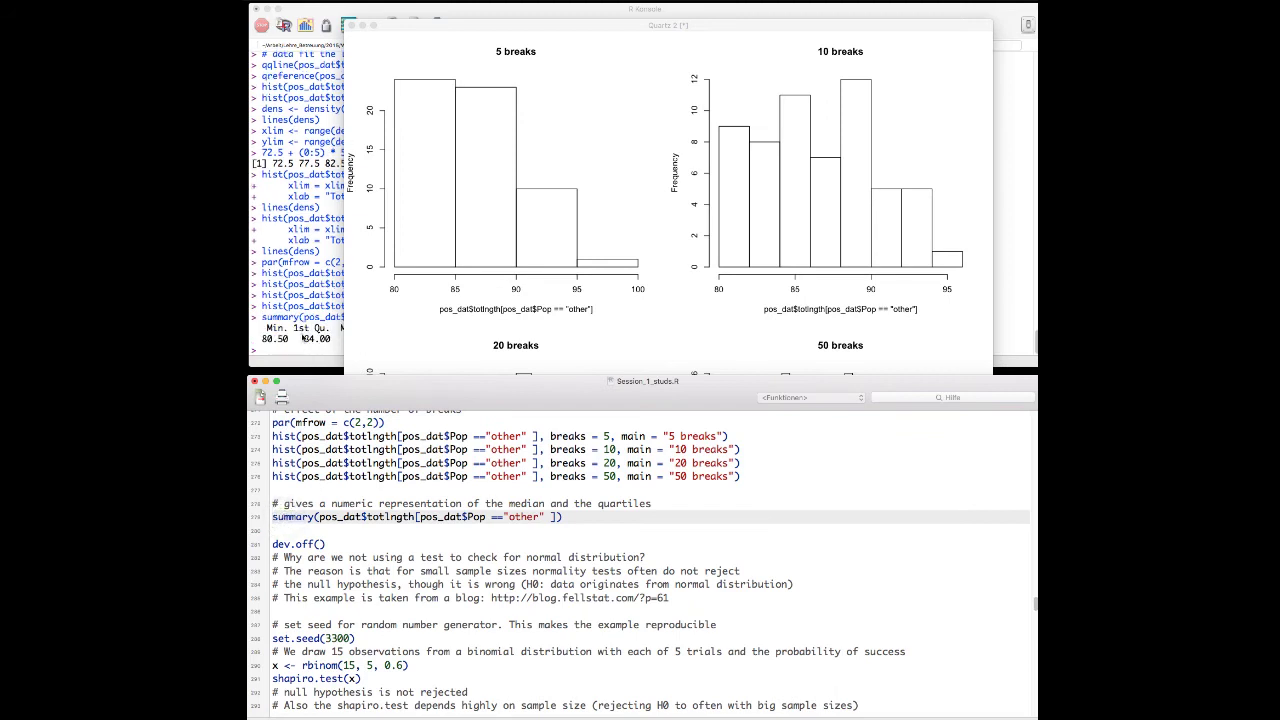
pyautogui.click(302, 334)
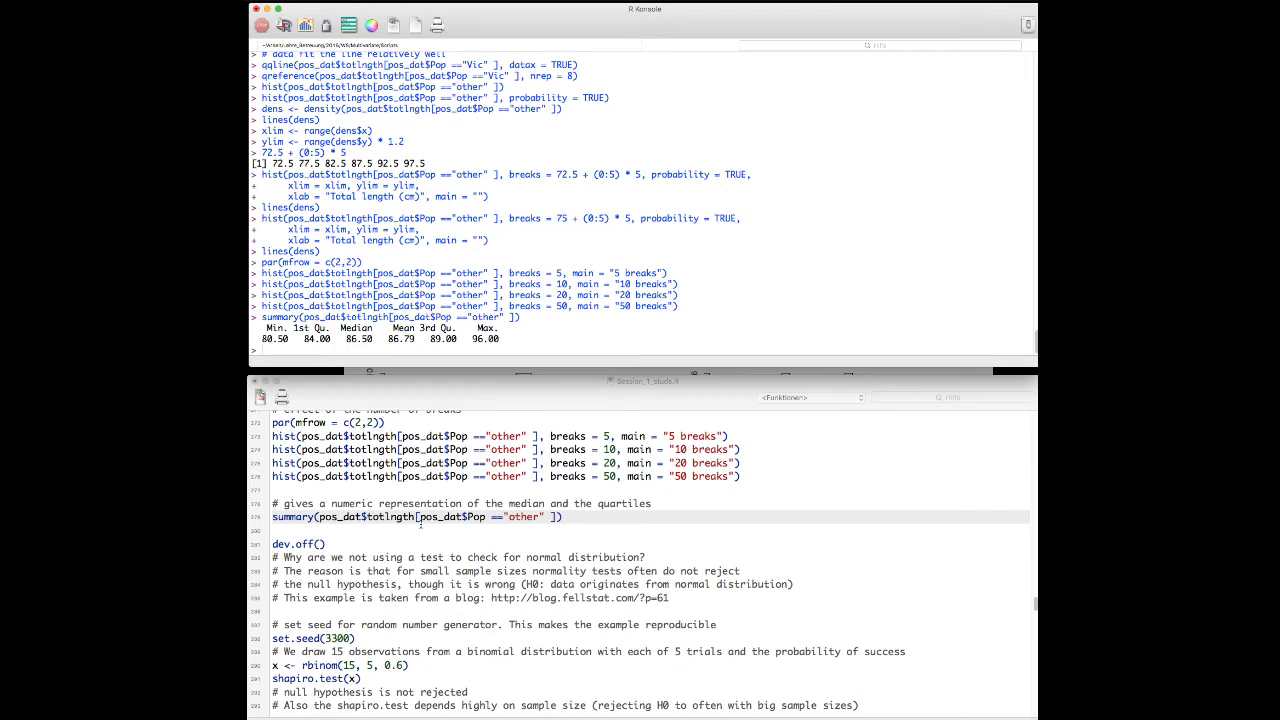
# Review the histogram commands with different breaks in the script, and run dev.off() to close the plot device.
pyautogui.scroll(10, 530, 567)
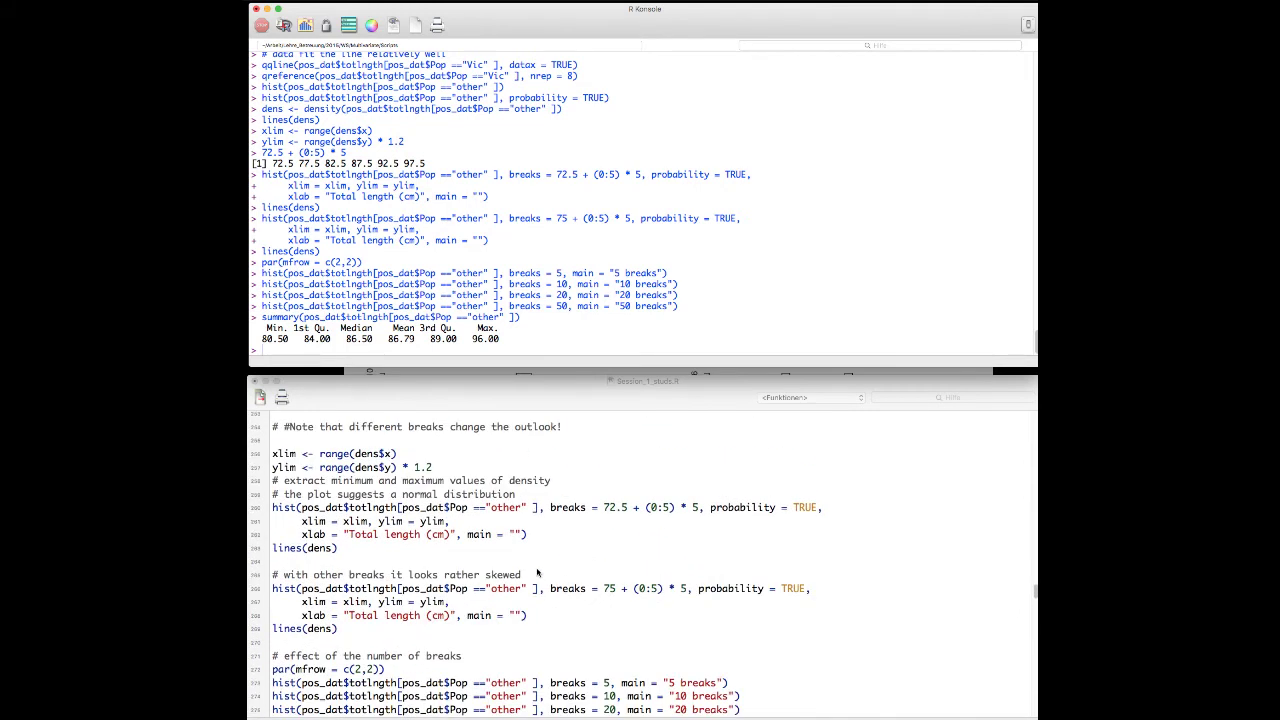
pyautogui.scroll(5, 537, 572)
pyautogui.scroll(-5, 537, 572)
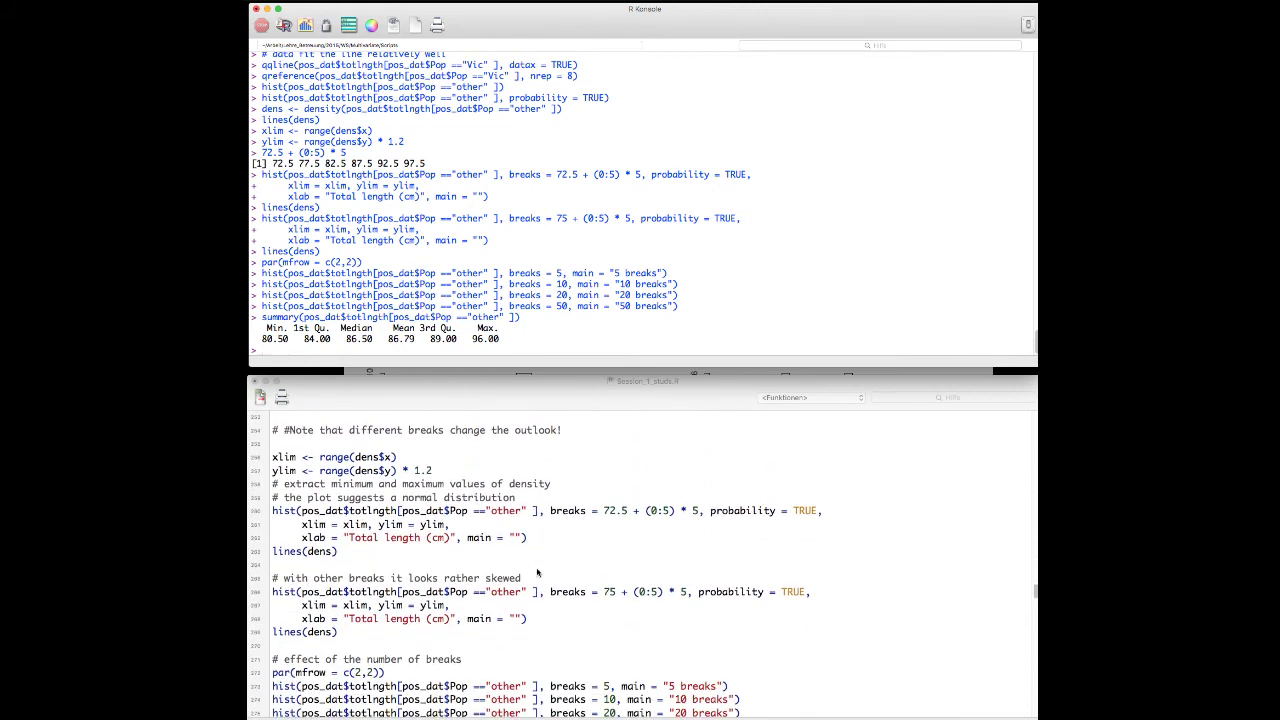
pyautogui.scroll(-4, 537, 572)
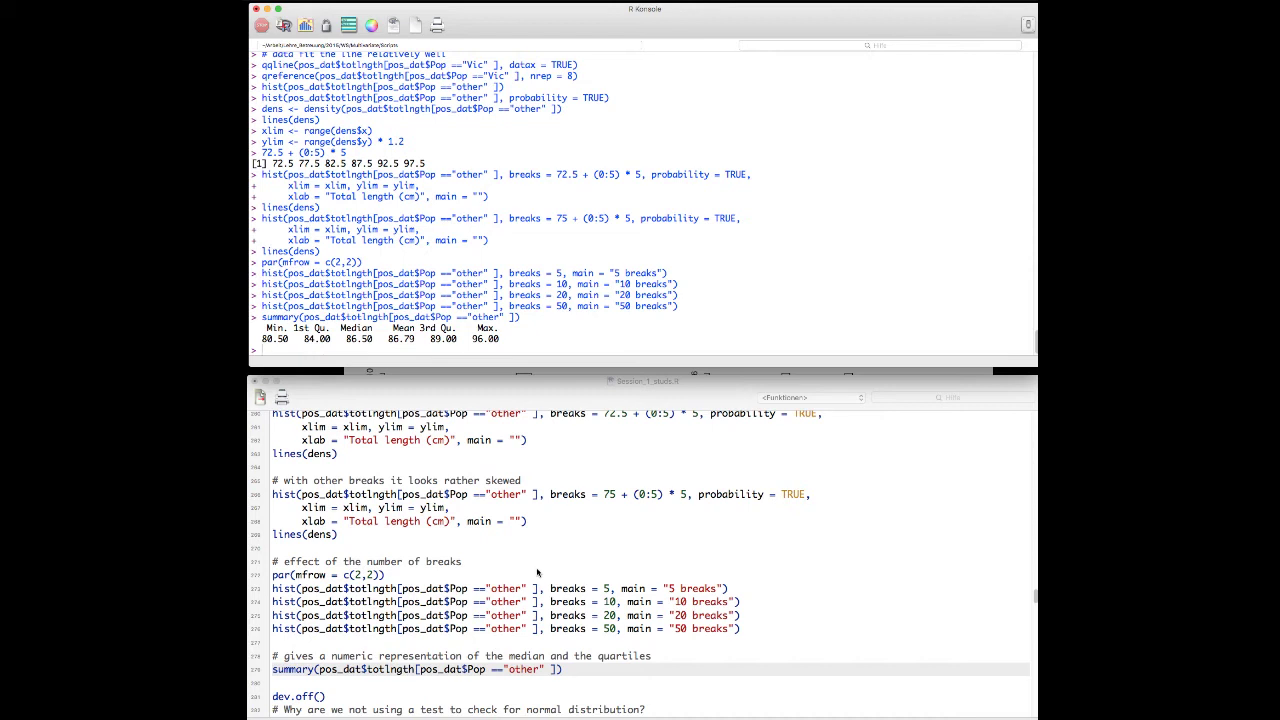
pyautogui.scroll(-3, 537, 572)
pyautogui.click(342, 657)
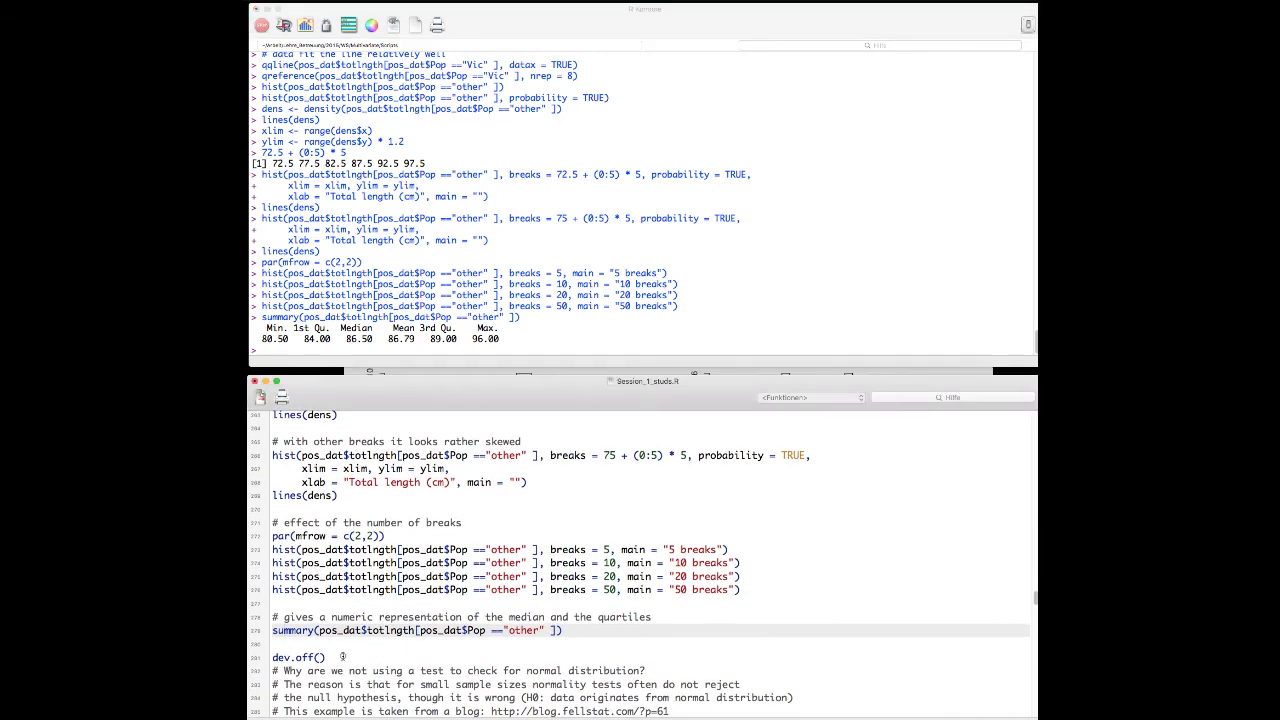
pyautogui.click(342, 657)
pyautogui.press('super+Return')
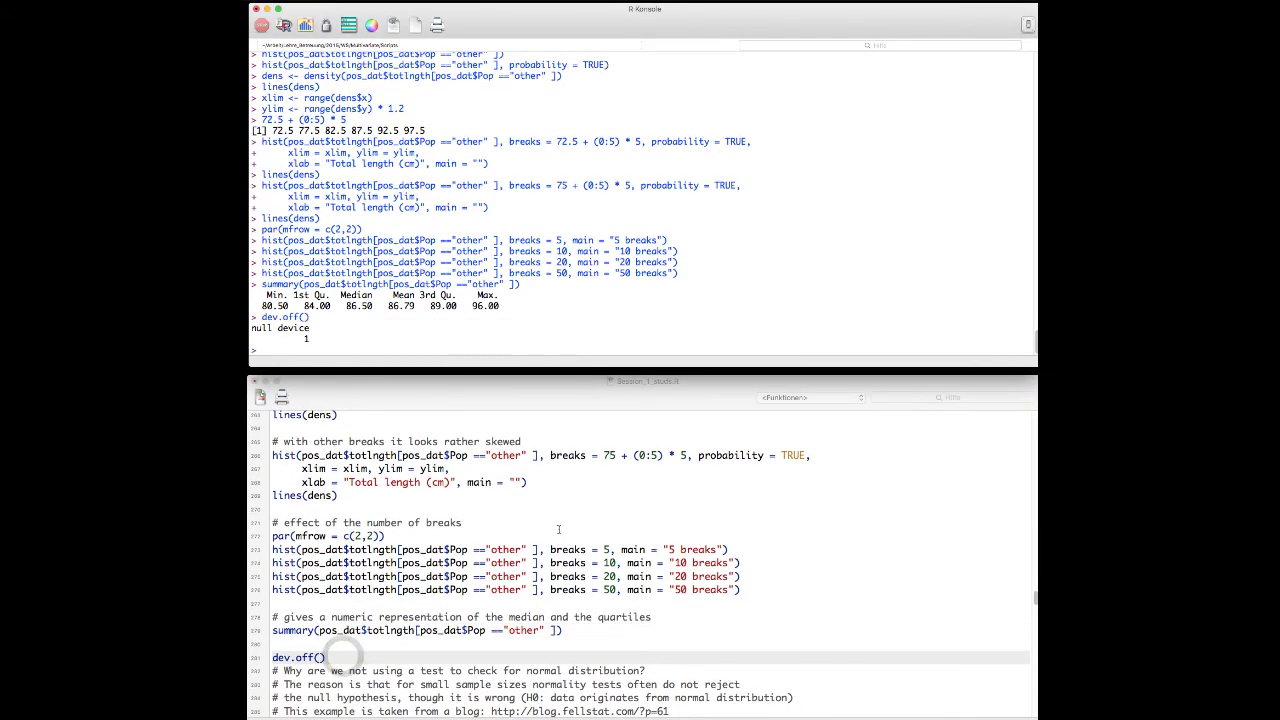
# Run set.seed(3300) in the normality-test example to make the random numbers reproducible.
pyautogui.scroll(-12, 558, 529)
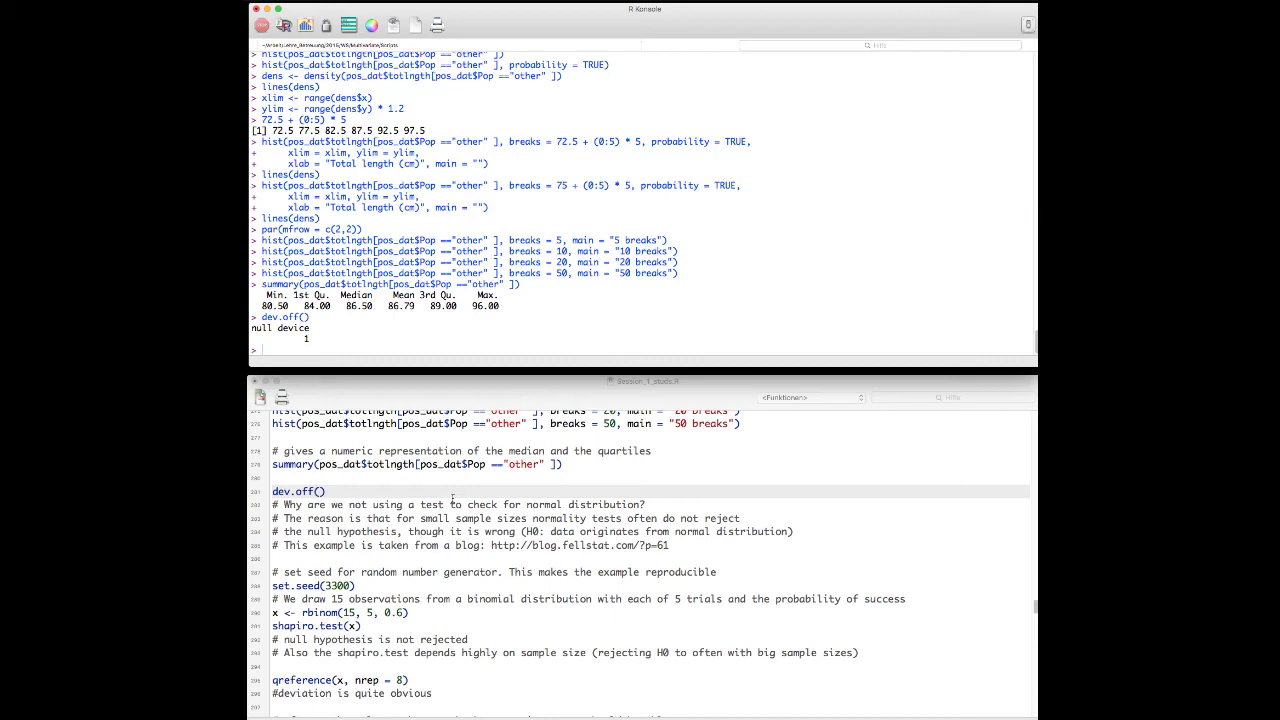
pyautogui.scroll(-3, 452, 497)
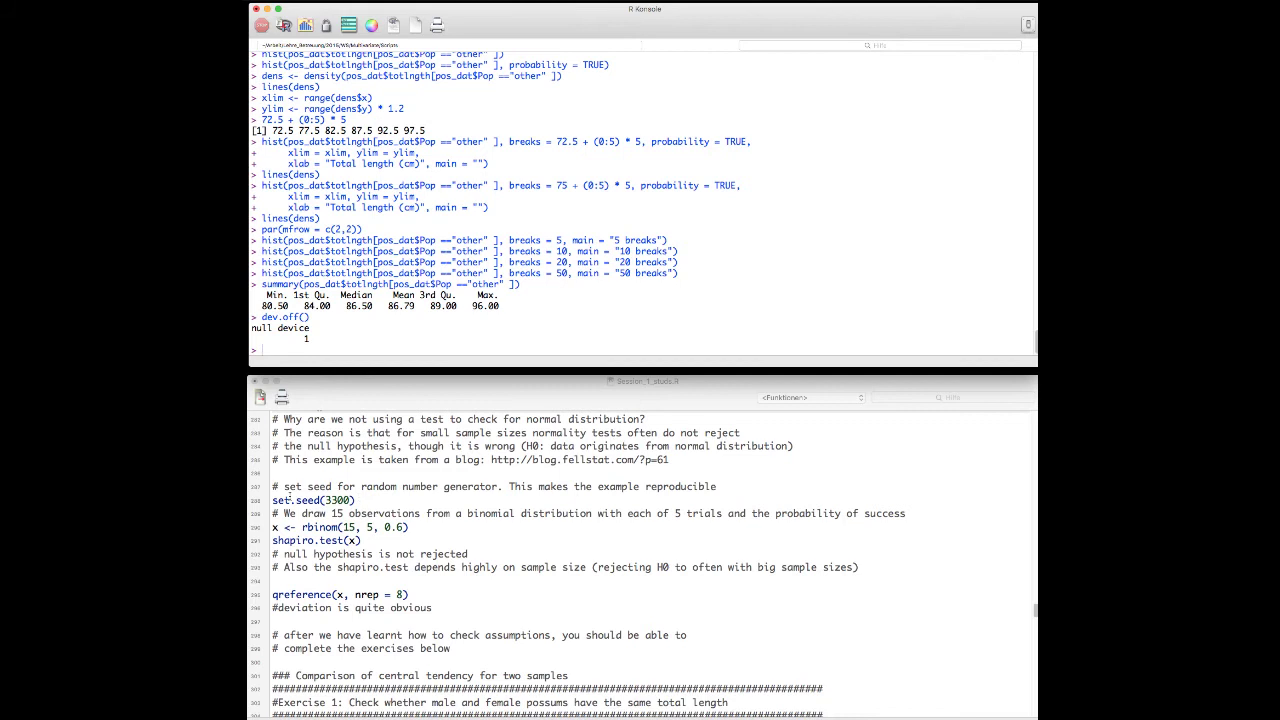
pyautogui.click(288, 497)
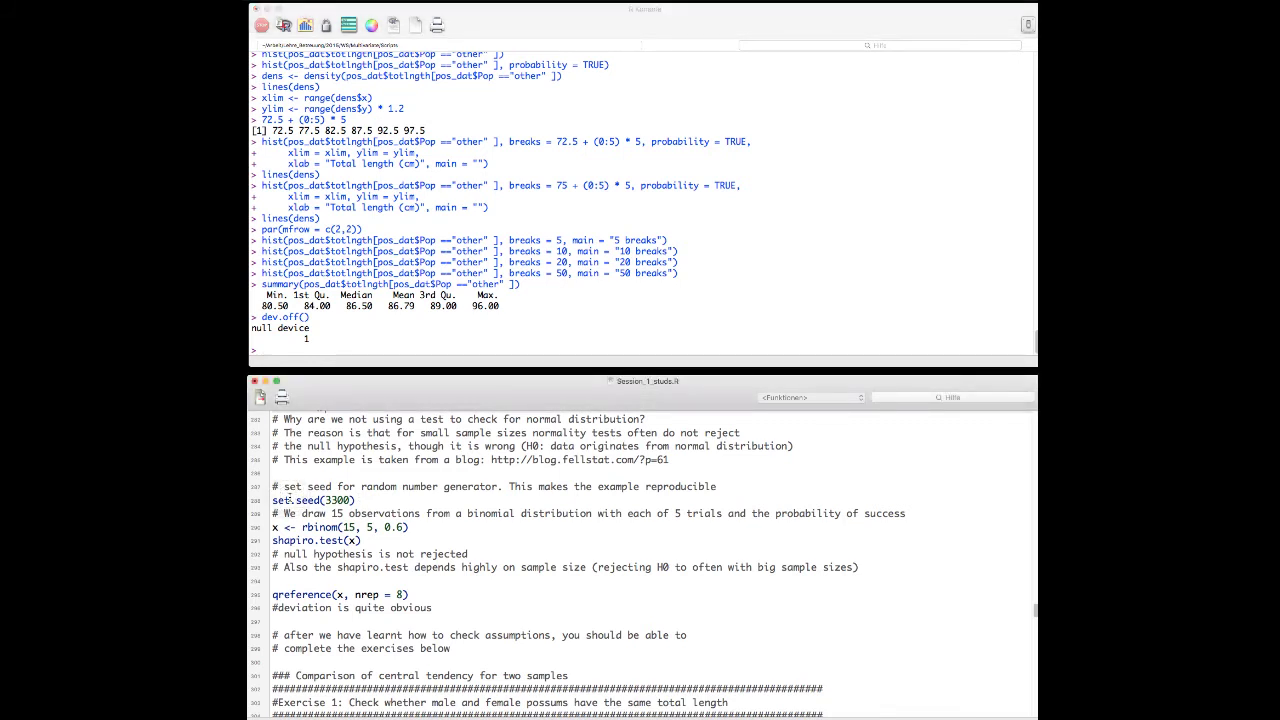
pyautogui.click(288, 497)
pyautogui.click(367, 500)
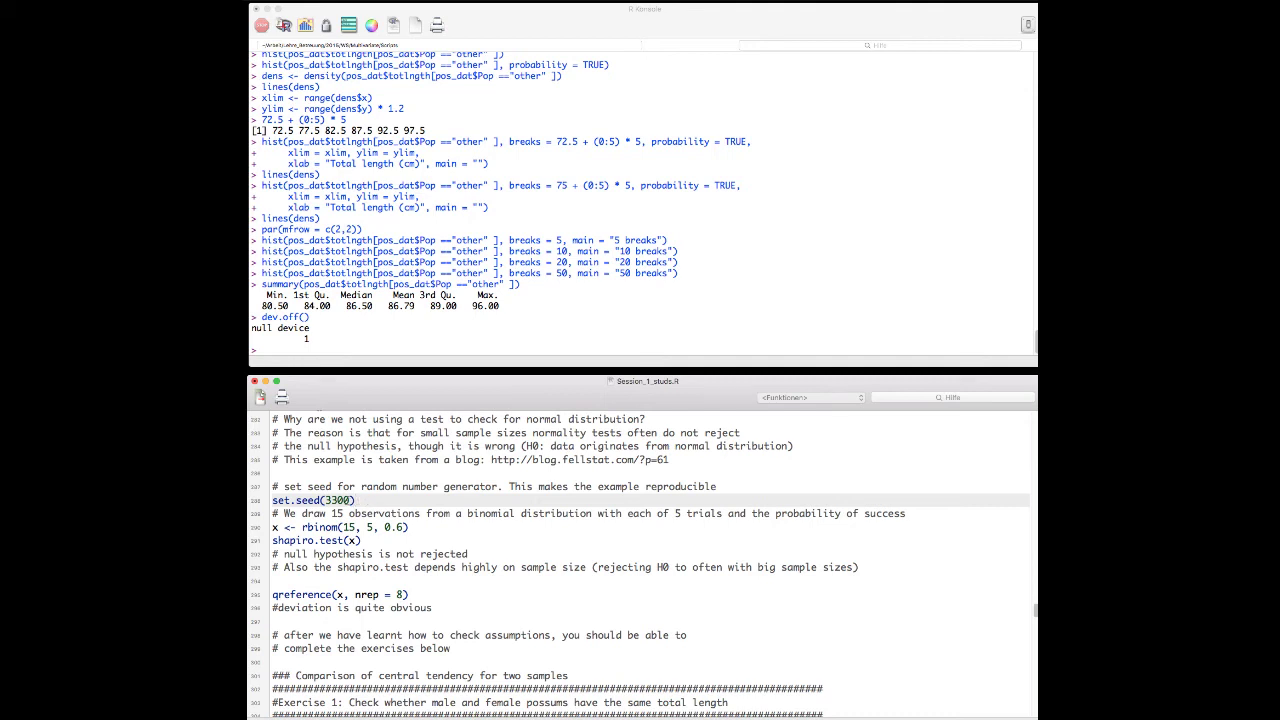
pyautogui.click(290, 500)
pyautogui.moveTo(318, 500); pyautogui.dragTo(274, 500)
pyautogui.keyDown('shift'); pyautogui.click(357, 500); pyautogui.keyUp('shift')
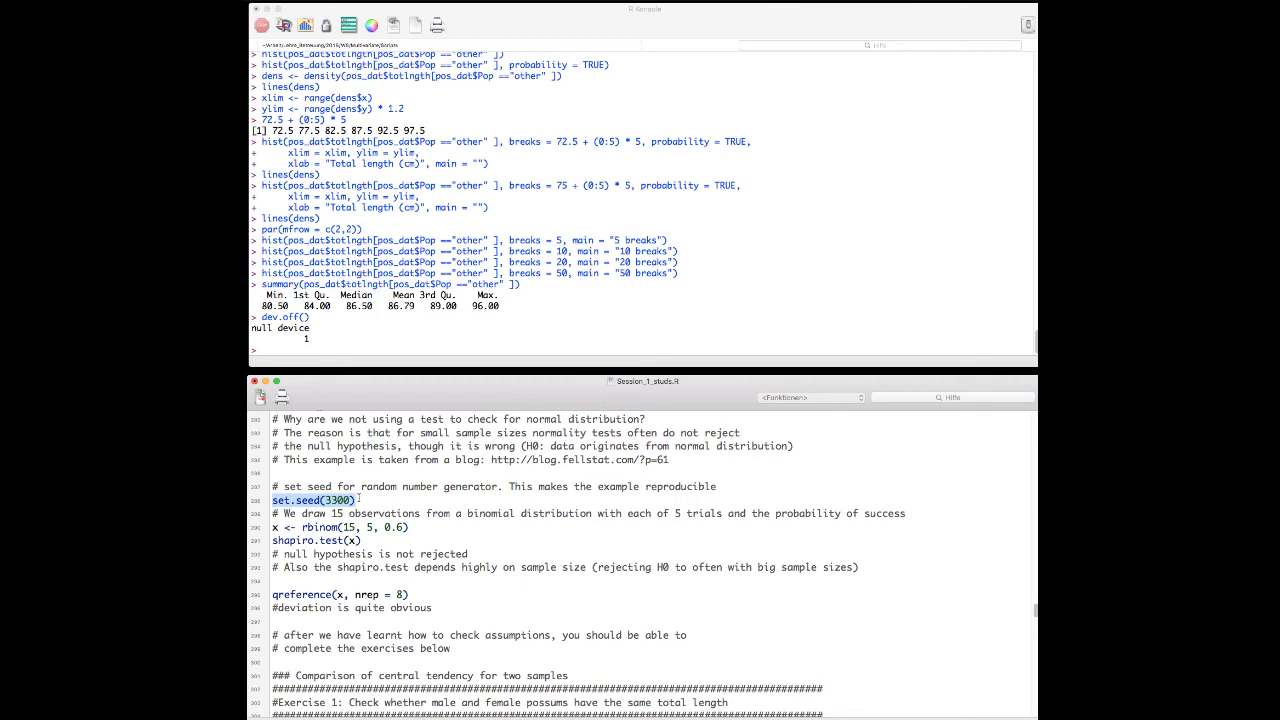
pyautogui.press('super+Return')
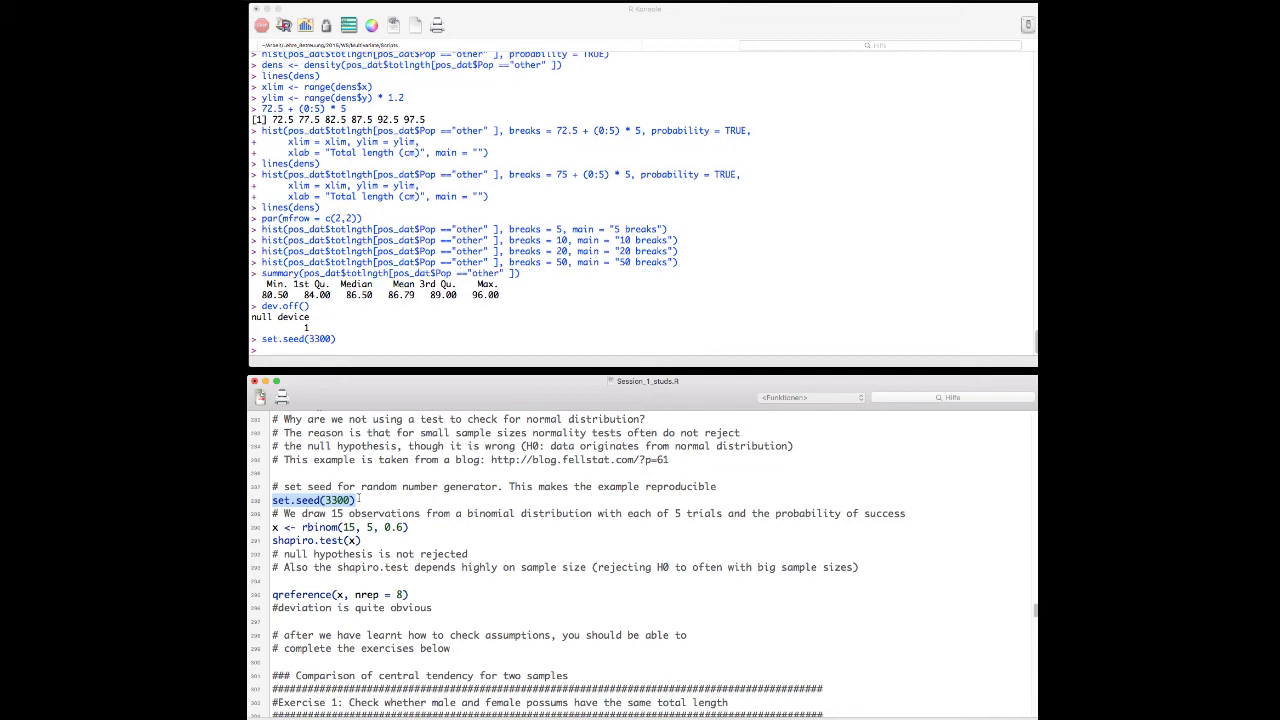
# Run x <- rbinom(15, 5, 0.6) to draw 15 observations from a binomial distribution.
pyautogui.click(344, 527)
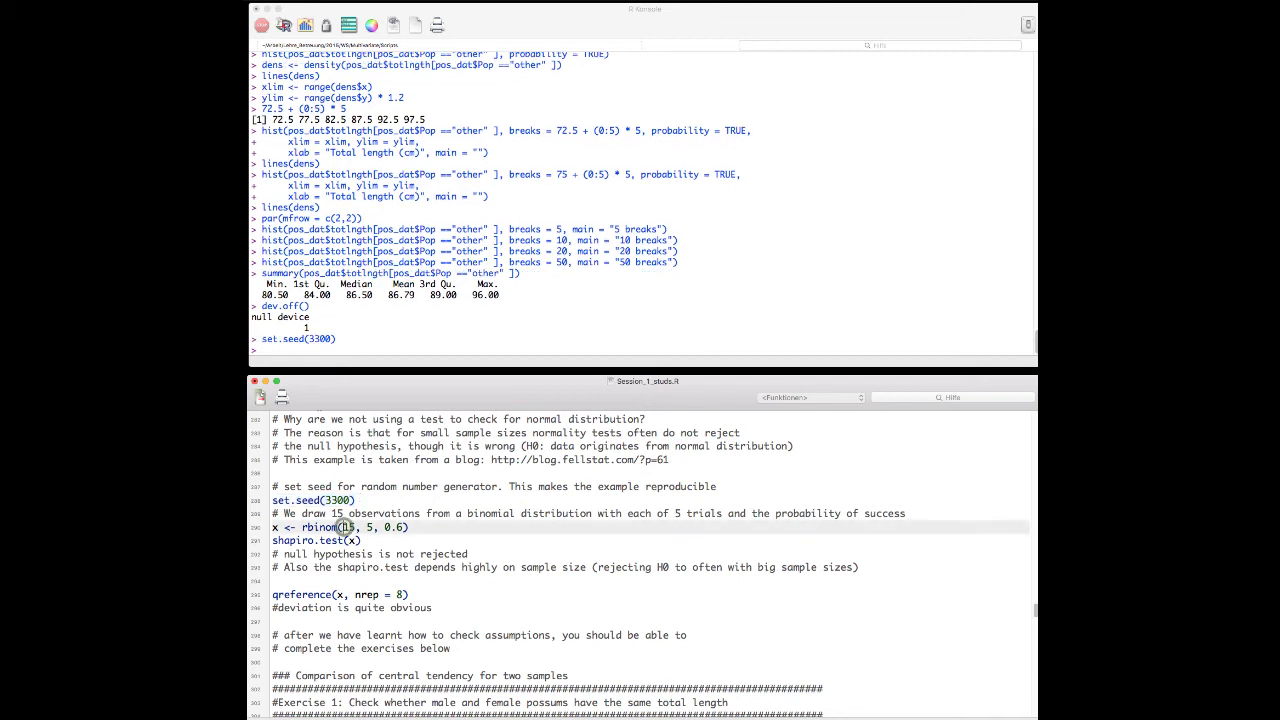
pyautogui.press('super+Return')
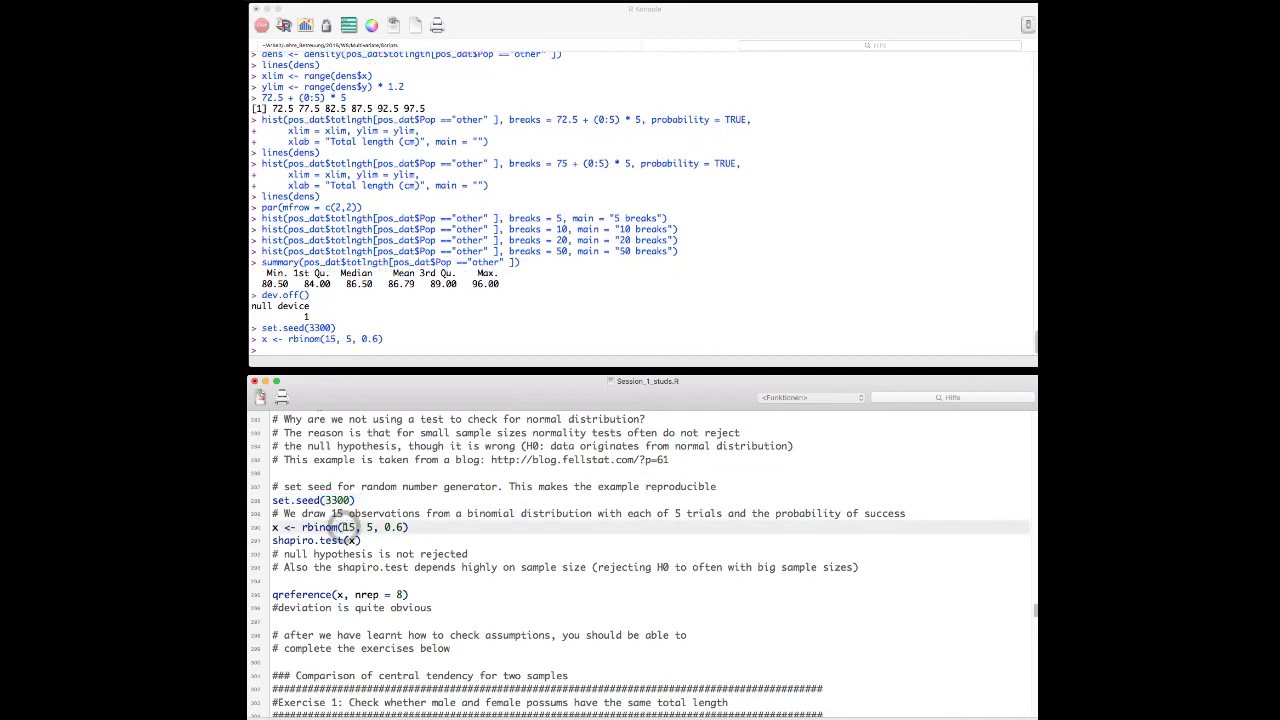
pyautogui.click(306, 345)
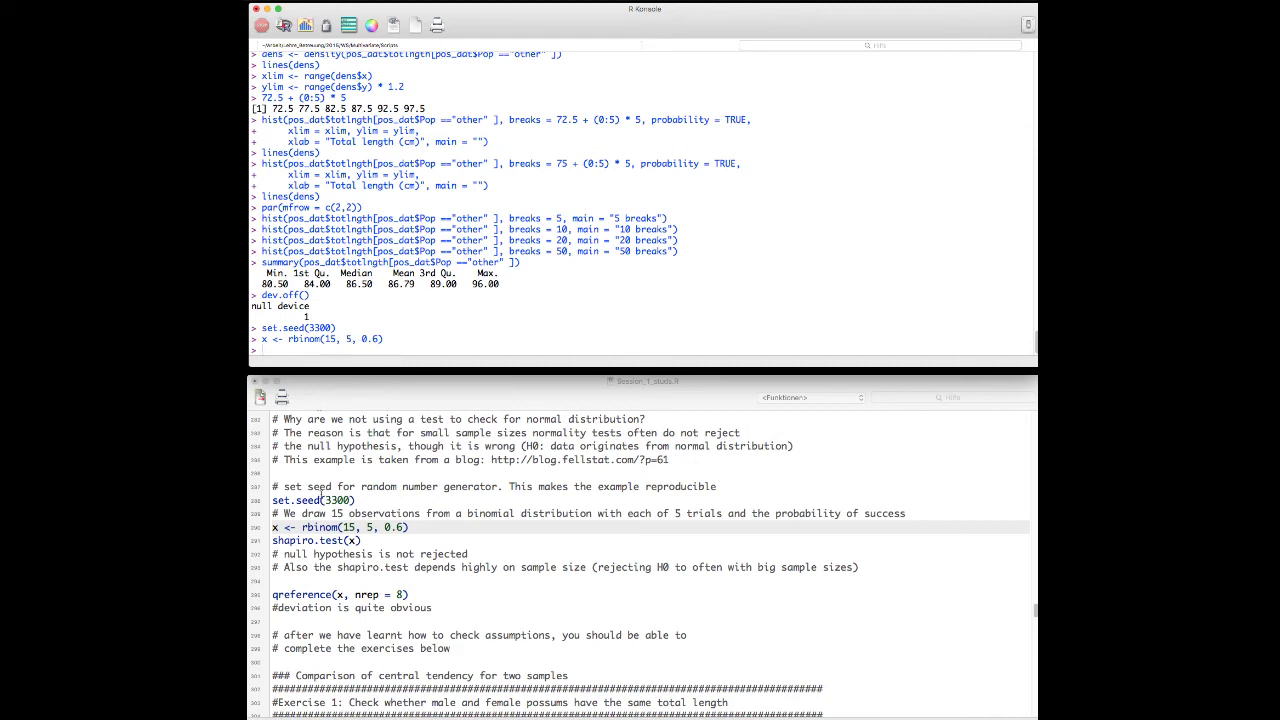
# Run shapiro.test(x) on the binomial sample and bring its console output into view.
pyautogui.click(369, 540)
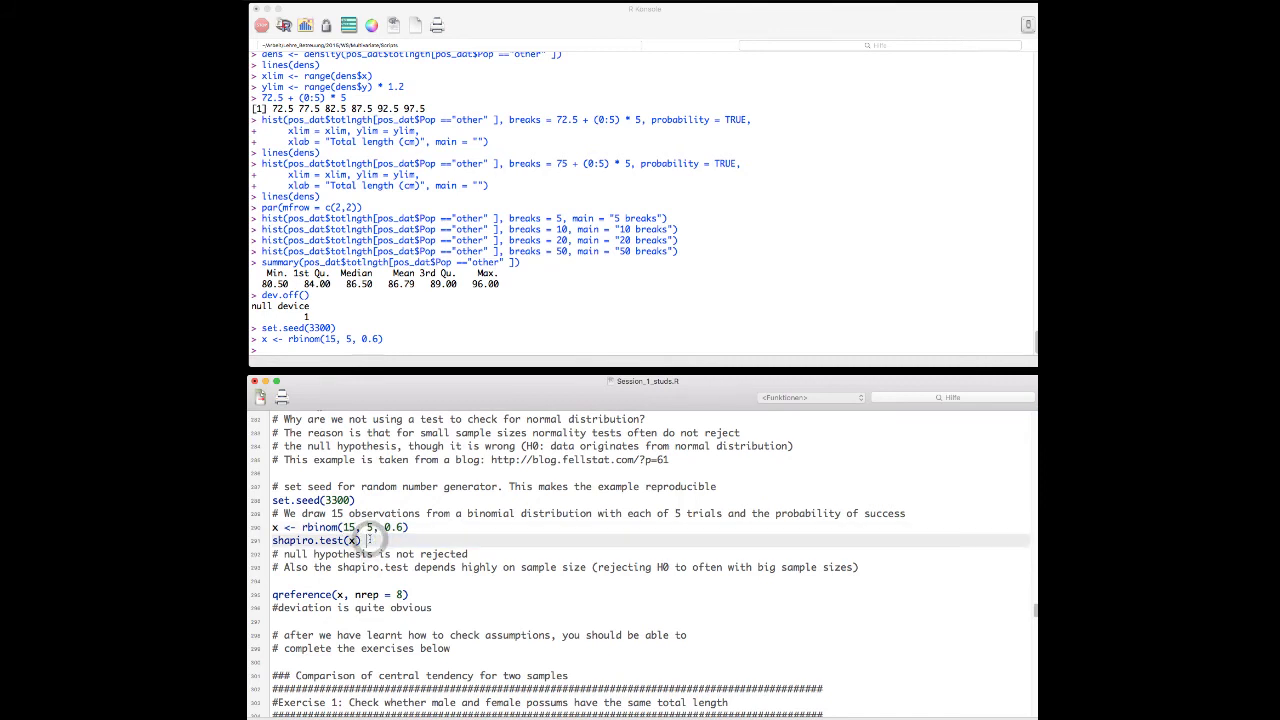
pyautogui.press('super+Return')
pyautogui.click(454, 344)
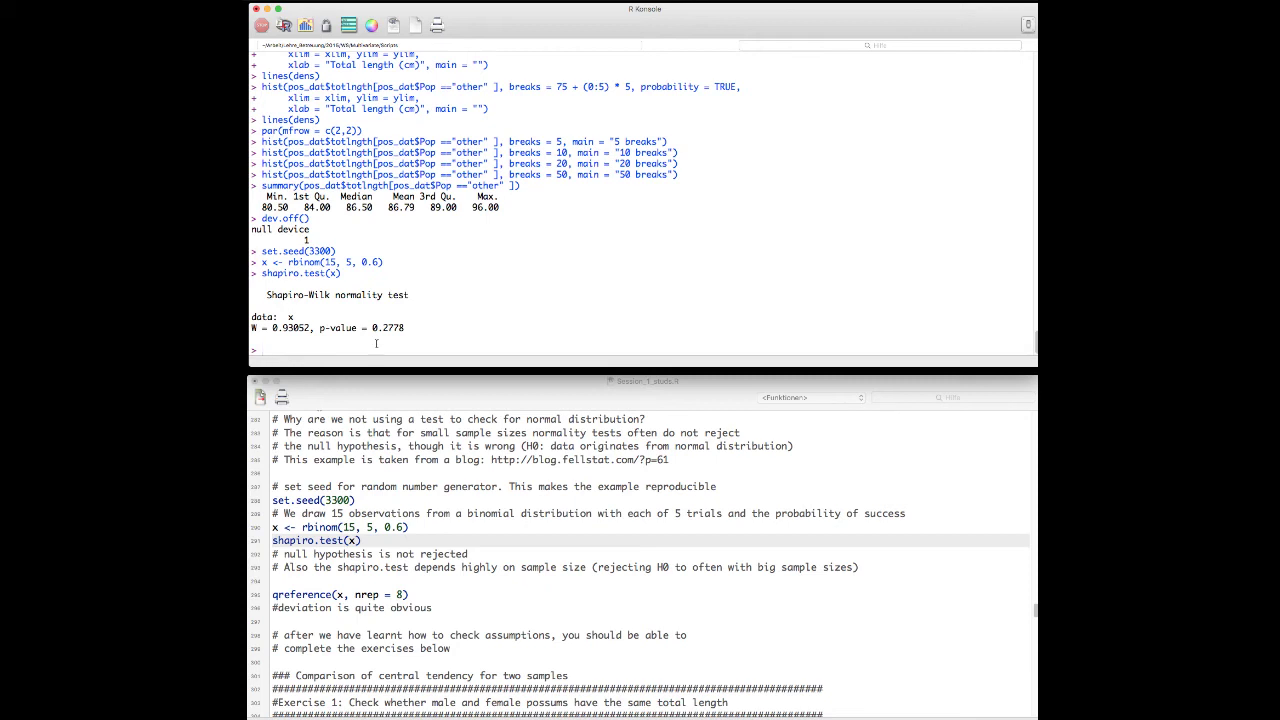
# Run qreference(x, nrep = 8), enlarge the plot window to compare x with the reference panels, and return to the script.
pyautogui.click(345, 593)
pyautogui.press('super+Return')
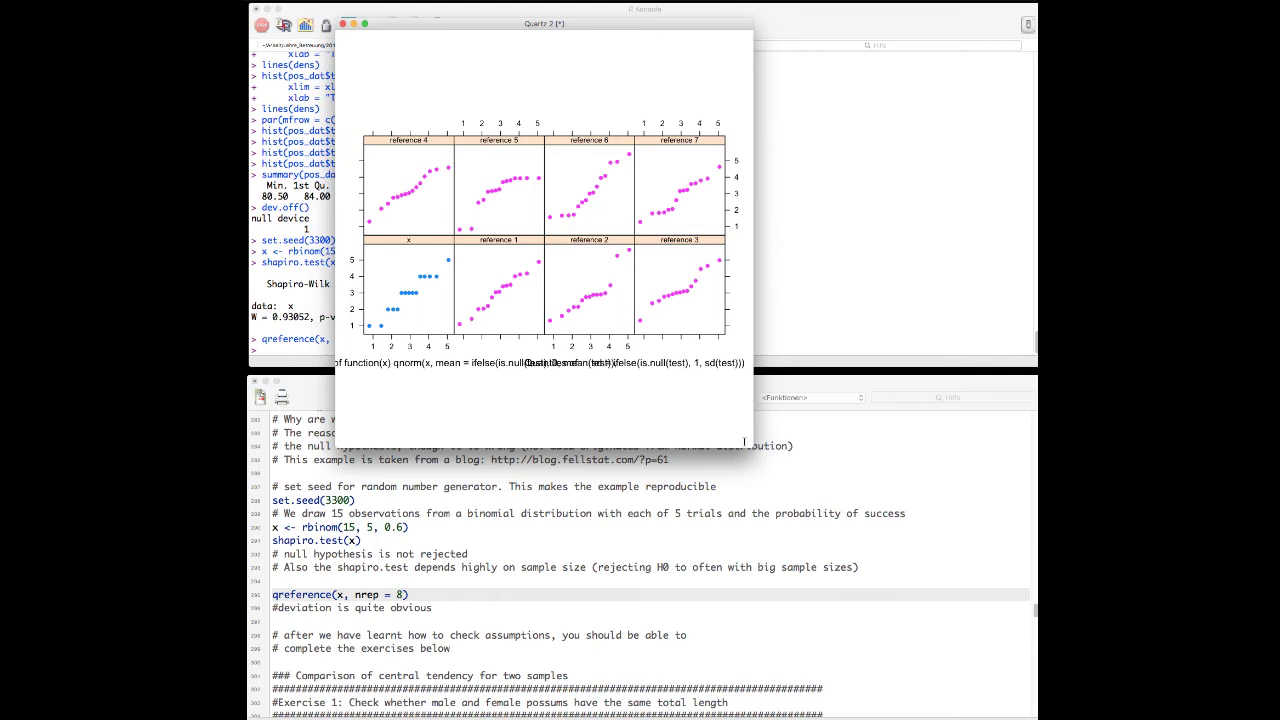
pyautogui.click(750, 443)
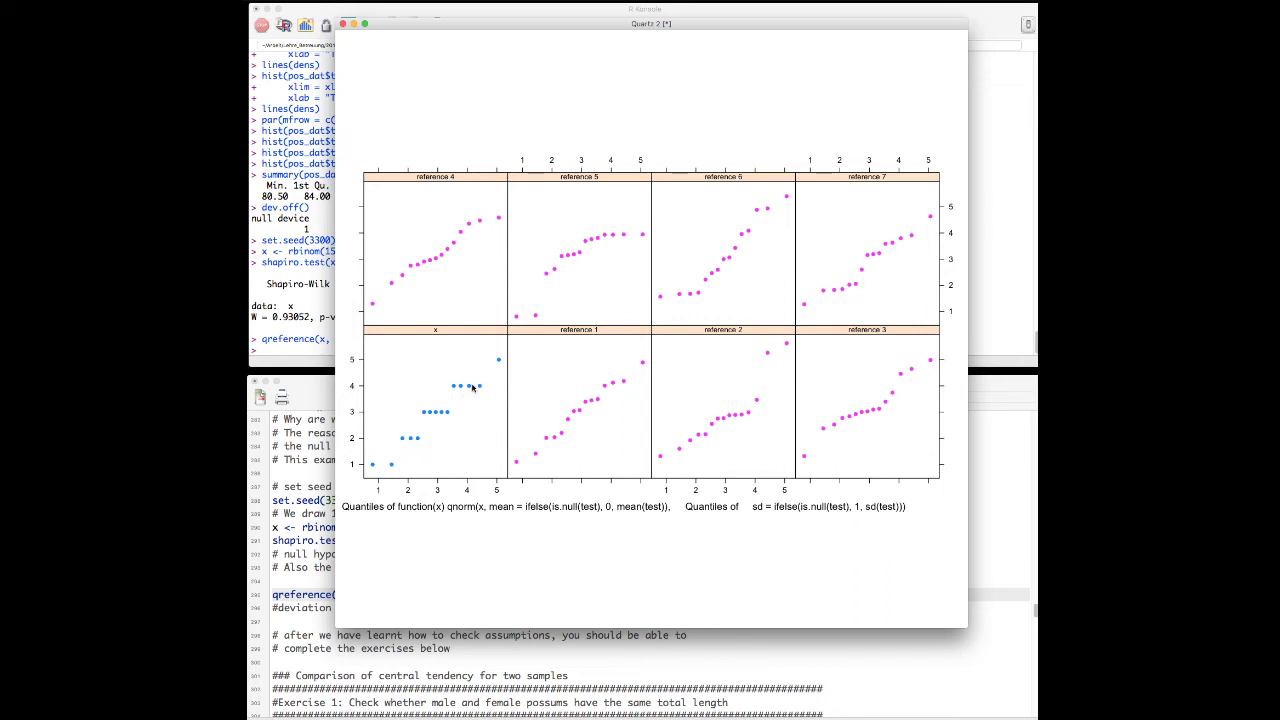
pyautogui.click(315, 513)
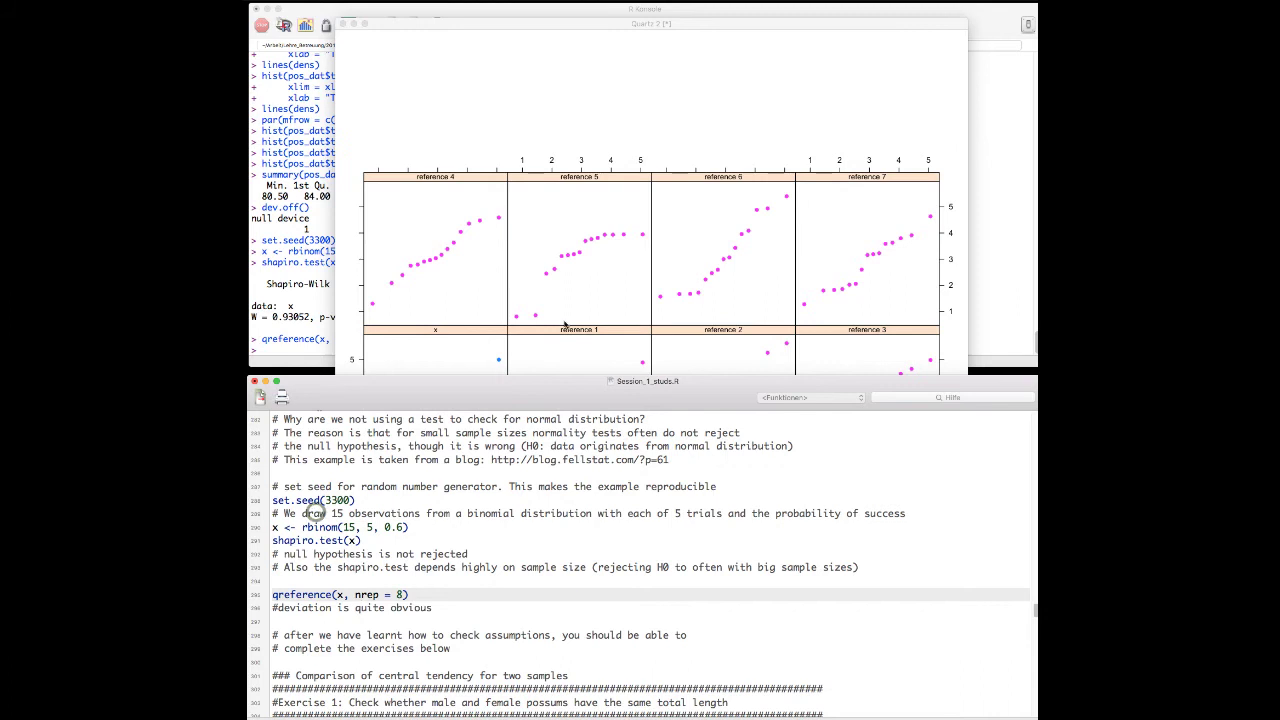
pyautogui.click(565, 322)
# Read Exercise 1 on comparing the total length of male and female possums, including its t.test() hint.
pyautogui.scroll(-5, 536, 487)
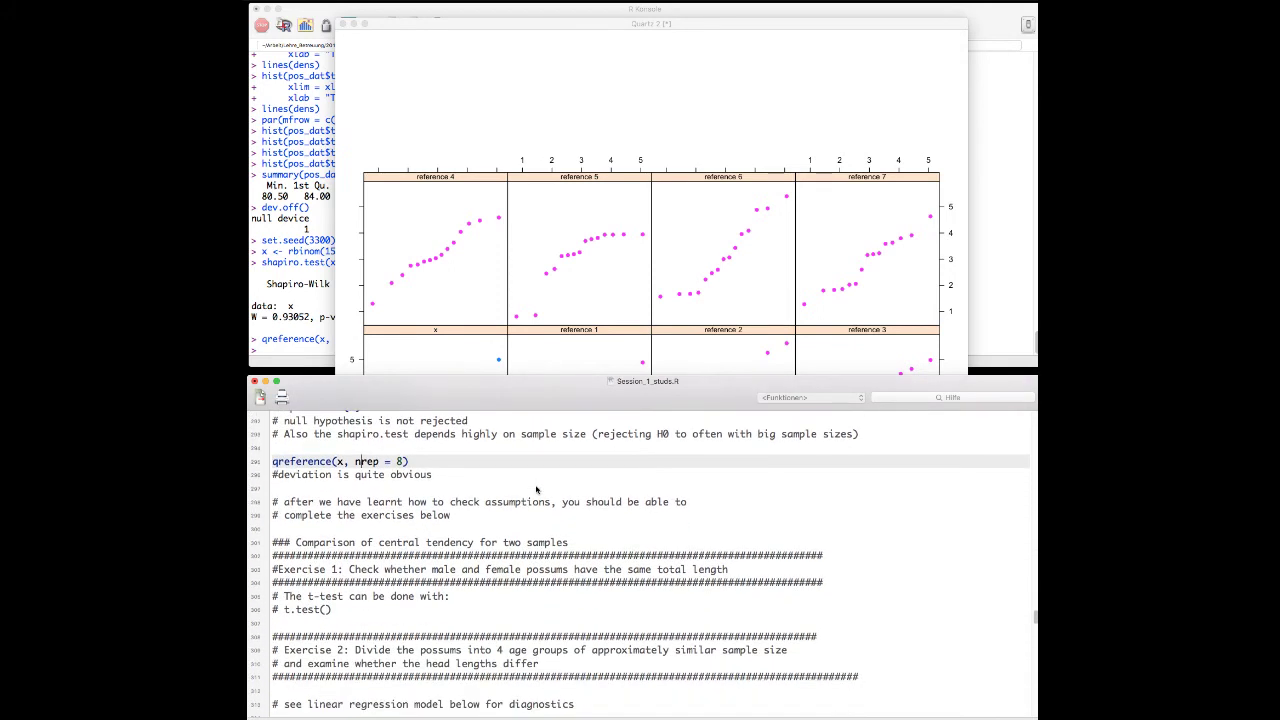
pyautogui.scroll(-3, 536, 489)
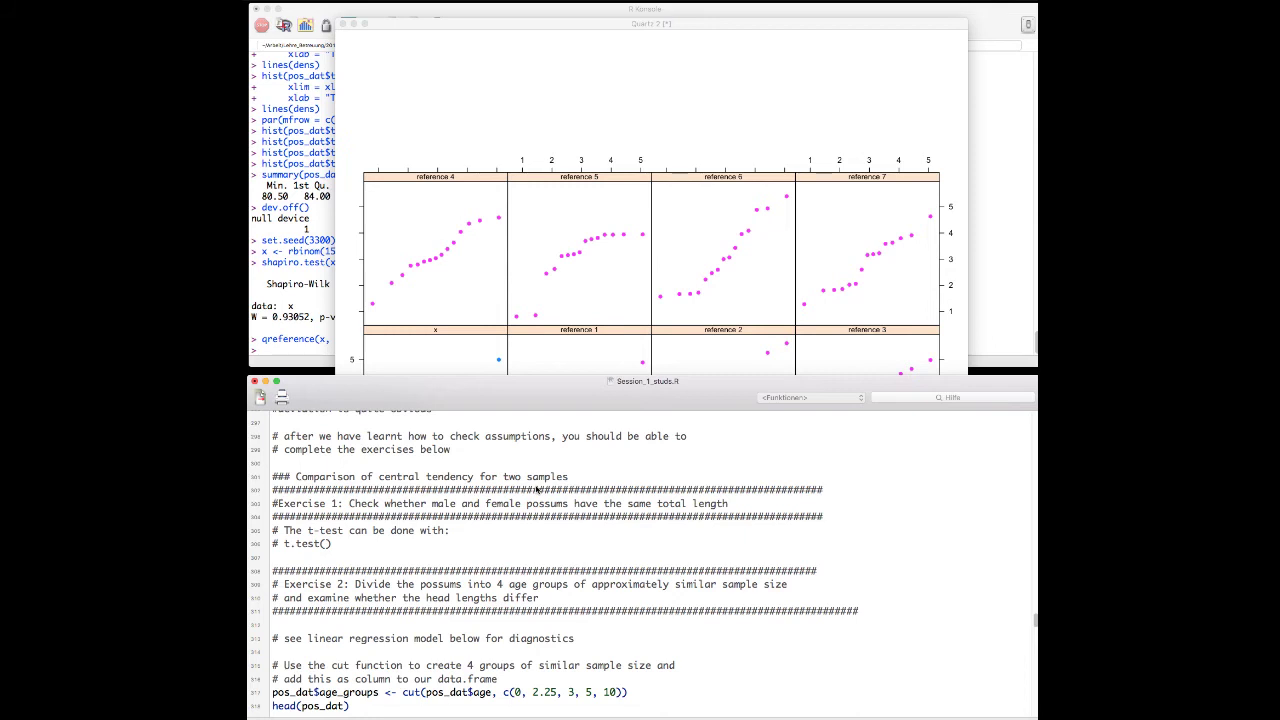
pyautogui.click(333, 546)
pyautogui.scroll(-2, 382, 548)
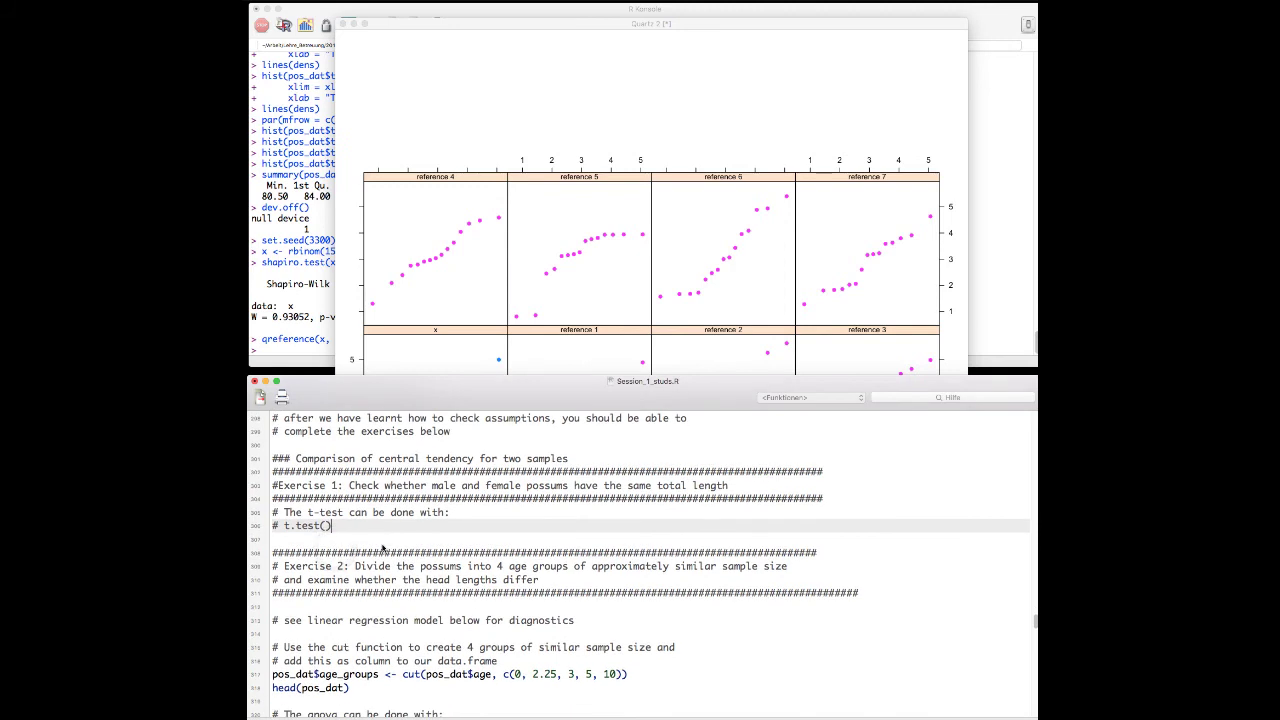
pyautogui.scroll(-5, 560, 480)
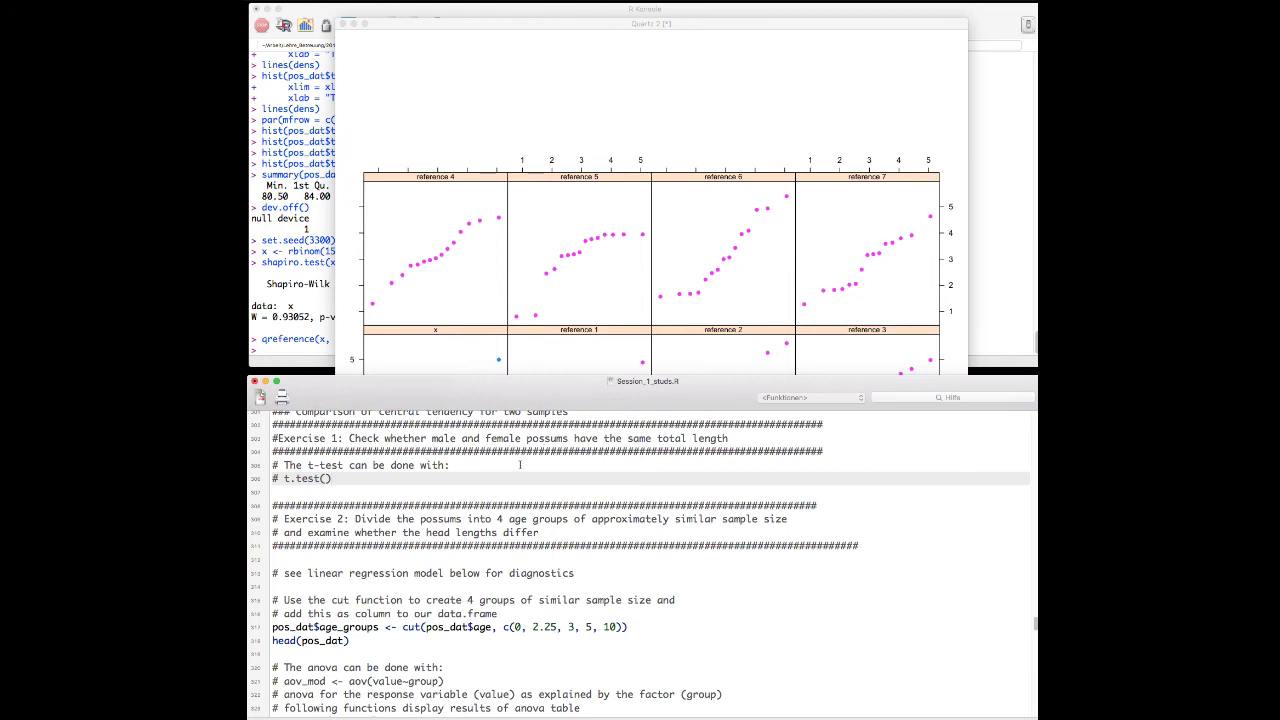
pyautogui.scroll(-5, 519, 465)
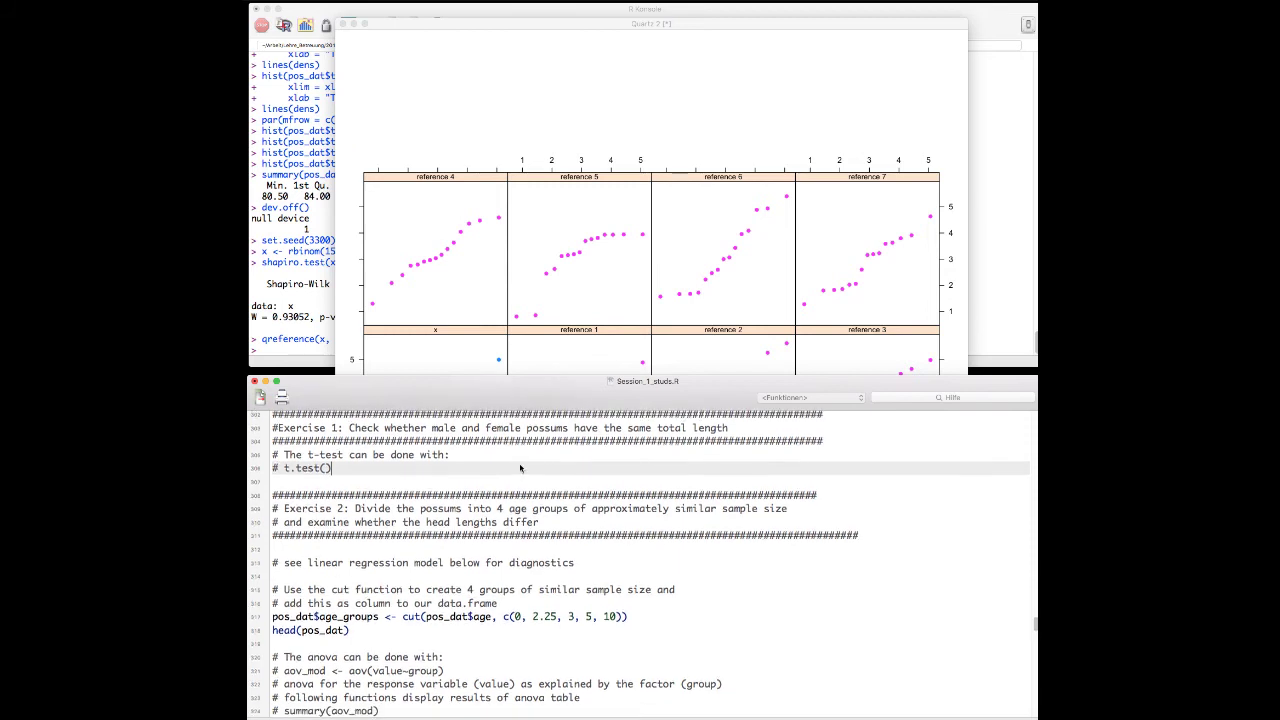
# Examine Exercise 2 and the pos_dat$age and c(0, 2.25, 3, 5, 10) arguments of its cut() call, continuing to the linear regression demonstration.
pyautogui.click(427, 486)
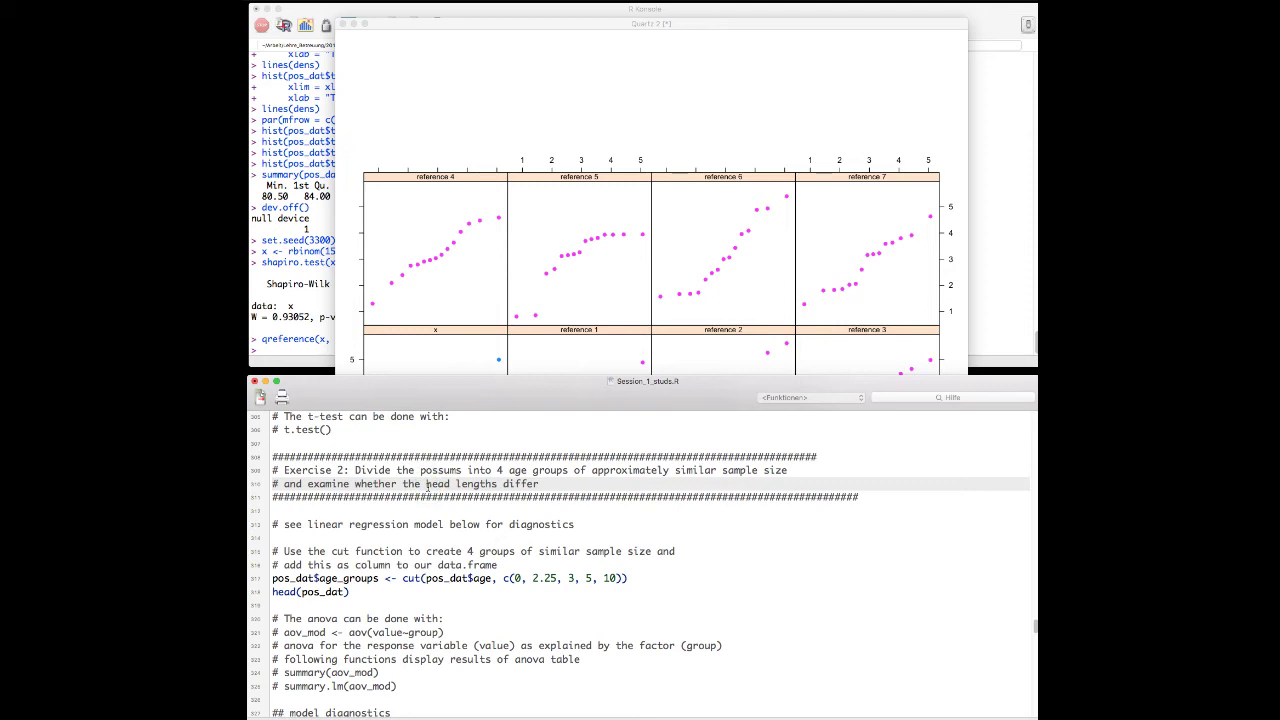
pyautogui.scroll(-8, 427, 486)
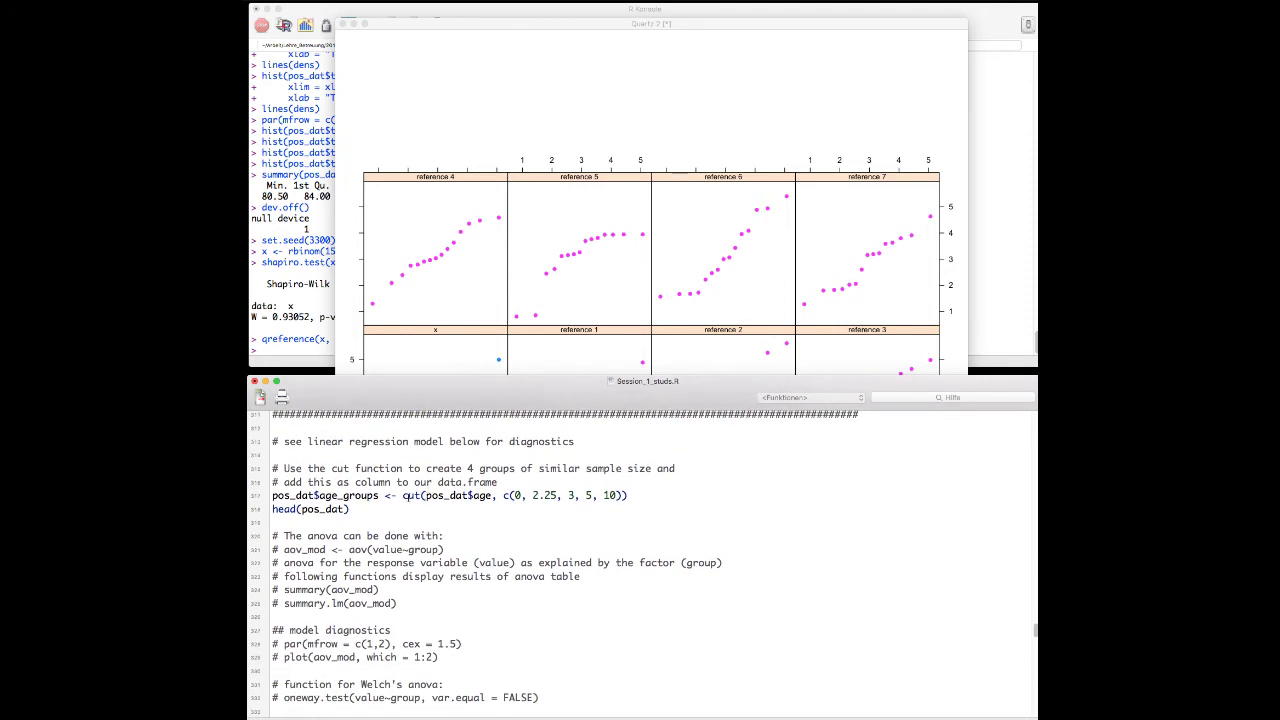
pyautogui.click(409, 495)
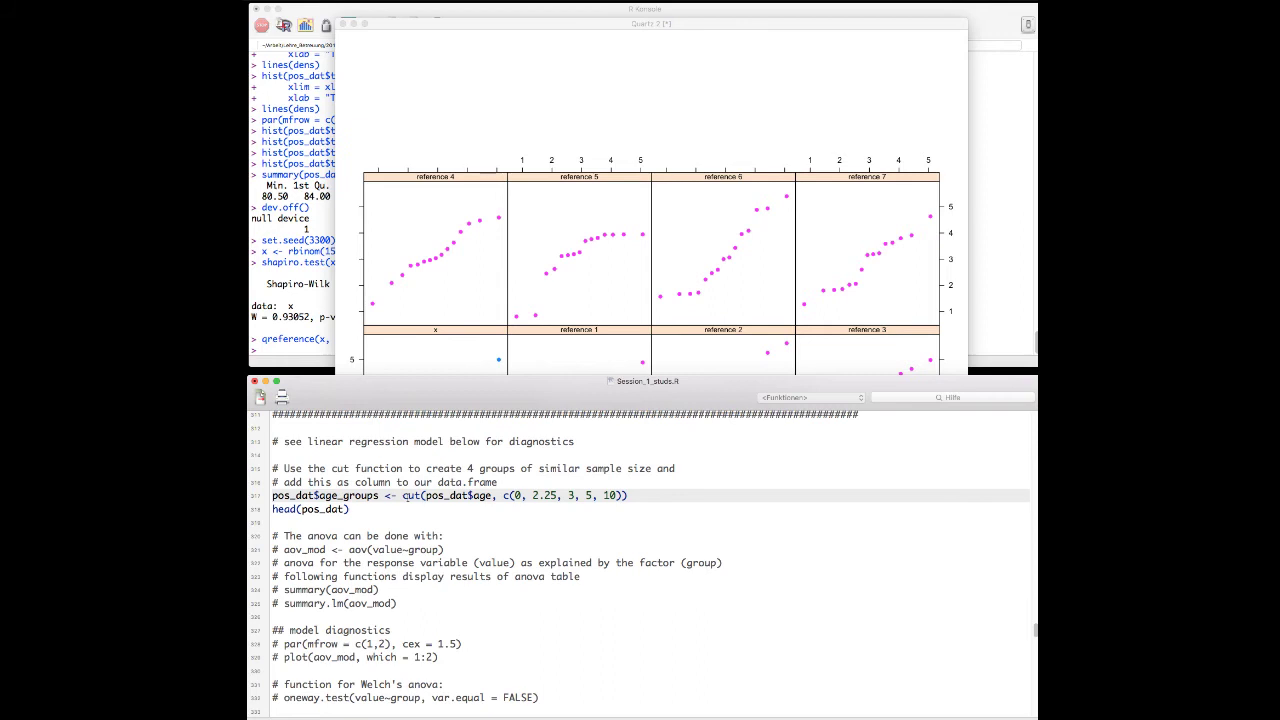
pyautogui.click(404, 496)
pyautogui.doubleClick(428, 496)
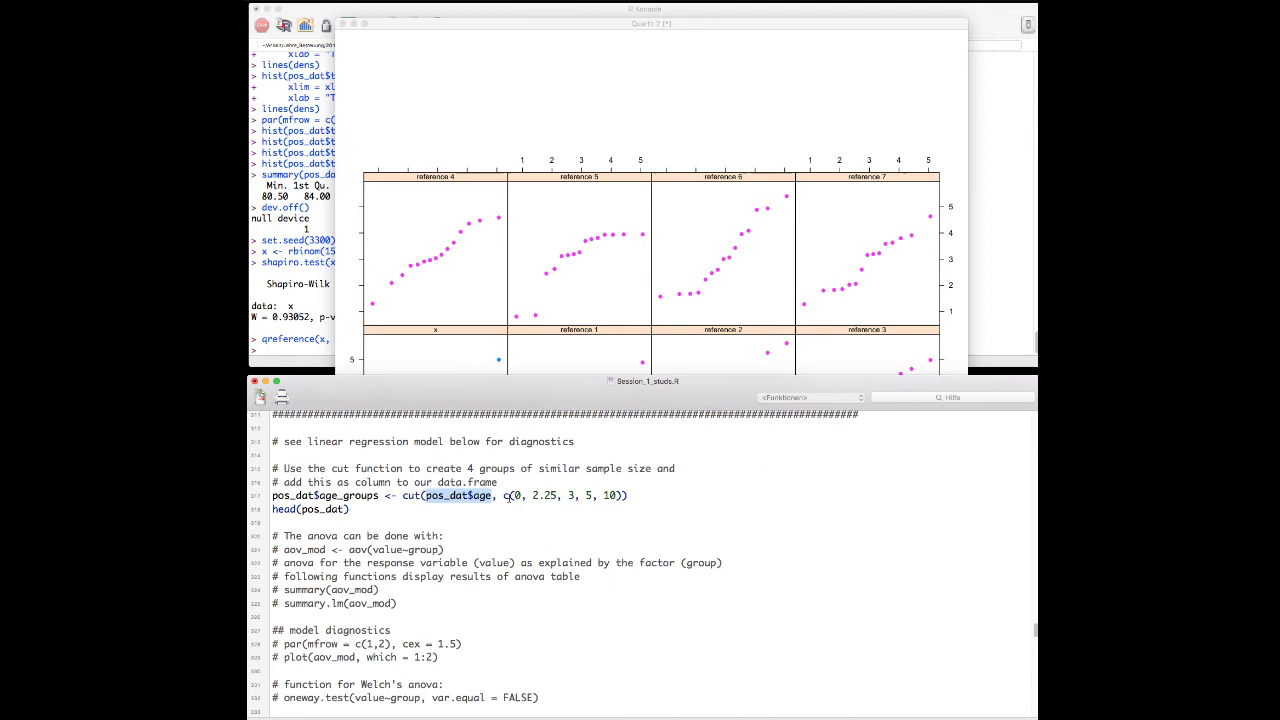
pyautogui.click(505, 497)
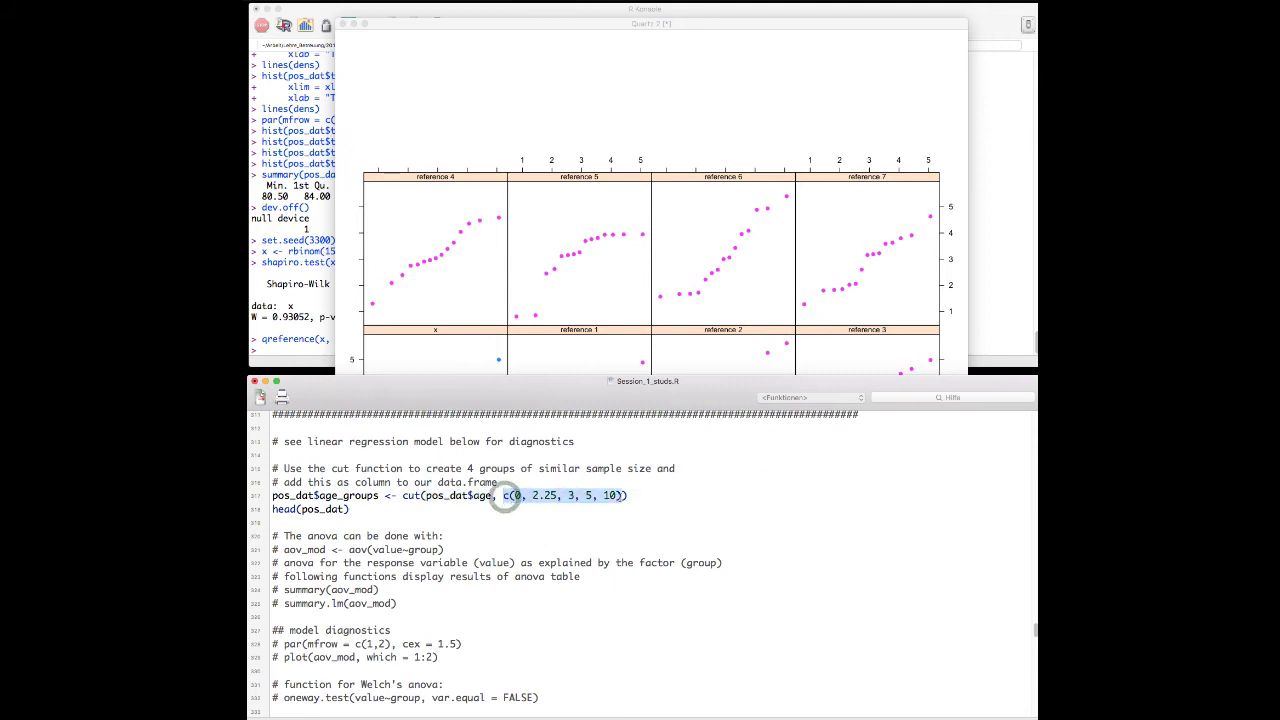
pyautogui.click(547, 505)
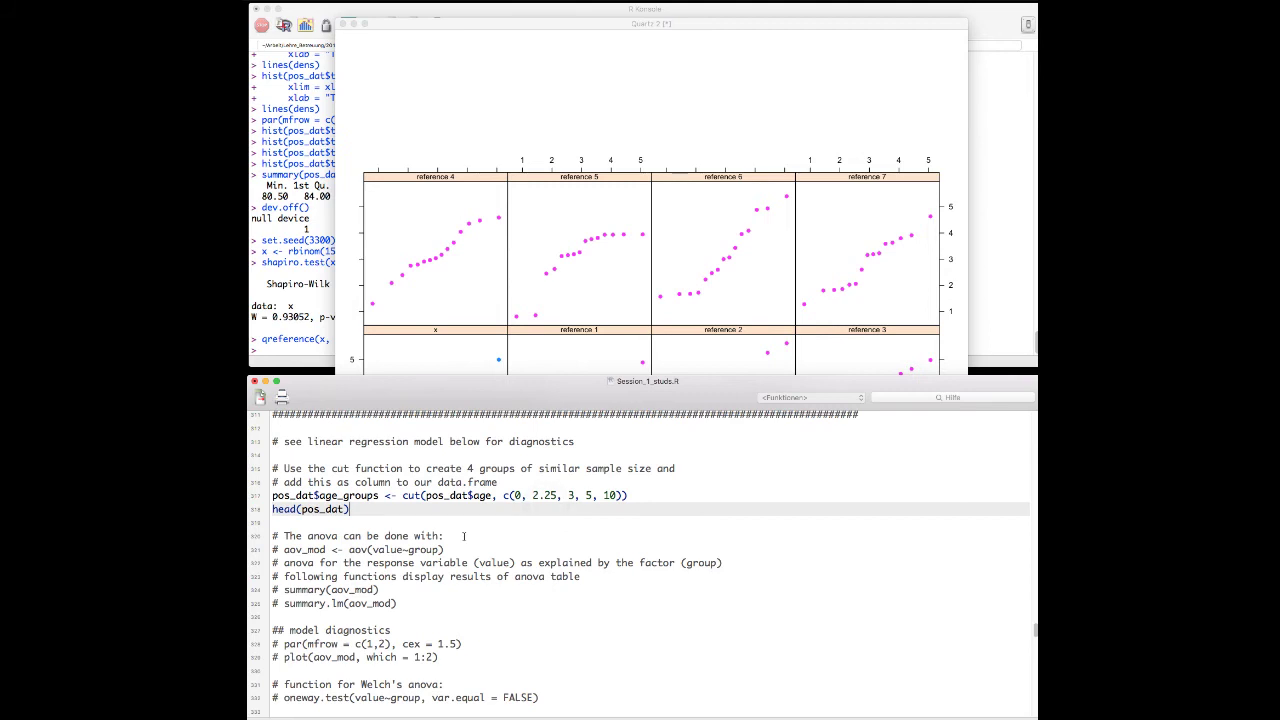
pyautogui.scroll(-6, 464, 538)
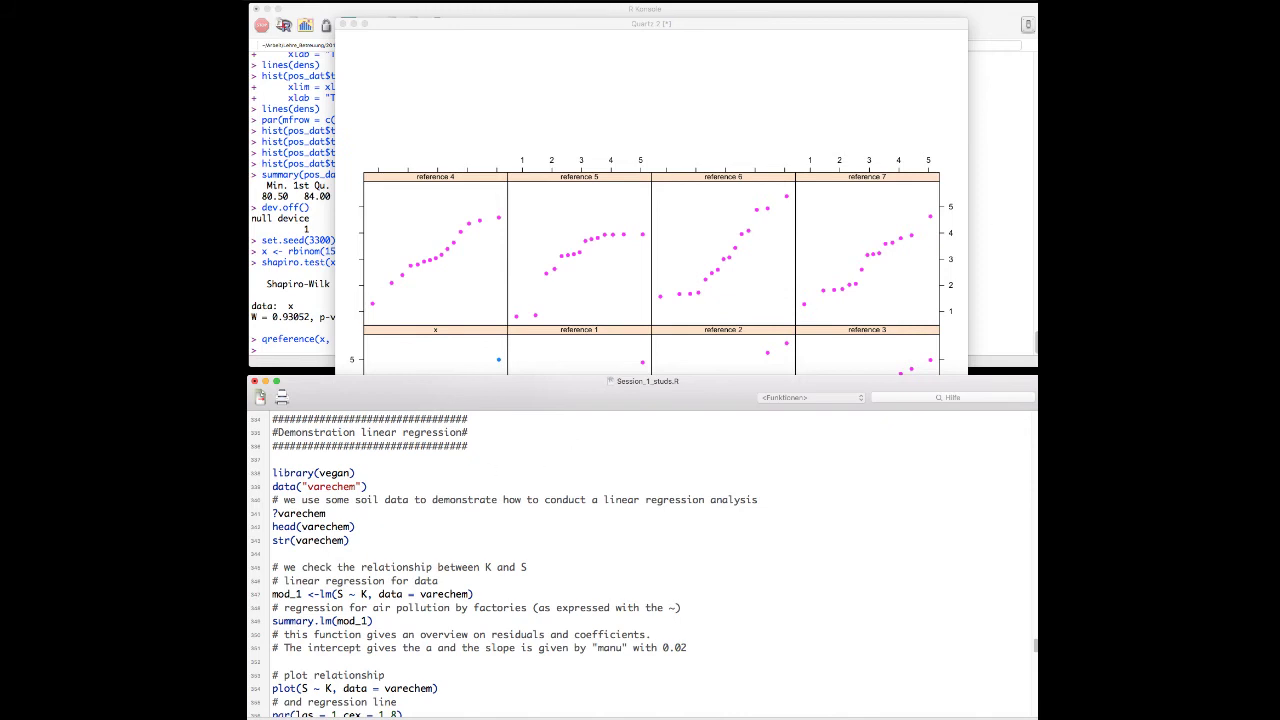
# Load the vegan package and its varechem data set by running library(vegan) and data("varechem") from the script.
pyautogui.click(1000, 250)
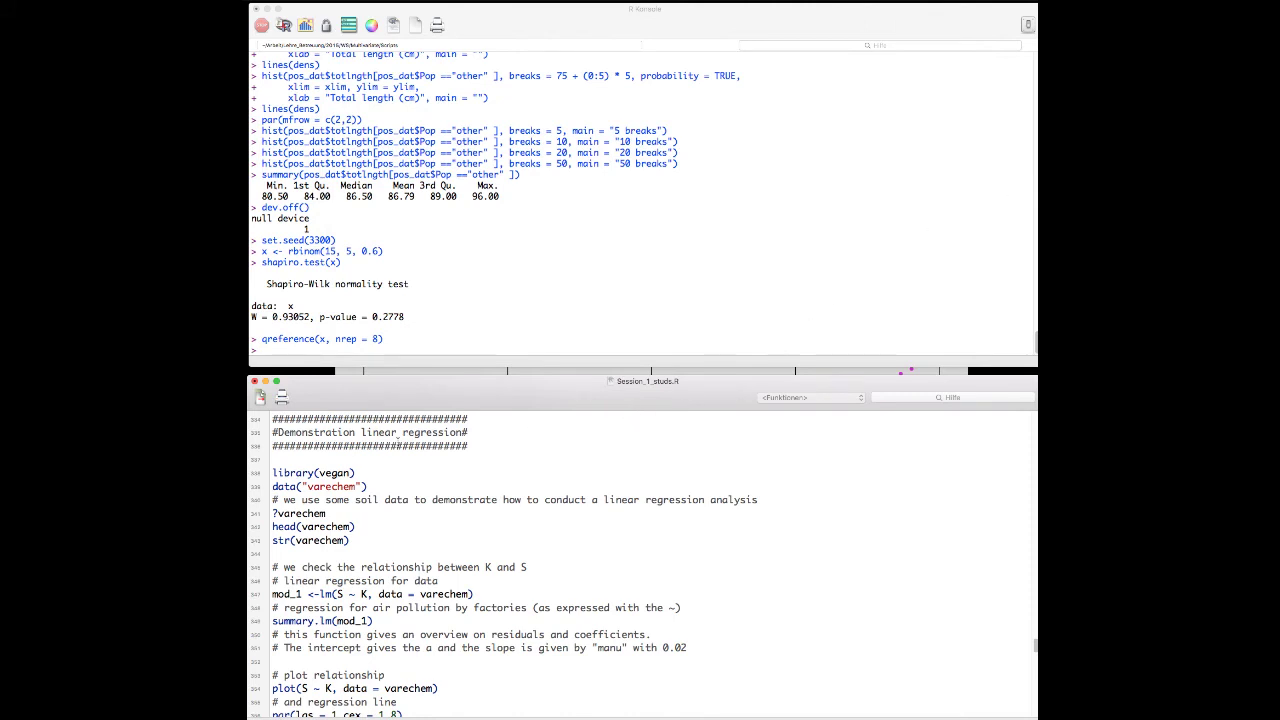
pyautogui.scroll(-1, 266, 475)
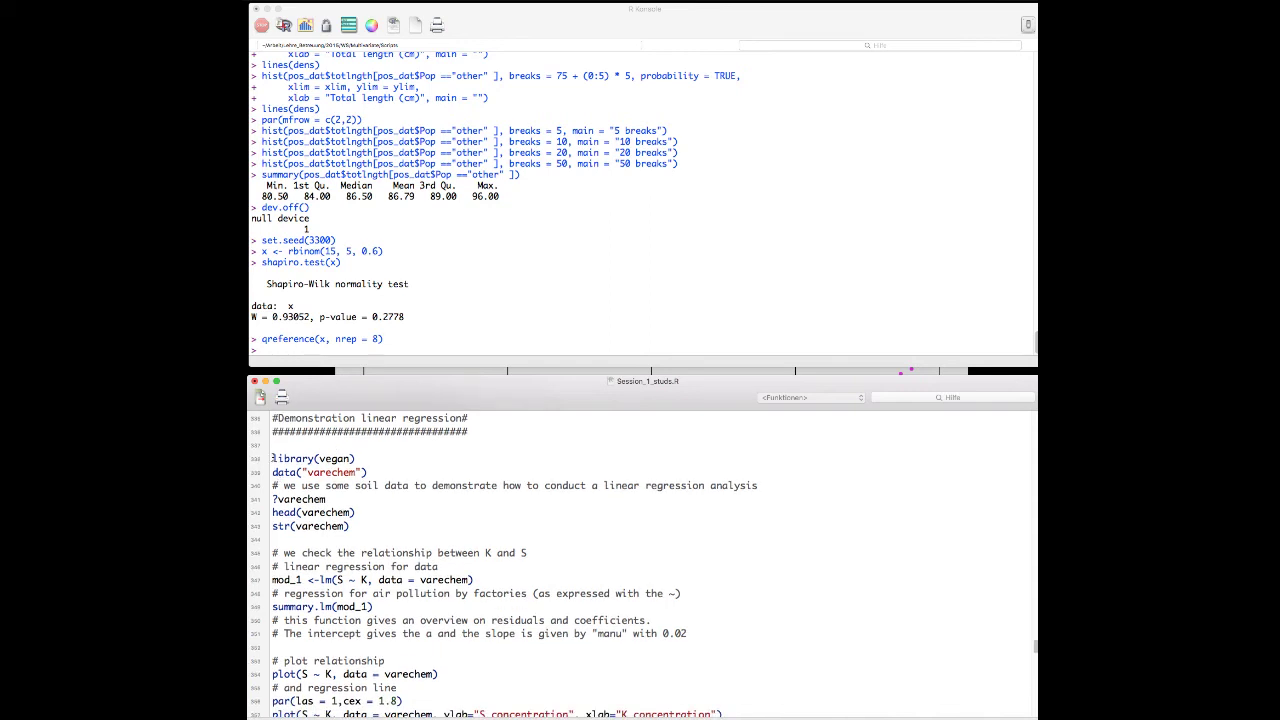
pyautogui.click(272, 458)
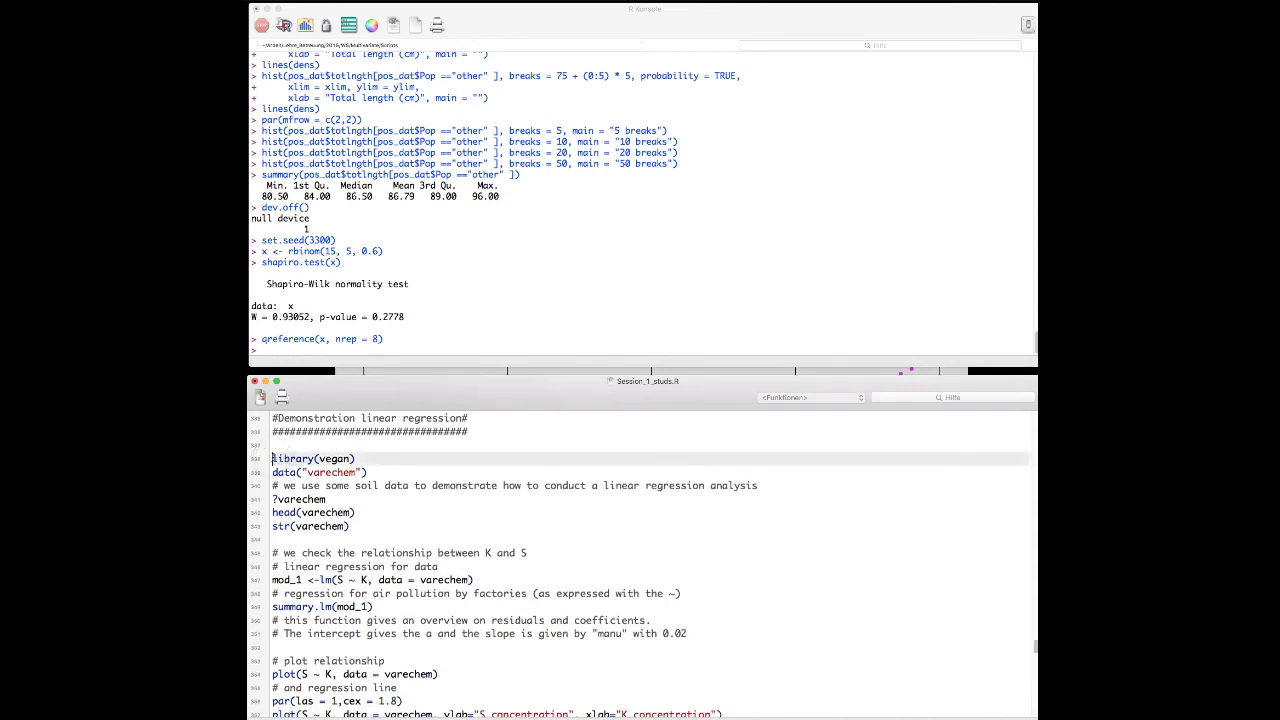
pyautogui.press('super+Return')
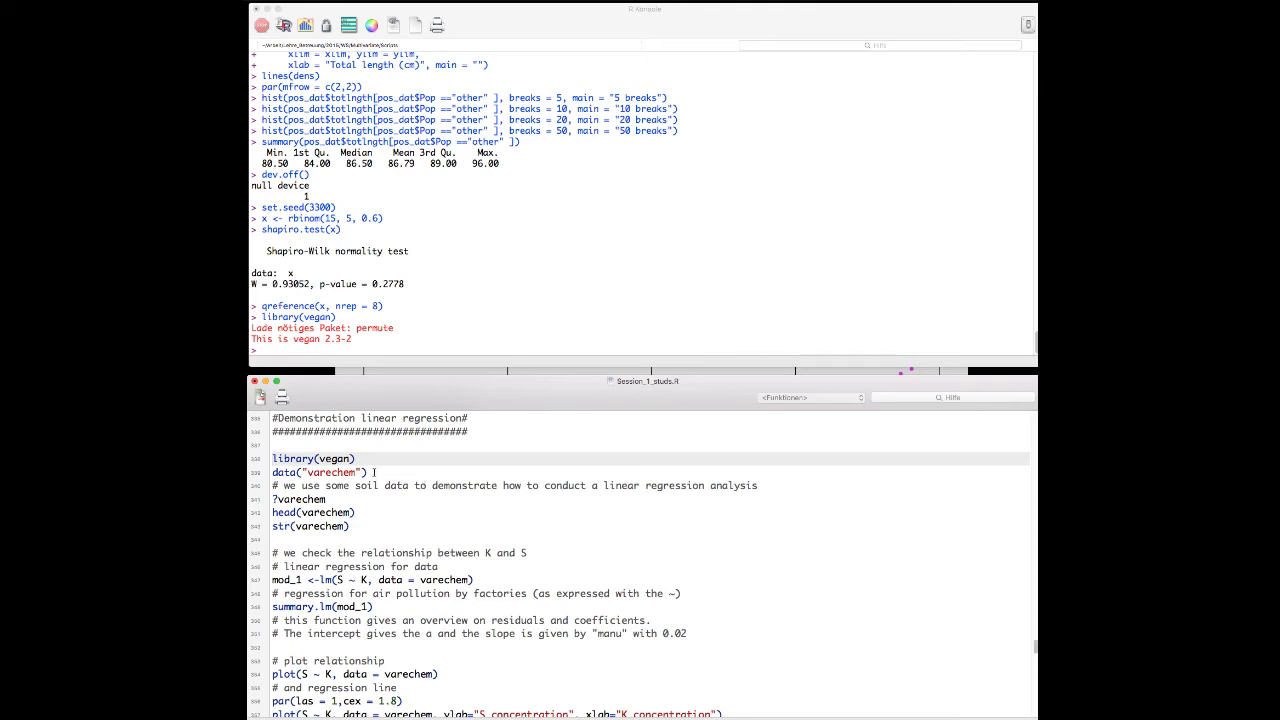
pyautogui.click(375, 472)
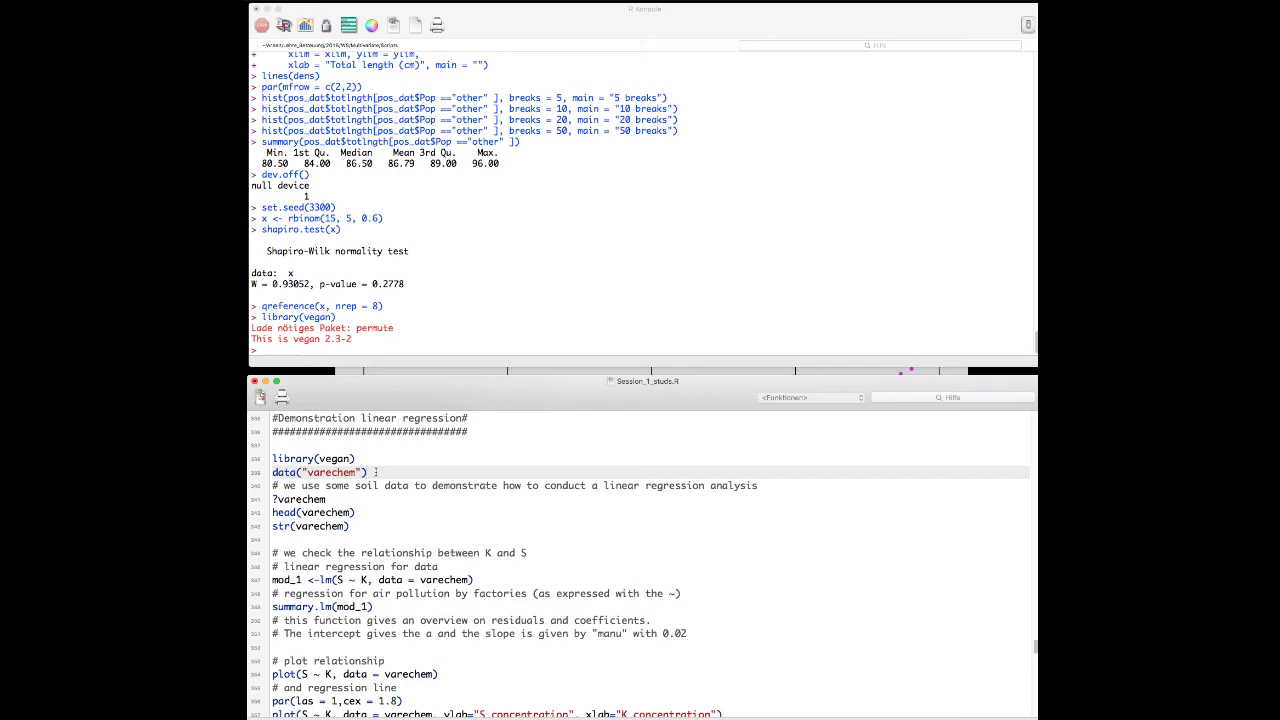
pyautogui.press('super+Return')
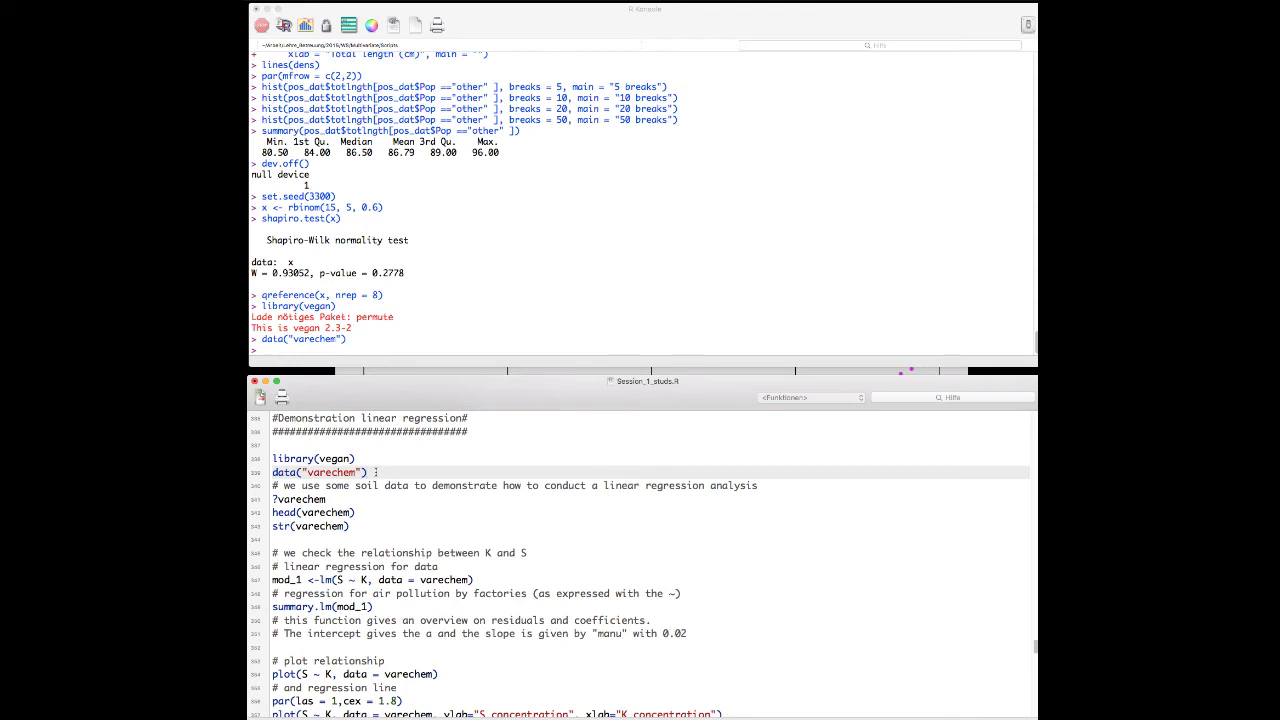
# Run ?varechem, look through the data description and reference on its help page, and close the page.
pyautogui.scroll(-3, 376, 472)
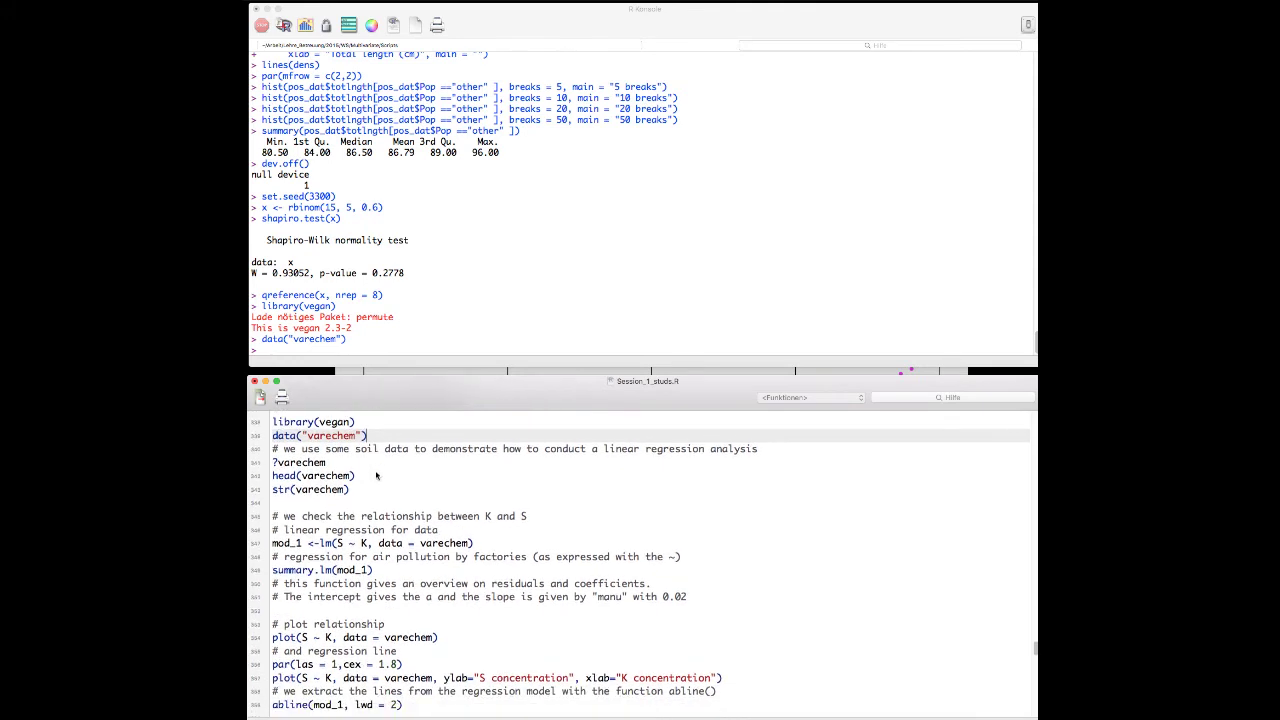
pyautogui.click(312, 448)
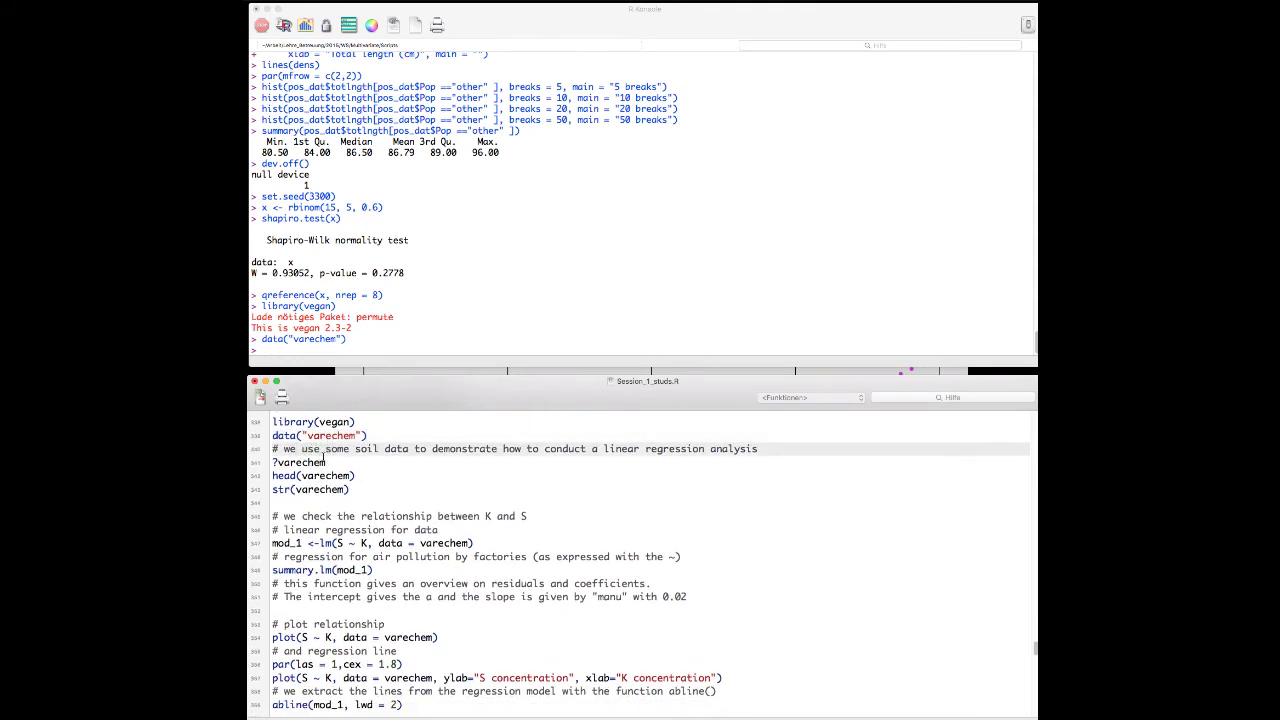
pyautogui.tripleClick(326, 462)
pyautogui.press('super+Return')
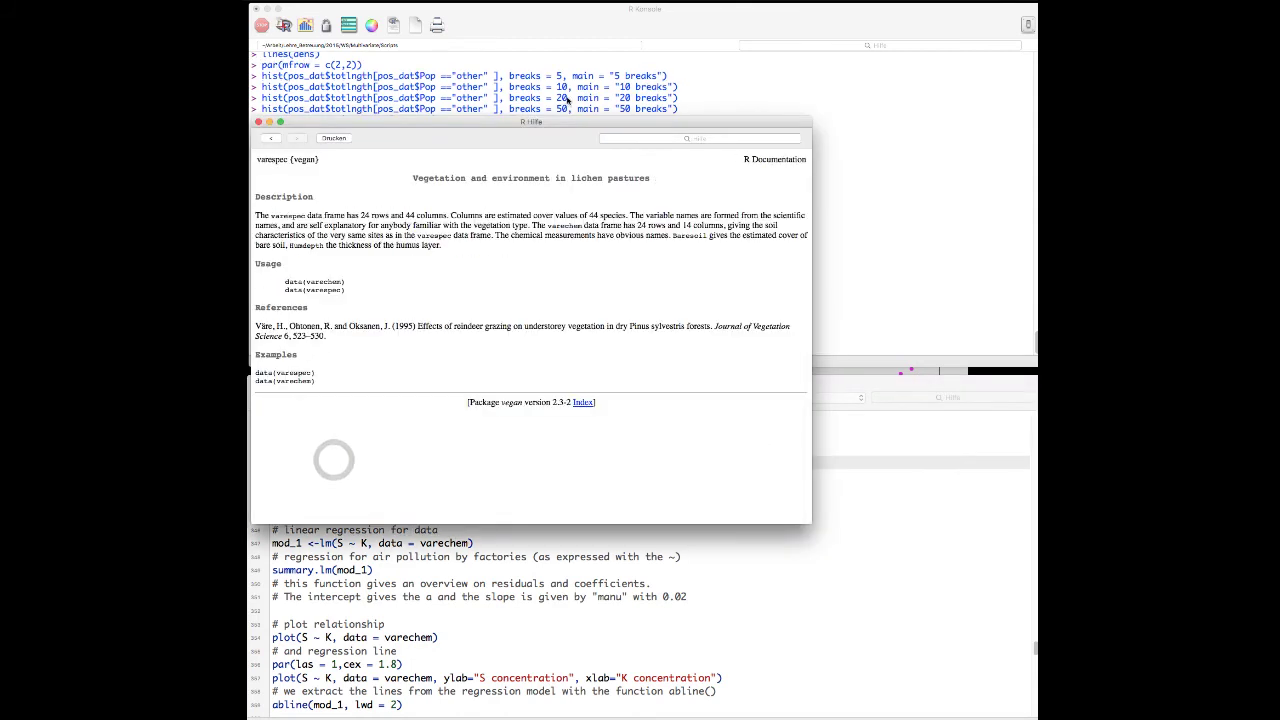
pyautogui.moveTo(564, 120); pyautogui.dragTo(692, 109)
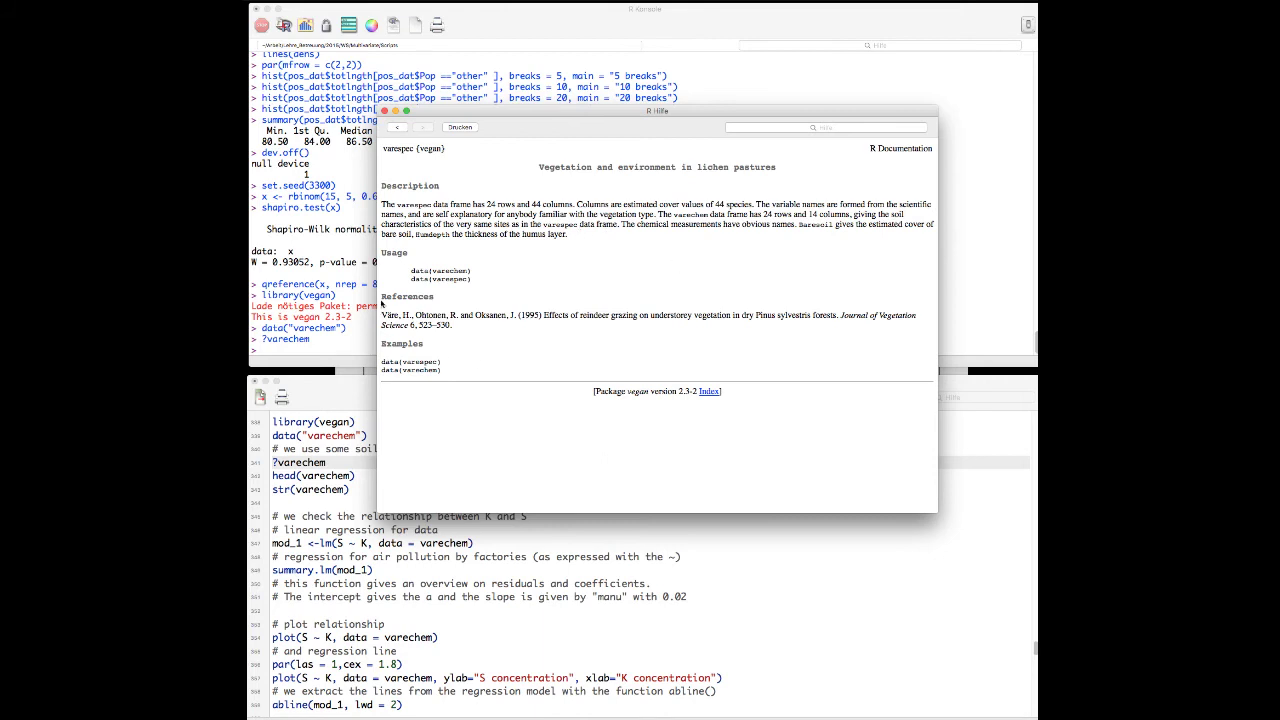
pyautogui.tripleClick(383, 297)
pyautogui.click(476, 313)
pyautogui.tripleClick(476, 316)
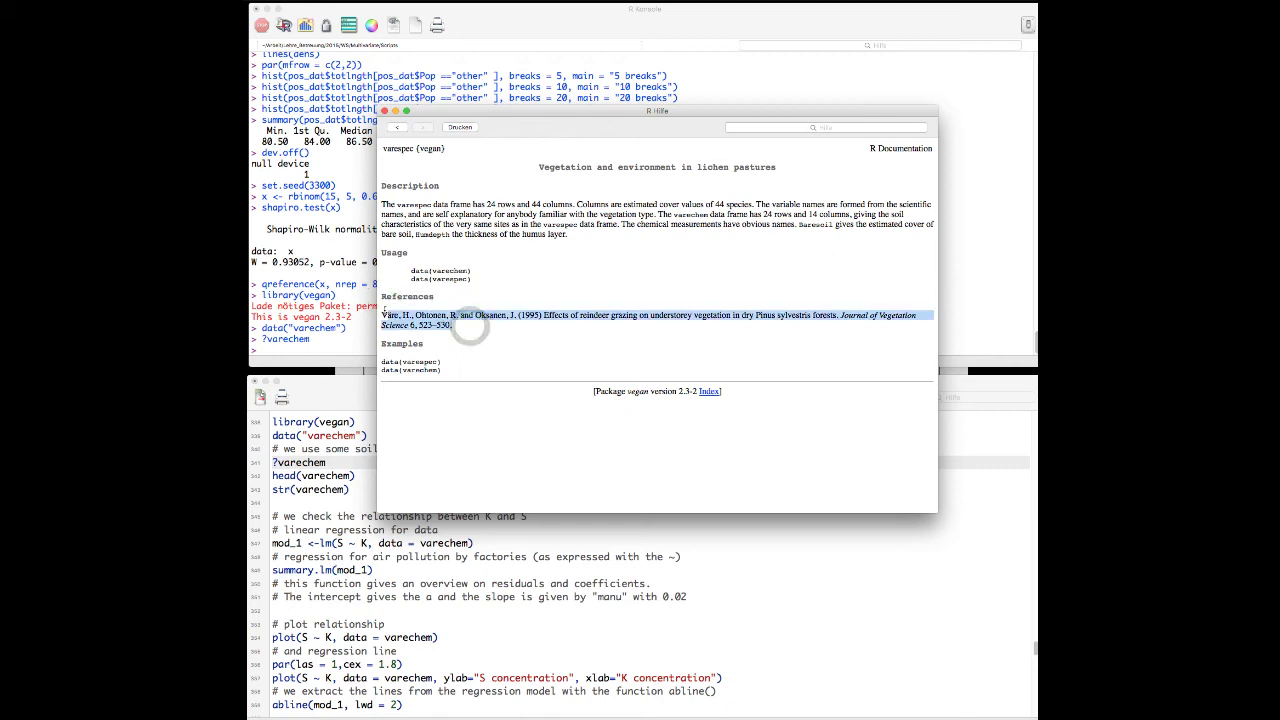
pyautogui.click(381, 316)
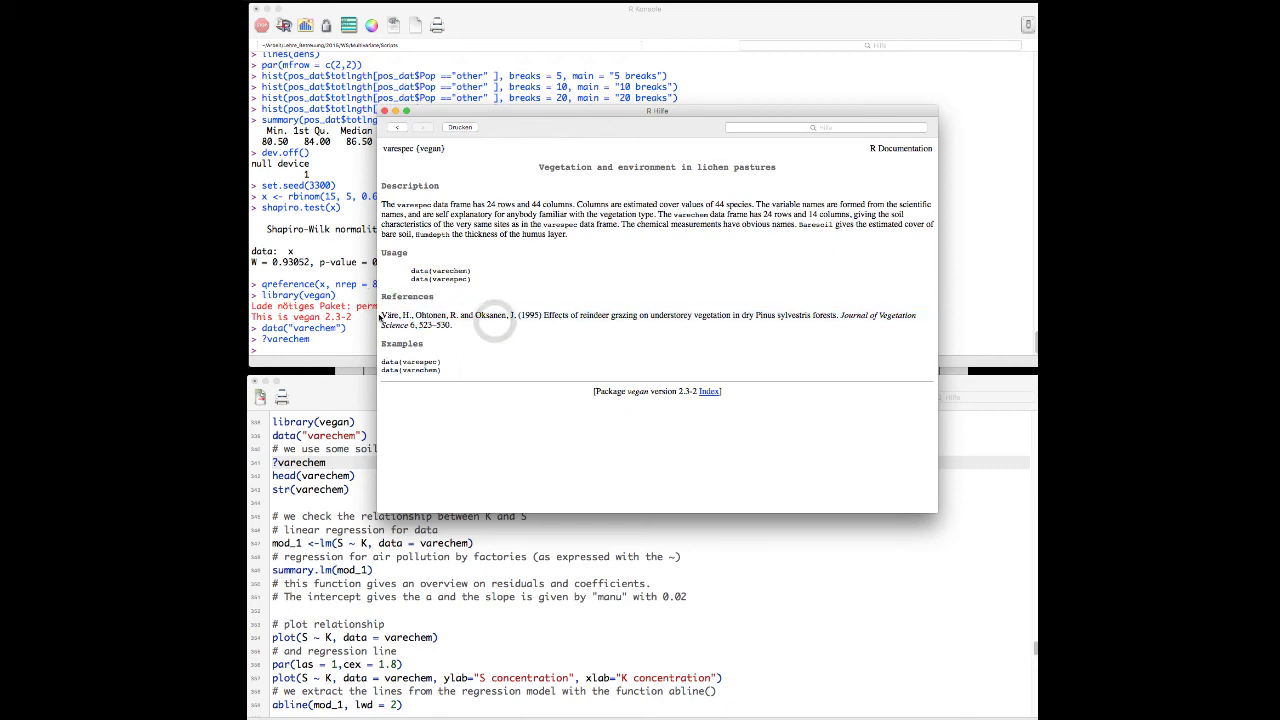
pyautogui.click(384, 111)
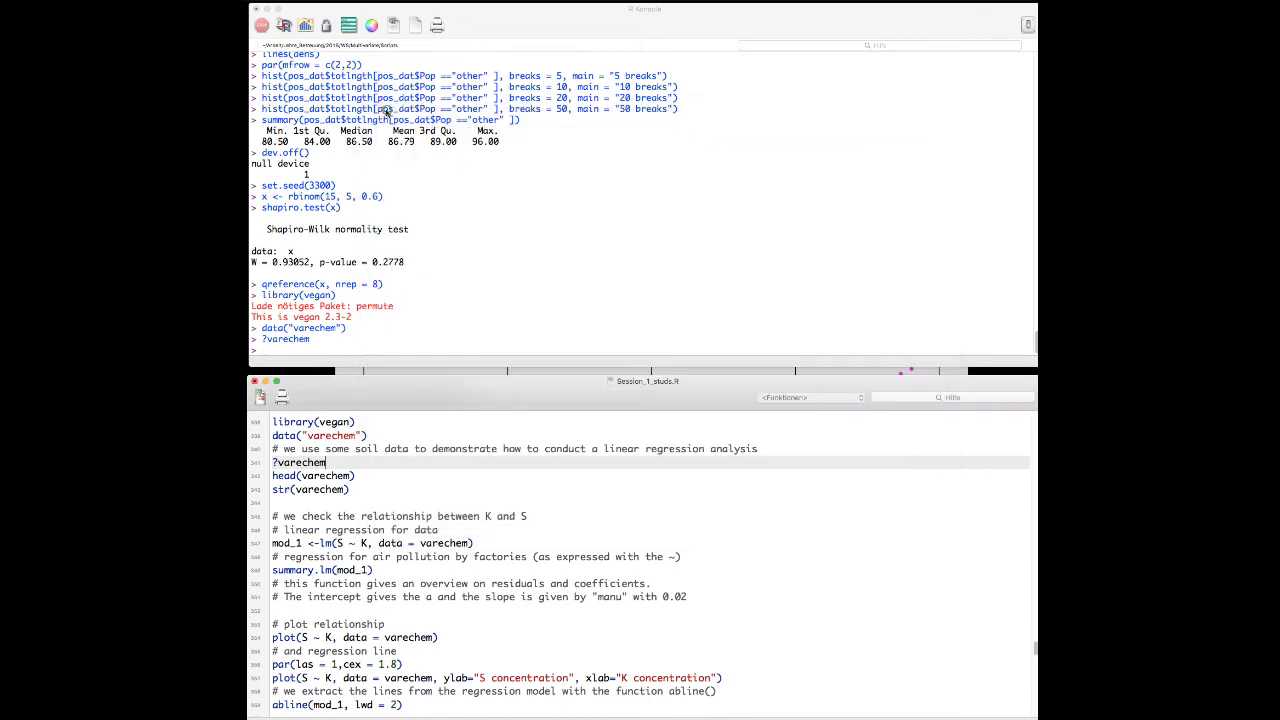
# Run head(varechem) and str(varechem) to inspect the first rows and the structure of the soil data.
pyautogui.click(359, 446)
pyautogui.scroll(-3, 359, 446)
pyautogui.scroll(1, 355, 446)
pyautogui.click(290, 432)
pyautogui.press('super+Return')
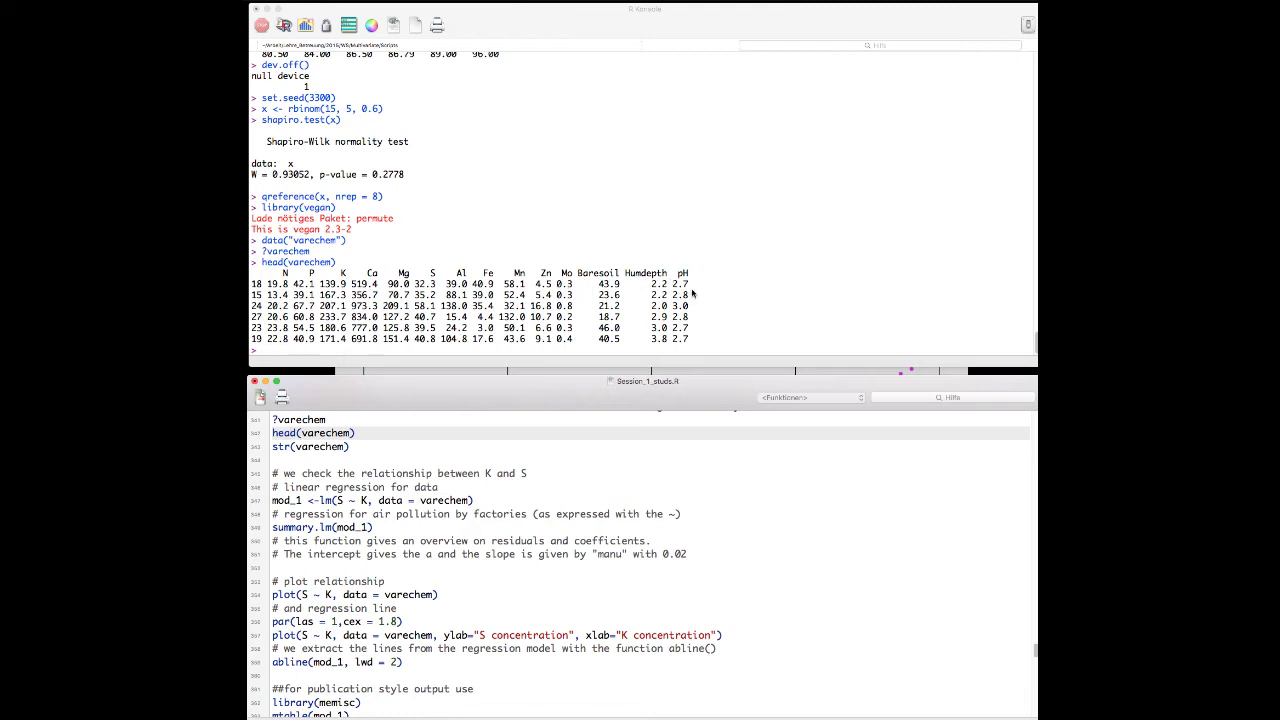
pyautogui.click(316, 447)
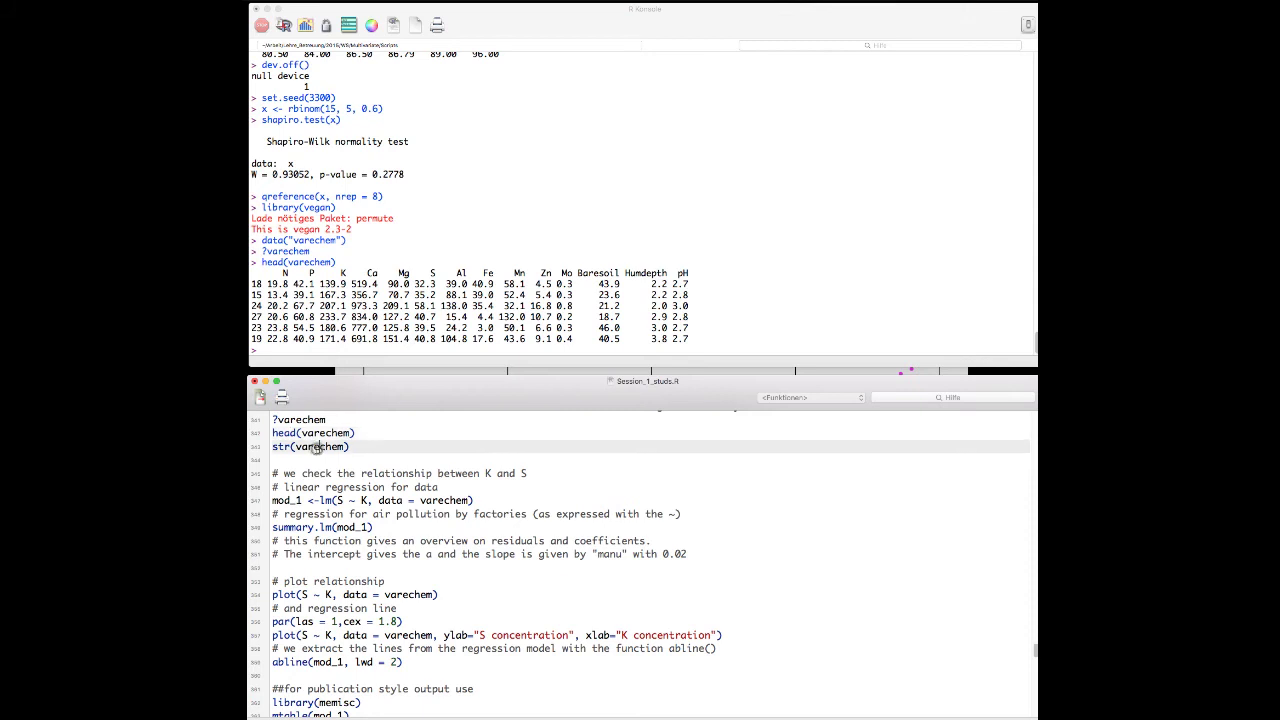
pyautogui.press('super+Return')
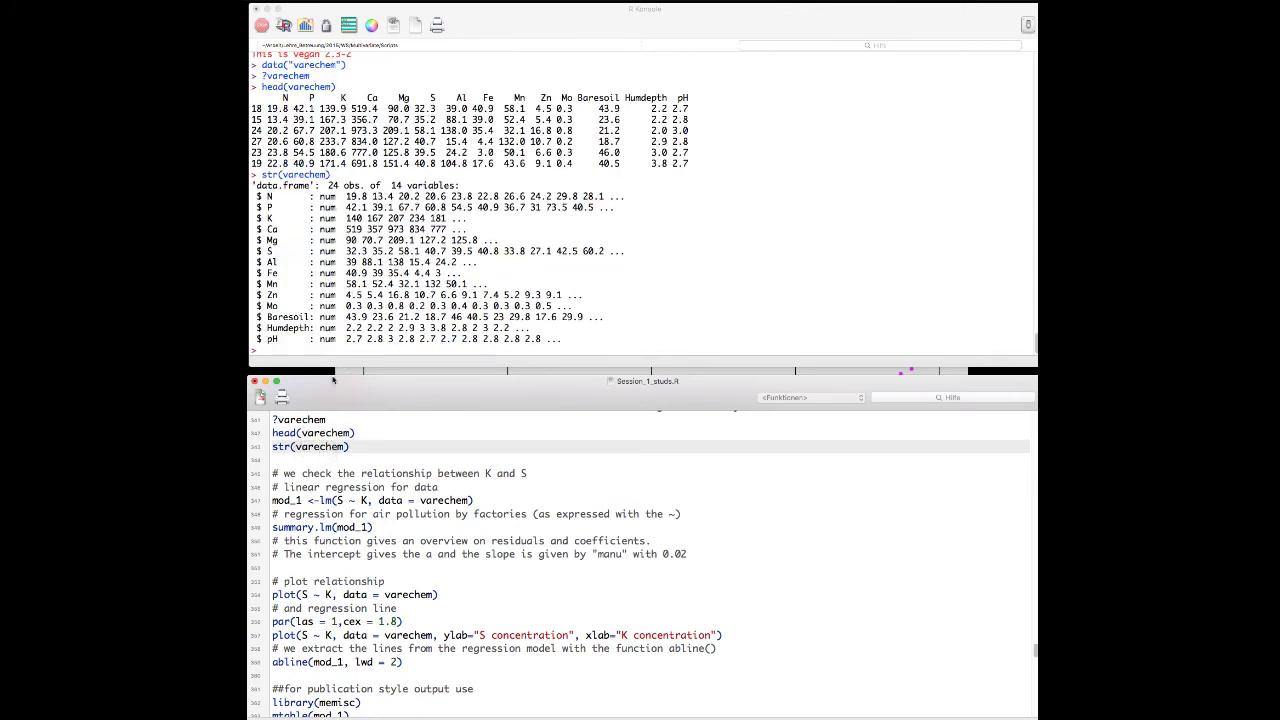
# Run mod_1 <-lm(S ~ K, data = varechem) to fit the linear regression, and highlight its formula in the console.
pyautogui.click(333, 487)
pyautogui.scroll(-1, 335, 489)
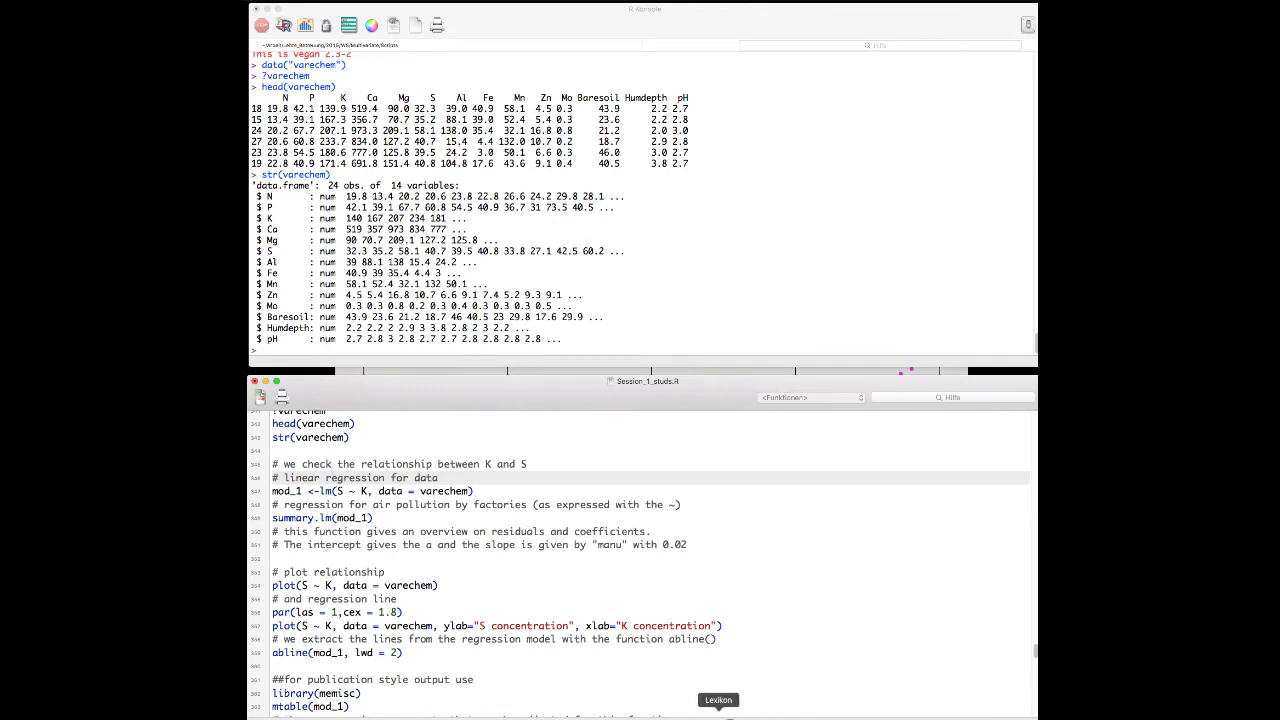
pyautogui.click(370, 492)
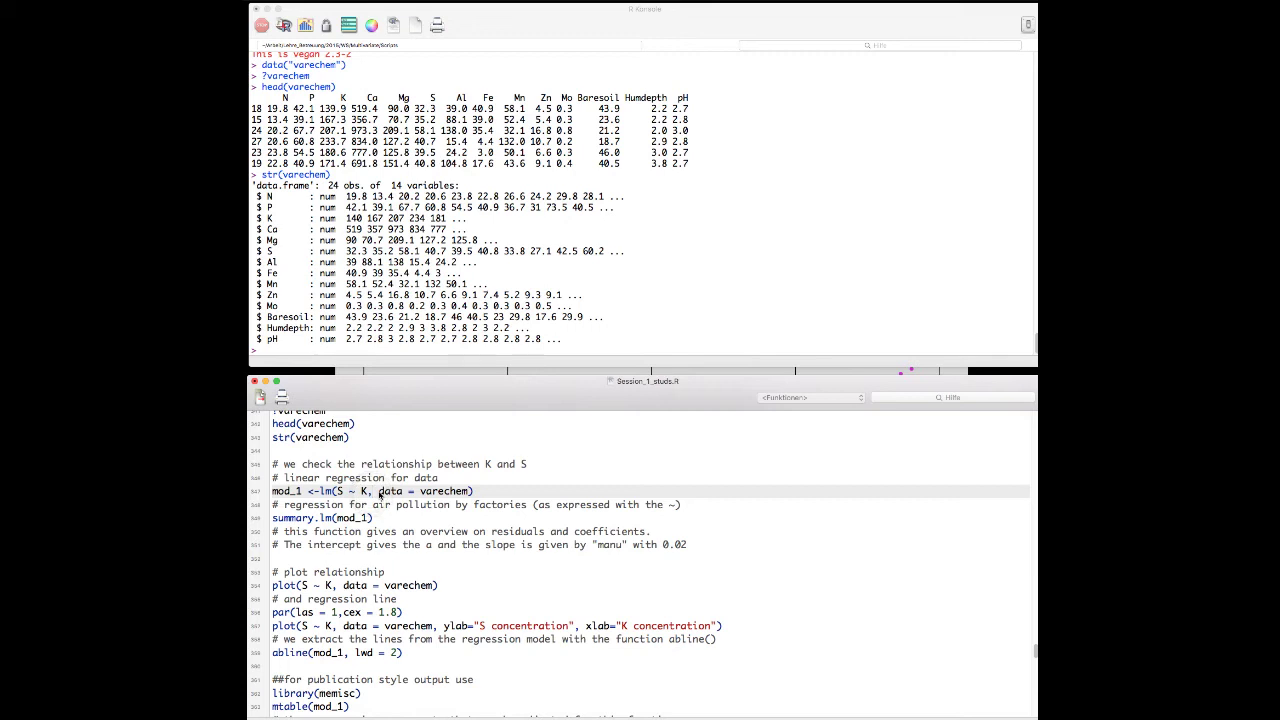
pyautogui.press('super+Return')
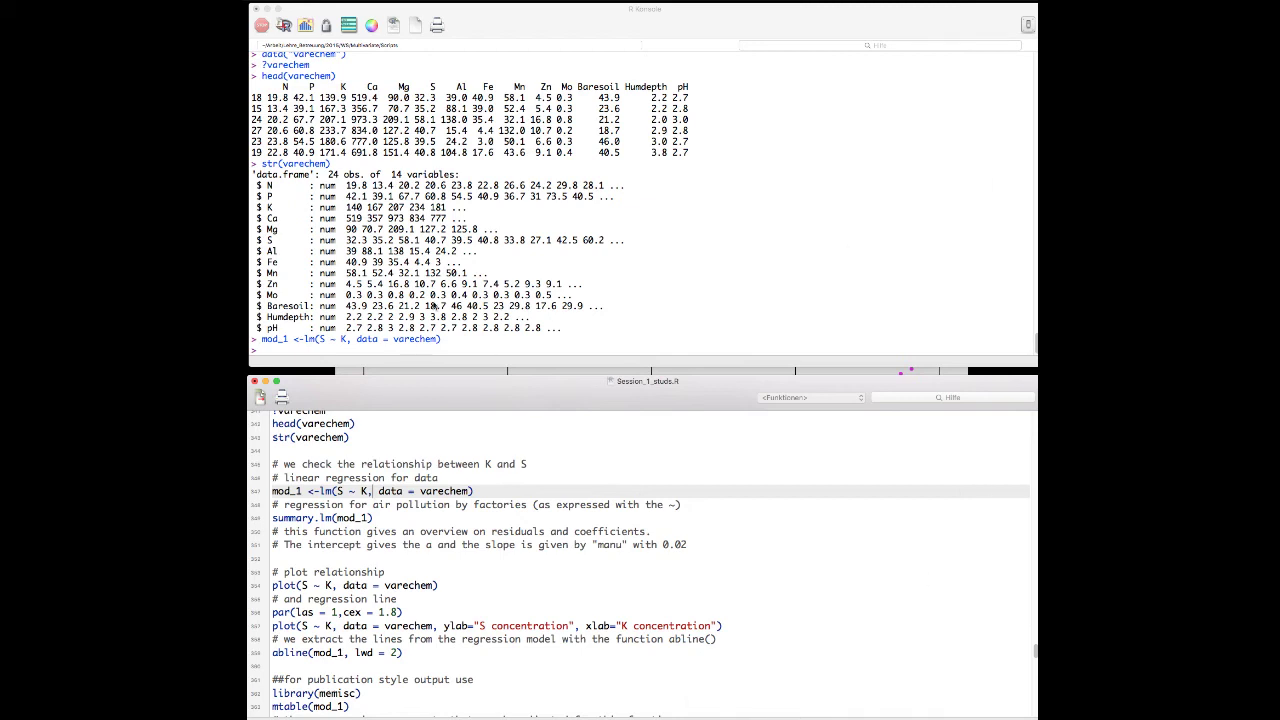
pyautogui.click(319, 338)
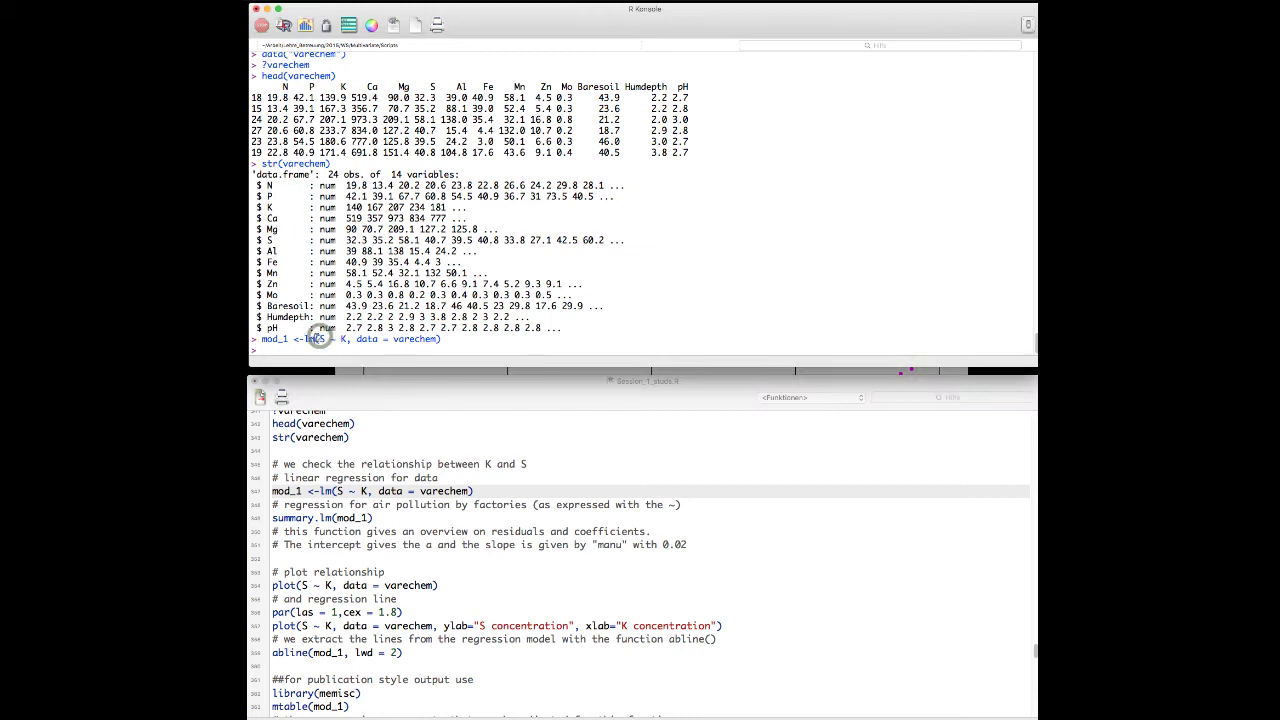
pyautogui.moveTo(318, 339); pyautogui.dragTo(348, 340)
pyautogui.click(349, 340)
# Run lm(S ~ K, data = varechem) directly in the console without assigning it, printing the model call and coefficients.
pyautogui.click(320, 517)
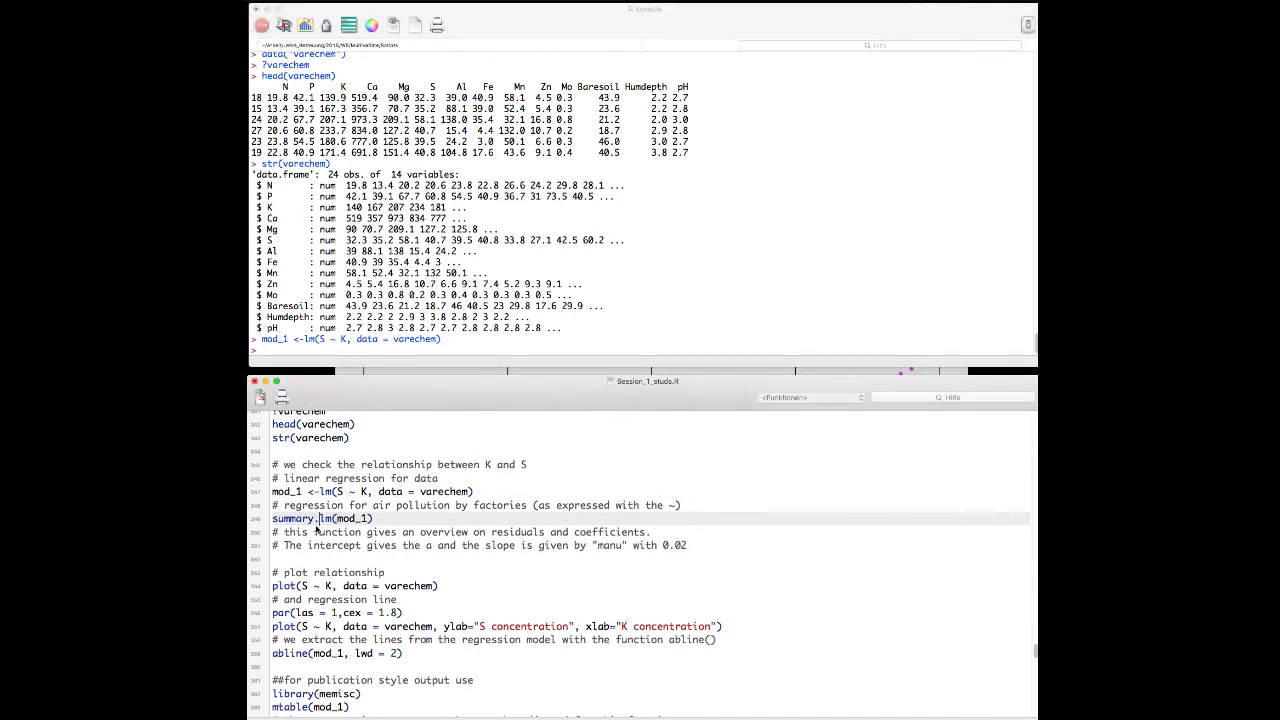
pyautogui.click(312, 357)
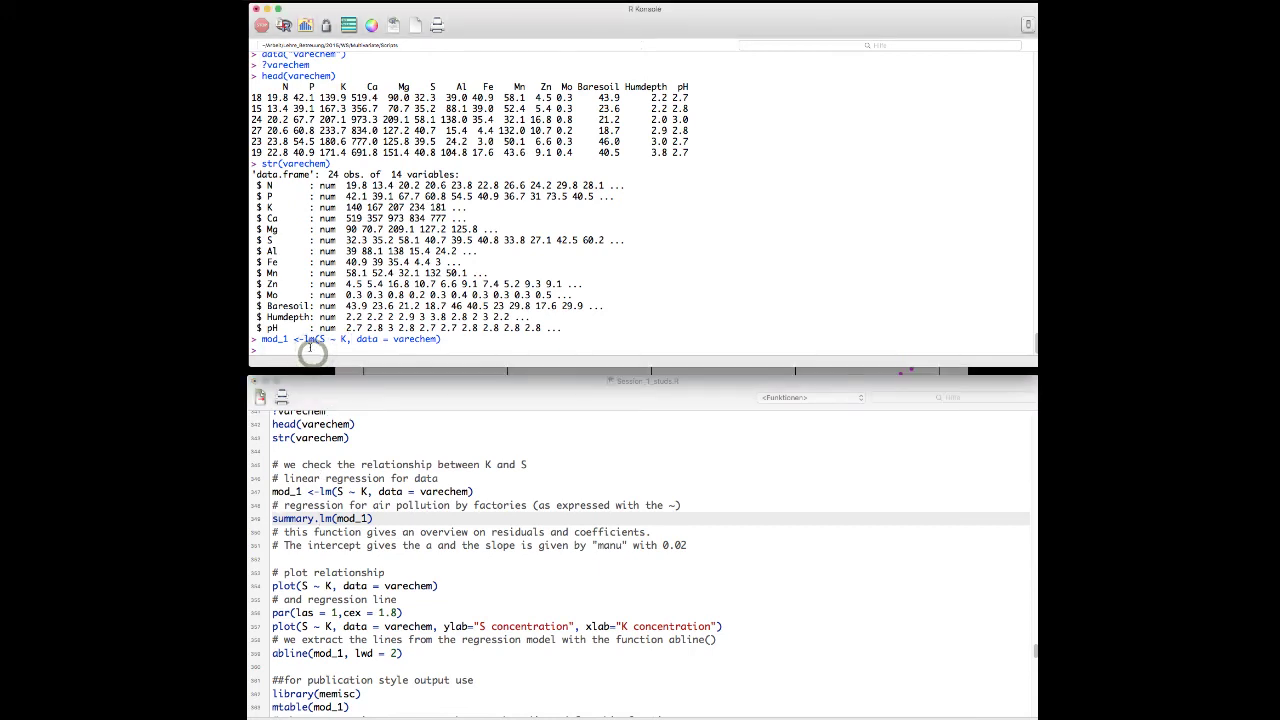
pyautogui.moveTo(298, 340); pyautogui.dragTo(431, 346)
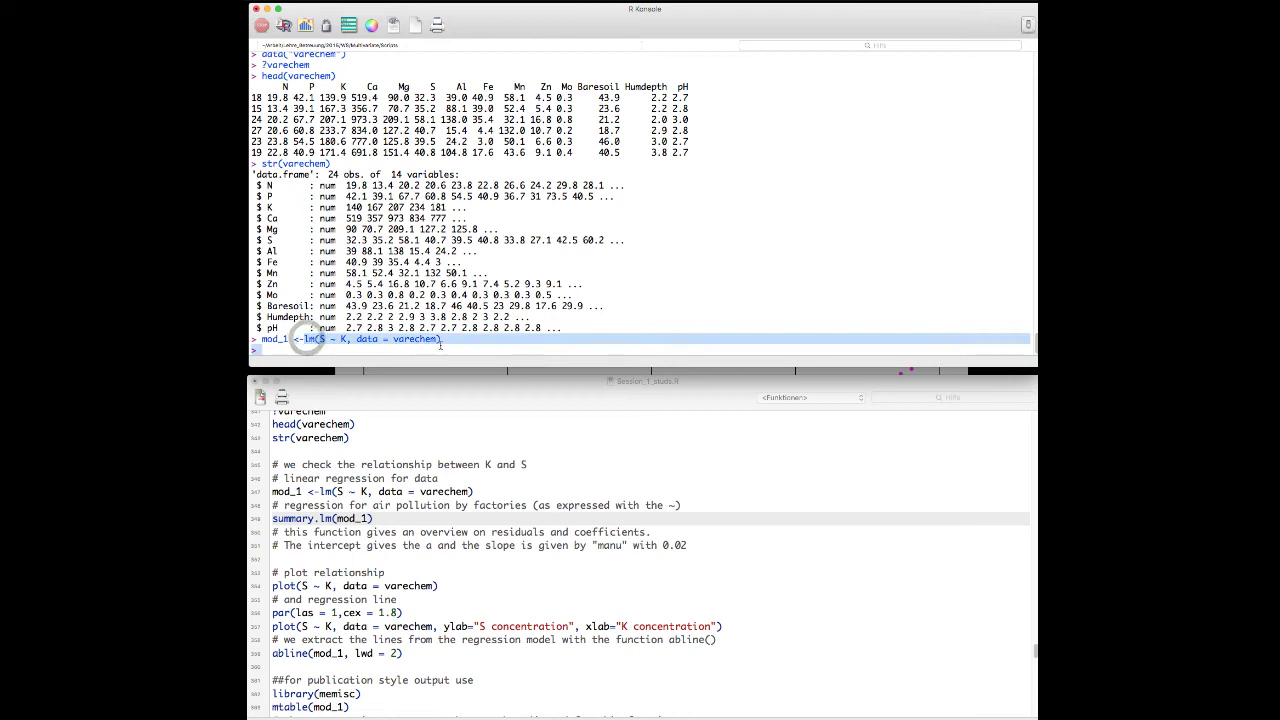
pyautogui.moveTo(305, 340); pyautogui.dragTo(440, 341)
pyautogui.moveTo(350, 342); pyautogui.dragTo(338, 350)
pyautogui.press('Return')
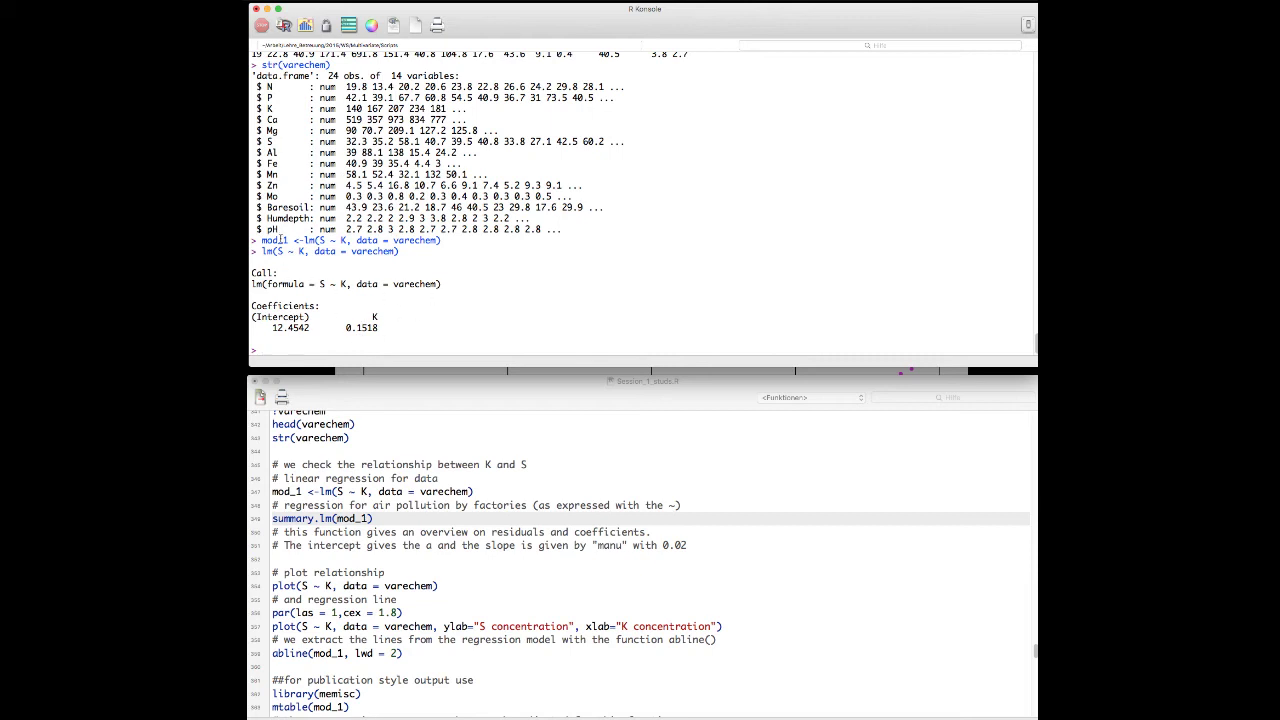
# Run summary.lm(mod_1) from the script and examine the residuals, coefficients and fit statistics in the console.
pyautogui.doubleClick(272, 241)
pyautogui.click(289, 522)
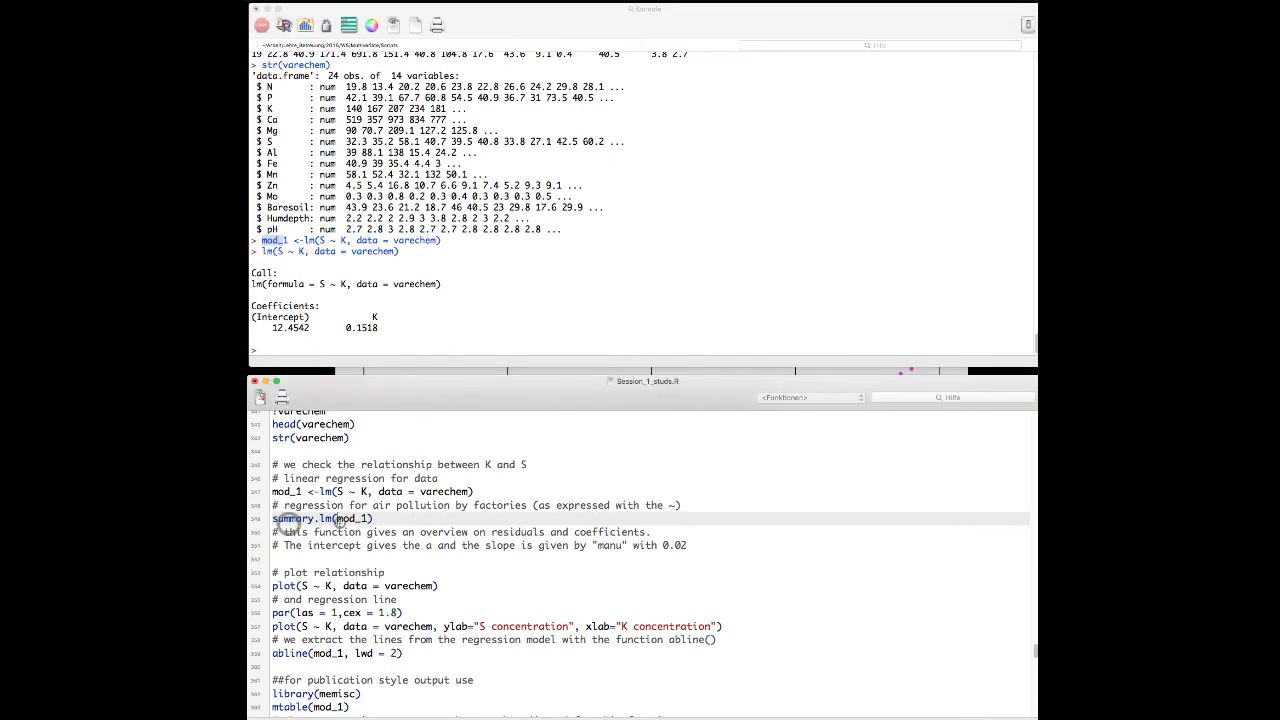
pyautogui.click(295, 345)
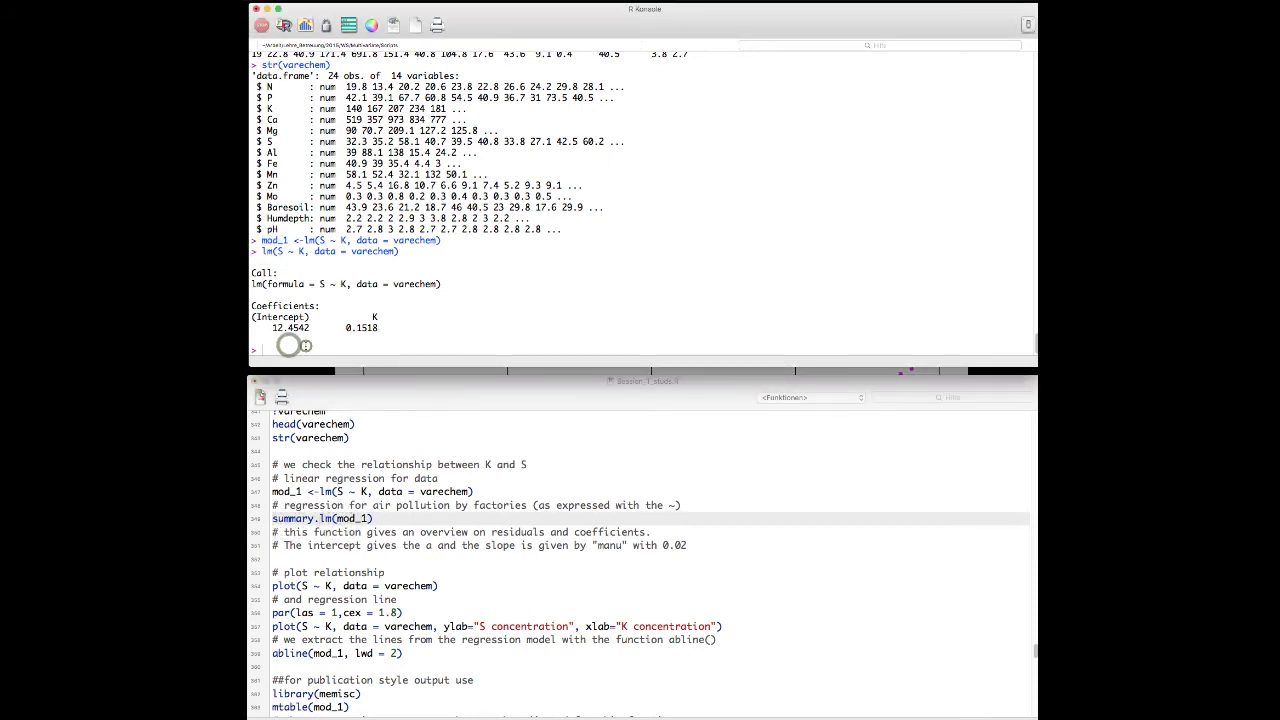
pyautogui.click(312, 518)
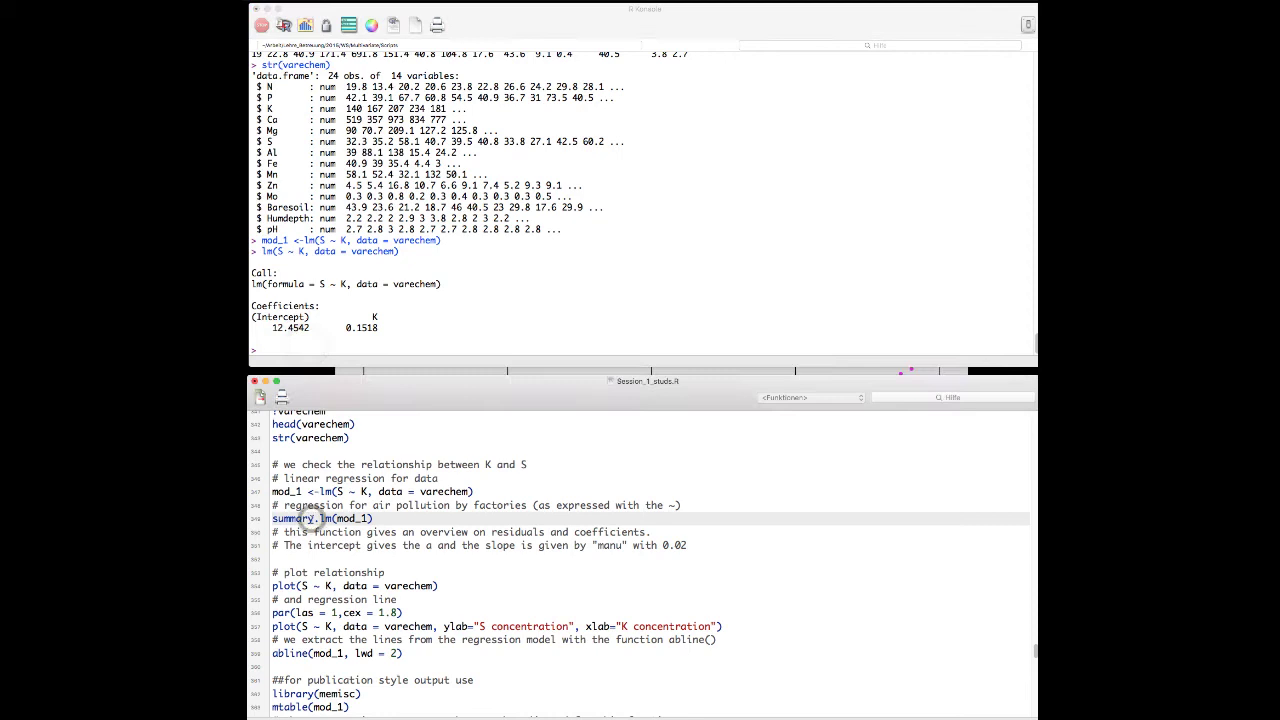
pyautogui.press('super+Return')
pyautogui.click(361, 206)
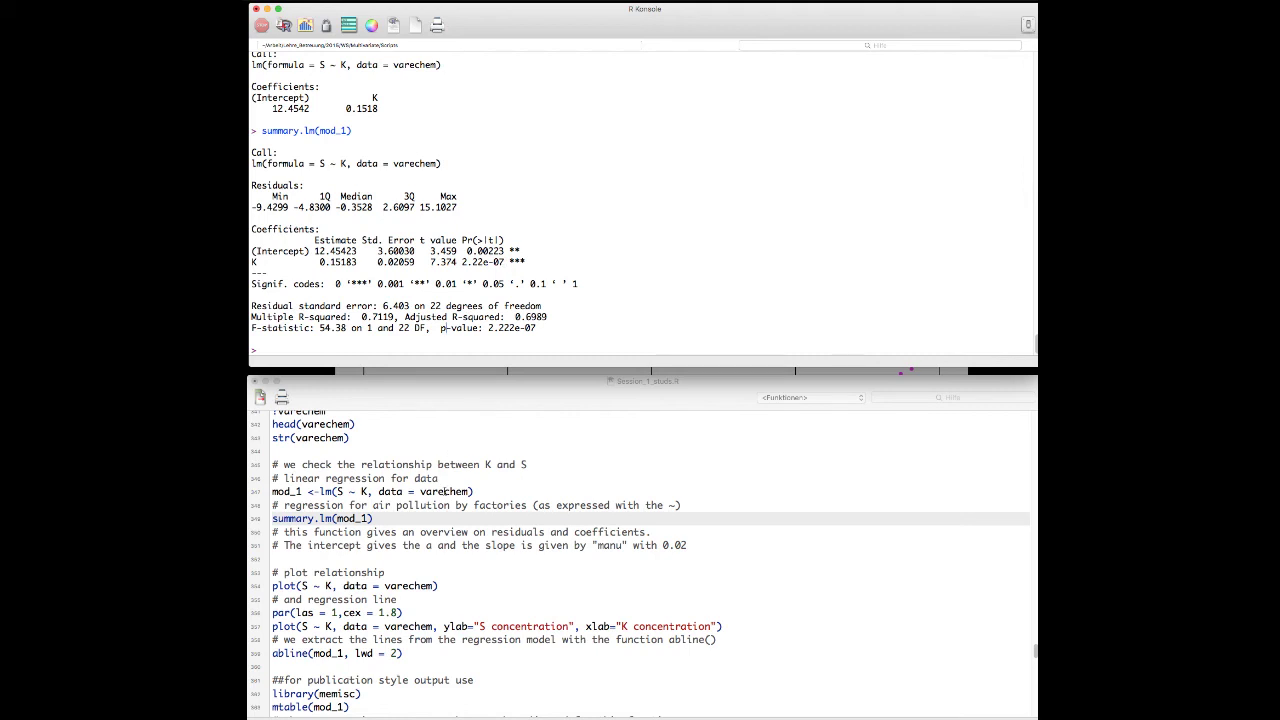
# Delete the script comment line about the intercept and the slope given by "manu" with 0.02.
pyautogui.scroll(-1, 443, 491)
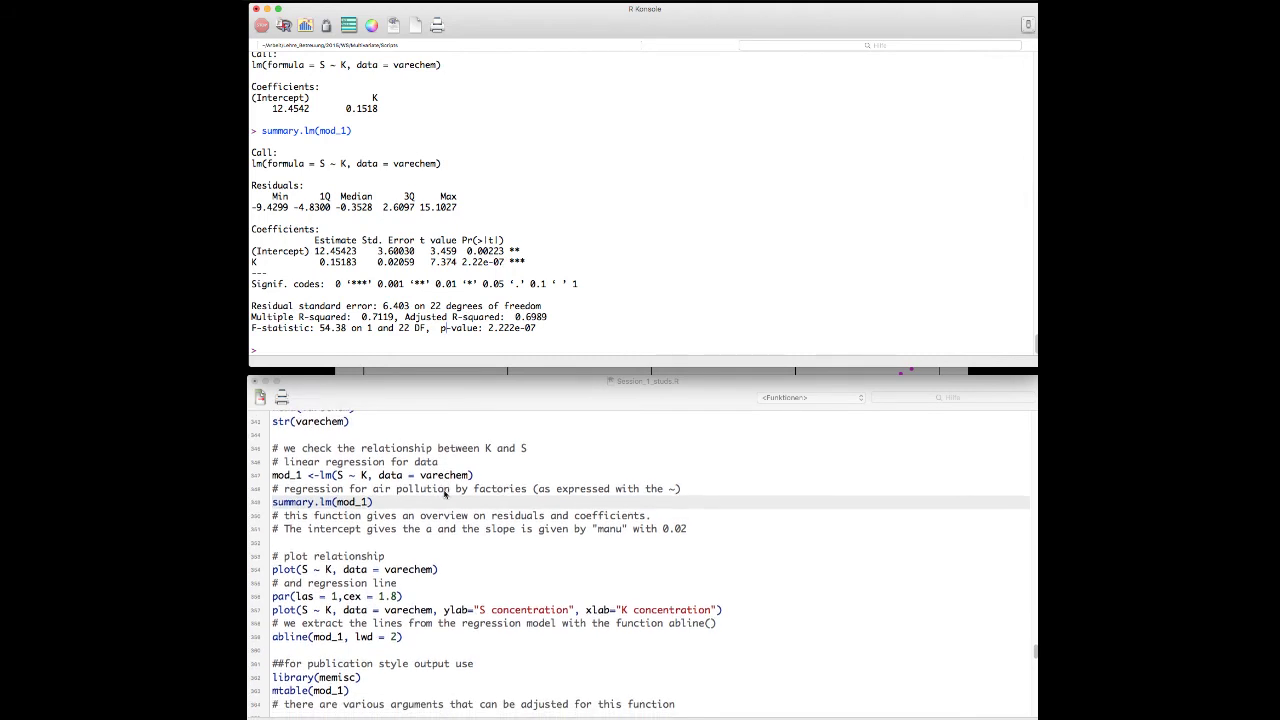
pyautogui.click(517, 528)
pyautogui.tripleClick(517, 528)
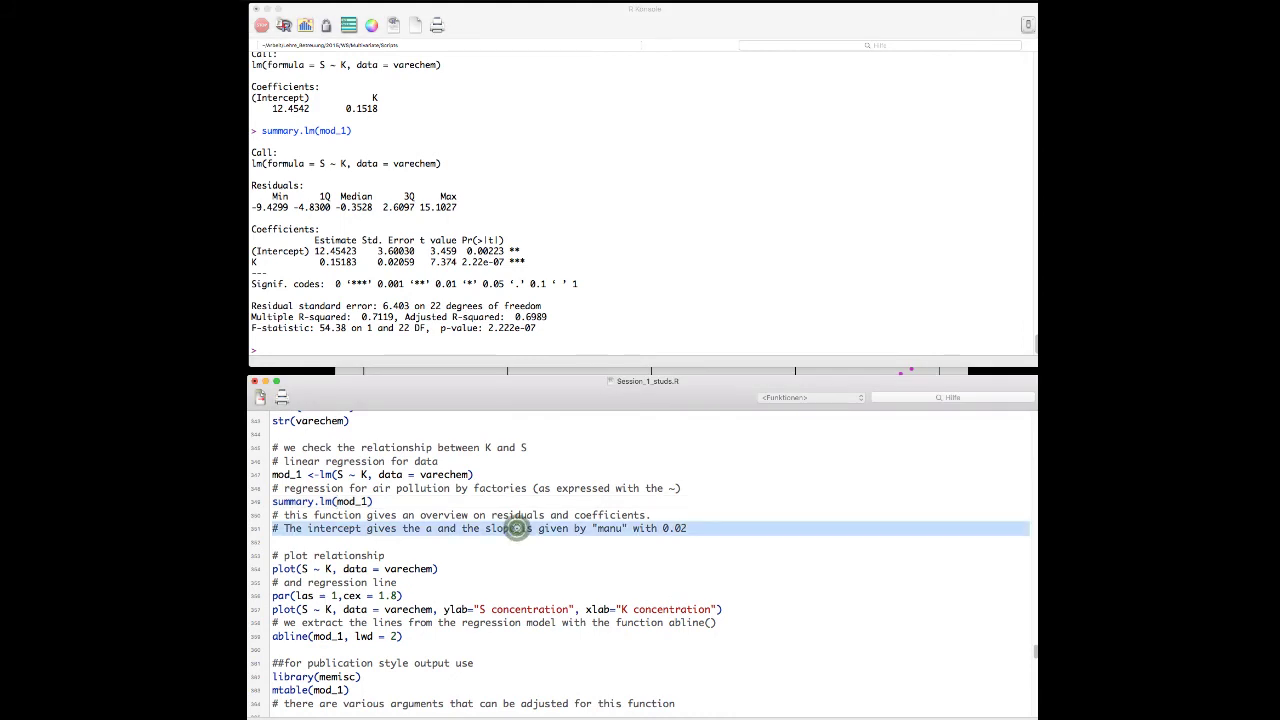
pyautogui.press('BackSpace')
# Run plot(S ~ K, data = varechem) to draw the scatterplot of S against K.
pyautogui.scroll(-3, 325, 550)
pyautogui.scroll(-1, 325, 550)
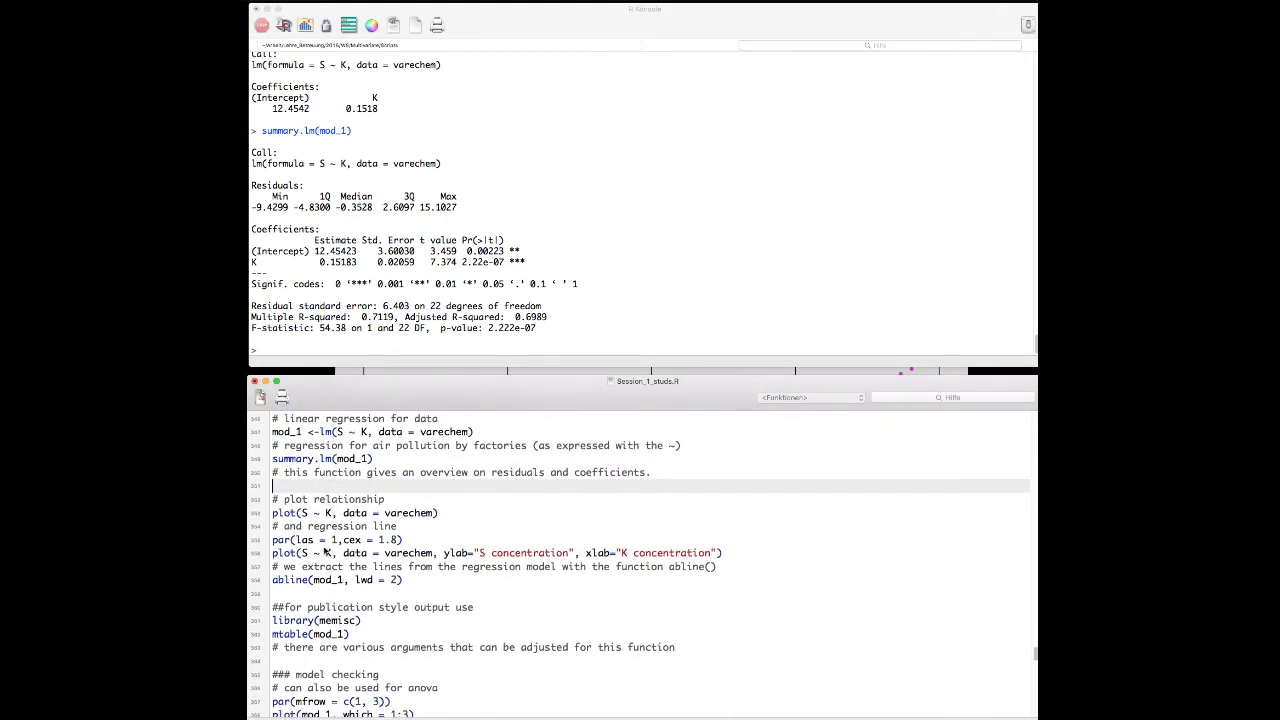
pyautogui.click(316, 512)
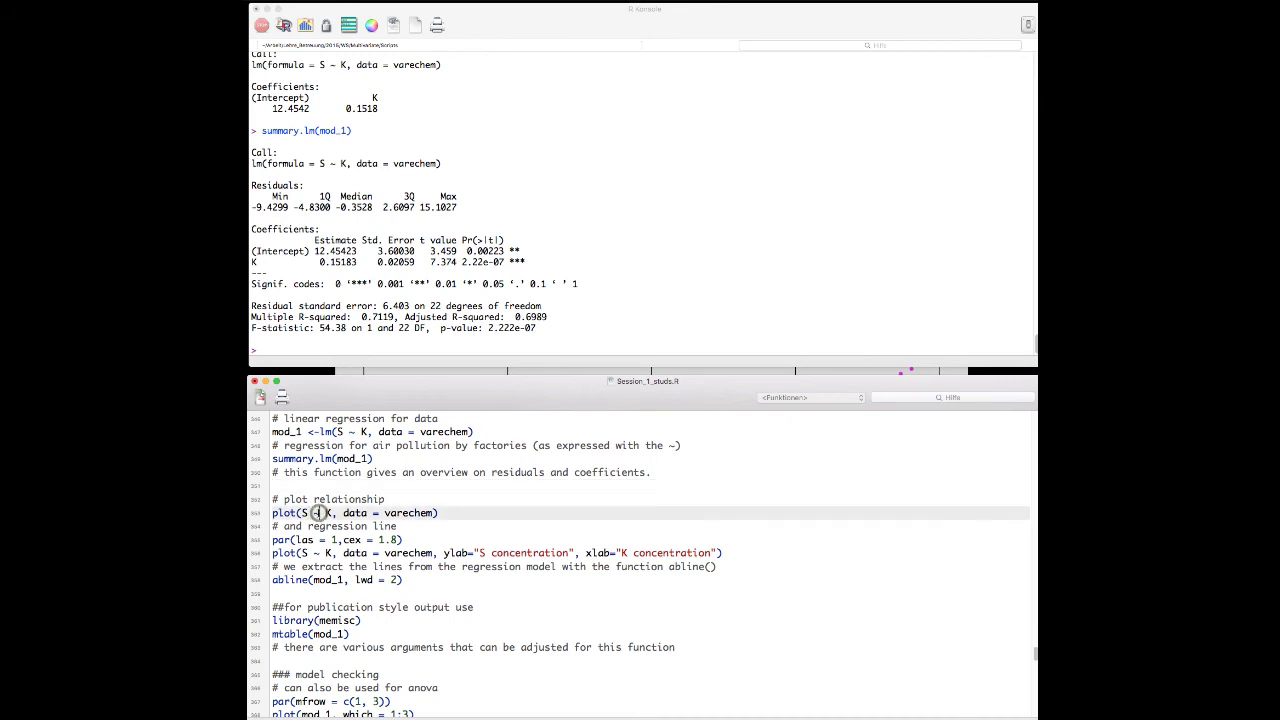
pyautogui.press('super+Return')
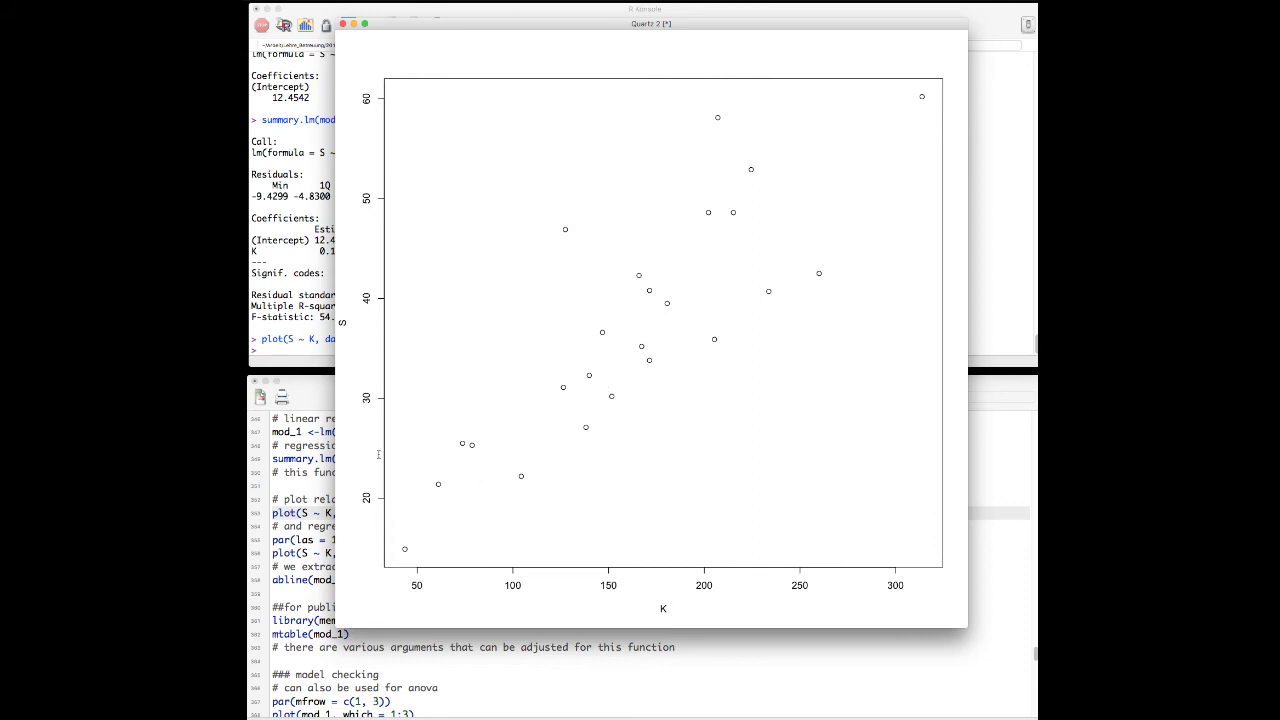
# Run par(las = 1,cex = 1.8) and the plot call that labels the axes "S concentration" and "K concentration".
pyautogui.click(274, 486)
pyautogui.scroll(-1, 274, 486)
pyautogui.click(274, 485)
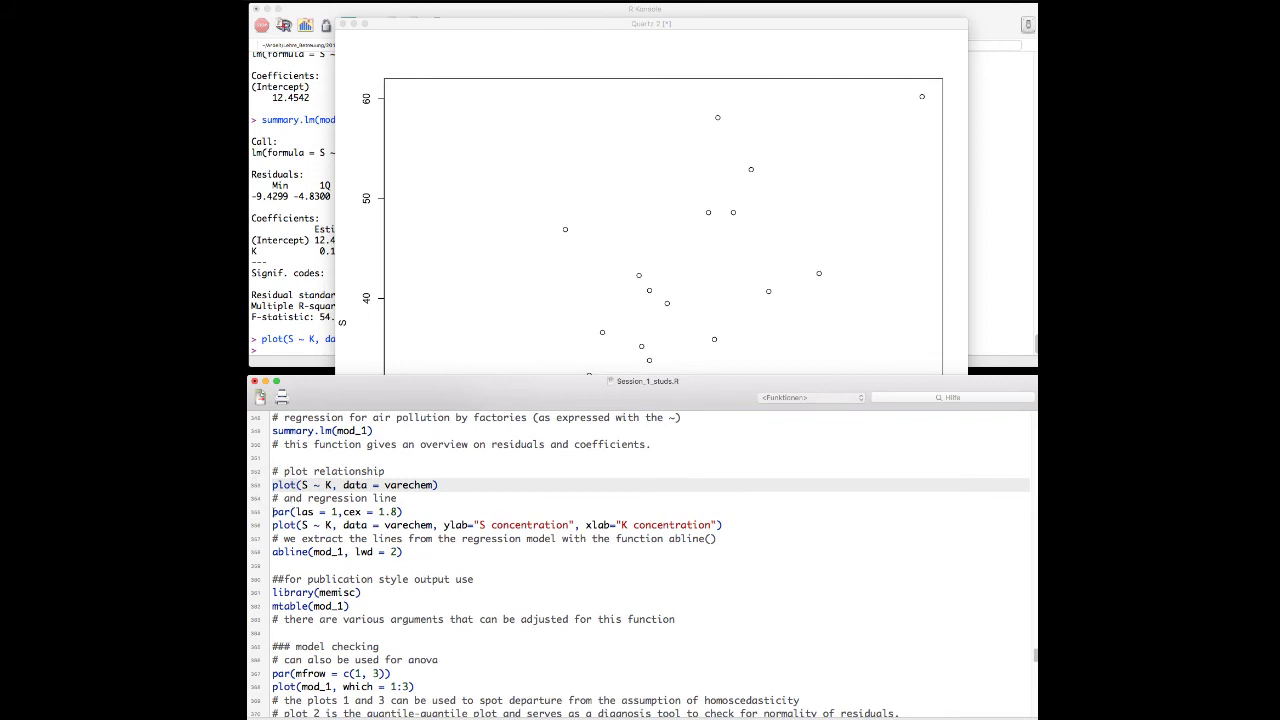
pyautogui.tripleClick(275, 511)
pyautogui.moveTo(573, 508); pyautogui.dragTo(734, 527)
pyautogui.press('super+Return')
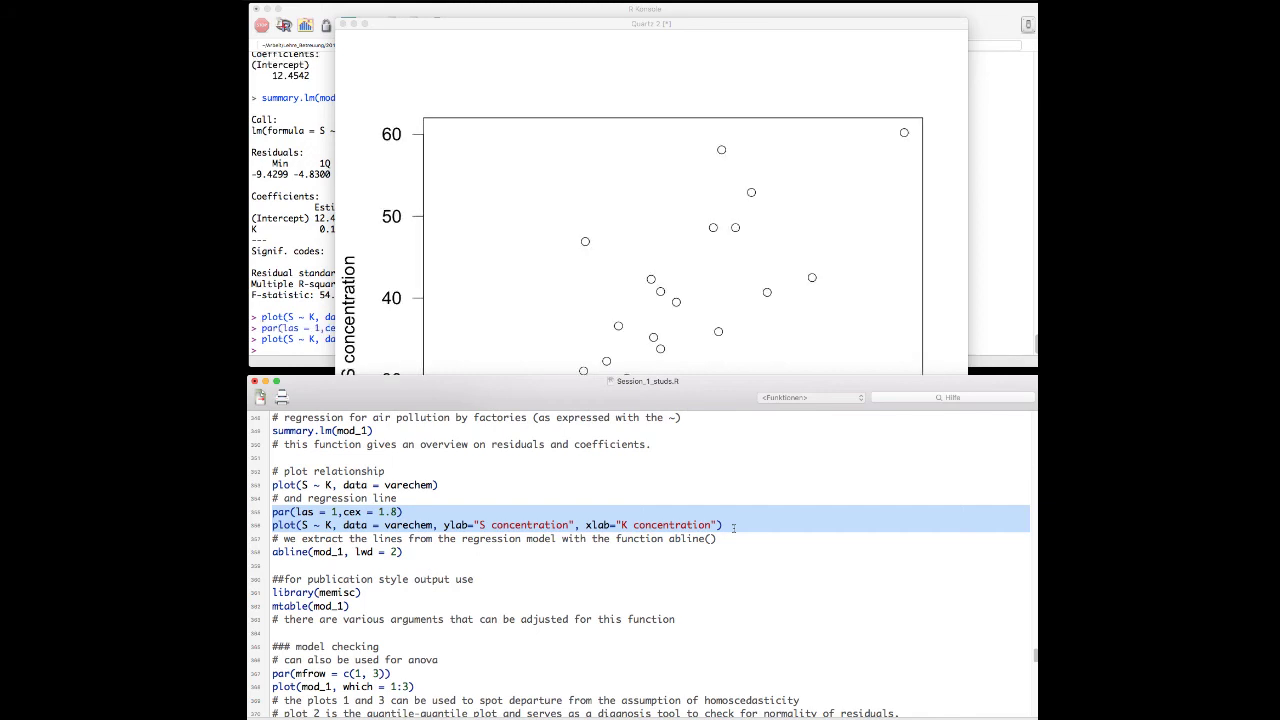
# Reposition the plot window and run abline(mod_1, lwd = 2) to add the regression line to the S against K scatterplot.
pyautogui.click(774, 281)
pyautogui.moveTo(768, 39); pyautogui.dragTo(806, 28)
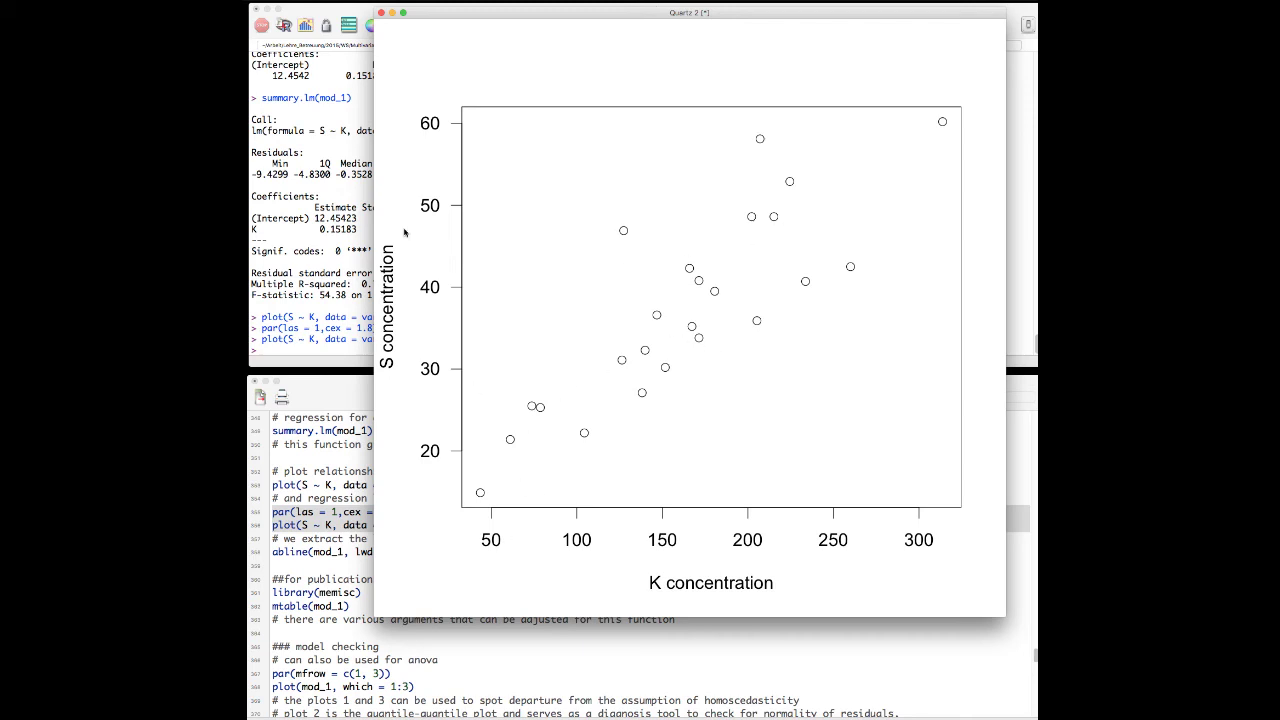
pyautogui.click(333, 545)
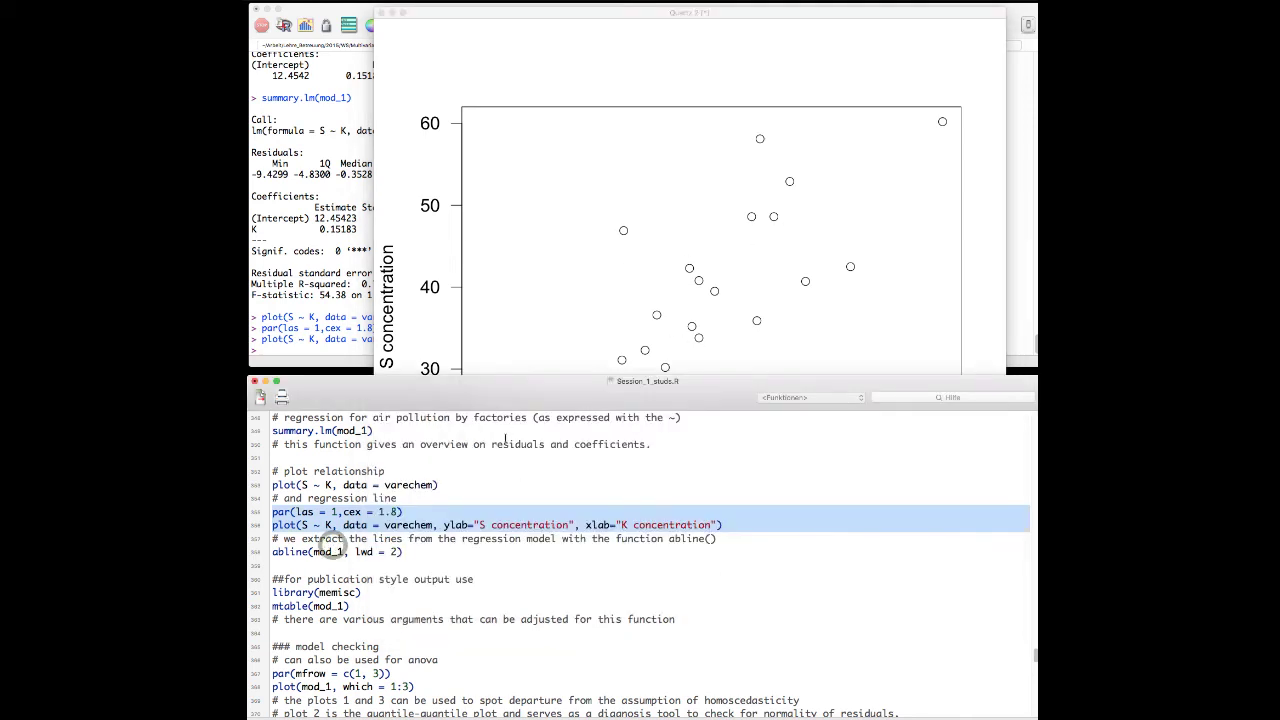
pyautogui.click(356, 551)
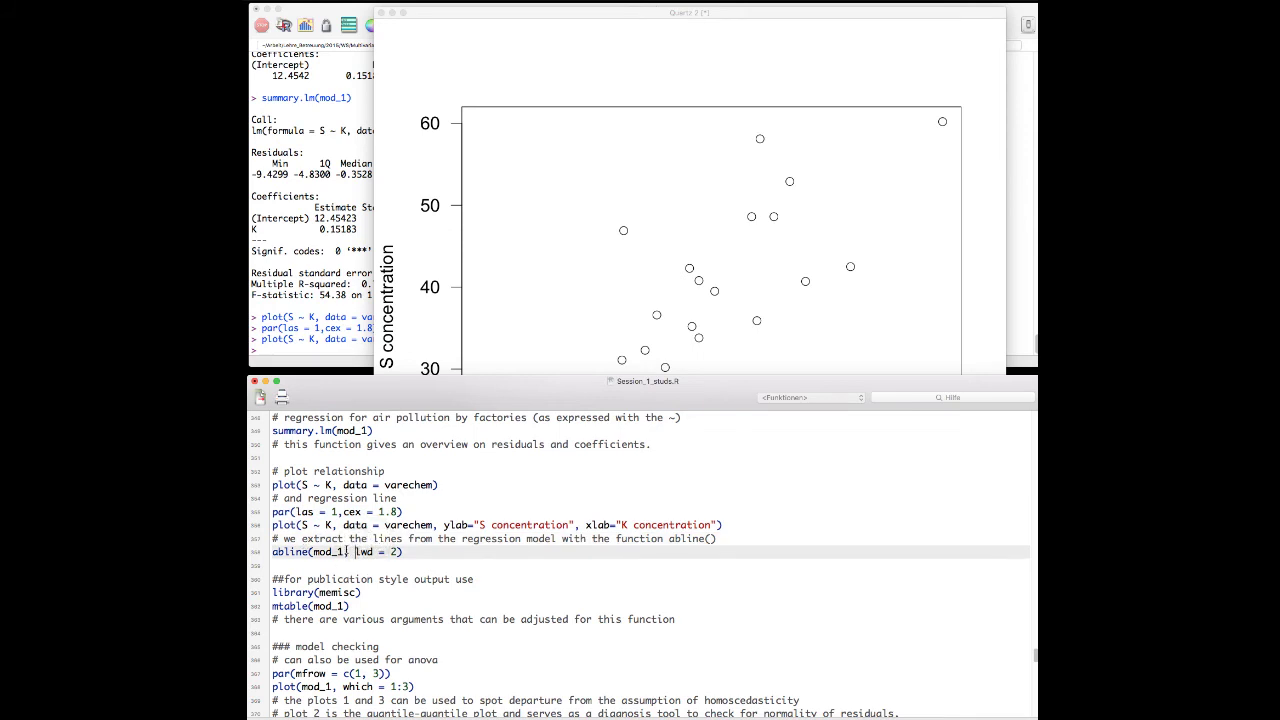
pyautogui.doubleClick(332, 551)
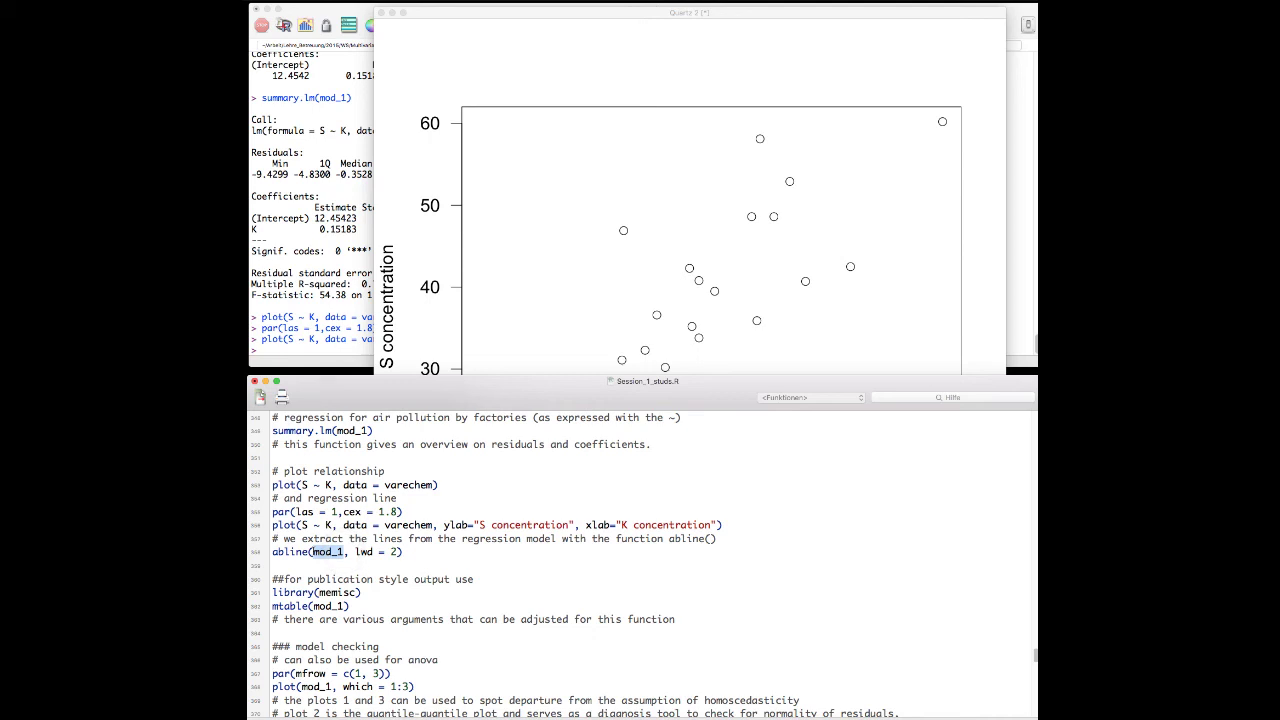
pyautogui.doubleClick(362, 551)
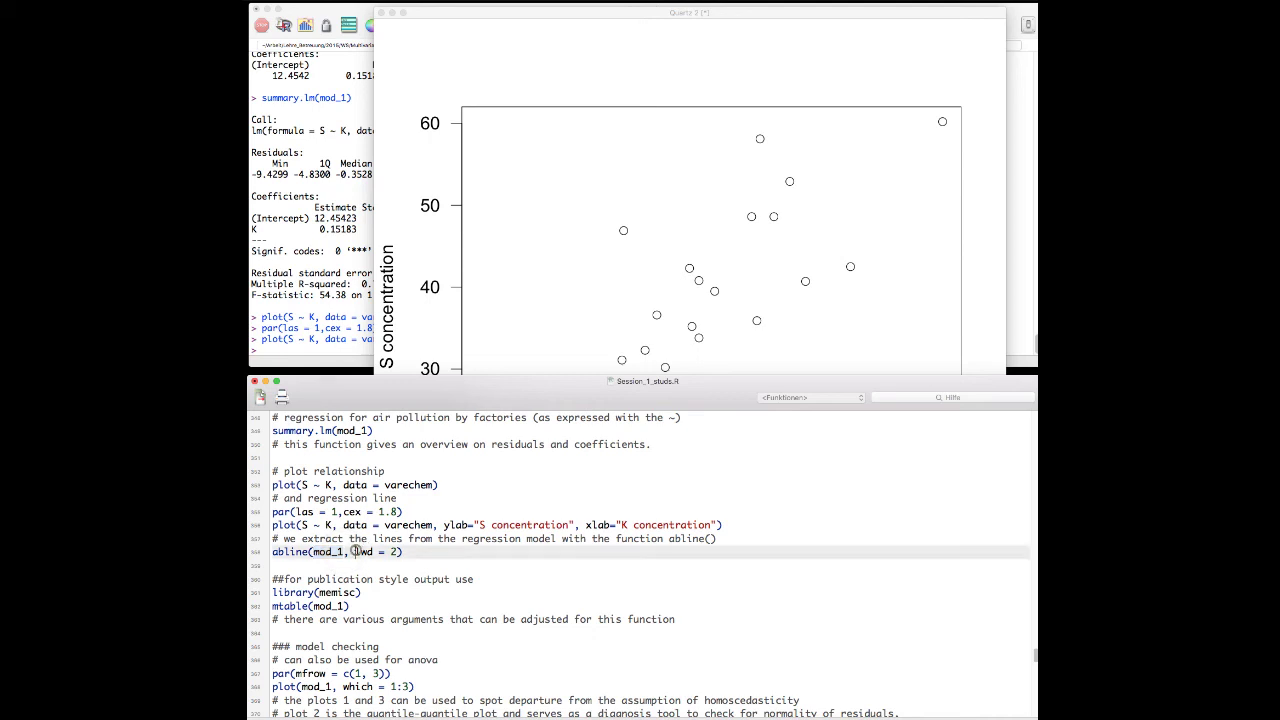
pyautogui.moveTo(358, 551); pyautogui.dragTo(401, 551)
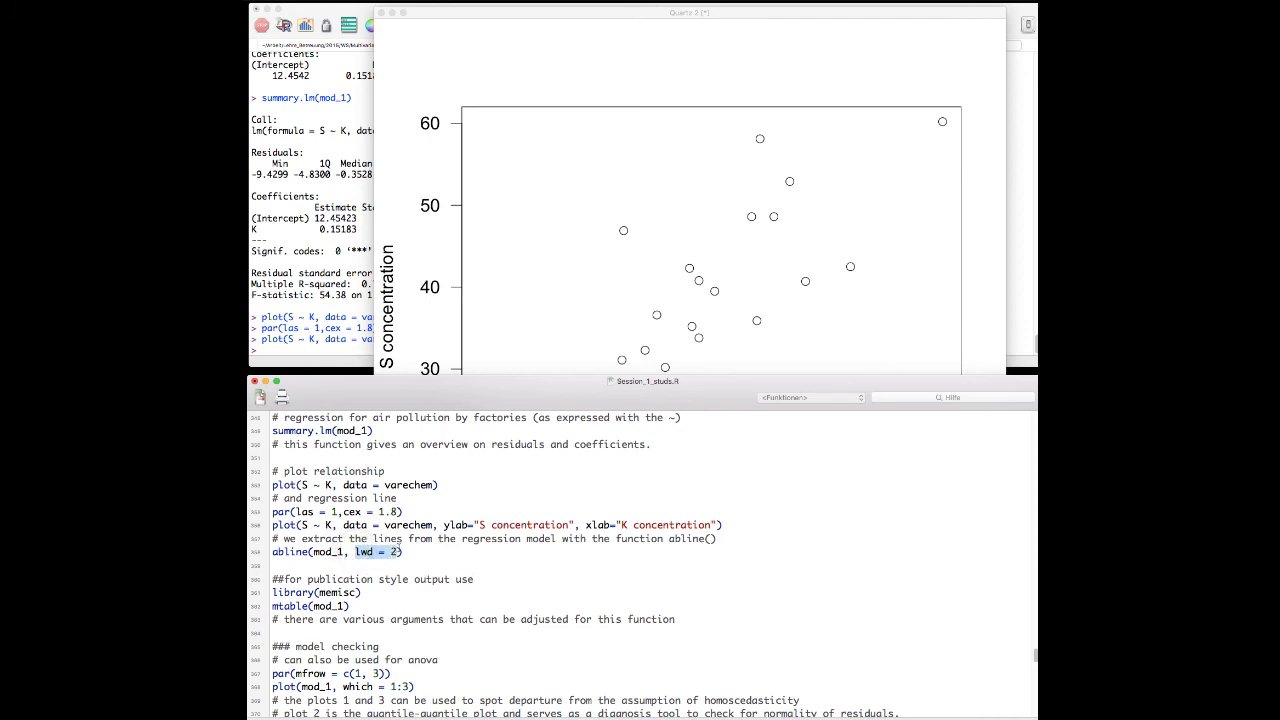
pyautogui.click(398, 551)
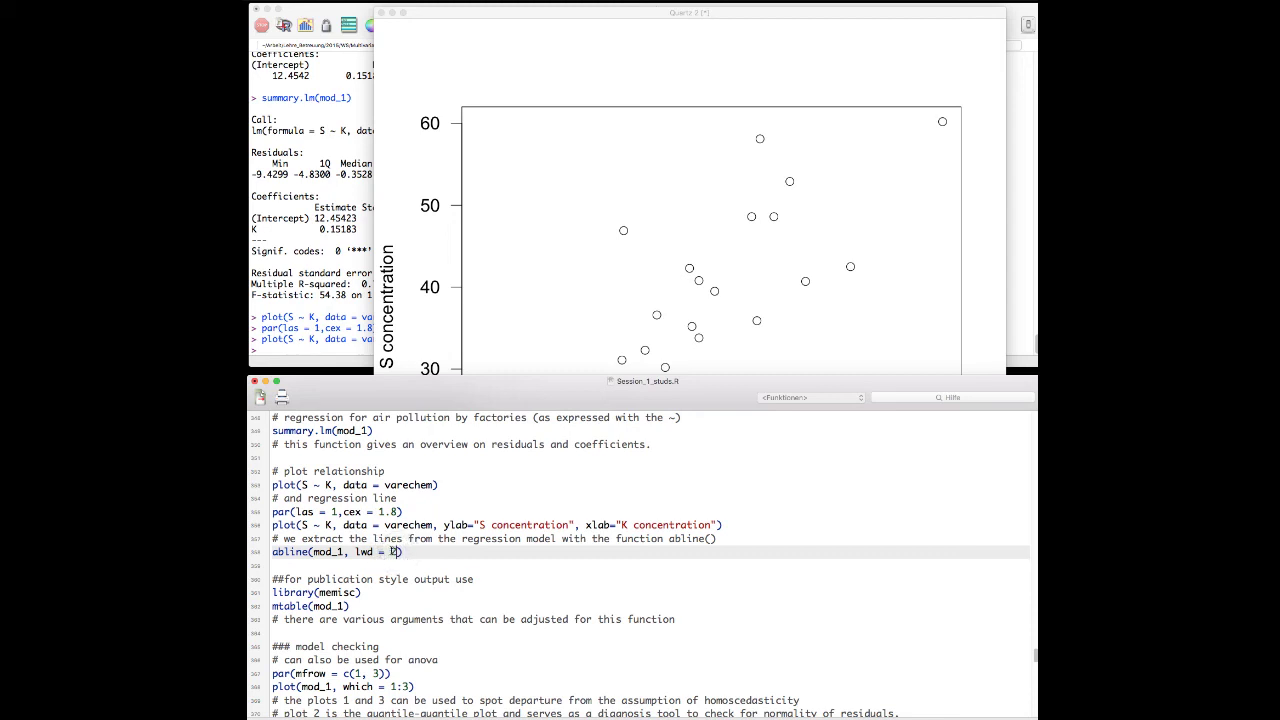
pyautogui.click(404, 551)
pyautogui.press('super+Return')
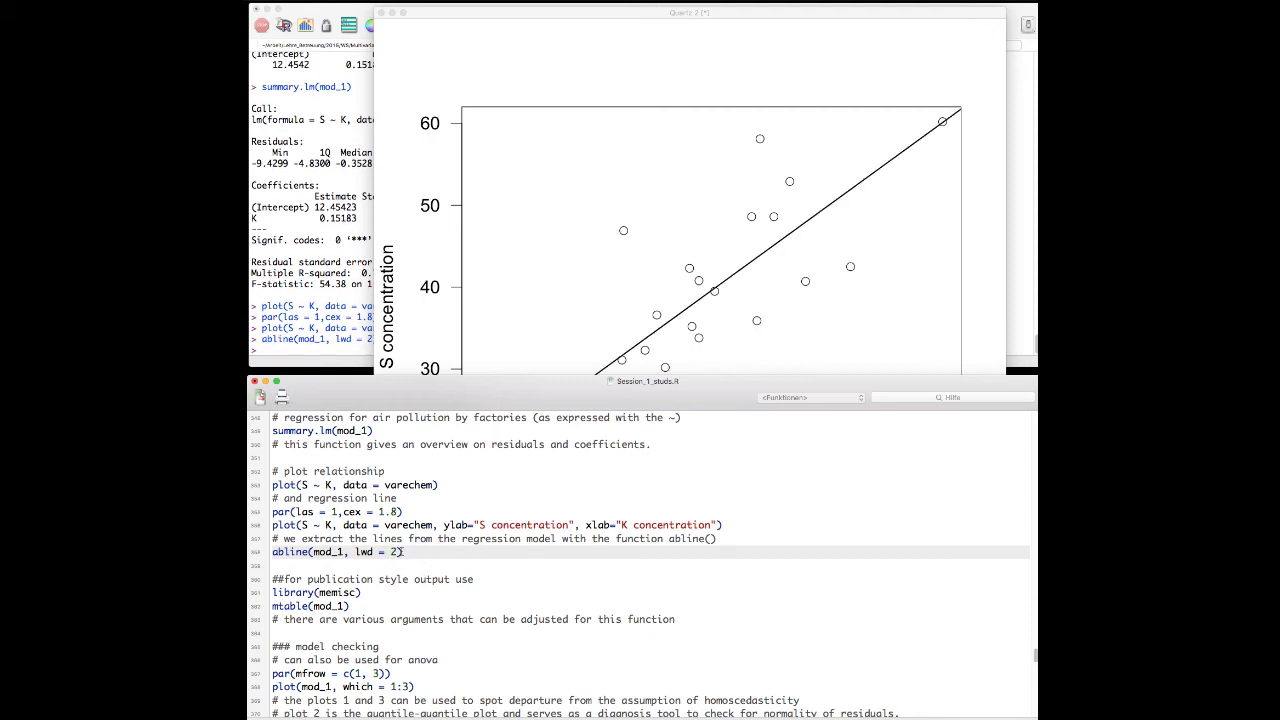
pyautogui.click(671, 308)
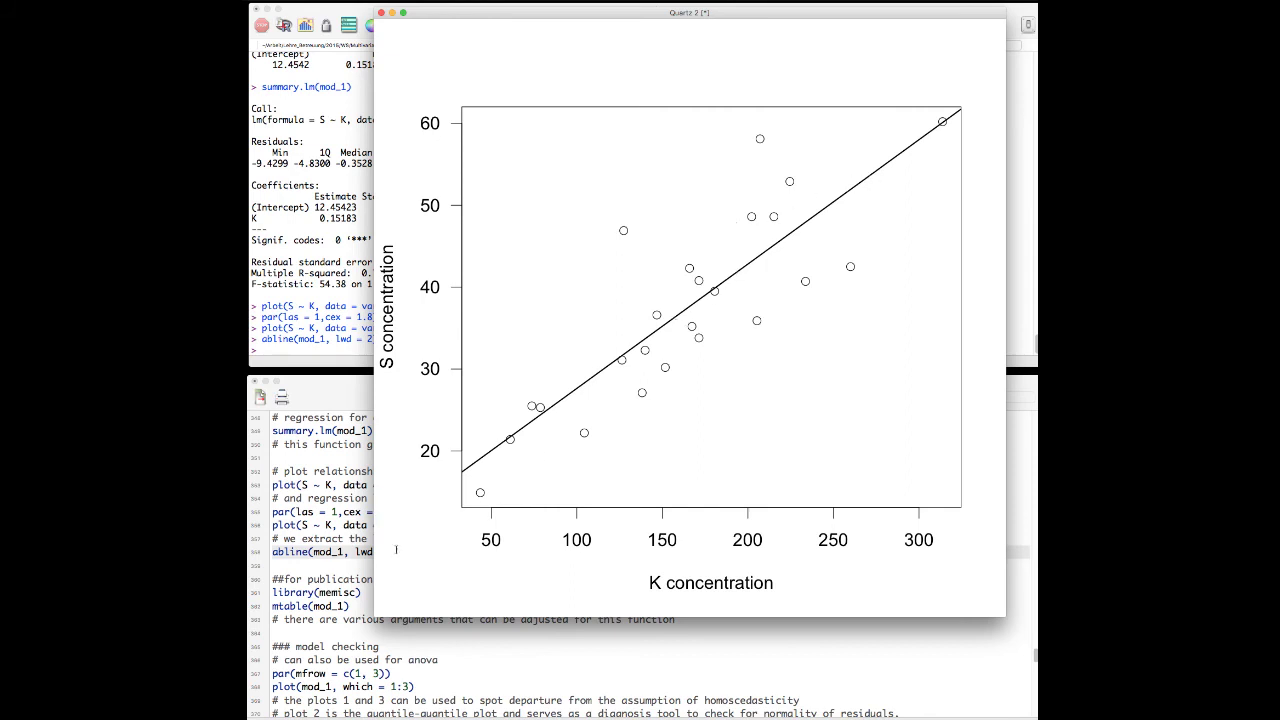
# Go to the model checking section of the script and reshape the plot window into a wide, short format above the code.
pyautogui.click(340, 563)
pyautogui.scroll(-4, 340, 563)
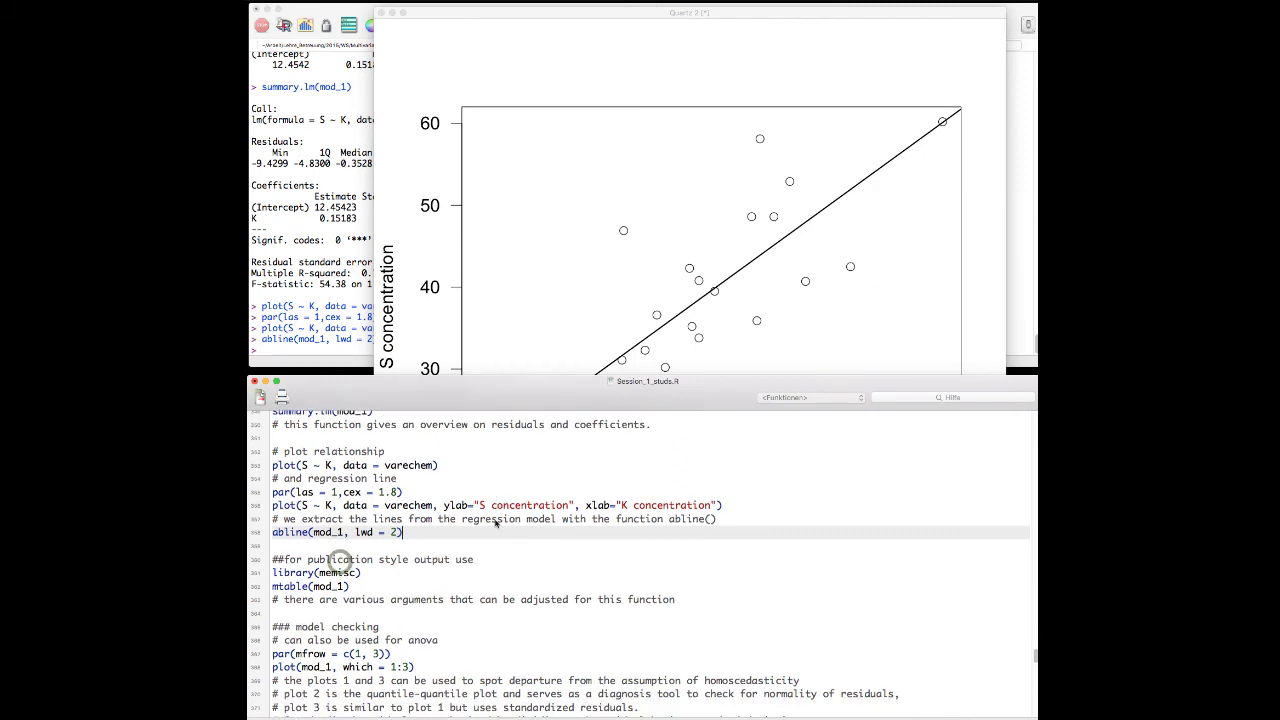
pyautogui.click(283, 490)
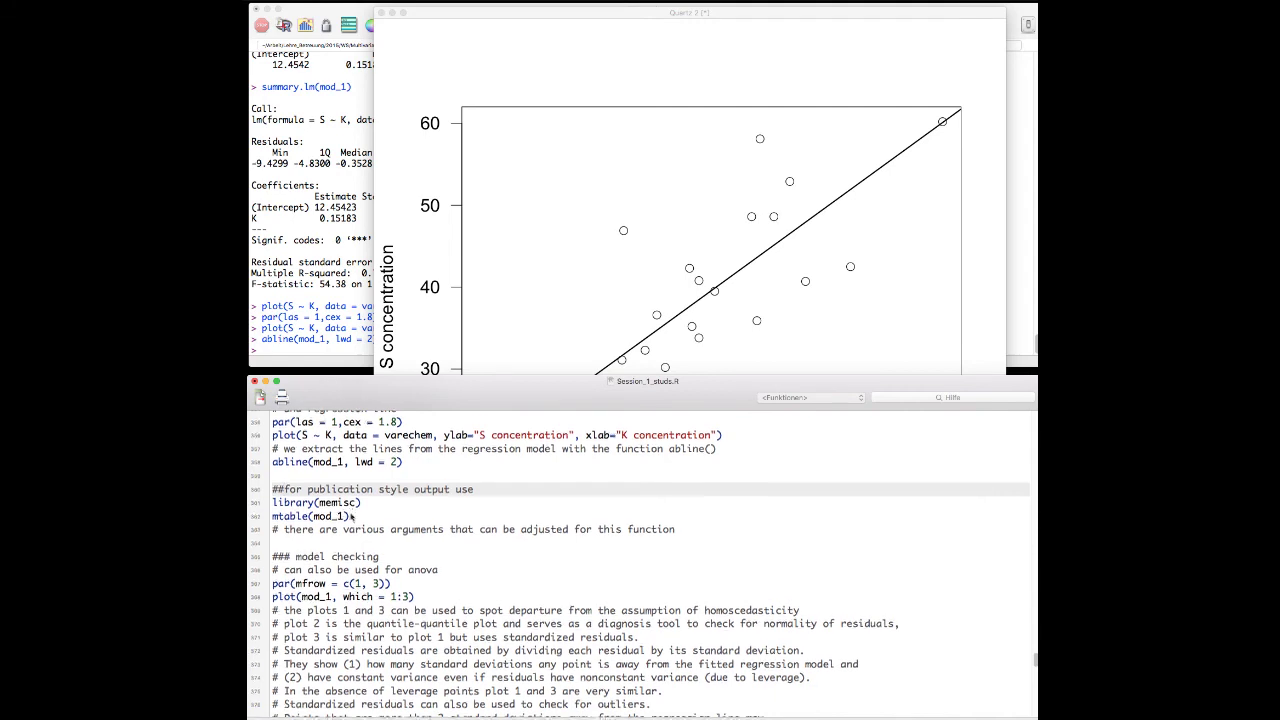
pyautogui.scroll(-5, 349, 516)
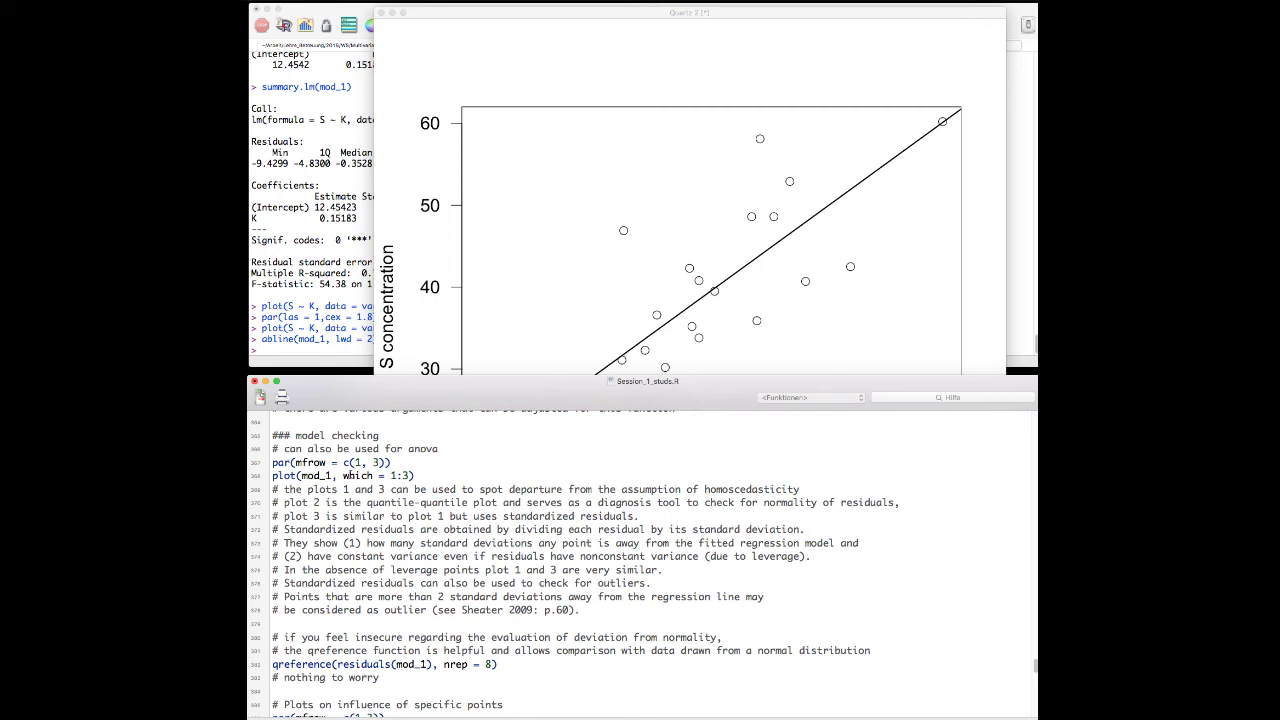
pyautogui.click(274, 462)
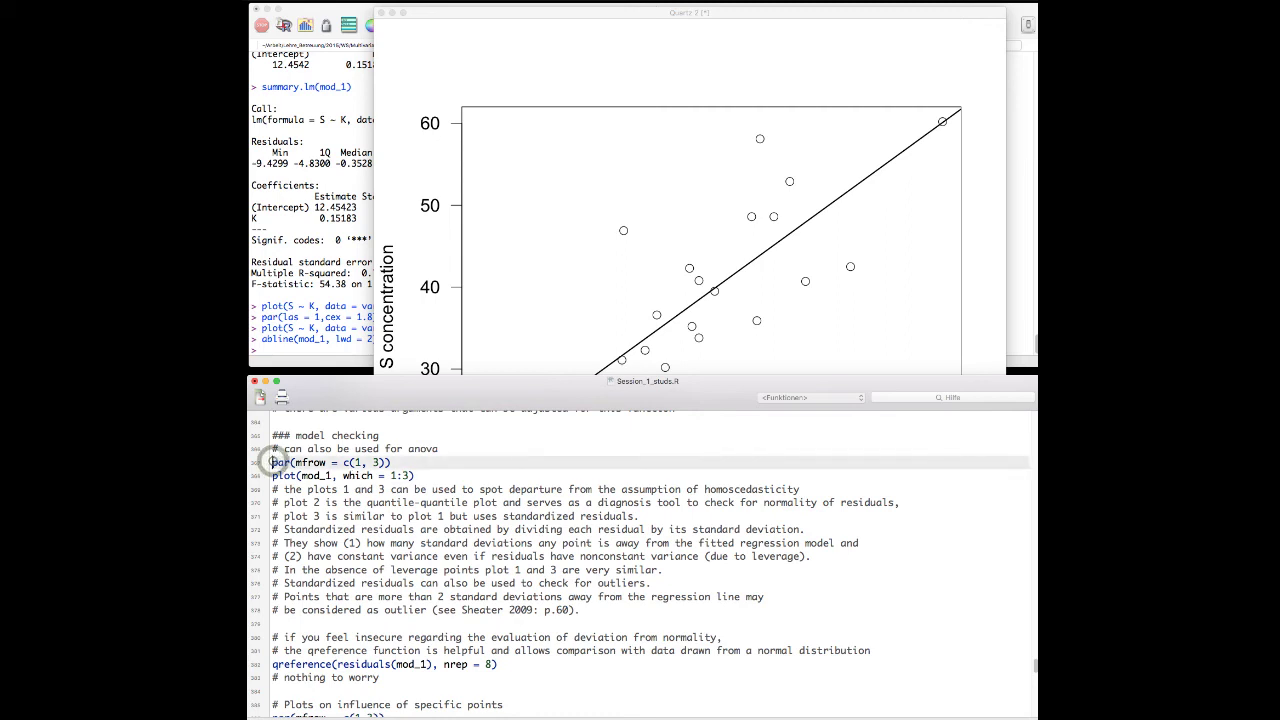
pyautogui.moveTo(274, 462); pyautogui.dragTo(391, 461)
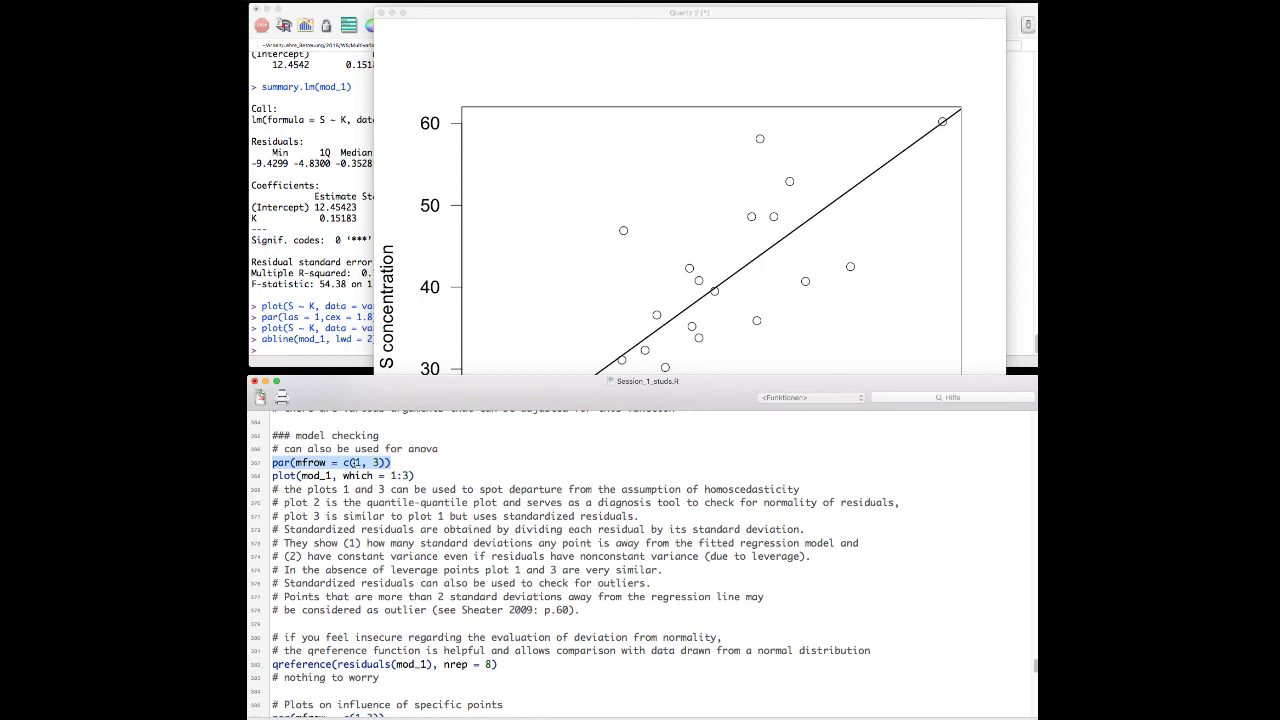
pyautogui.doubleClick(570, 10)
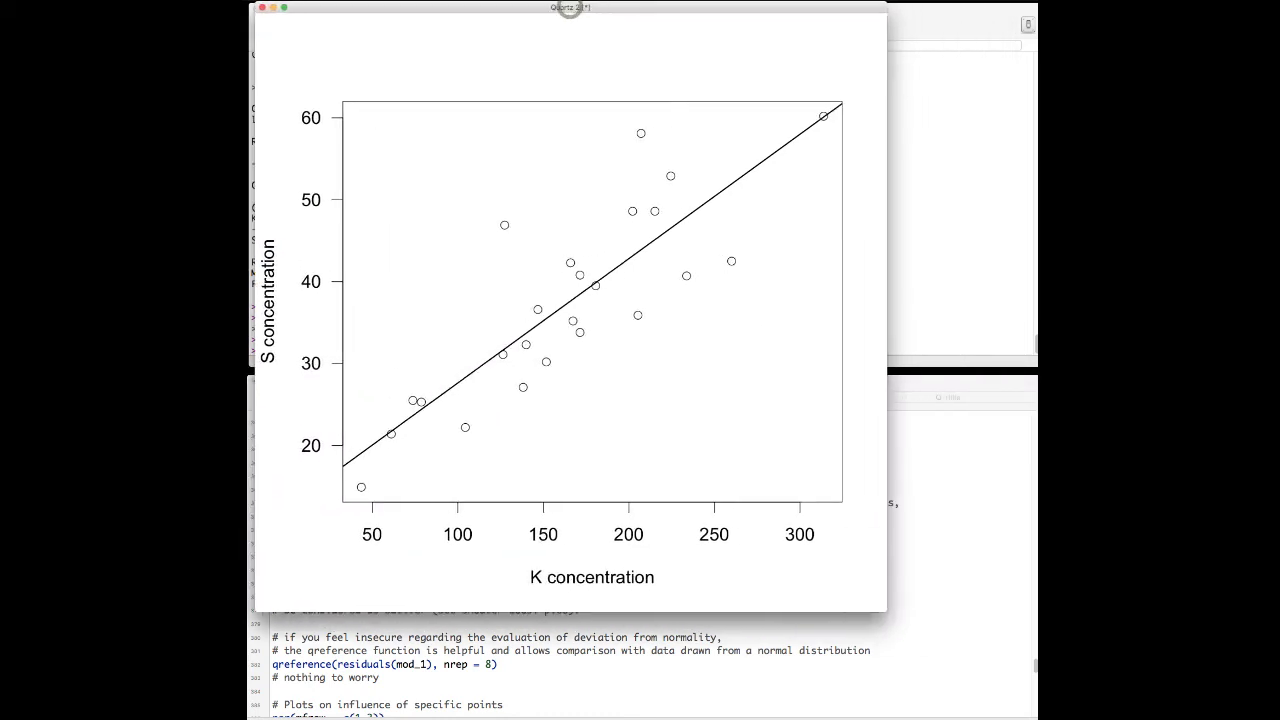
pyautogui.moveTo(887, 610); pyautogui.dragTo(1038, 401)
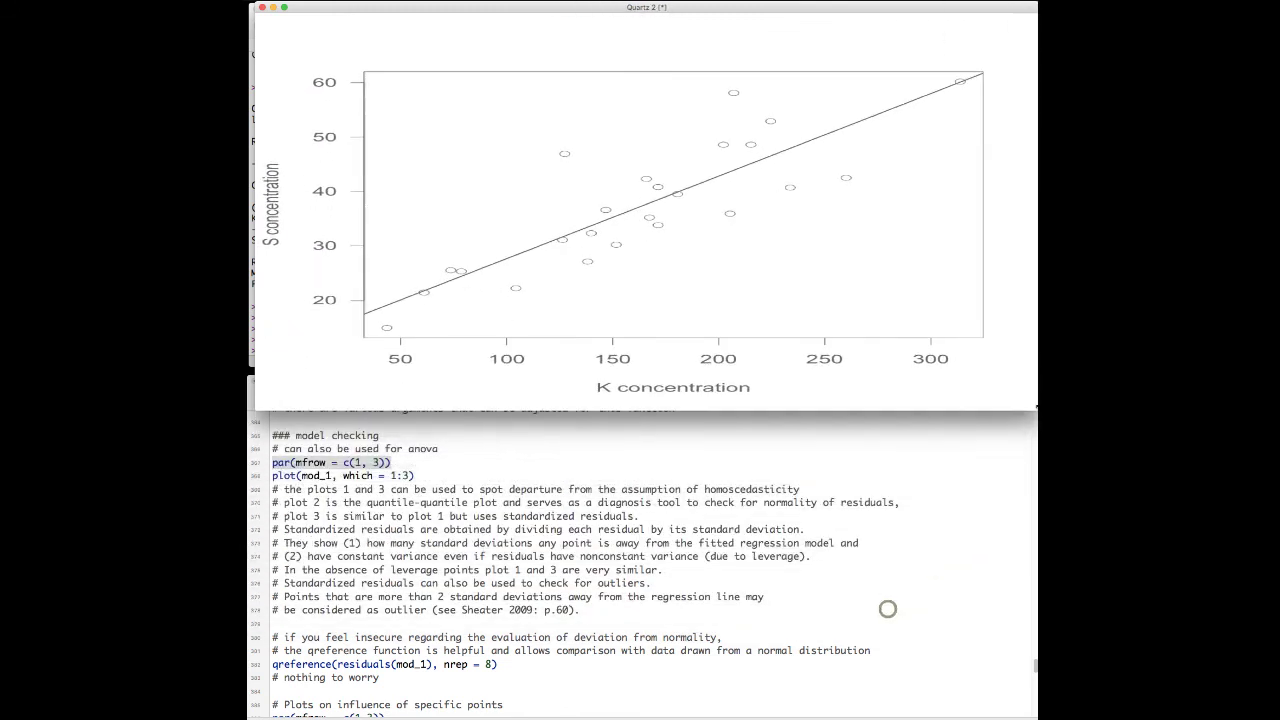
# Run par(mfrow = c(1, 3)) and plot(mod_1, which = 1:3) to draw three diagnostic plots side by side.
pyautogui.click(362, 462)
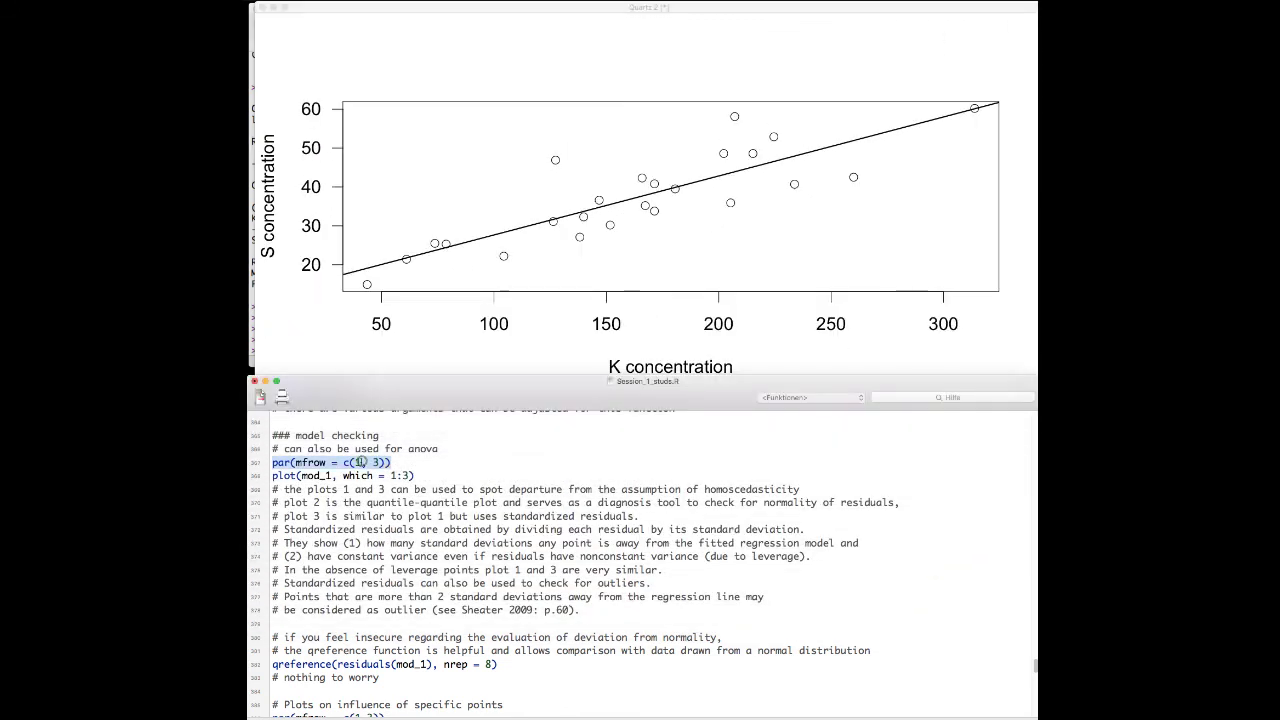
pyautogui.click(366, 462)
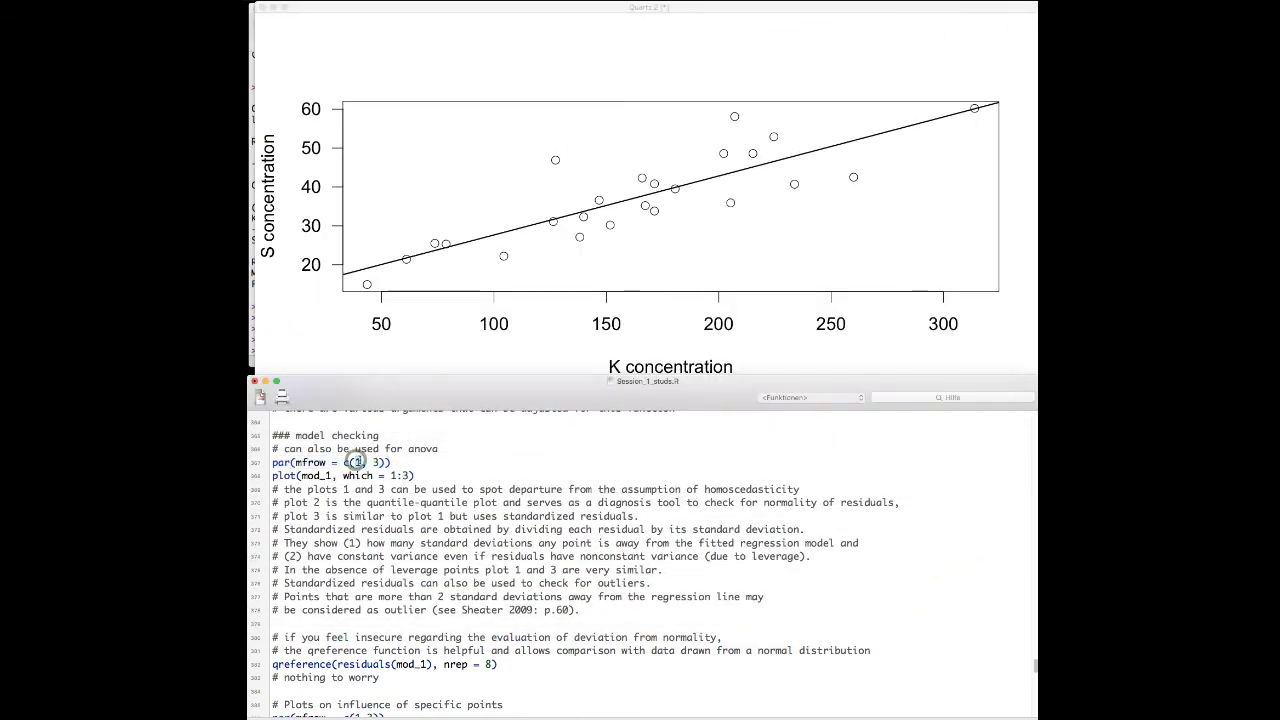
pyautogui.click(532, 251)
pyautogui.click(310, 462)
pyautogui.moveTo(272, 462); pyautogui.dragTo(435, 472)
pyautogui.press('super+Return')
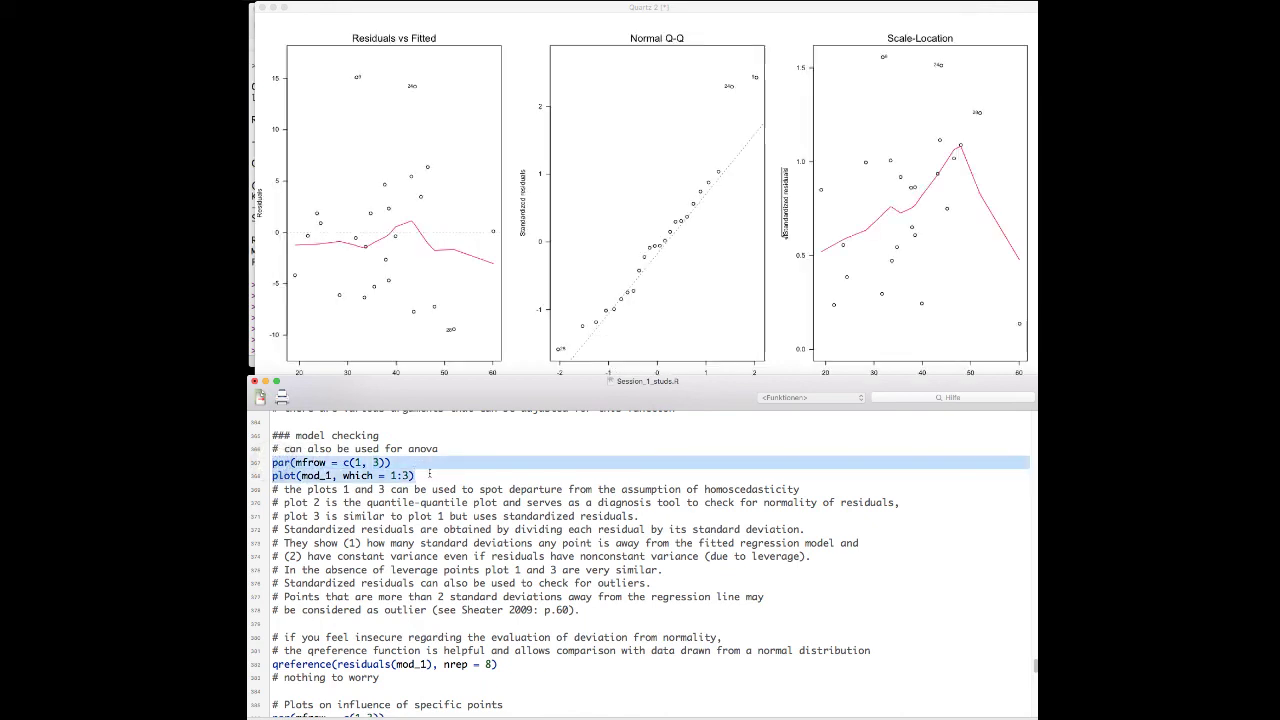
# Reduce the plot window's height, move it below the console toolbar, and examine the three diagnostic plots.
pyautogui.click(412, 245)
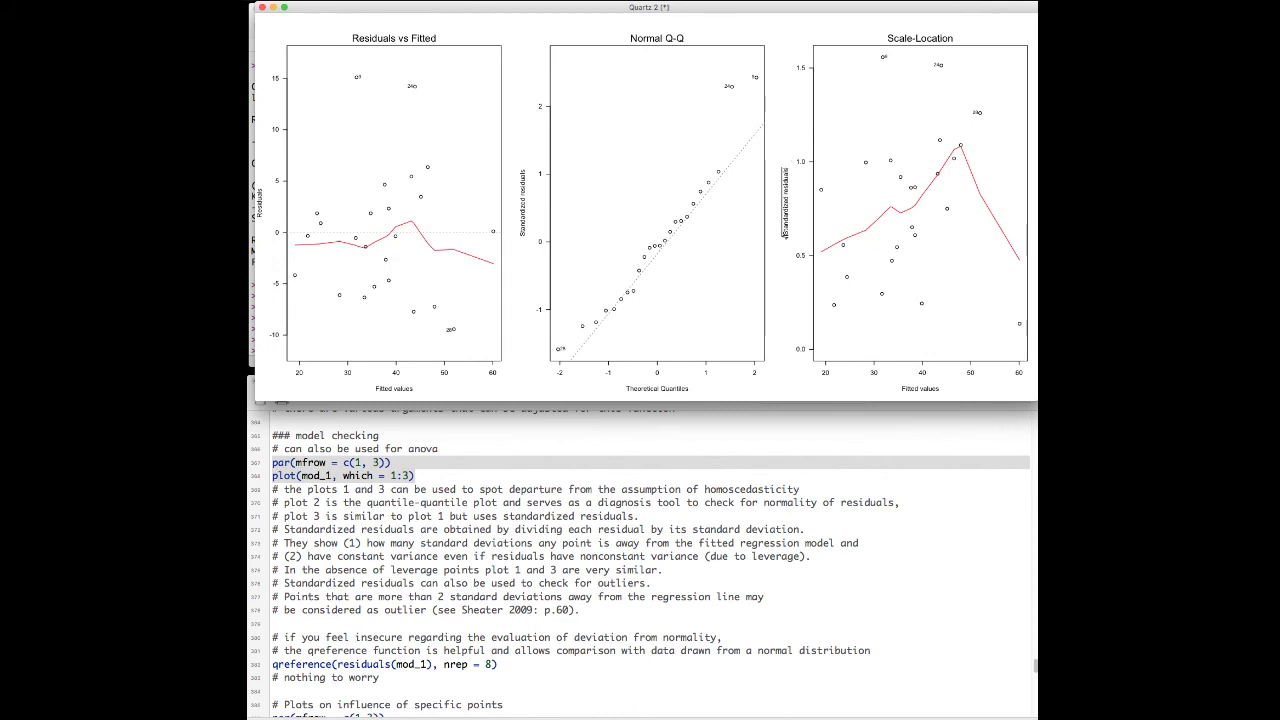
pyautogui.moveTo(1033, 399); pyautogui.dragTo(1033, 337)
pyautogui.moveTo(757, 8); pyautogui.dragTo(747, 74)
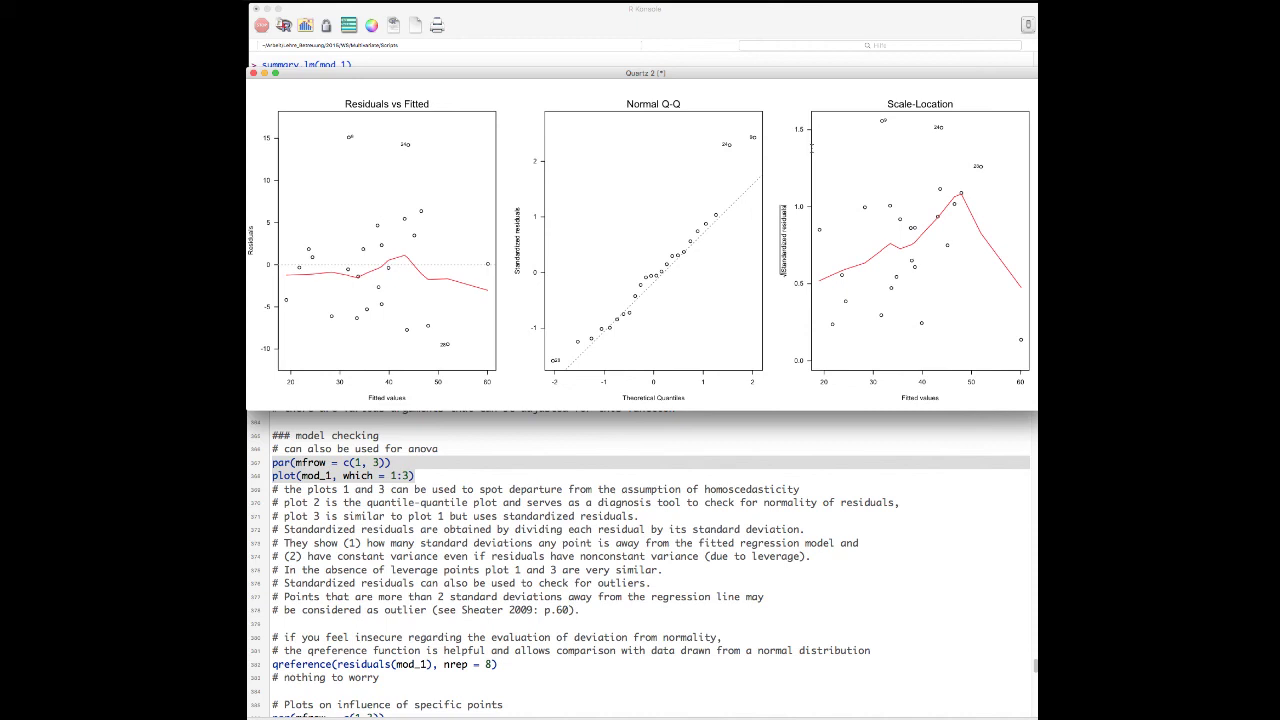
pyautogui.click(811, 150)
# Run qreference(residuals(mod_1), nrep = 8) and compare the model residuals with the normal reference panels.
pyautogui.click(457, 497)
pyautogui.scroll(-3, 457, 497)
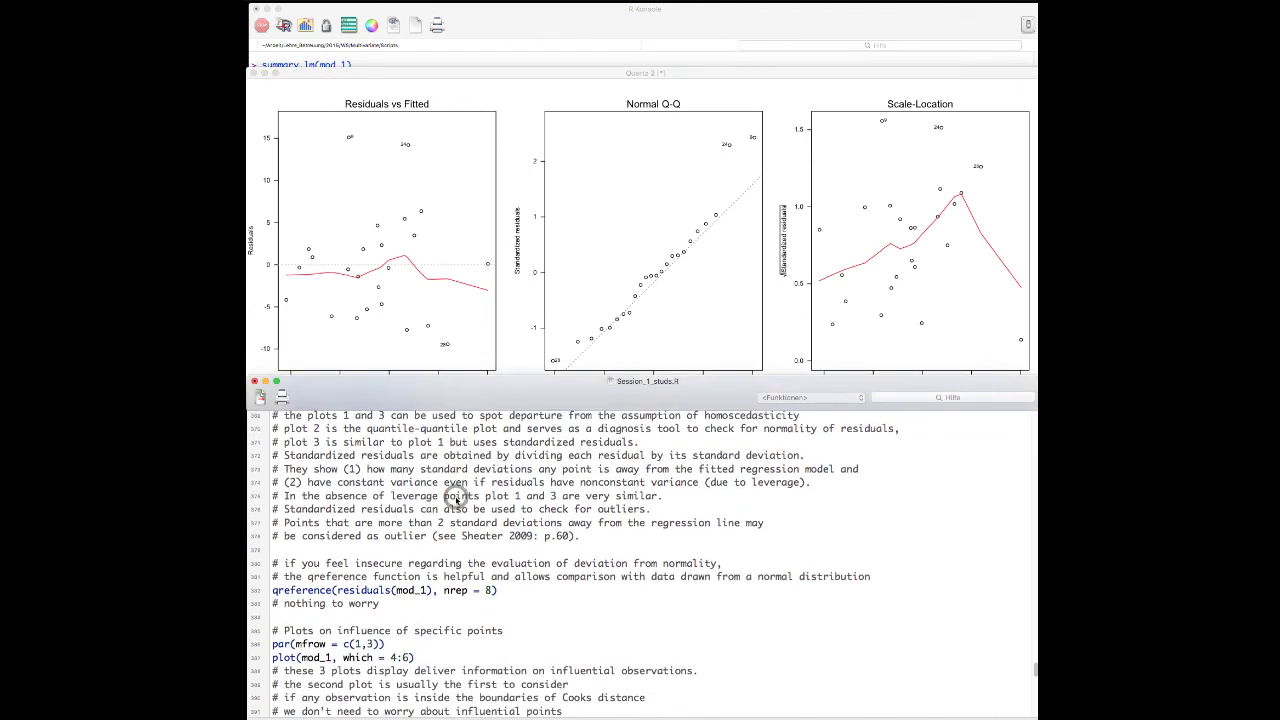
pyautogui.click(366, 551)
pyautogui.press('super+Return')
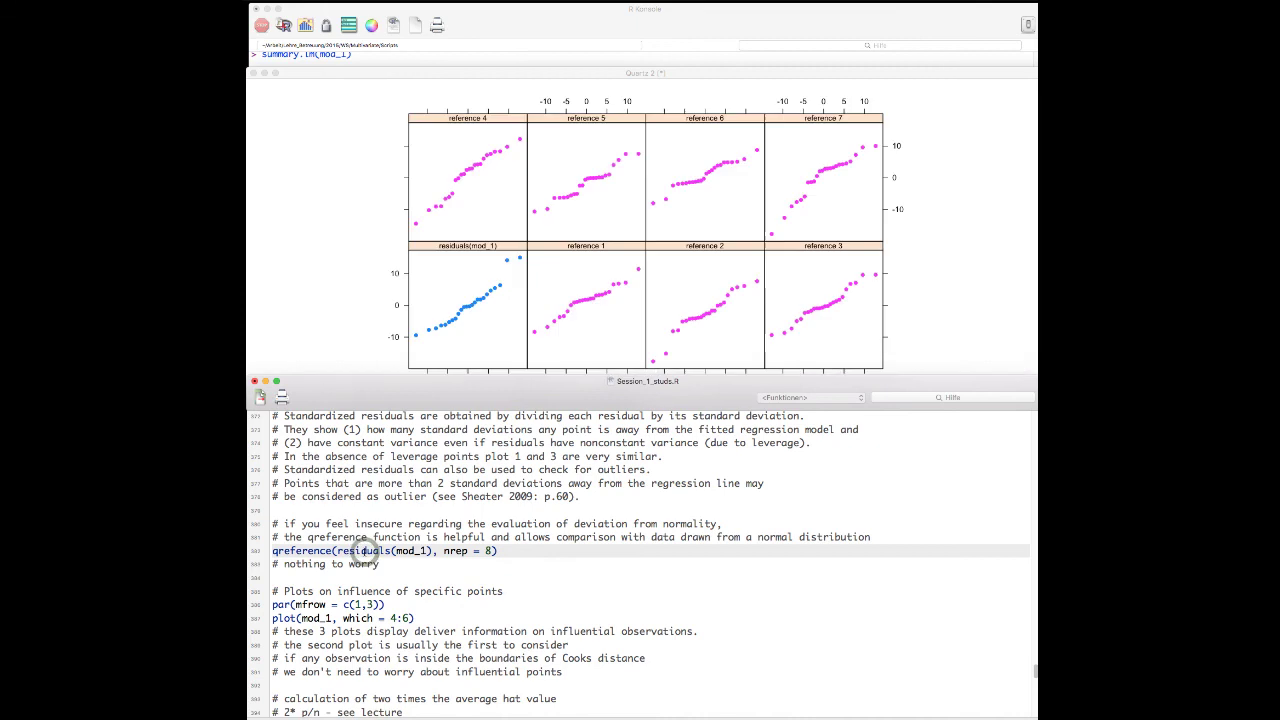
pyautogui.click(603, 295)
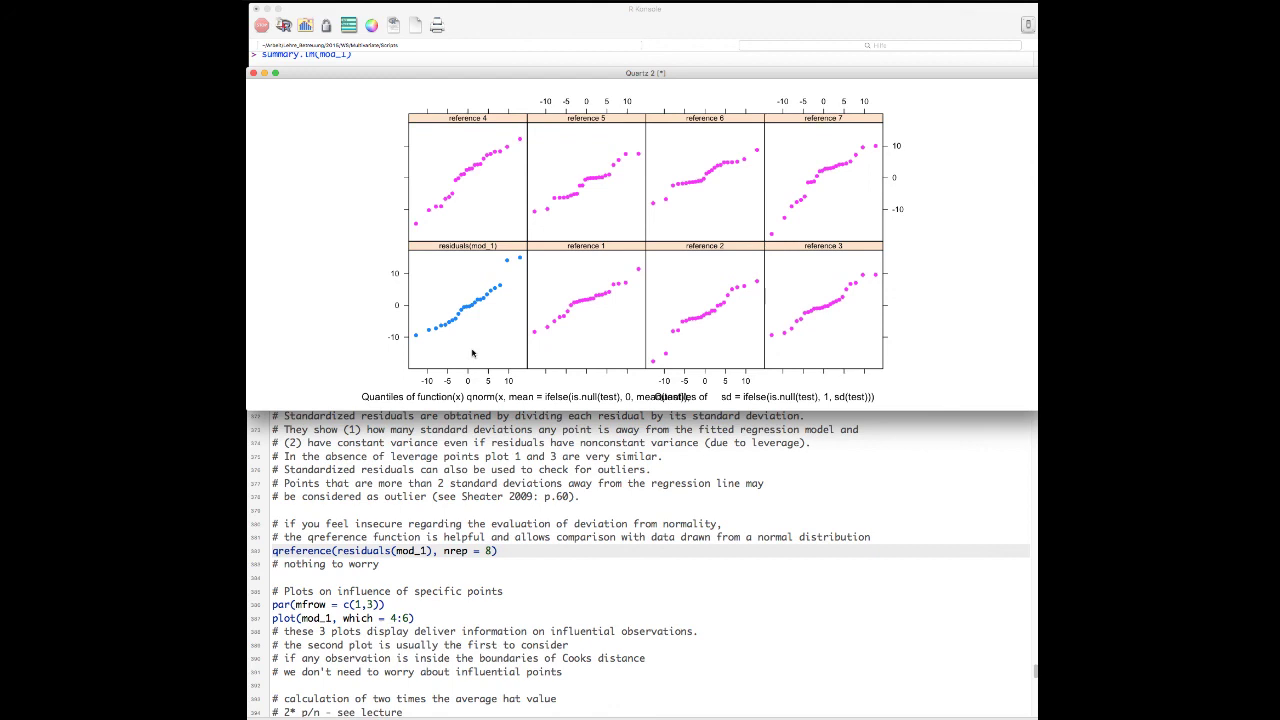
# Run par(mfrow = c(1,3)) and plot(mod_1, which = 4:6), and examine the Cook's distance and leverage plots.
pyautogui.click(490, 517)
pyautogui.scroll(-3, 490, 517)
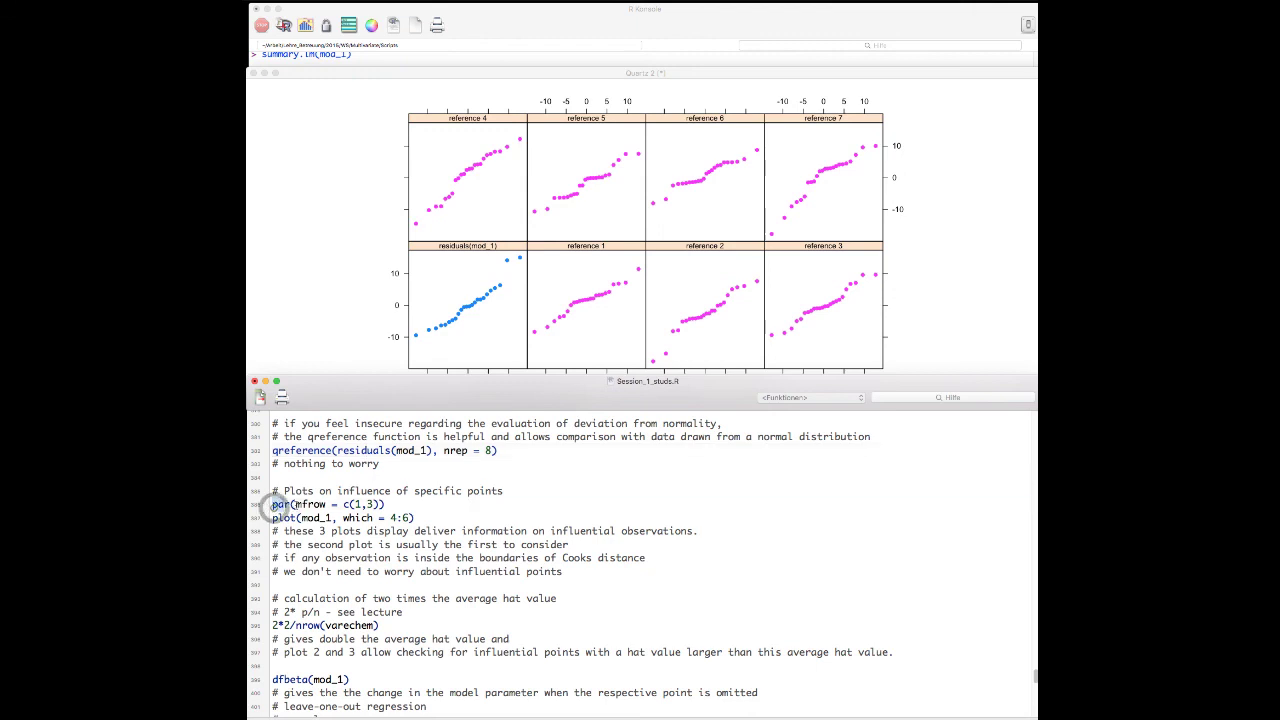
pyautogui.hotkey('shift', 'Down')
pyautogui.hotkey('shift', 'Down')
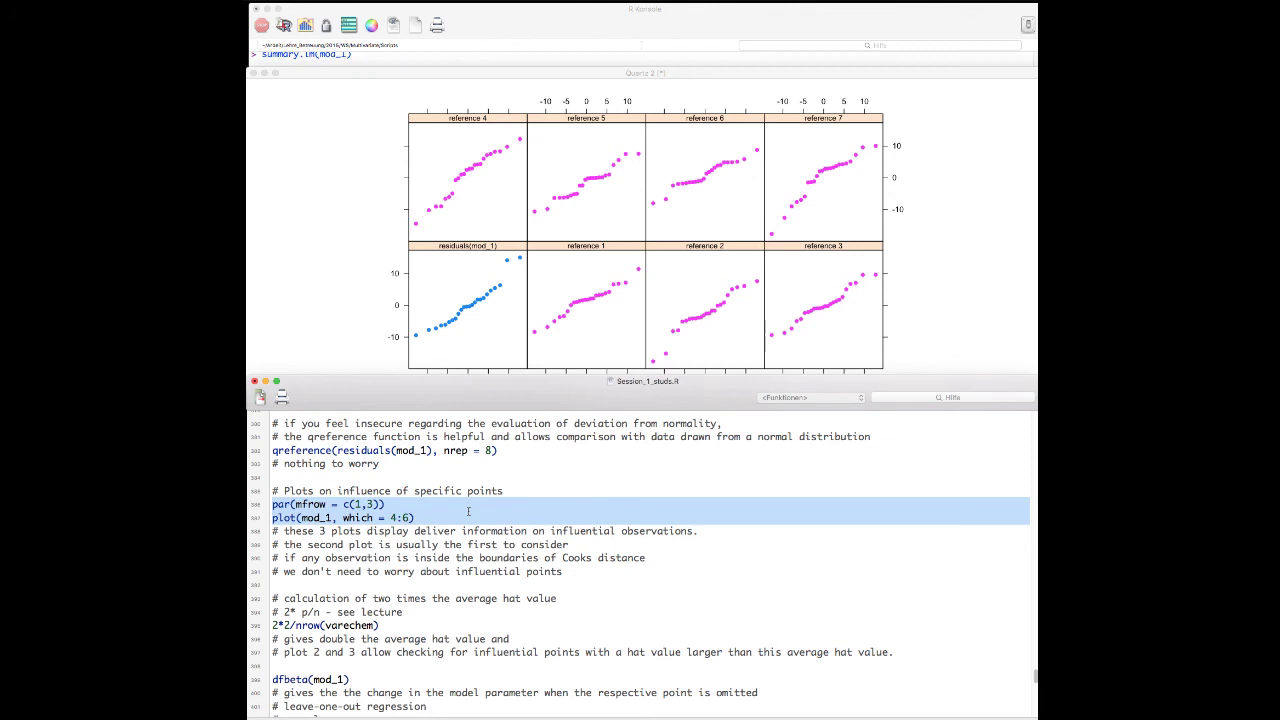
pyautogui.press('super+Return')
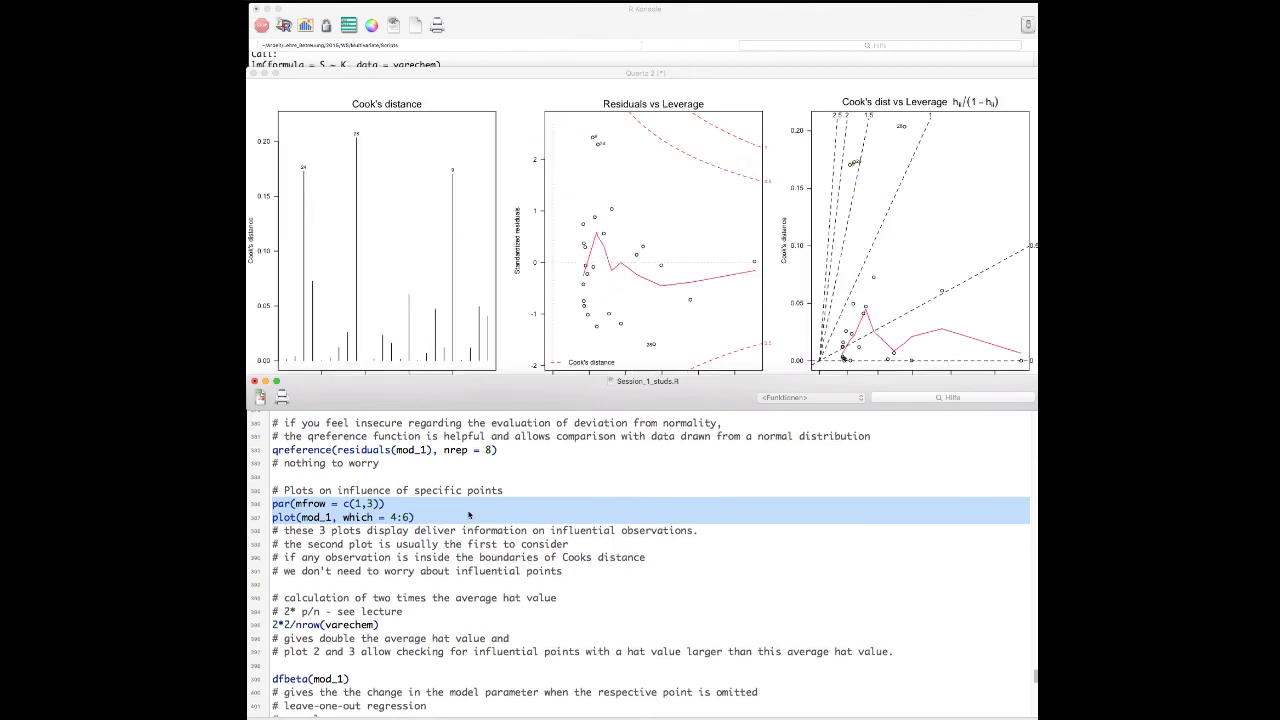
pyautogui.click(590, 270)
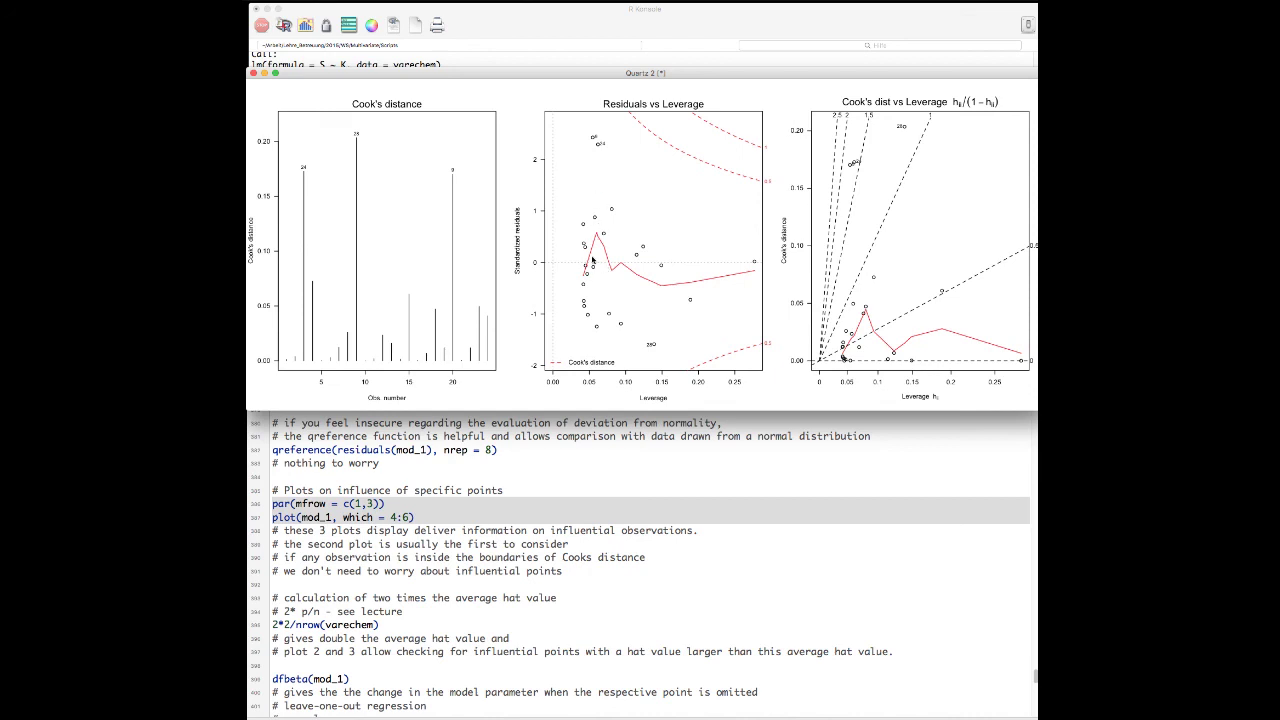
# Run 2*2/nrow(varechem) to calculate twice the average hat value and check the result in the console.
pyautogui.click(461, 512)
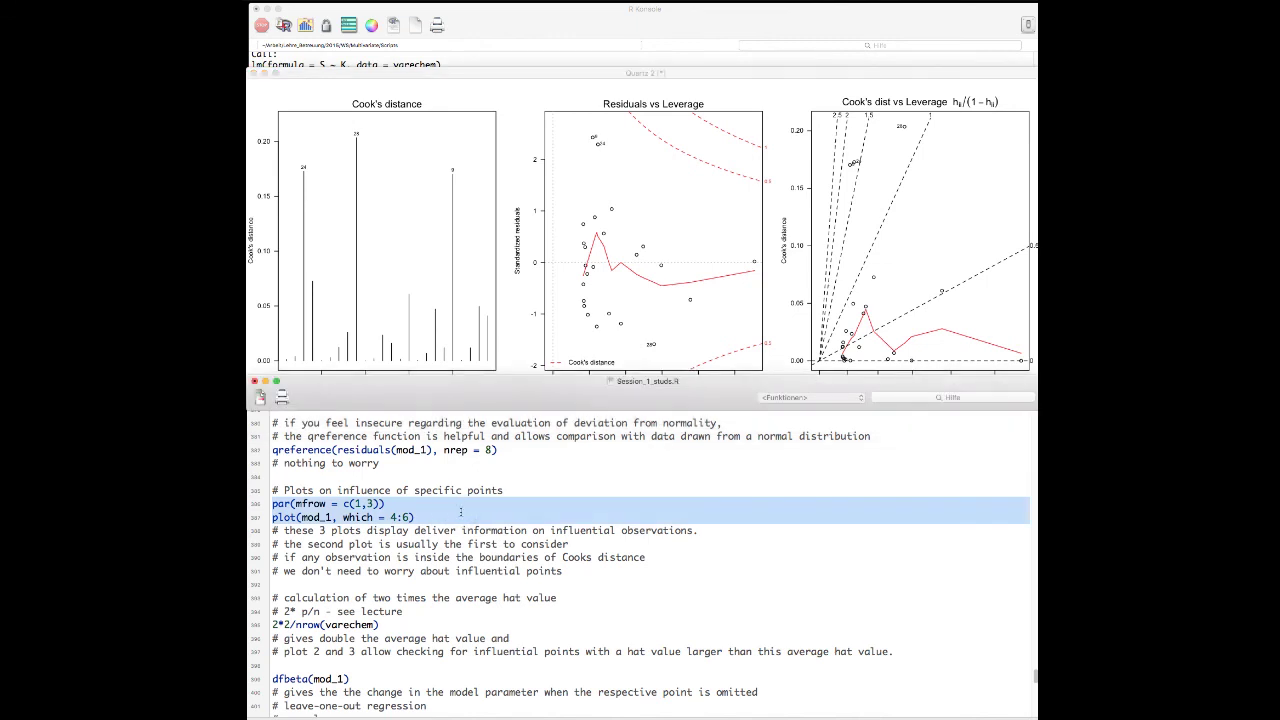
pyautogui.scroll(-3, 461, 512)
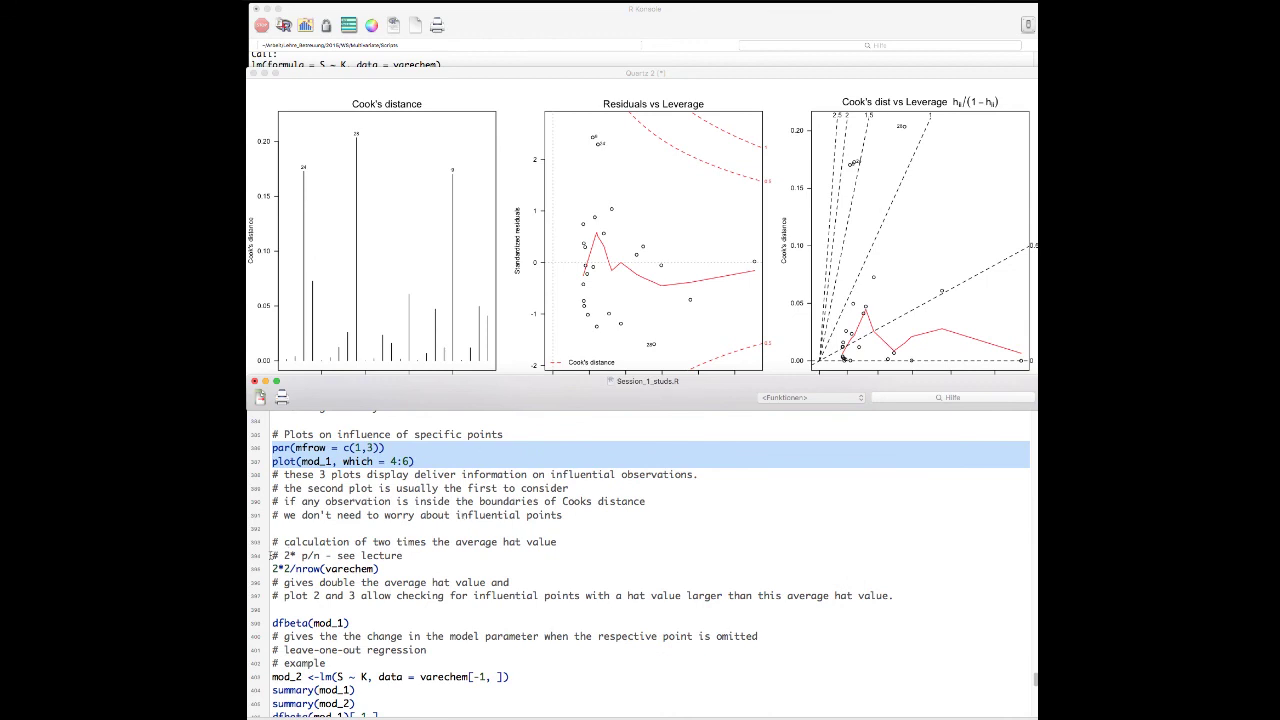
pyautogui.click(270, 568)
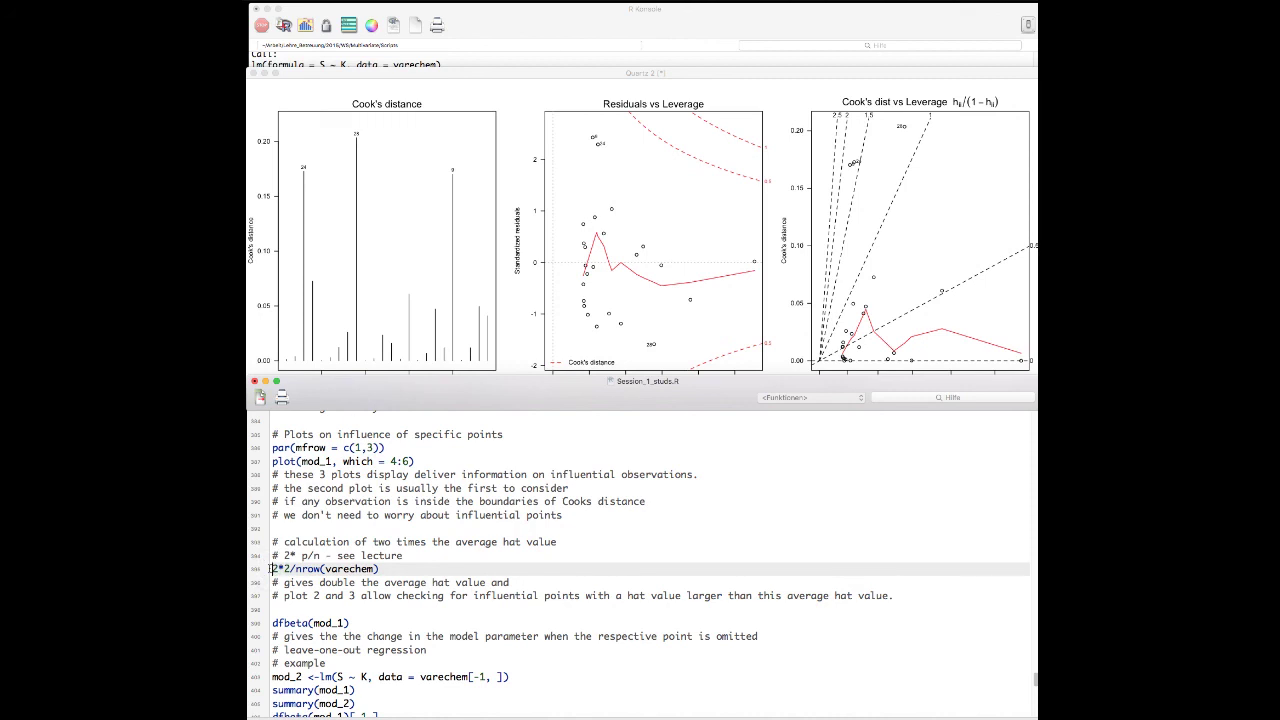
pyautogui.press('super+Return')
pyautogui.click(764, 36)
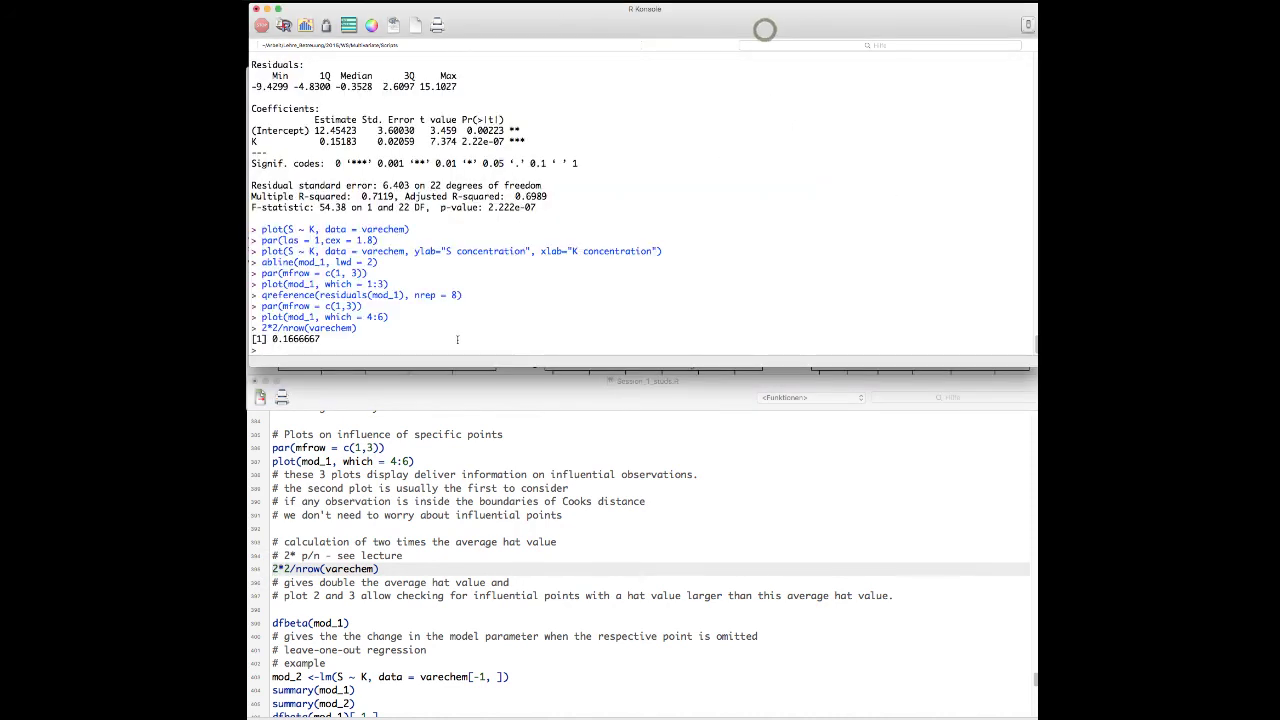
pyautogui.click(332, 337)
# Compare the leverage values in the influence plots with the calculated hat value threshold in the console.
pyautogui.click(305, 556)
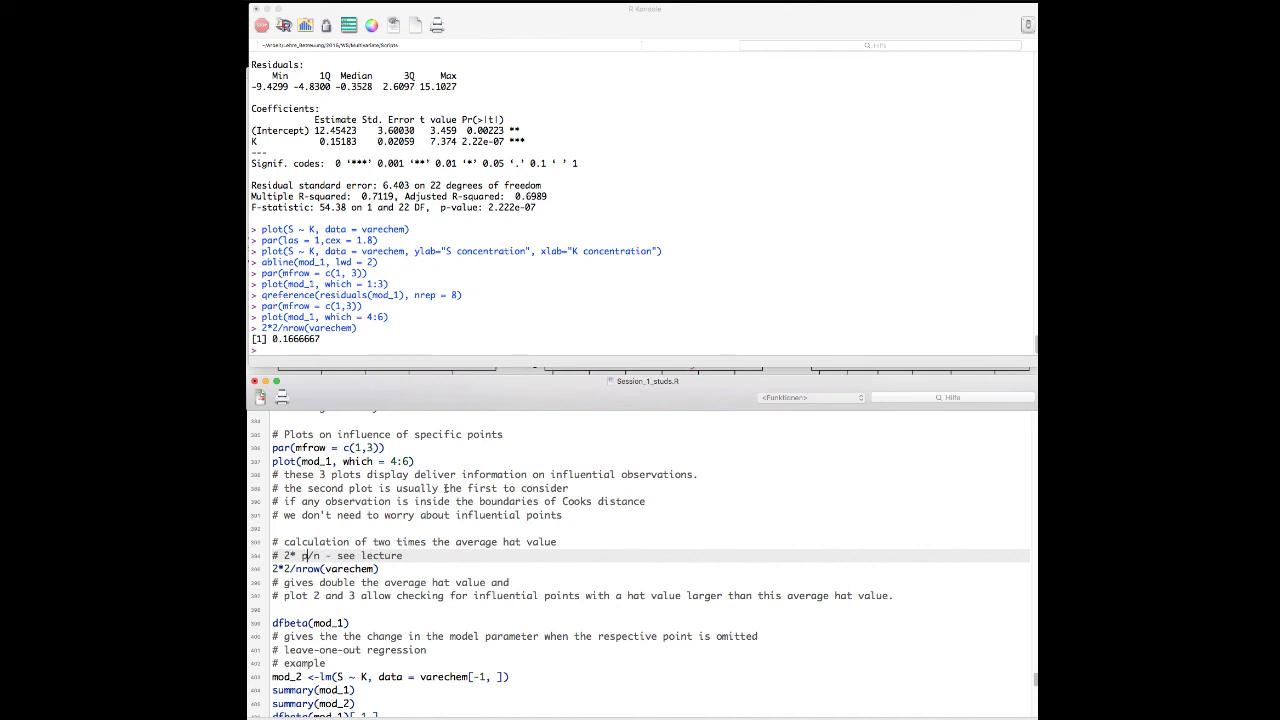
pyautogui.click(513, 371)
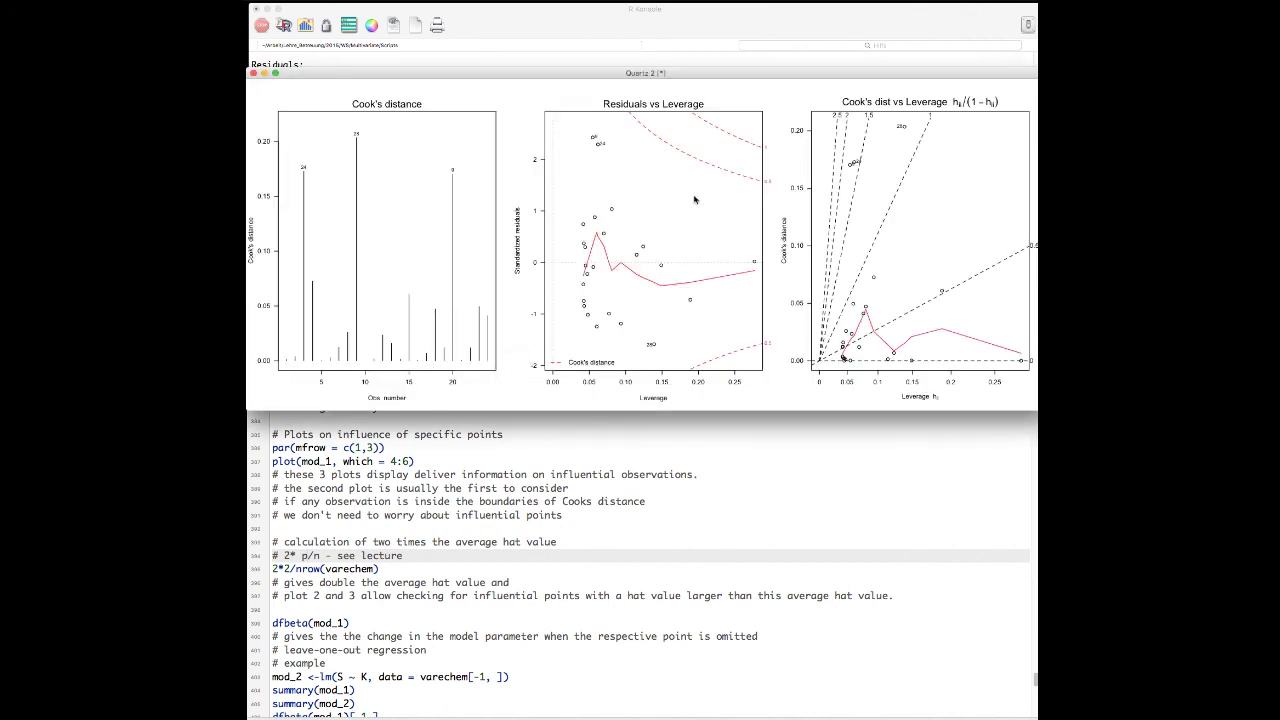
pyautogui.click(594, 23)
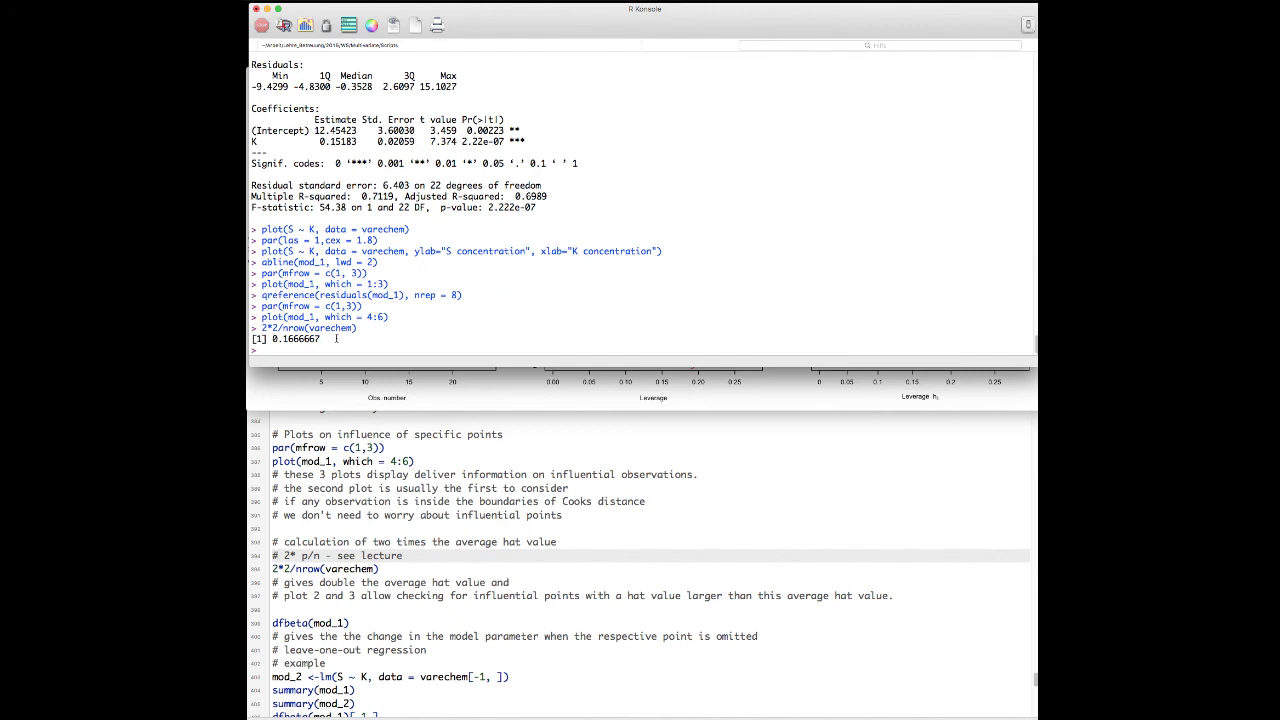
# Run dfbeta(mod_1) from the script and view the parameter changes for each omitted point in the console.
pyautogui.click(630, 398)
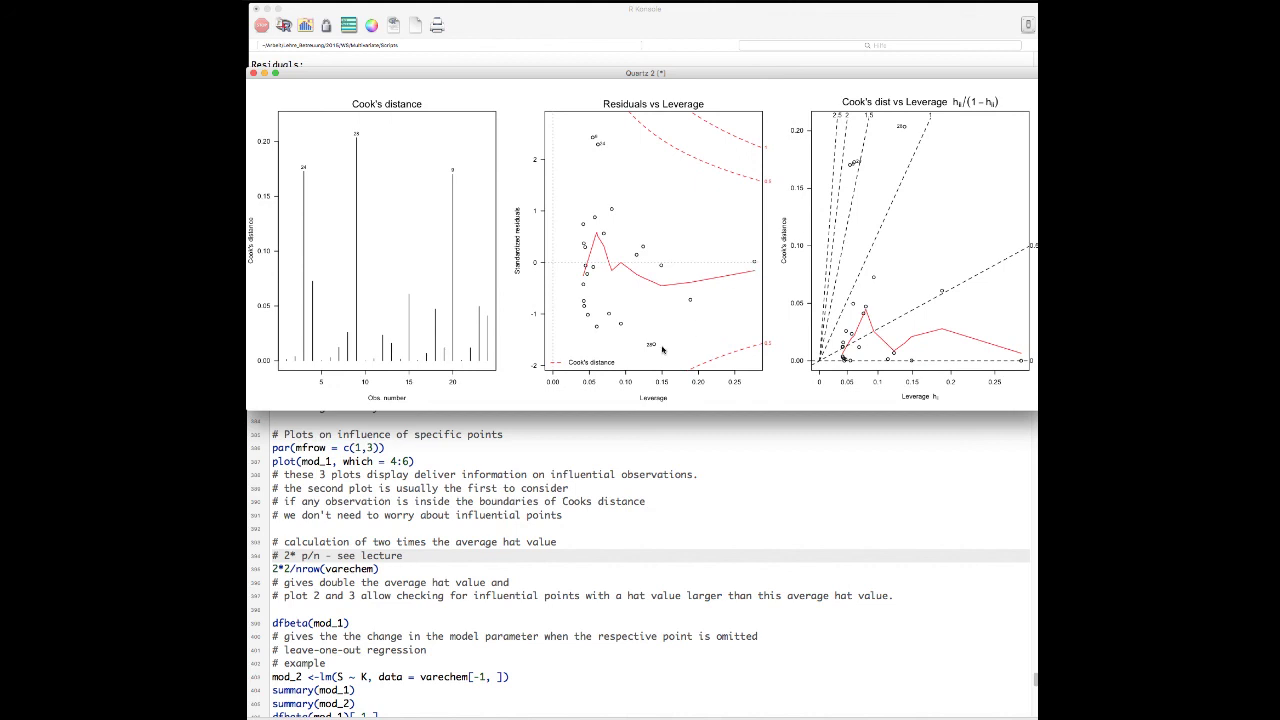
pyautogui.click(395, 569)
pyautogui.scroll(-5, 395, 572)
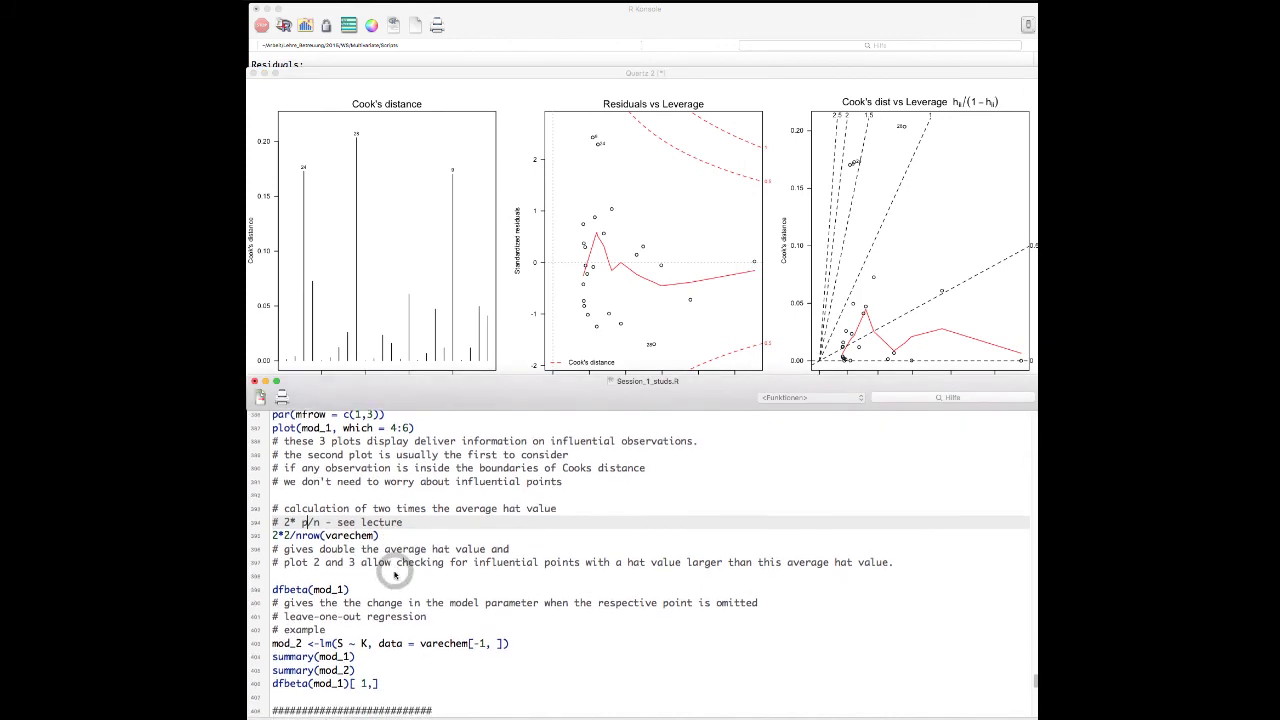
pyautogui.scroll(1, 395, 575)
pyautogui.click(330, 508)
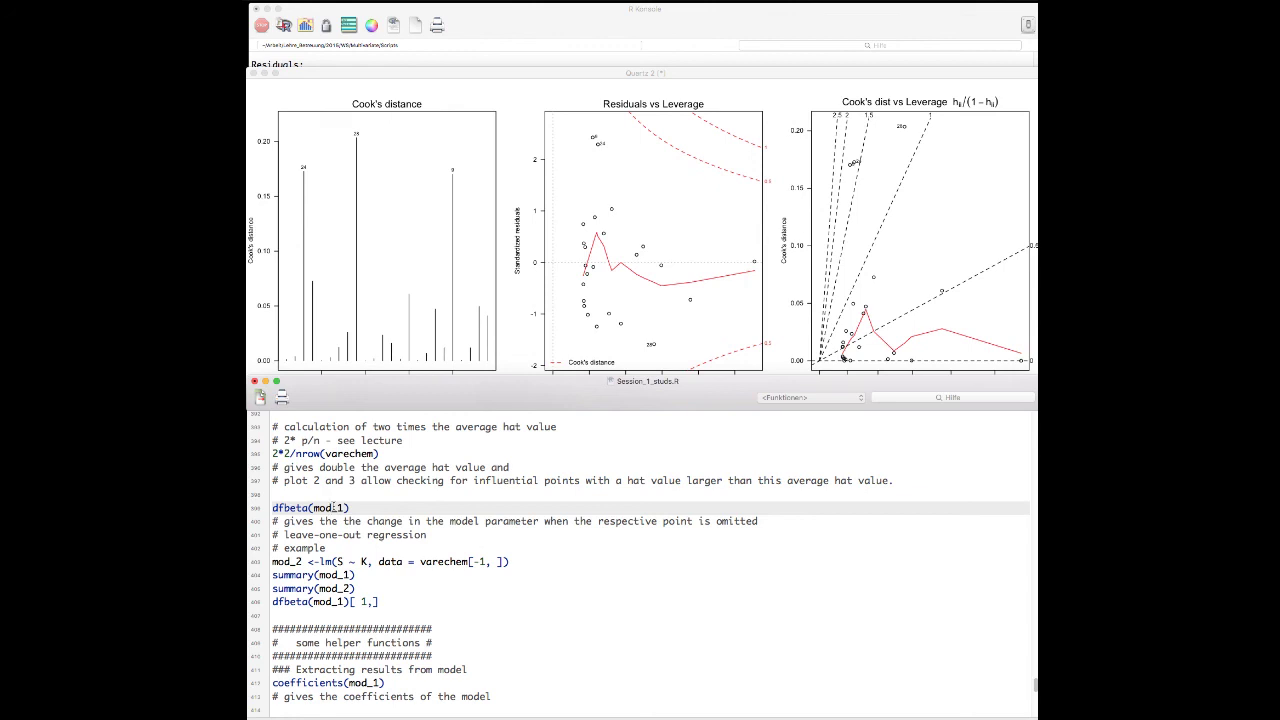
pyautogui.click(333, 507)
pyautogui.press('super+Return')
pyautogui.click(650, 27)
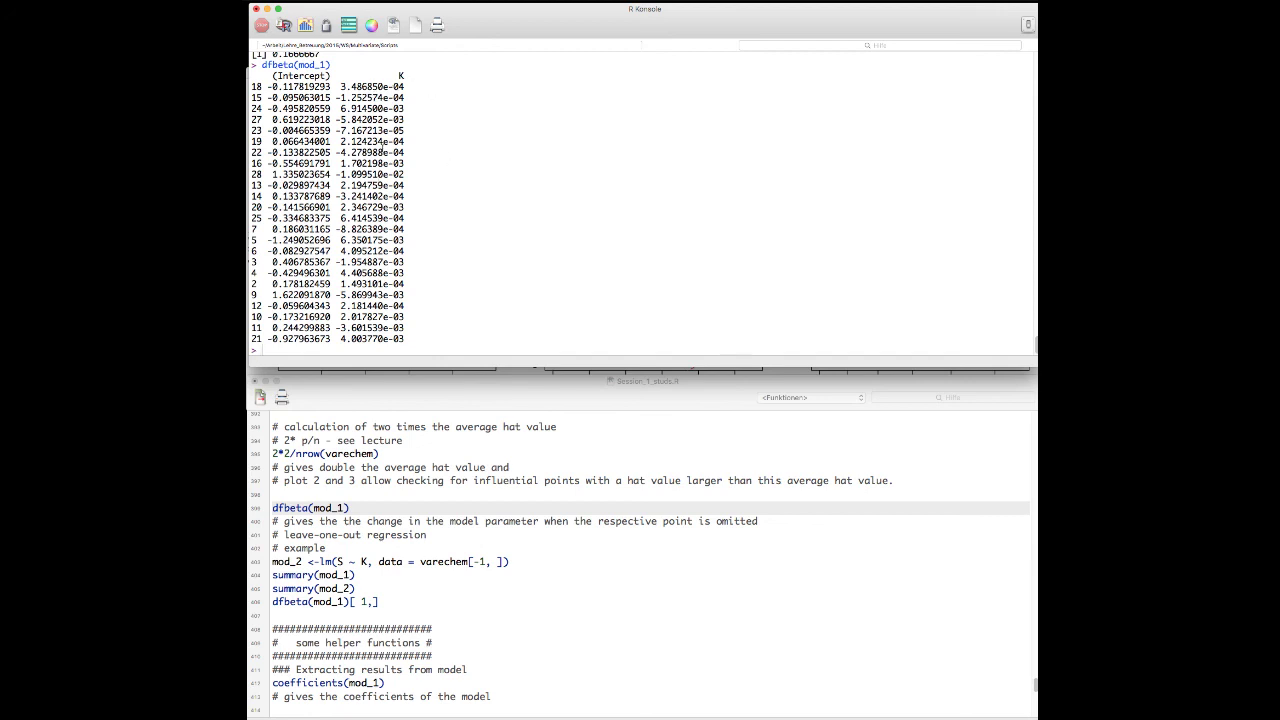
# Run summary(mod_1) and view its coefficient table in the console.
pyautogui.click(310, 577)
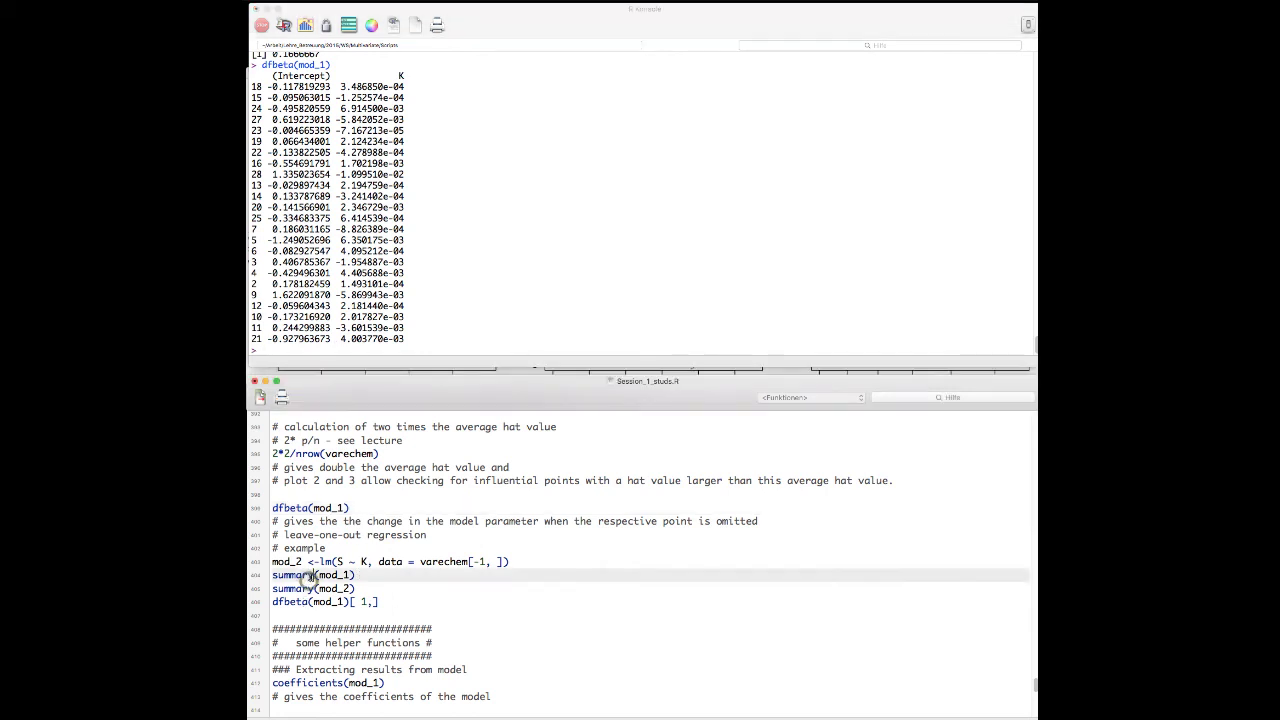
pyautogui.press('super+Return')
pyautogui.click(416, 292)
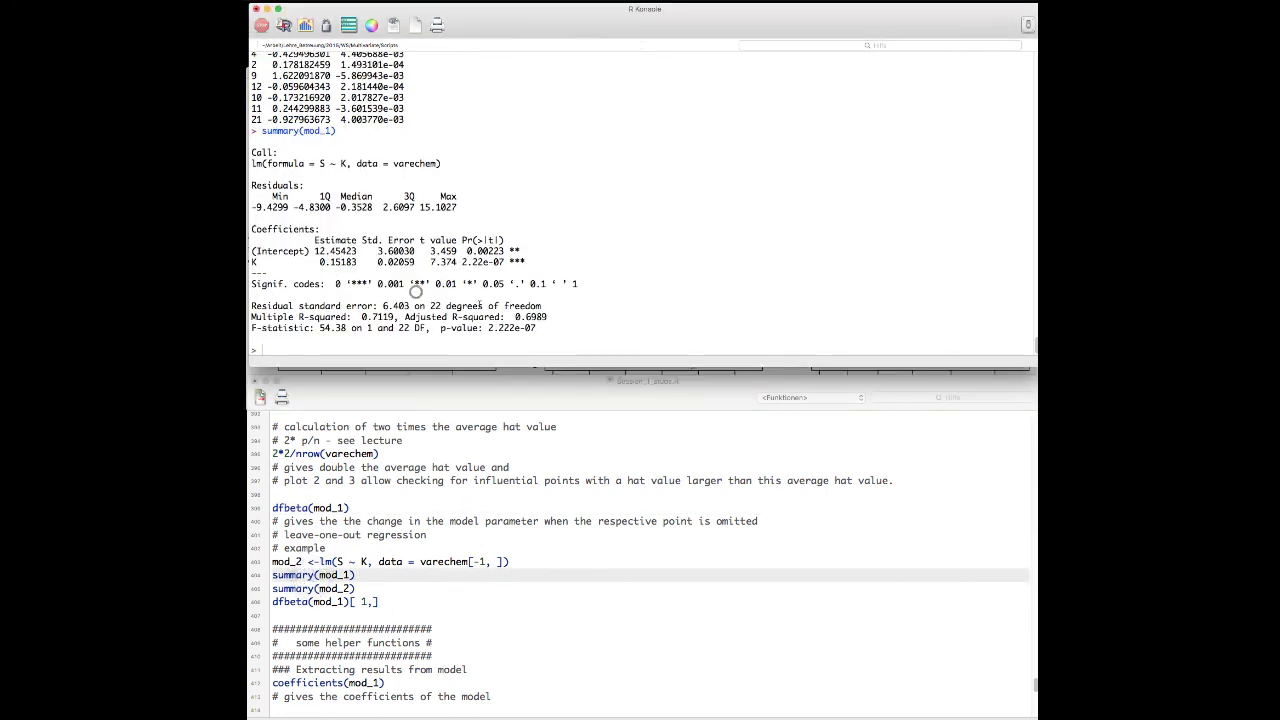
pyautogui.scroll(3, 416, 292)
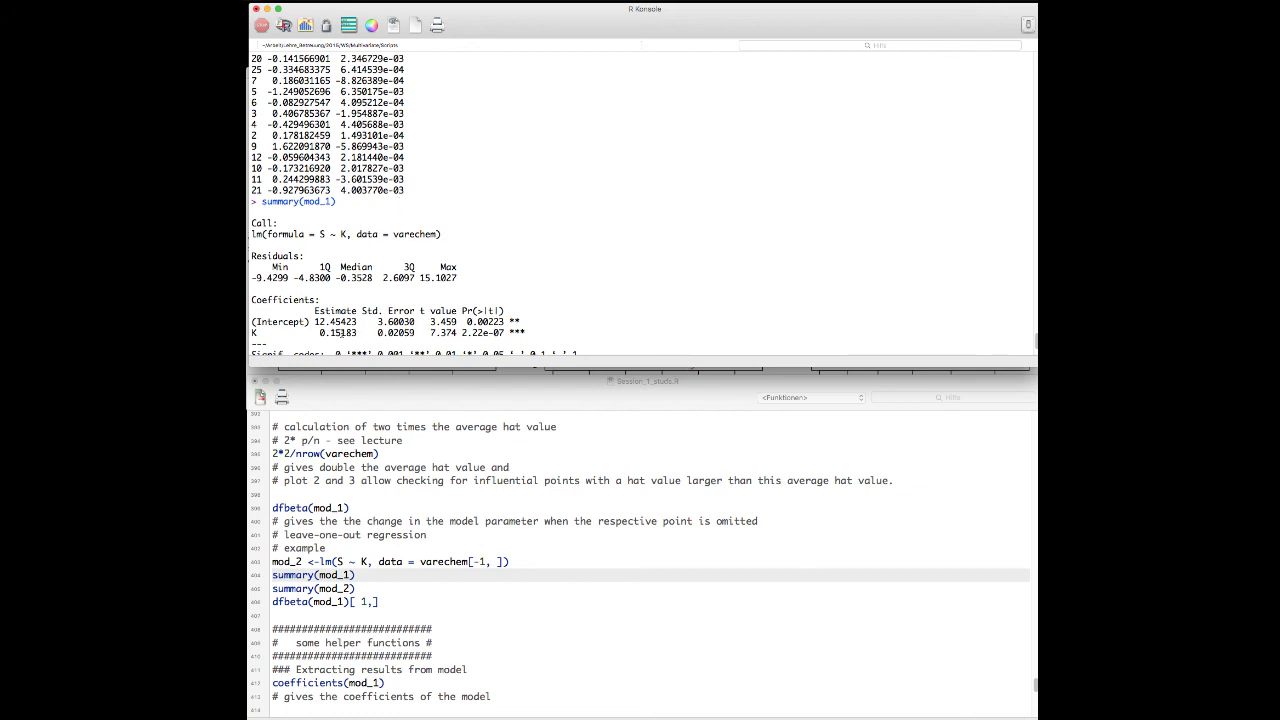
# Compare the K estimate in the mod_1 summary with the K column of the dfbeta output.
pyautogui.click(343, 333)
pyautogui.click(349, 334)
pyautogui.click(345, 332)
pyautogui.click(343, 333)
pyautogui.click(346, 333)
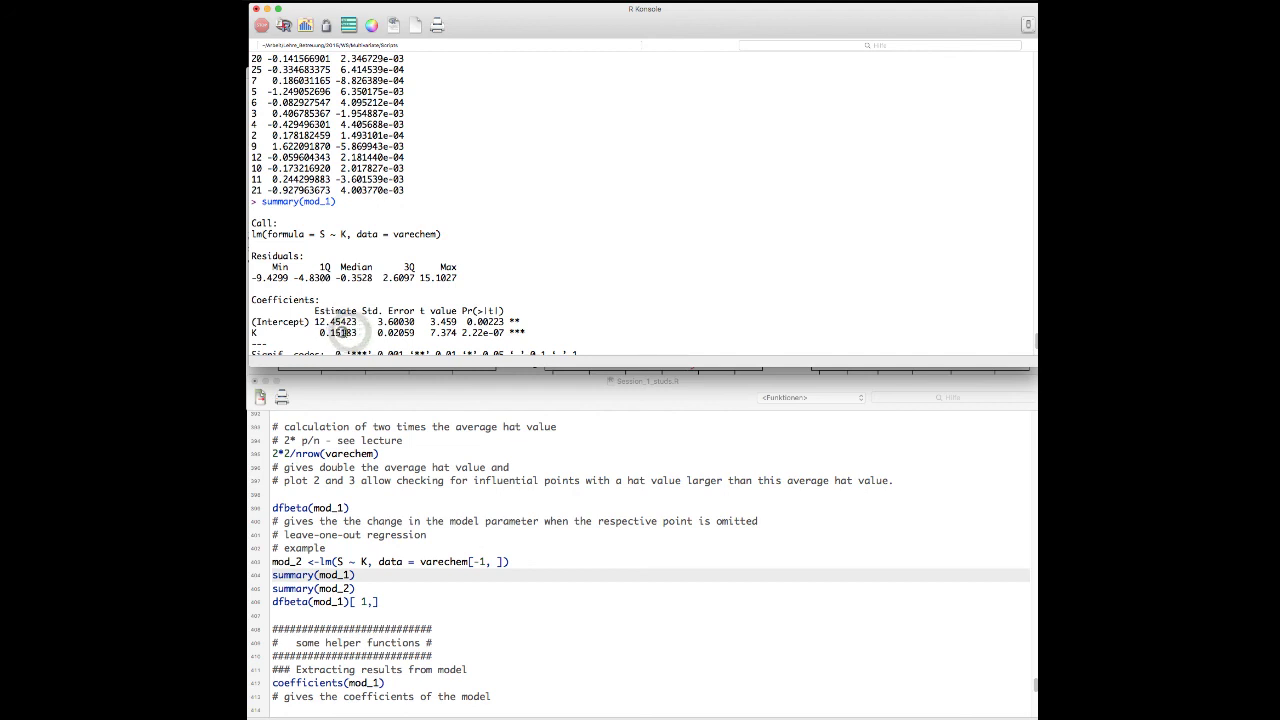
pyautogui.click(345, 333)
pyautogui.click(350, 334)
pyautogui.scroll(5, 397, 183)
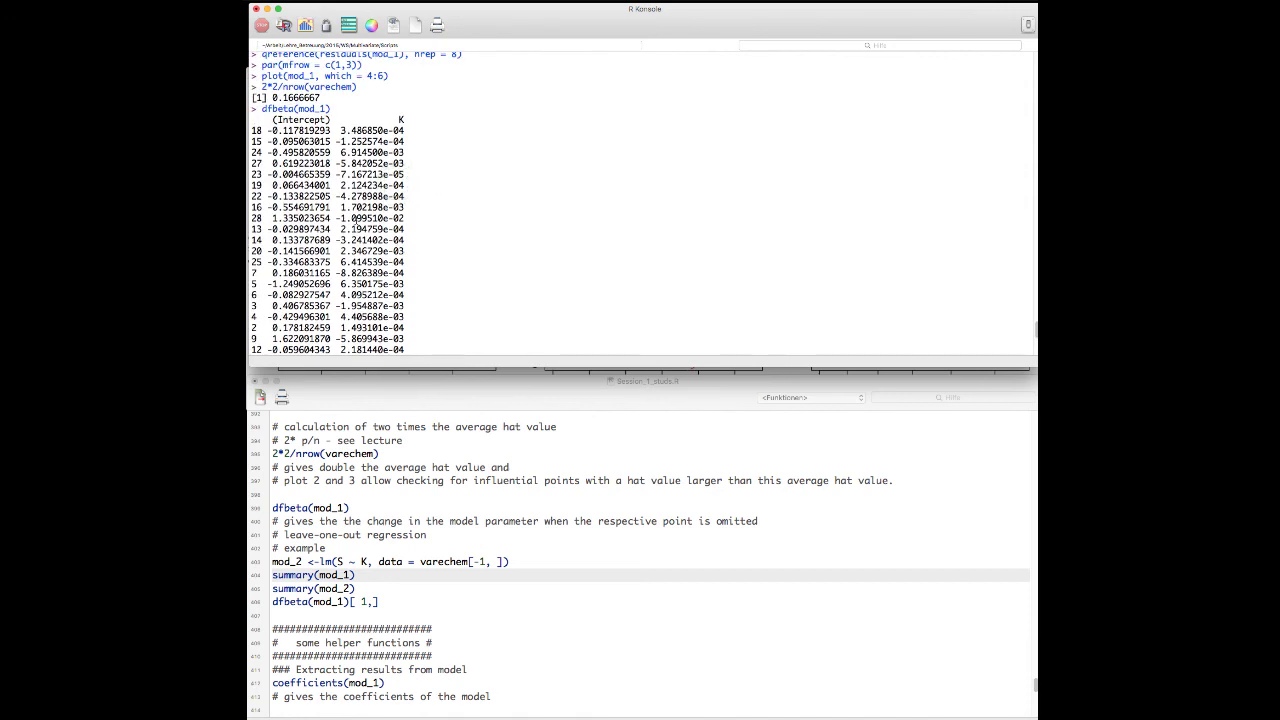
pyautogui.scroll(-5, 355, 220)
pyautogui.scroll(-3, 355, 220)
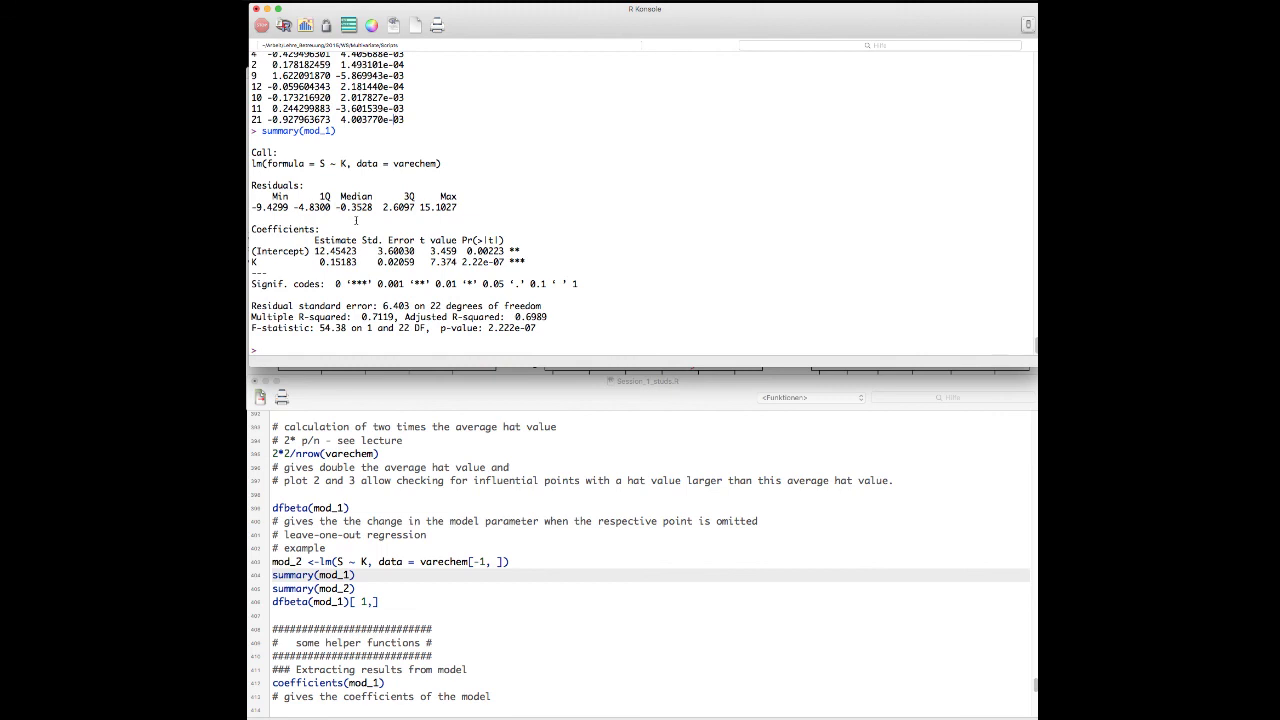
pyautogui.click(328, 262)
pyautogui.click(337, 261)
pyautogui.click(337, 262)
pyautogui.moveTo(331, 262); pyautogui.dragTo(343, 261)
pyautogui.click(343, 261)
# Compare the intercept estimate in the mod_1 summary with the intercept column of the dfbeta output.
pyautogui.click(322, 251)
pyautogui.scroll(5, 318, 256)
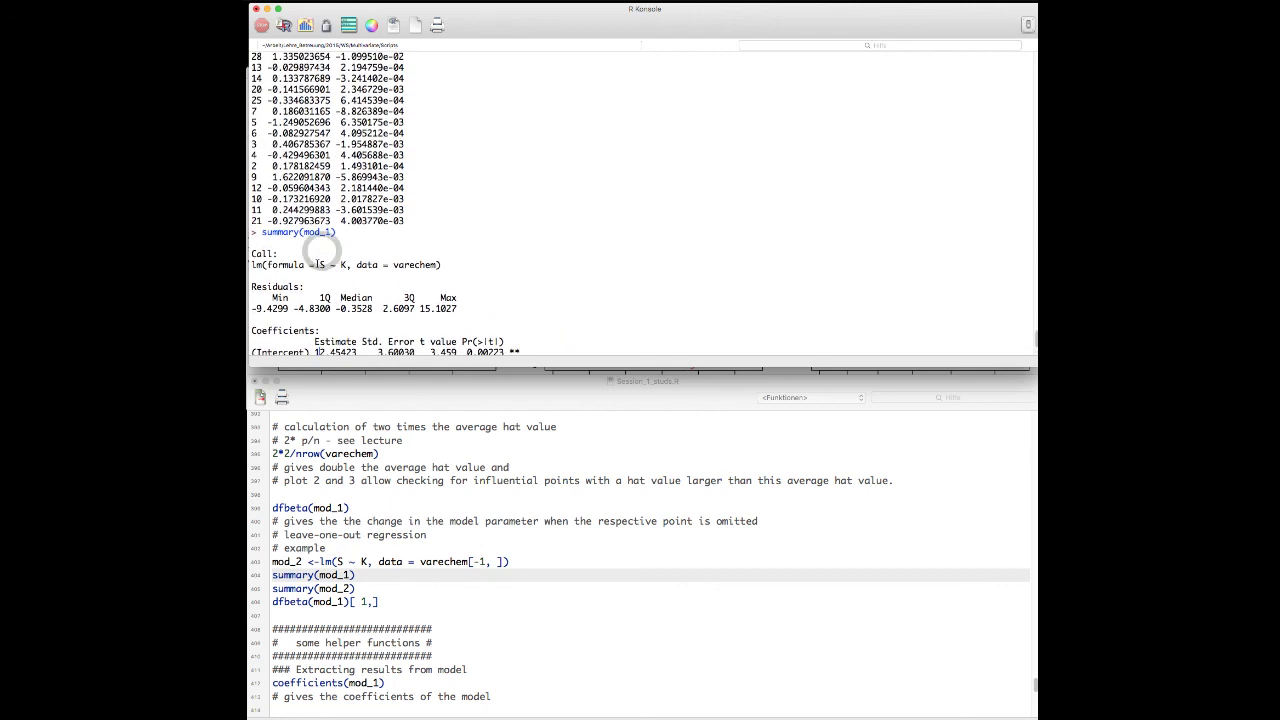
pyautogui.scroll(3, 318, 262)
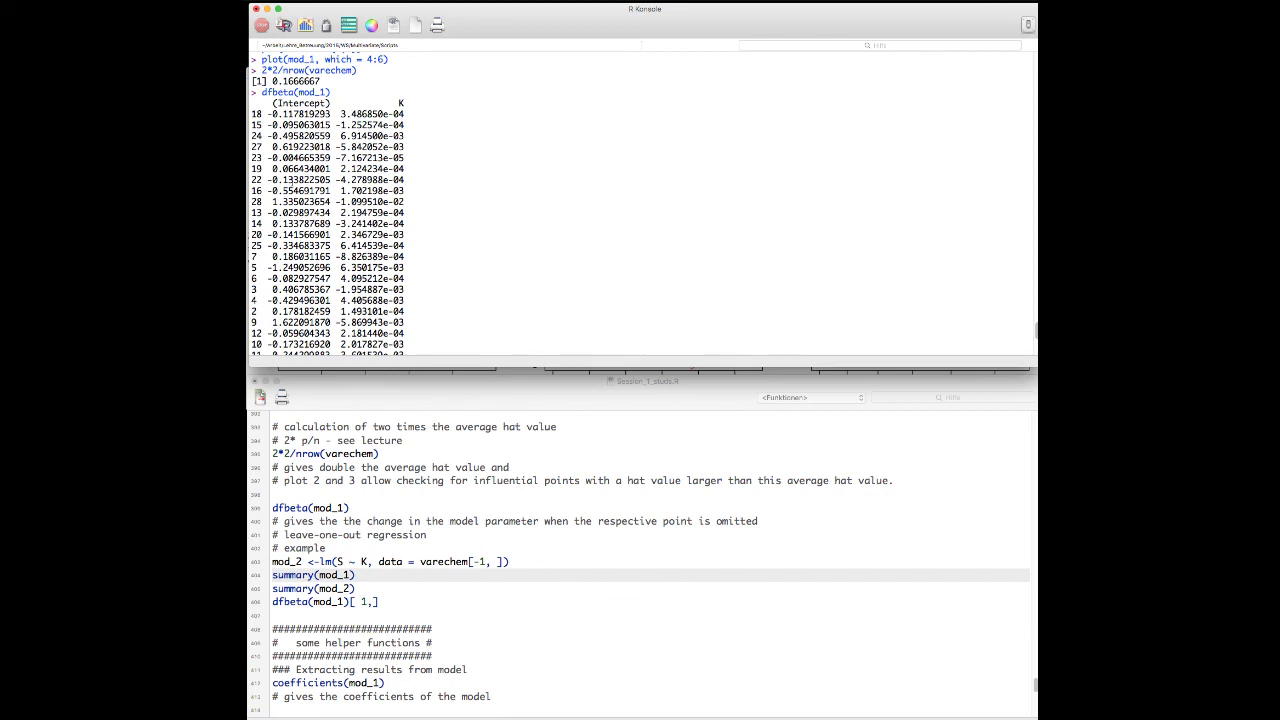
pyautogui.scroll(-8, 289, 201)
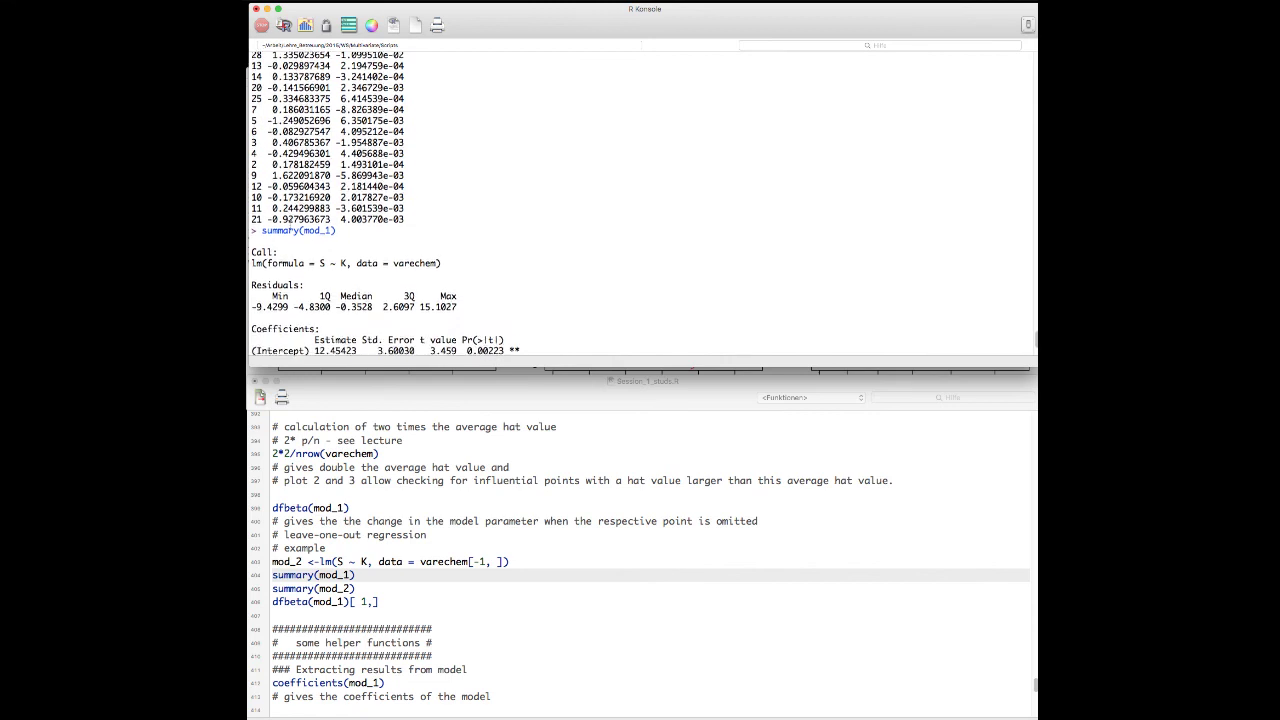
pyautogui.scroll(-3, 317, 296)
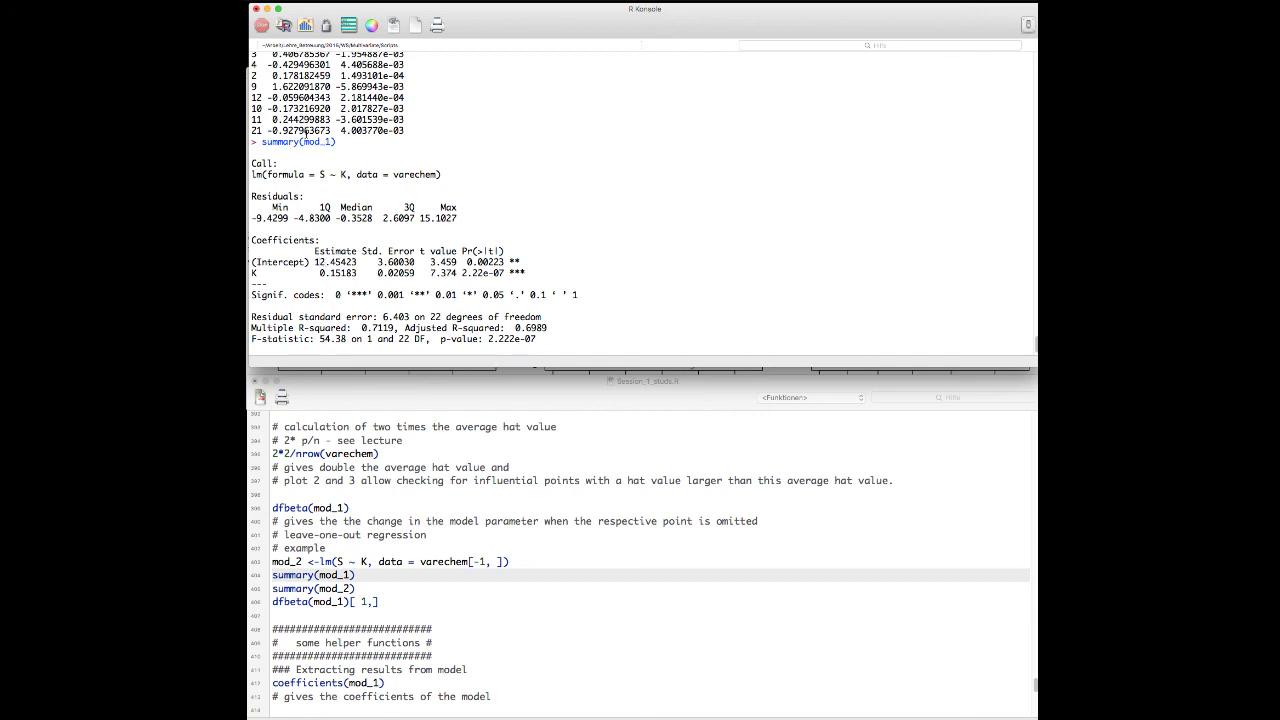
pyautogui.scroll(5, 297, 133)
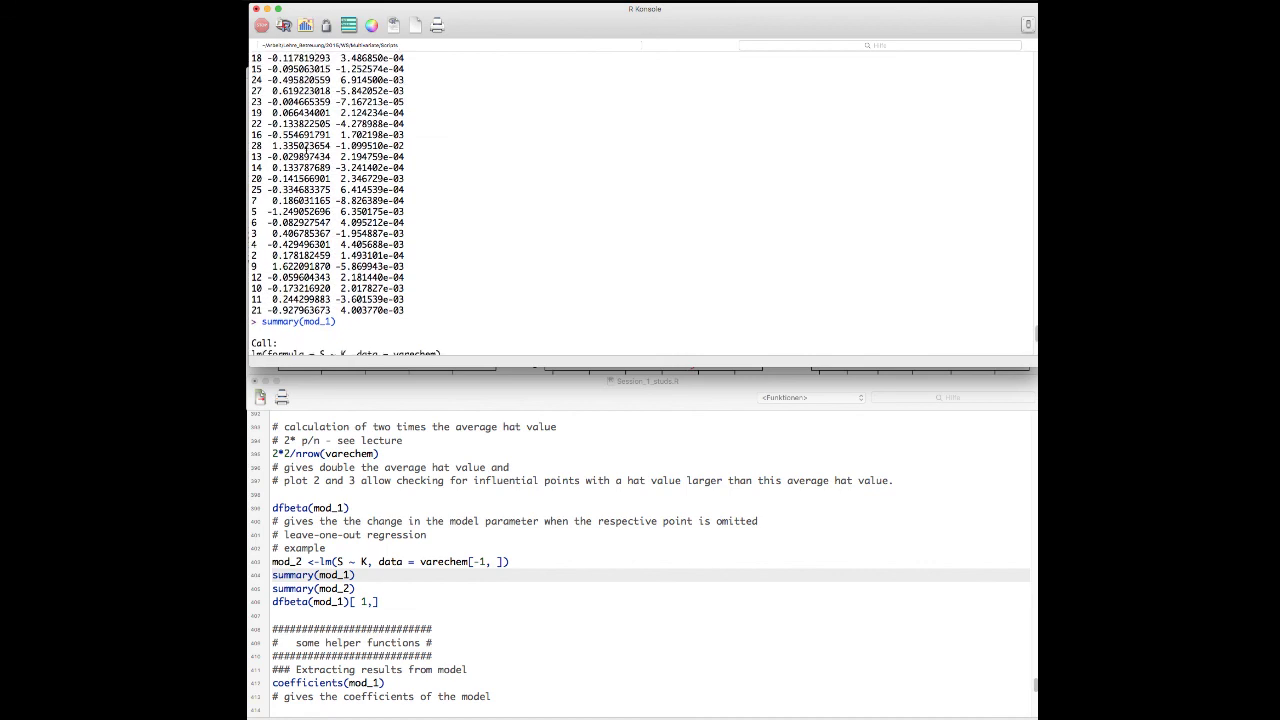
pyautogui.scroll(-5, 303, 145)
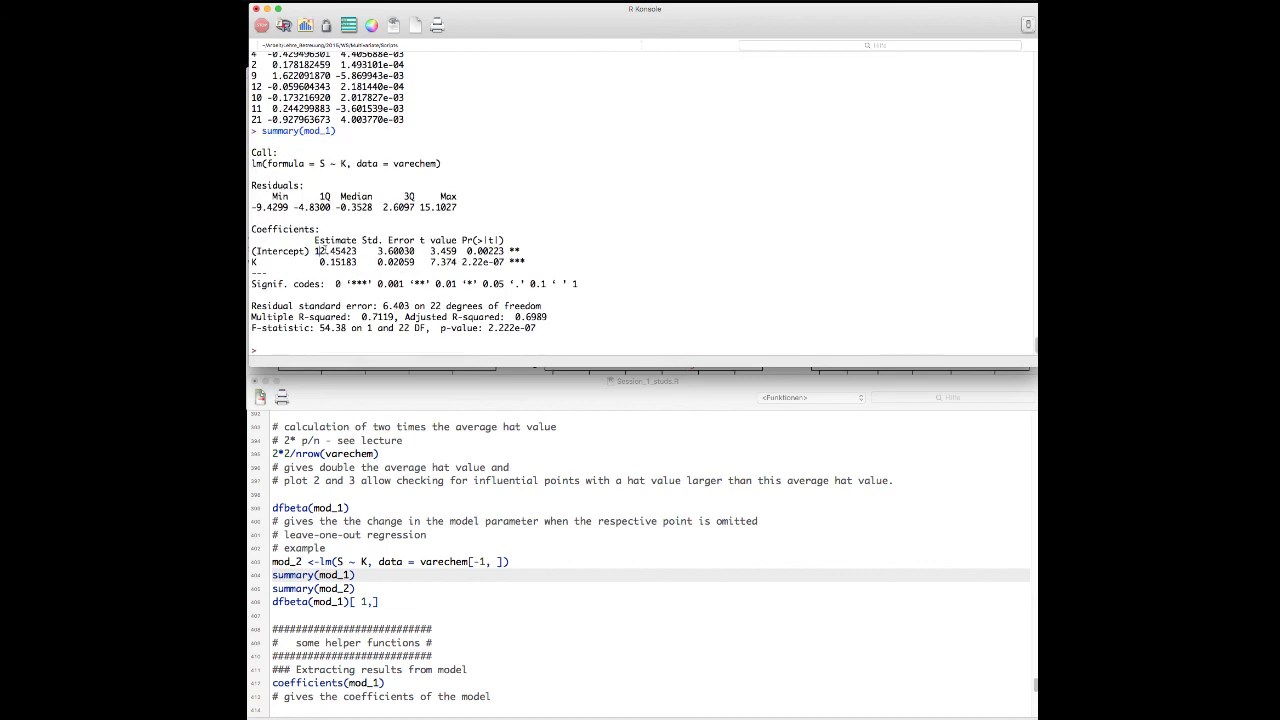
# Review the script's helper functions for extracting model results, from coefficients(mod_1) and fitted(mod_1) through confint, residuals and rstandard.
pyautogui.click(316, 588)
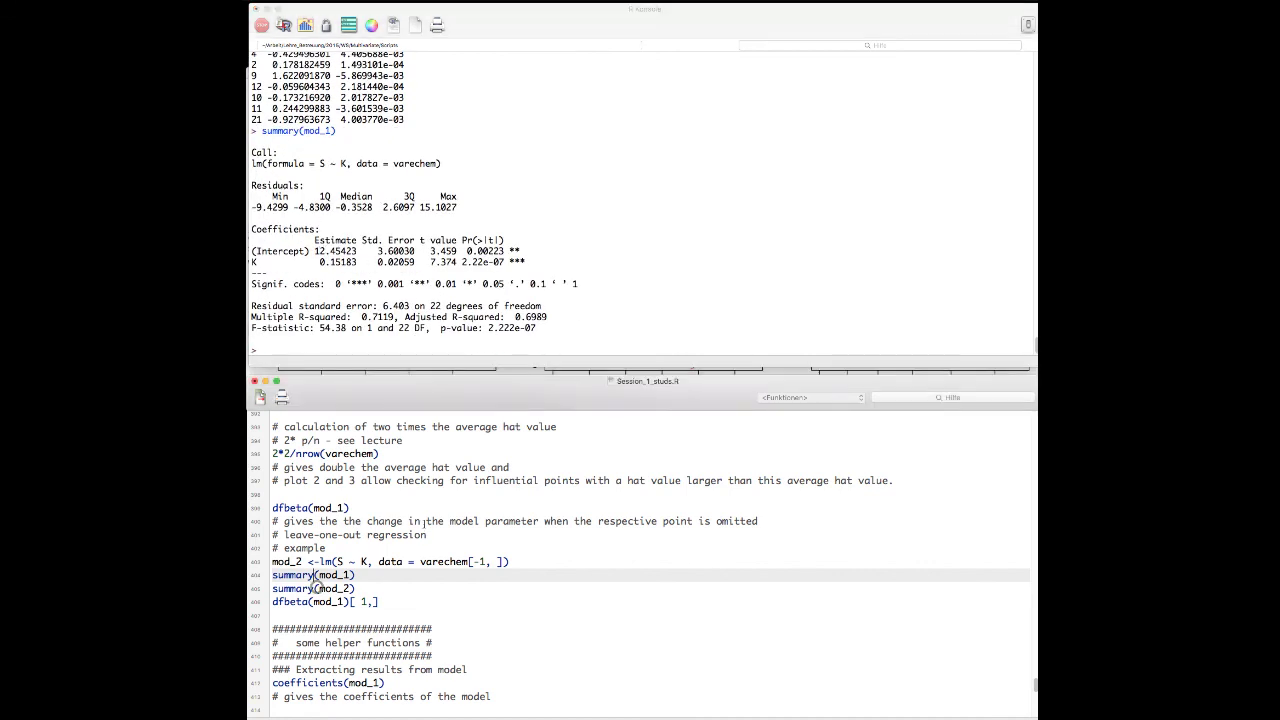
pyautogui.scroll(-5, 426, 527)
pyautogui.scroll(-2, 440, 497)
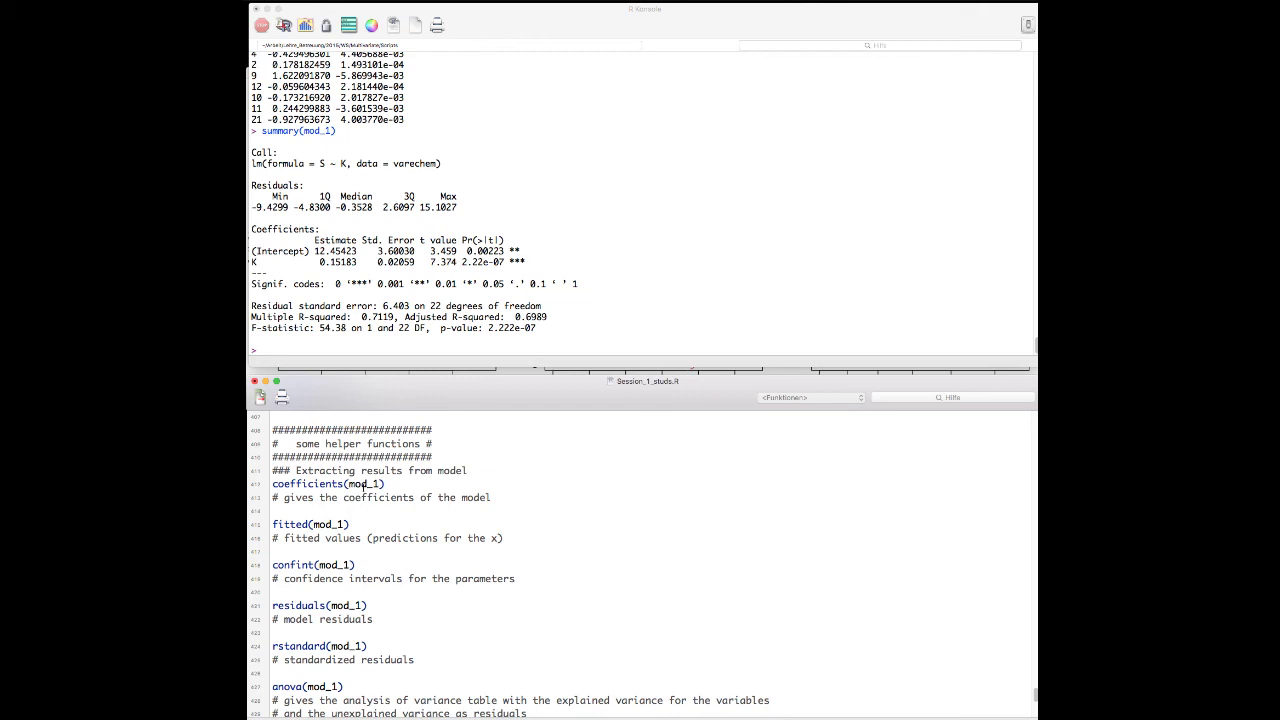
pyautogui.scroll(-3, 362, 484)
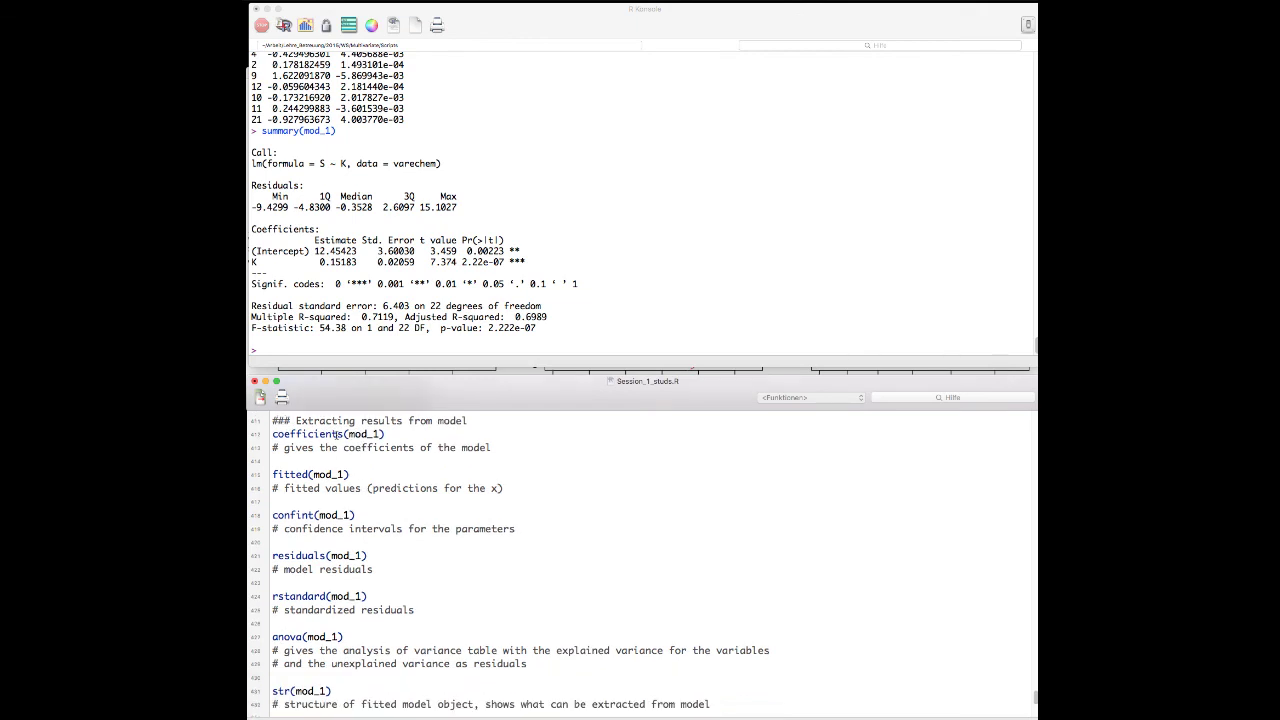
pyautogui.scroll(-3, 335, 434)
pyautogui.click(305, 425)
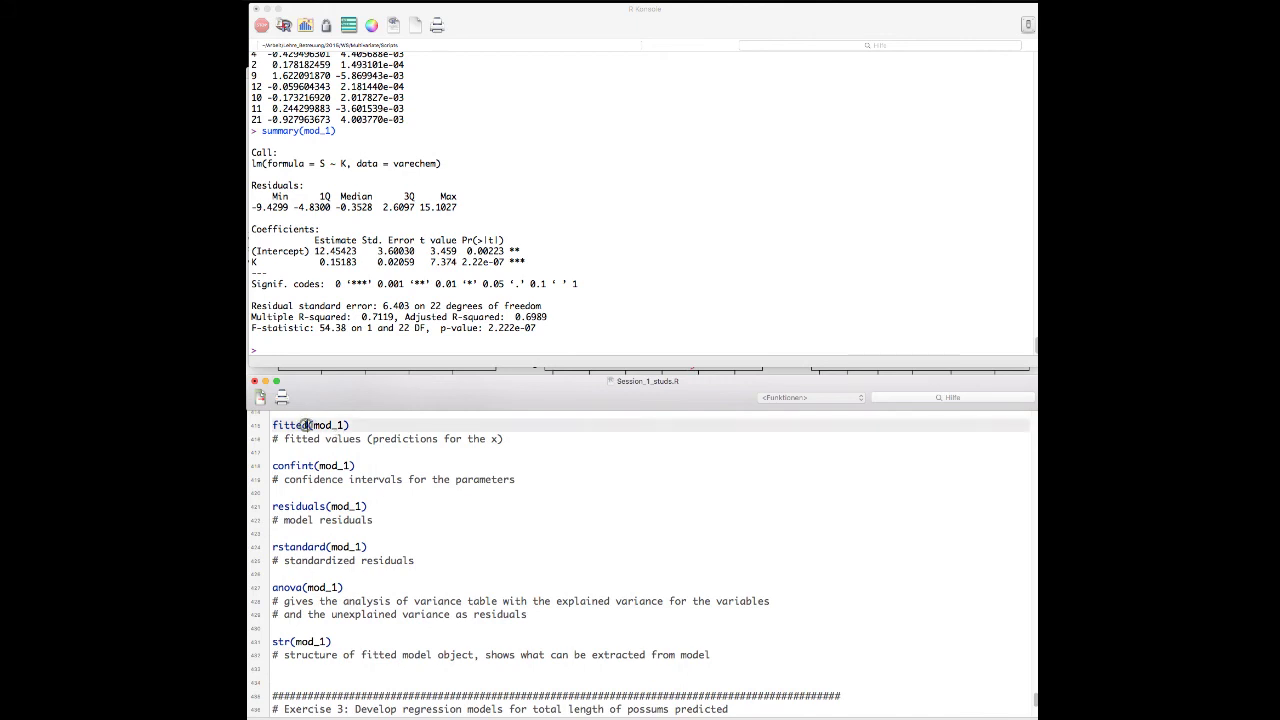
pyautogui.scroll(-1, 308, 477)
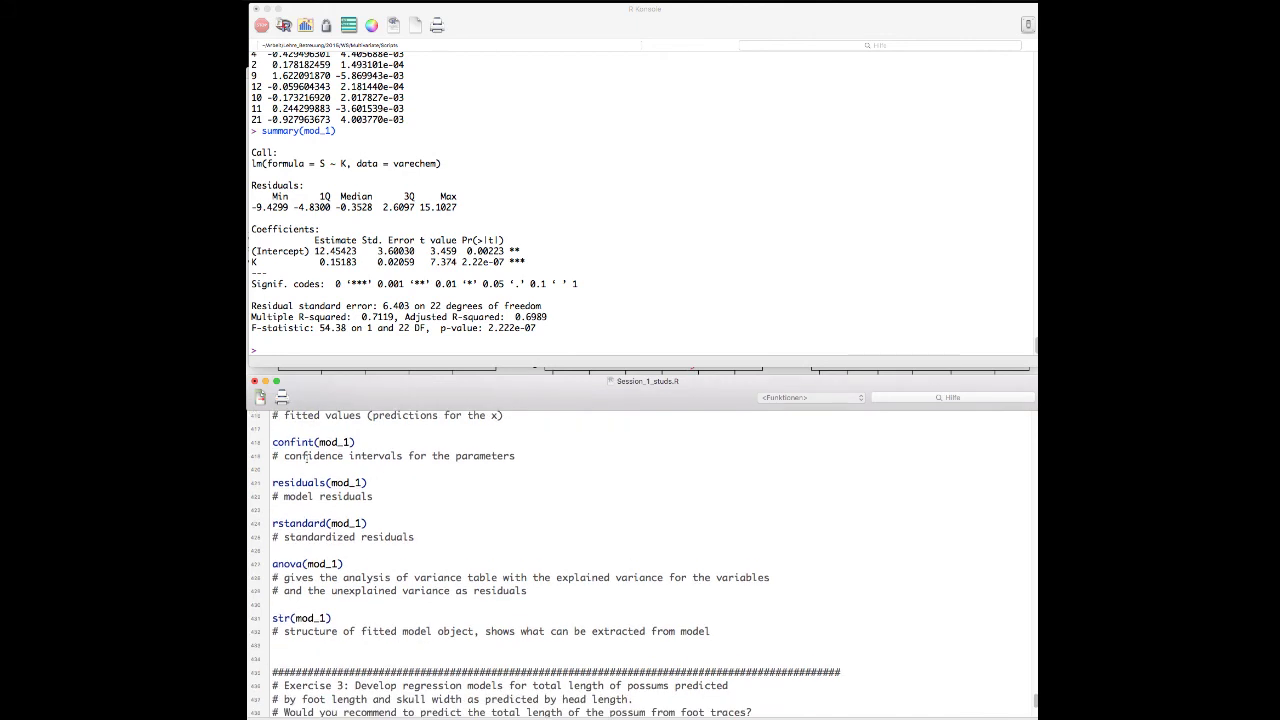
pyautogui.click(316, 441)
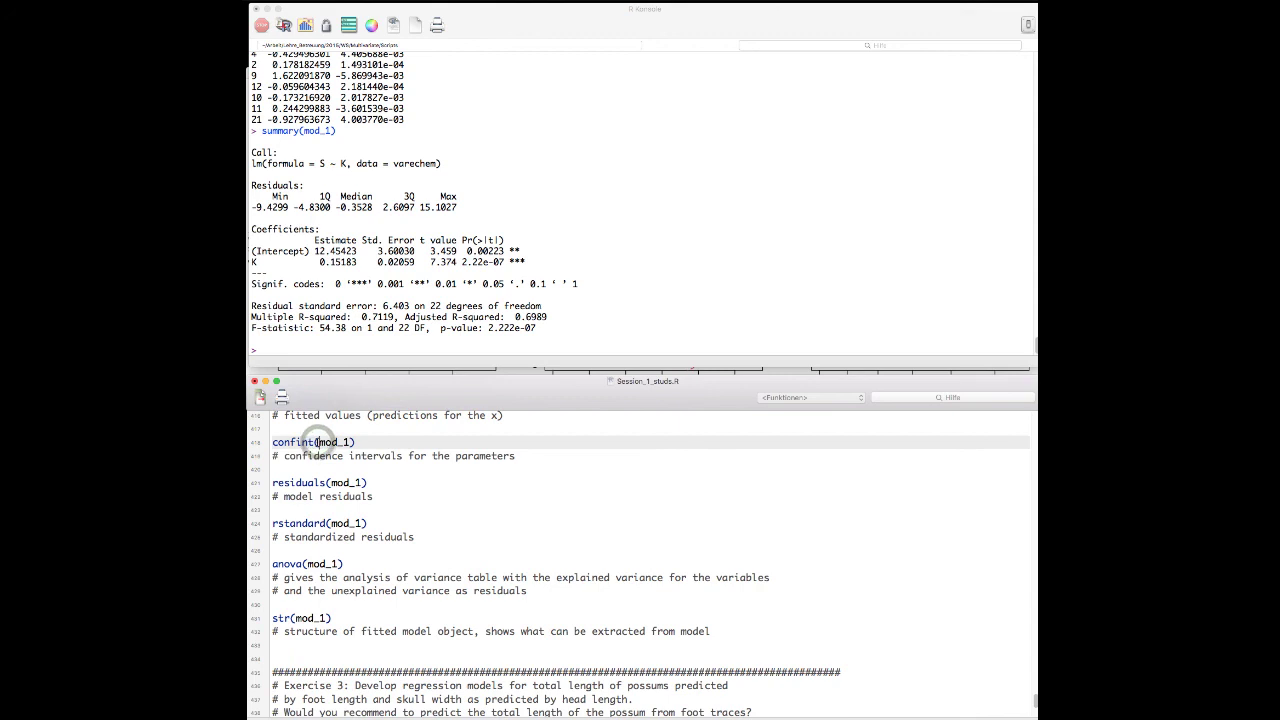
pyautogui.scroll(-1, 316, 441)
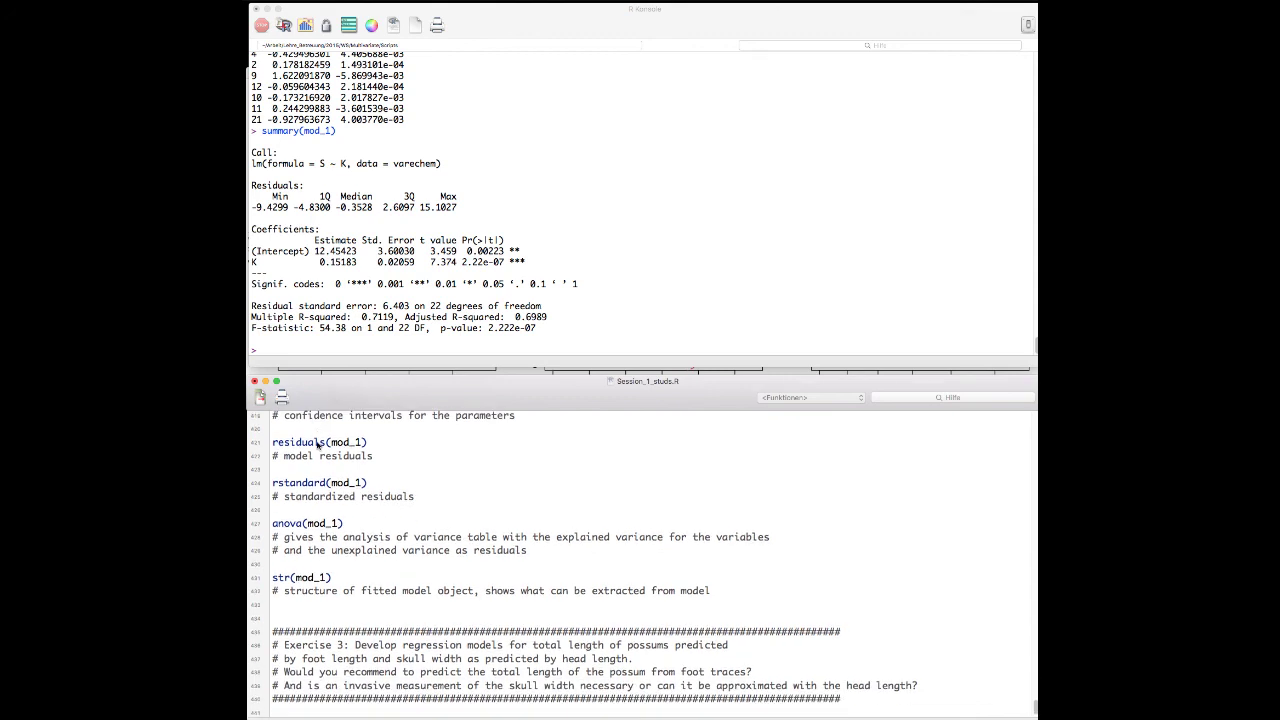
pyautogui.click(311, 442)
pyautogui.scroll(-1, 310, 440)
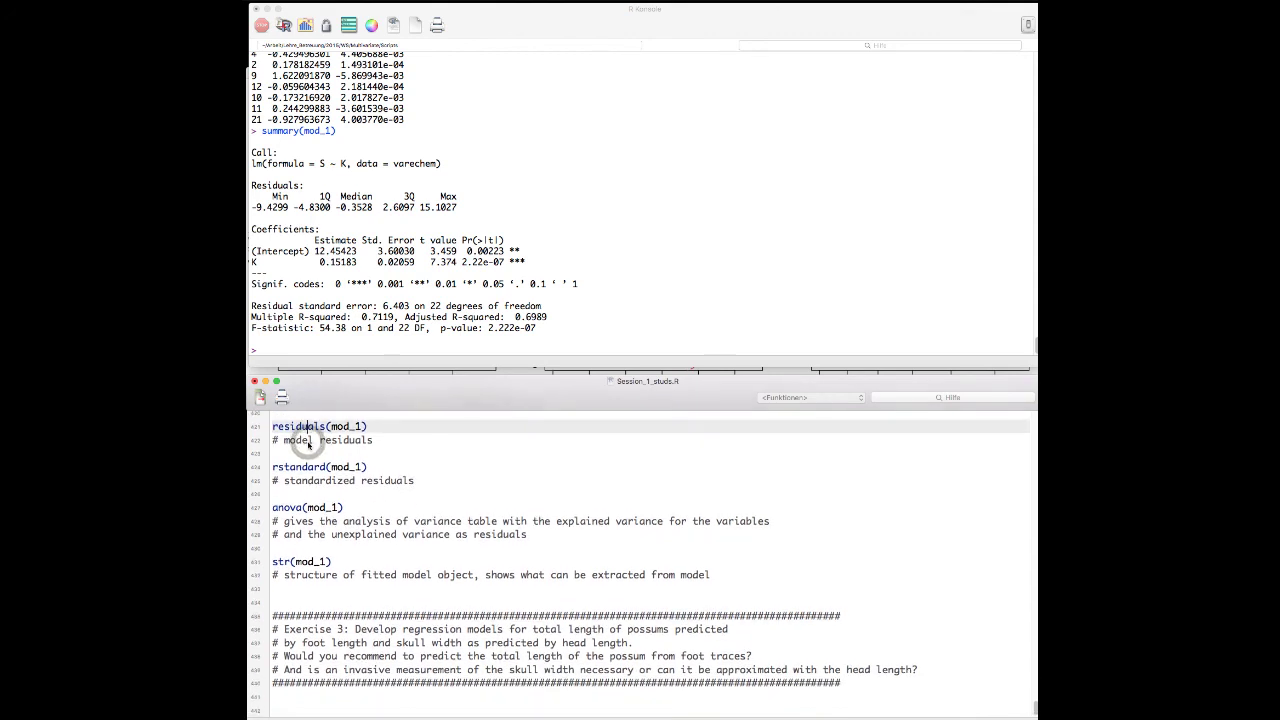
pyautogui.click(291, 467)
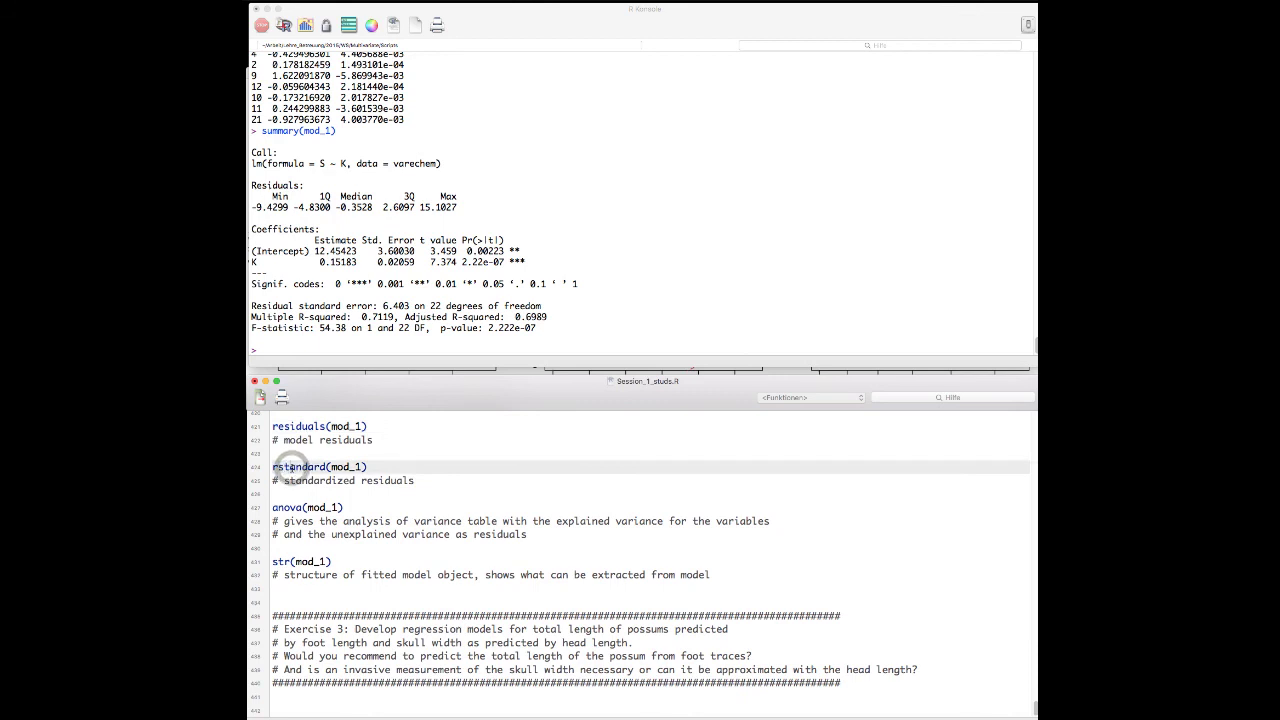
# Run anova(mod_1) and check the explained and residual variance in the analysis of variance table.
pyautogui.click(296, 507)
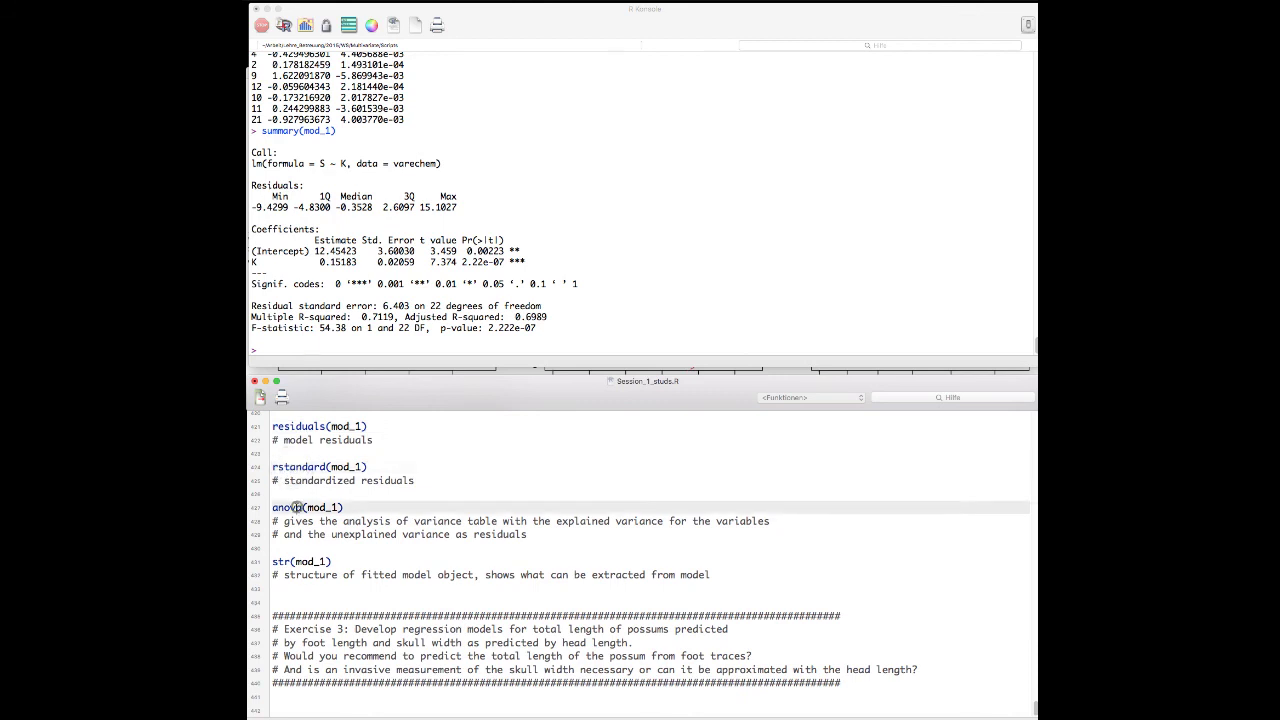
pyautogui.press('super+Return')
pyautogui.click(307, 305)
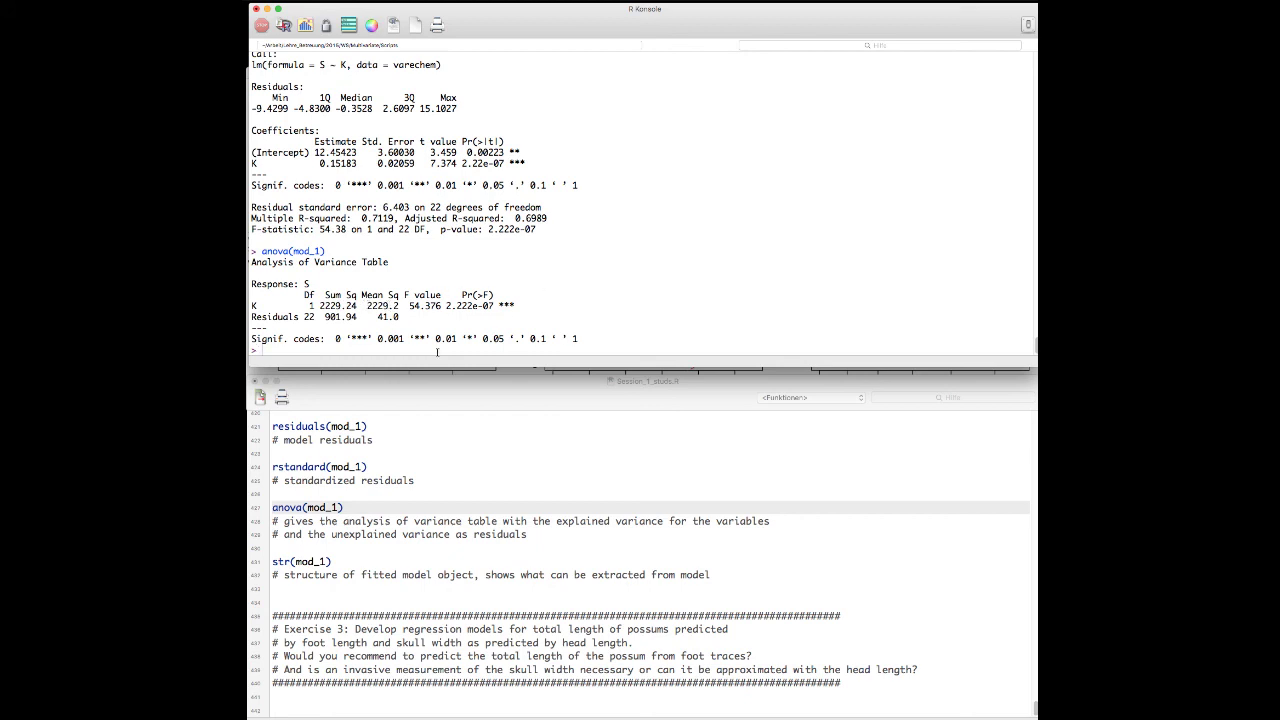
# Run str(mod_1) and examine the listed components of the fitted model object in the console.
pyautogui.click(298, 555)
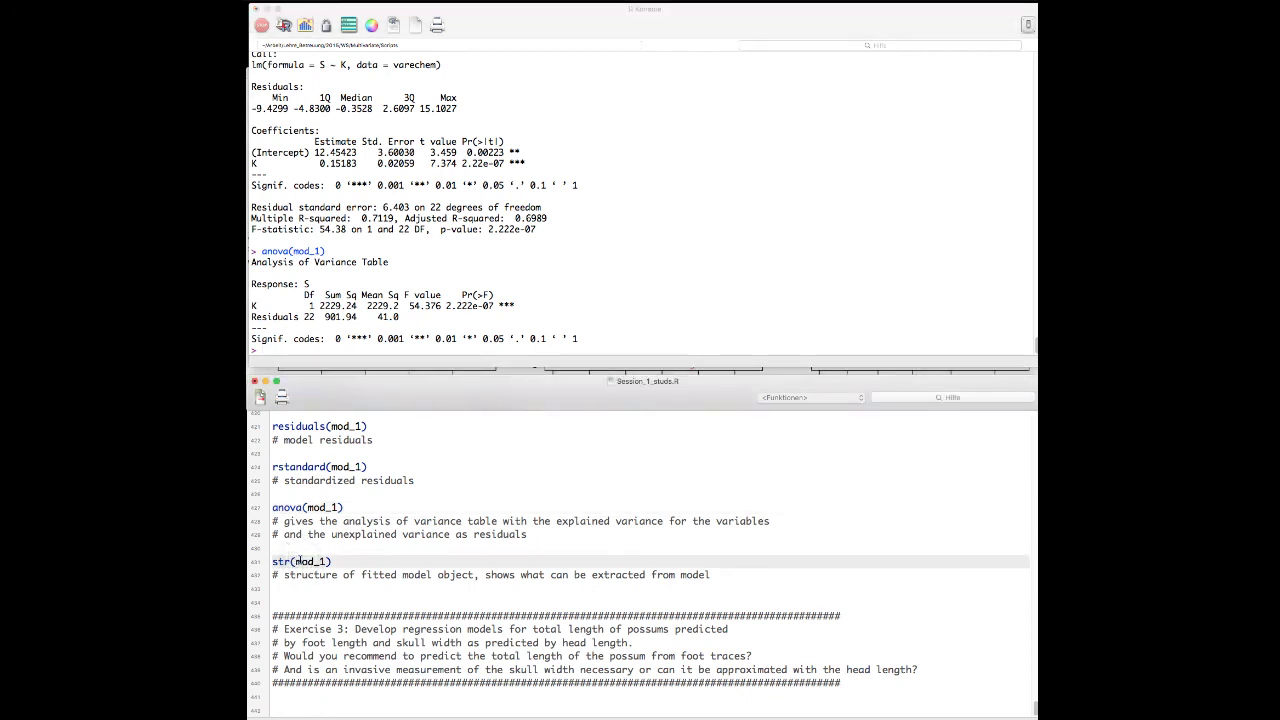
pyautogui.press('super+Return')
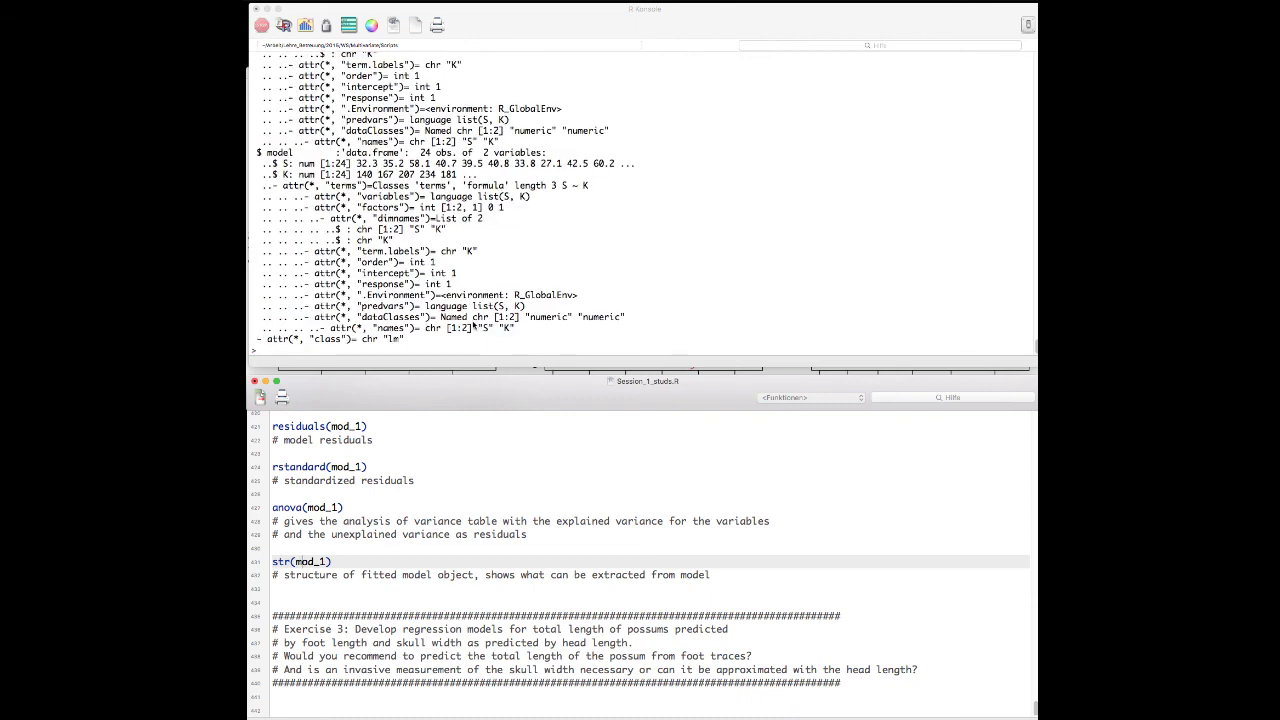
pyautogui.scroll(10, 472, 326)
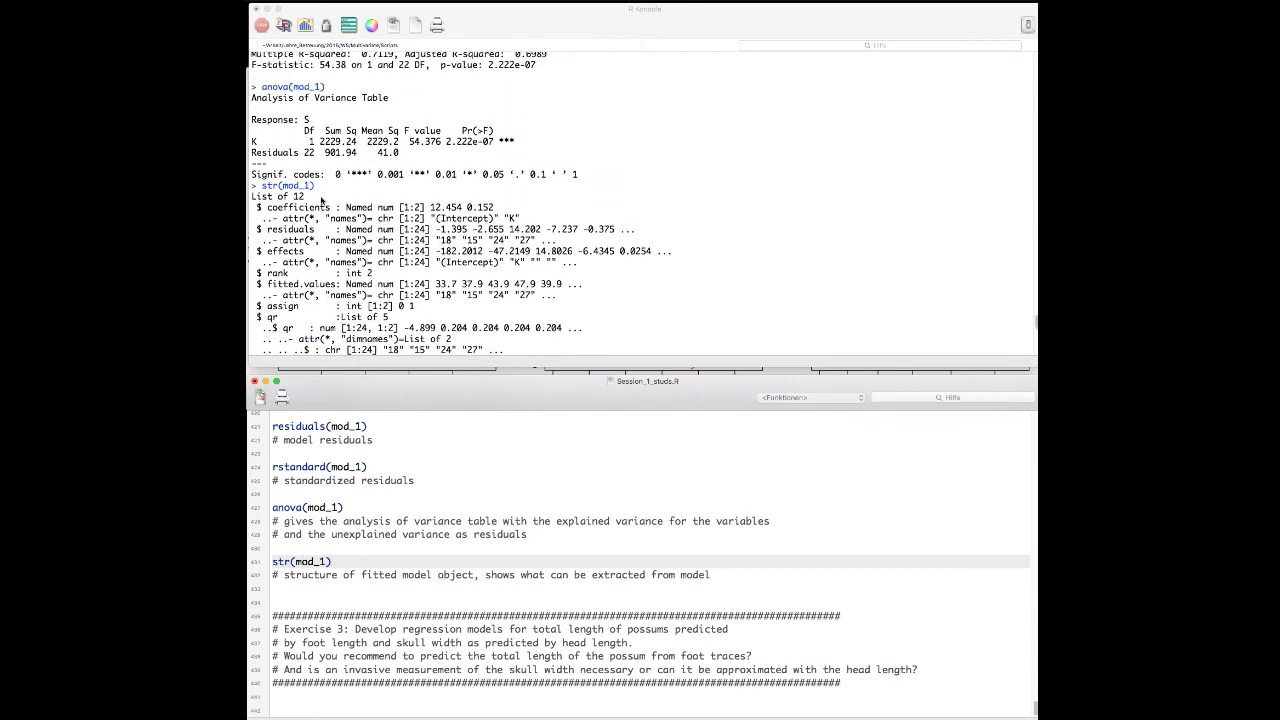
pyautogui.click(324, 208)
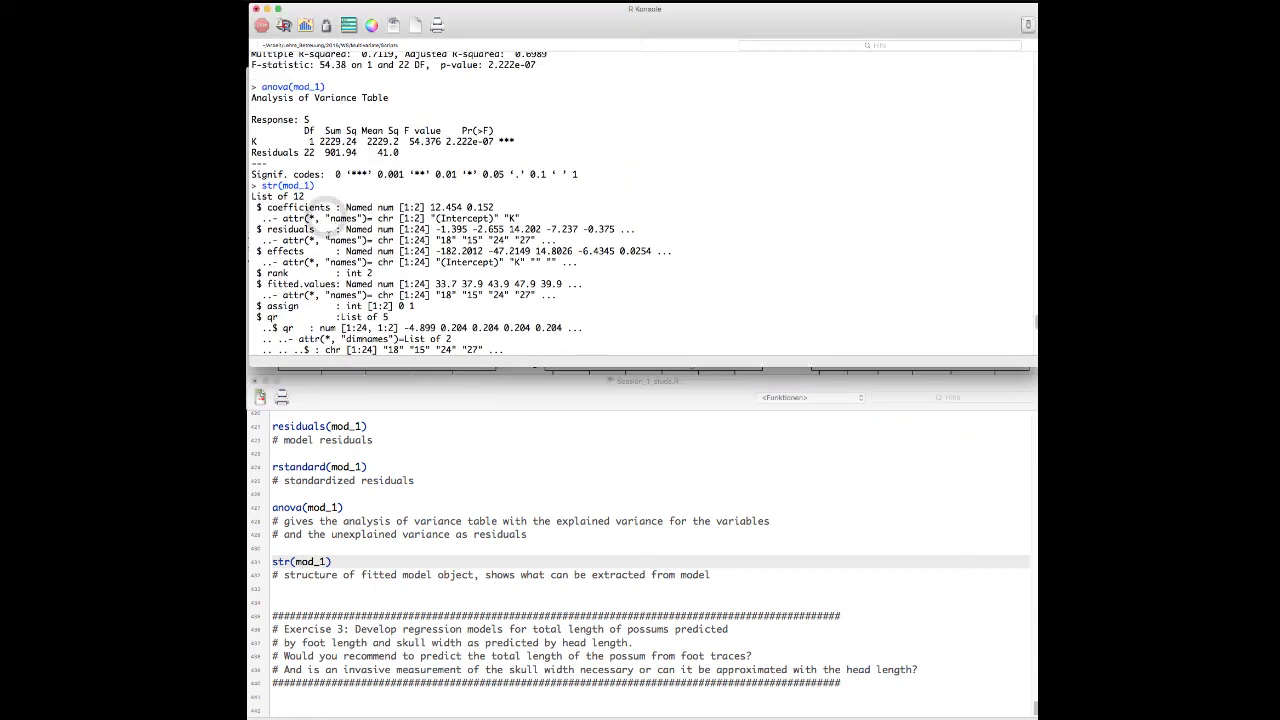
pyautogui.scroll(-3, 326, 225)
pyautogui.scroll(-2, 328, 231)
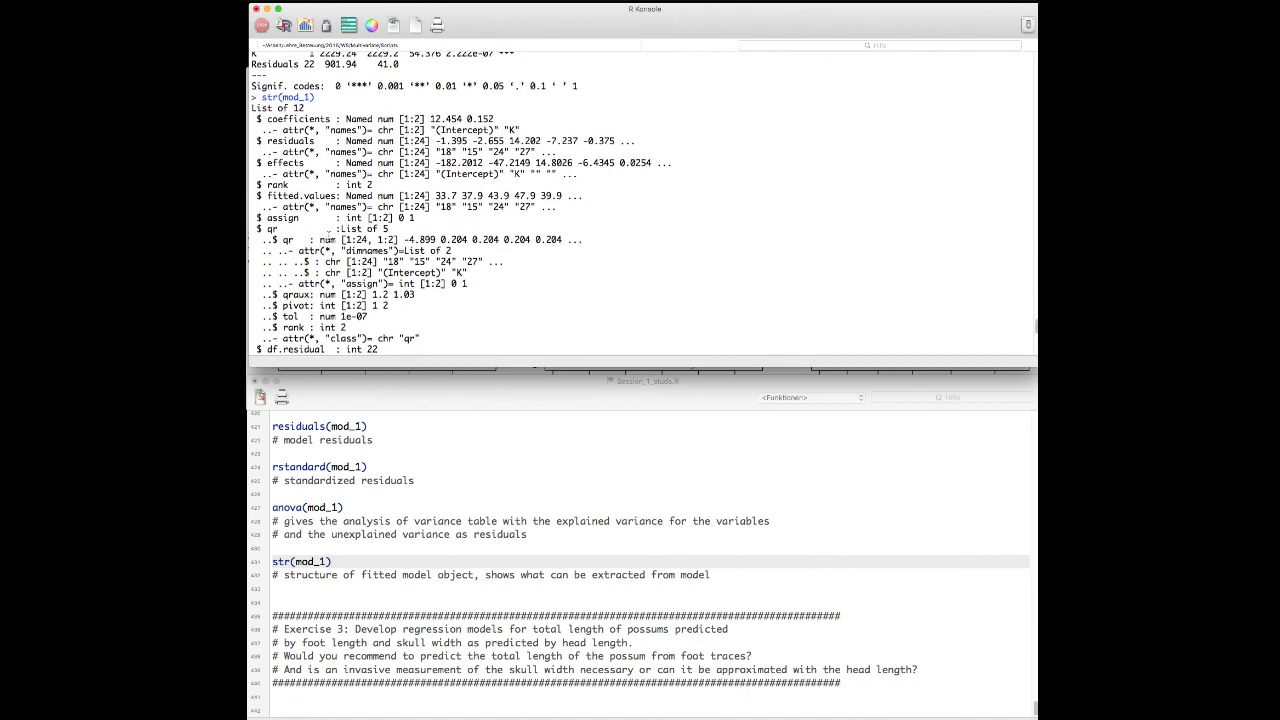
pyautogui.scroll(-15, 329, 230)
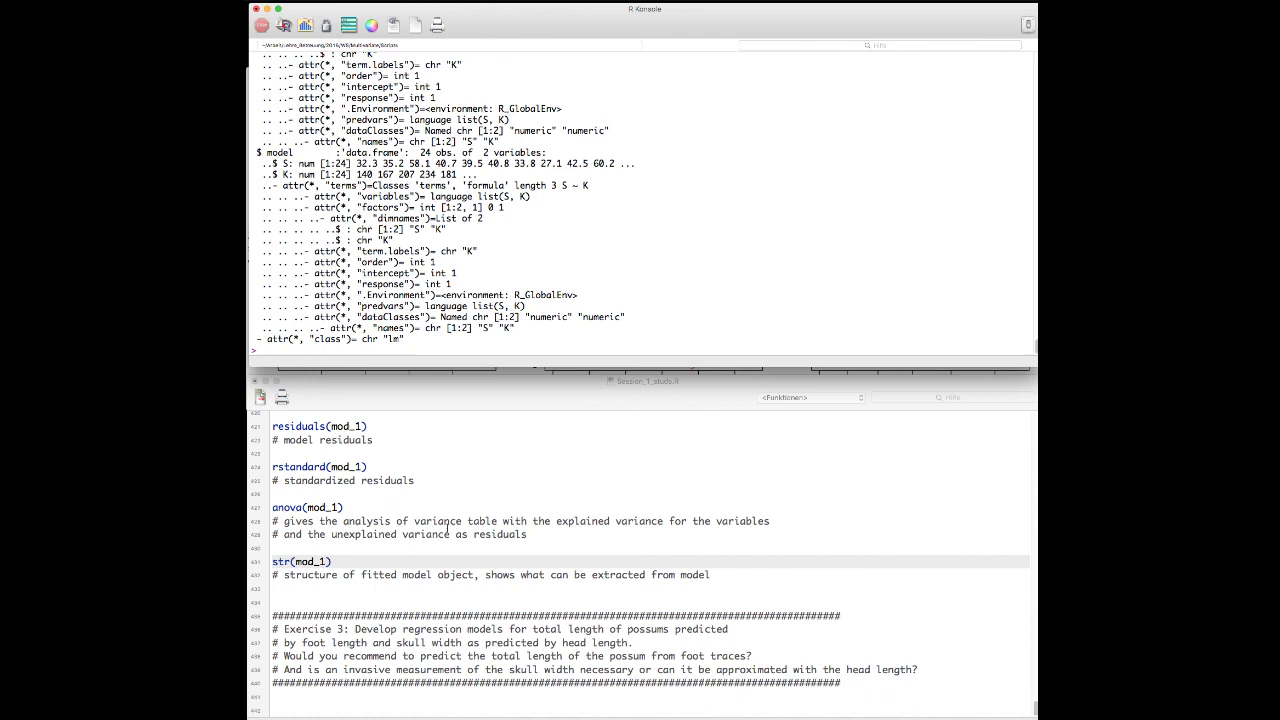
# Delete one empty line above the Exercise 3 header in the script.
pyautogui.click(443, 527)
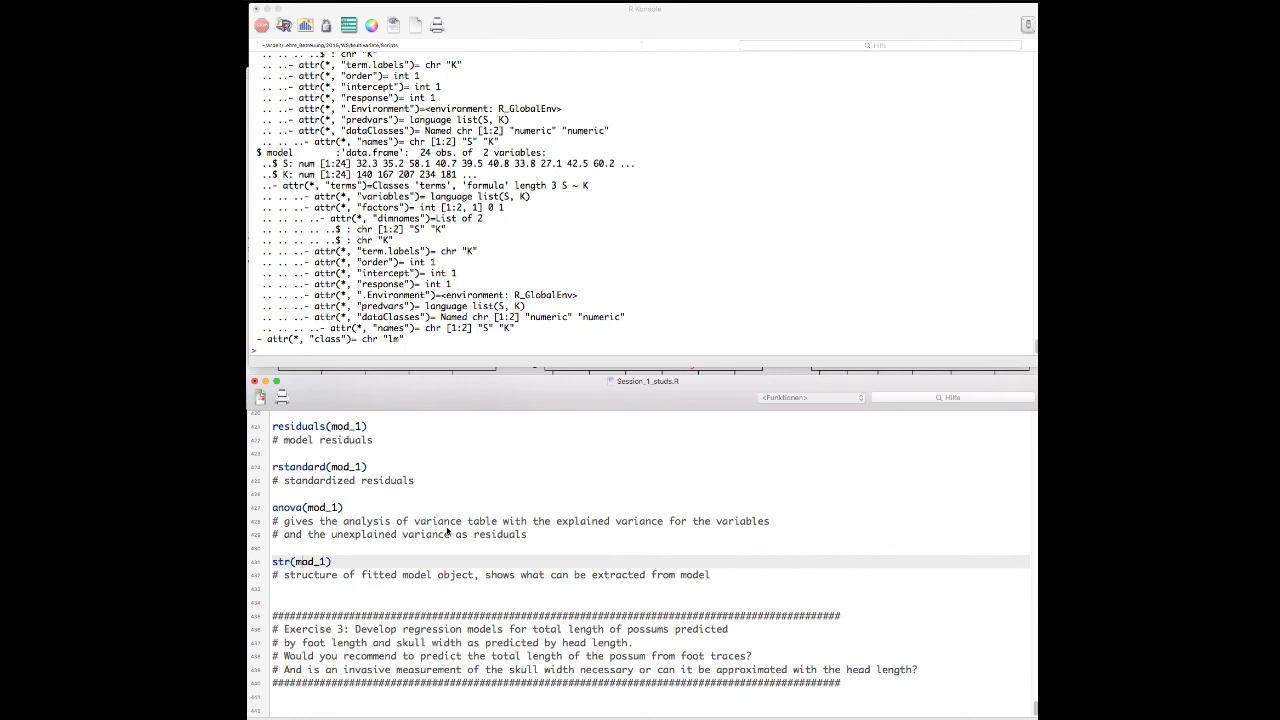
pyautogui.click(325, 604)
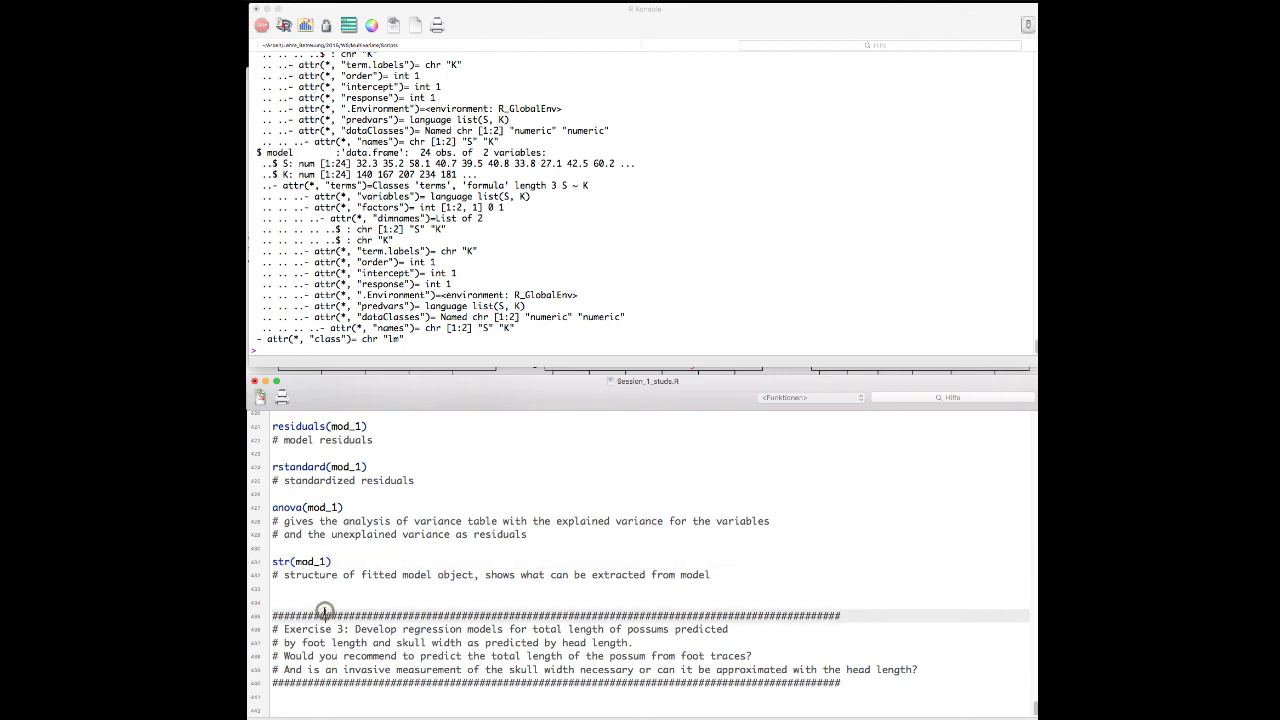
pyautogui.press('BackSpace')
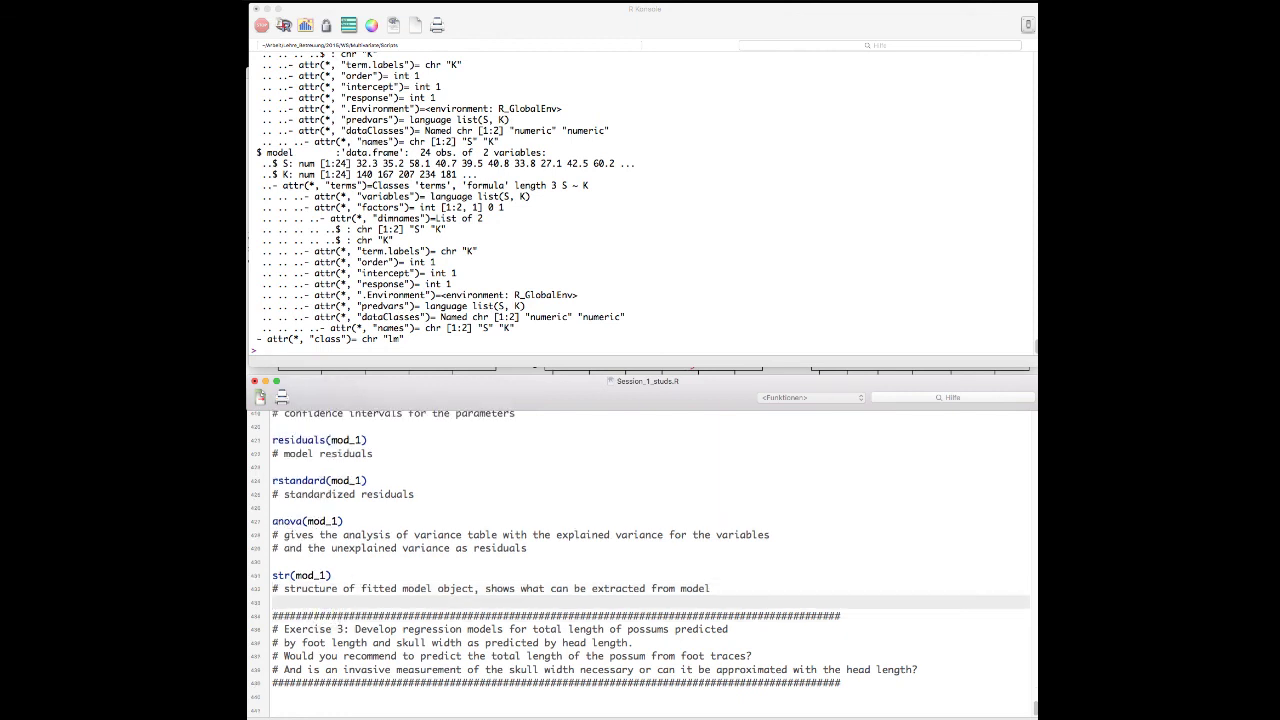